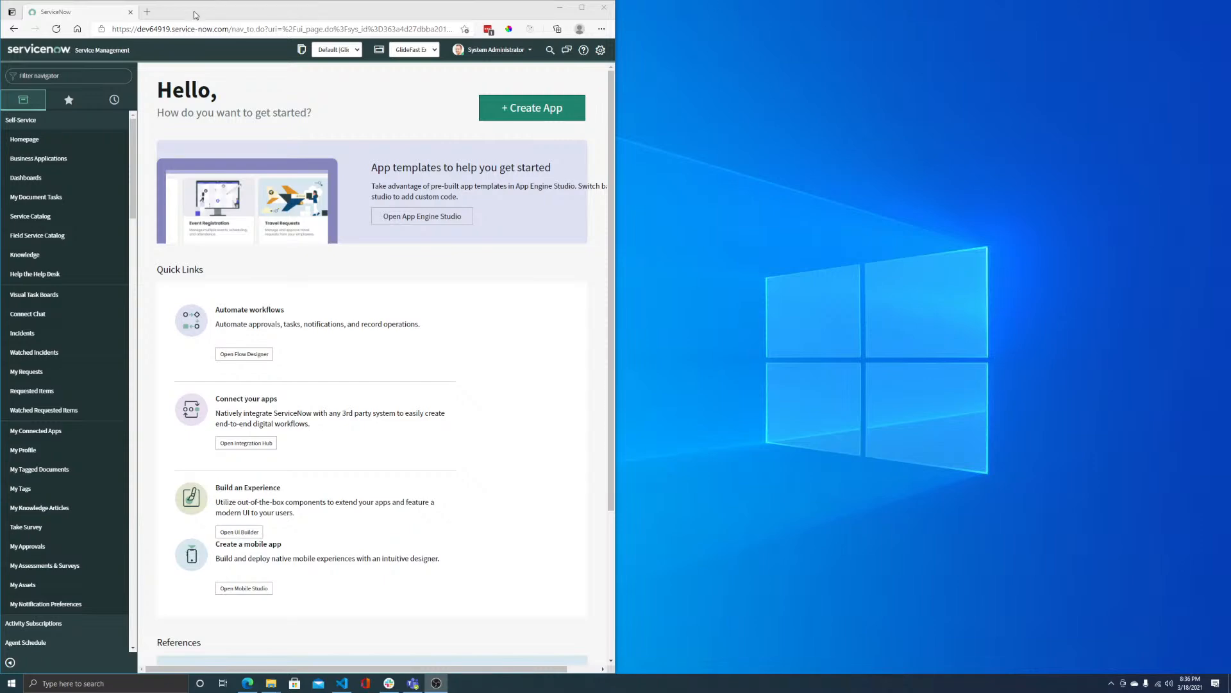
# - Open servicenowninjas.blog/uib_basic/ in a separate browser window placed beside the ServiceNow instance
pyautogui.click(147, 12)
pyautogui.write('servicenowninjas.blog/uib_basic/')
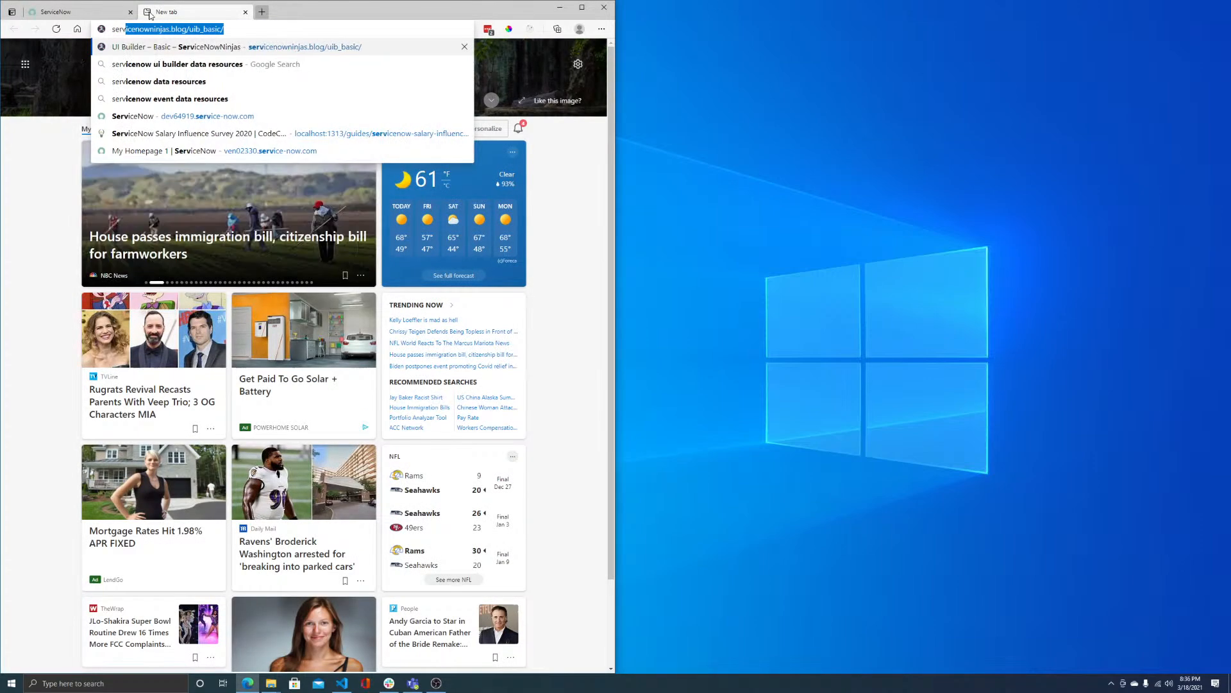
pyautogui.press('Return')
pyautogui.moveTo(150, 12); pyautogui.dragTo(1228, 16)
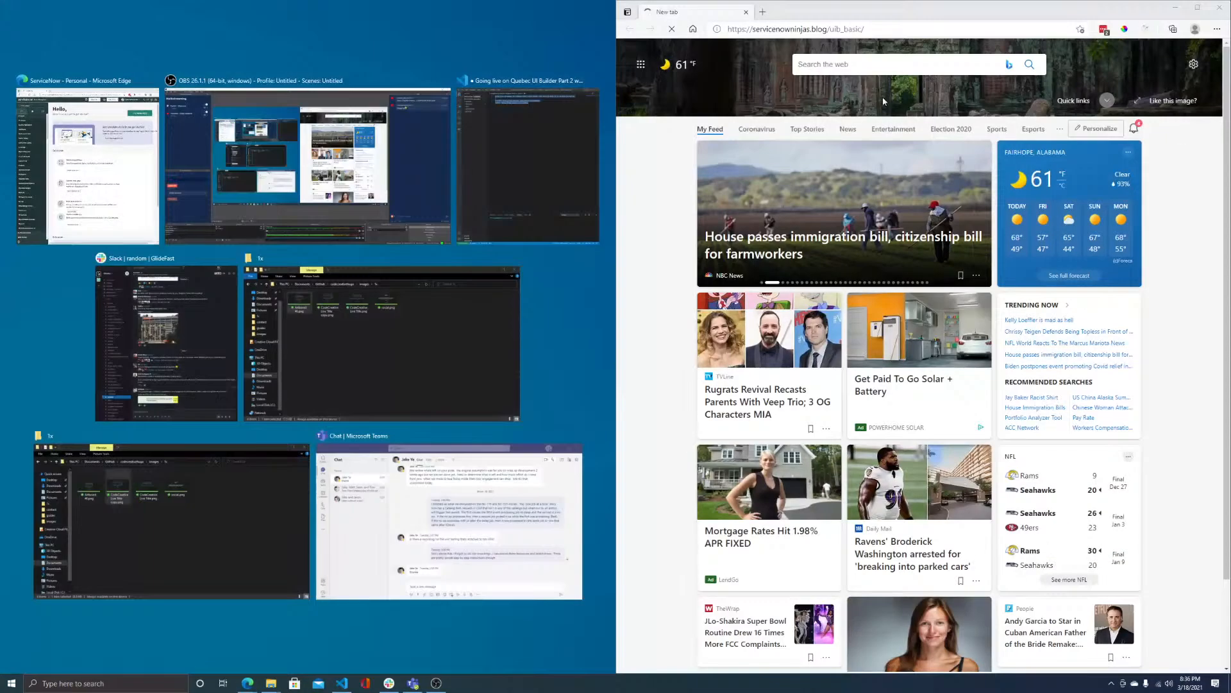
pyautogui.click(106, 145)
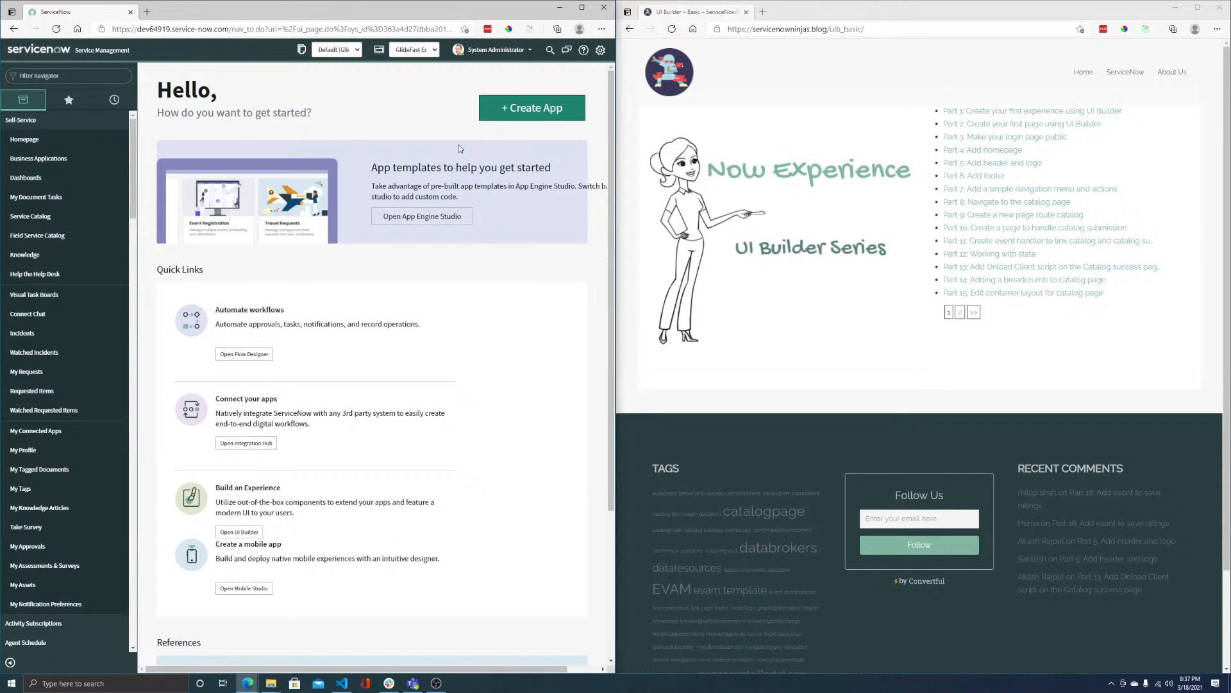
pyautogui.click(52, 75)
pyautogui.write('my customer')
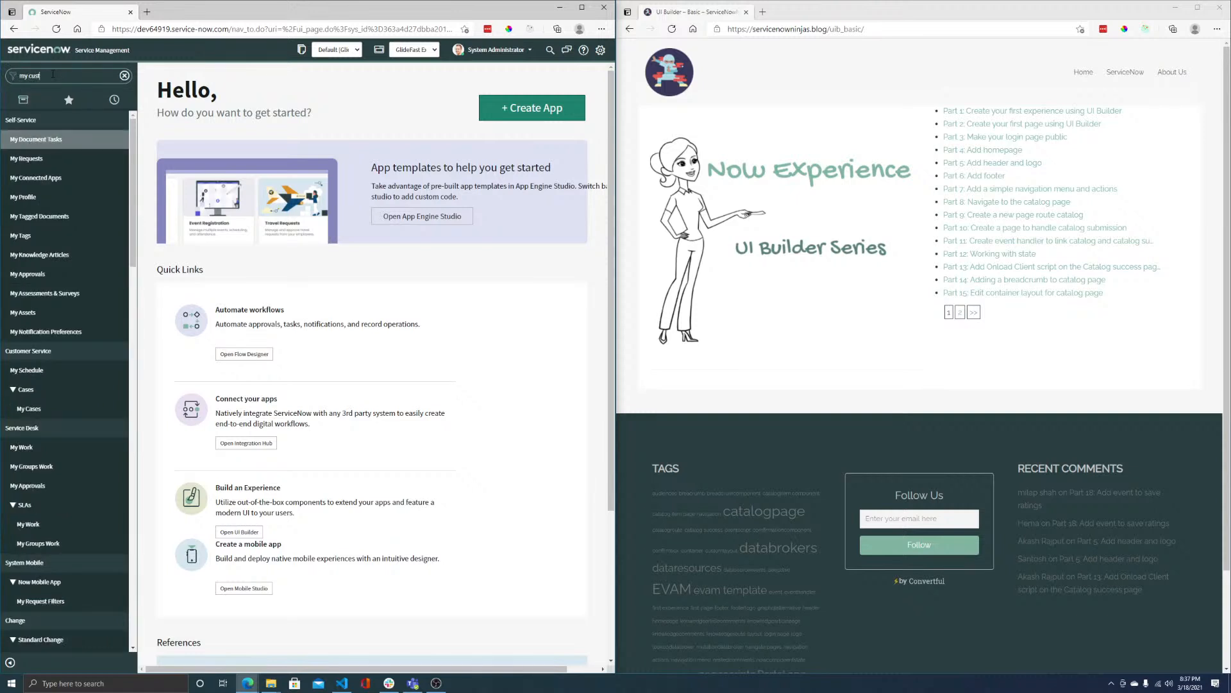
pyautogui.press('BackSpace')
pyautogui.press('BackSpace')
pyautogui.press('BackSpace')
pyautogui.press('BackSpace')
pyautogui.press('BackSpace')
pyautogui.press('BackSpace')
pyautogui.press('BackSpace')
pyautogui.write('complex')
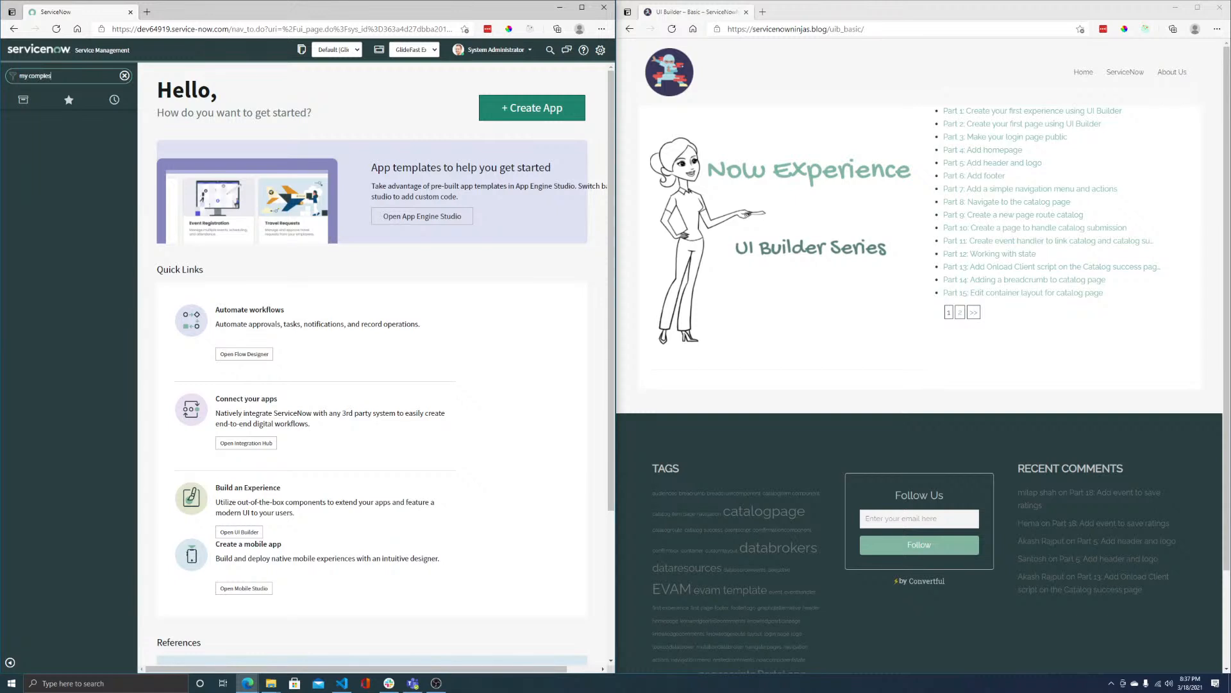
pyautogui.click(124, 75)
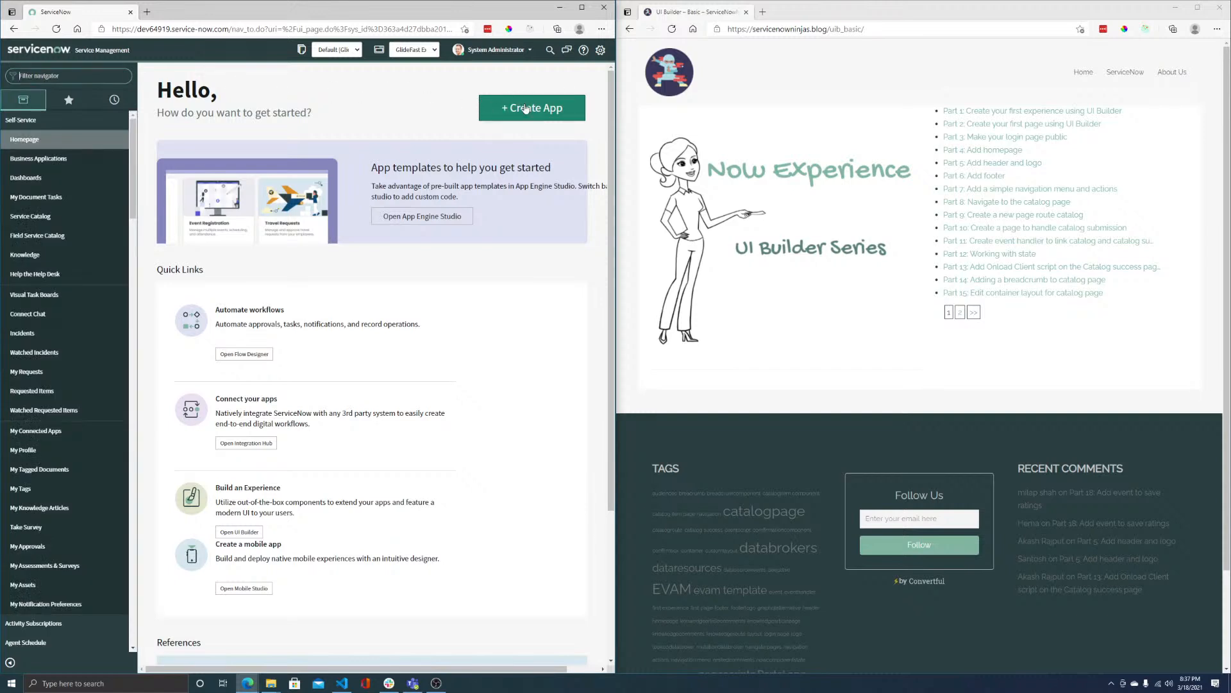
# - Start creating an app from the ServiceNow home page using the With code option and open Studio
pyautogui.click(523, 108)
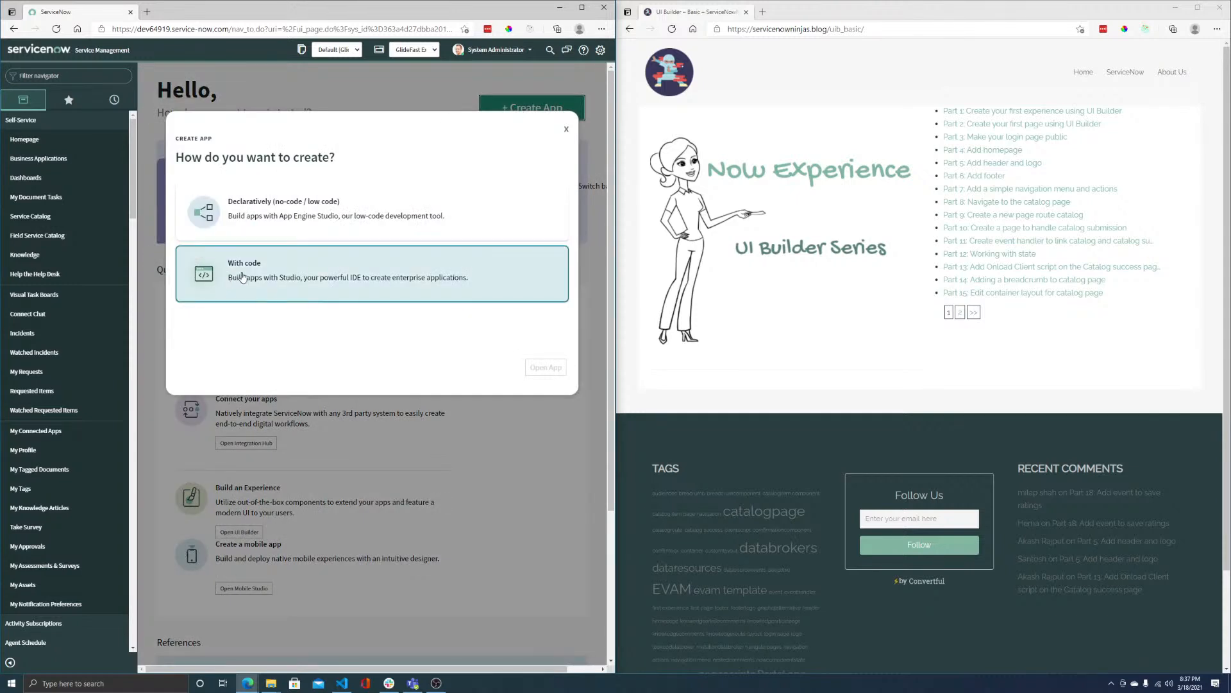
pyautogui.click(266, 277)
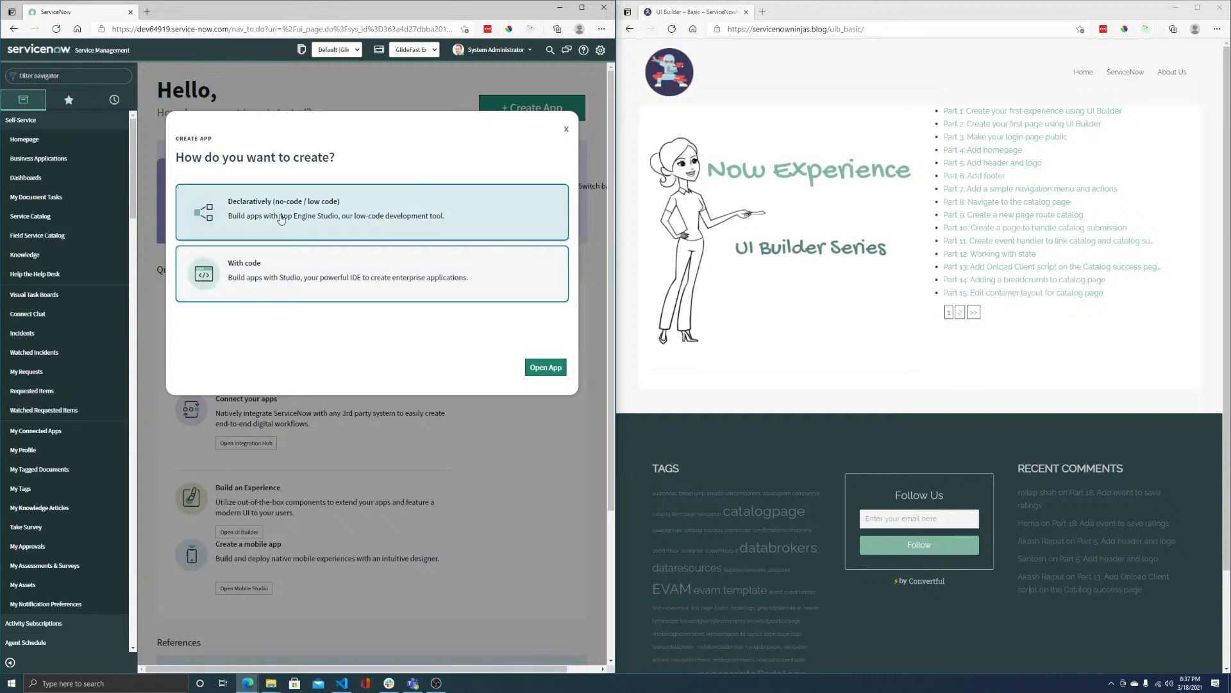
pyautogui.click(546, 368)
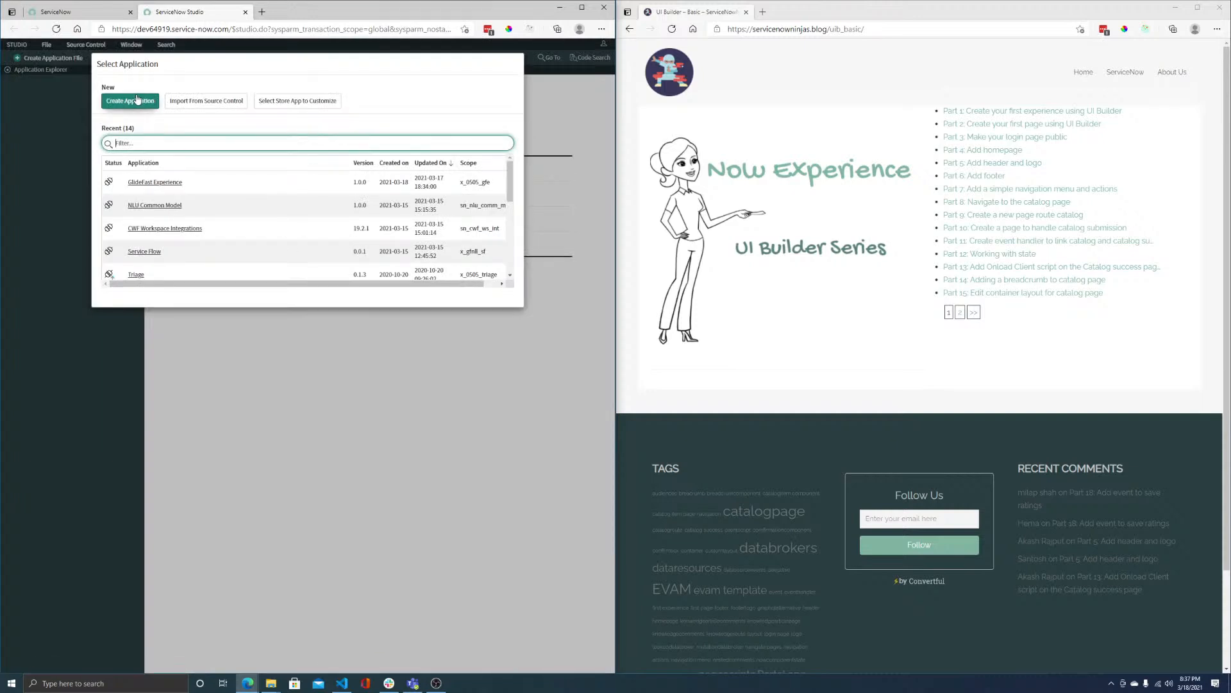
# - Create a scoped application named CodeCreative Experience with the scope x_0505_cce
pyautogui.click(136, 98)
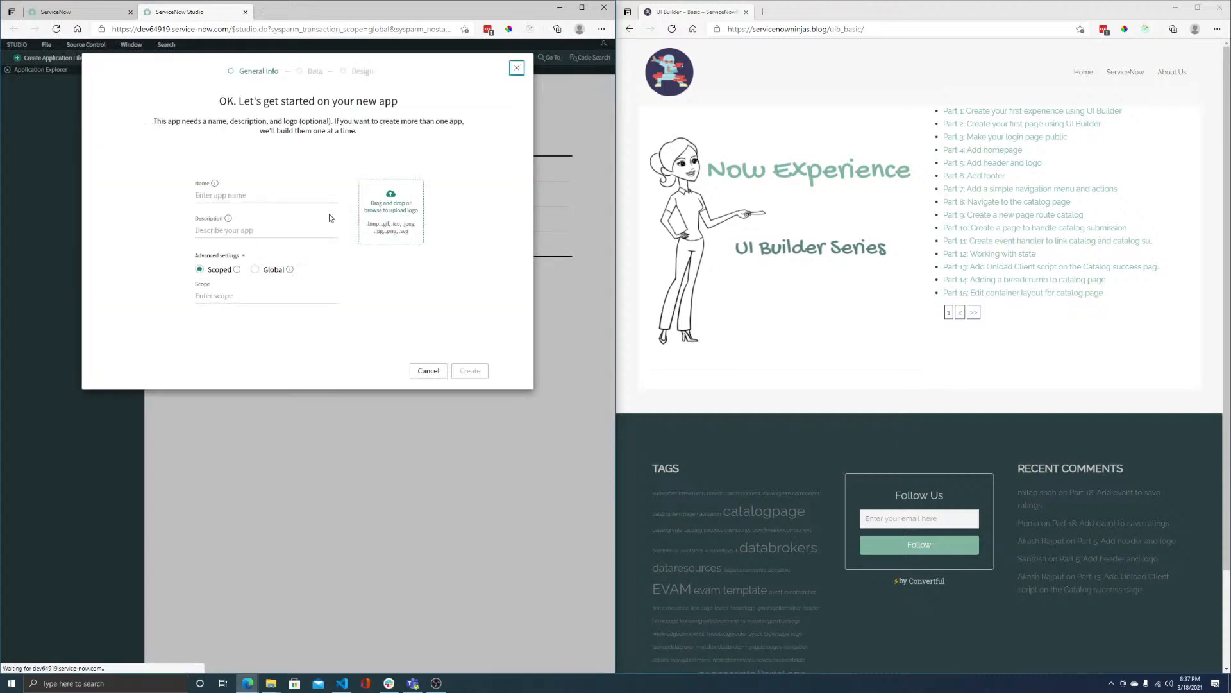
pyautogui.click(280, 201)
pyautogui.write('CodeCreati')
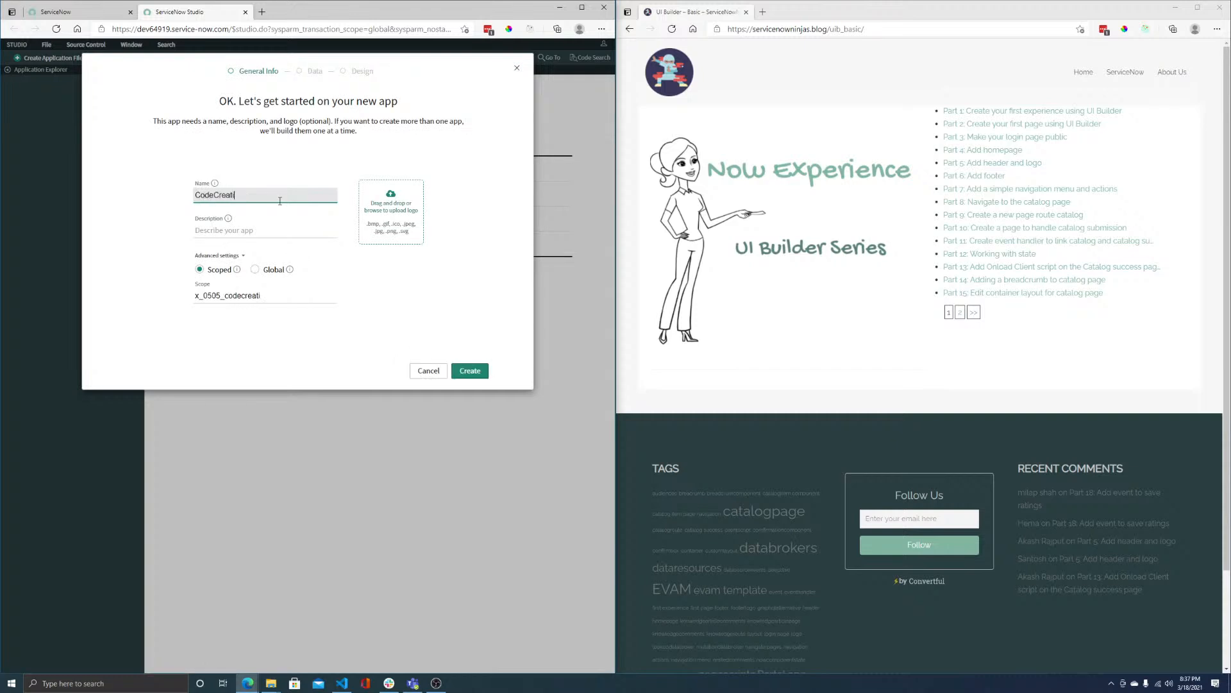
pyautogui.write('ve Experience')
pyautogui.moveTo(224, 295); pyautogui.dragTo(285, 295)
pyautogui.write('cce')
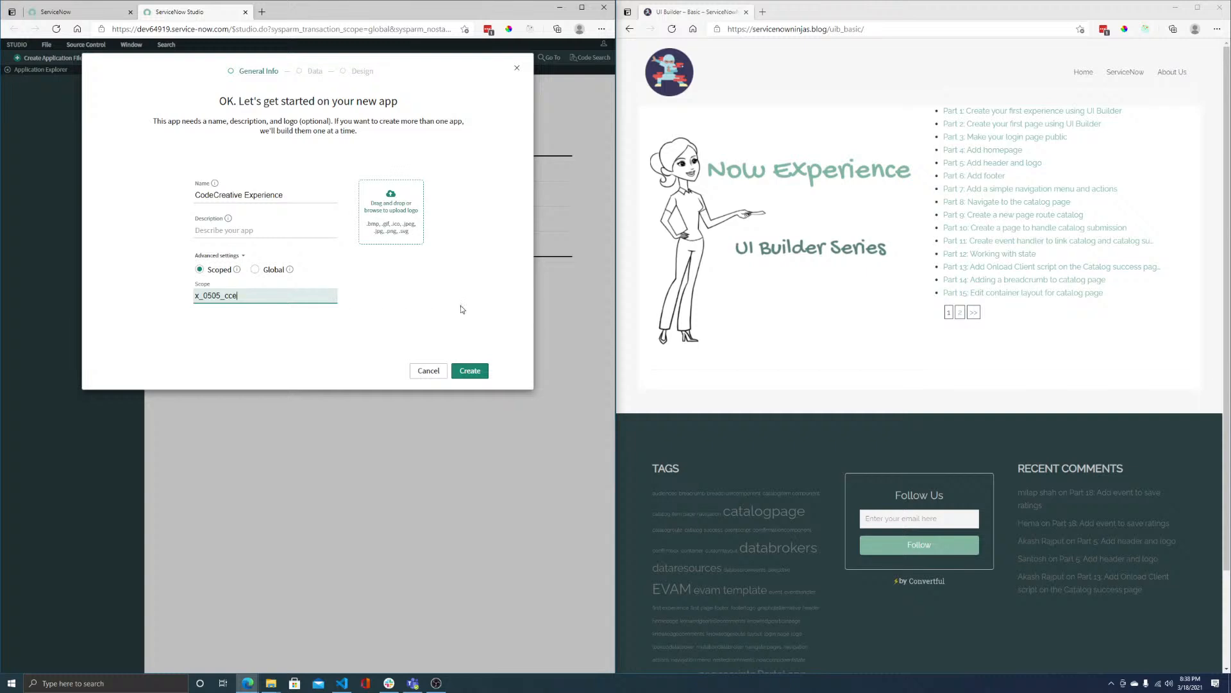
pyautogui.click(482, 372)
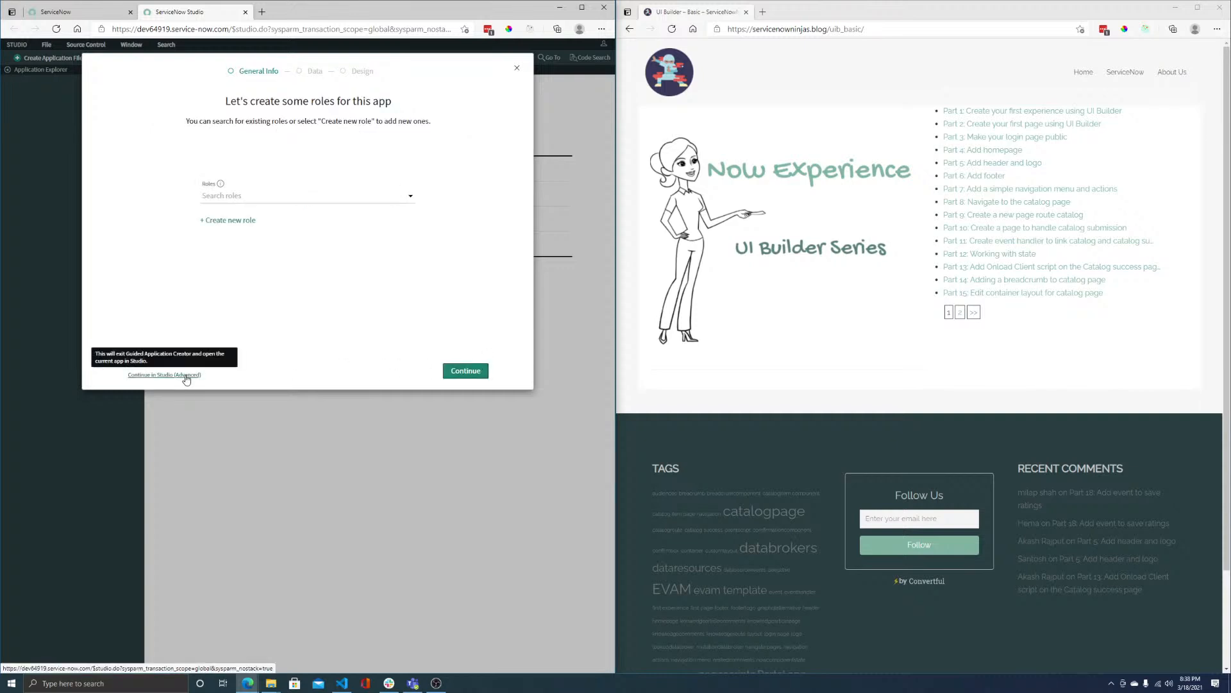
# - Leave the guided app creator and Studio, and select CodeCreative Experience as the current application scope
pyautogui.click(186, 376)
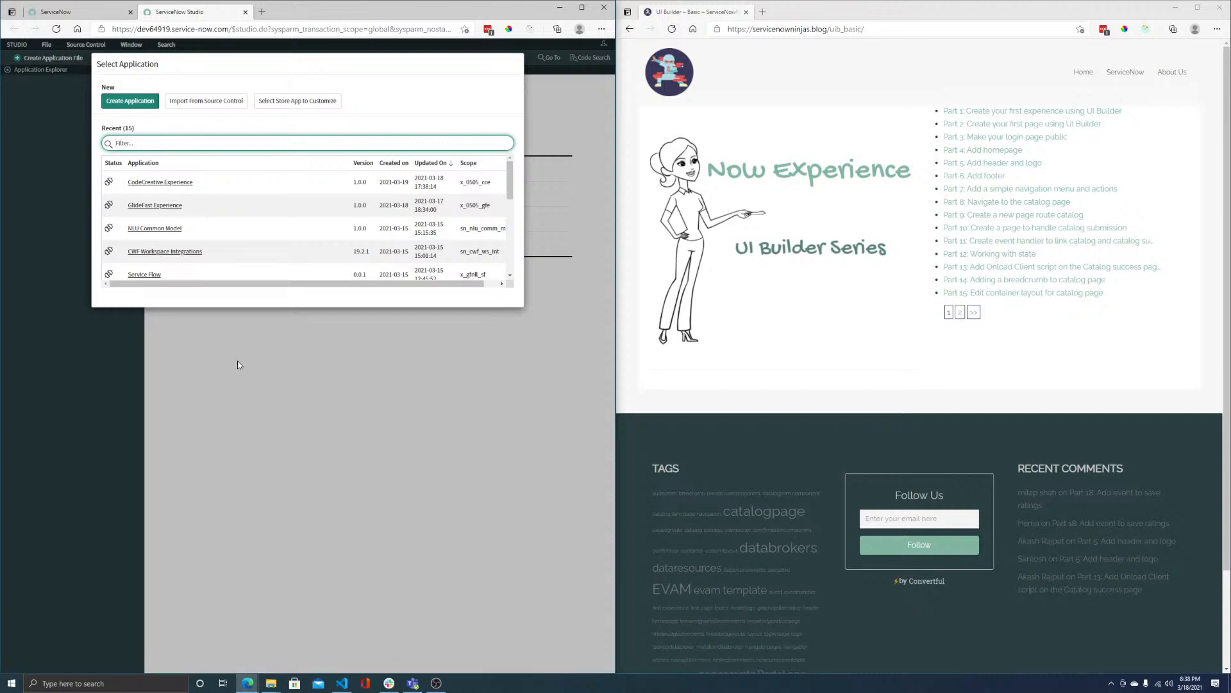
pyautogui.click(245, 12)
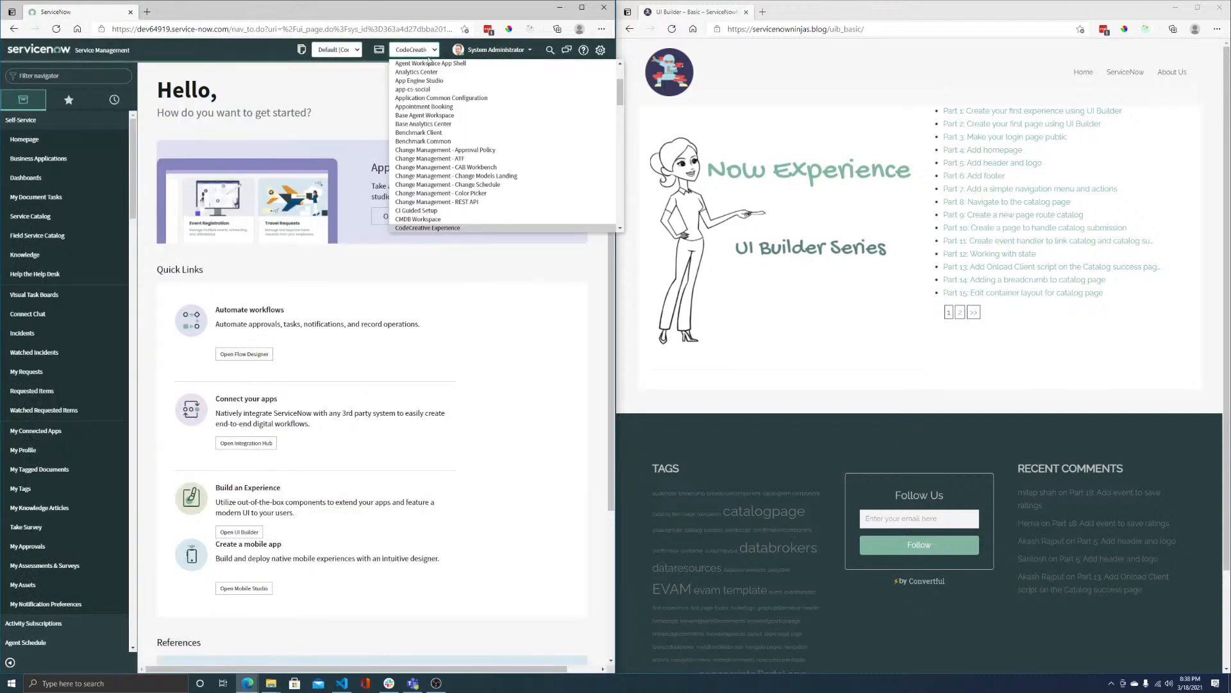
pyautogui.click(409, 228)
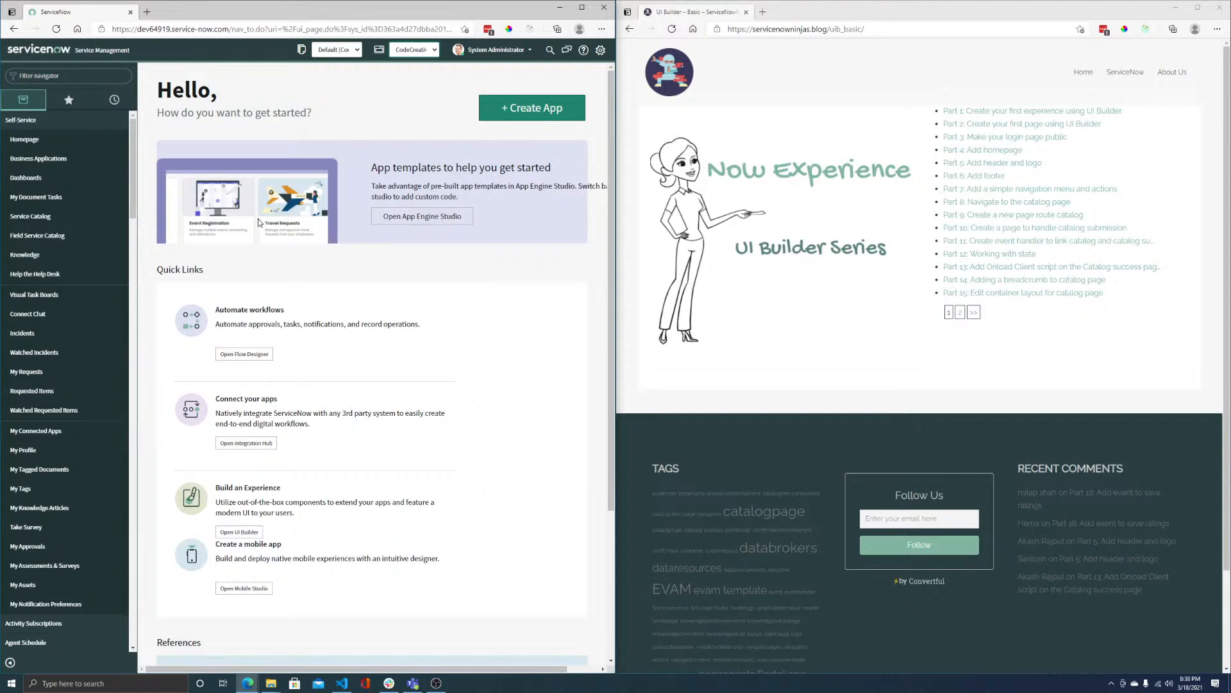
# - Open UI Builder and start a new UX Page Registry record for an experience in the platform
pyautogui.click(248, 531)
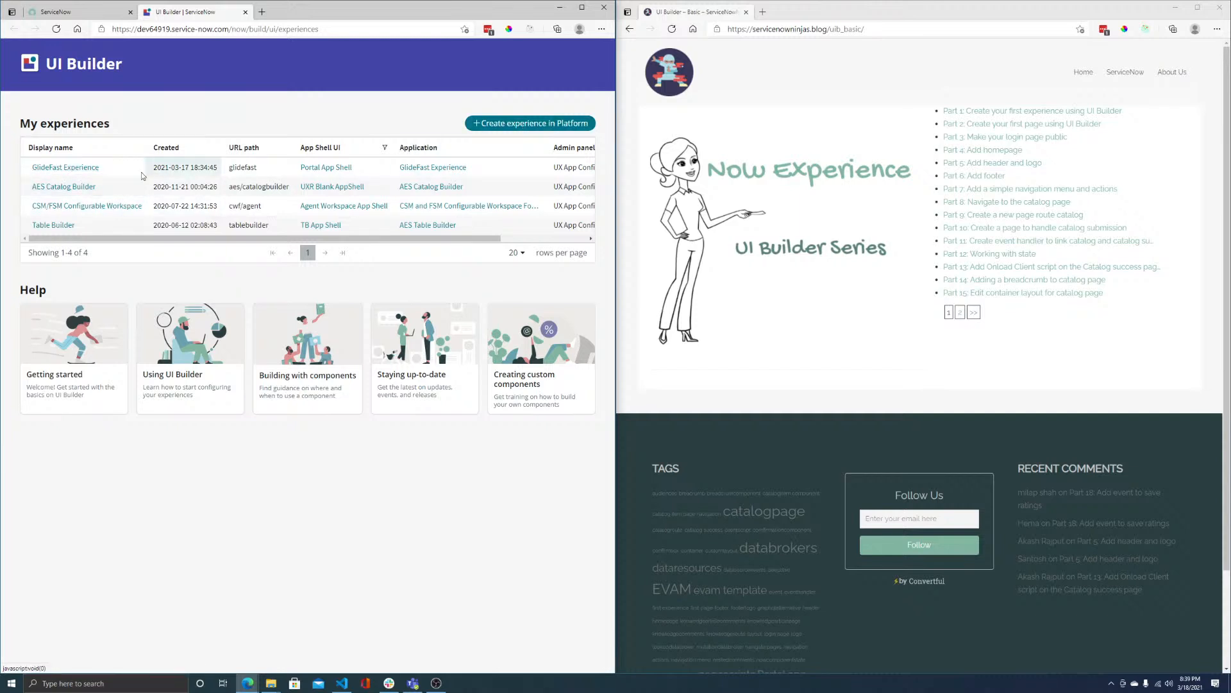
pyautogui.click(519, 123)
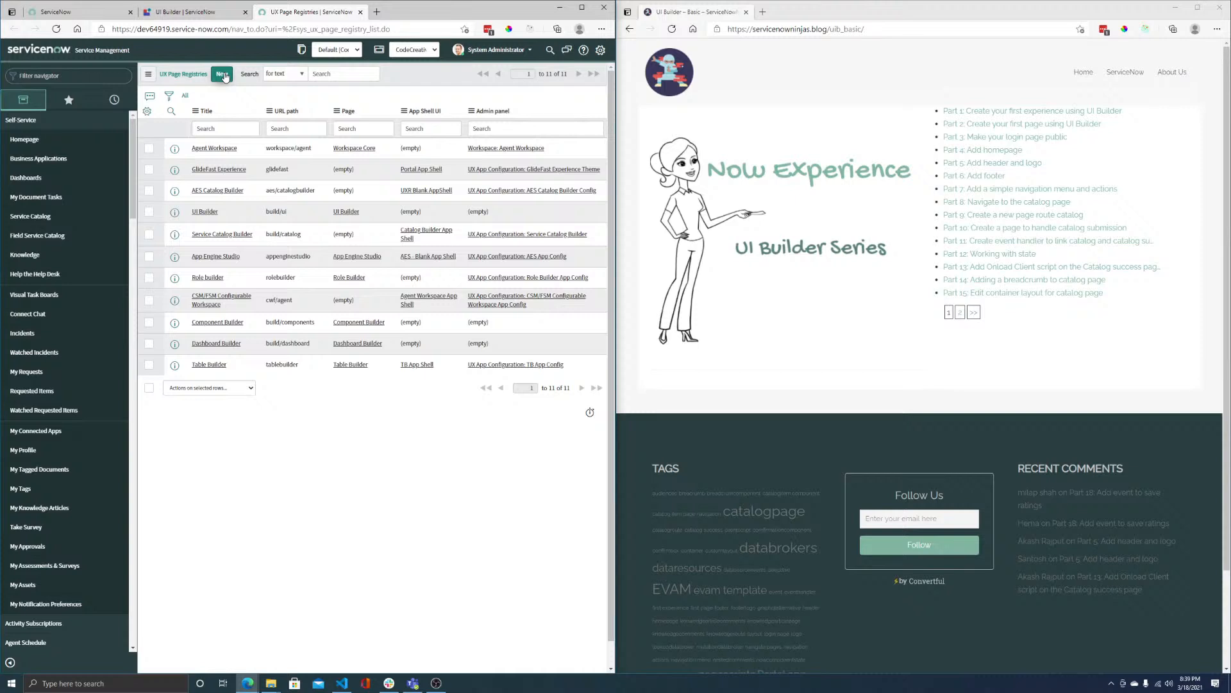
pyautogui.click(224, 76)
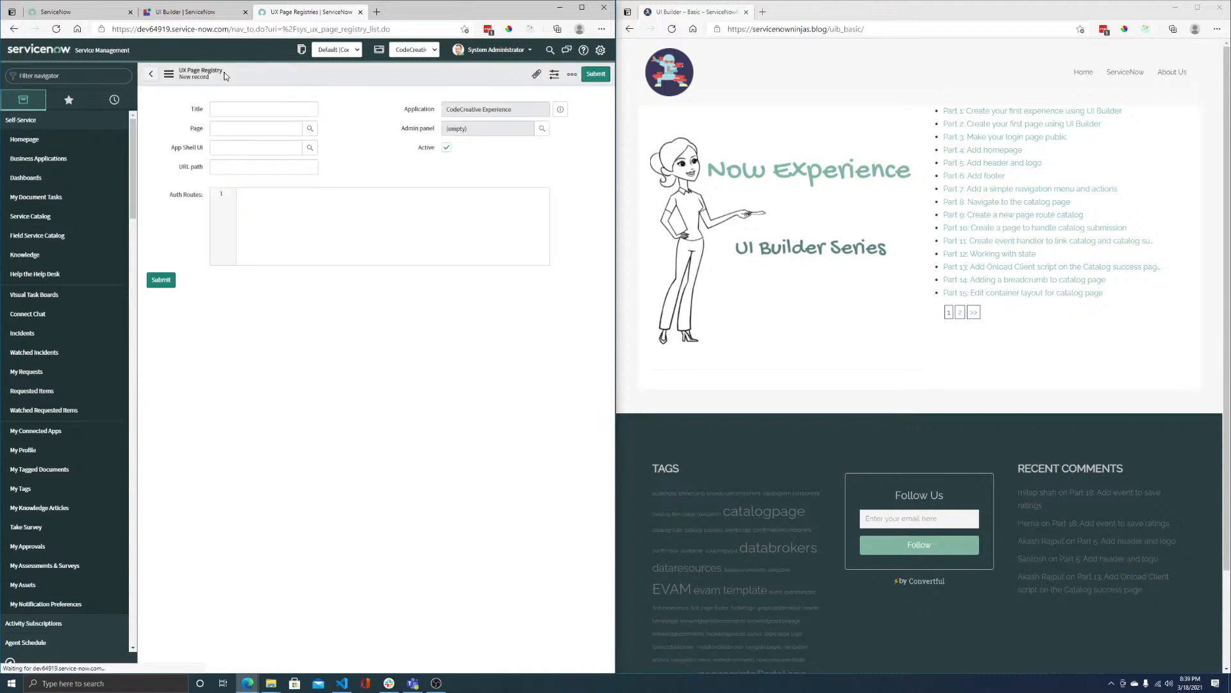
# - Fill in the experience record with title CodeCreative Experience, app shell Portal App Shell and URL path cce
pyautogui.write('Code')
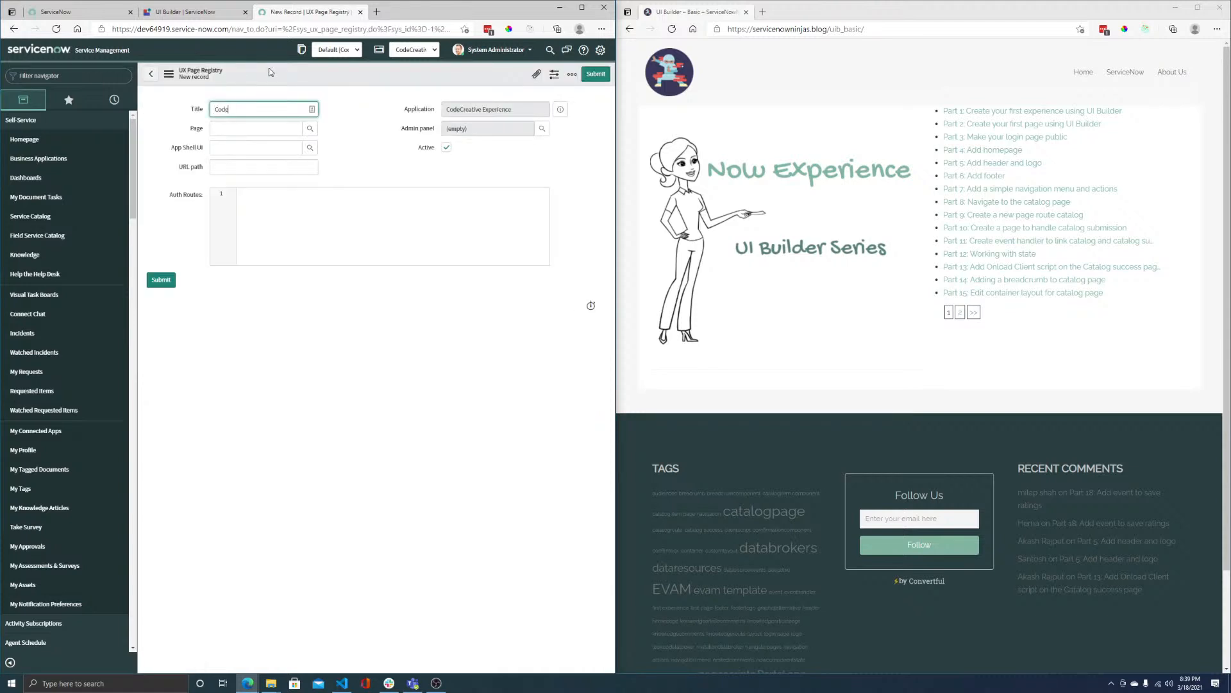
pyautogui.write('Creative Experience')
pyautogui.click(219, 151)
pyautogui.write('Portal')
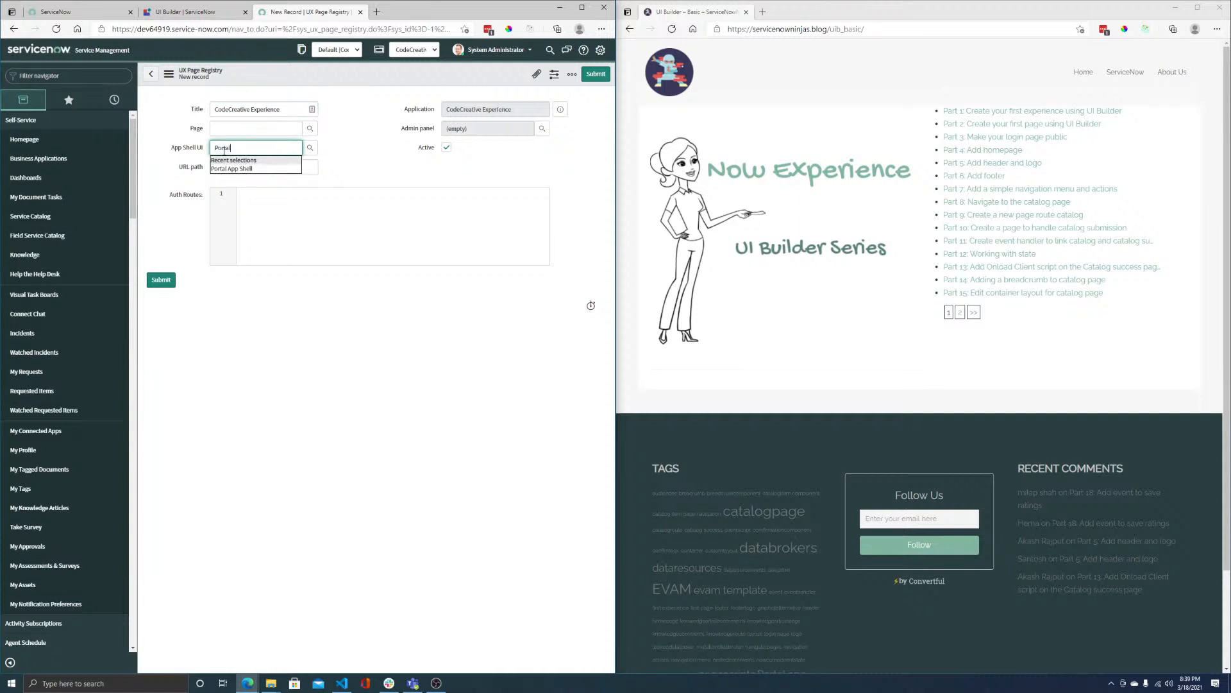
pyautogui.click(240, 168)
pyautogui.click(239, 166)
pyautogui.write('cce')
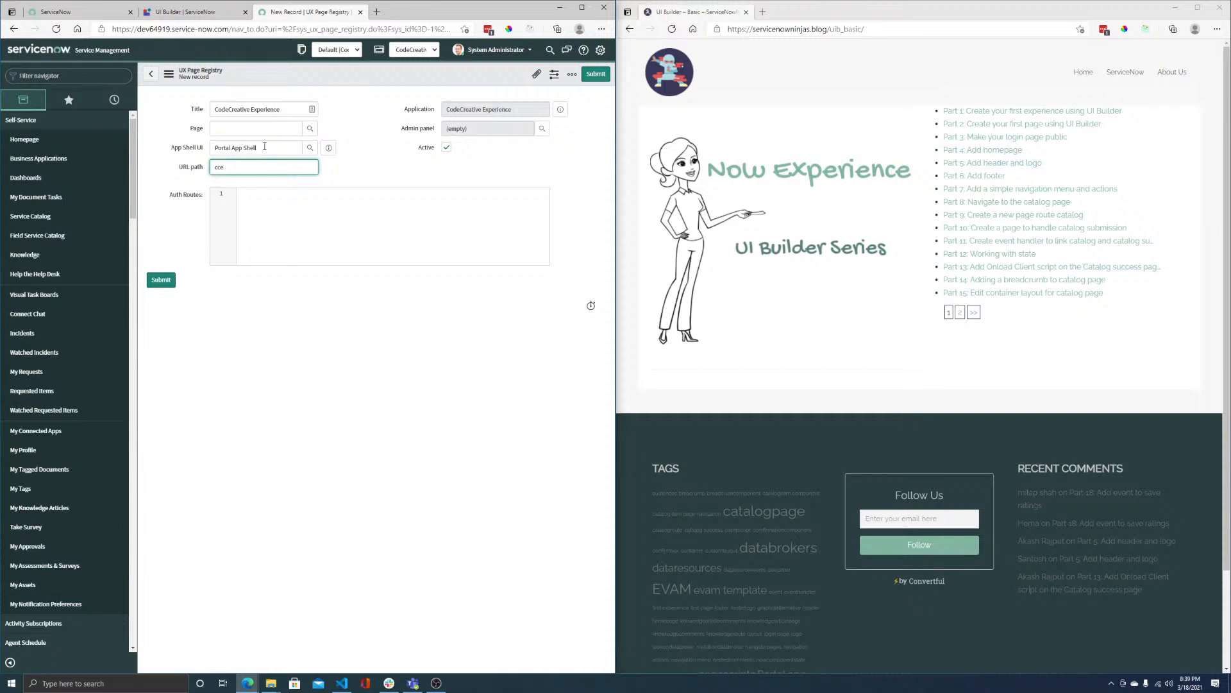
# - Enter { "login": "login", "logout": "login" } as the auth routes and save the UX Page Registry record
pyautogui.click(270, 222)
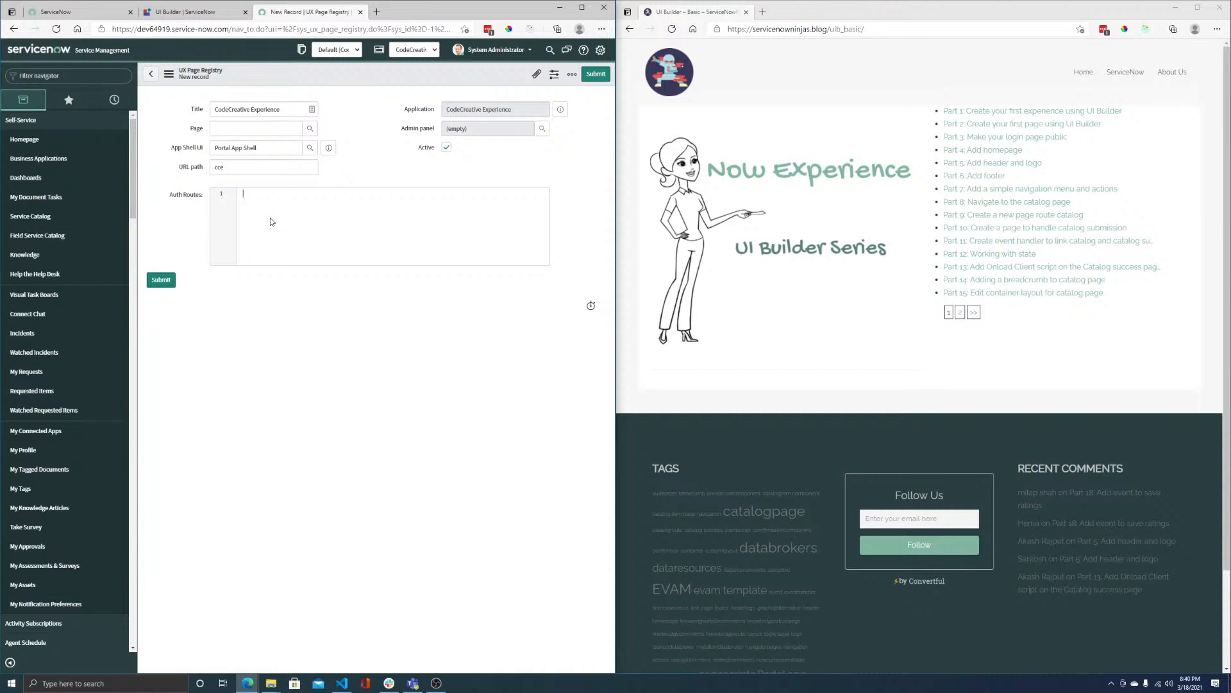
pyautogui.write('[ "login"; "login')
pyautogui.write('"logout')
pyautogui.write('": "login')
pyautogui.doubleClick(260, 193)
pyautogui.doubleClick(285, 194)
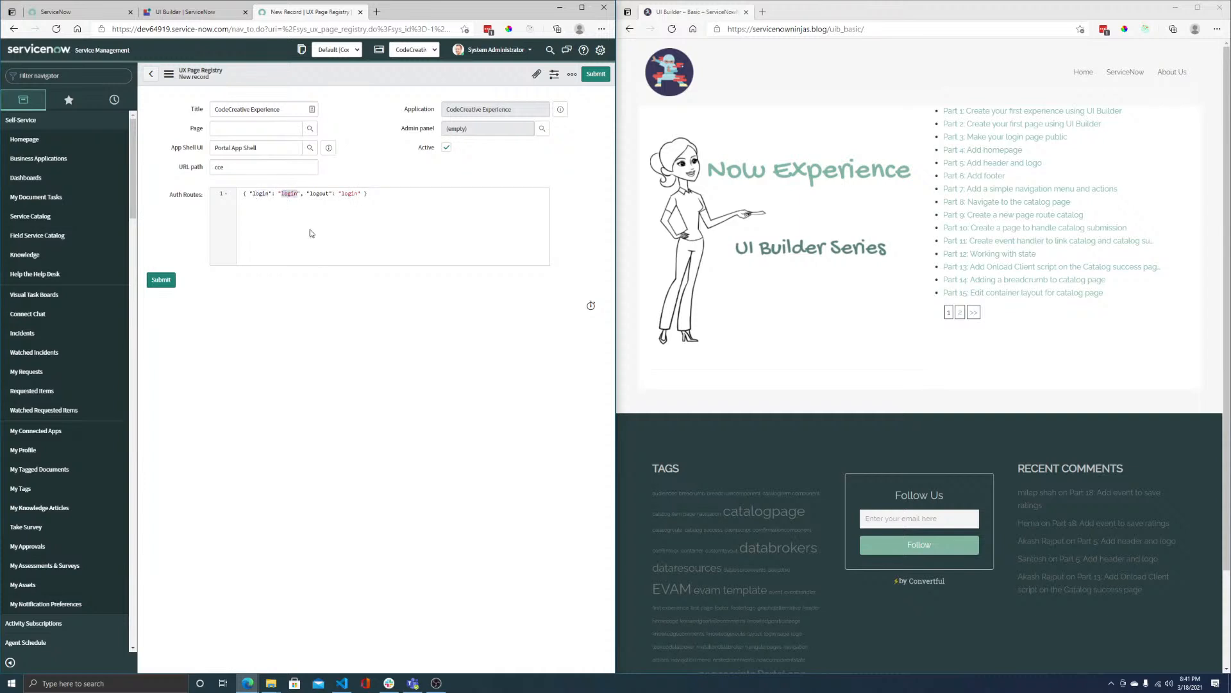
pyautogui.doubleClick(320, 193)
pyautogui.doubleClick(342, 194)
pyautogui.rightClick(359, 75)
pyautogui.click(373, 85)
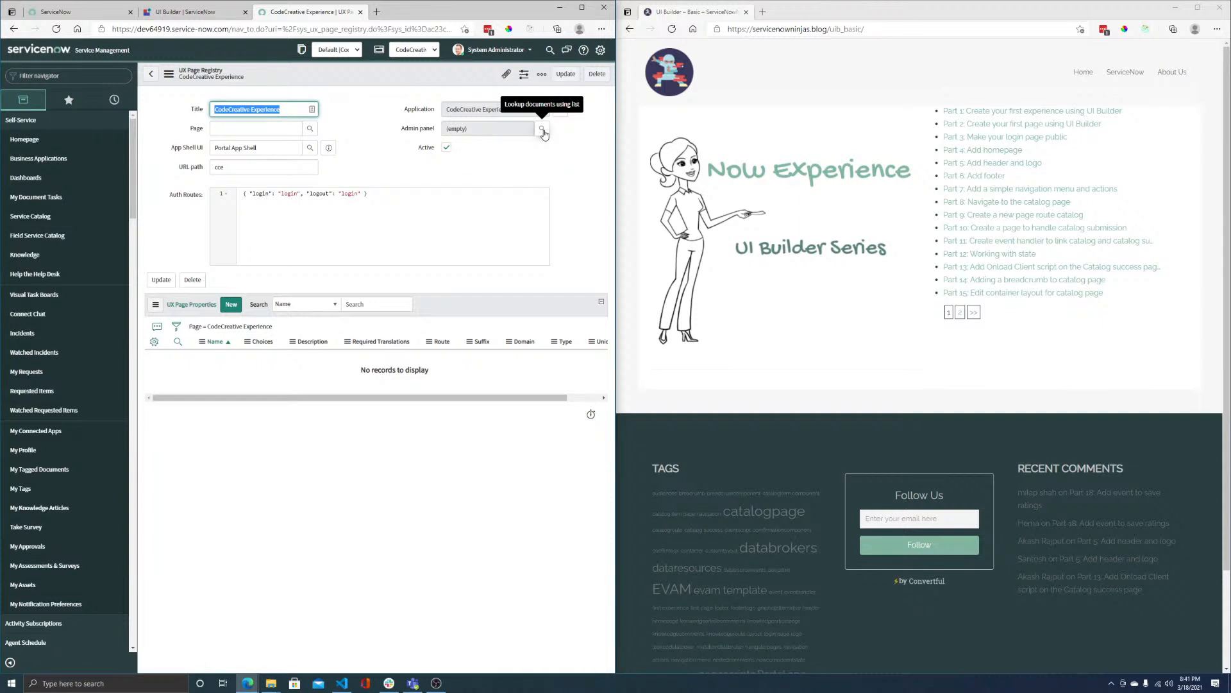
pyautogui.click(542, 130)
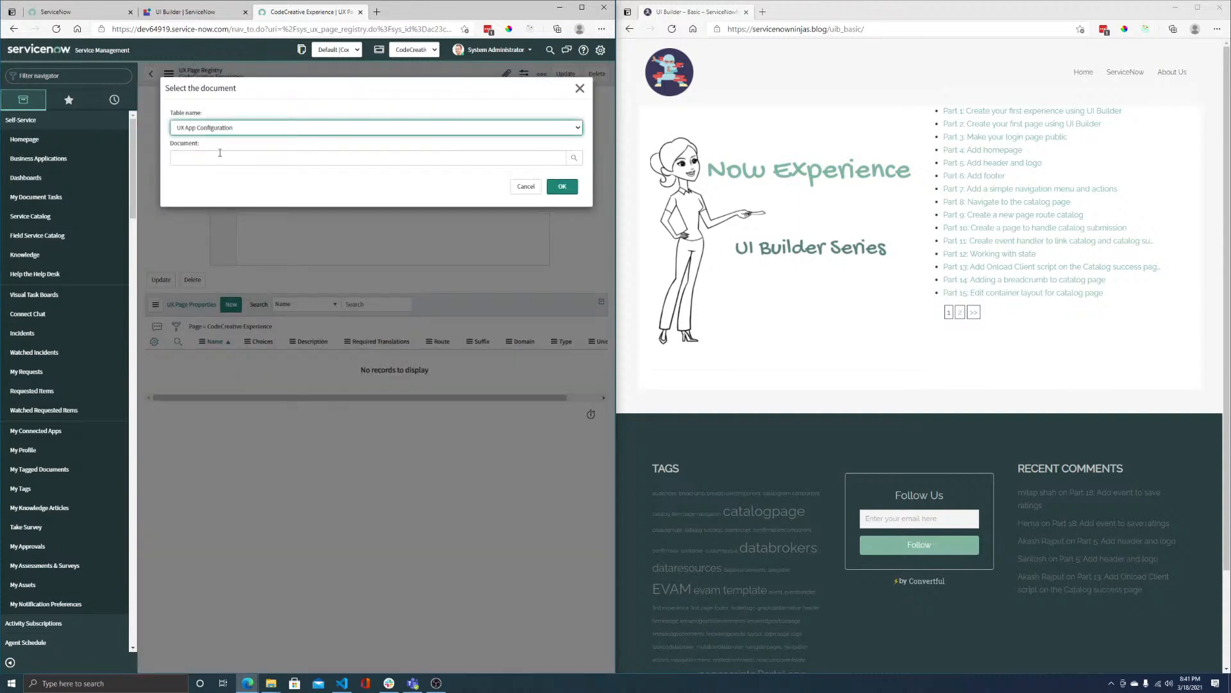
pyautogui.click(580, 88)
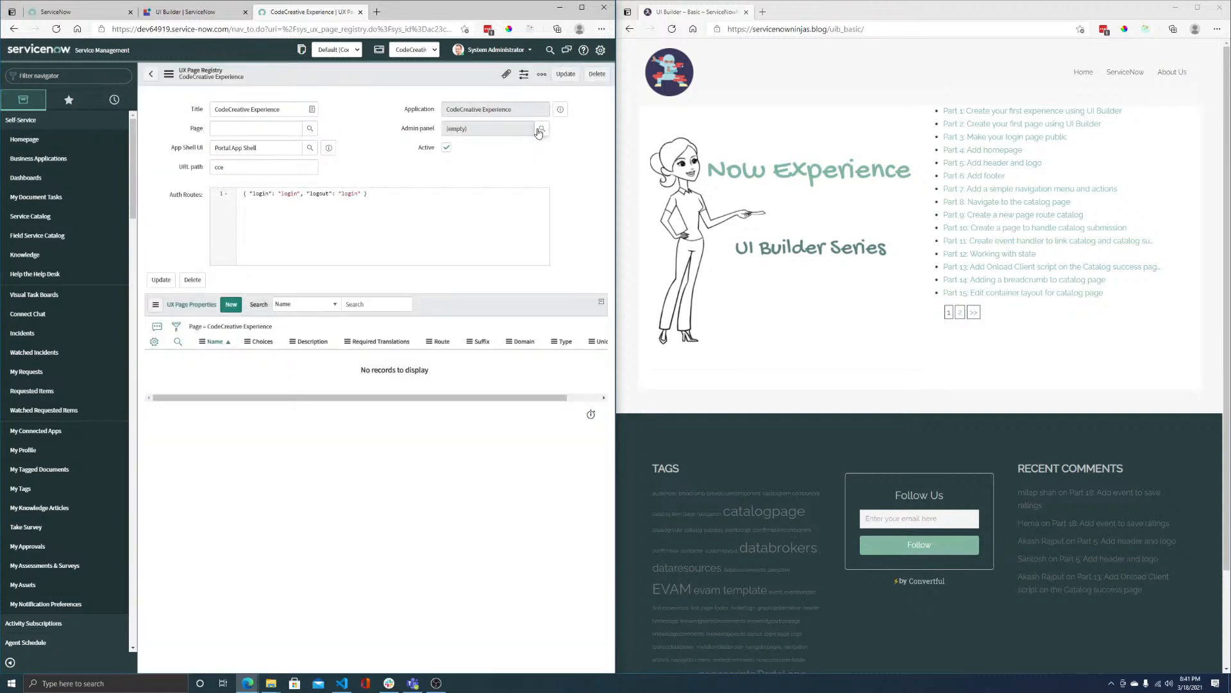
pyautogui.click(185, 12)
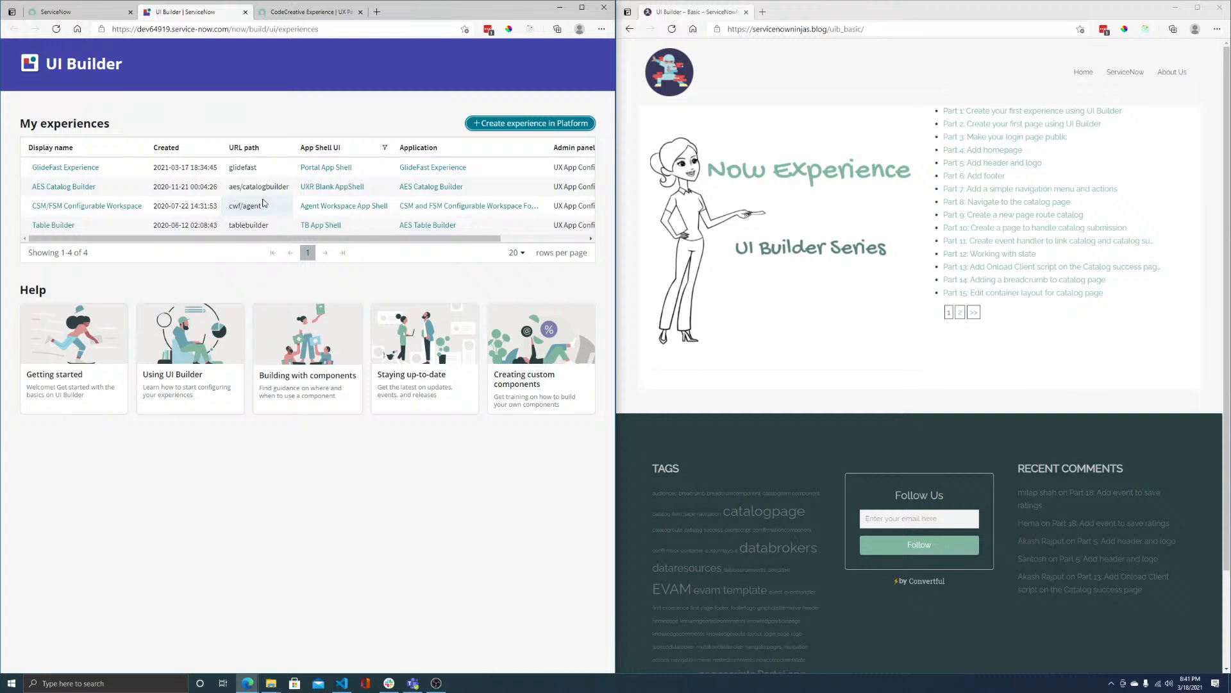
pyautogui.click(308, 12)
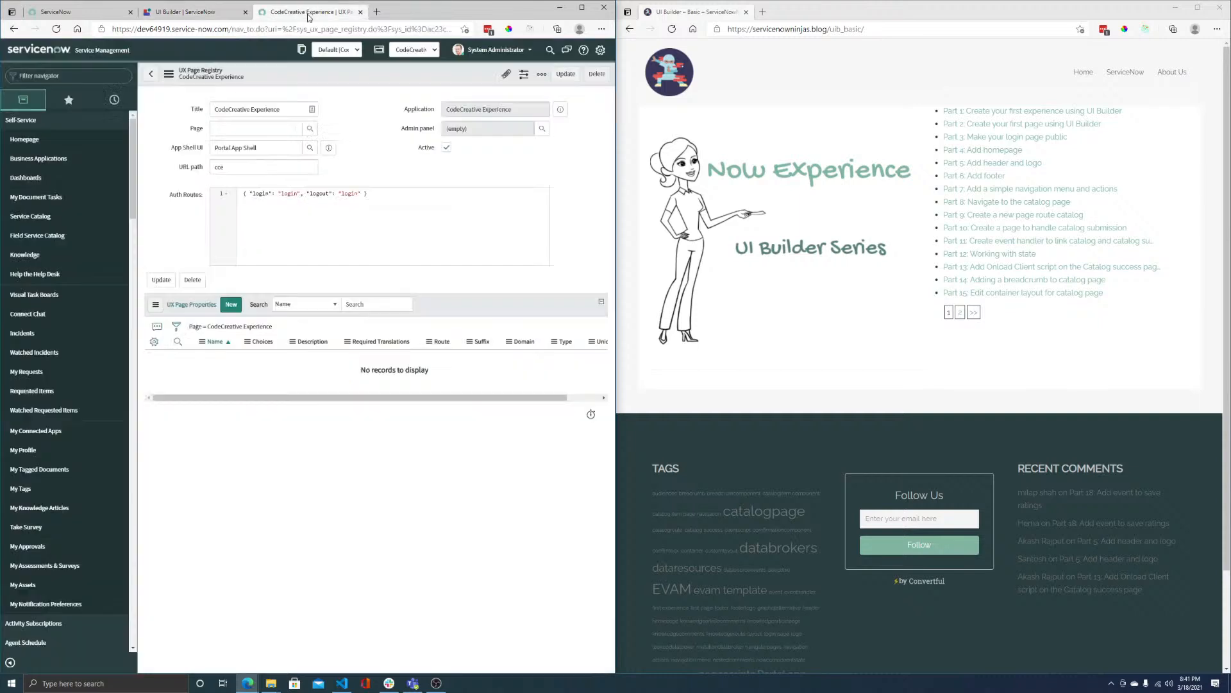
# - Create a UX App Configuration named CodeCreative App Config with landing path home as the admin panel document
pyautogui.click(542, 128)
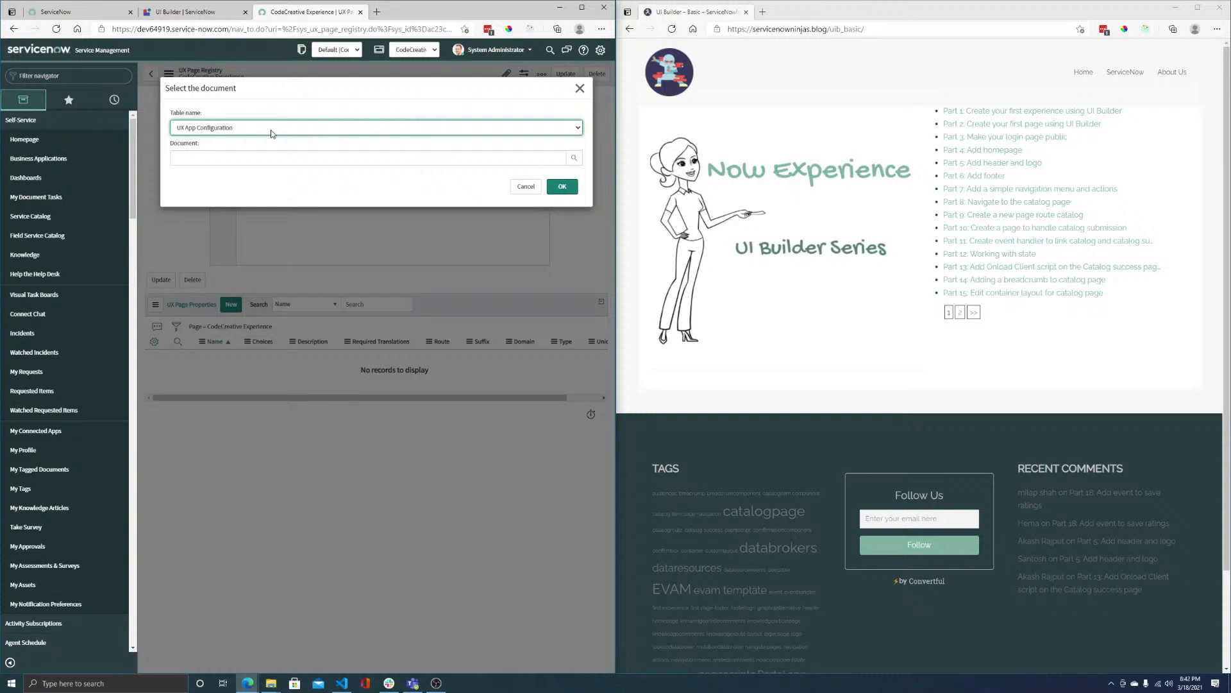
pyautogui.click(573, 159)
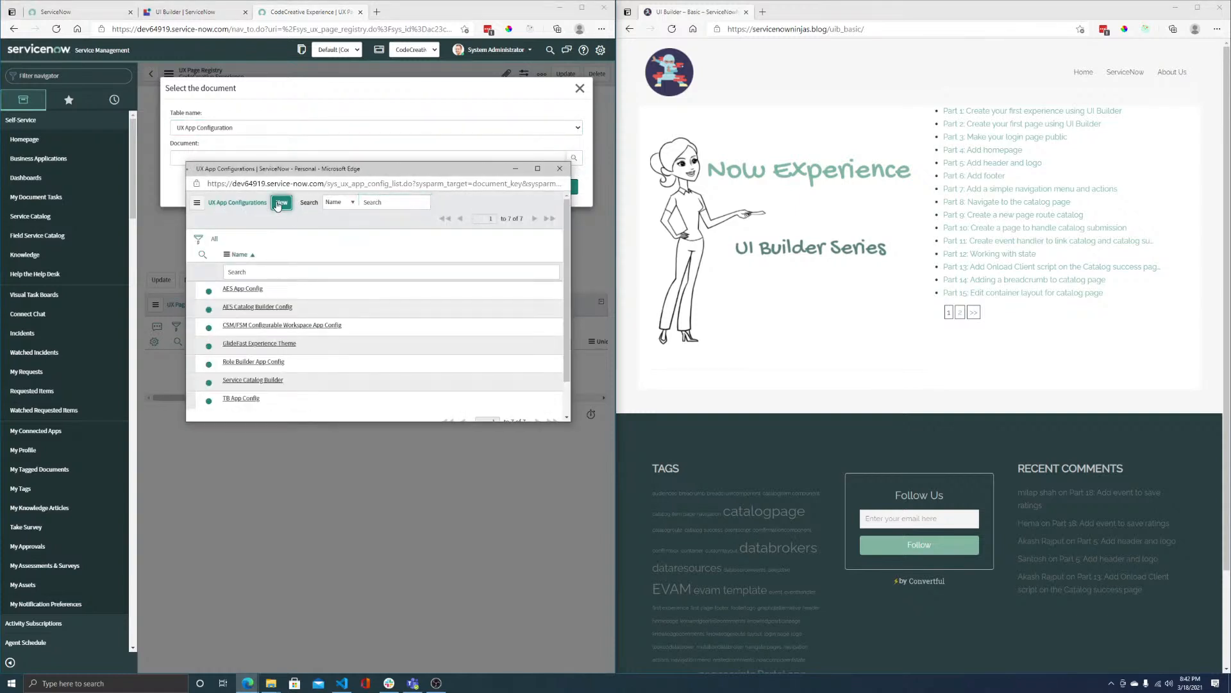
pyautogui.click(281, 202)
pyautogui.write('Code')
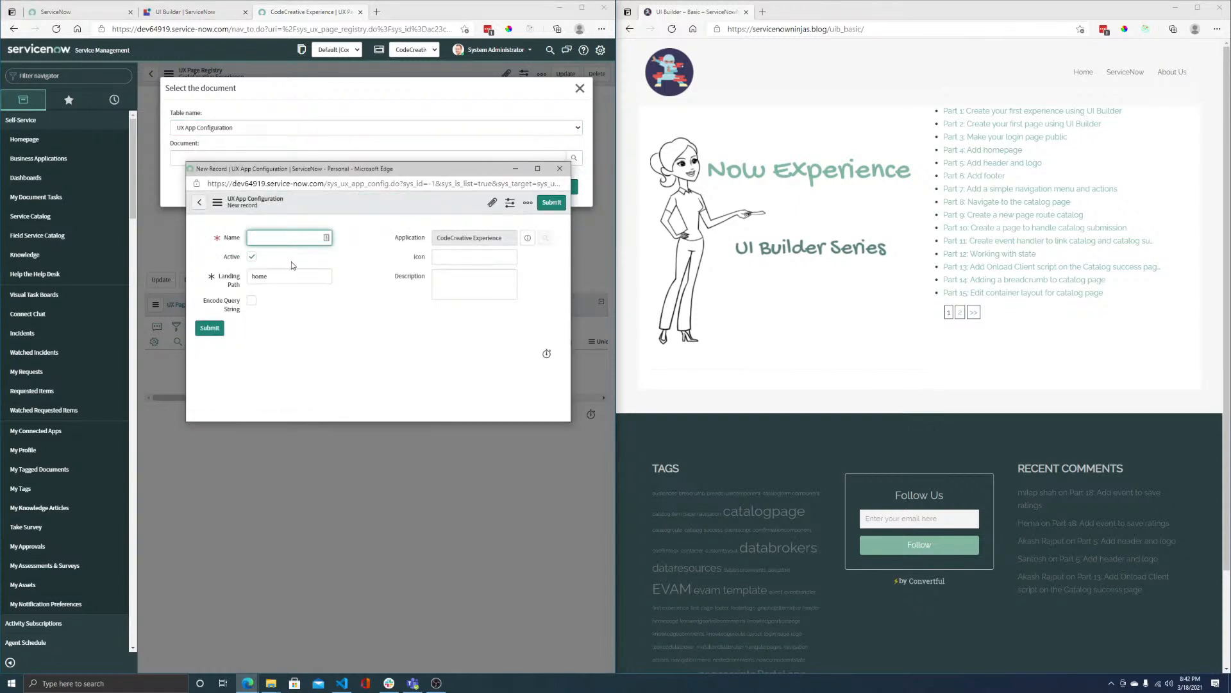
pyautogui.write('Creative App Config')
pyautogui.click(291, 269)
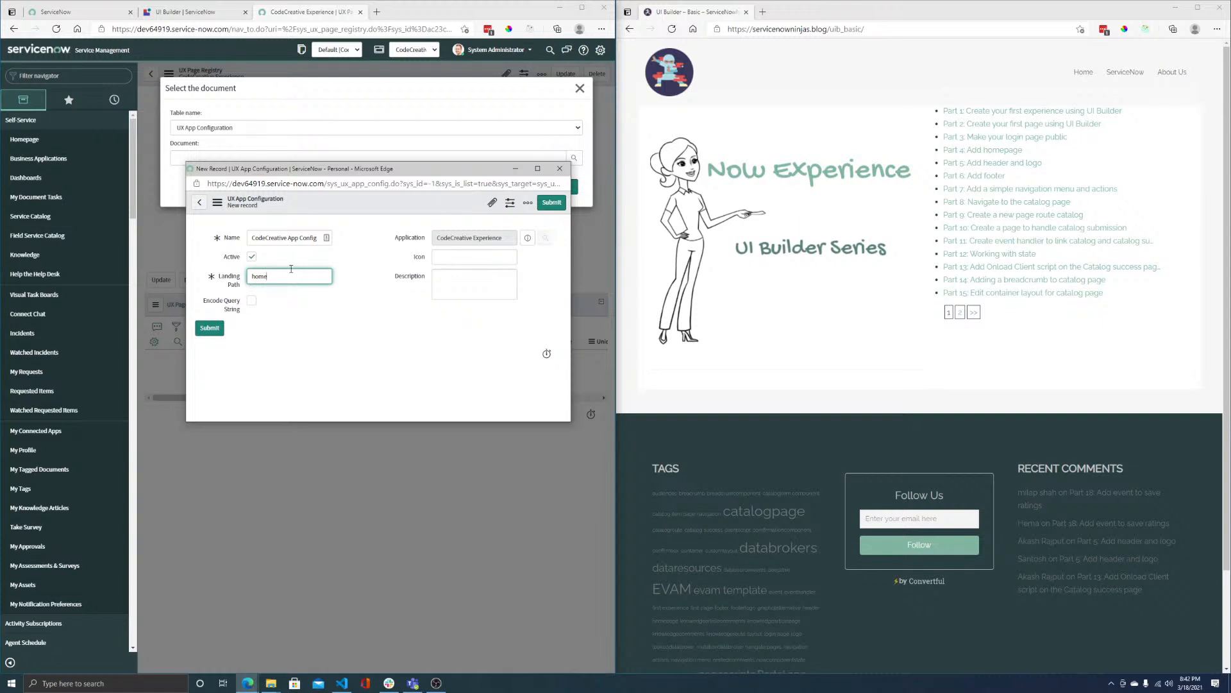
pyautogui.click(214, 333)
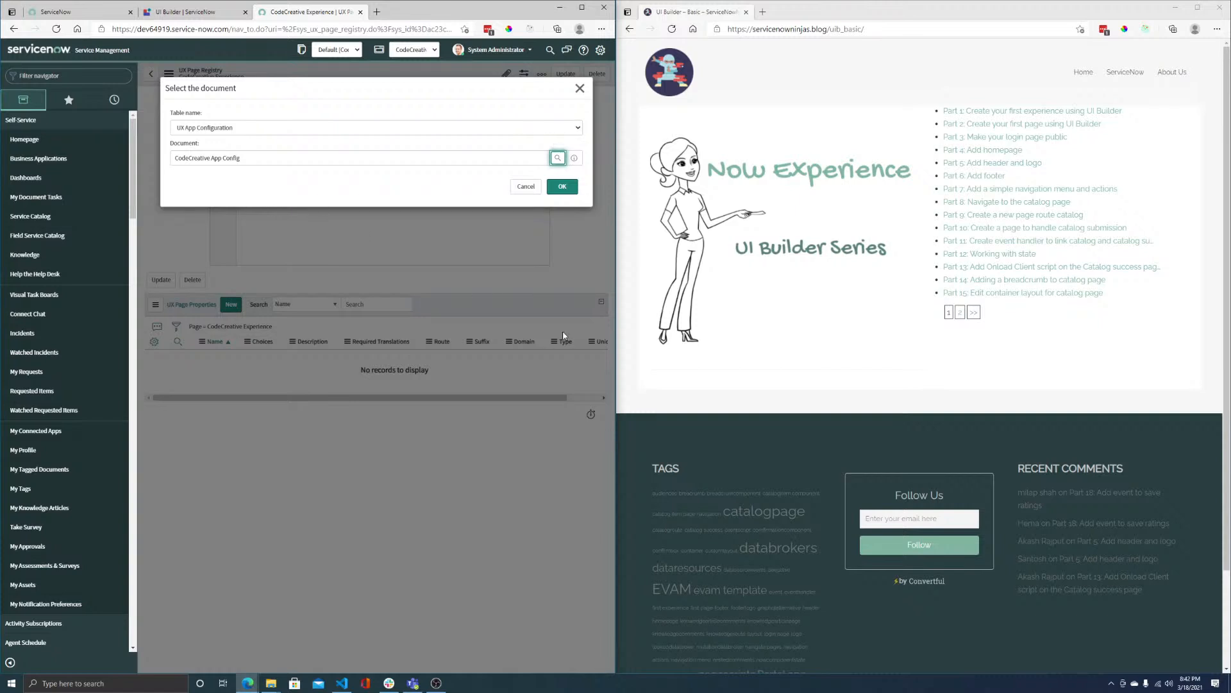
# - Assign the chosen app configuration as the experience's admin panel and save the record
pyautogui.click(562, 186)
pyautogui.click(323, 55)
pyautogui.click(345, 77)
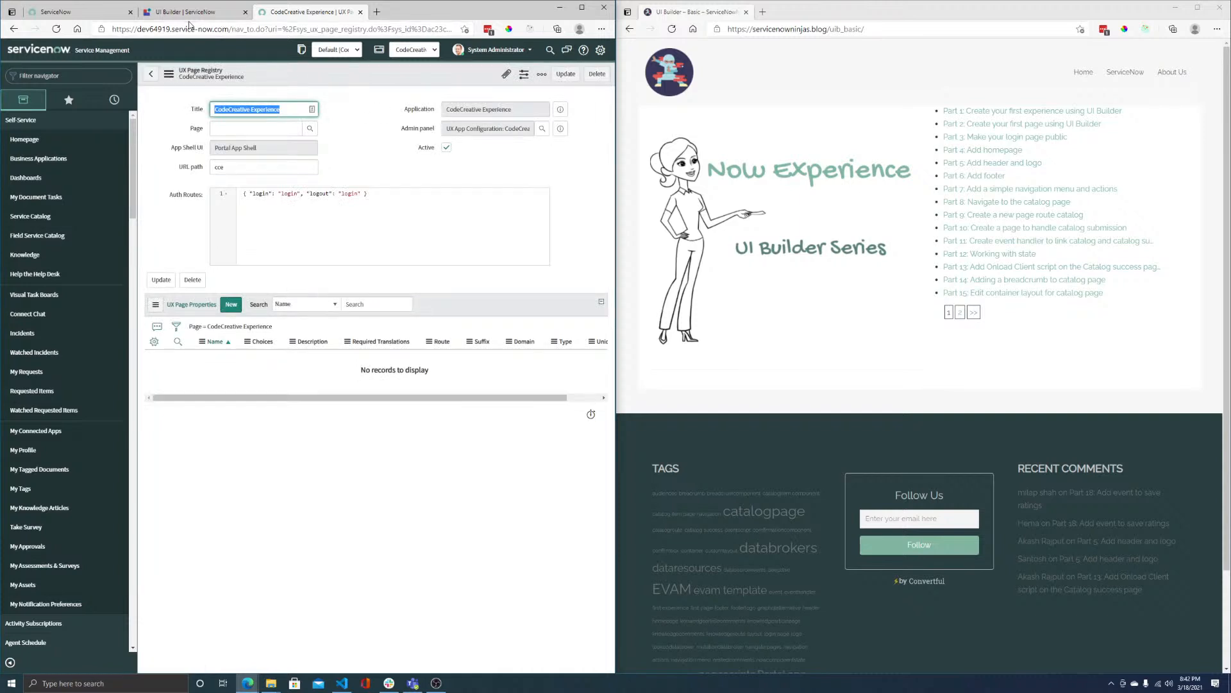
# - Switch to UI Builder, refresh the experiences list and open CodeCreative Experience
pyautogui.click(218, 12)
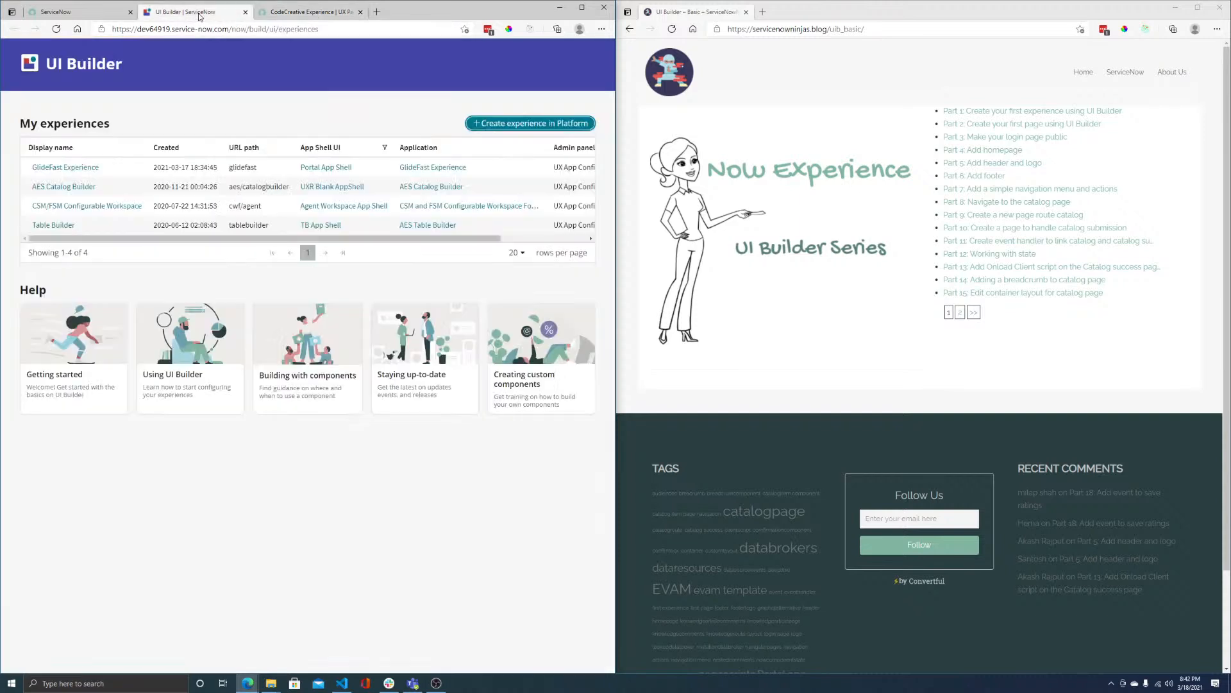
pyautogui.click(56, 28)
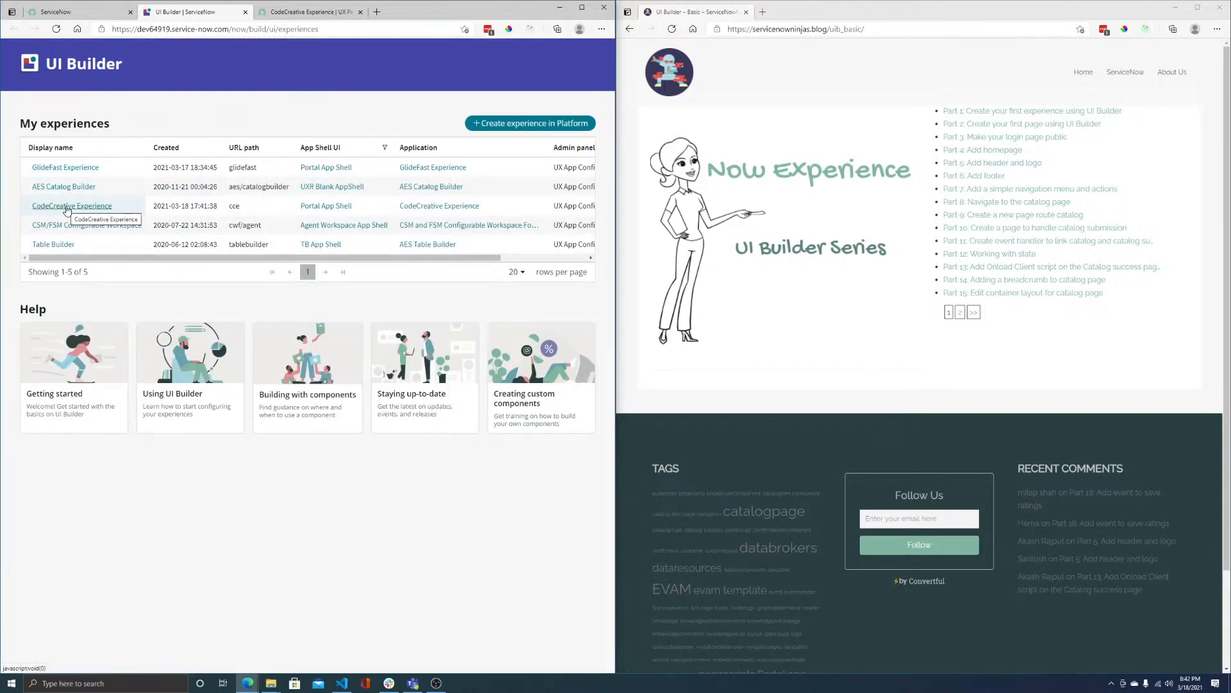
pyautogui.click(66, 206)
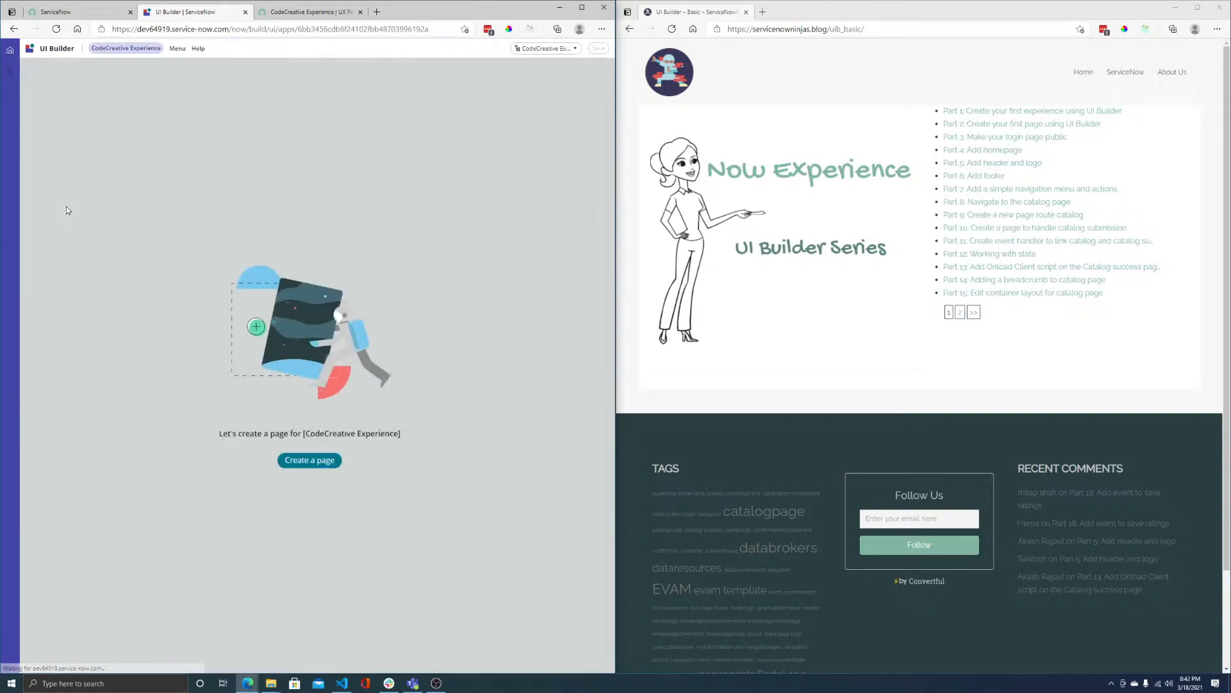
# - Start creating a page named Home with the path home
pyautogui.click(324, 465)
pyautogui.click(192, 288)
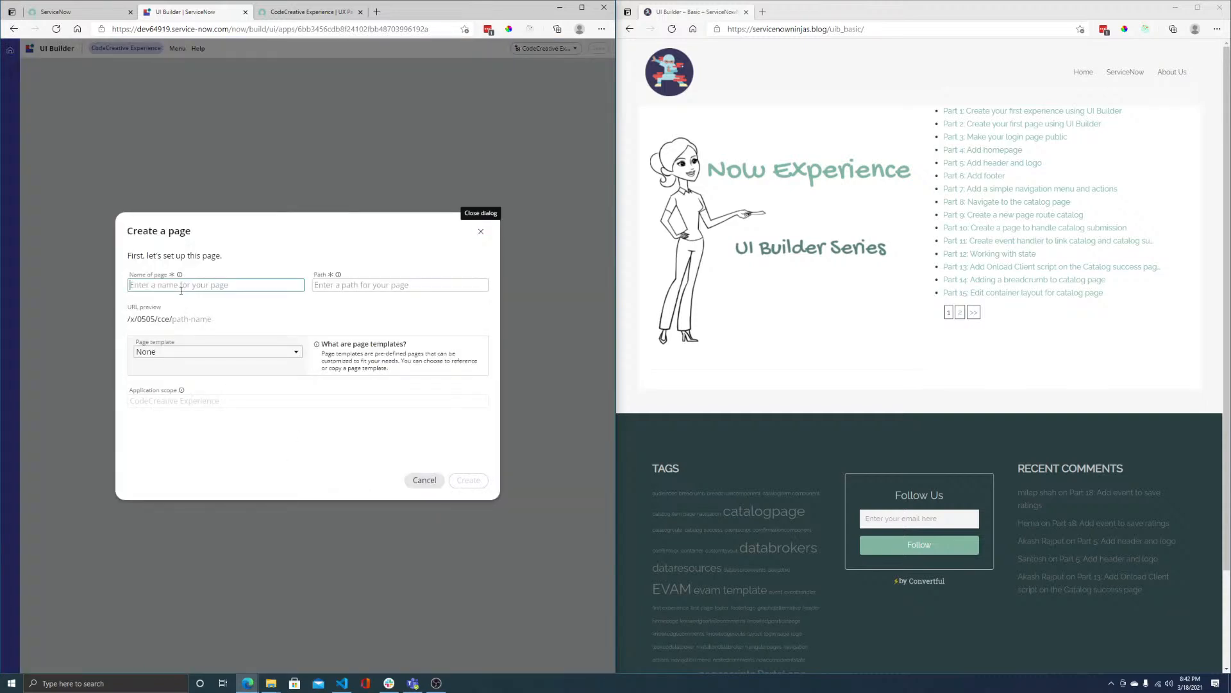
pyautogui.write('Home')
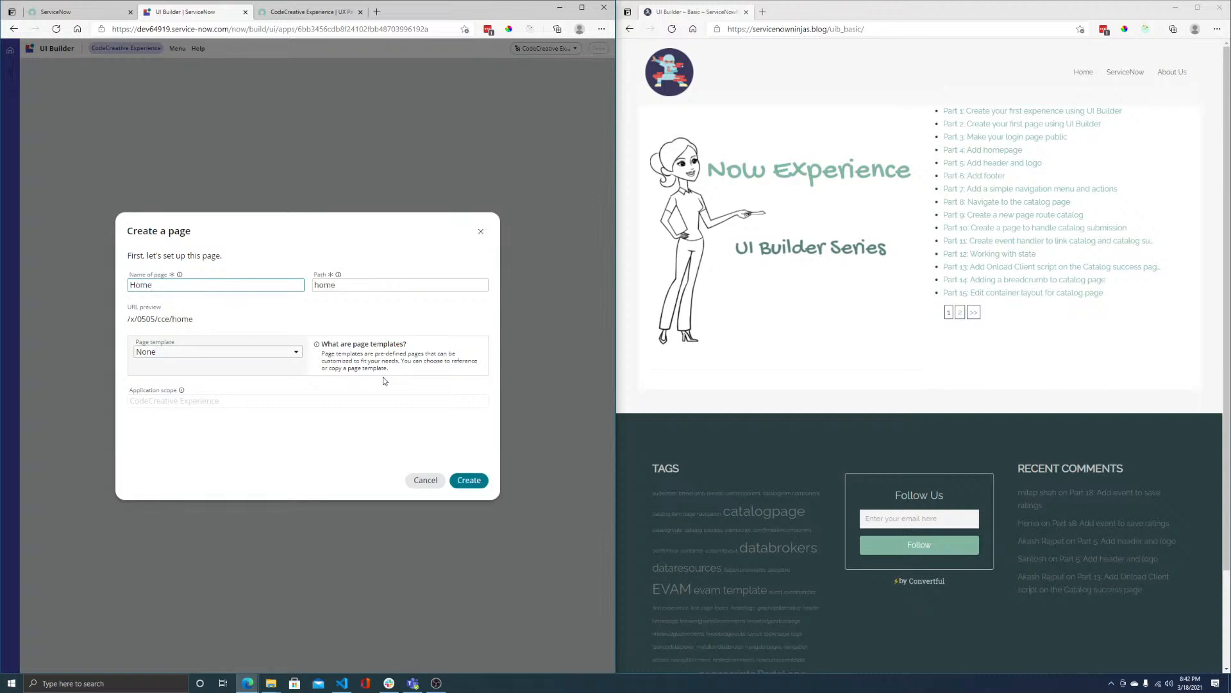
# - Look through the available page templates, try the List template and set the page template back to None
pyautogui.click(278, 359)
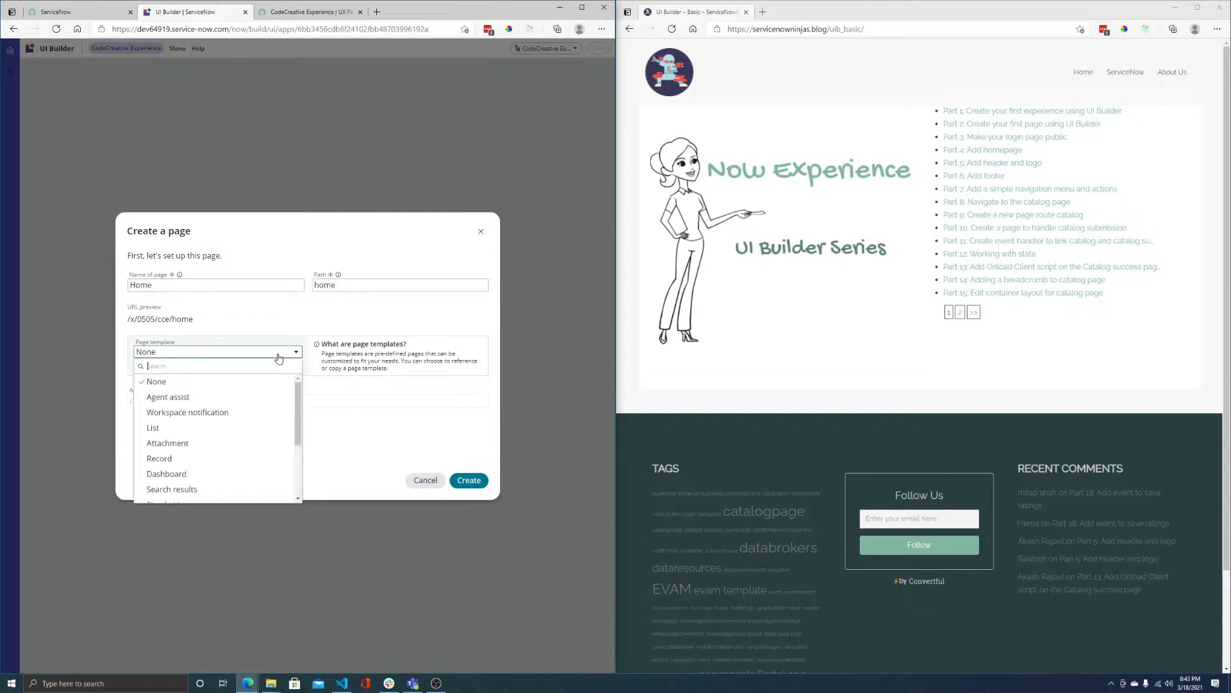
pyautogui.click(284, 332)
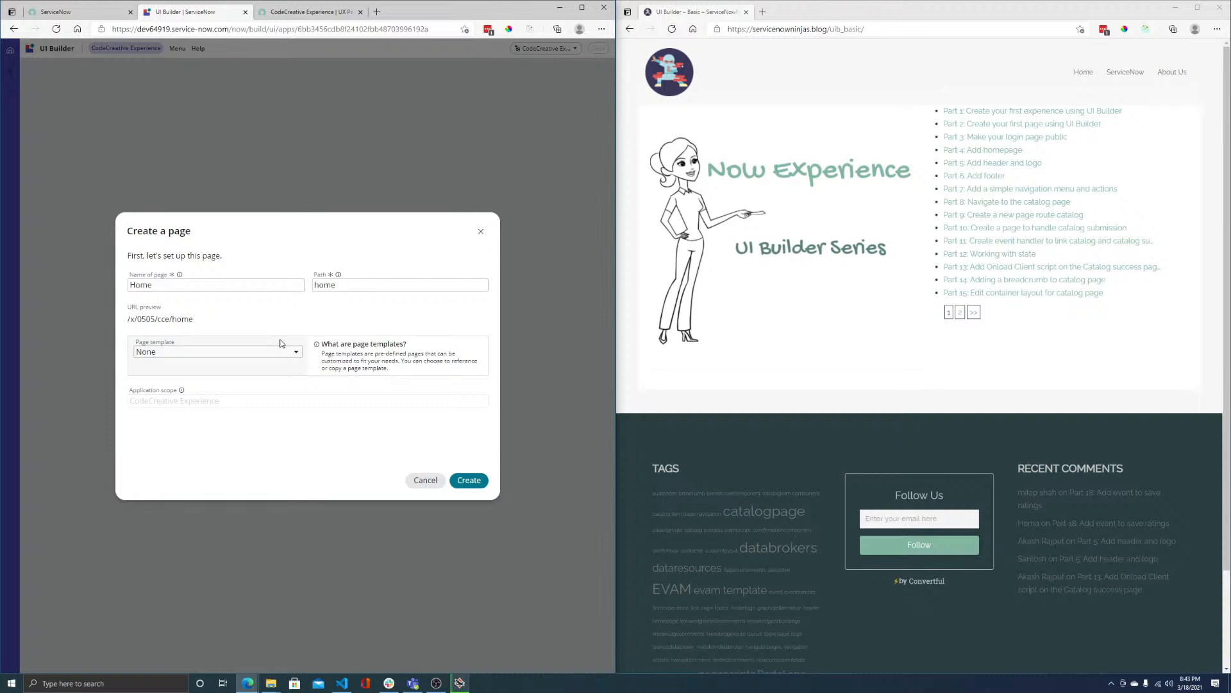
pyautogui.click(218, 355)
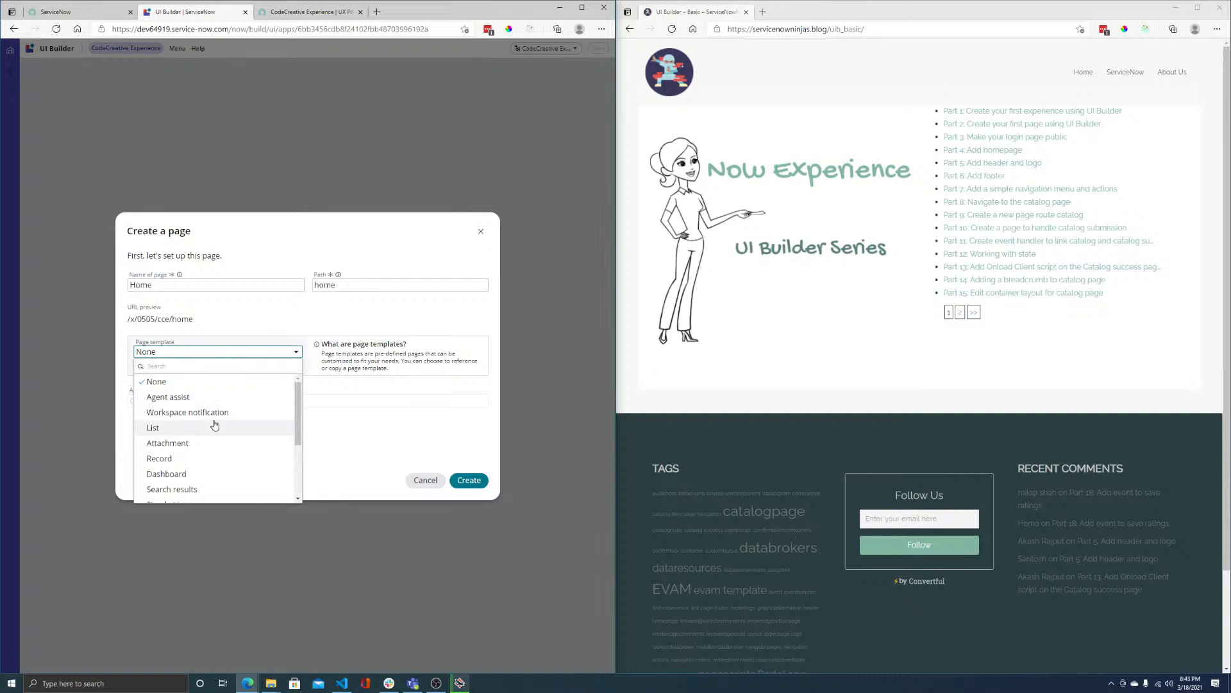
pyautogui.scroll(-3, 203, 441)
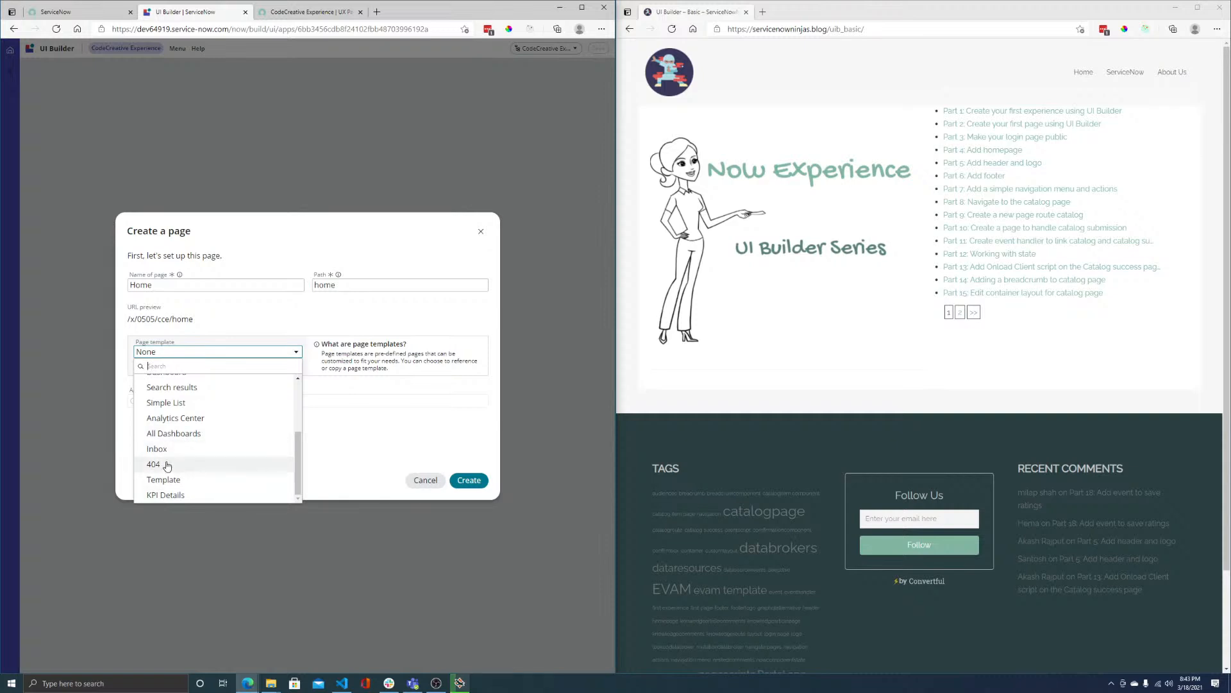
pyautogui.click(362, 322)
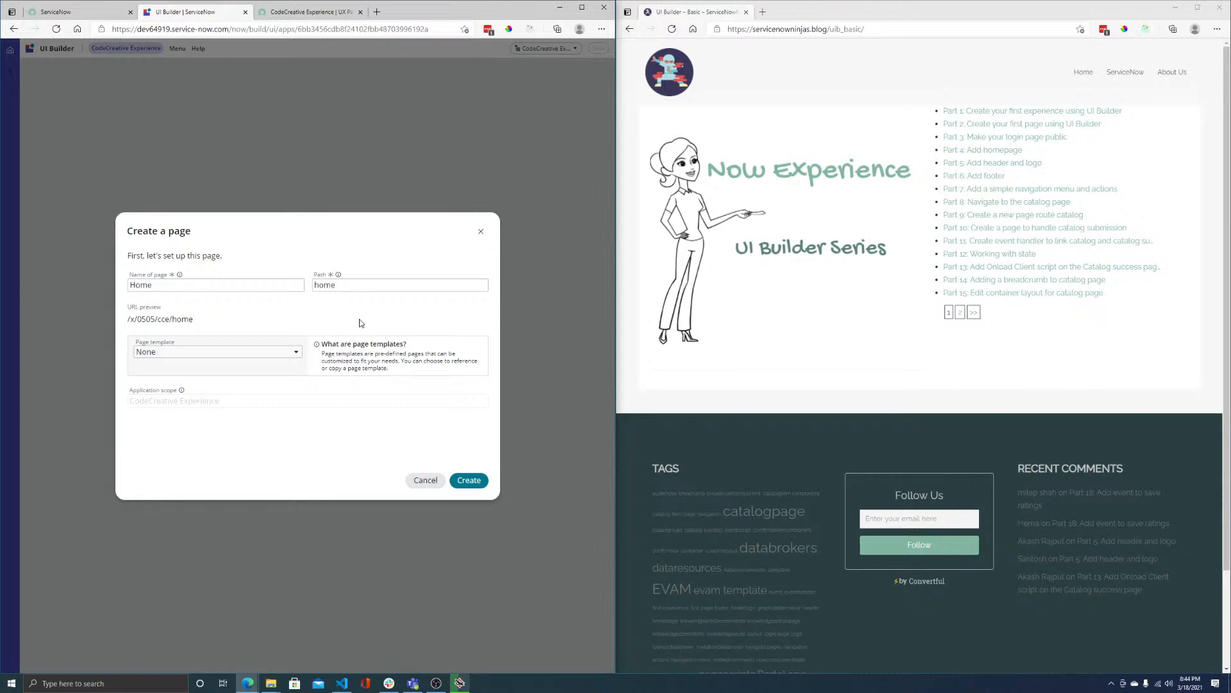
pyautogui.click(237, 354)
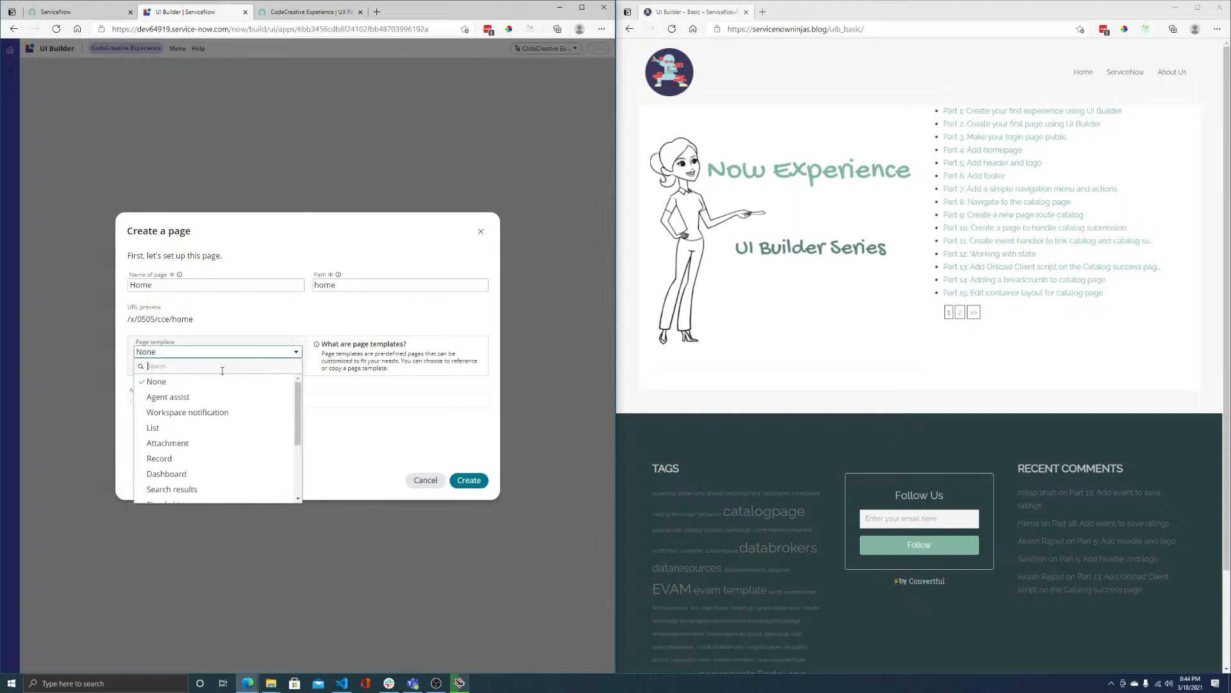
pyautogui.click(165, 433)
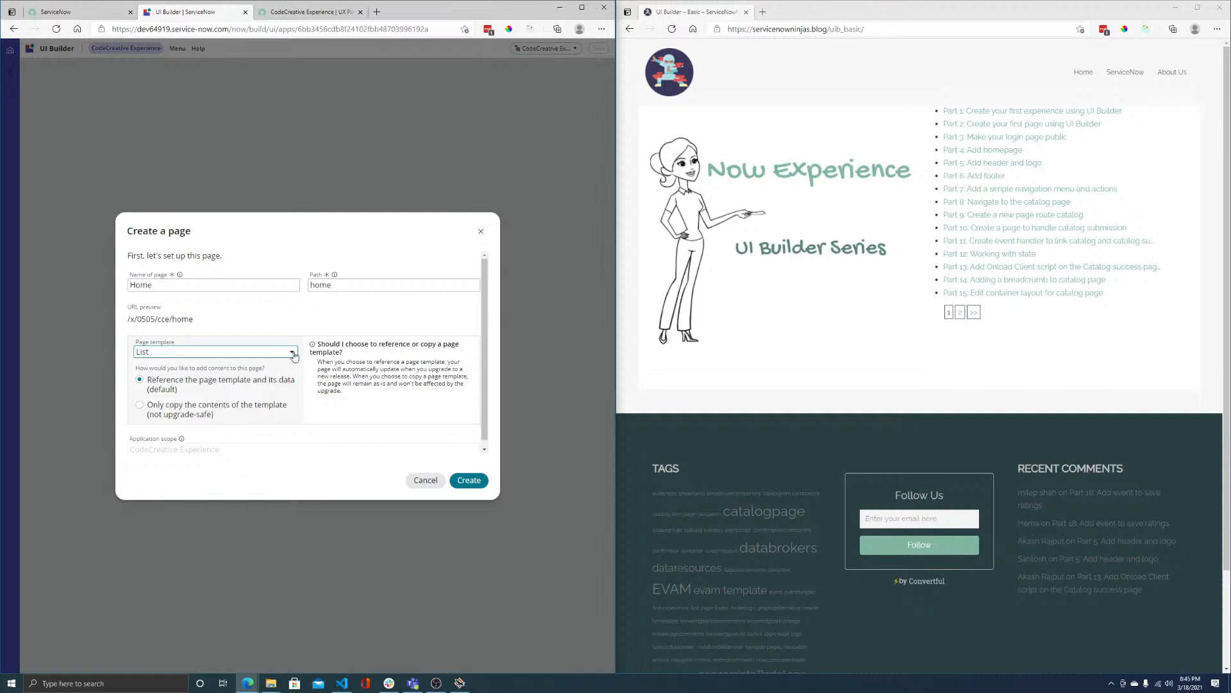
pyautogui.click(293, 352)
pyautogui.click(181, 380)
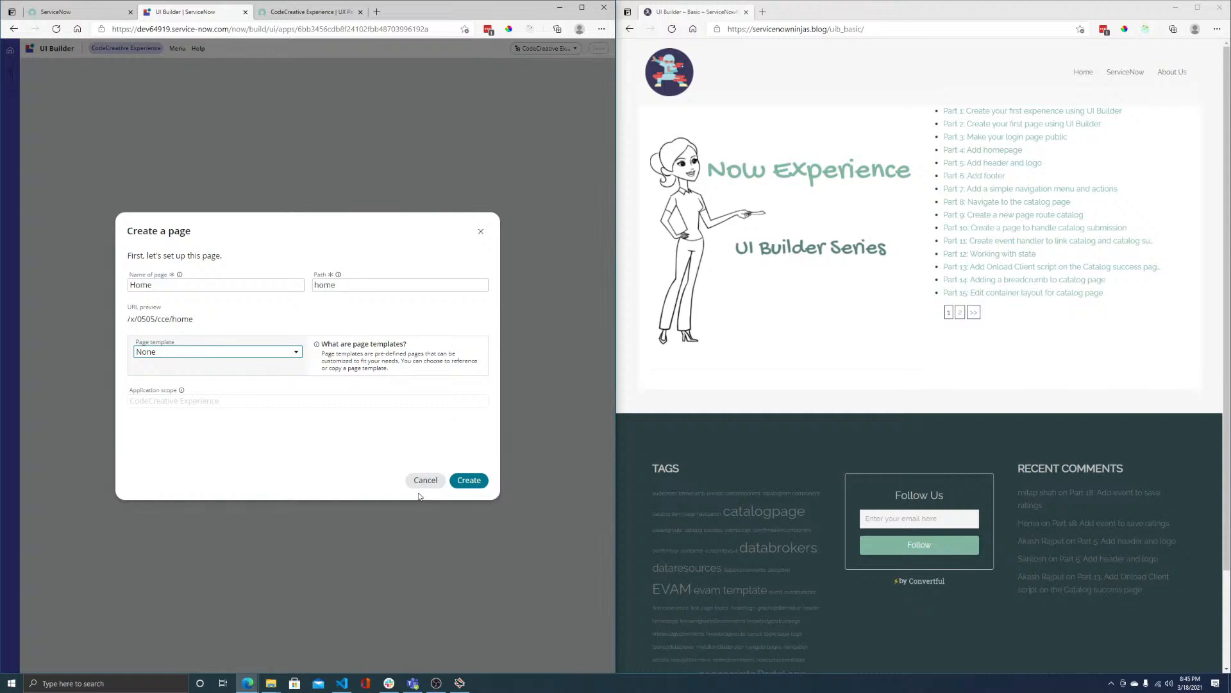
# - Create the Home page without required or optional URL parameters and open its live URL in the browser
pyautogui.click(469, 481)
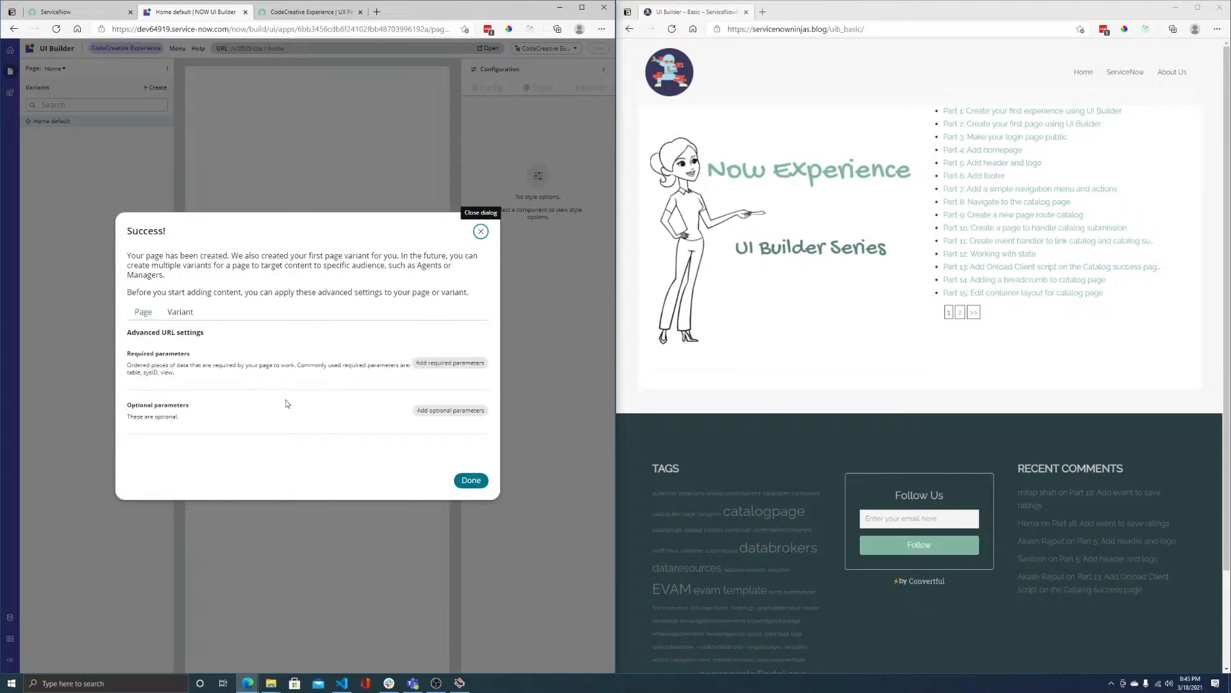
pyautogui.click(471, 481)
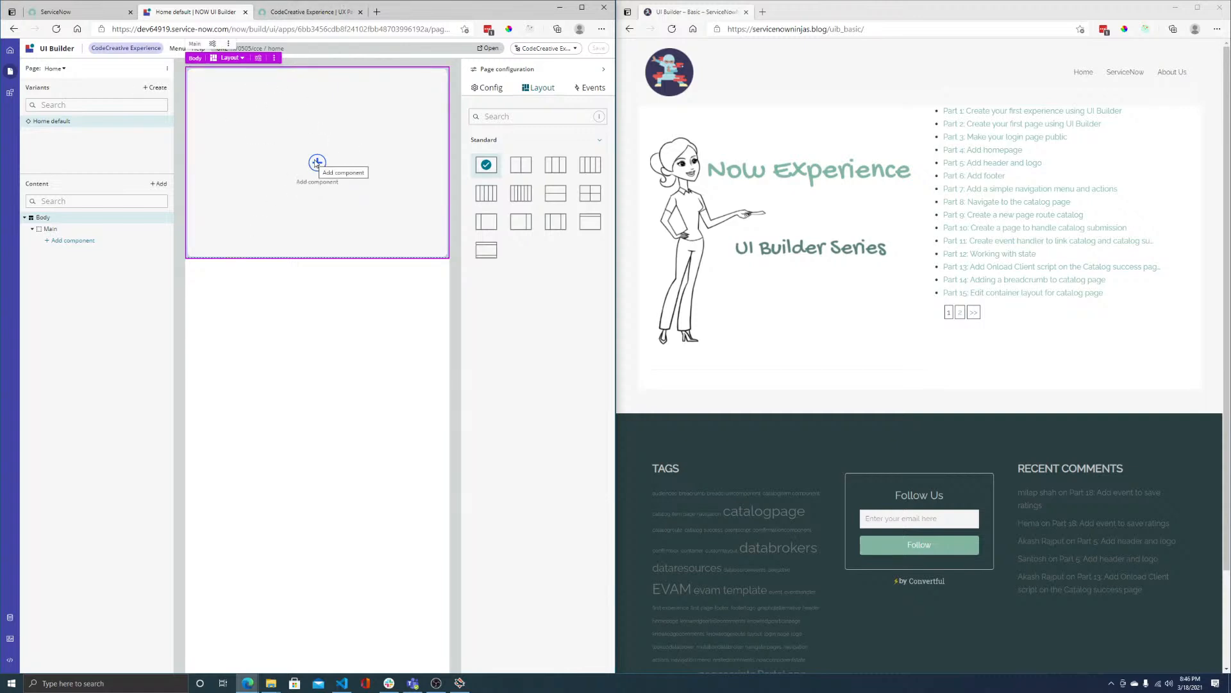
pyautogui.click(491, 49)
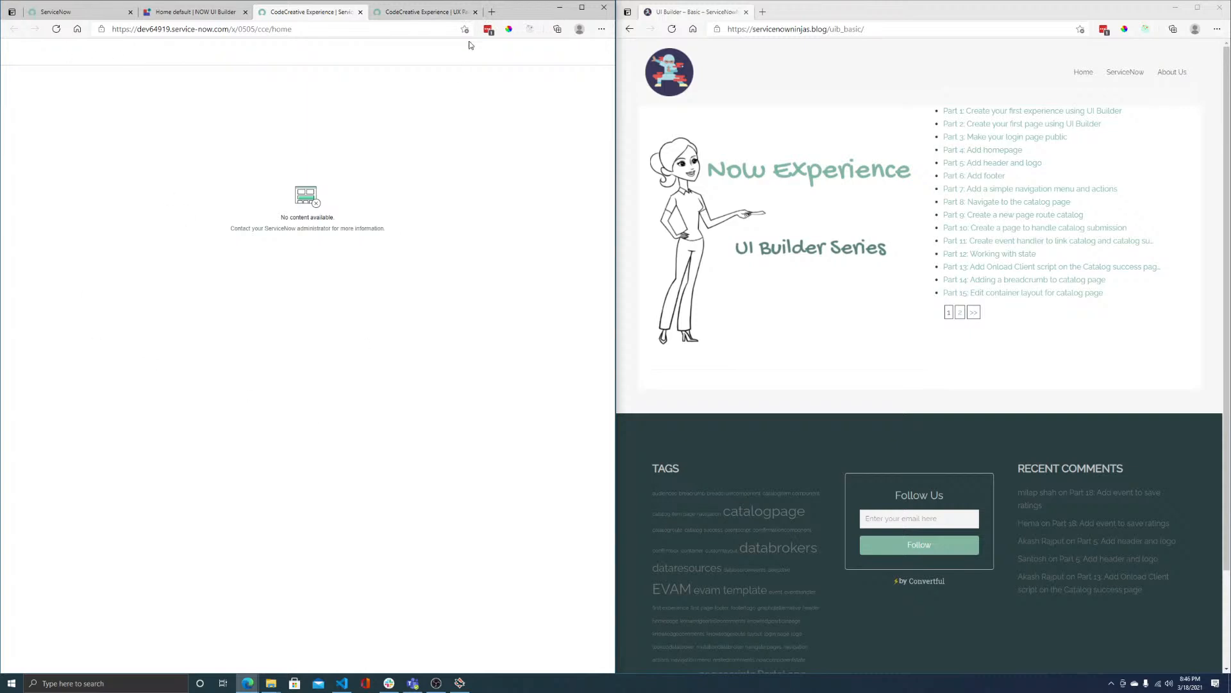
pyautogui.click(431, 12)
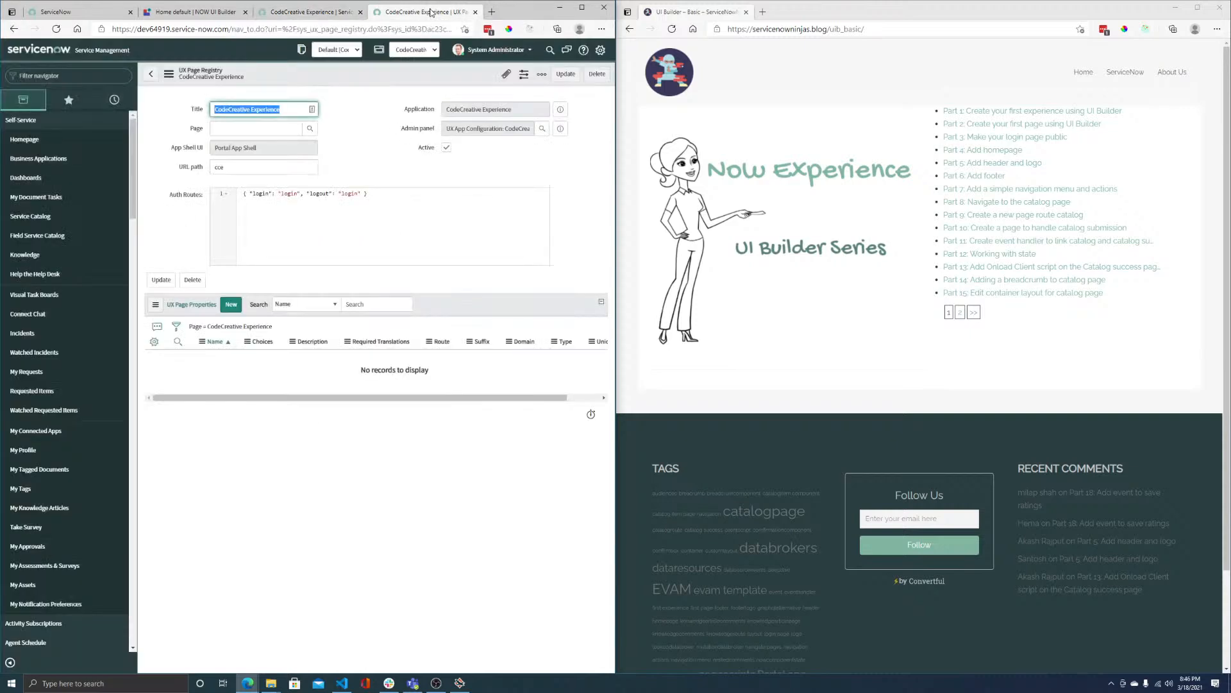
pyautogui.click(231, 306)
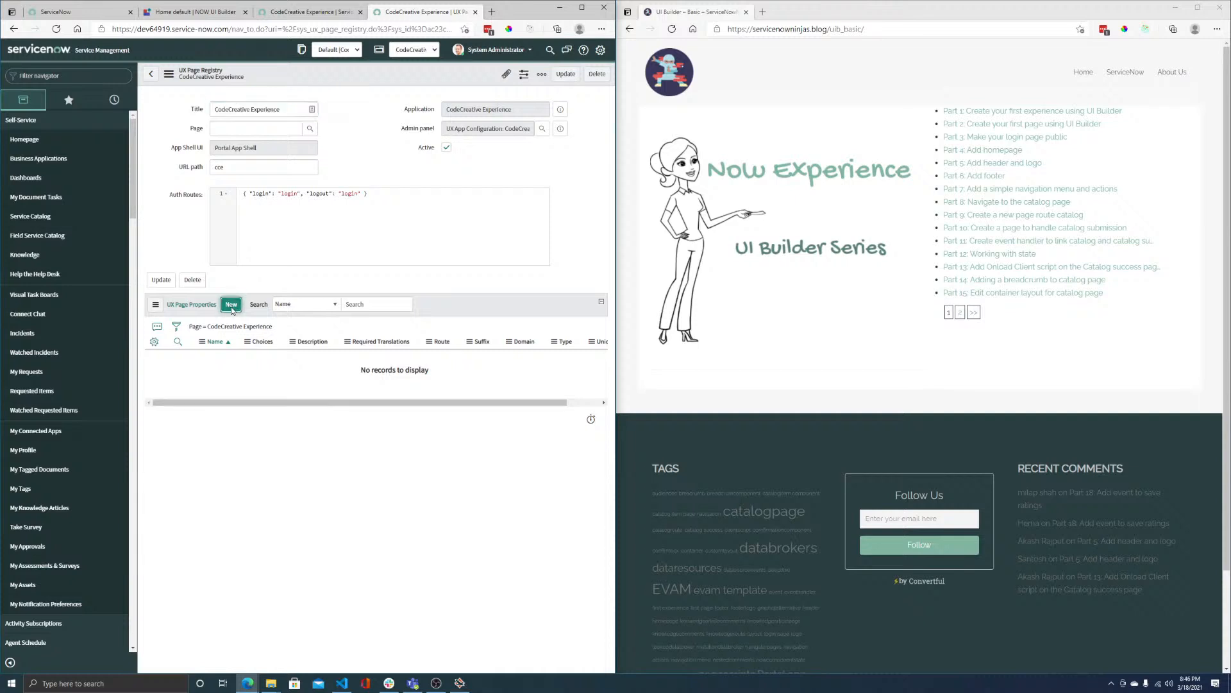
pyautogui.click(150, 75)
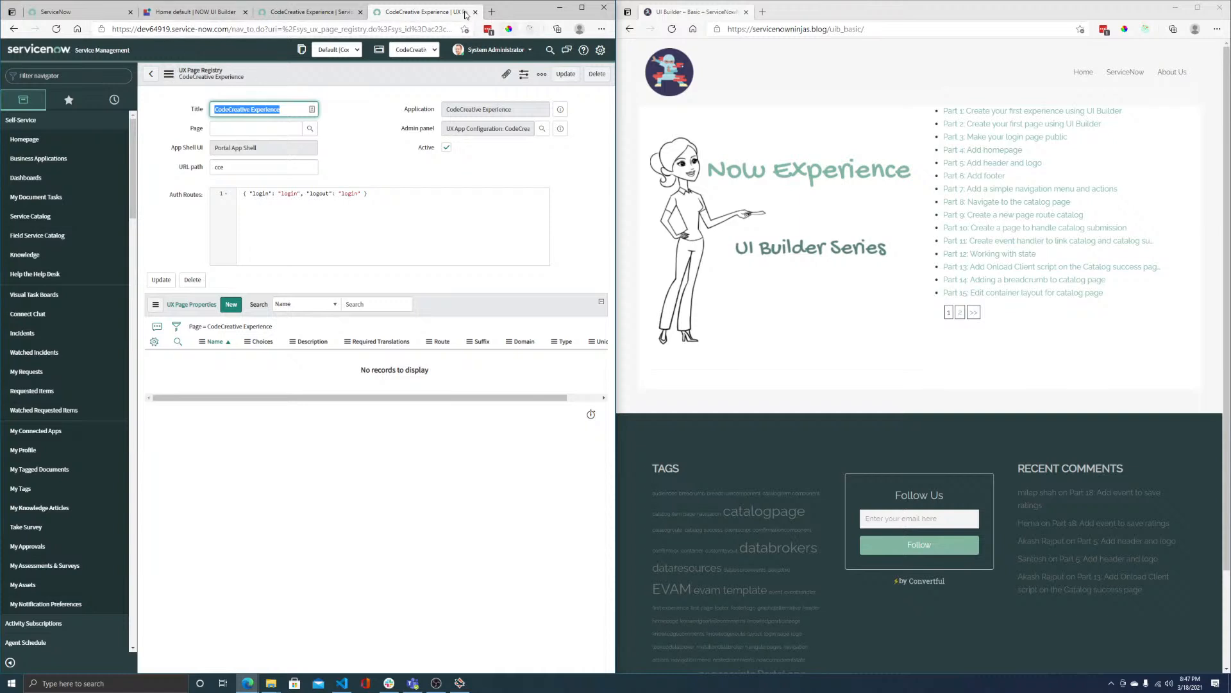
pyautogui.click(476, 11)
pyautogui.click(192, 11)
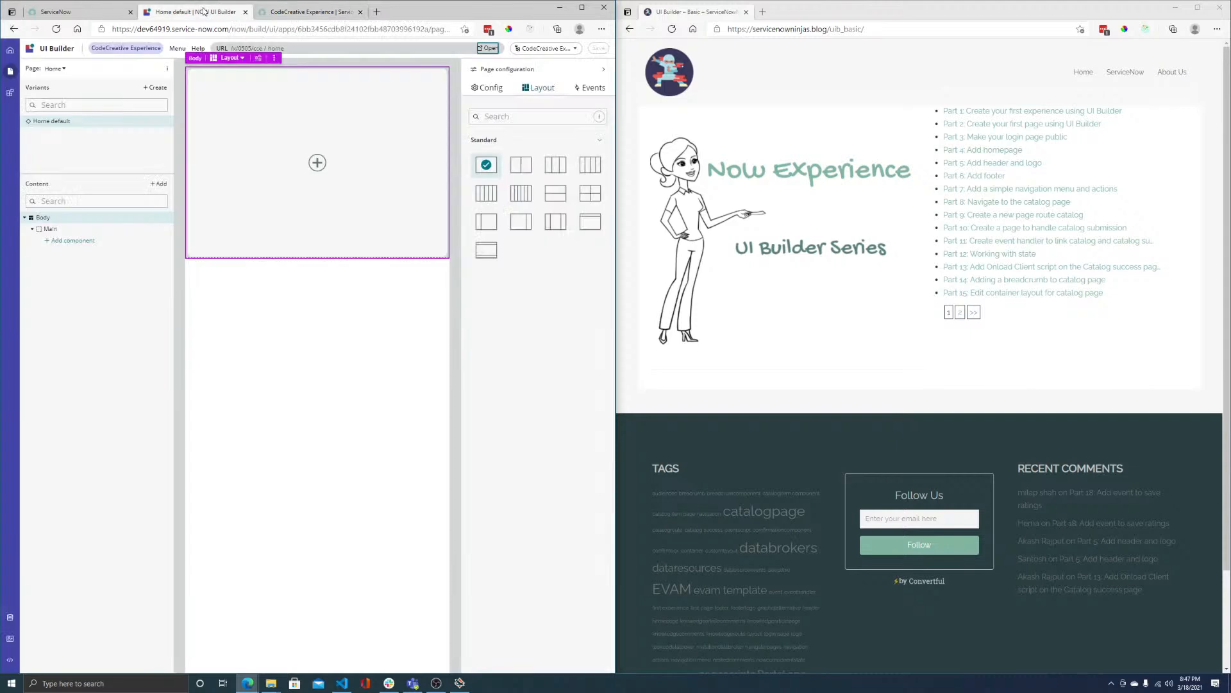
# - Open the advanced settings record of CodeCreative Experience from its experience settings in UI Builder
pyautogui.click(176, 48)
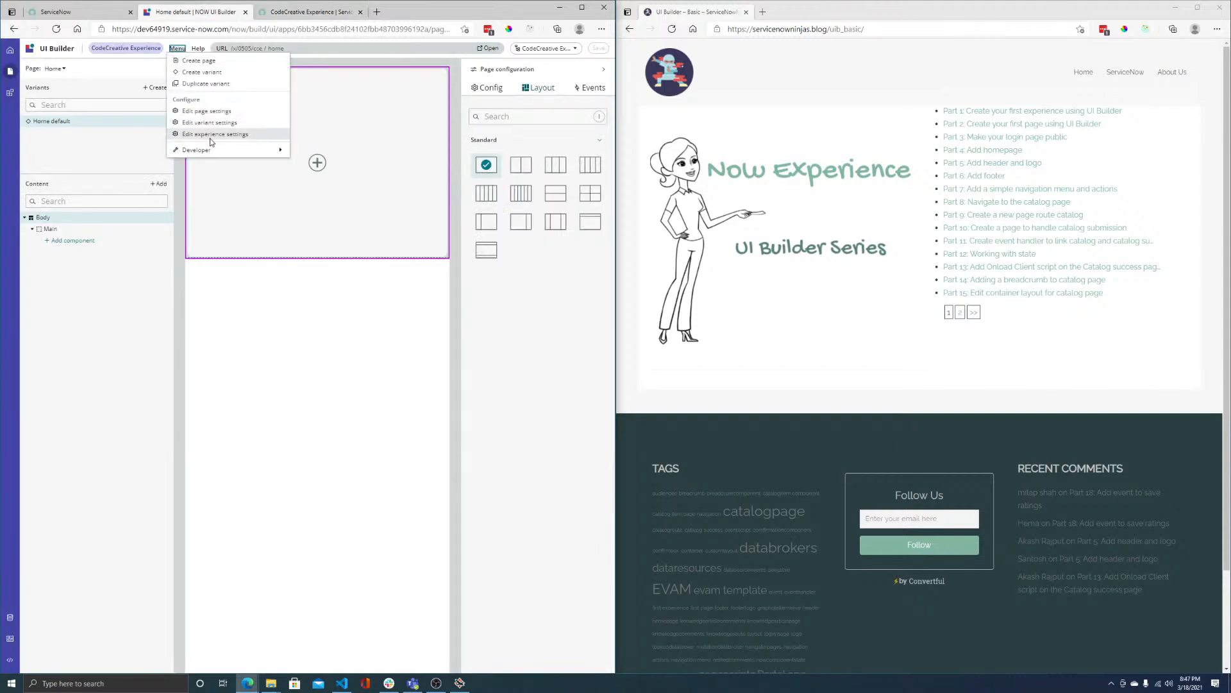
pyautogui.click(211, 136)
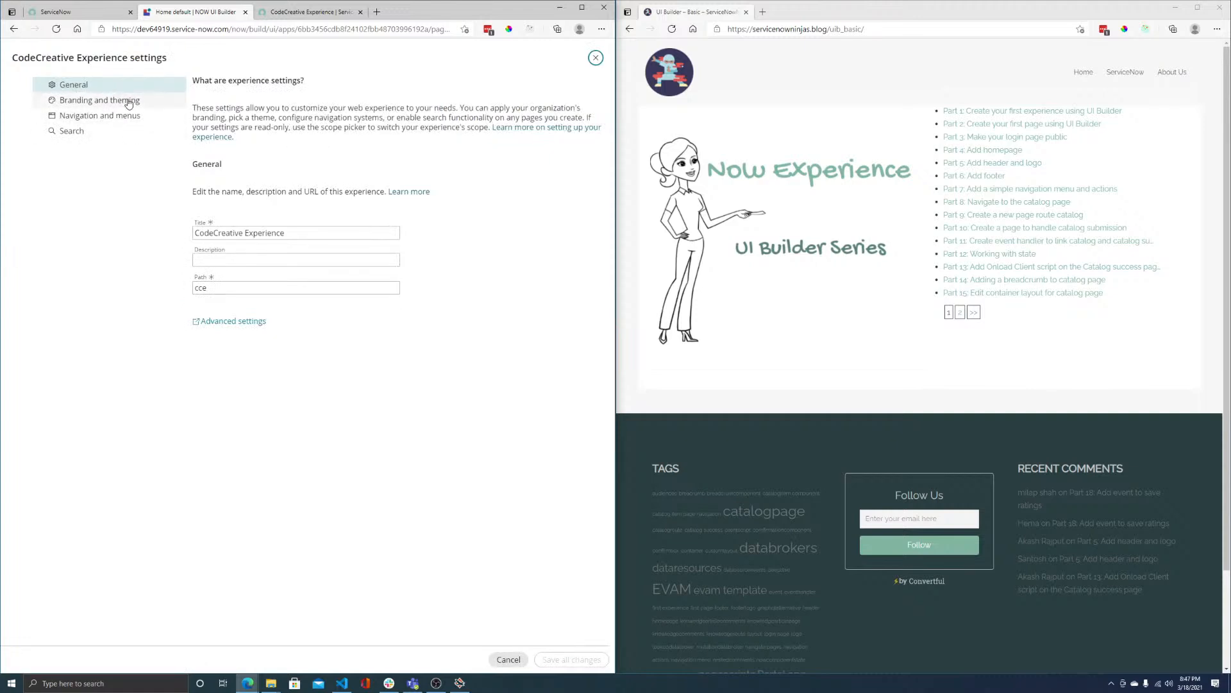
pyautogui.click(232, 321)
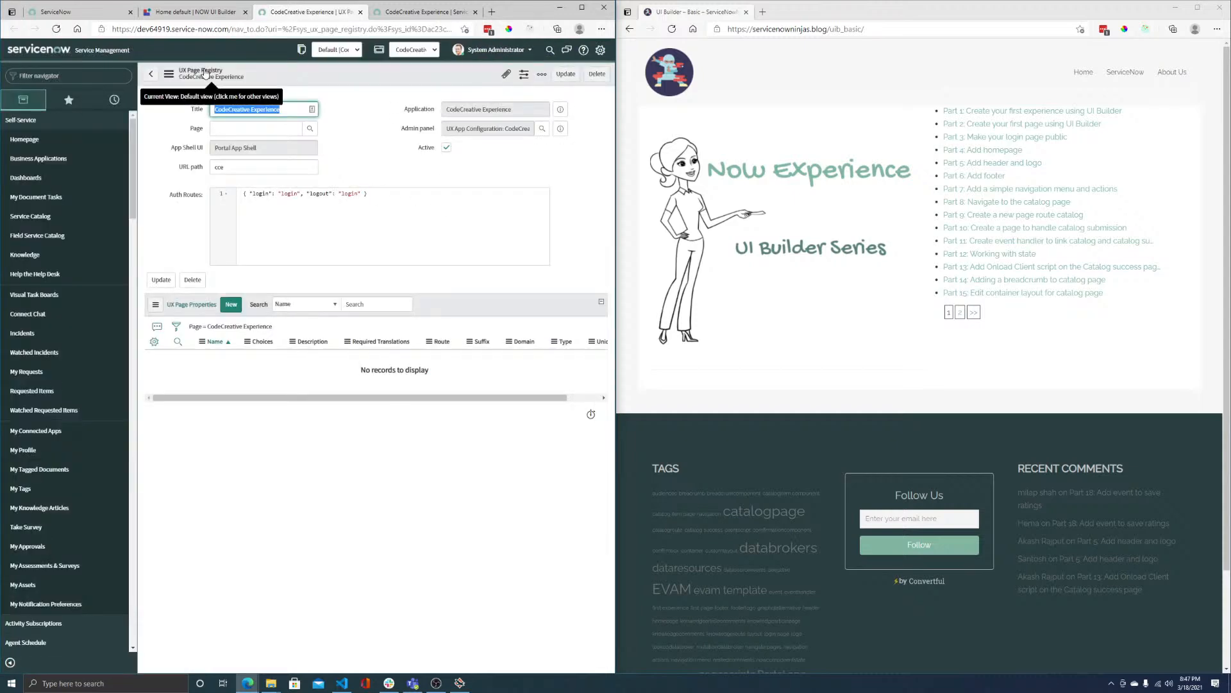
# - Start a new UX Page Property for the experience with the name chrome_header and the type json
pyautogui.click(231, 311)
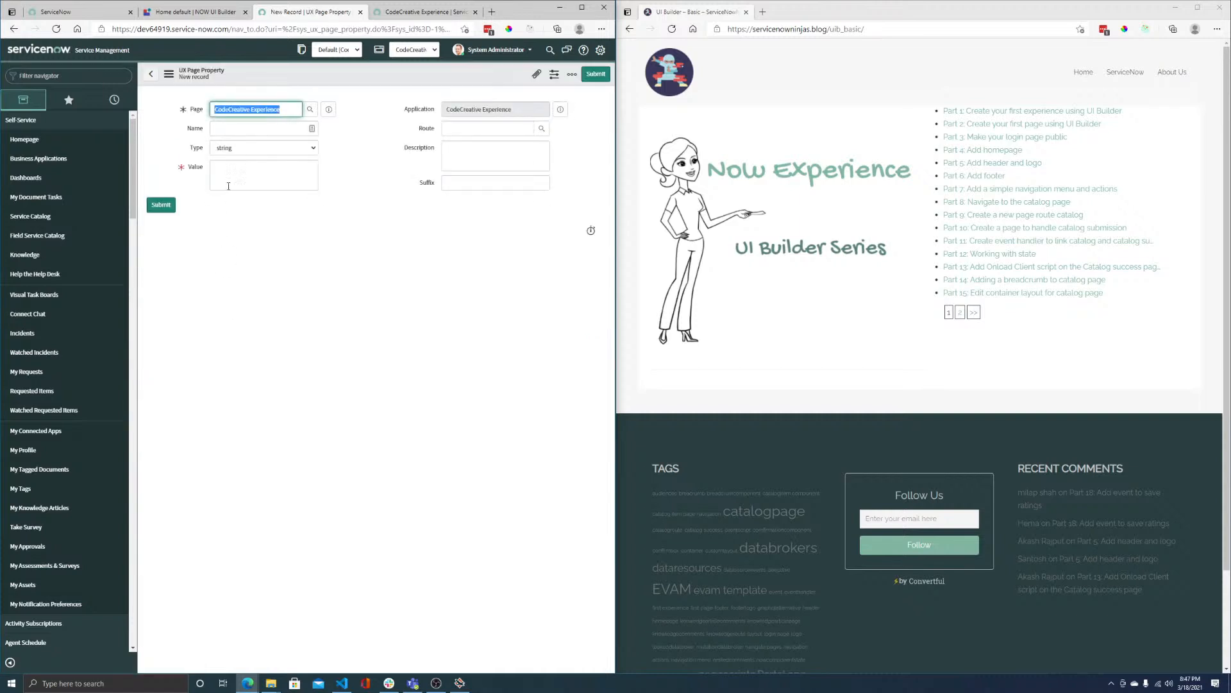
pyautogui.click(233, 128)
pyautogui.write('chrome_header')
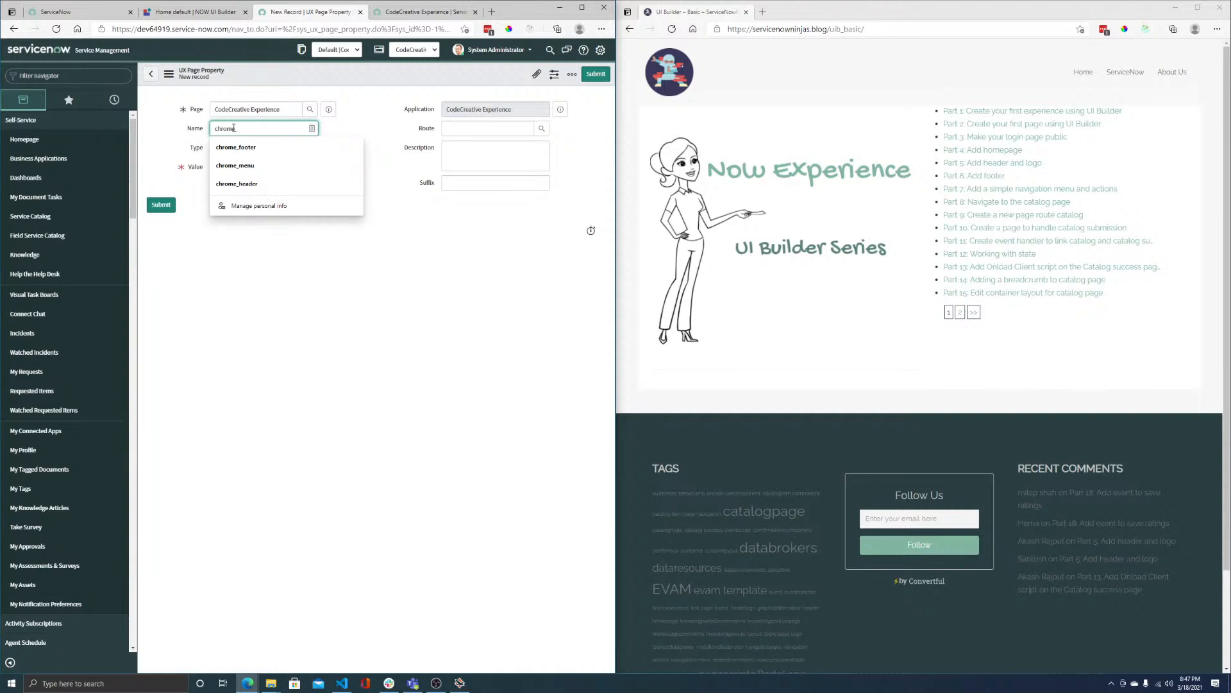
pyautogui.click(253, 184)
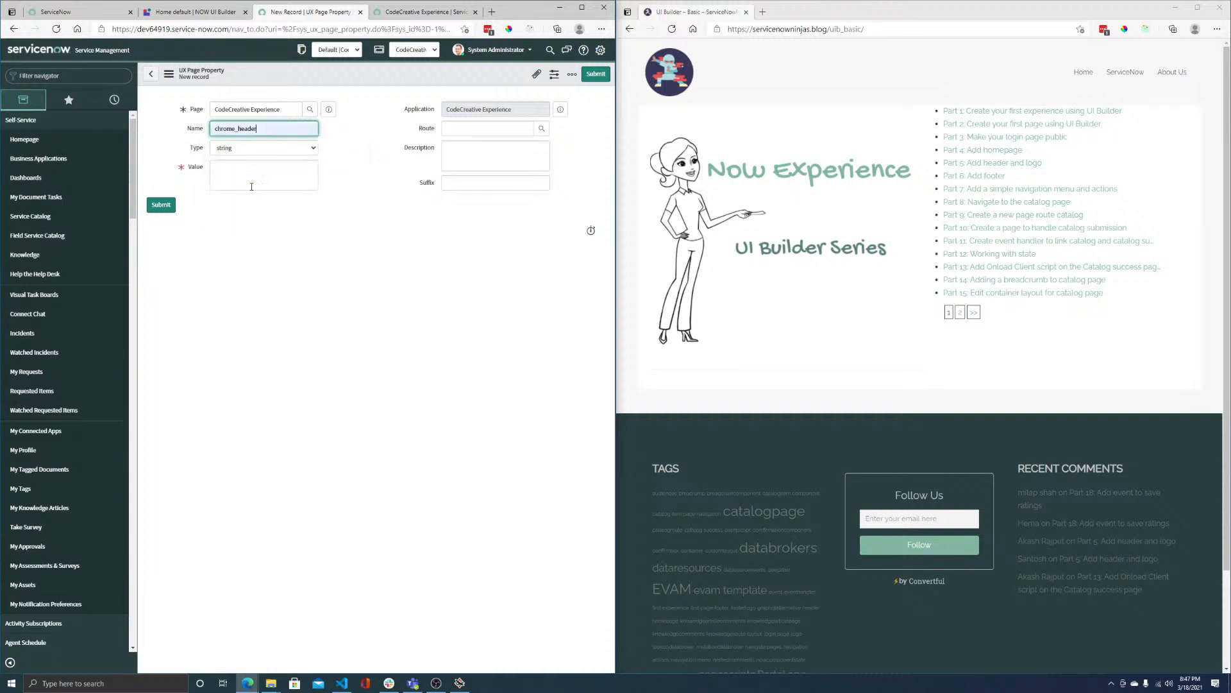
pyautogui.click(256, 147)
pyautogui.click(238, 216)
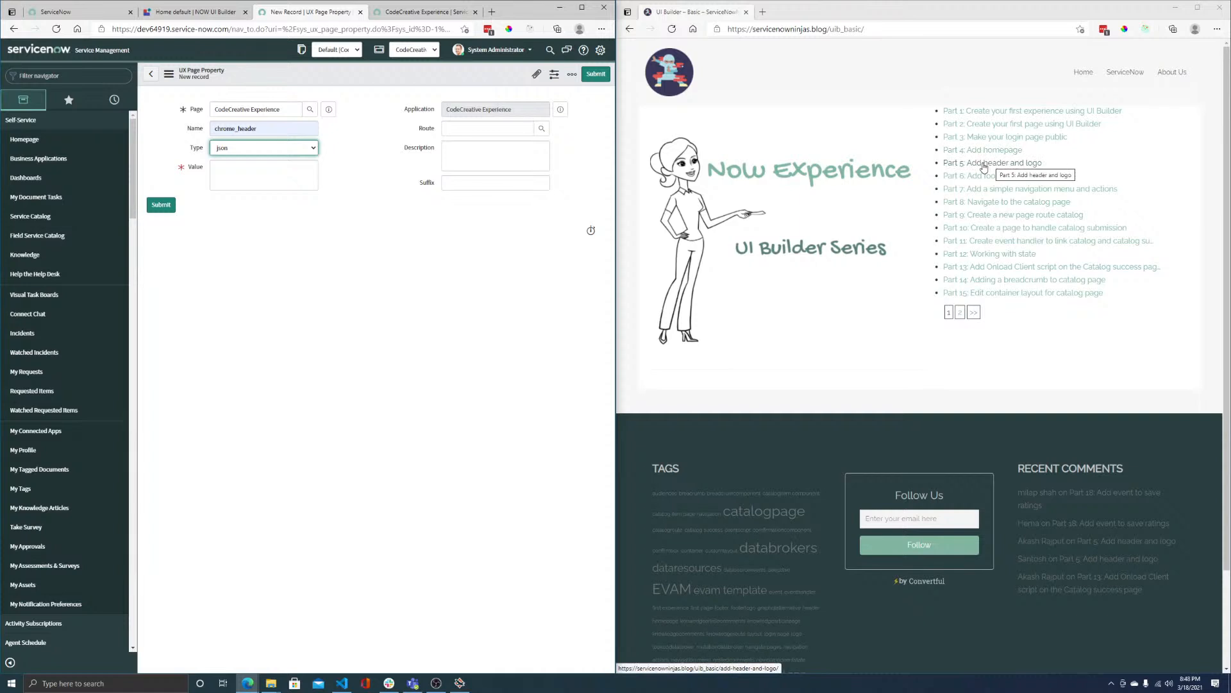
pyautogui.doubleClick(245, 131)
pyautogui.click(302, 313)
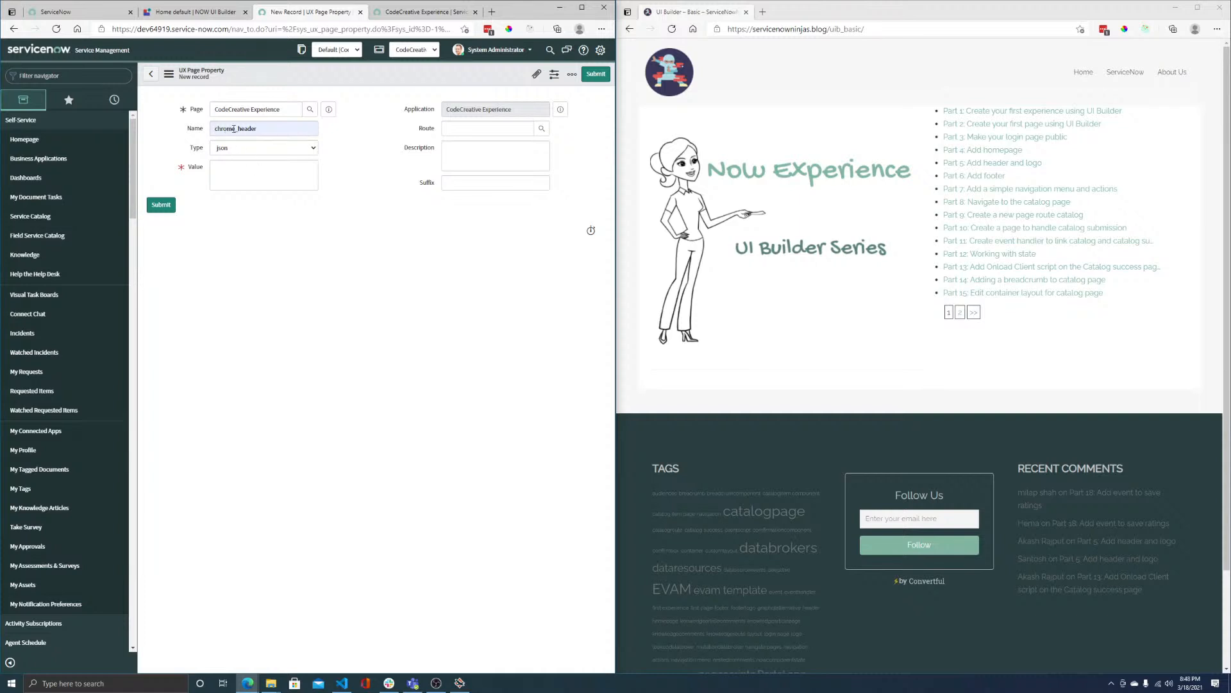
# - Copy the header JSON from the blog article Part 5: Add header and logo into the chrome_header property's Value
pyautogui.click(264, 186)
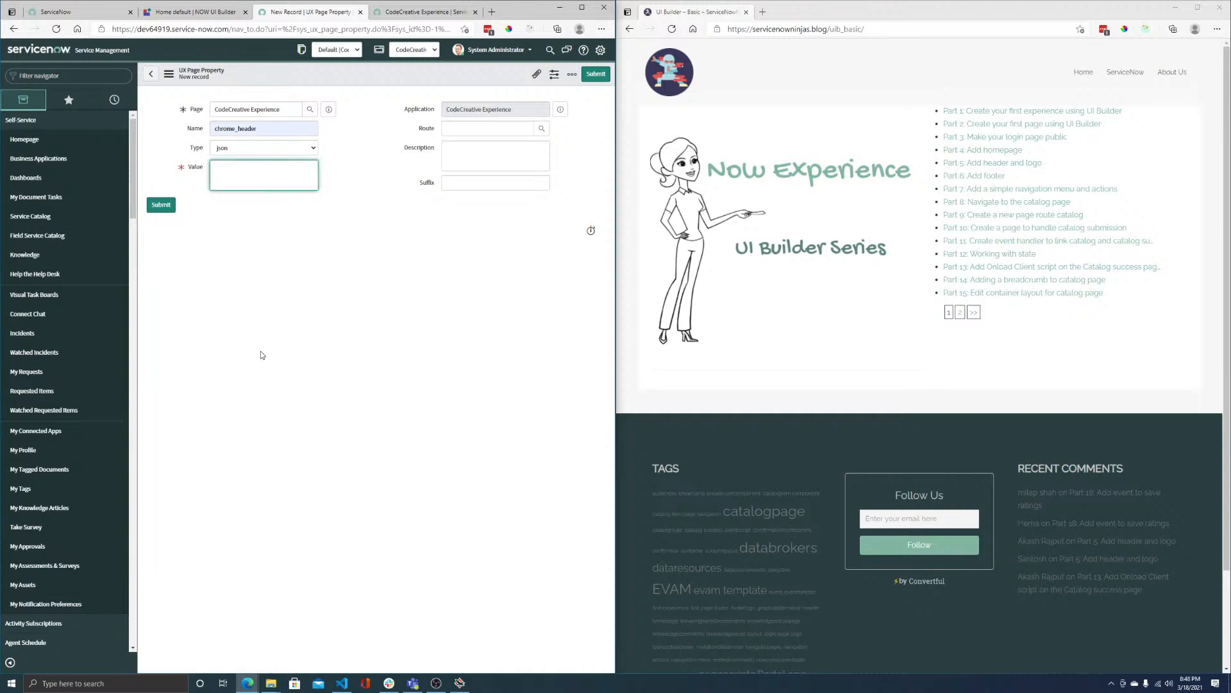
pyautogui.rightClick(986, 165)
pyautogui.click(1007, 168)
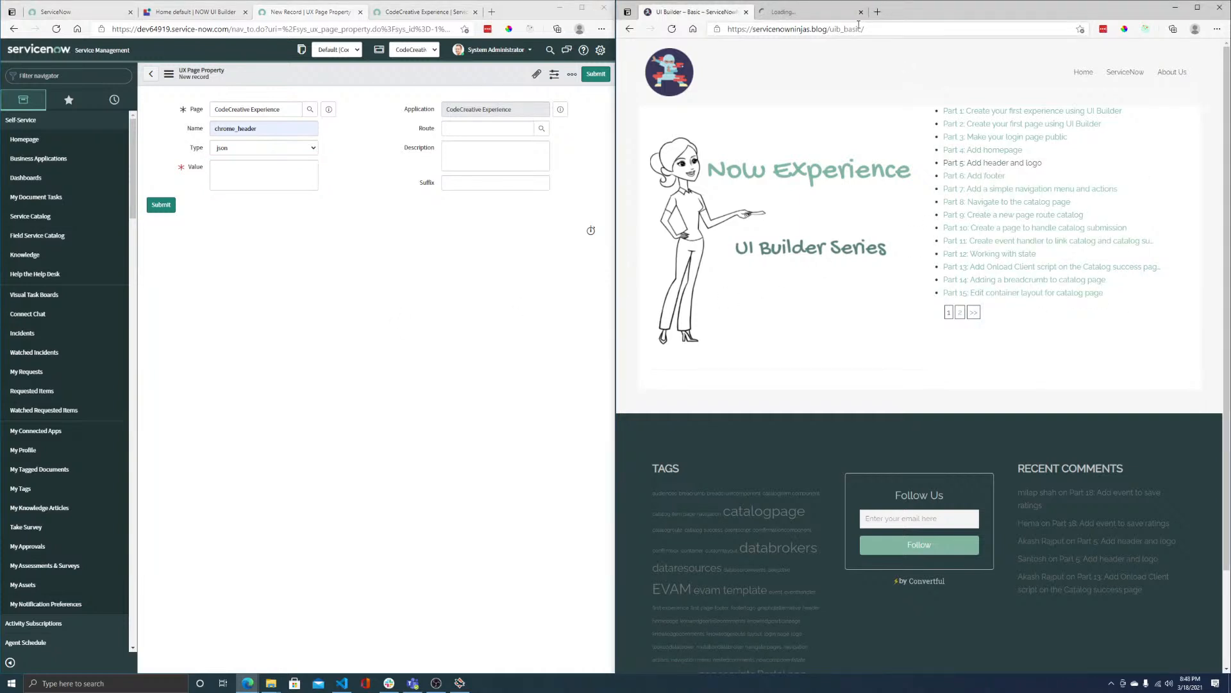
pyautogui.click(794, 12)
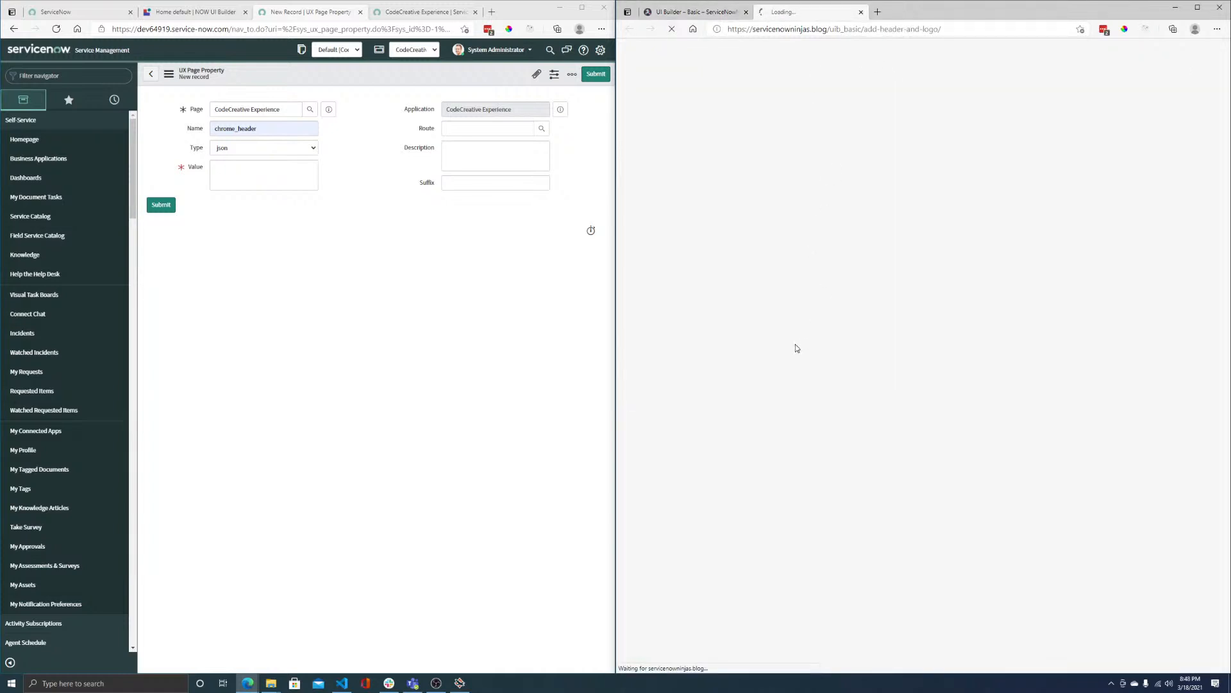
pyautogui.scroll(-5, 783, 362)
pyautogui.scroll(-3, 781, 365)
pyautogui.click(1020, 274)
pyautogui.click(223, 177)
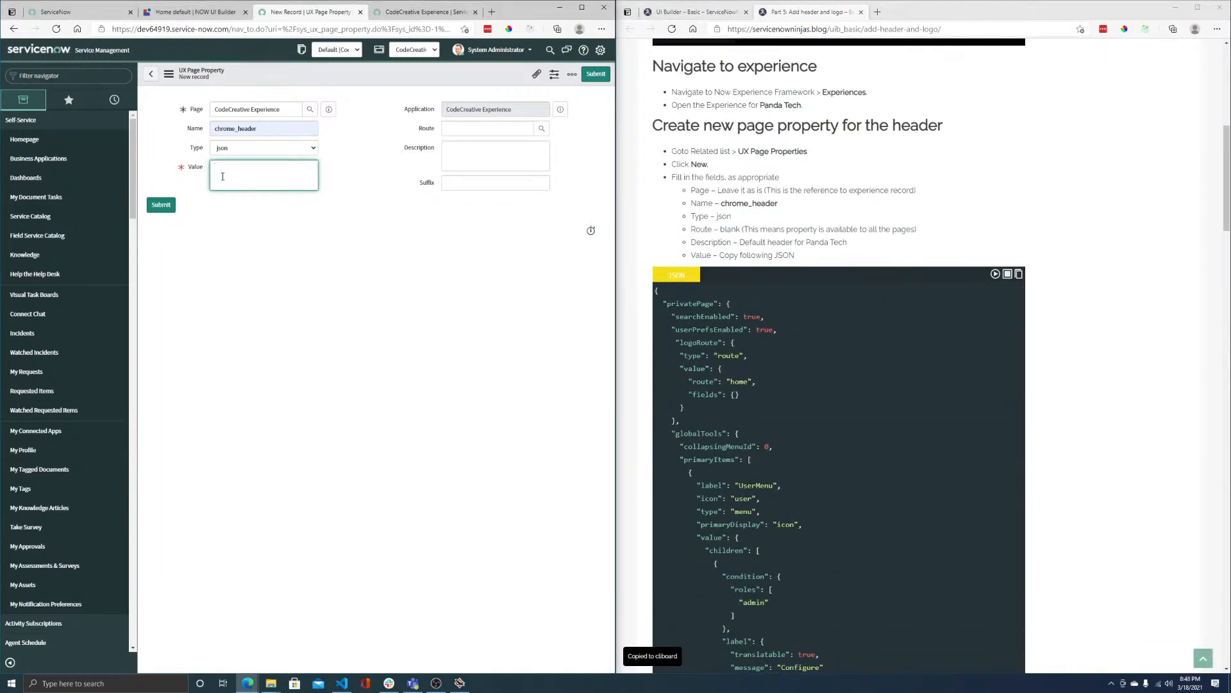
pyautogui.hotkey('ctrl', 'v')
# - Examine the privatePage section of the header JSON in the blog article, including searchEnabled, userPrefsEnabled and logoRoute
pyautogui.scroll(-3, 834, 359)
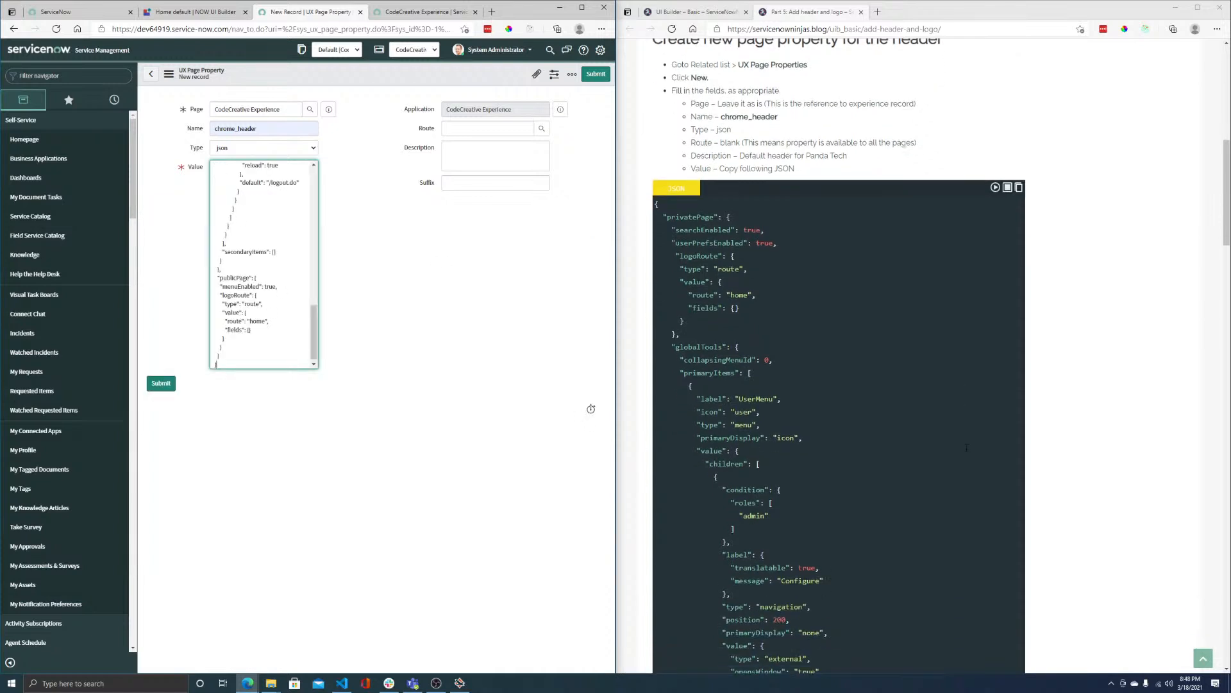
pyautogui.scroll(-2, 940, 415)
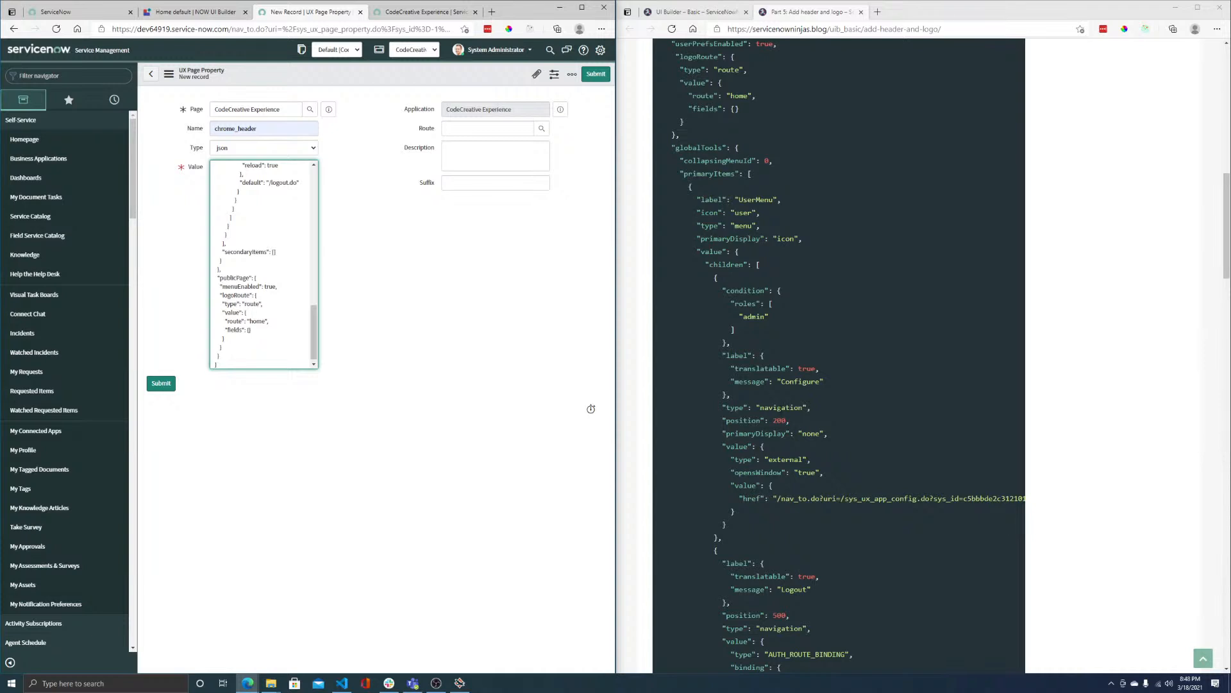
pyautogui.click(780, 408)
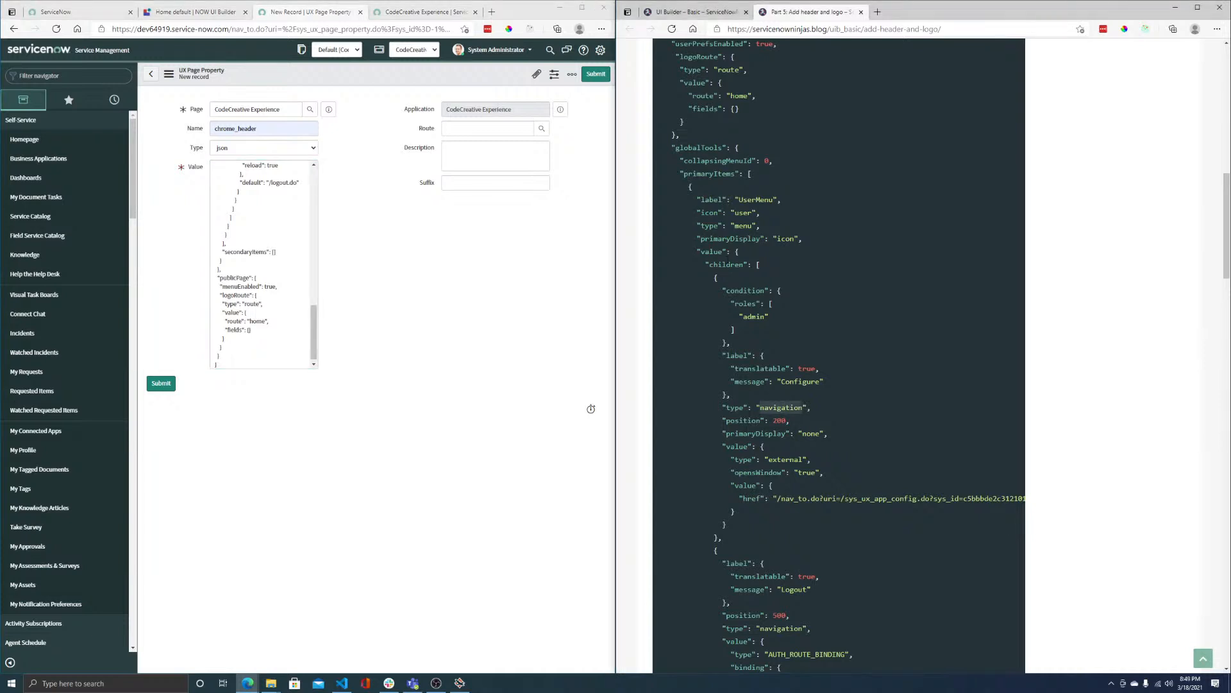
pyautogui.scroll(3, 780, 408)
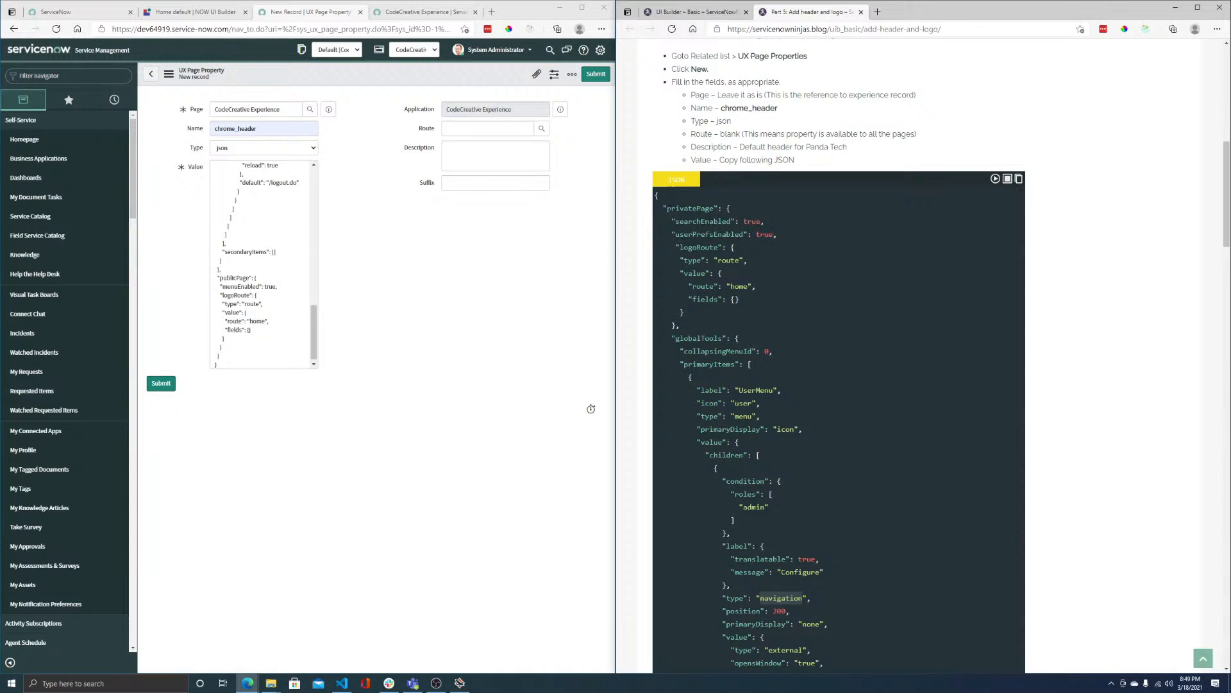
pyautogui.click(664, 208)
pyautogui.doubleClick(693, 221)
pyautogui.doubleClick(704, 235)
pyautogui.moveTo(676, 248); pyautogui.dragTo(697, 310)
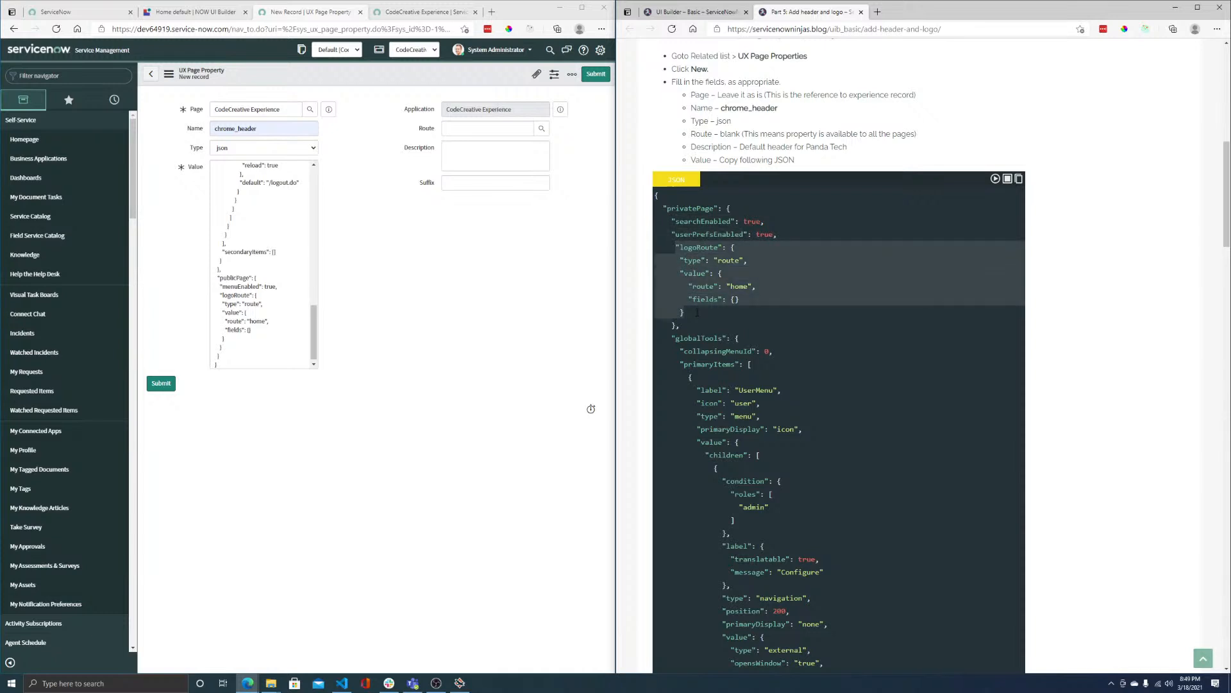
pyautogui.click(683, 286)
pyautogui.moveTo(680, 260); pyautogui.dragTo(689, 311)
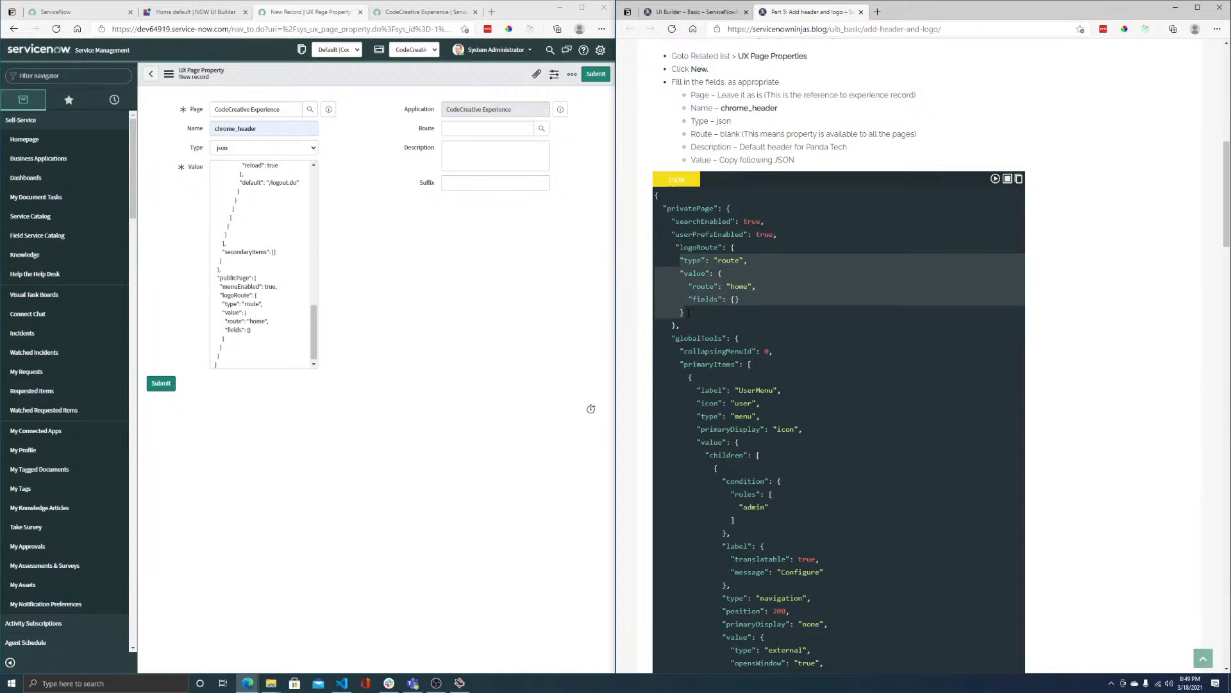
# - Review the Configure and Logout menu items in the article's header JSON and submit the chrome_header property
pyautogui.scroll(-3, 749, 408)
pyautogui.moveTo(685, 186); pyautogui.dragTo(724, 533)
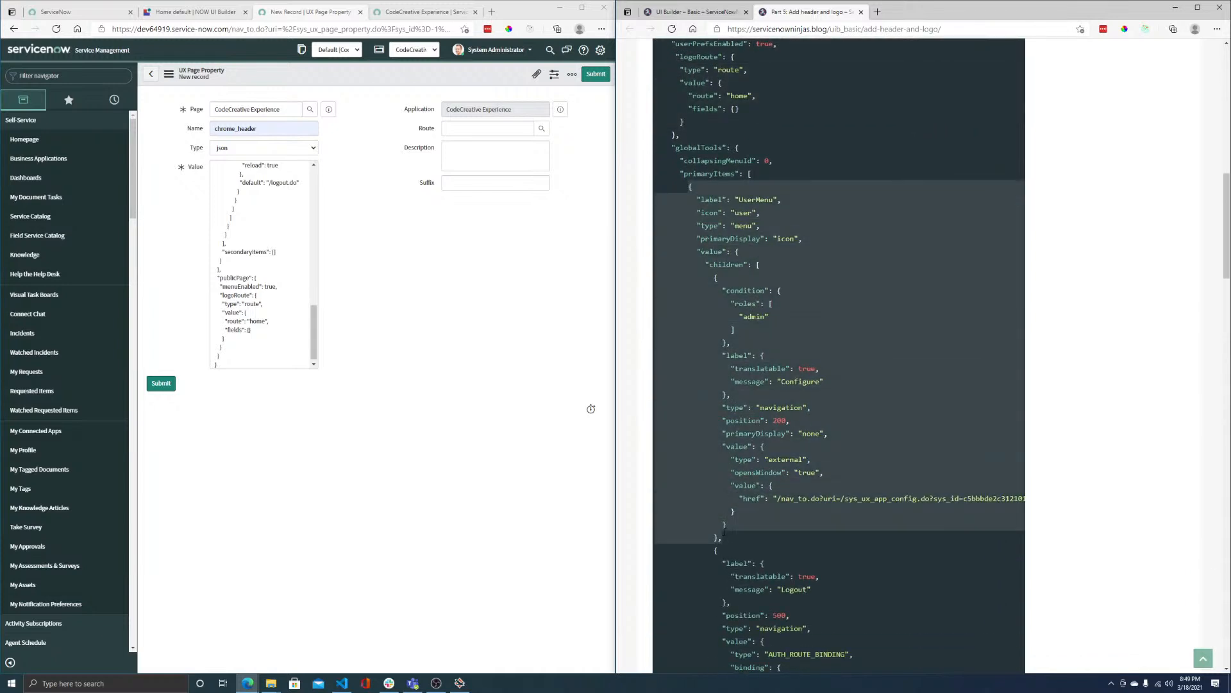
pyautogui.moveTo(734, 381); pyautogui.dragTo(735, 394)
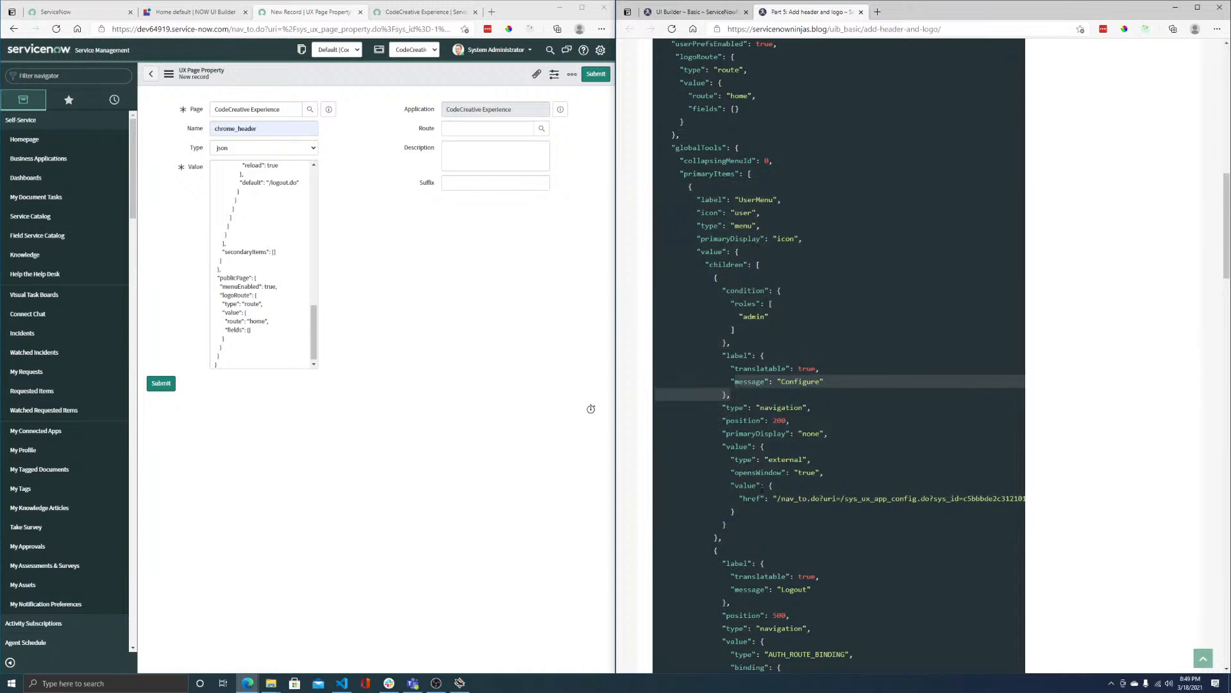
pyautogui.scroll(-3, 762, 489)
pyautogui.click(786, 213)
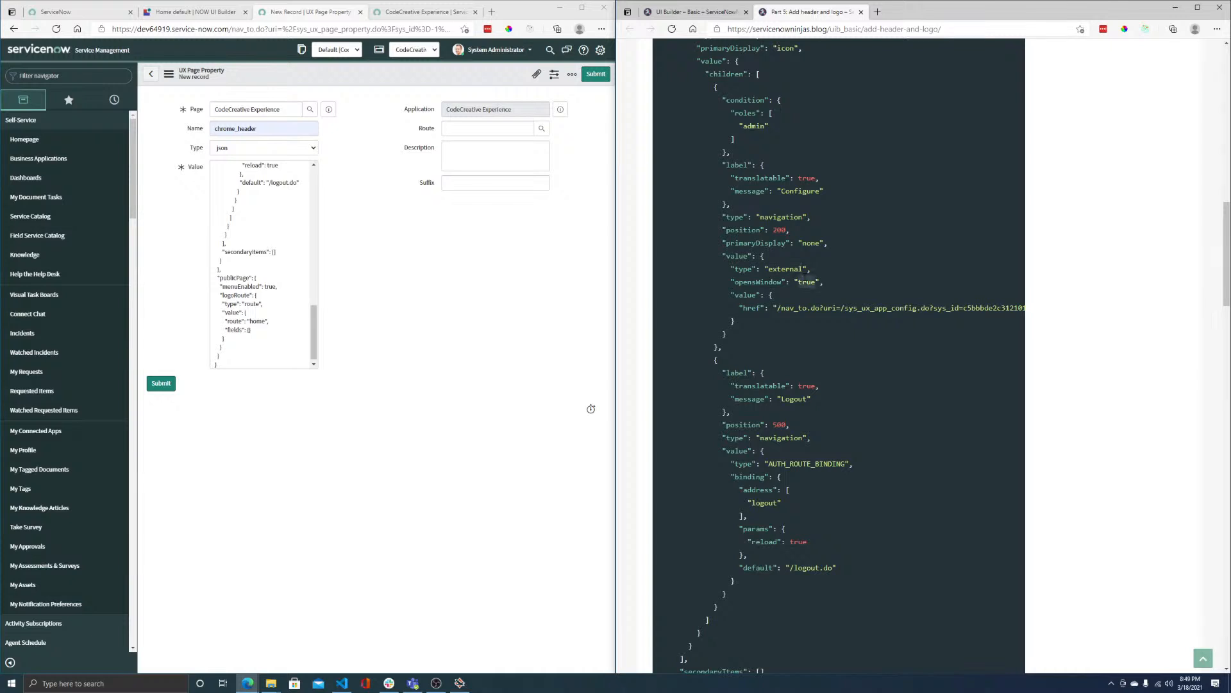
pyautogui.moveTo(752, 307); pyautogui.dragTo(855, 307)
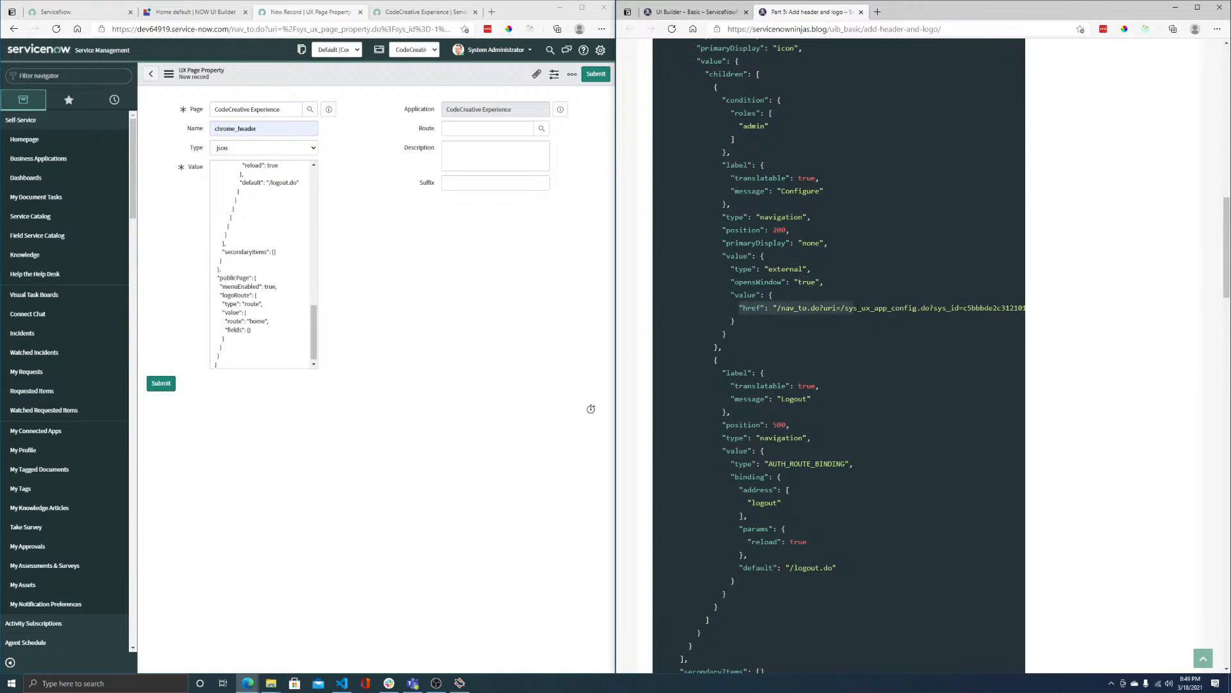
pyautogui.scroll(-4, 865, 366)
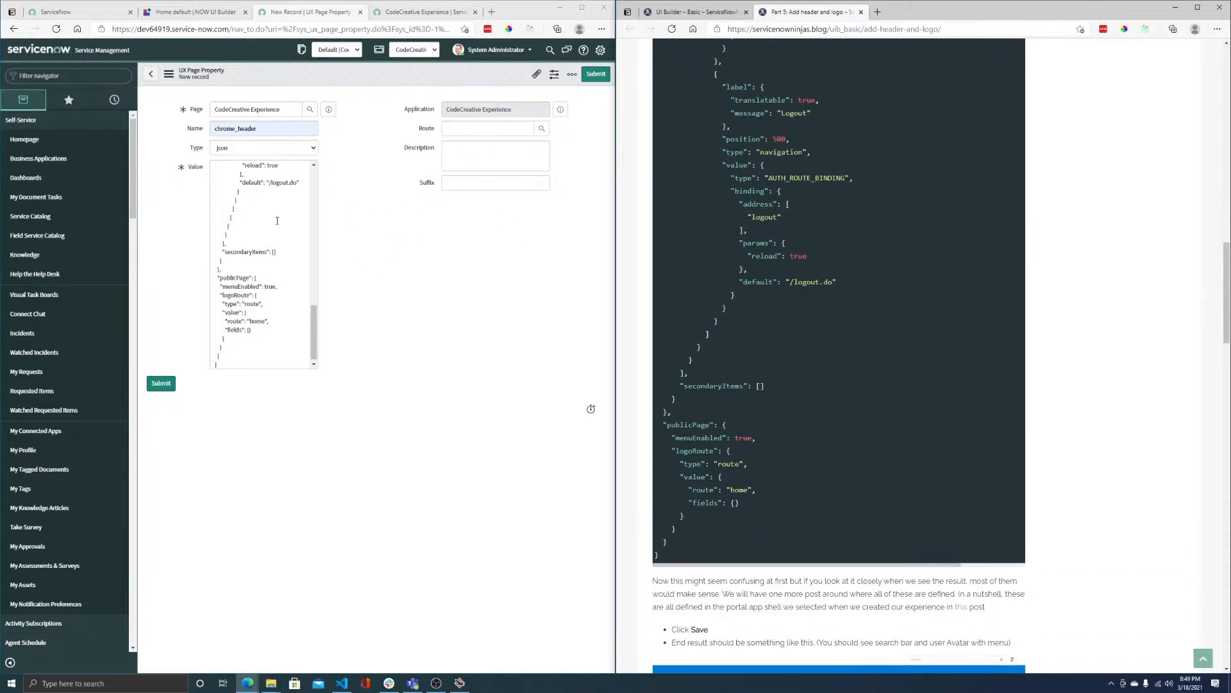
pyautogui.click(172, 383)
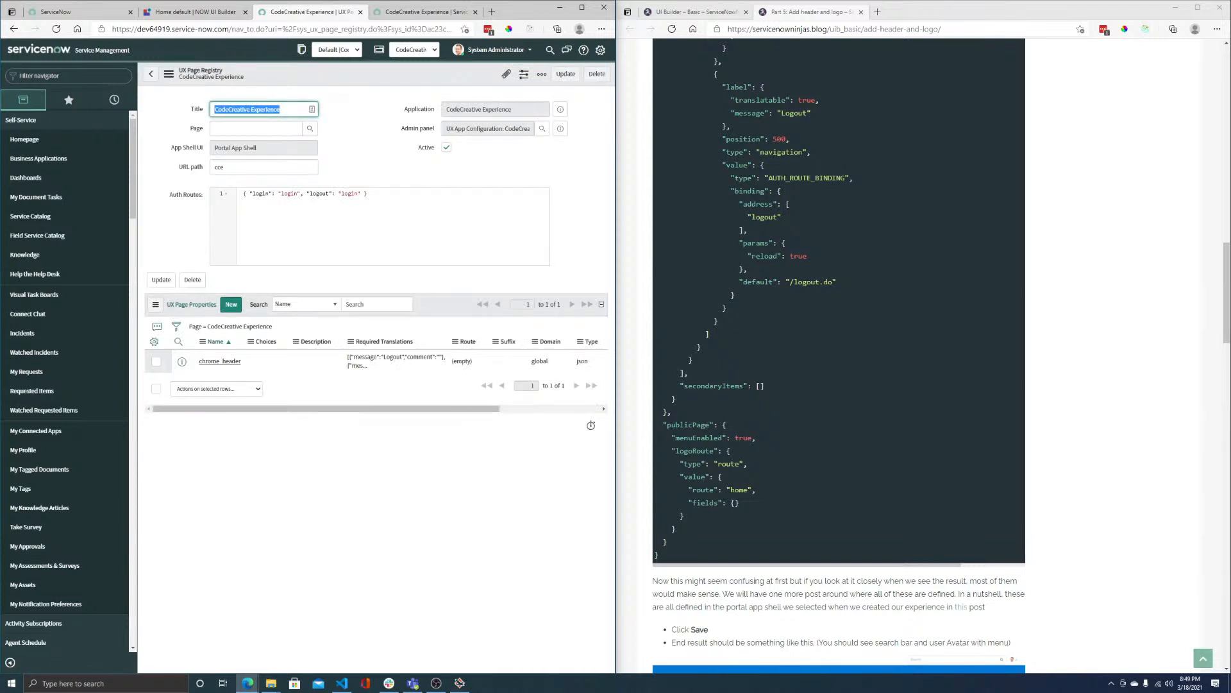
# - Open the articles Part 6: Add footer and Part 7: Add a simple navigation menu and actions in new tabs from the series list
pyautogui.click(691, 12)
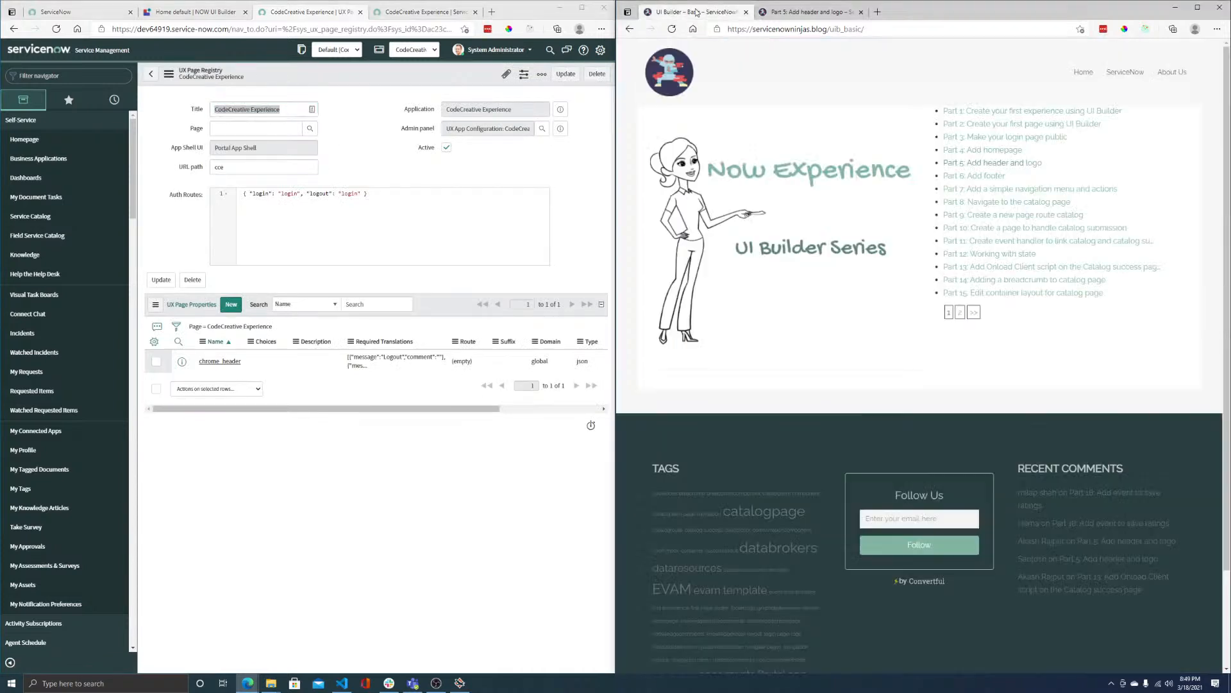
pyautogui.rightClick(974, 186)
pyautogui.click(1003, 186)
pyautogui.rightClick(1007, 196)
pyautogui.click(1027, 202)
# - Start a new UX Page Property for the experience with the name chrome_footer and the type json
pyautogui.click(231, 305)
pyautogui.click(225, 127)
pyautogui.write('chrome_footer')
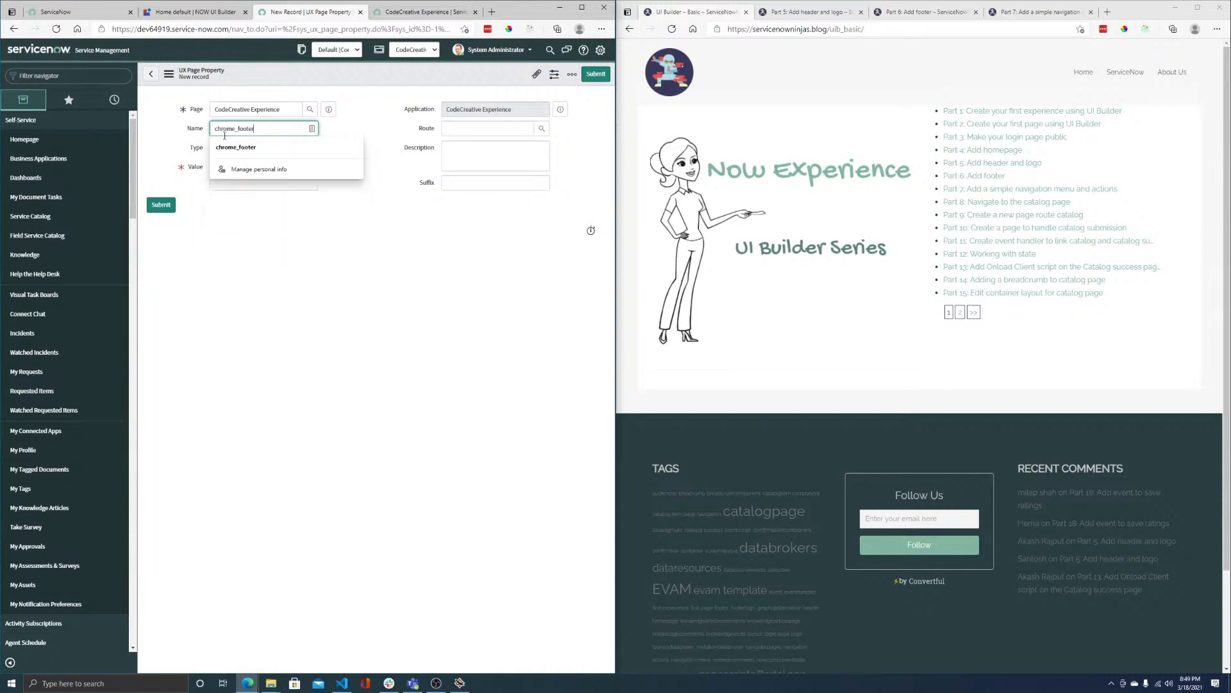
pyautogui.click(263, 270)
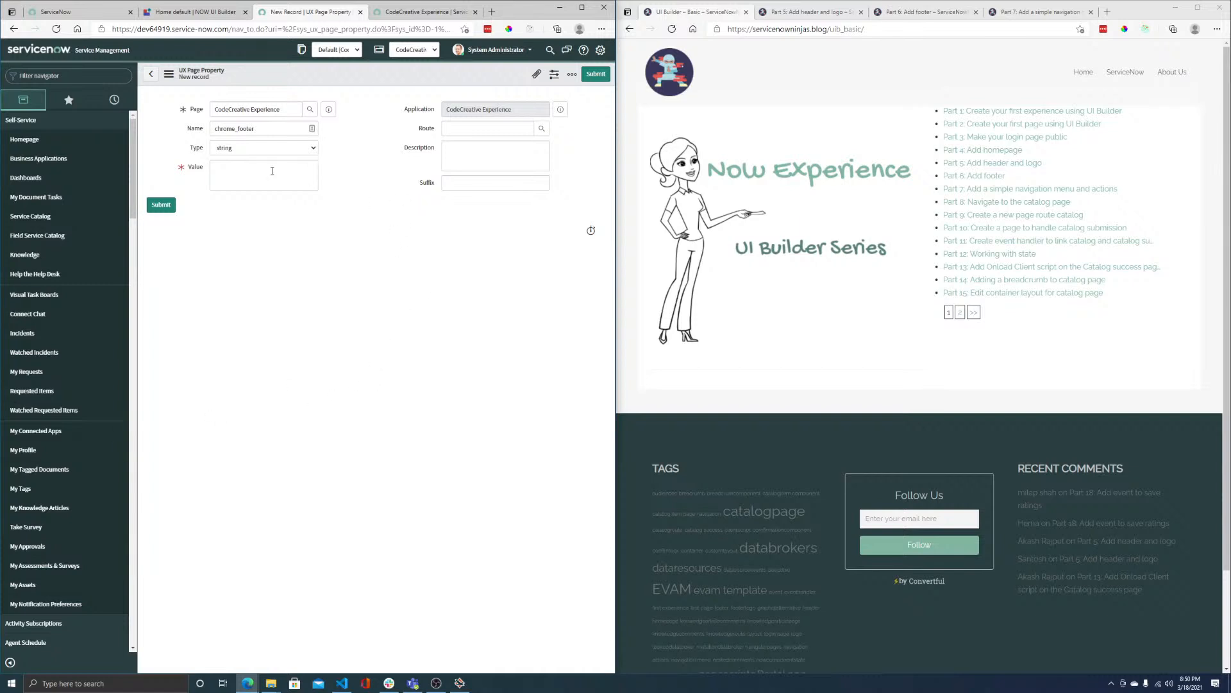
pyautogui.click(244, 150)
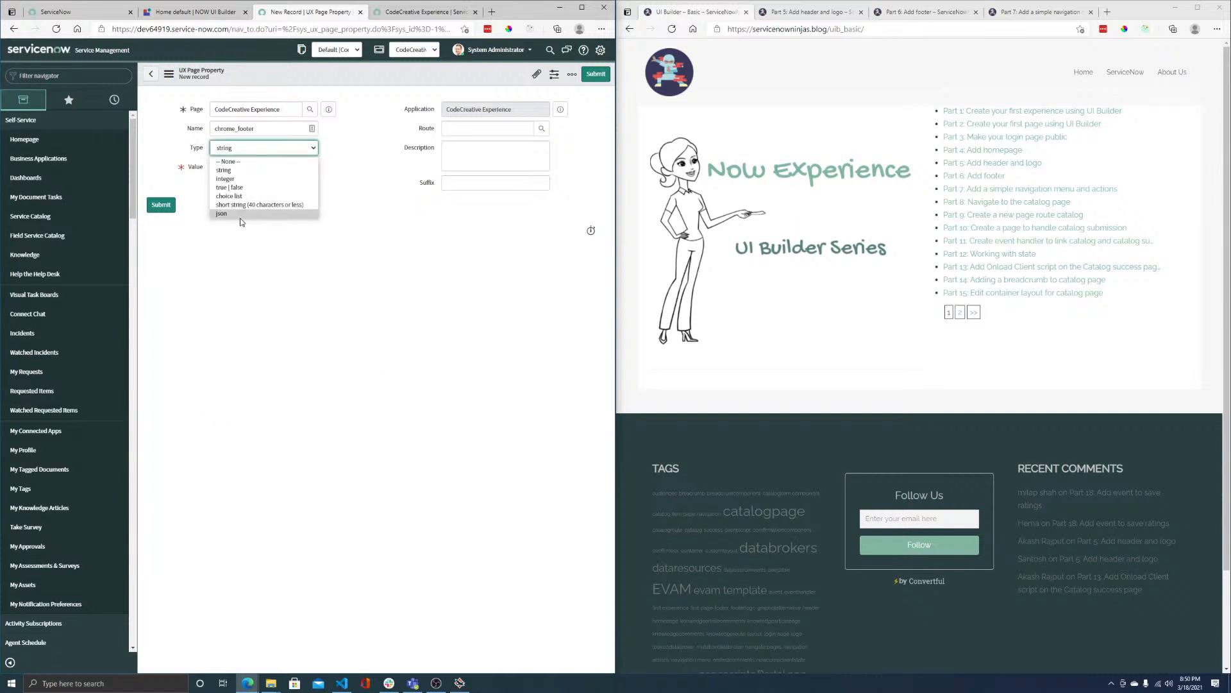
pyautogui.click(241, 216)
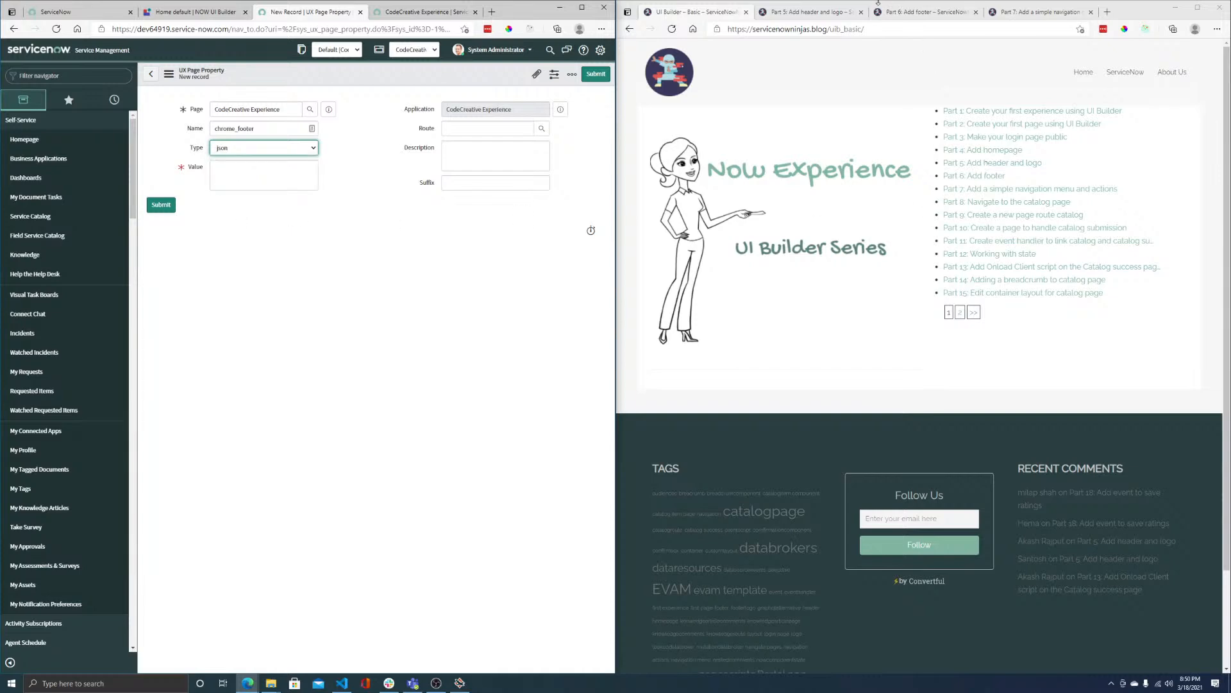
# - Copy the footer JSON from the Part 6 article into the chrome_footer property's Value and submit the record
pyautogui.click(903, 11)
pyautogui.scroll(-7, 1001, 282)
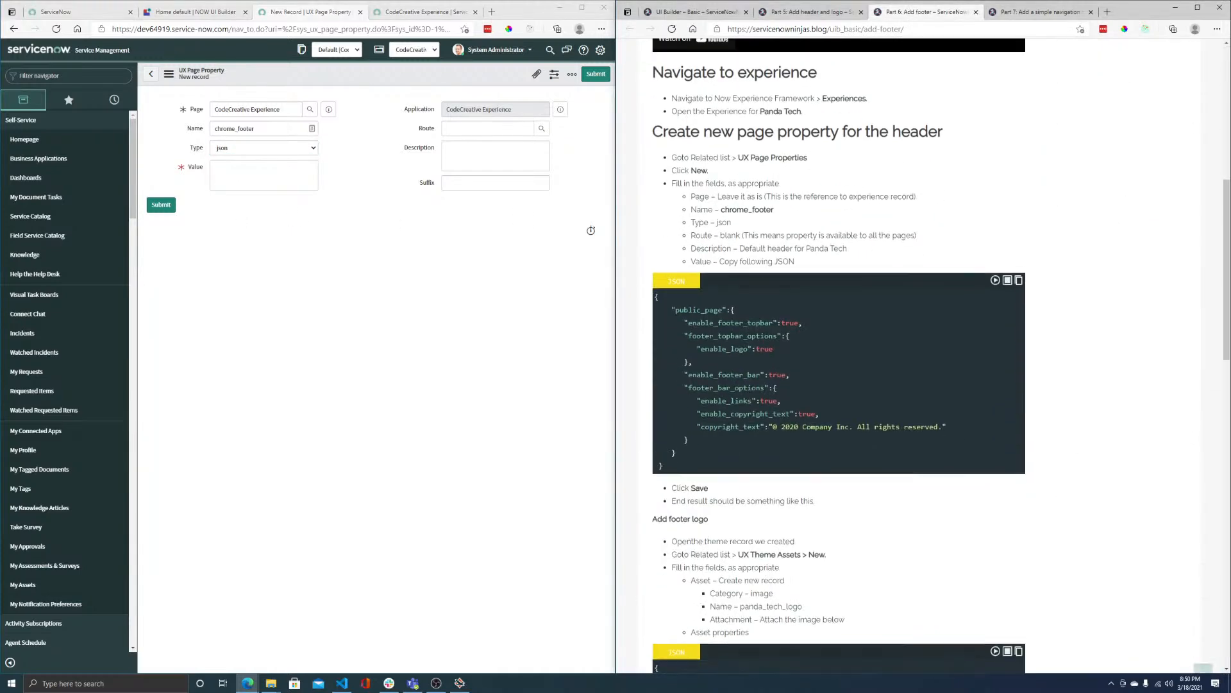
pyautogui.click(1019, 274)
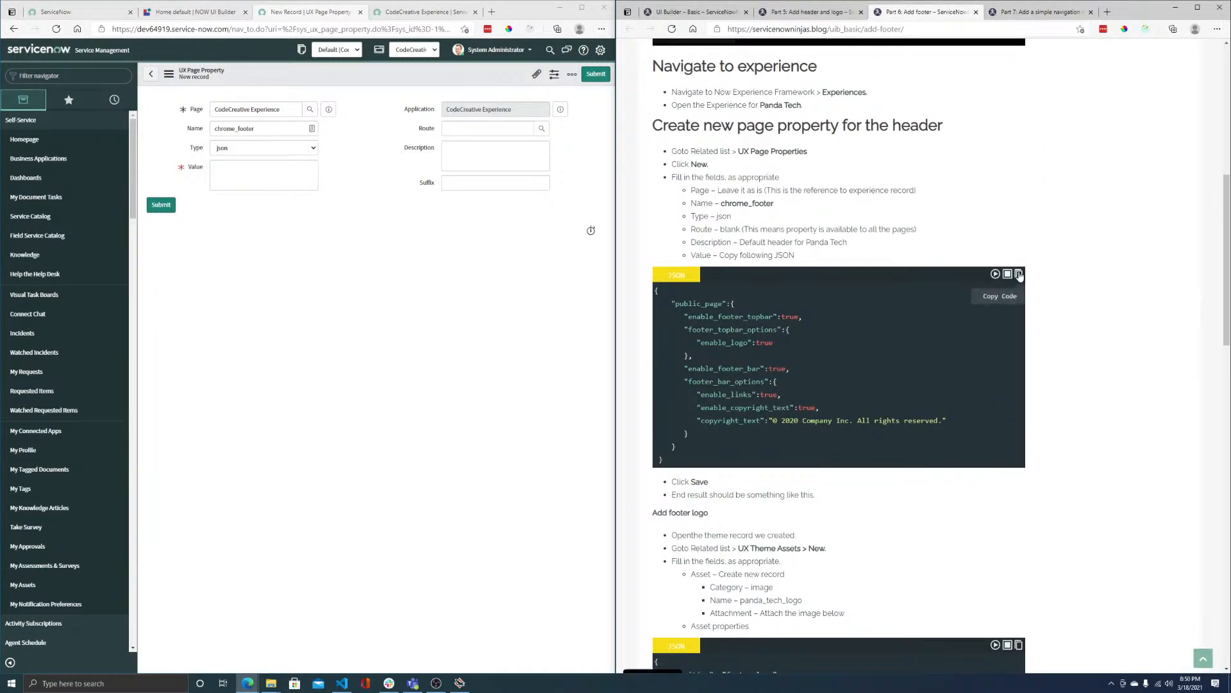
pyautogui.click(303, 181)
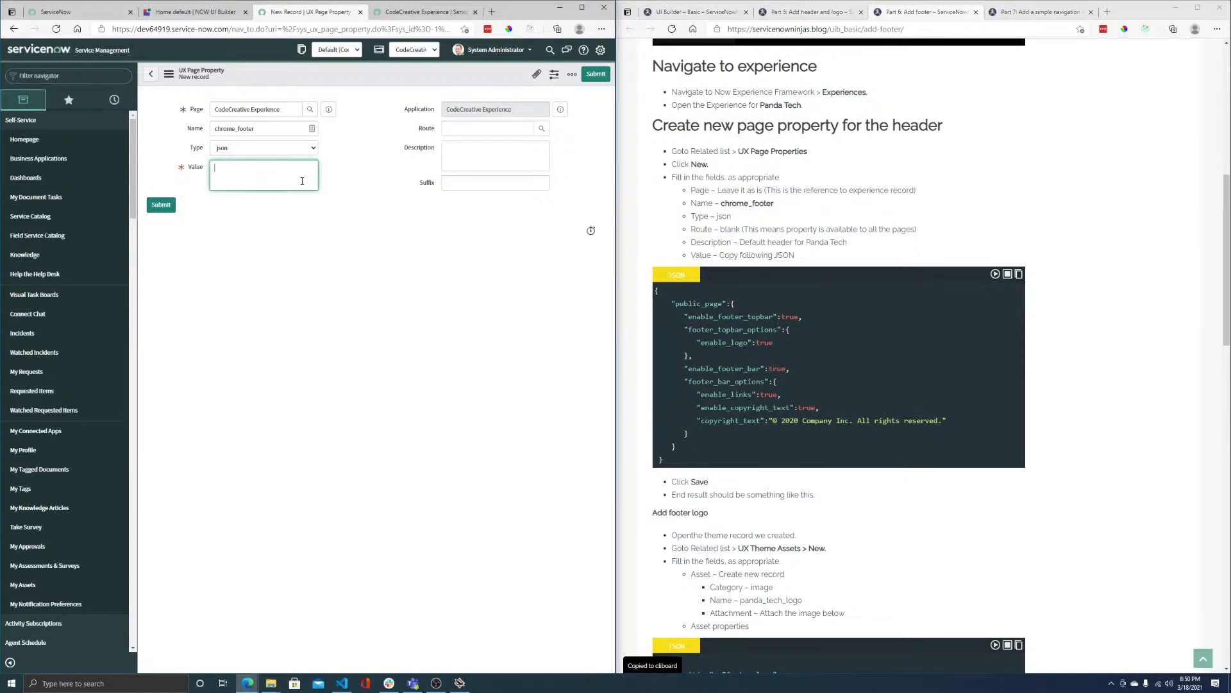
pyautogui.hotkey('ctrl', 'v')
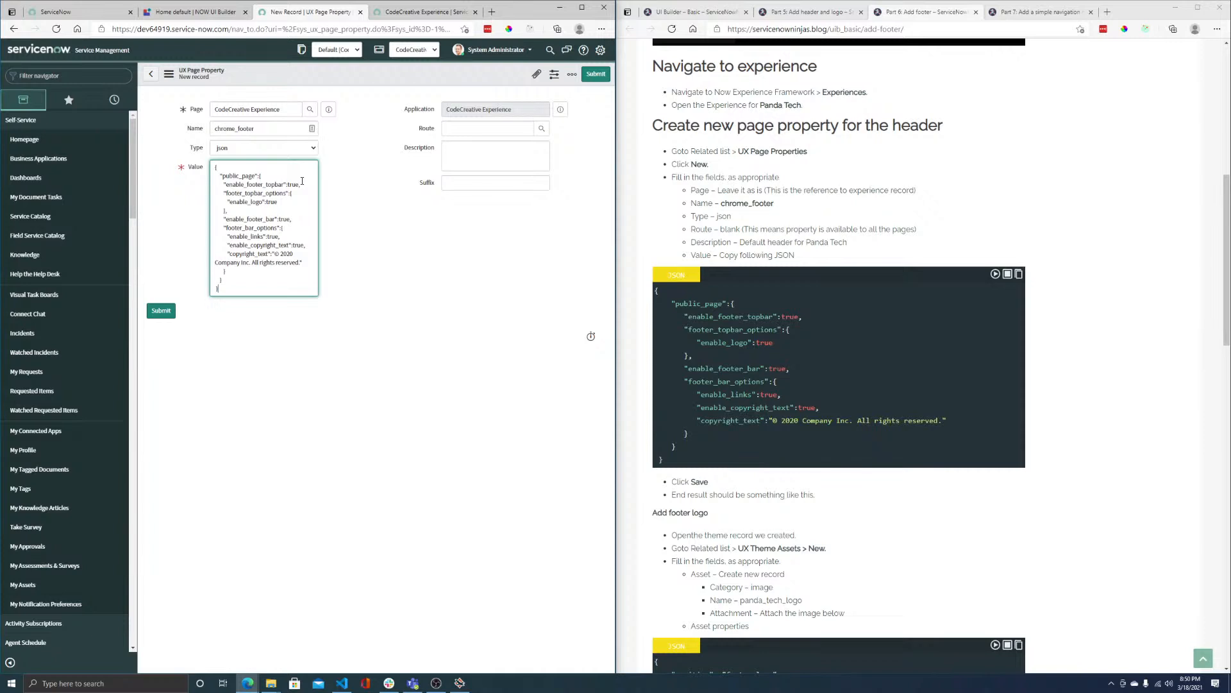
pyautogui.click(389, 225)
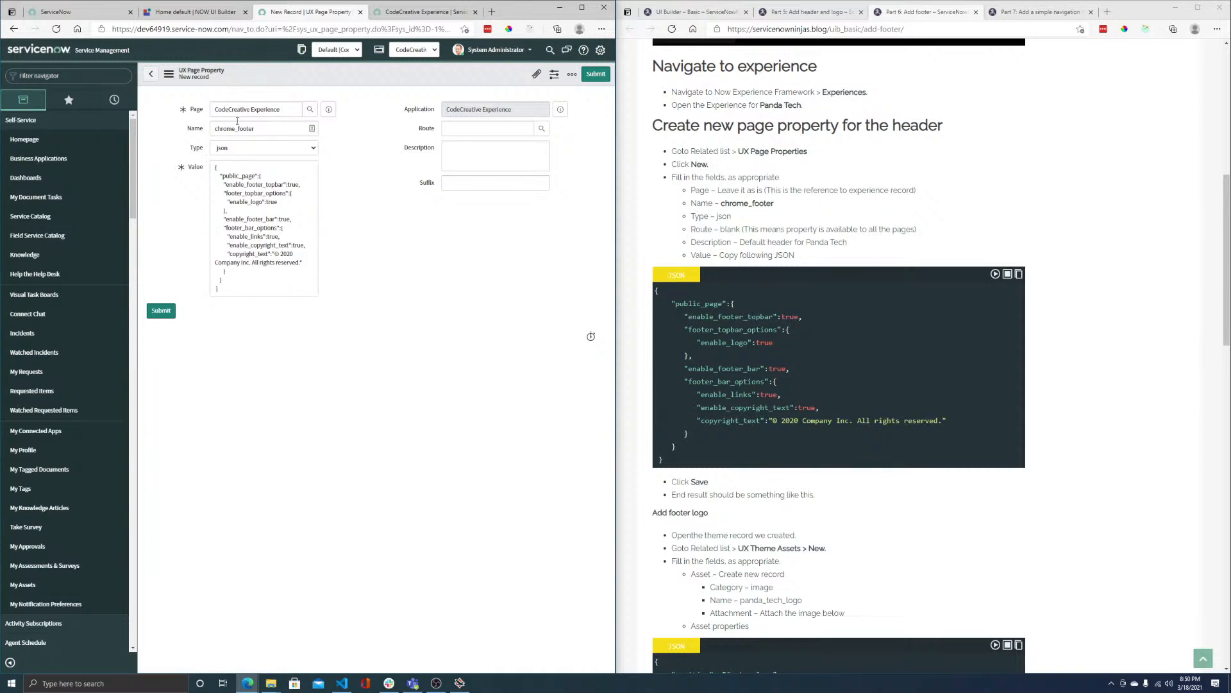
pyautogui.click(161, 310)
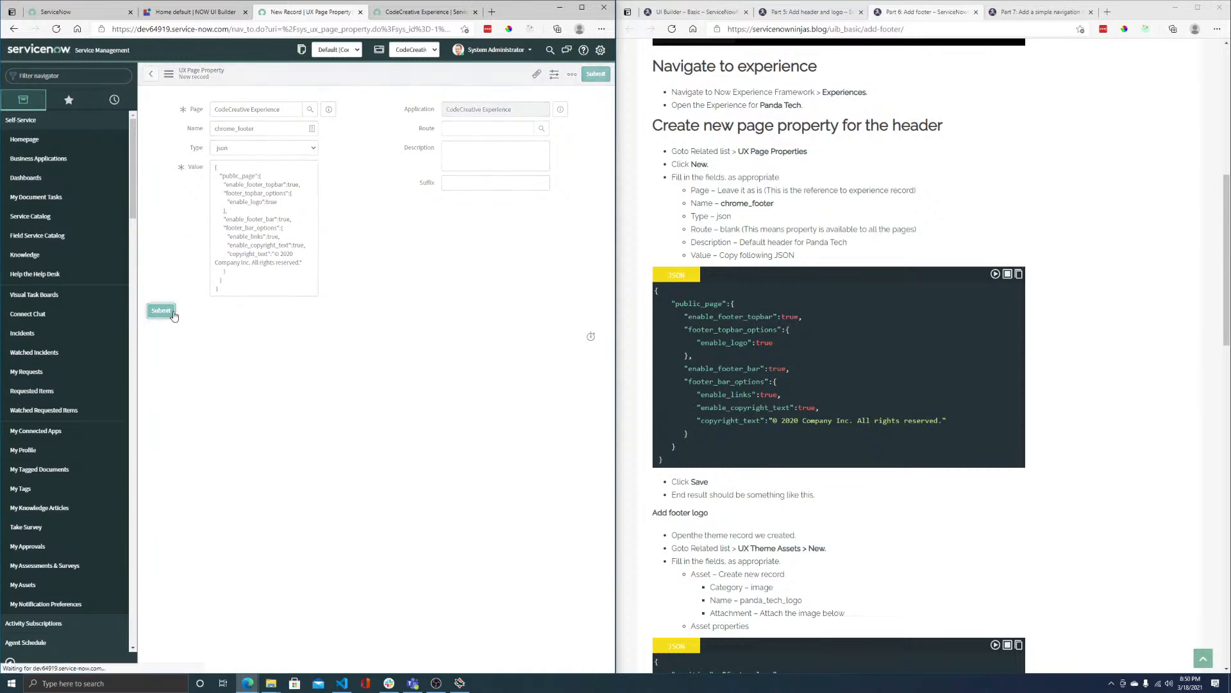
# - Start another UX Page Property for the experience and bring up the navigation menu JSON in the Part 7 article
pyautogui.click(231, 304)
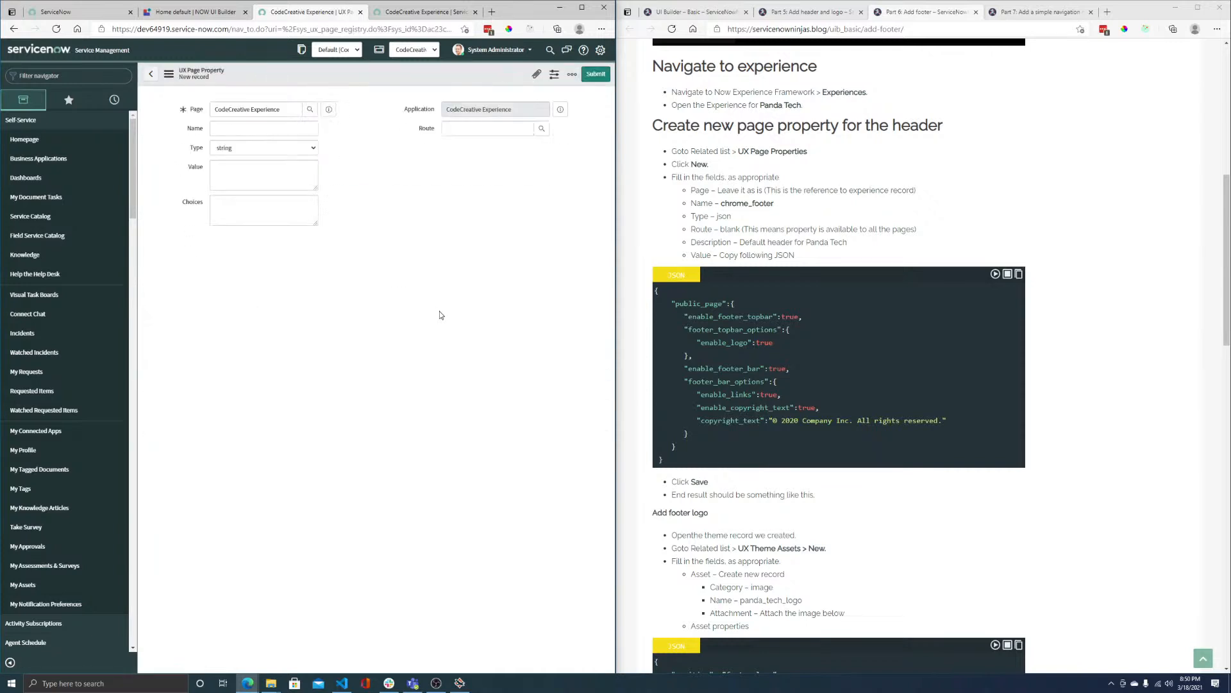
pyautogui.click(1039, 12)
pyautogui.scroll(-10, 854, 302)
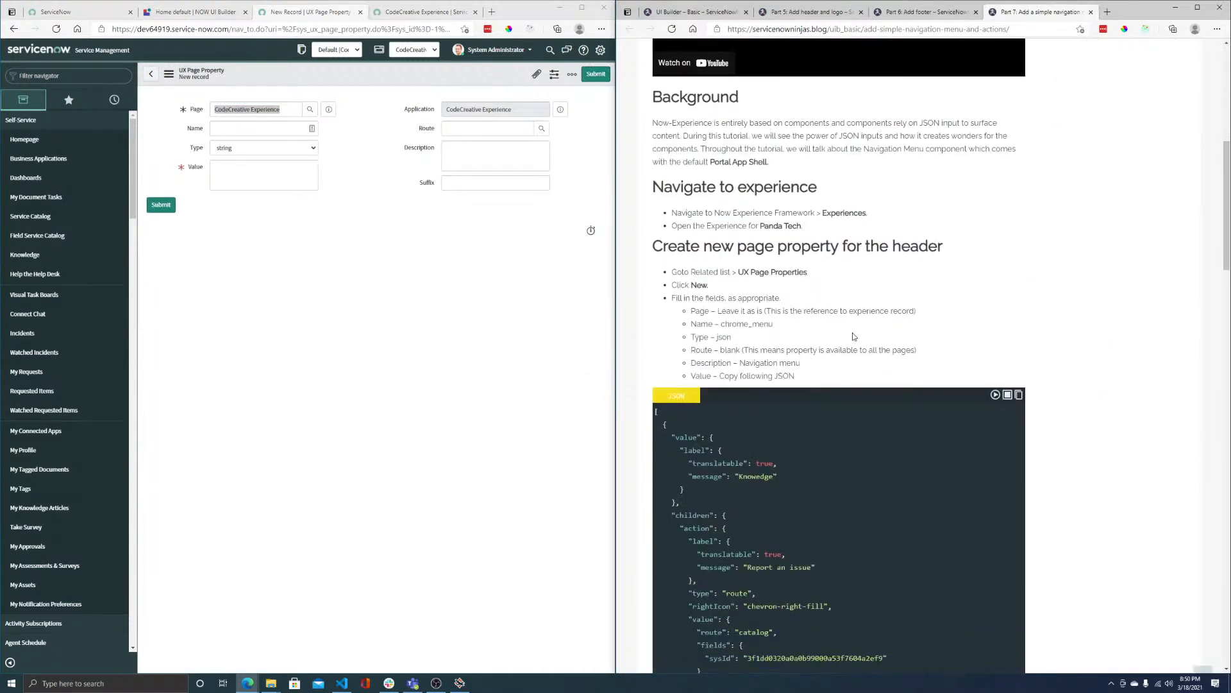
pyautogui.scroll(-1, 855, 302)
pyautogui.scroll(-3, 760, 259)
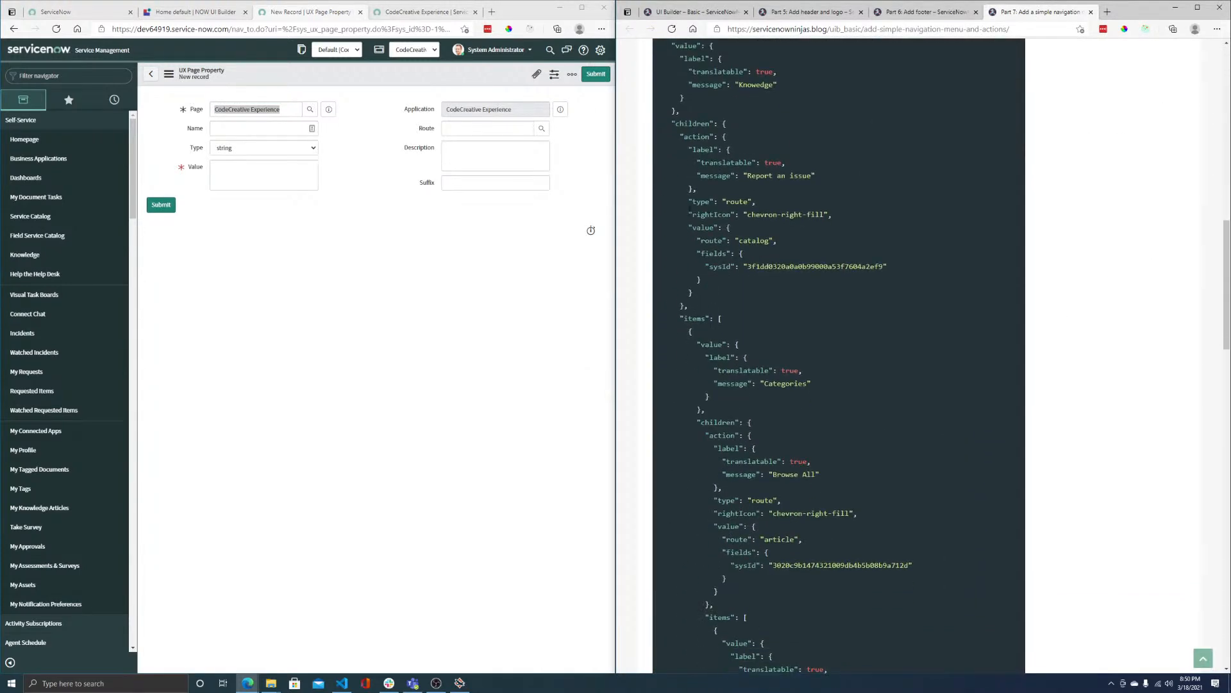
# - Examine the catalog route and its sysId field under the Report an issue action in the menu JSON
pyautogui.moveTo(688, 227); pyautogui.dragTo(707, 280)
pyautogui.doubleClick(730, 266)
pyautogui.doubleClick(767, 265)
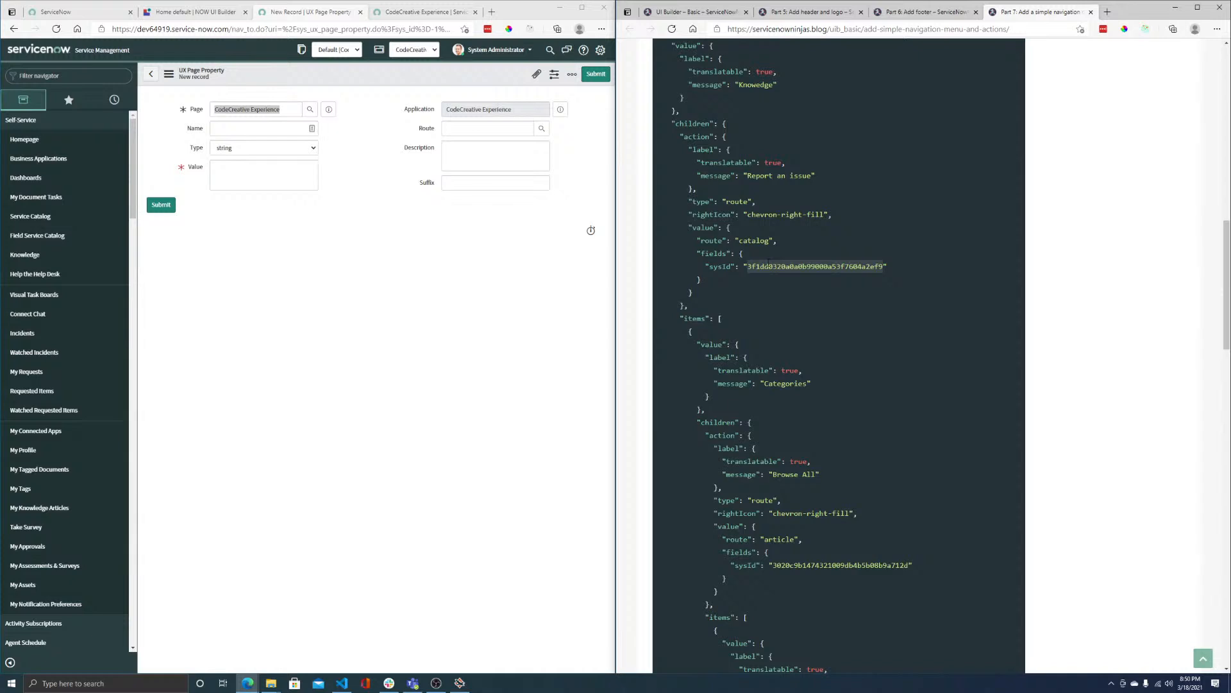
pyautogui.click(755, 241)
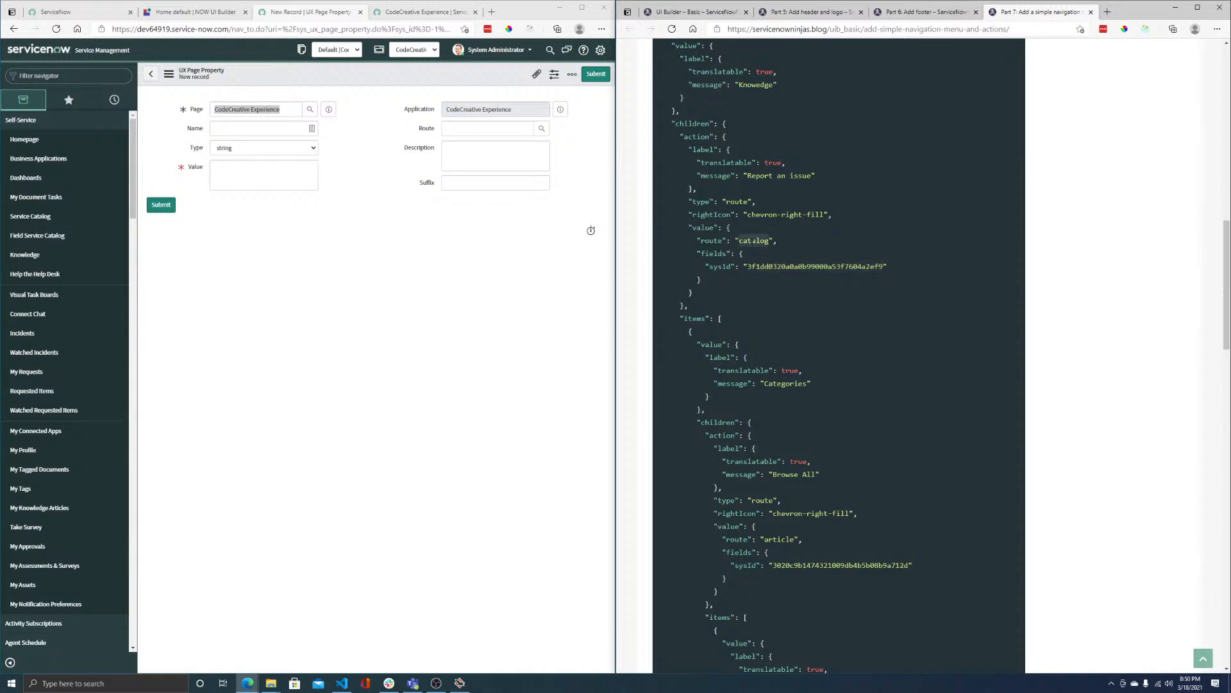
pyautogui.doubleClick(774, 267)
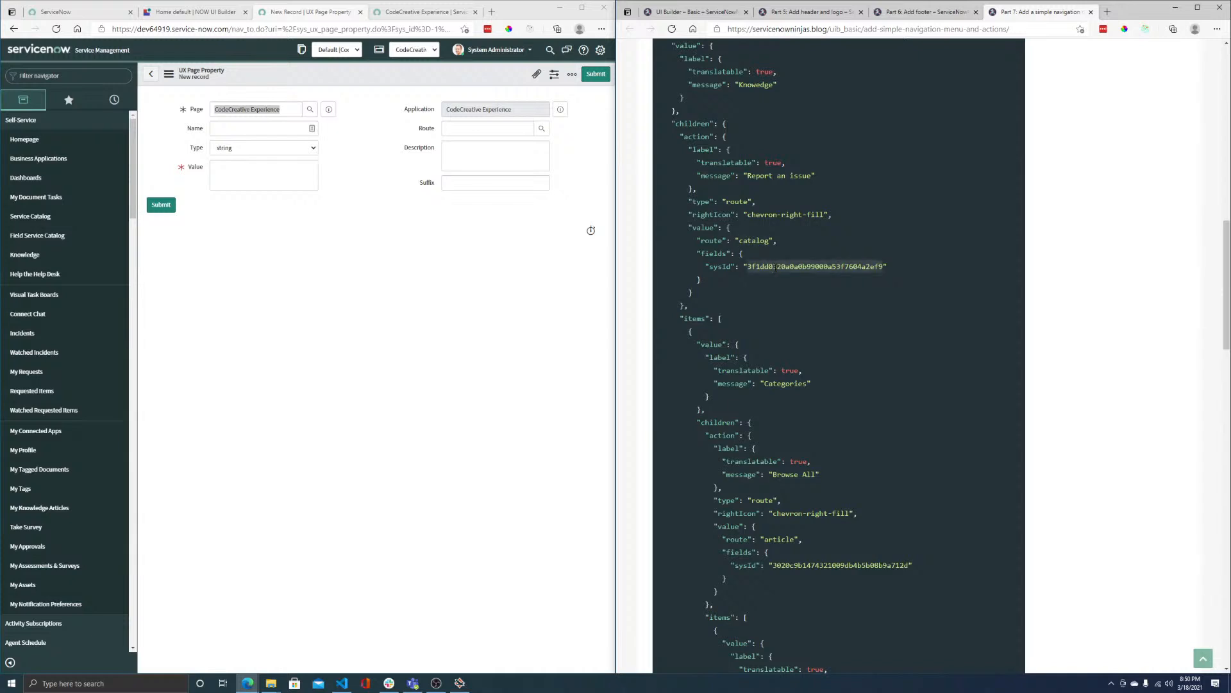
pyautogui.doubleClick(721, 267)
pyautogui.doubleClick(786, 266)
# - Copy the navigation menu JSON from the article and give the new property the type json and the name chrome_menu
pyautogui.scroll(8, 783, 266)
pyautogui.scroll(-1, 876, 277)
pyautogui.click(1000, 501)
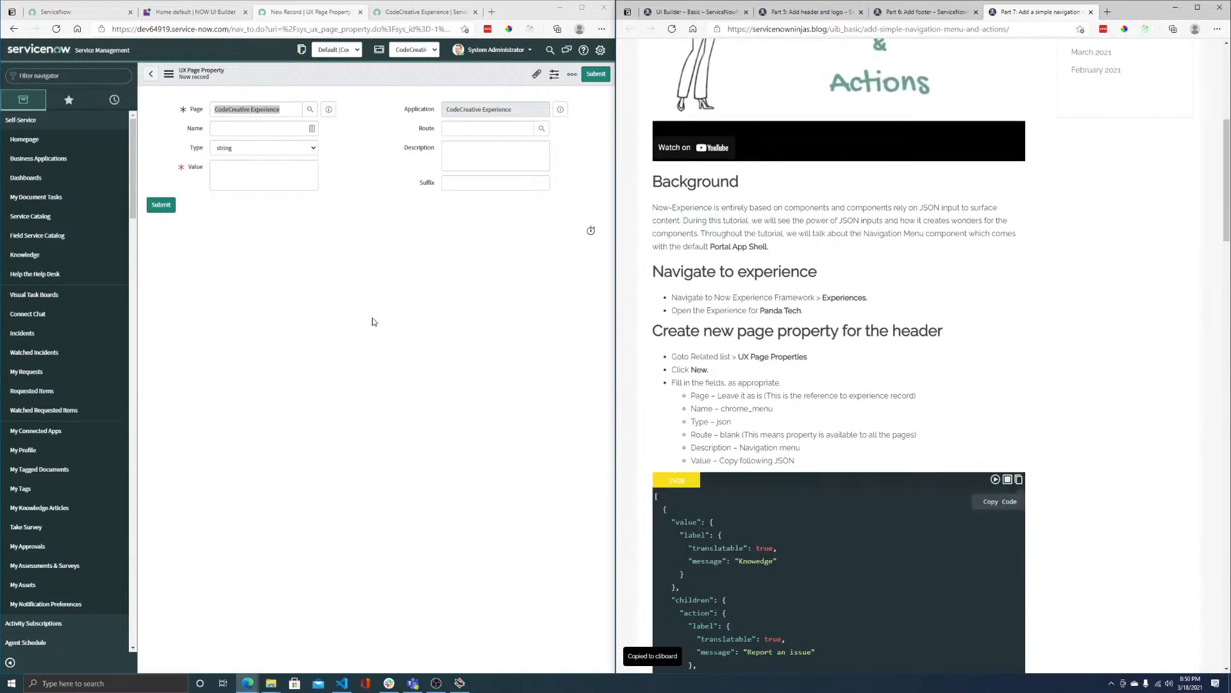
pyautogui.click(235, 149)
pyautogui.click(235, 216)
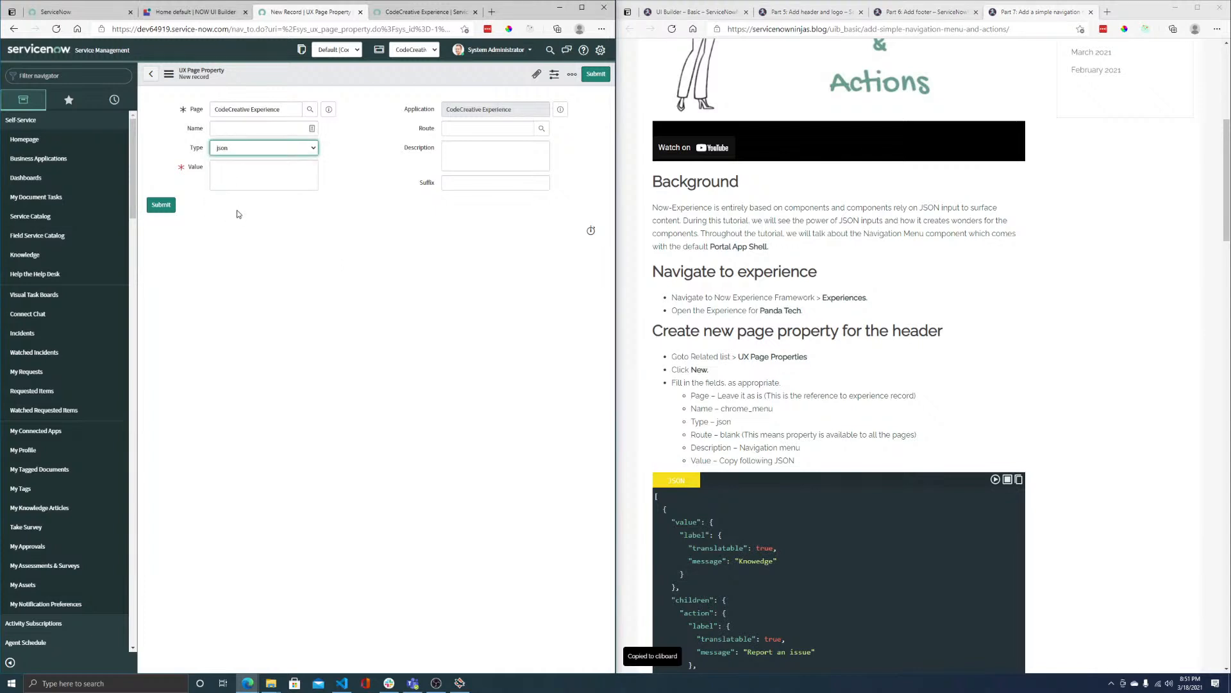
pyautogui.click(232, 132)
pyautogui.write('chrome_menu')
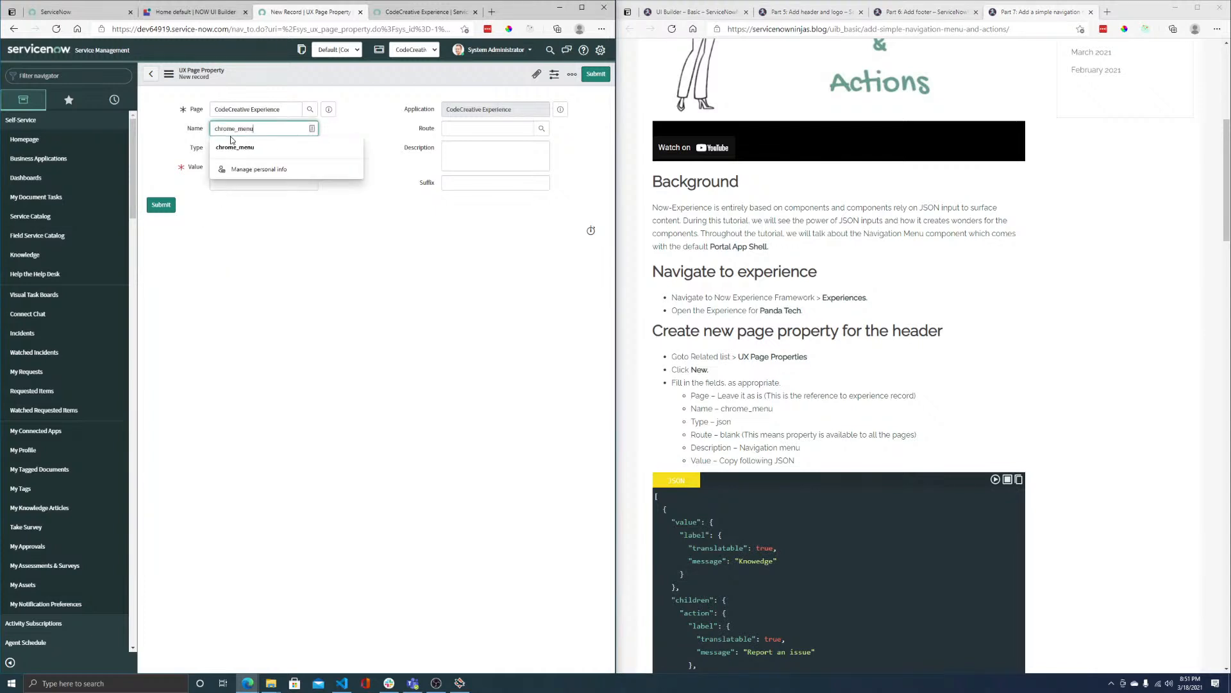
# - Paste the copied menu JSON into the chrome_menu property's Value and submit the record
pyautogui.click(218, 185)
pyautogui.hotkey('ctrl', 'v')
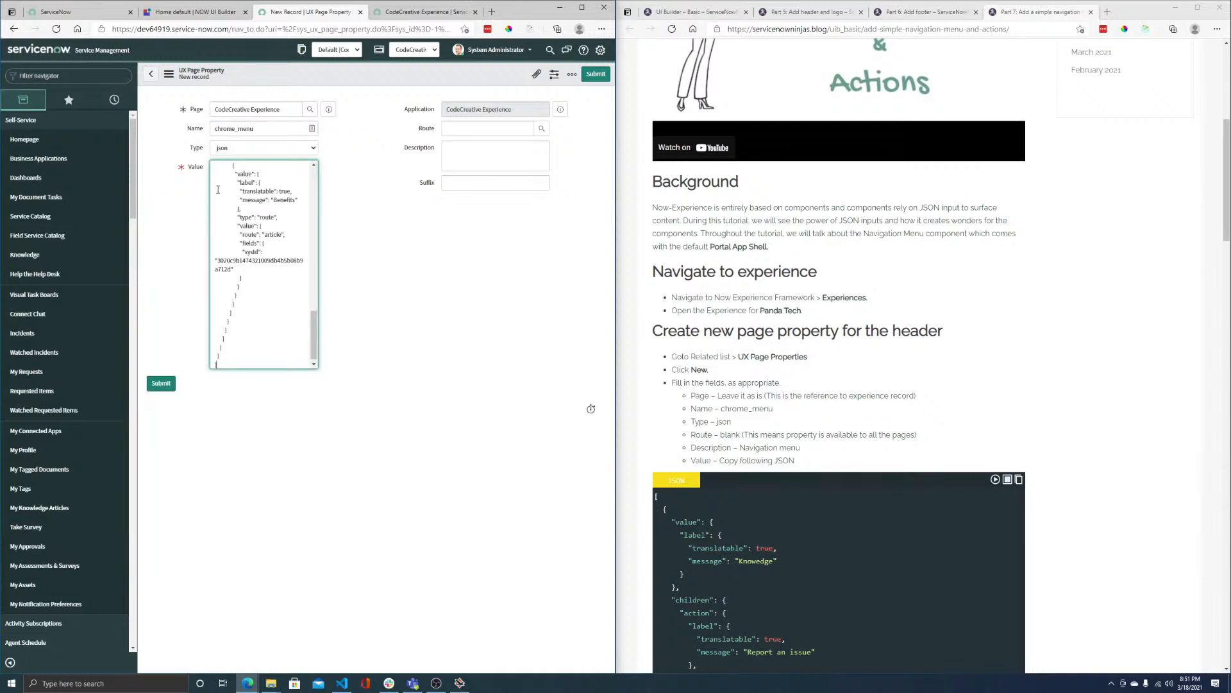
pyautogui.rightClick(265, 75)
pyautogui.click(293, 83)
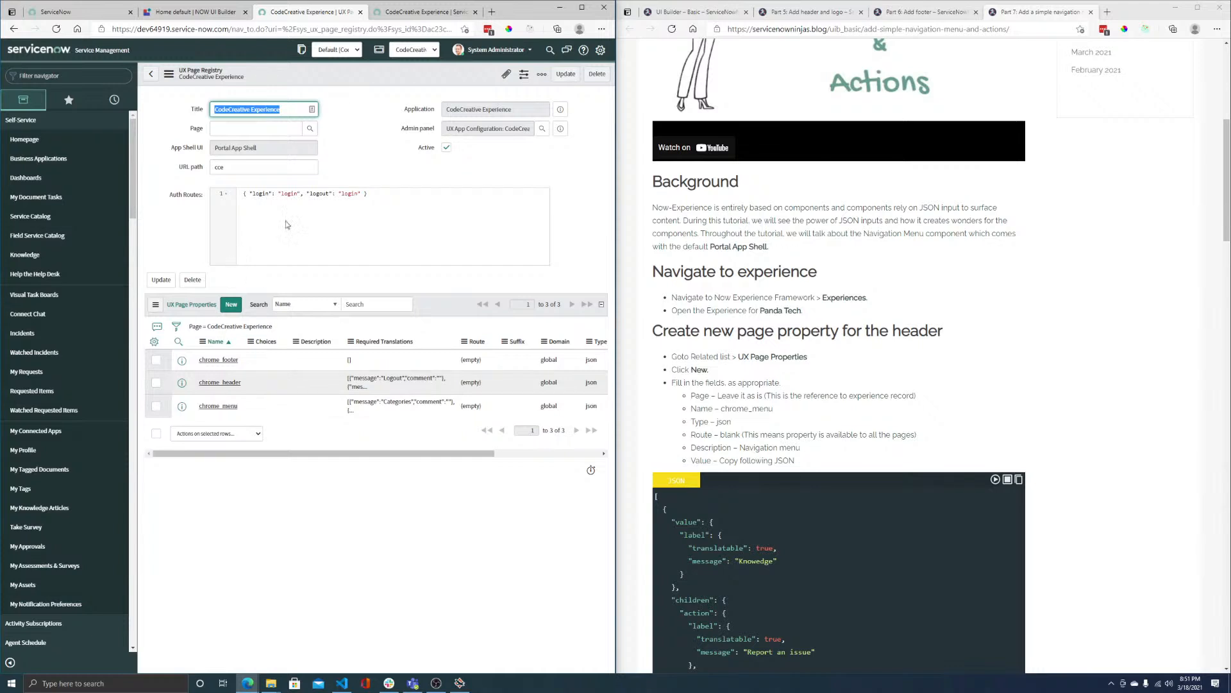
# - Find the App Shell UIs list by filtering the navigator for "app shell" and open the Portal App Shell record
pyautogui.click(147, 75)
pyautogui.click(53, 73)
pyautogui.write('app shell')
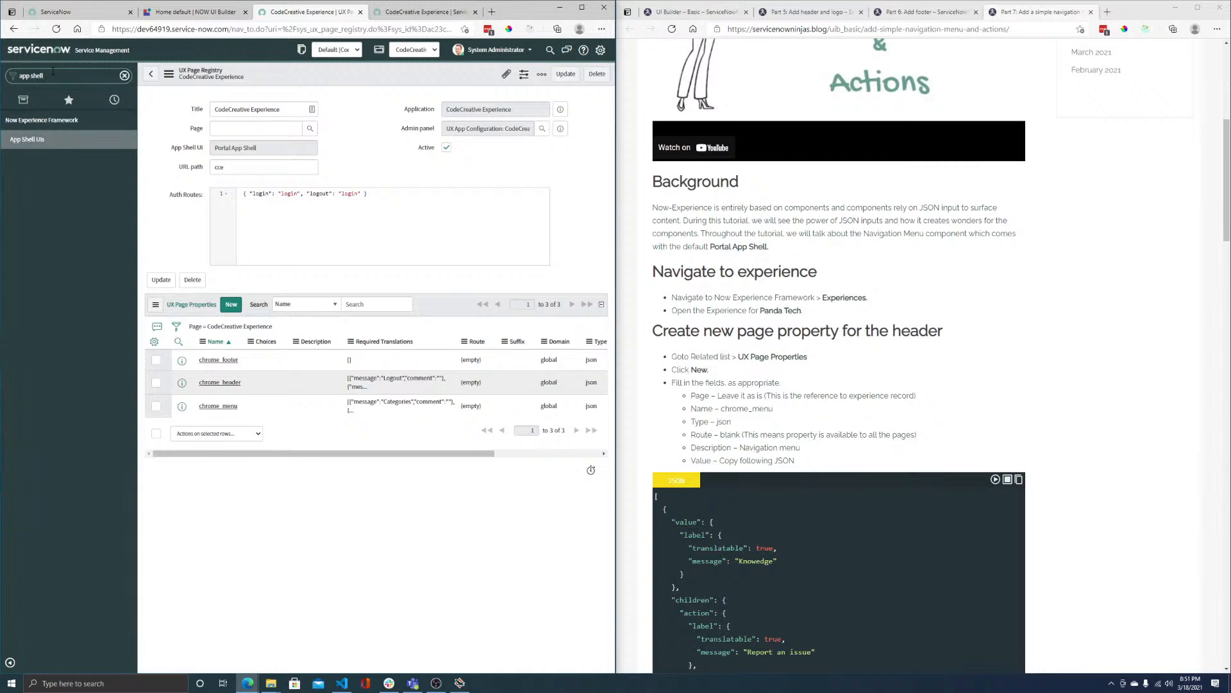
pyautogui.click(36, 147)
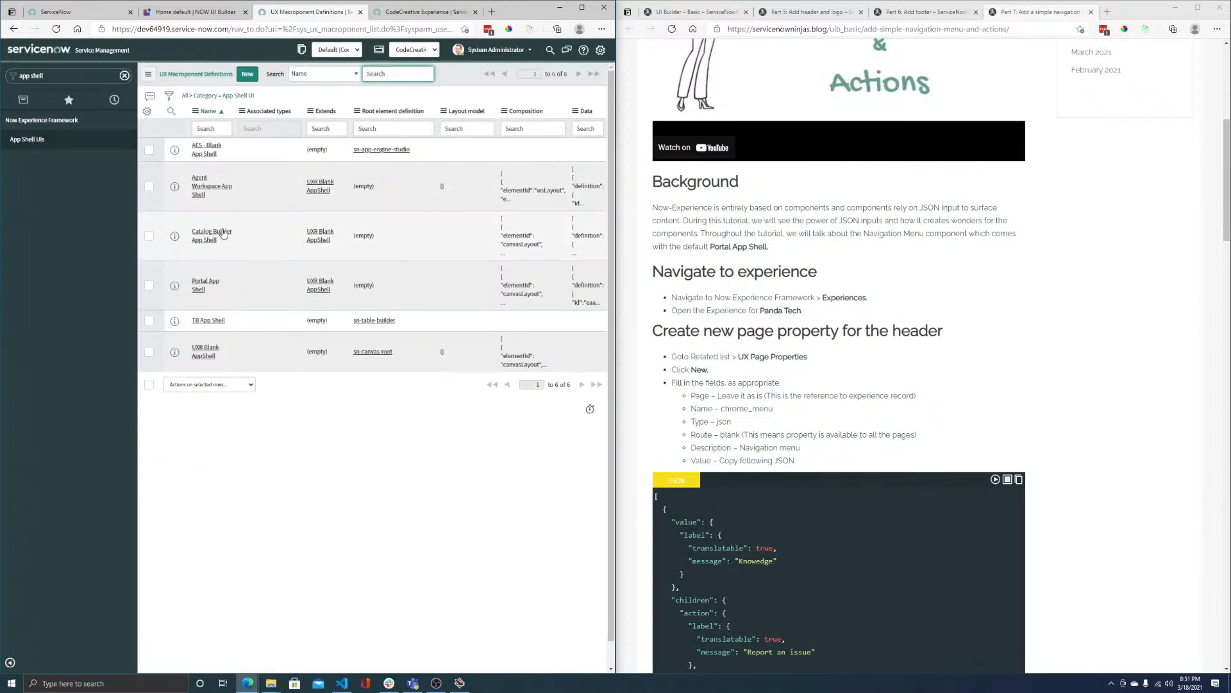
pyautogui.click(203, 290)
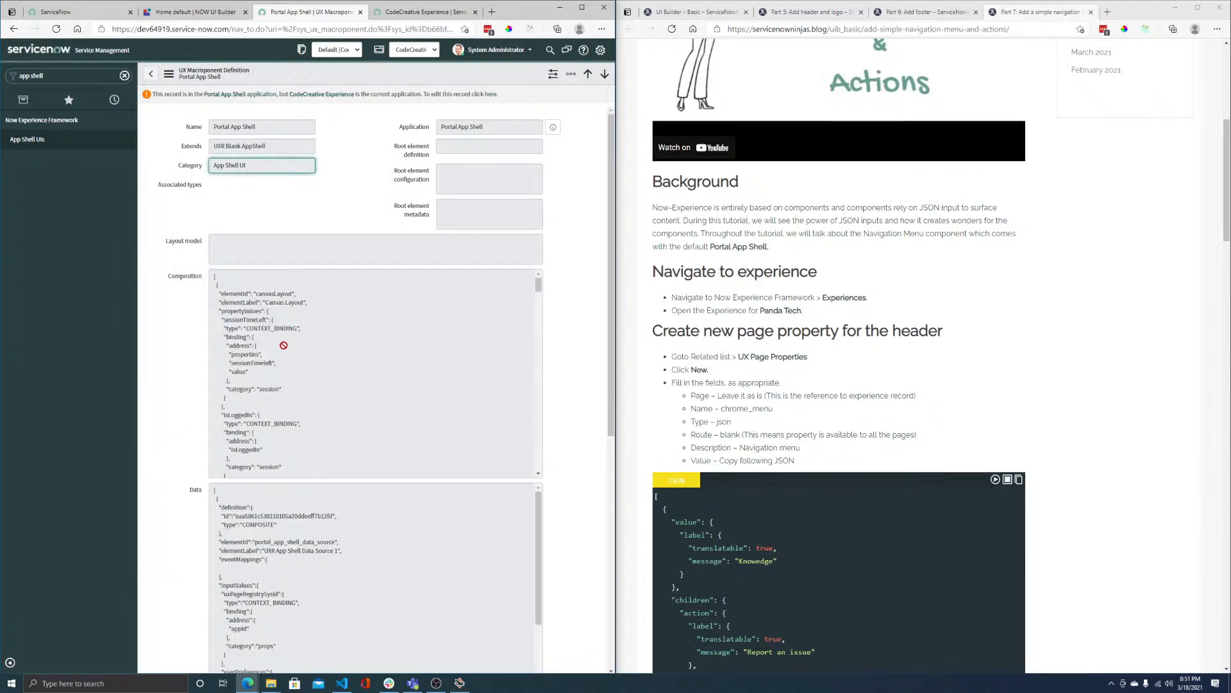
# - Search the Portal App Shell record for "chrome_" and examine the binding type, data source and address behind chrome_header in the Composition
pyautogui.hotkey('ctrl', 'f')
pyautogui.write('chrome')
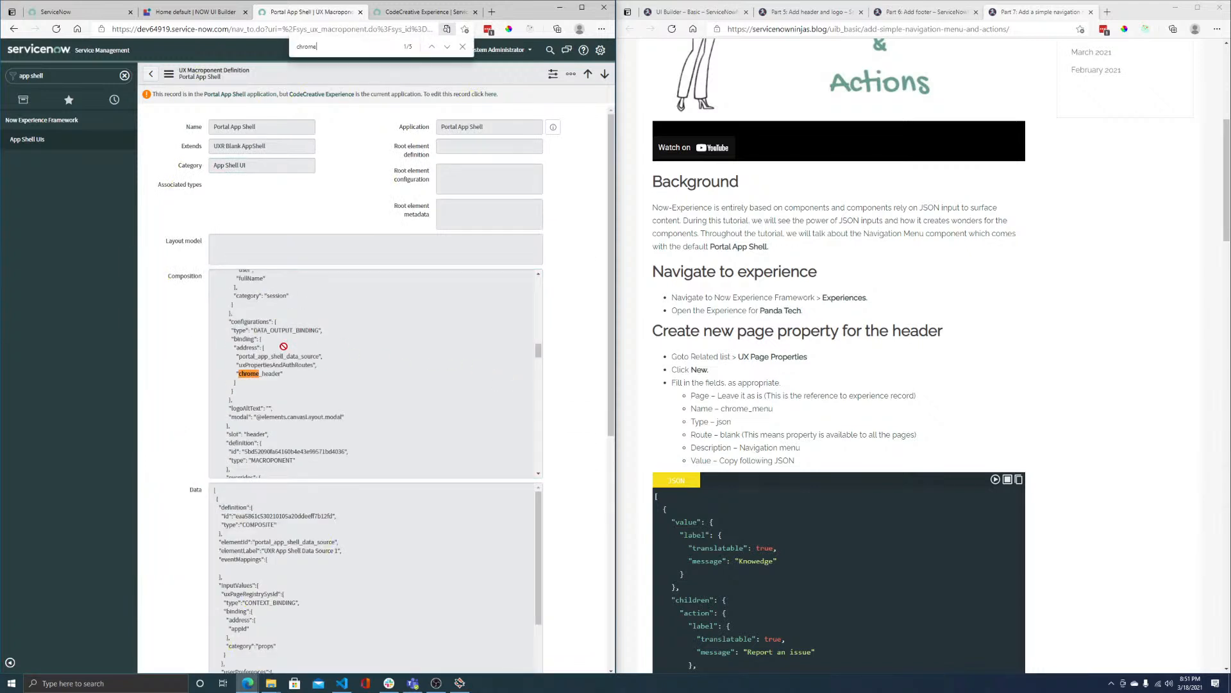
pyautogui.doubleClick(259, 373)
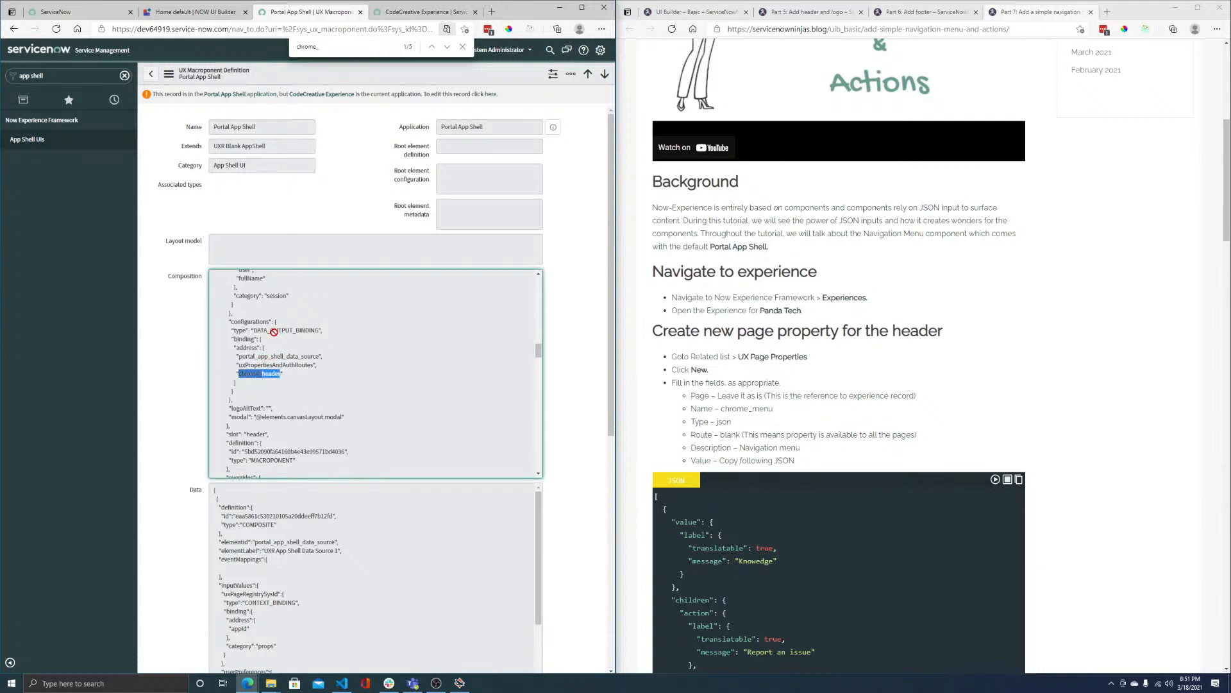
pyautogui.doubleClick(279, 330)
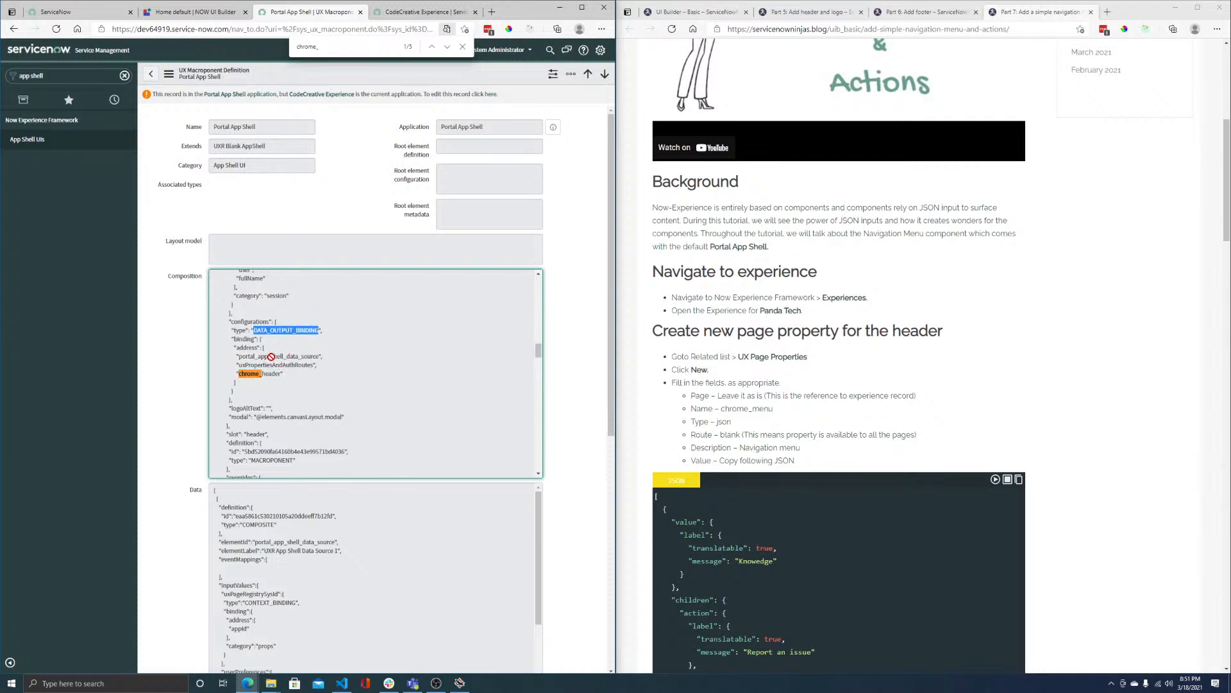
pyautogui.doubleClick(291, 357)
pyautogui.doubleClick(267, 365)
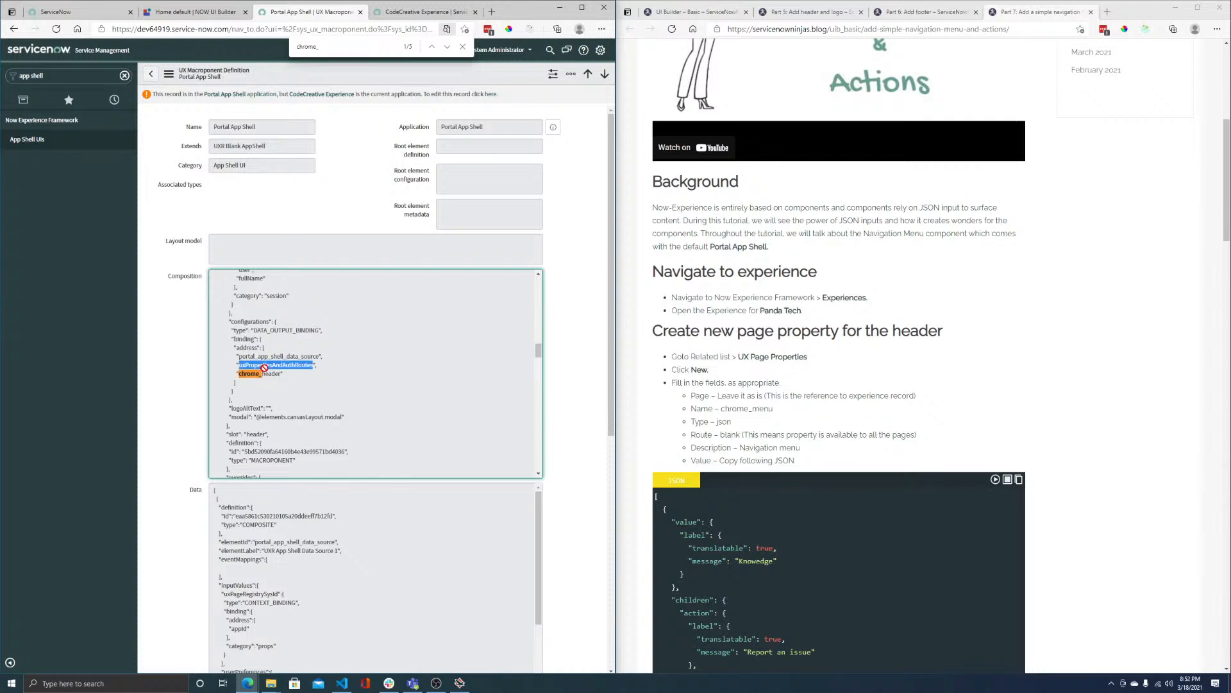
pyautogui.doubleClick(262, 356)
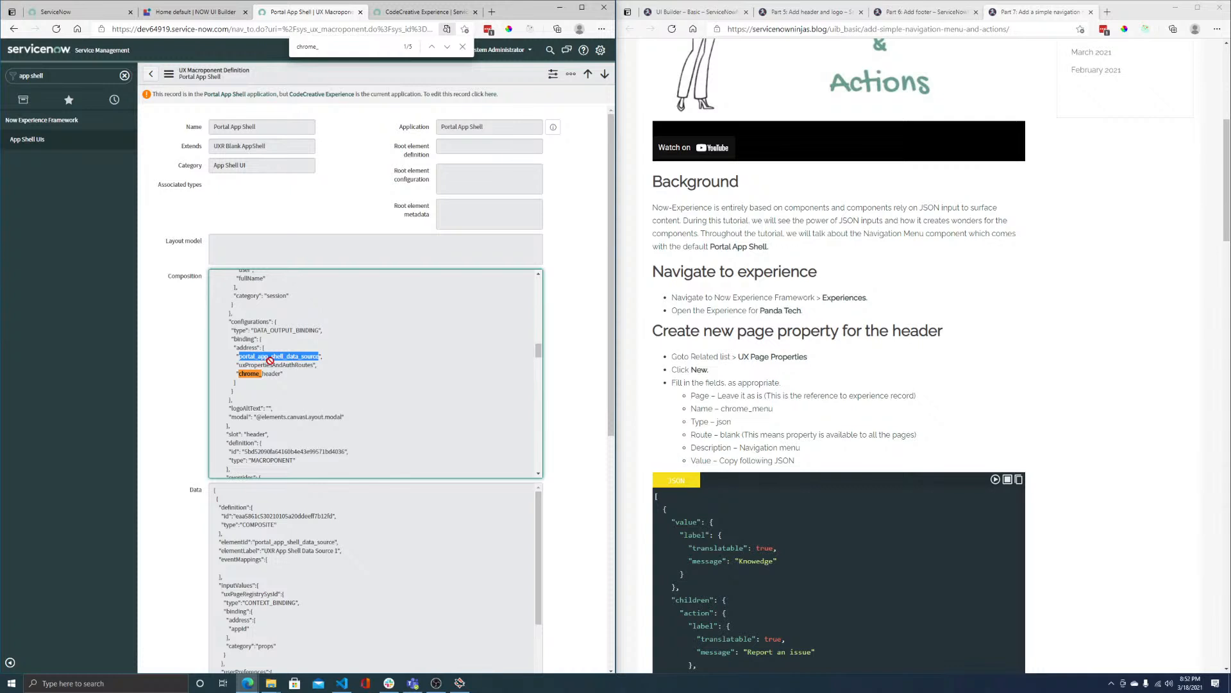
# - Go through the remaining "chrome_" matches in the Composition and examine the Canvas Footer element's configuration
pyautogui.click(338, 49)
pyautogui.click(448, 47)
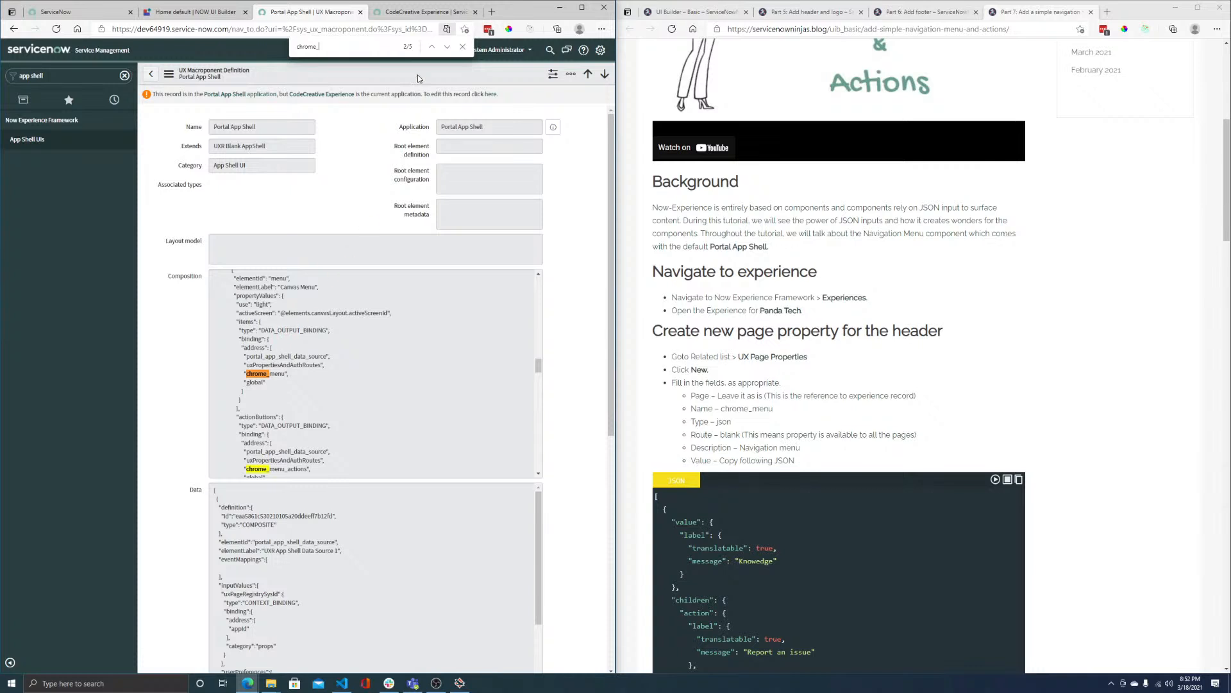
pyautogui.click(447, 47)
pyautogui.click(447, 46)
pyautogui.click(447, 47)
pyautogui.click(448, 47)
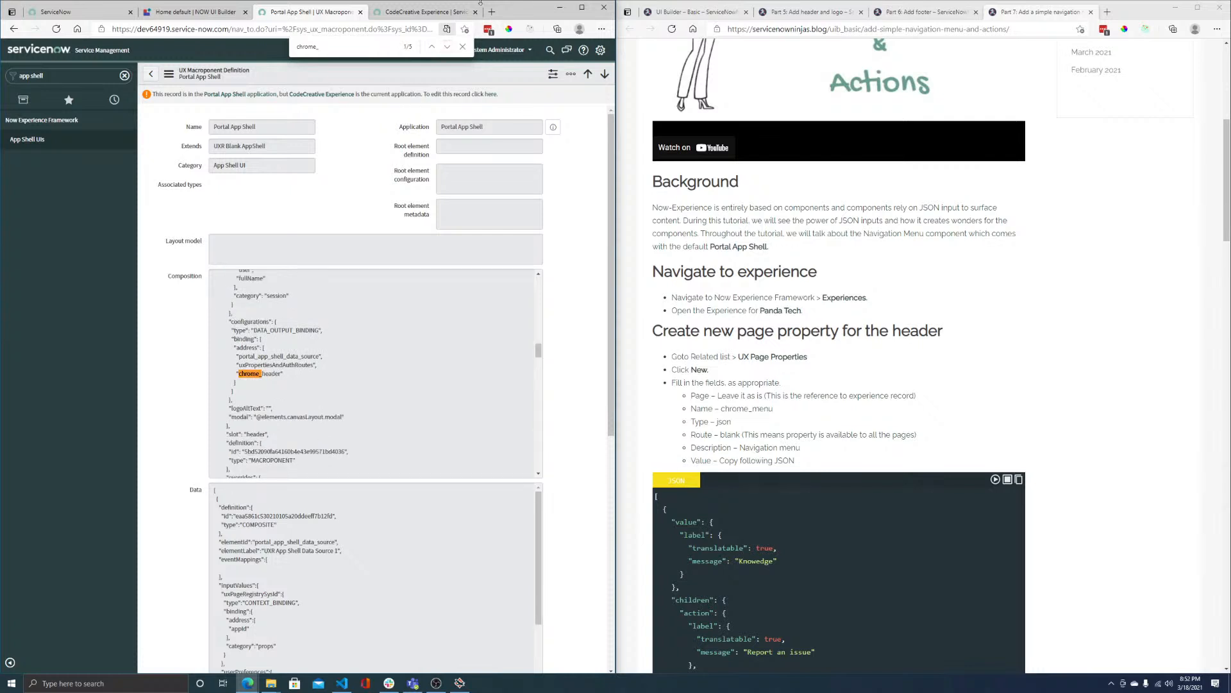
pyautogui.click(433, 47)
pyautogui.click(434, 46)
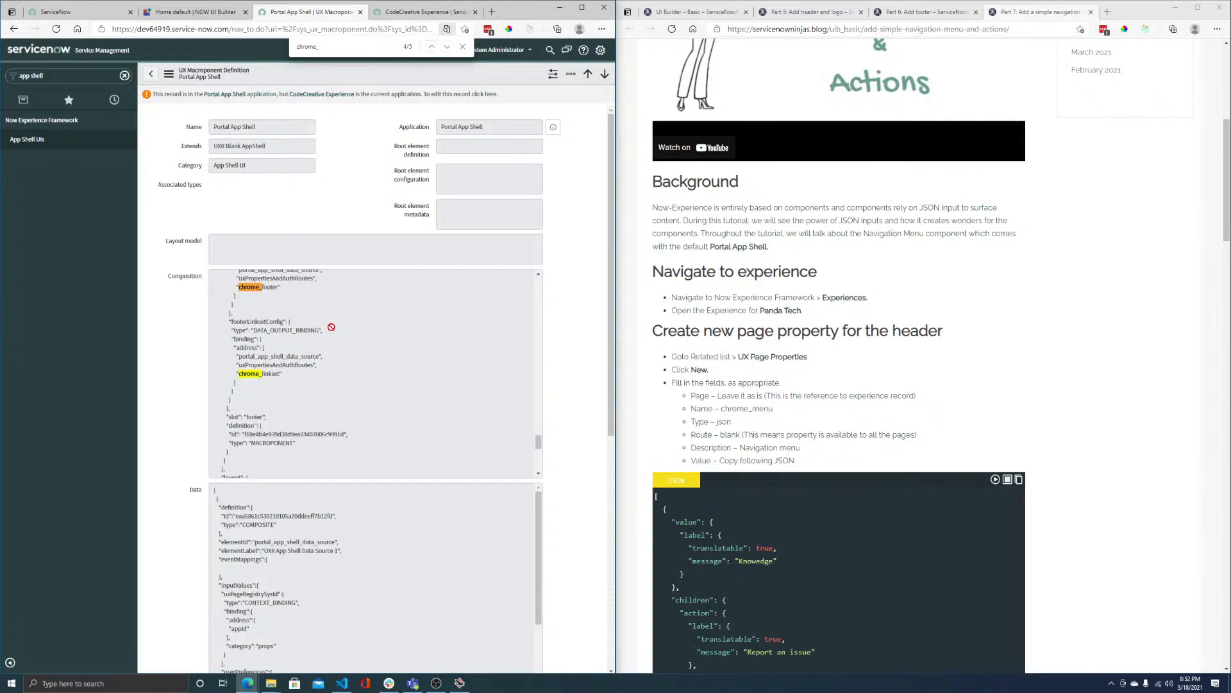
pyautogui.scroll(1, 329, 306)
pyautogui.scroll(1, 254, 347)
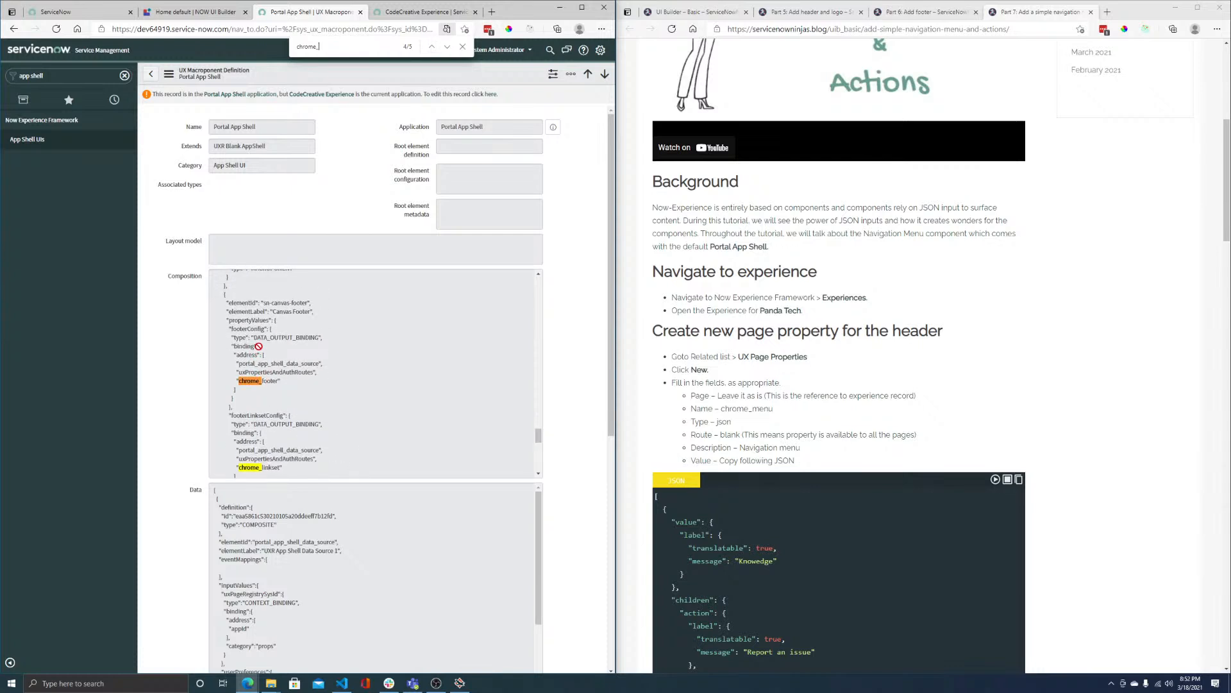
pyautogui.click(171, 280)
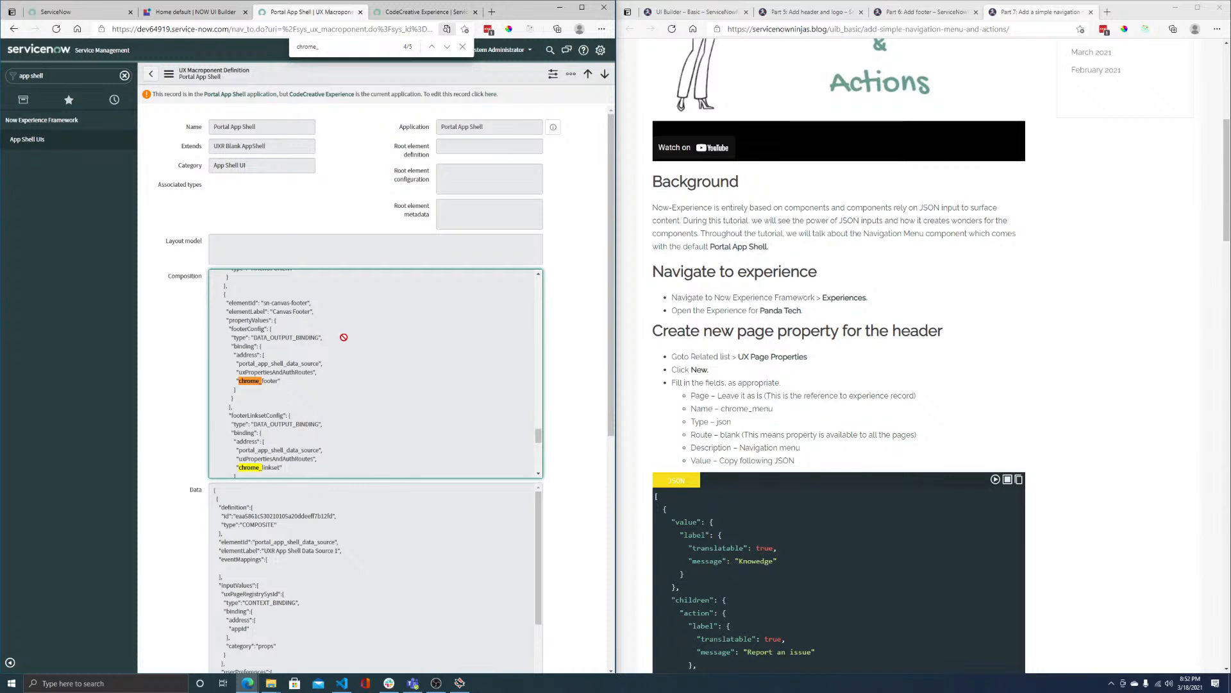
# - Reload the CodeCreative Experience home page and inspect its sn-canvas-header, sn-canvas-menu and sn-canvas-footer elements in the developer tools
pyautogui.click(414, 11)
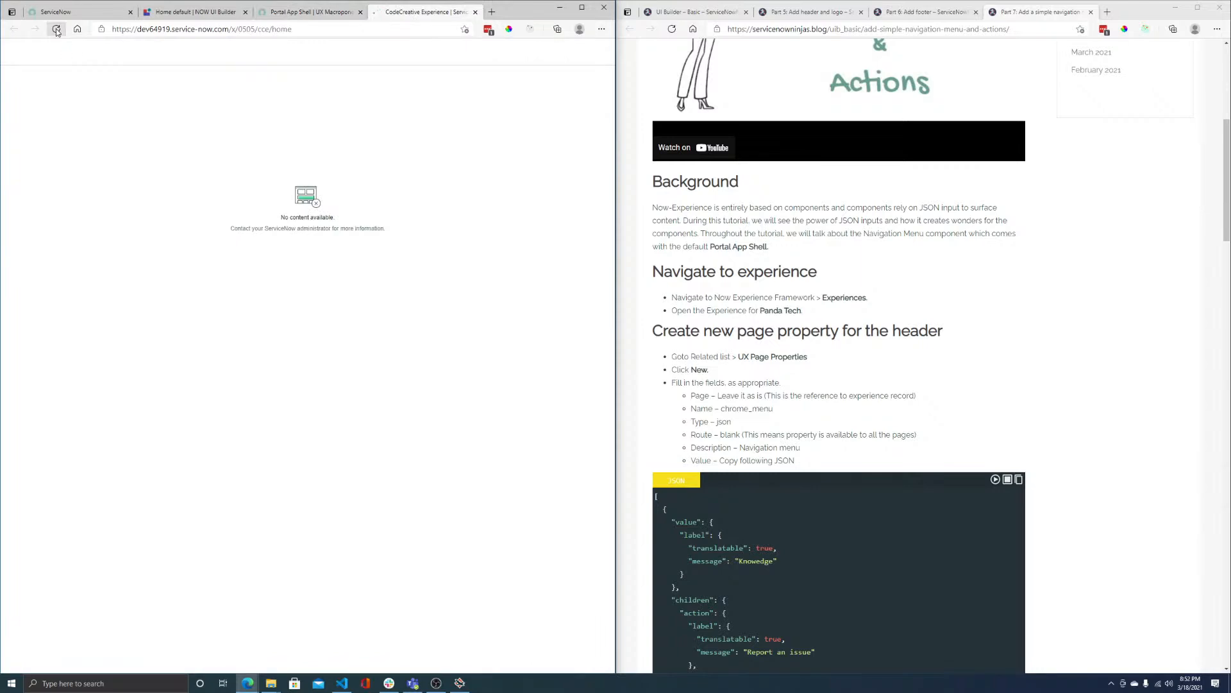
pyautogui.rightClick(170, 58)
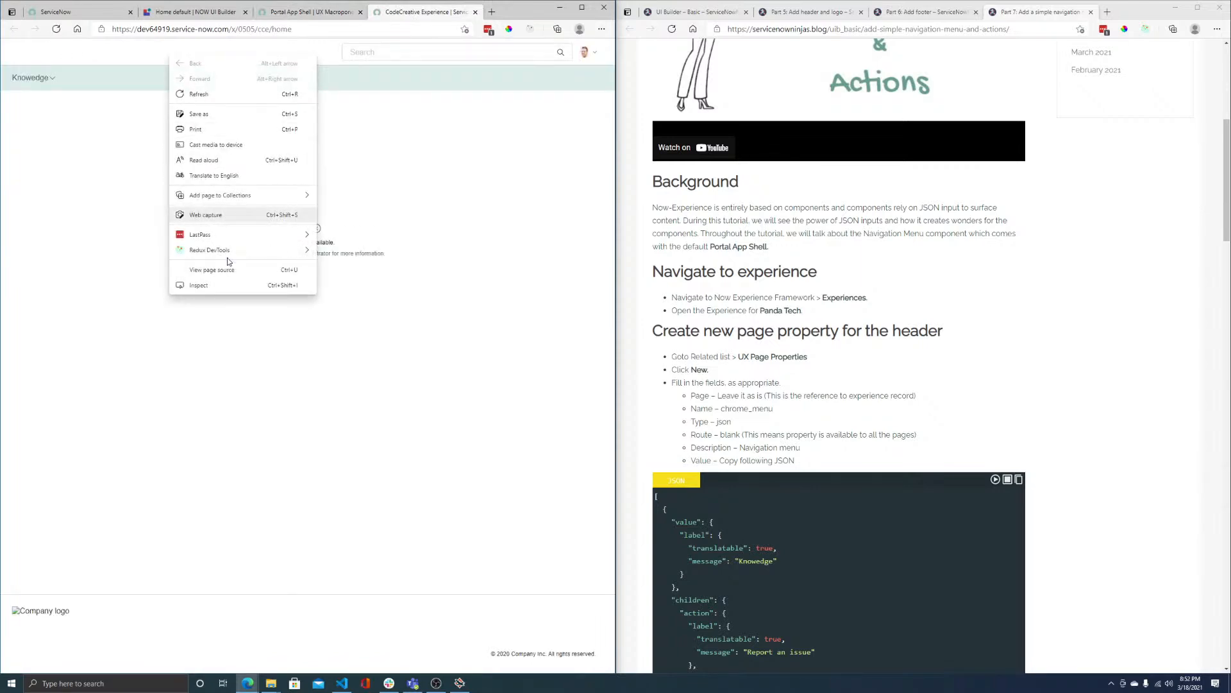
pyautogui.click(205, 283)
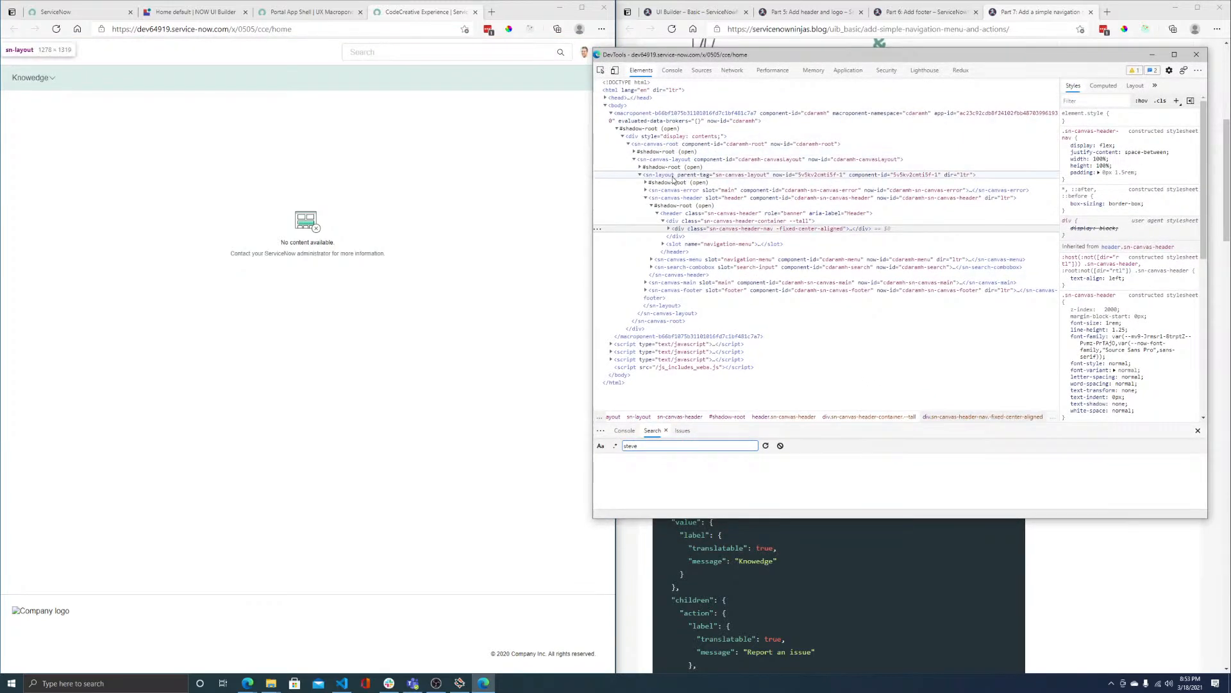
pyautogui.click(646, 199)
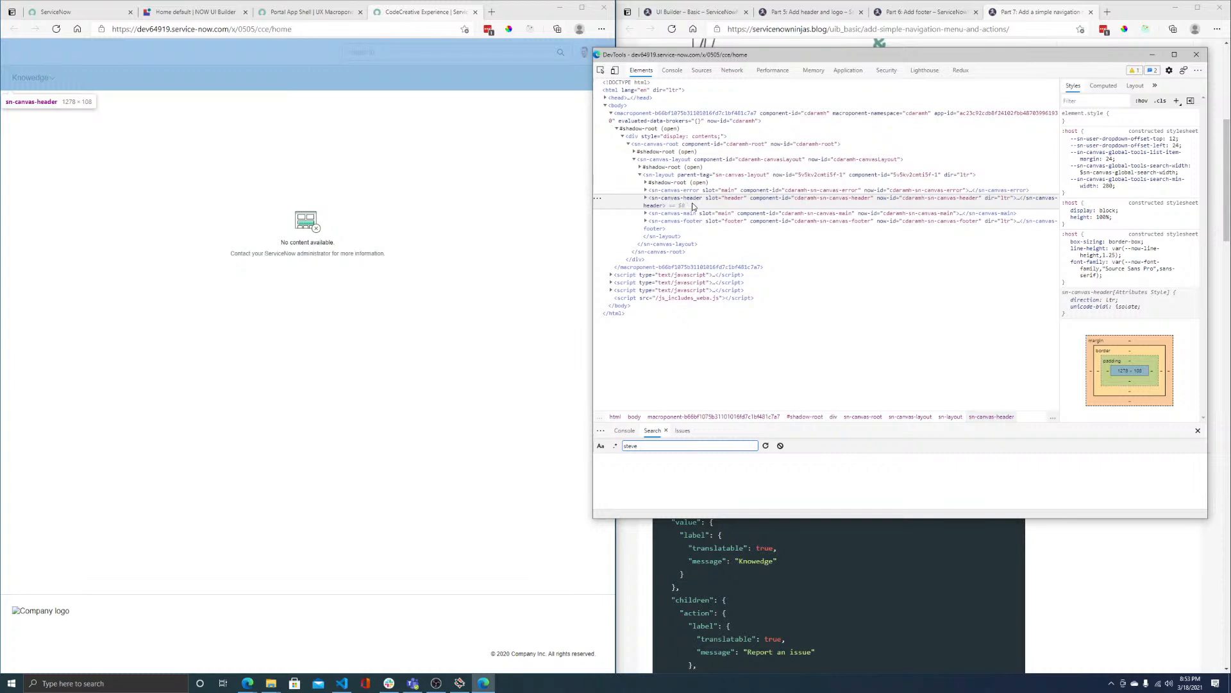
pyautogui.click(646, 199)
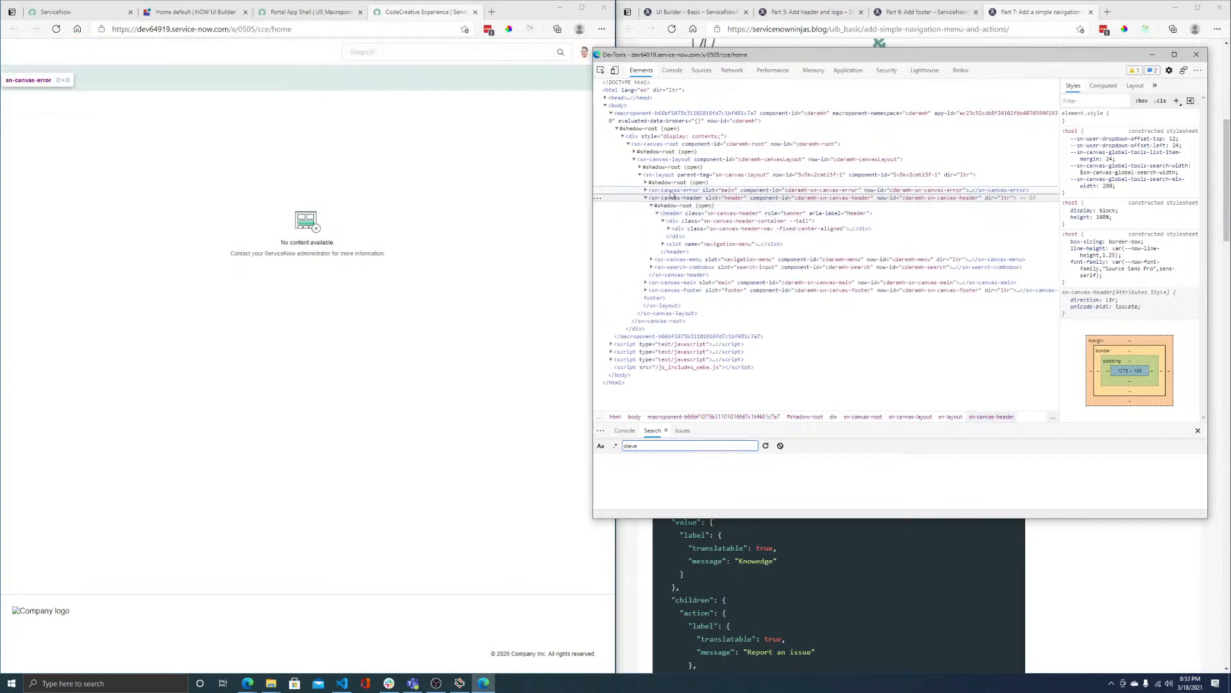
pyautogui.click(671, 260)
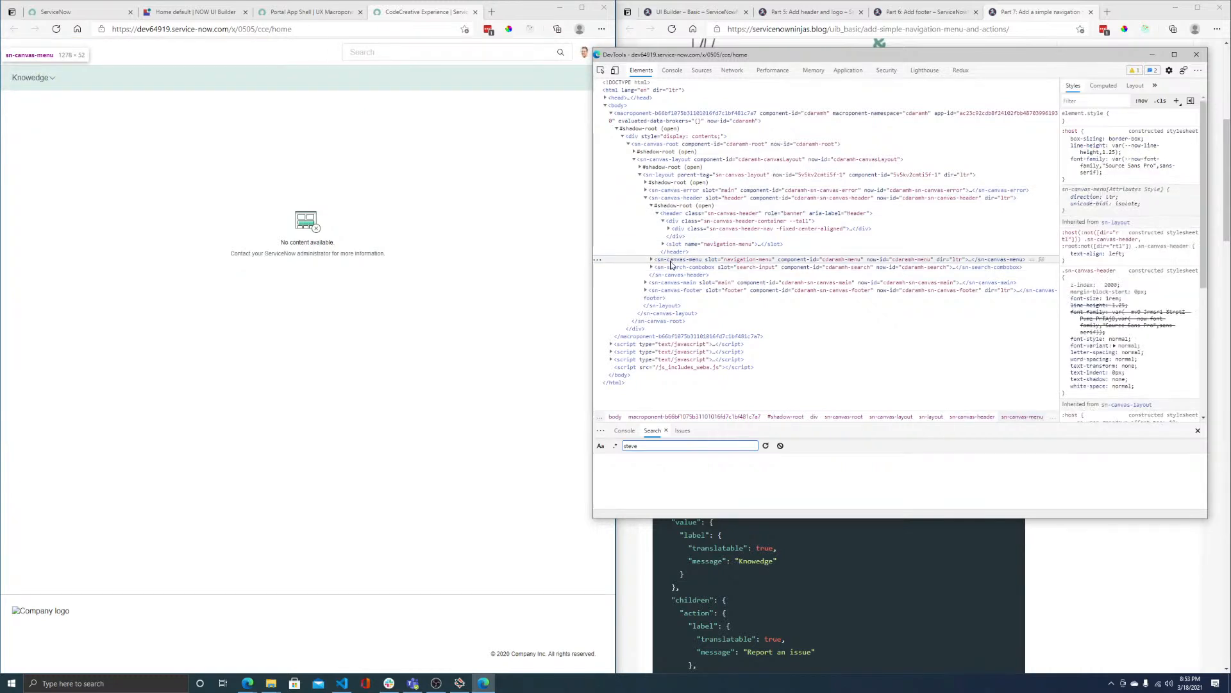
pyautogui.click(679, 291)
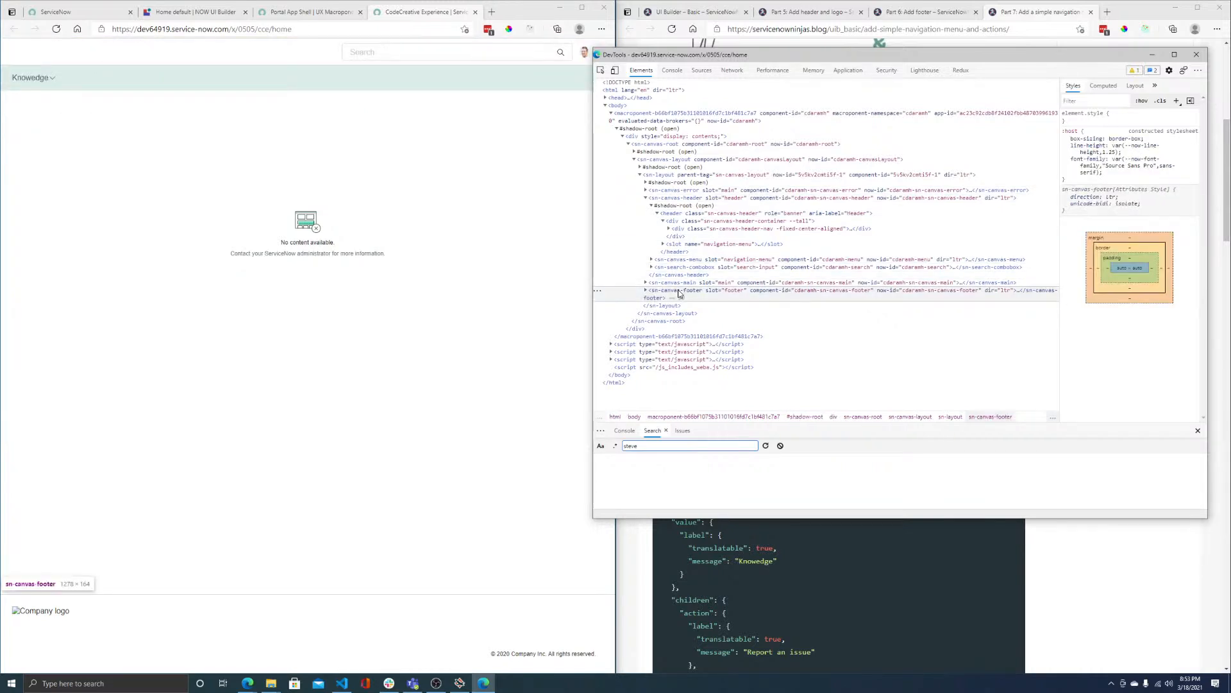
# - Locate the sn-canvas-main element in the Portal App Shell Composition and compare it with the matching element in the page's DOM
pyautogui.click(286, 12)
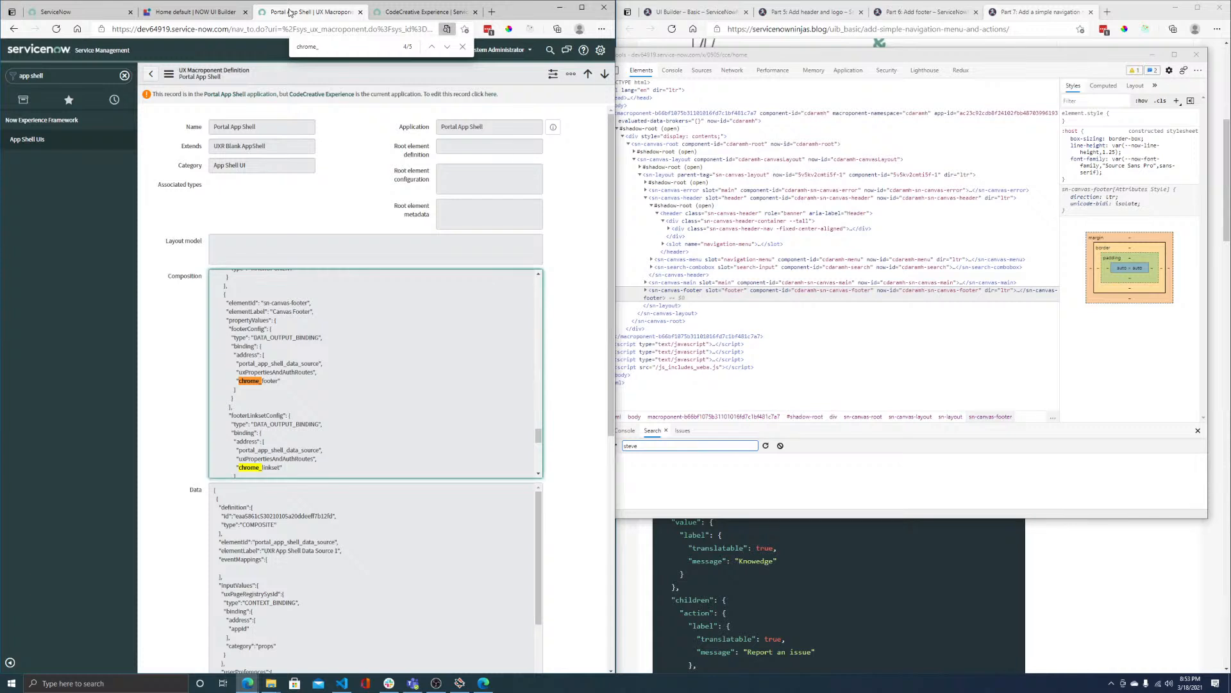
pyautogui.scroll(3, 310, 393)
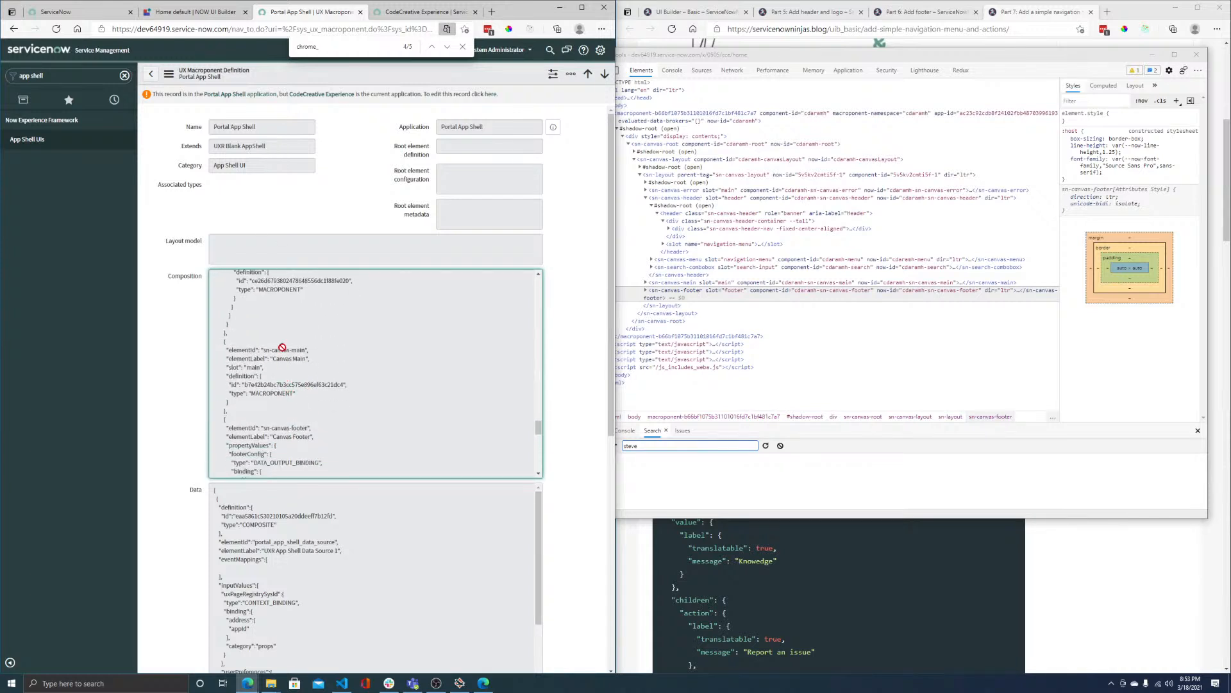
pyautogui.scroll(3, 282, 347)
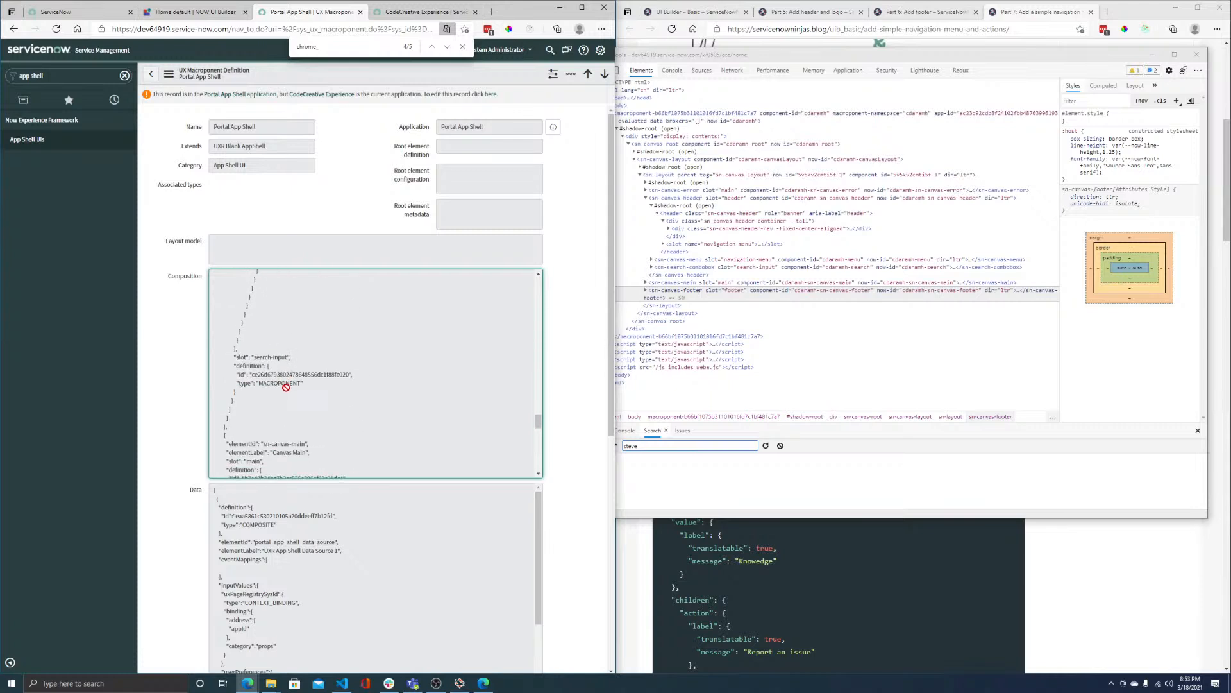
pyautogui.scroll(-1, 286, 387)
pyautogui.moveTo(261, 414); pyautogui.dragTo(305, 415)
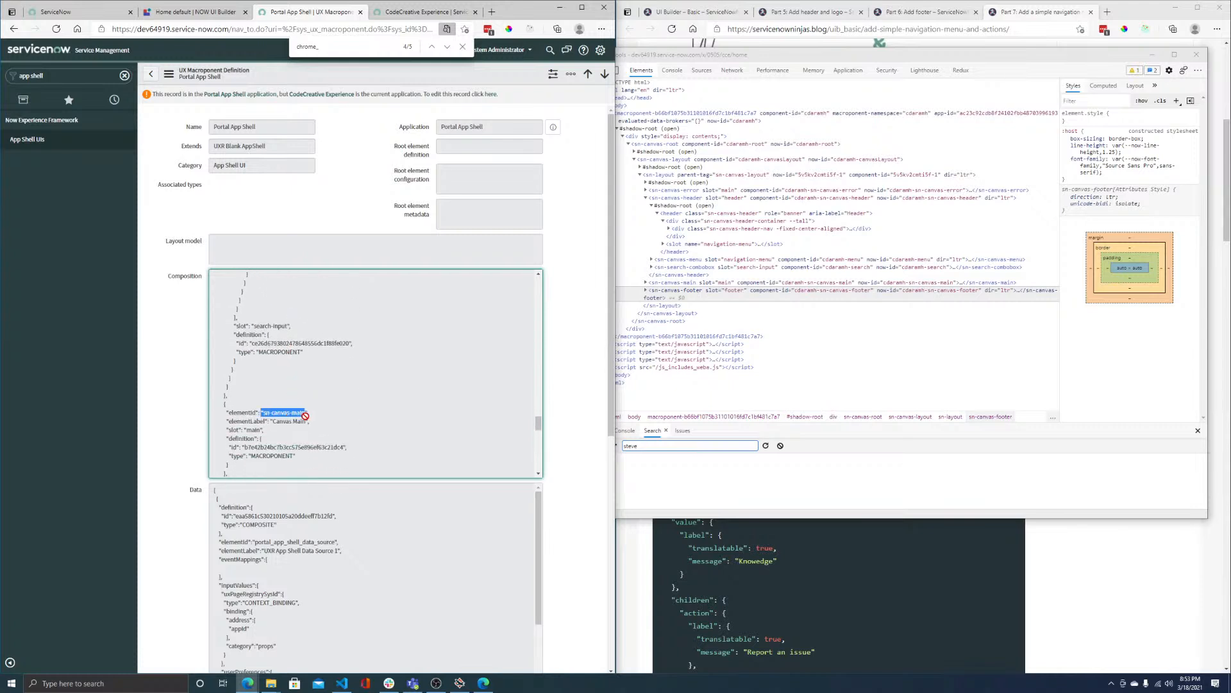
pyautogui.click(680, 260)
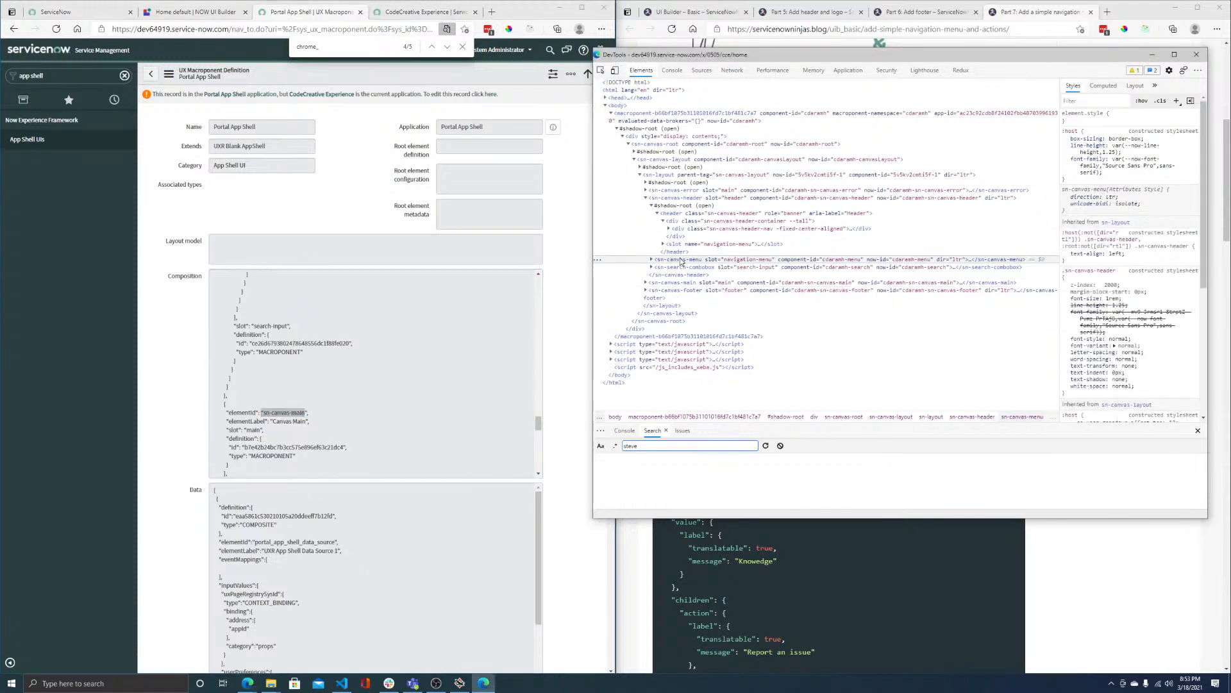
pyautogui.click(647, 199)
pyautogui.click(667, 215)
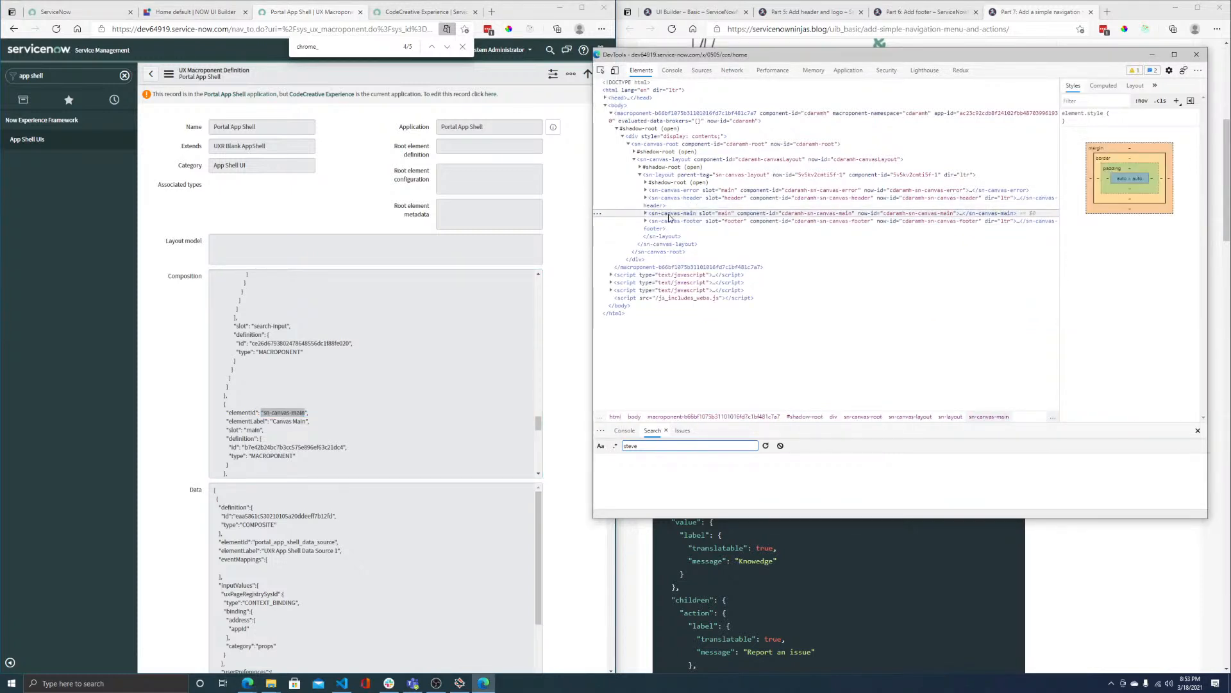
# - Examine the definition id and type of the Canvas Main element in the Composition
pyautogui.doubleClick(266, 448)
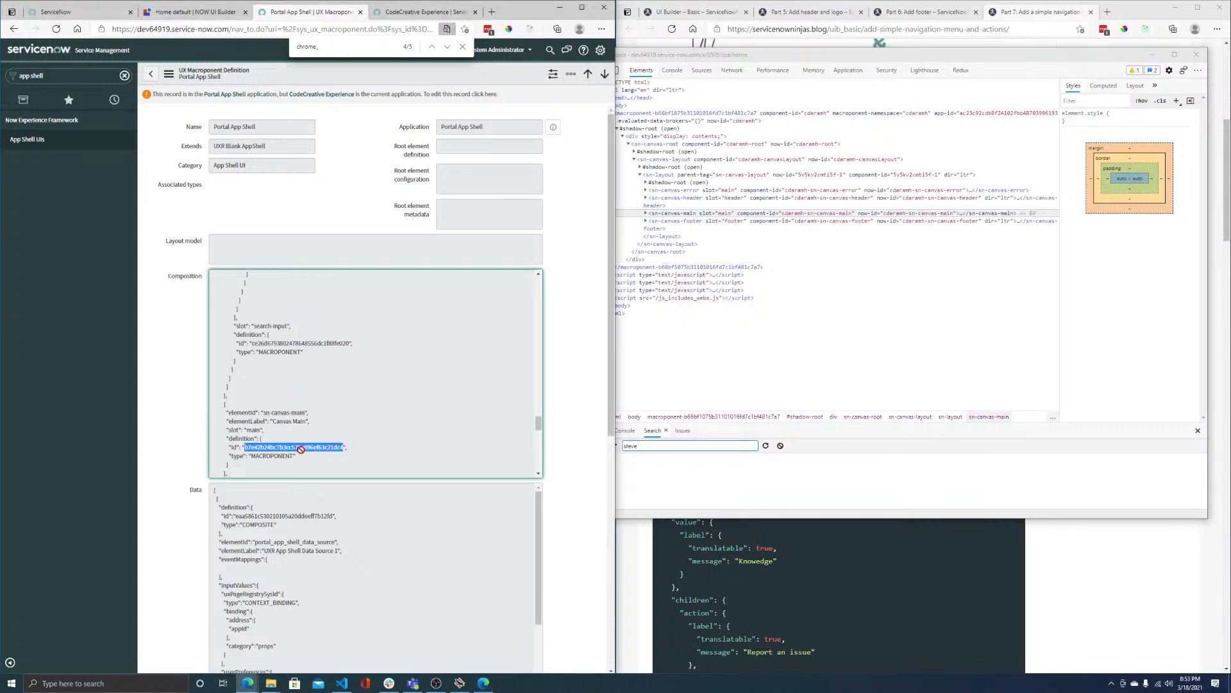
pyautogui.doubleClick(275, 456)
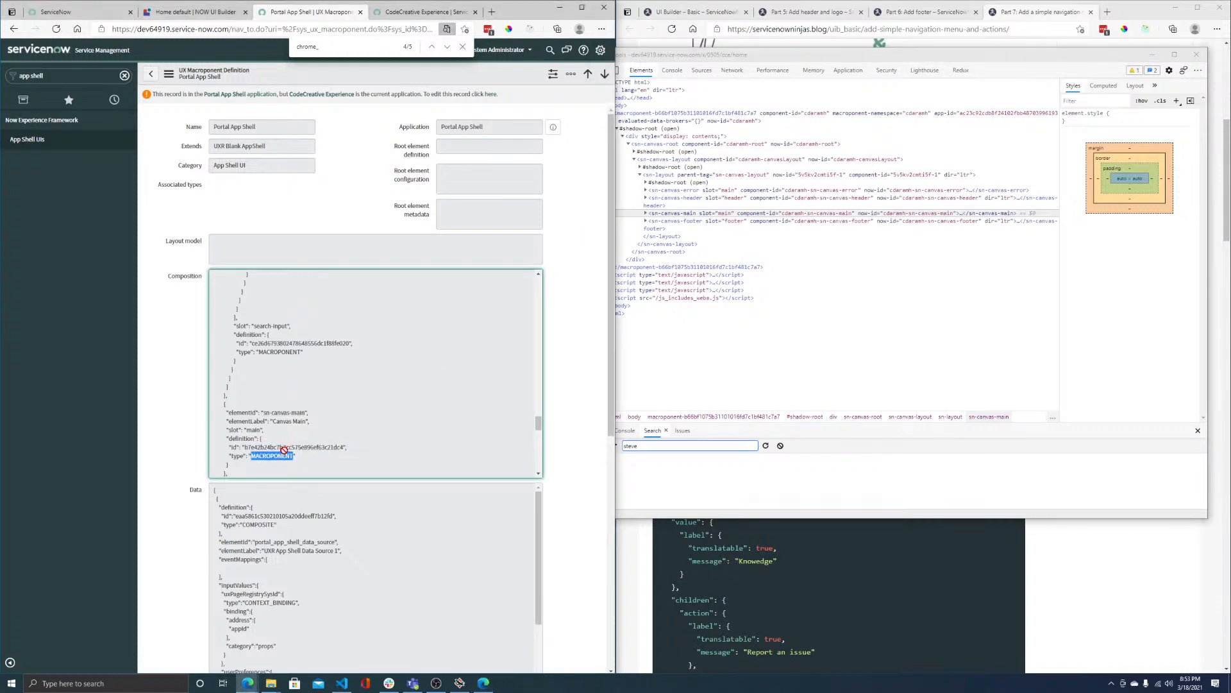
pyautogui.doubleClick(287, 448)
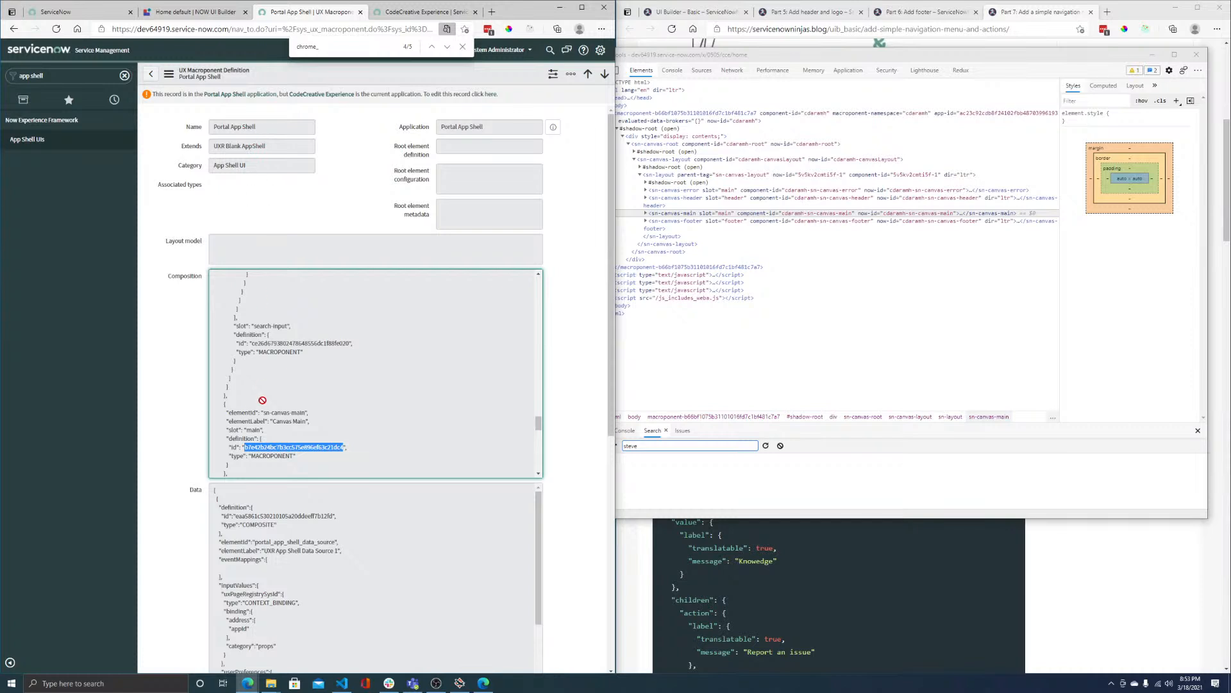
pyautogui.moveTo(237, 292); pyautogui.dragTo(304, 465)
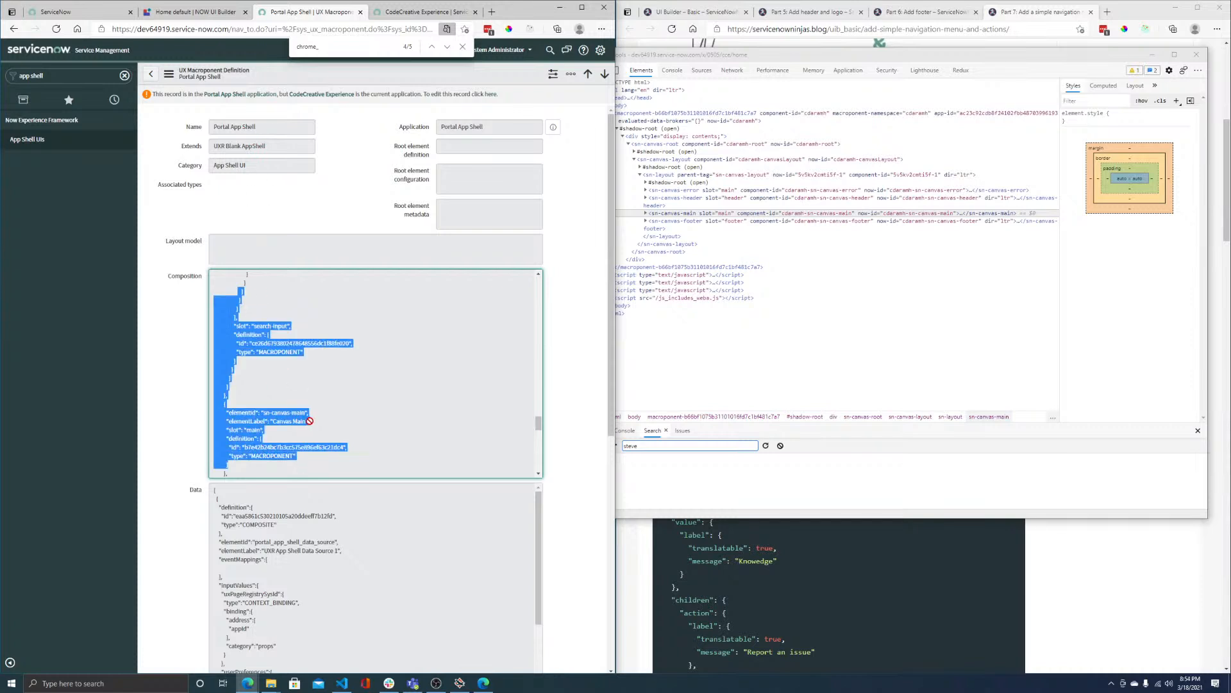
pyautogui.click(310, 422)
pyautogui.tripleClick(291, 447)
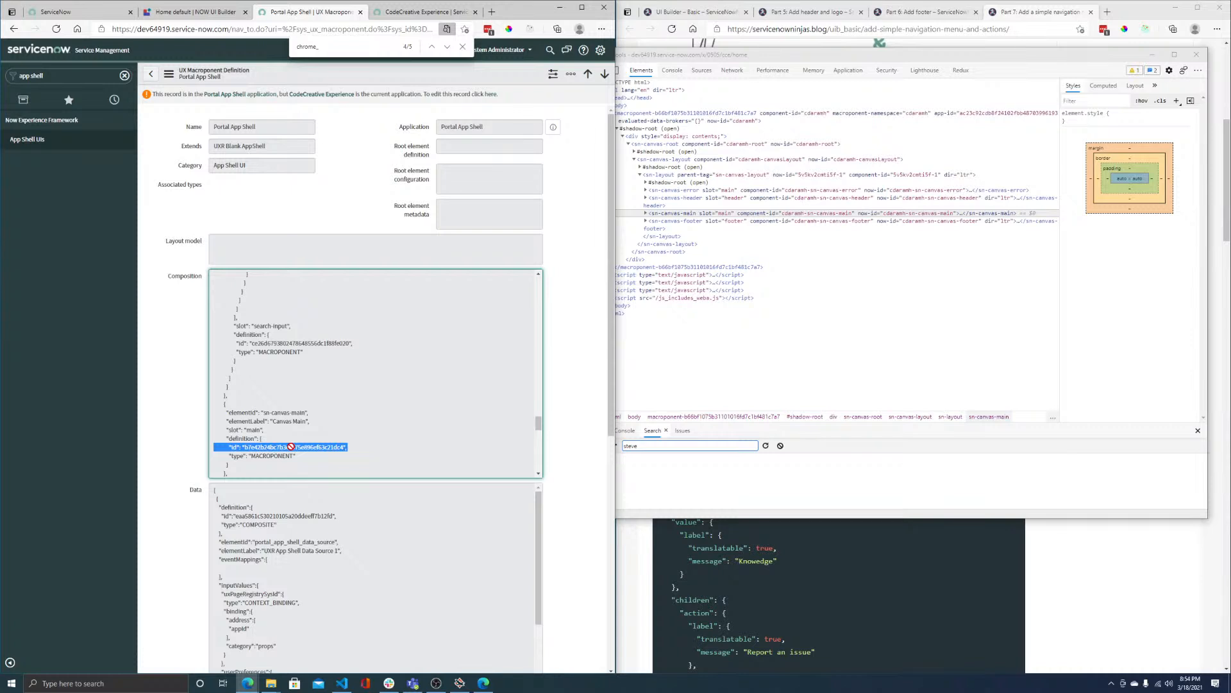
pyautogui.click(291, 446)
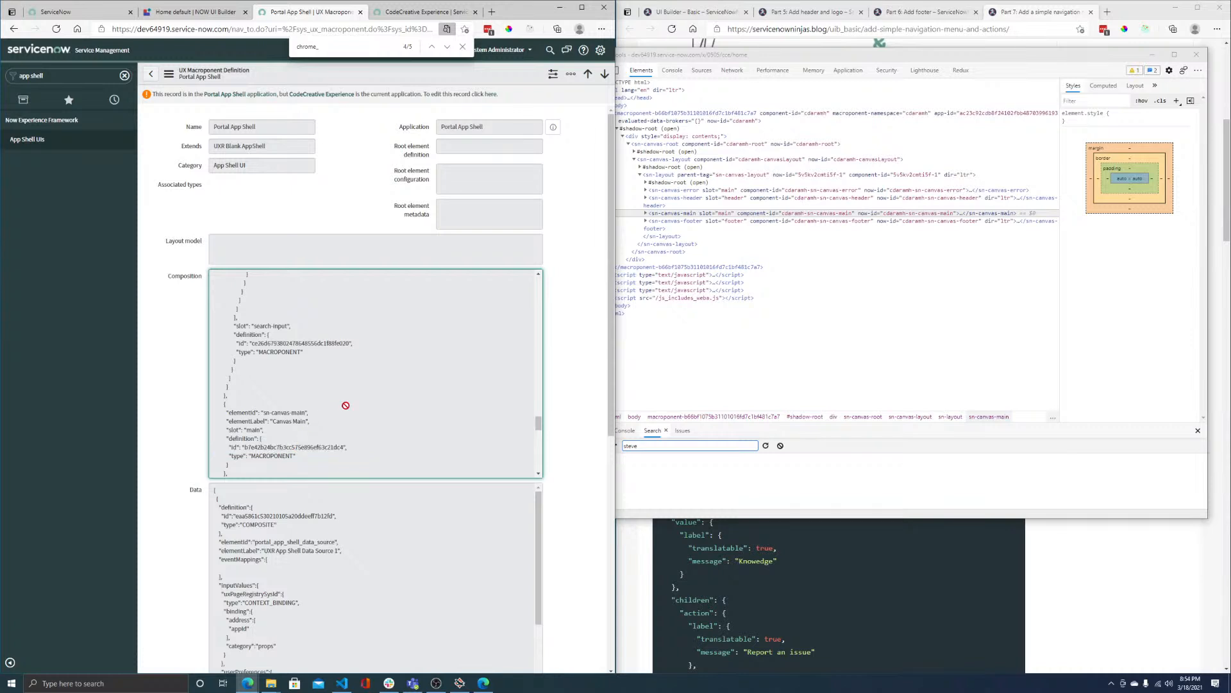
# - Leave the app shell record, filter the navigator for "experience" and open the Experiences list
pyautogui.click(151, 74)
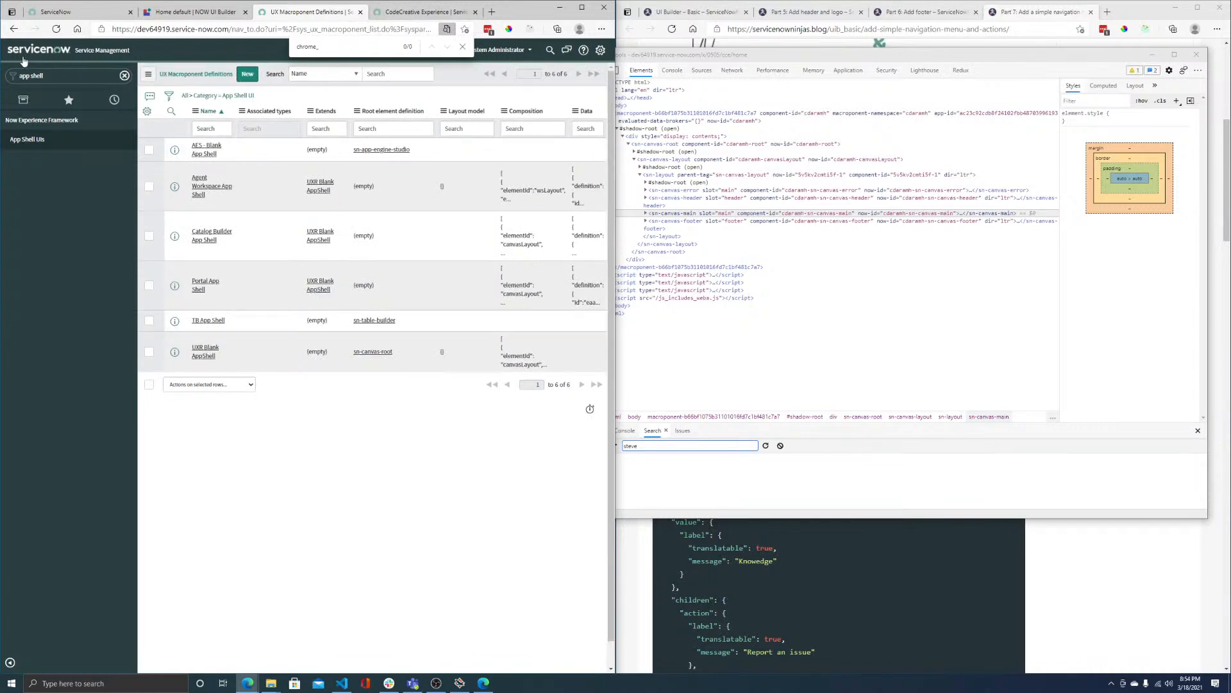
pyautogui.click(57, 75)
pyautogui.write('experience')
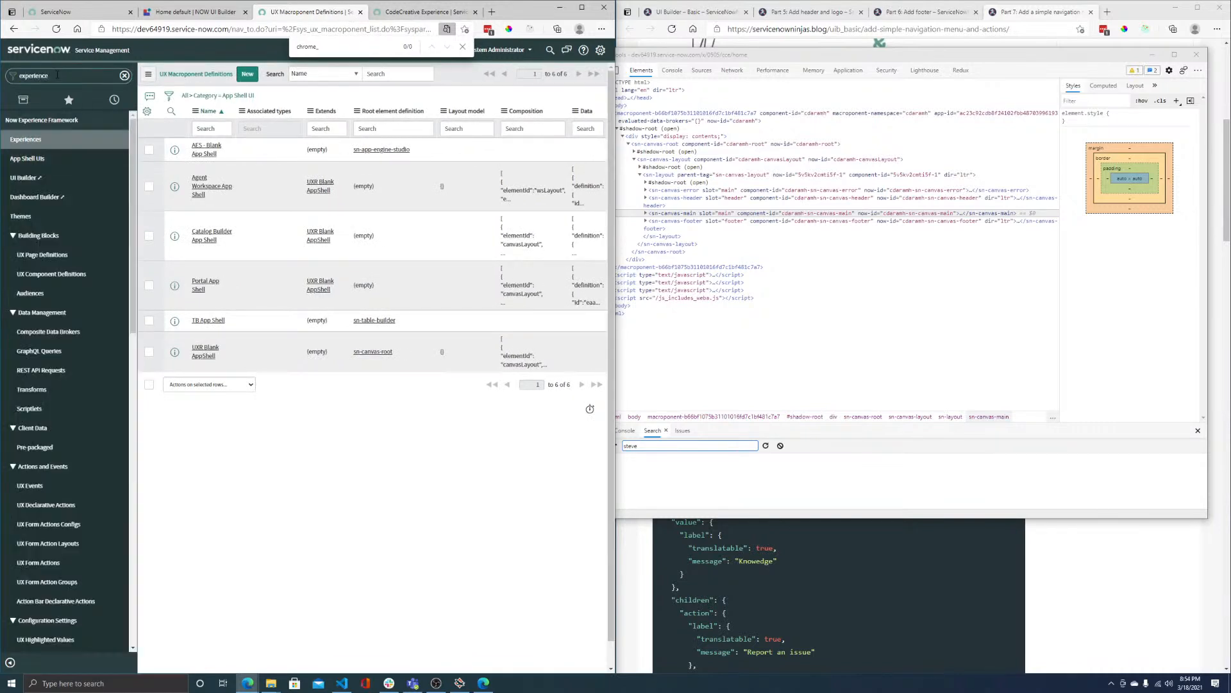
pyautogui.click(50, 143)
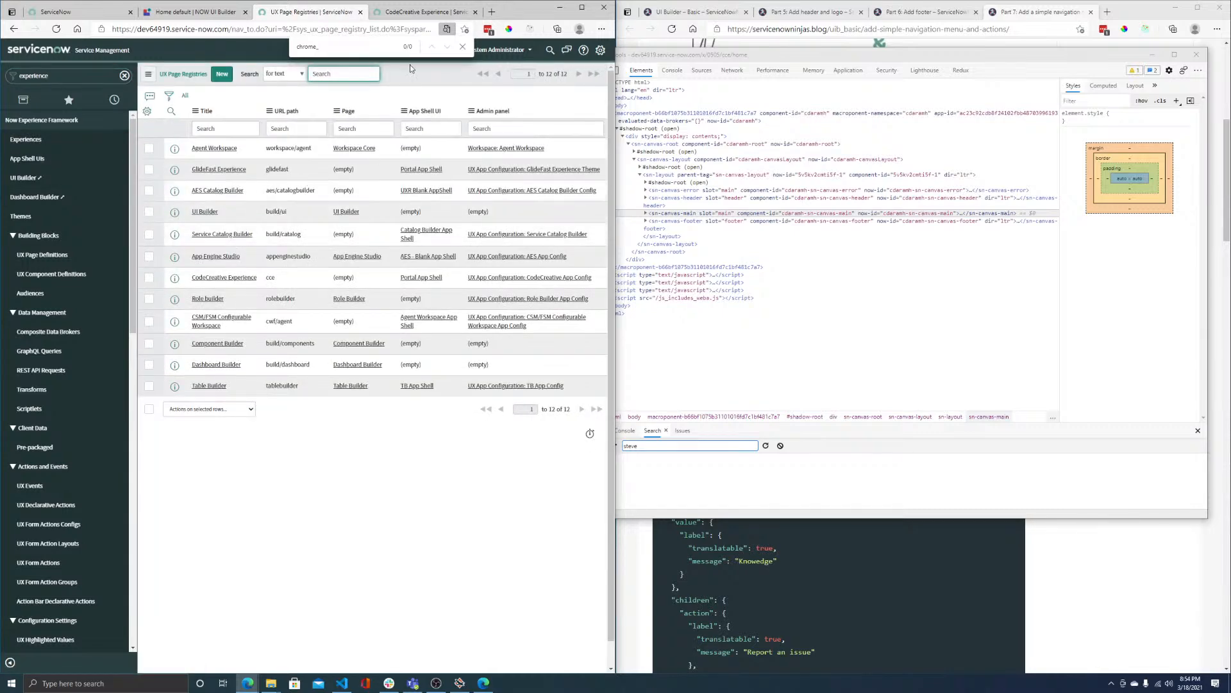
# - Return to the CodeCreative Experience home page and view the categories and actions in its Knowedge menu
pyautogui.click(414, 12)
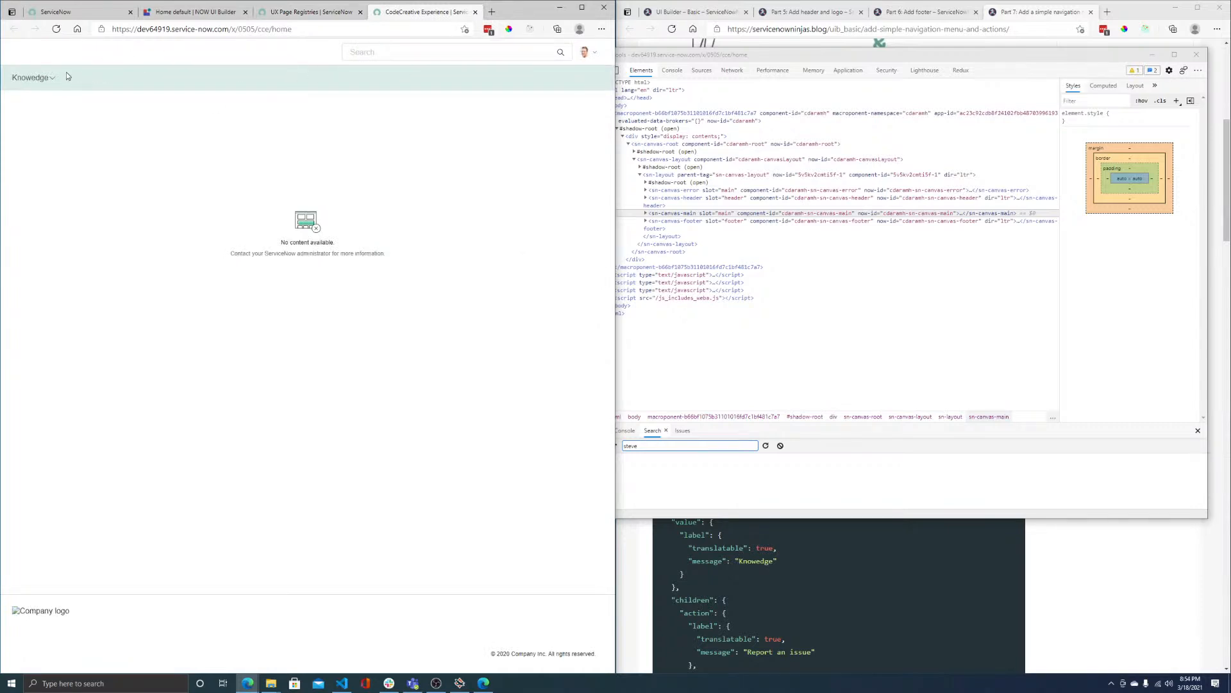
pyautogui.click(33, 77)
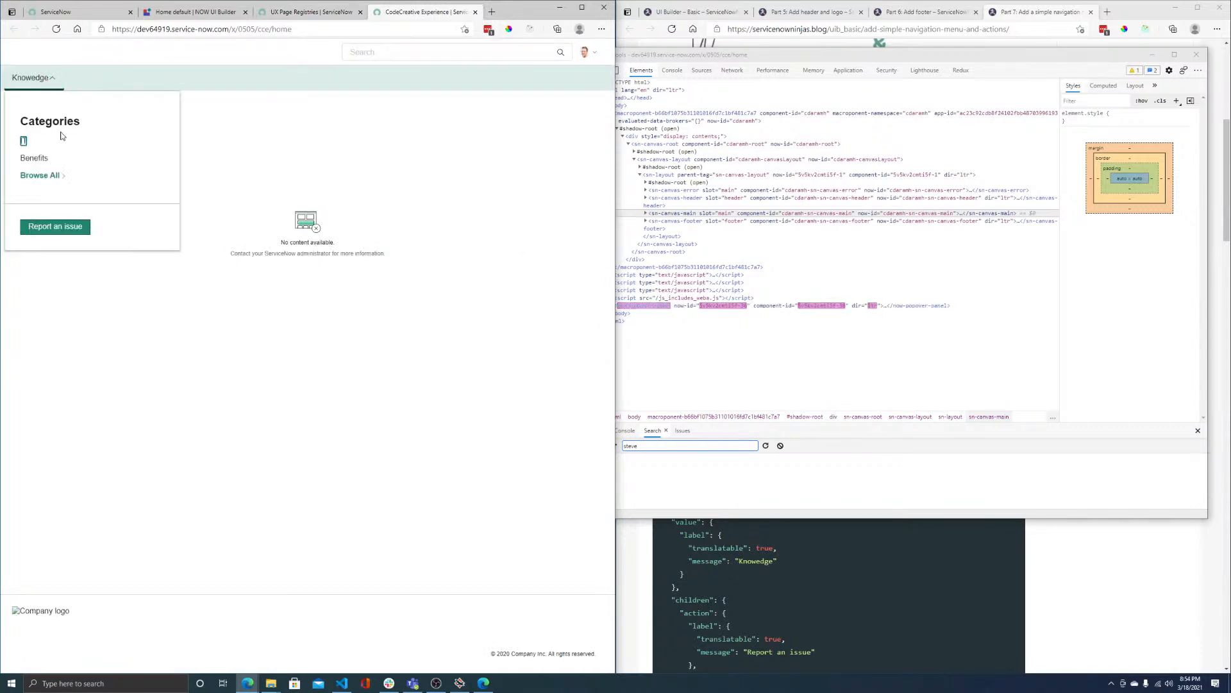
pyautogui.click(216, 159)
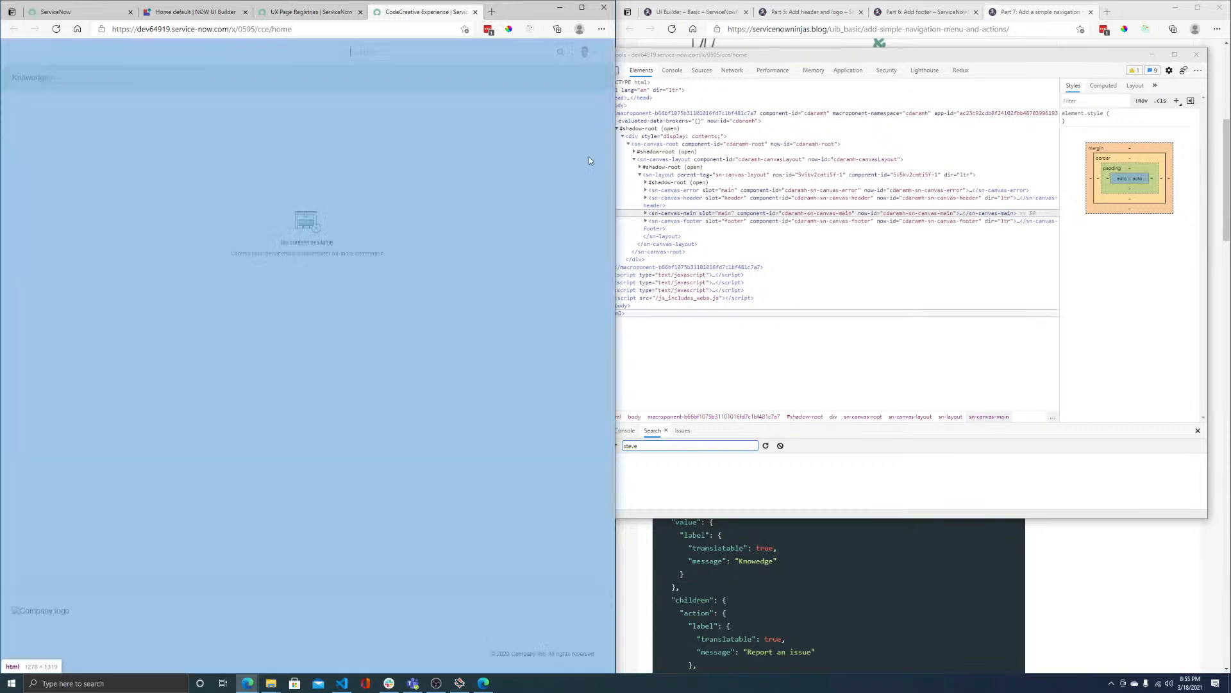
# - Open the CodeCreative Experience record from the UX Page Registries list and open its chrome_header page property
pyautogui.click(302, 19)
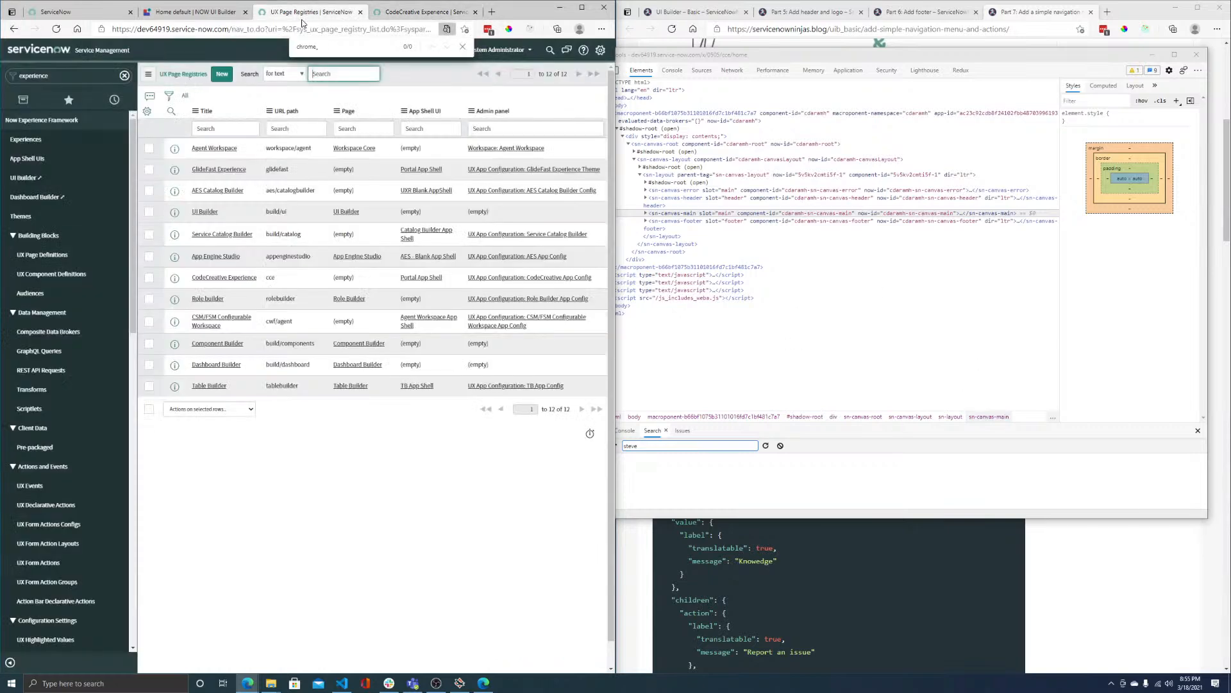
pyautogui.click(215, 280)
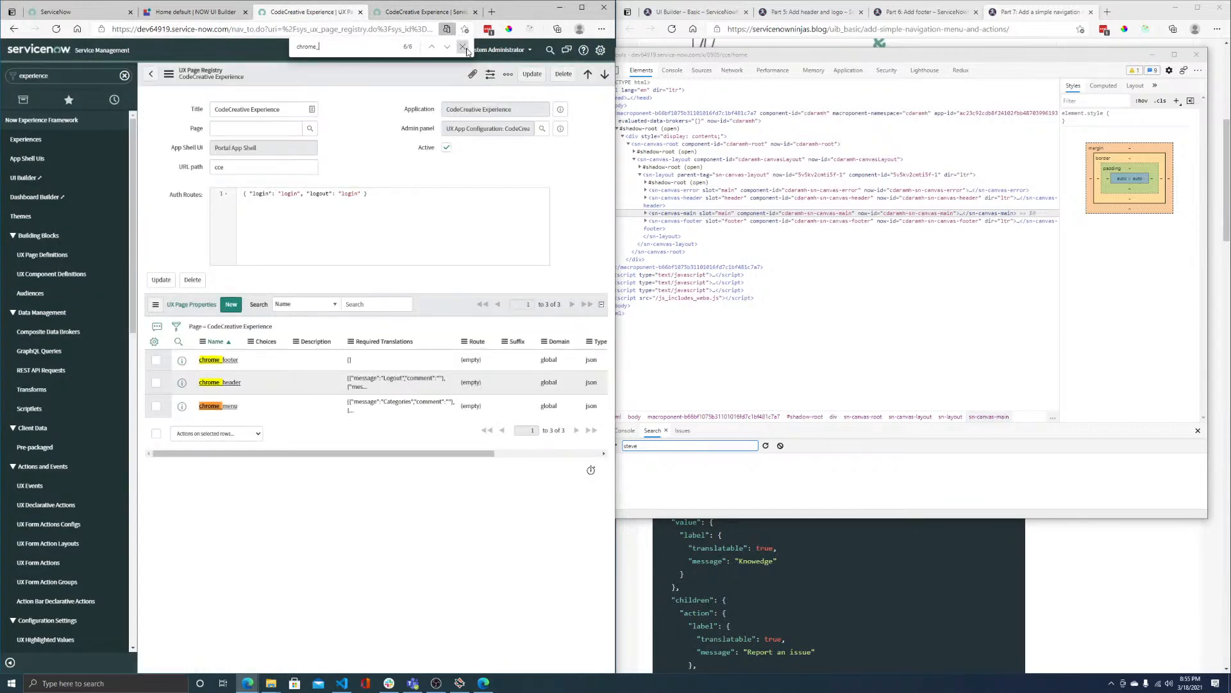
pyautogui.press('Escape')
pyautogui.click(238, 382)
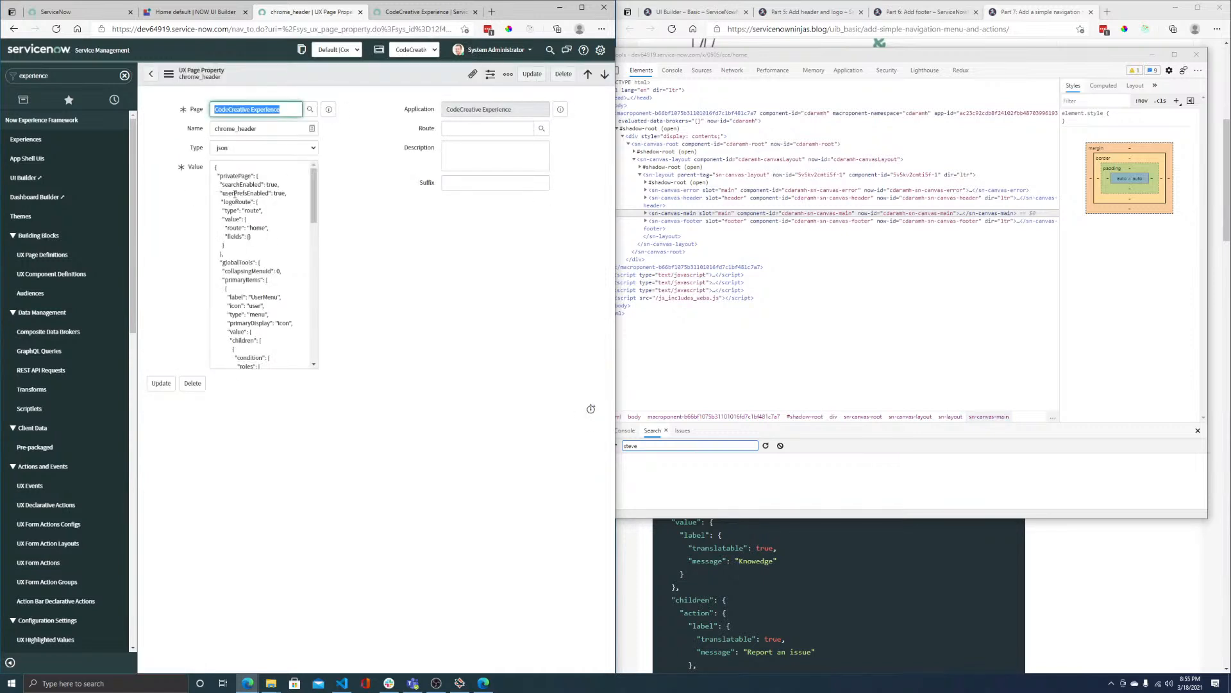
# - Set searchEnabled to false under privatePage in the chrome_header value, save the property and reload the portal home page
pyautogui.click(235, 194)
pyautogui.hotkey('ctrl', 'f')
pyautogui.write('search')
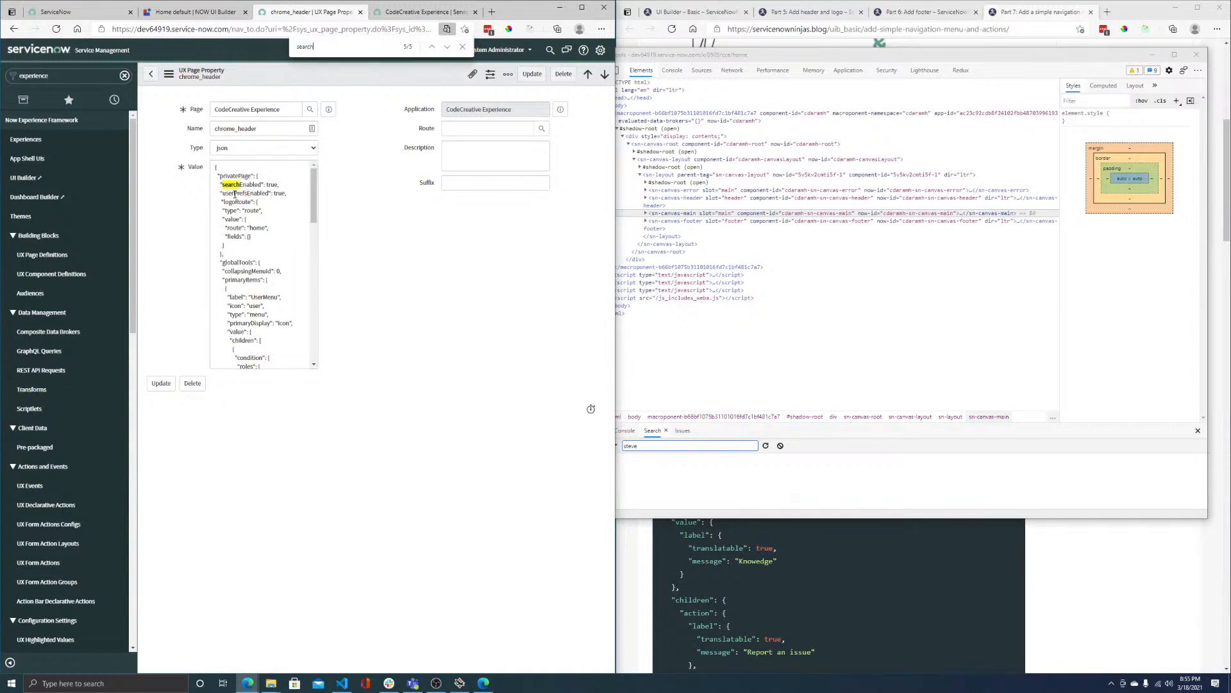
pyautogui.doubleClick(274, 185)
pyautogui.write('false')
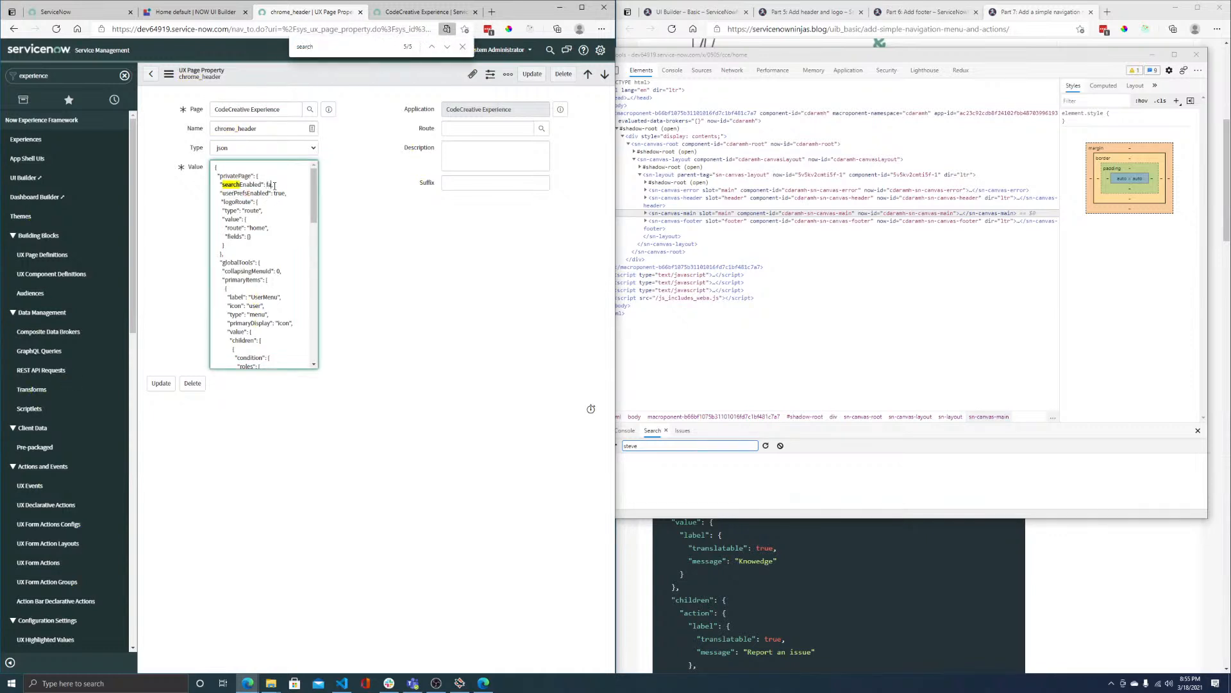
pyautogui.rightClick(281, 80)
pyautogui.click(299, 86)
pyautogui.click(423, 11)
pyautogui.click(57, 29)
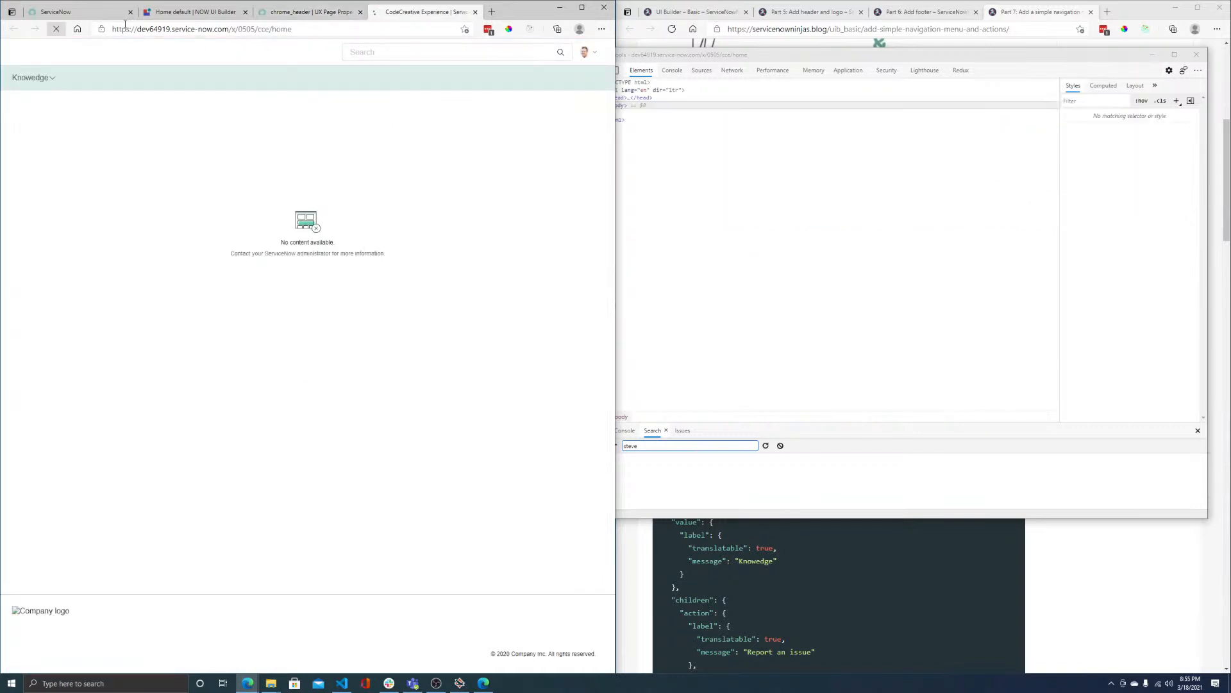
# - Set searchEnabled back to true in the chrome_header value, save the property and reload the portal home page
pyautogui.click(326, 15)
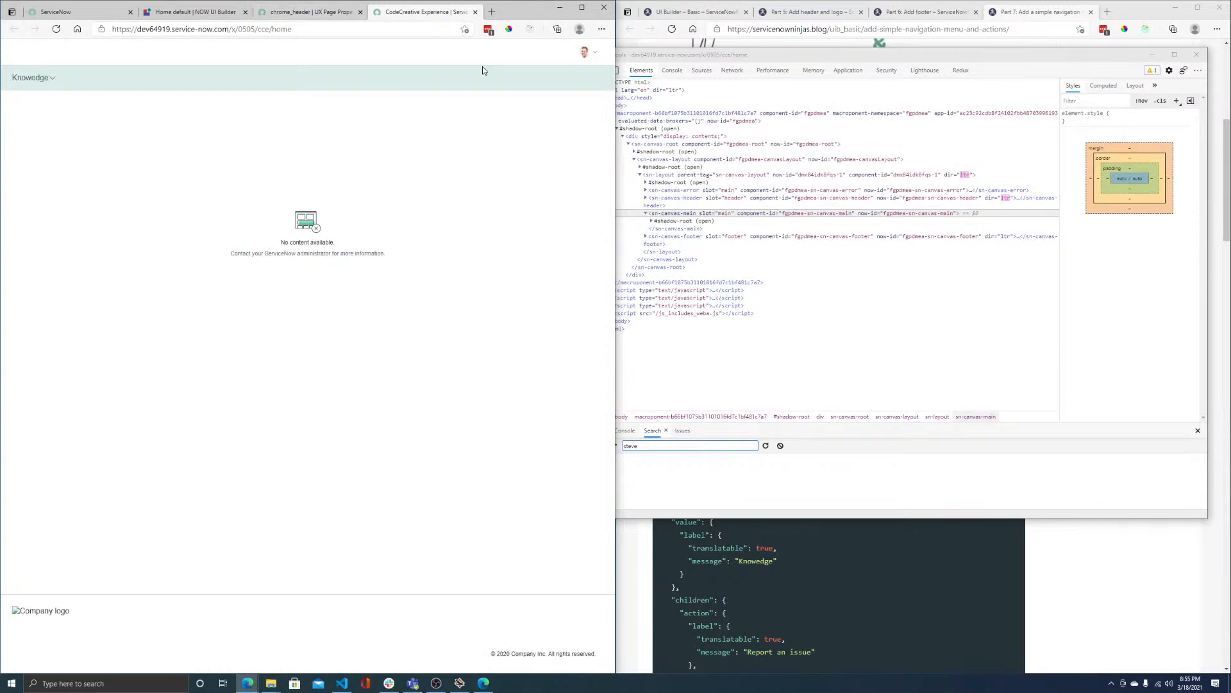
pyautogui.doubleClick(274, 185)
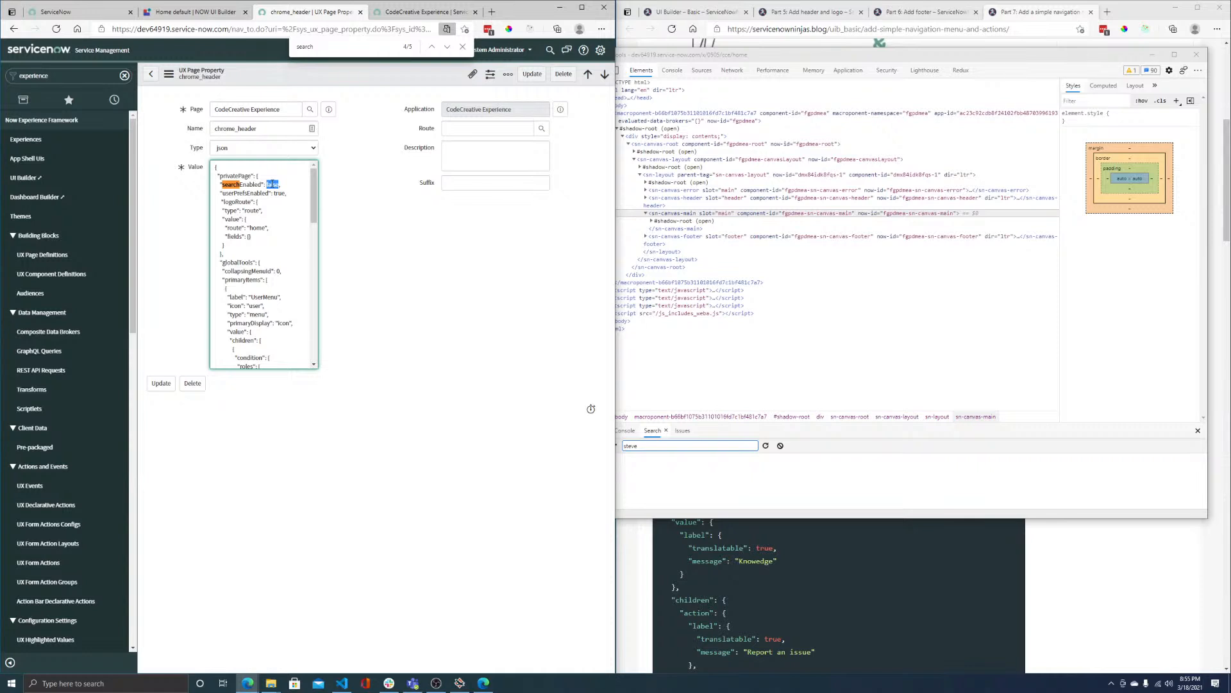
pyautogui.write('true')
pyautogui.rightClick(347, 75)
pyautogui.click(372, 84)
pyautogui.click(462, 47)
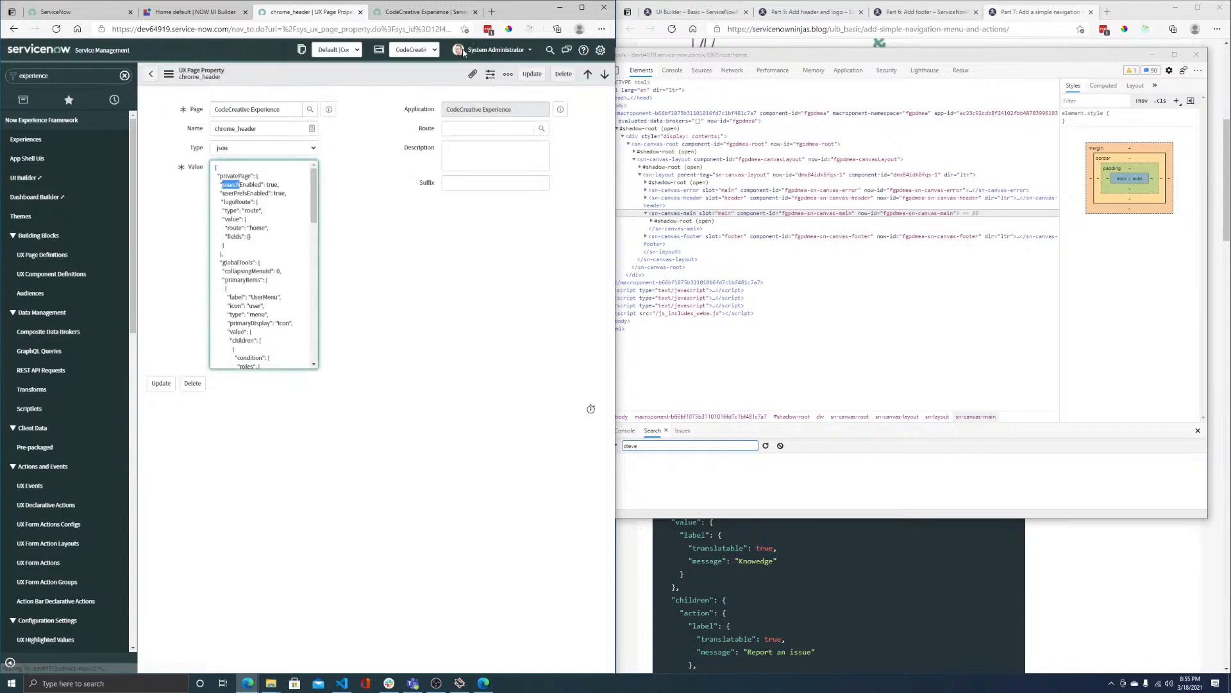
pyautogui.click(402, 256)
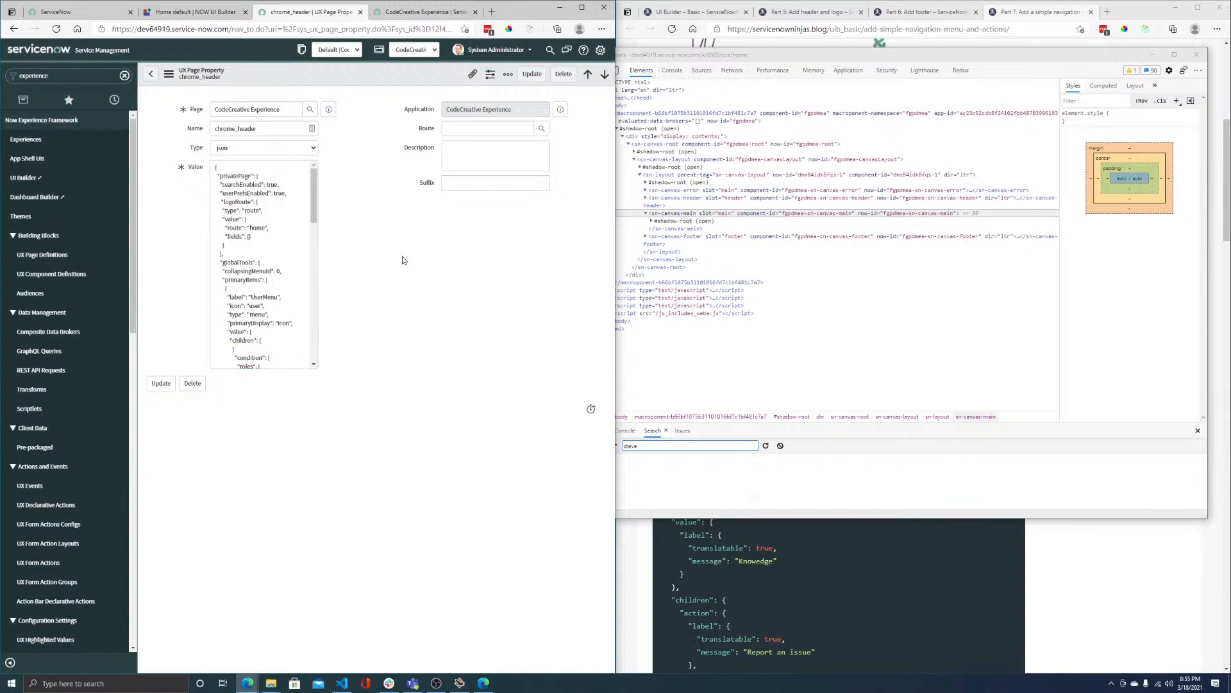
pyautogui.click(418, 12)
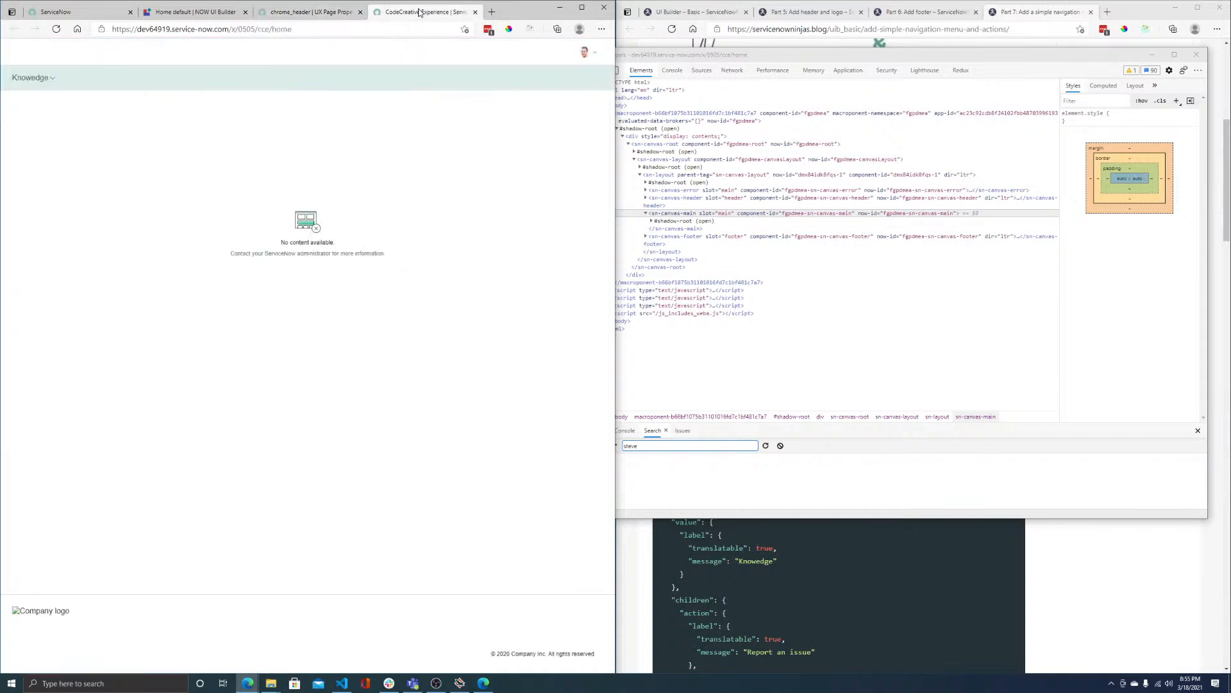
pyautogui.click(58, 30)
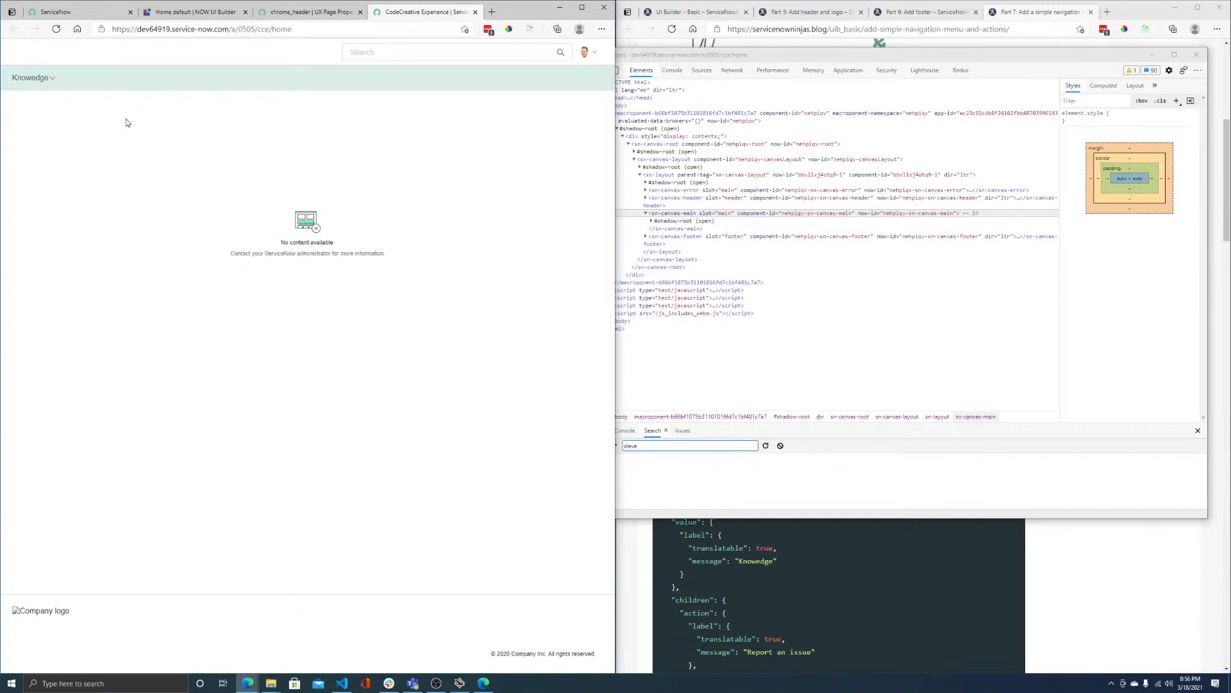
# - Go back to the CodeCreative Experience registry record and inspect the sn-canvas-root, sn-layout and sn-canvas-error elements in the developer tools
pyautogui.click(313, 13)
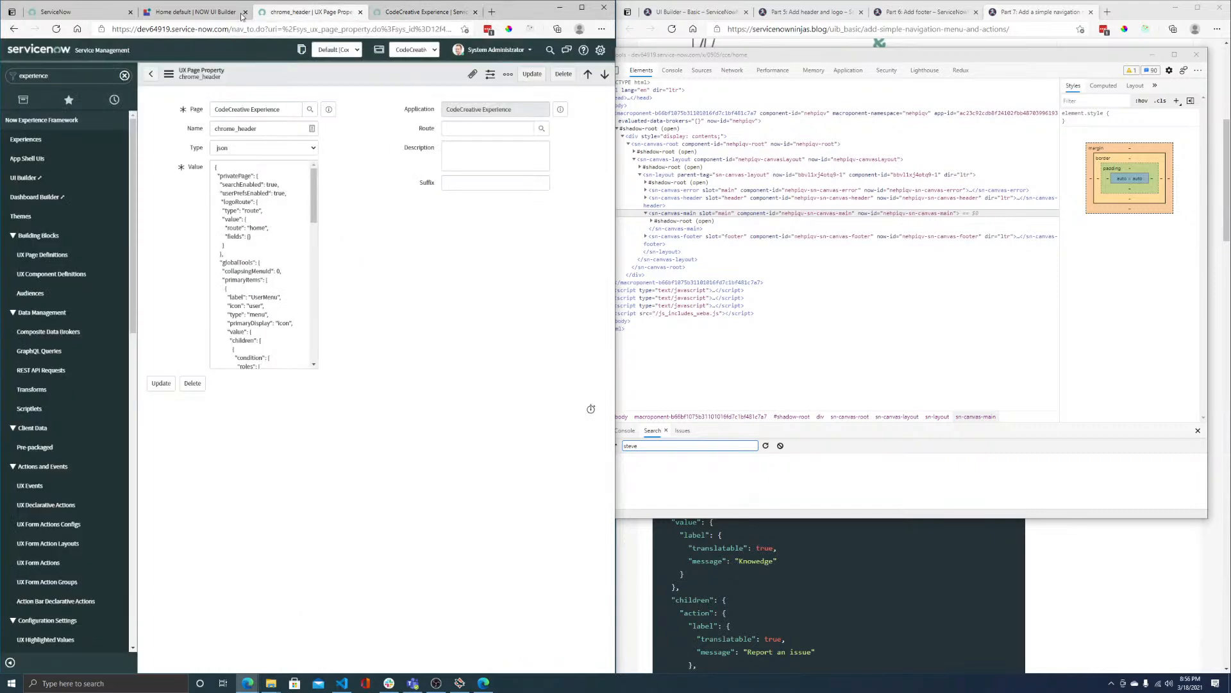
pyautogui.click(154, 74)
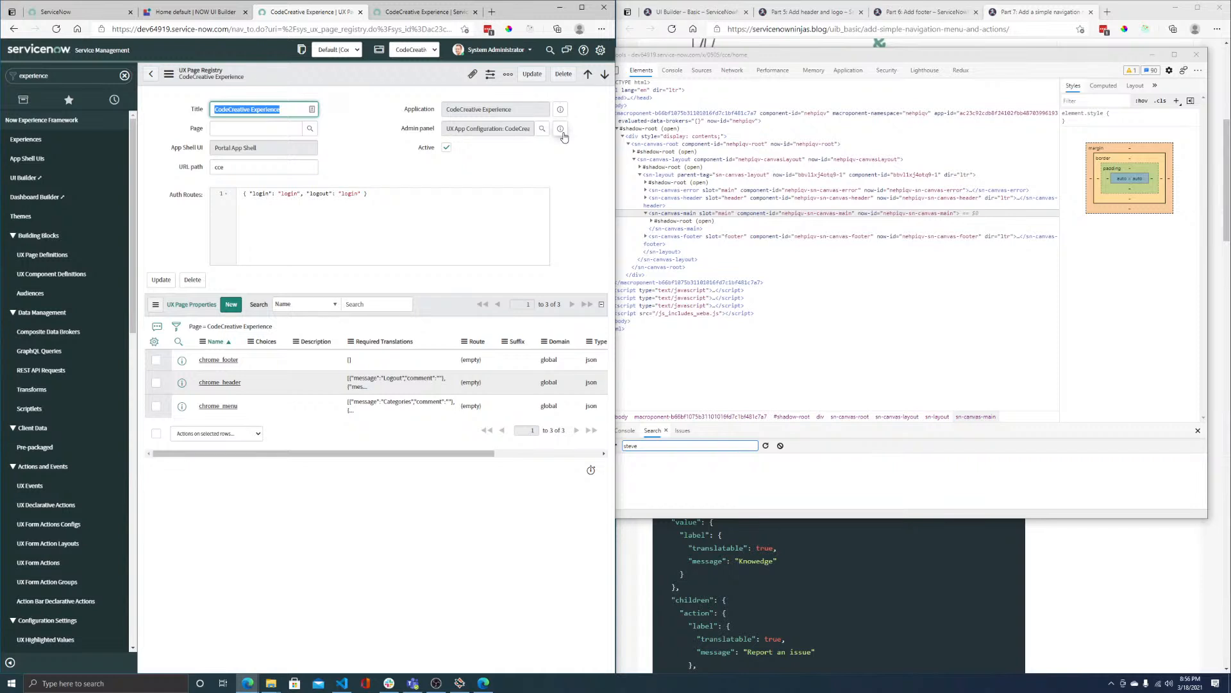
pyautogui.click(657, 146)
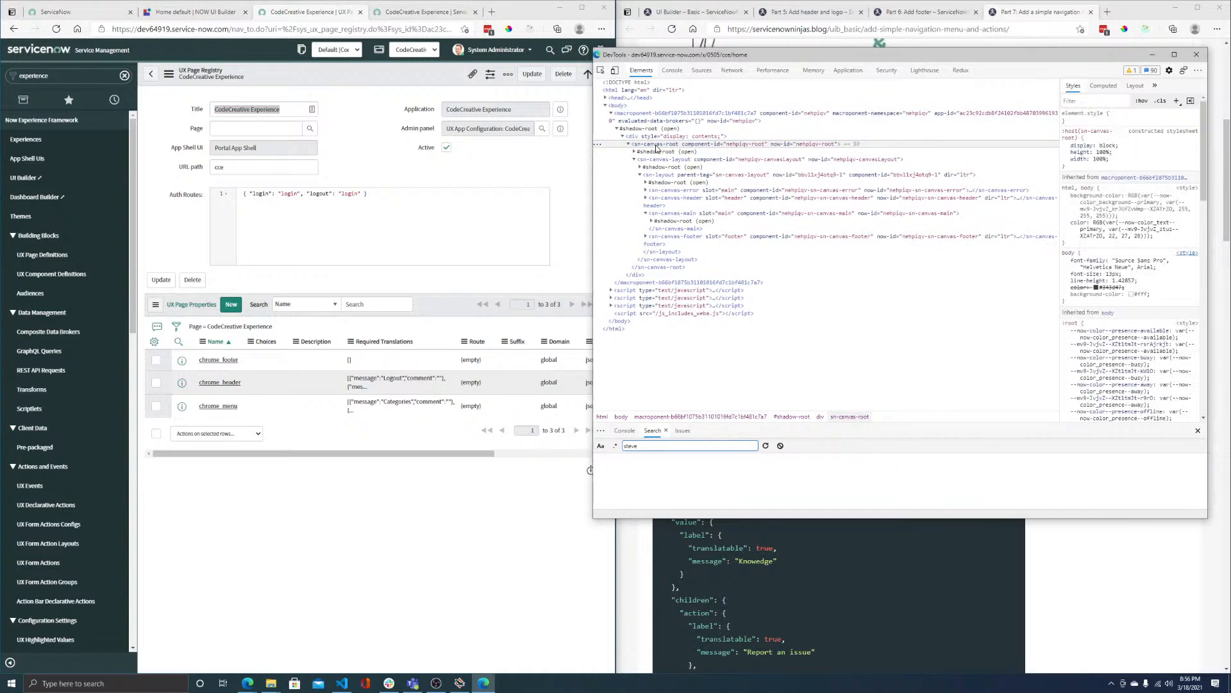
pyautogui.click(667, 175)
pyautogui.click(670, 190)
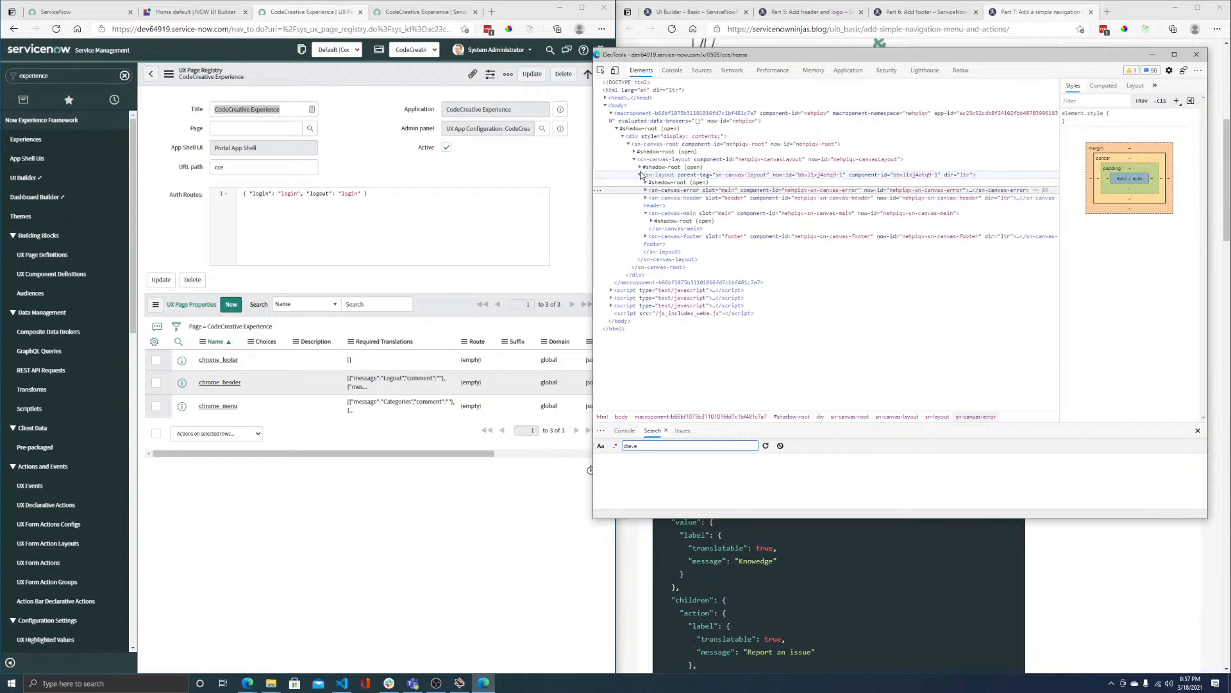
# - Examine how sn-layout, sn-canvas-layout and sn-canvas-root nest inside the page's macroponent element, collapsing sn-layout and the macroponent
pyautogui.click(640, 175)
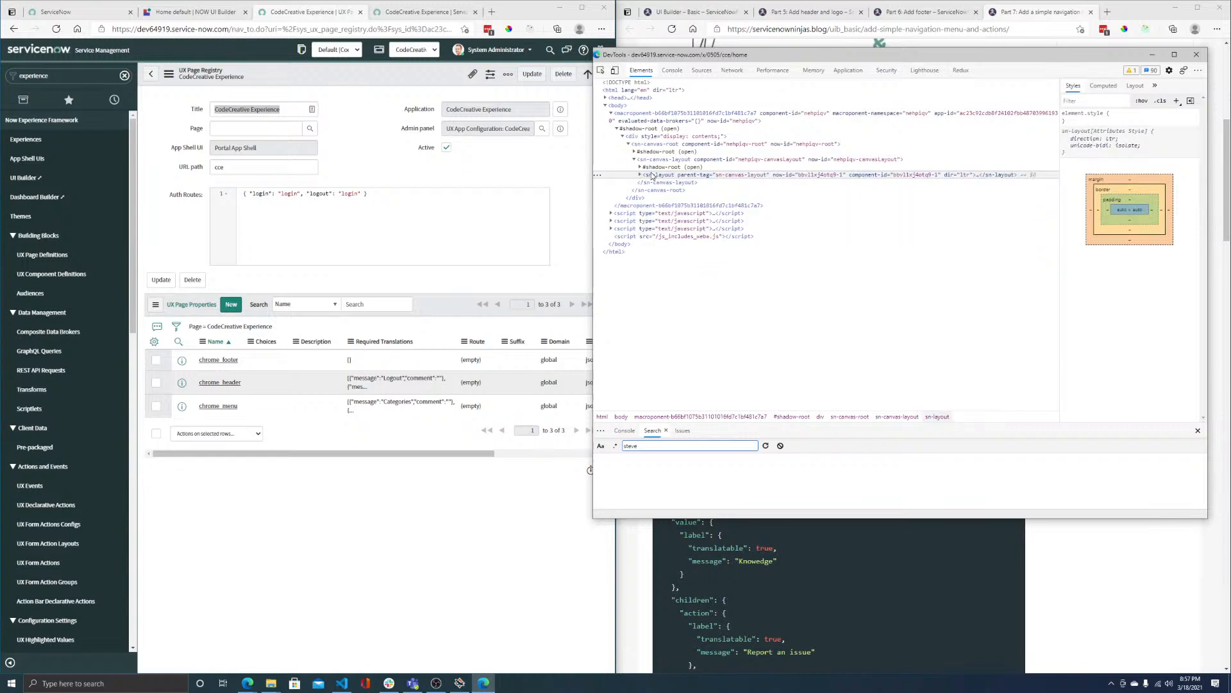
pyautogui.click(661, 152)
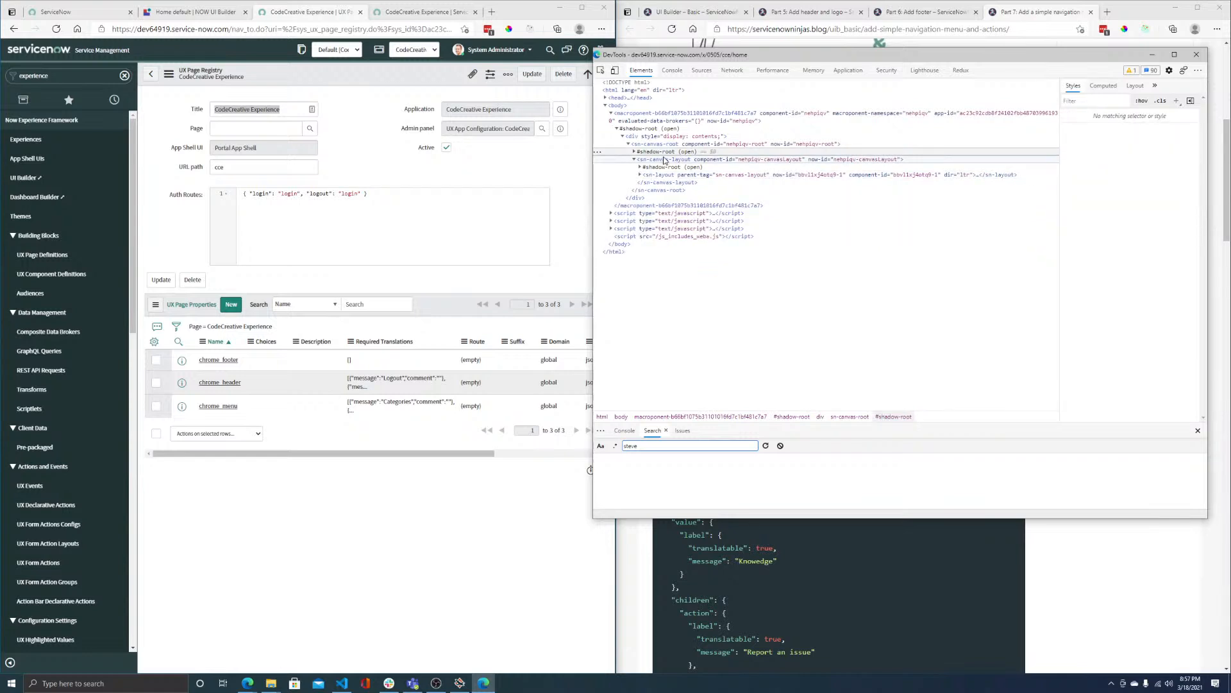
pyautogui.click(663, 160)
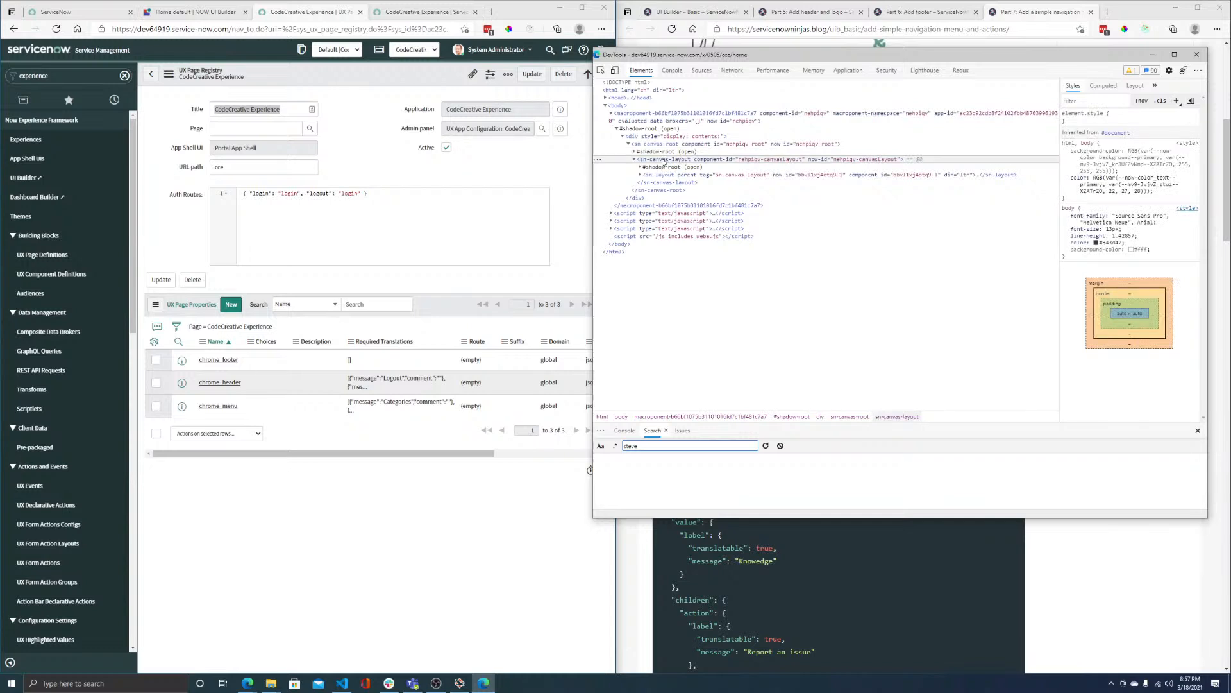
pyautogui.click(673, 144)
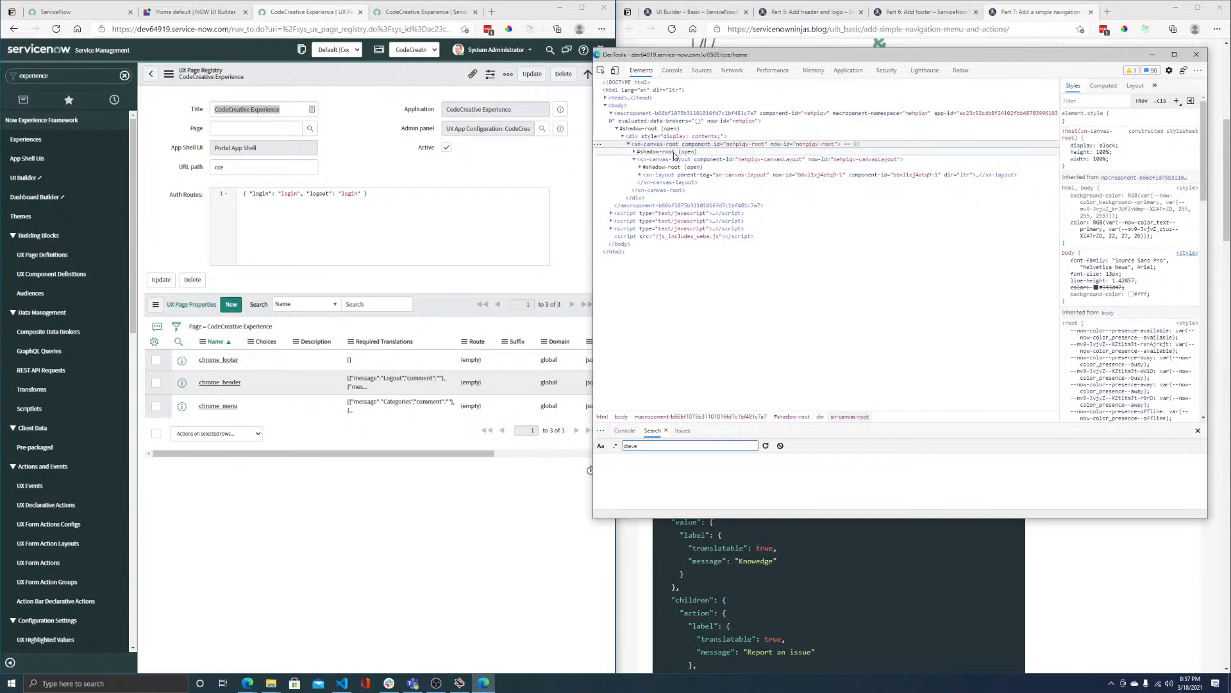
pyautogui.click(677, 161)
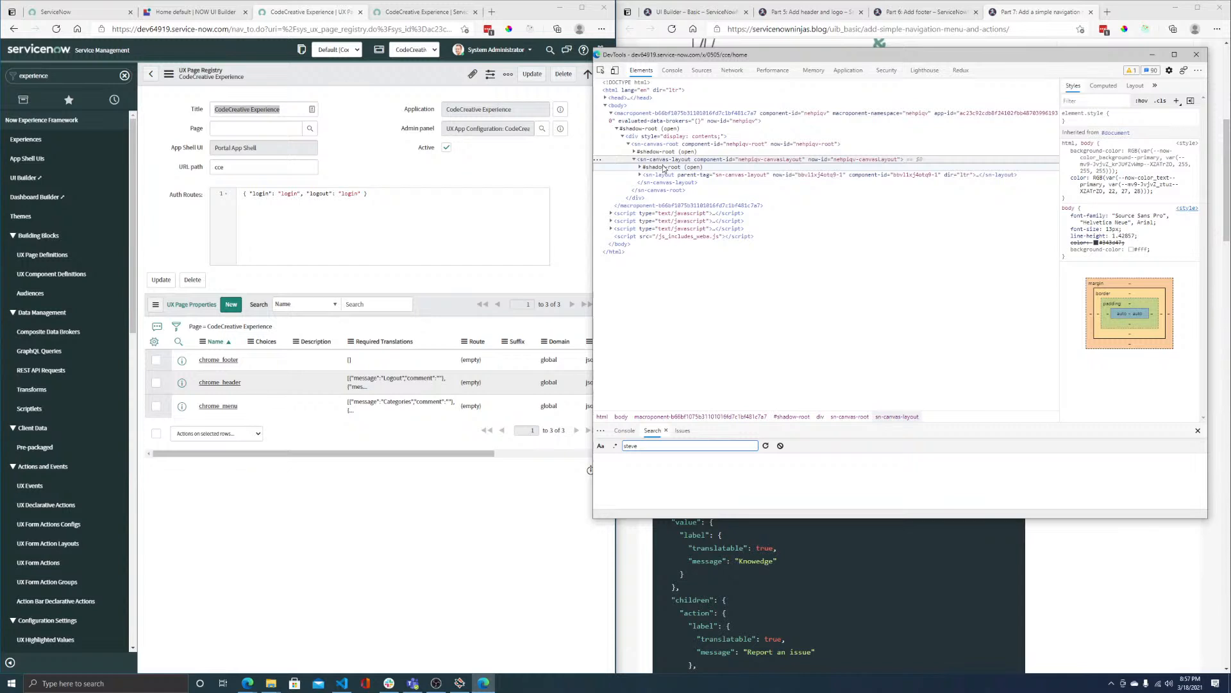
pyautogui.click(628, 121)
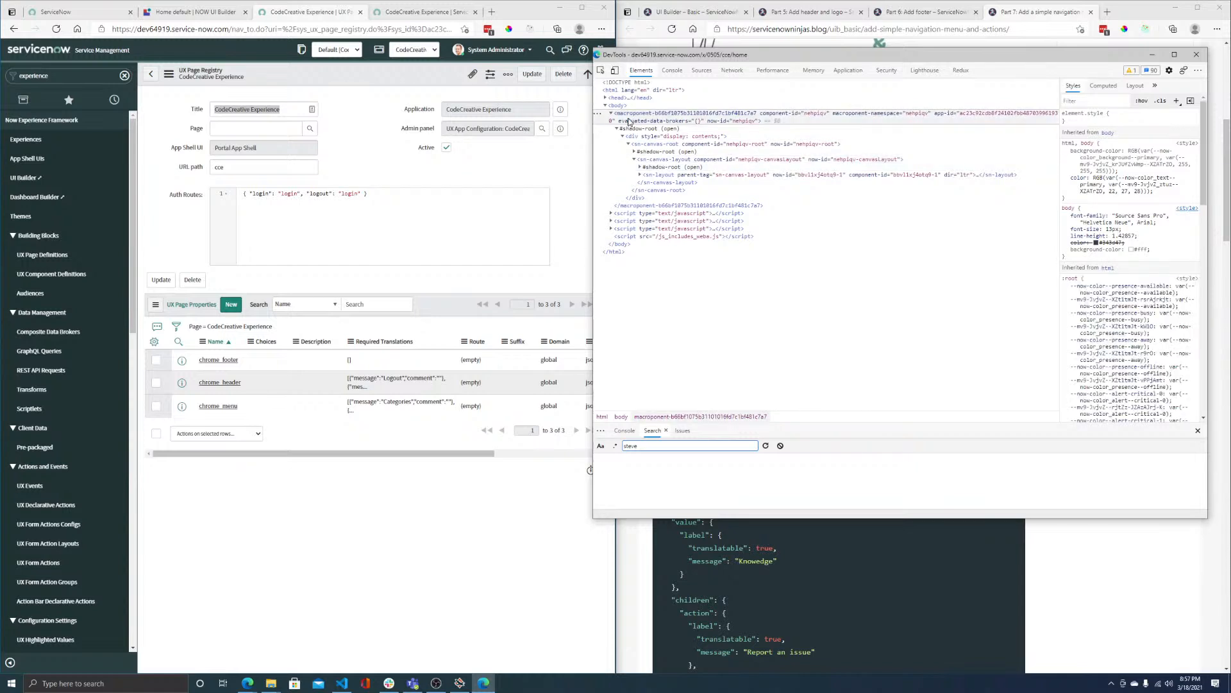
pyautogui.click(611, 113)
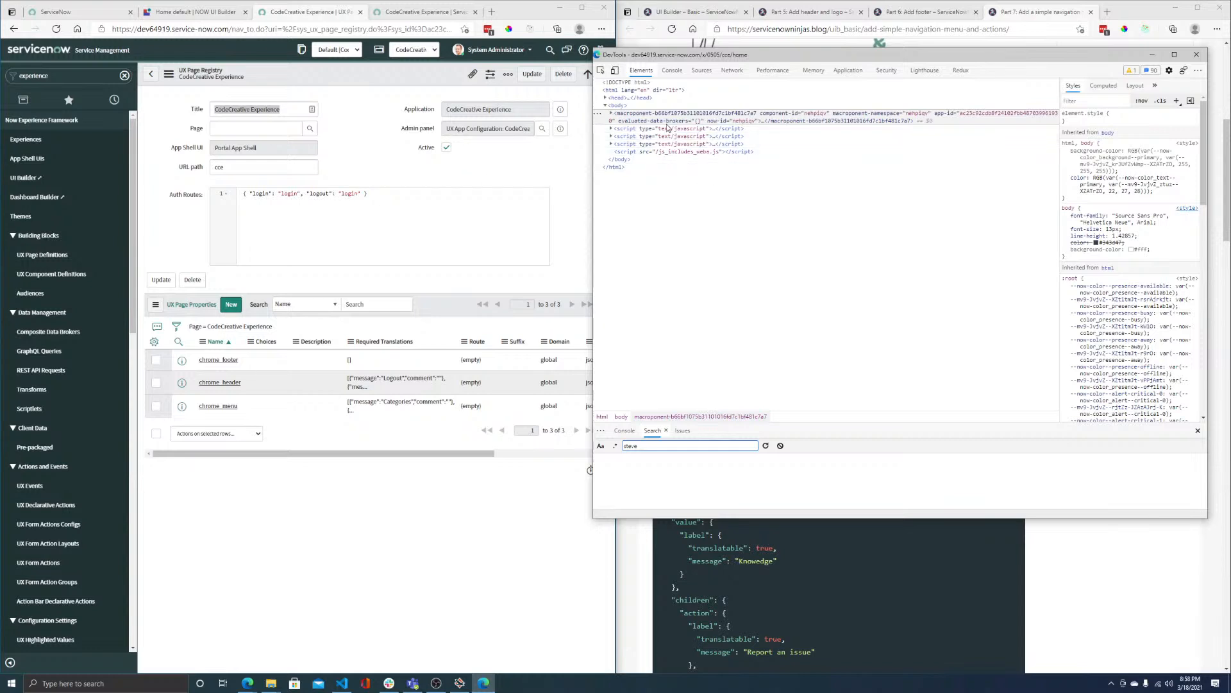
pyautogui.click(512, 283)
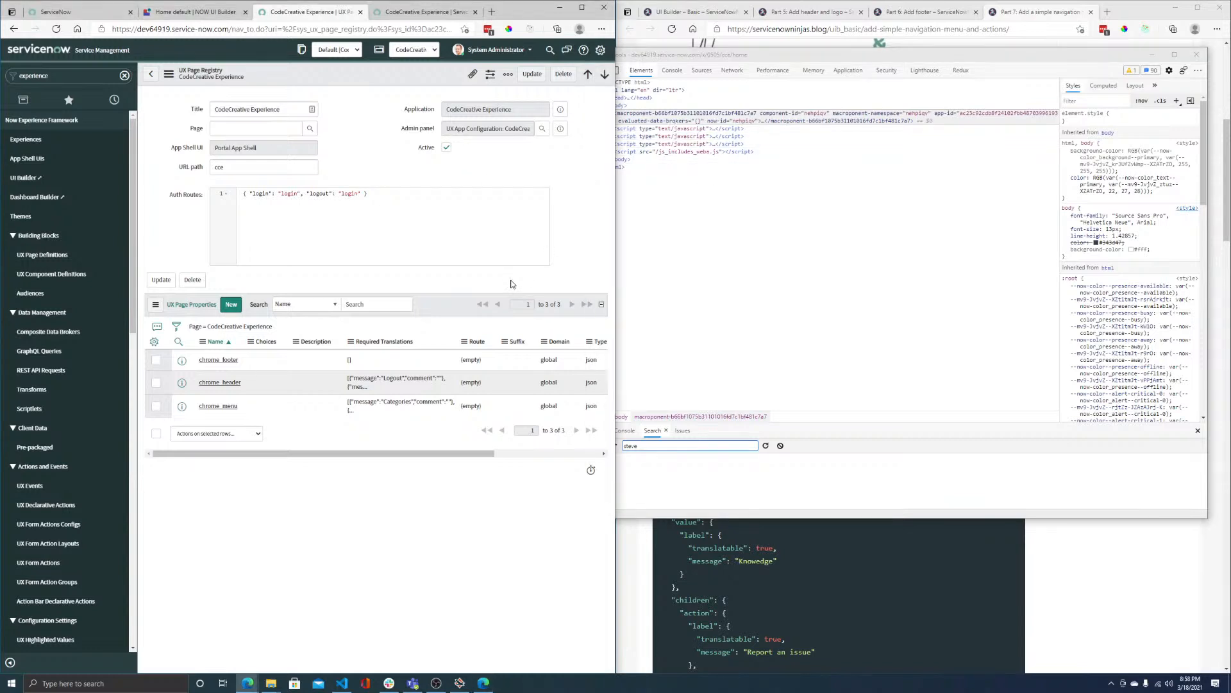
pyautogui.click(692, 206)
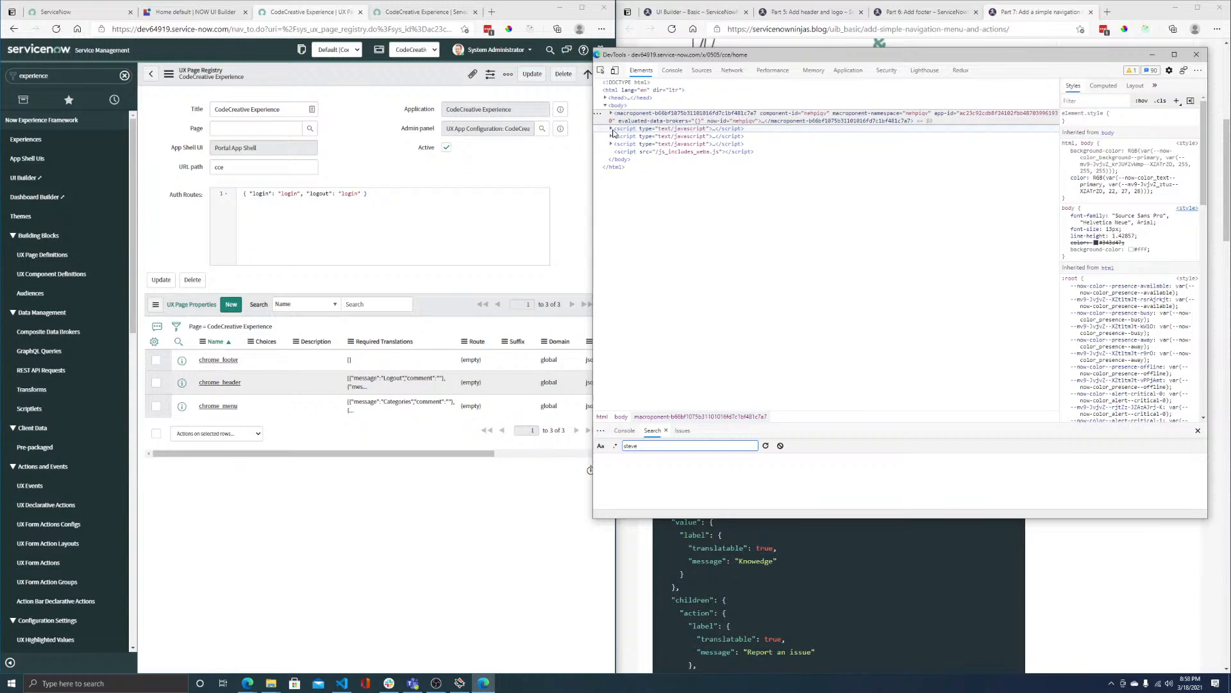
pyautogui.click(359, 173)
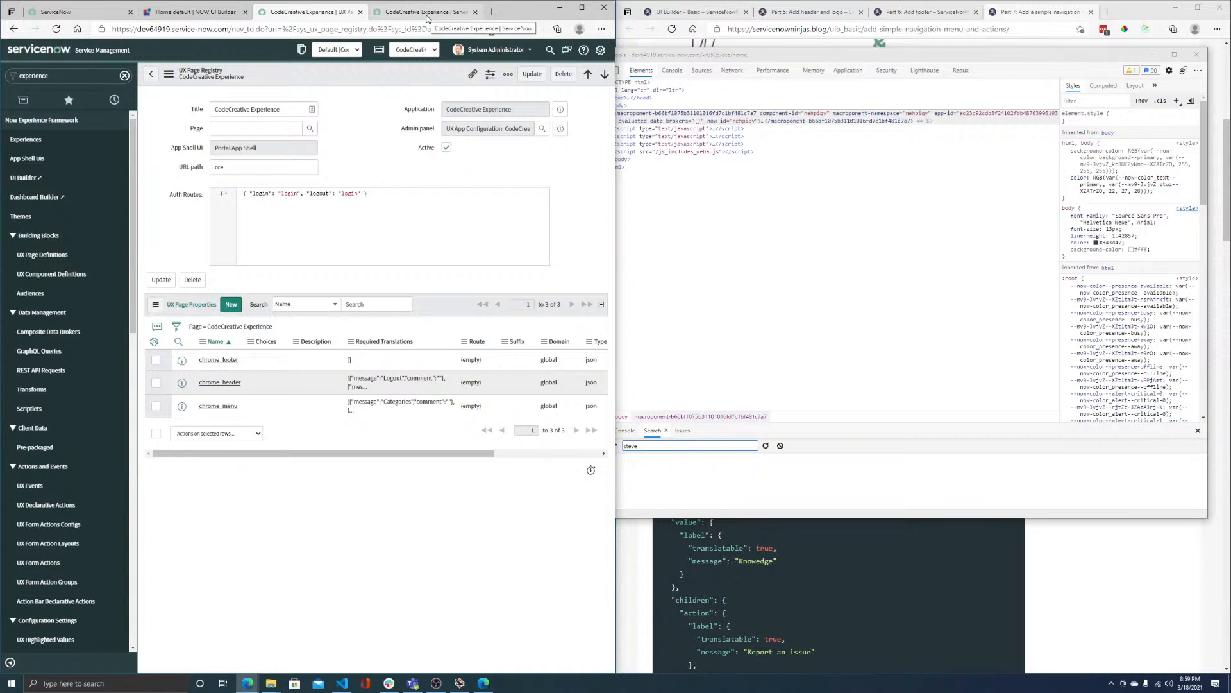
pyautogui.click(427, 13)
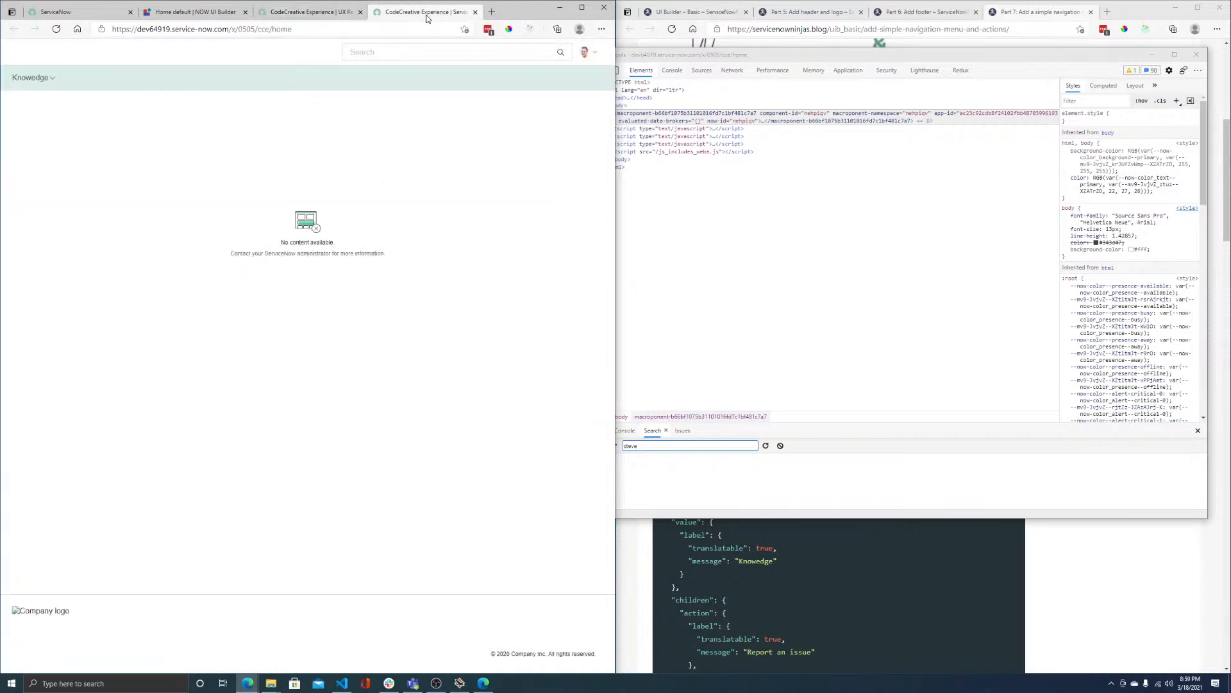
pyautogui.click(308, 11)
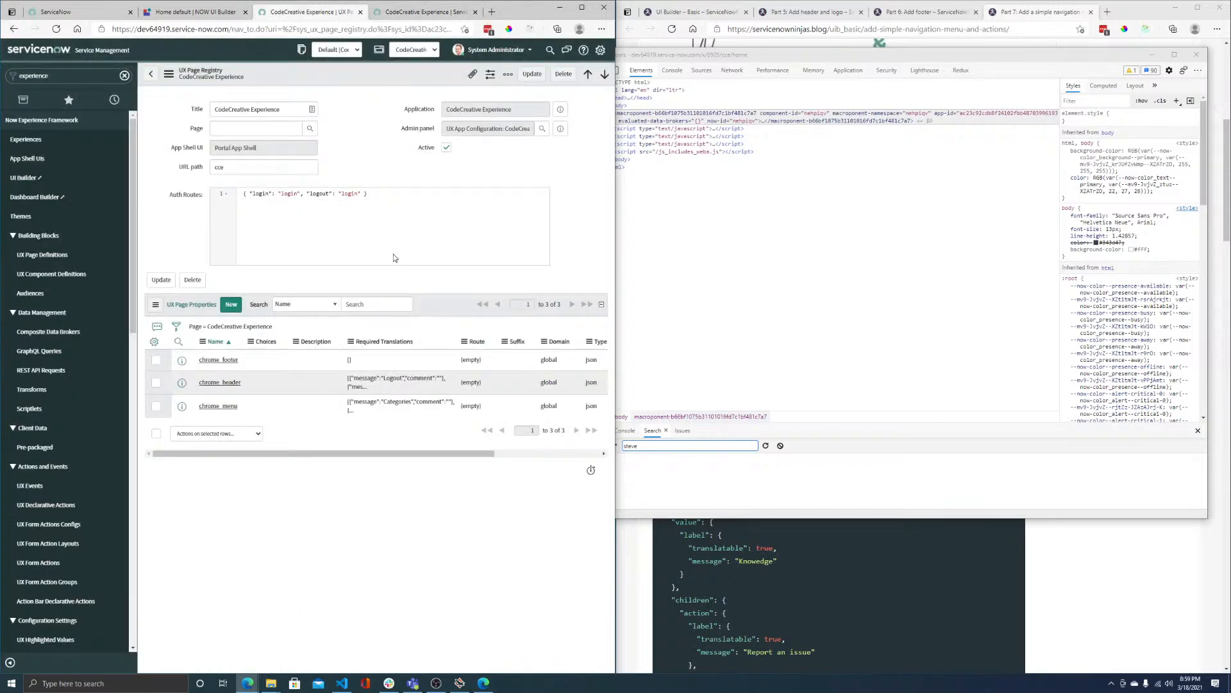
# - Open the CodeCreative App Config record referenced as the admin panel and start a new record in its Themes related list
pyautogui.click(561, 130)
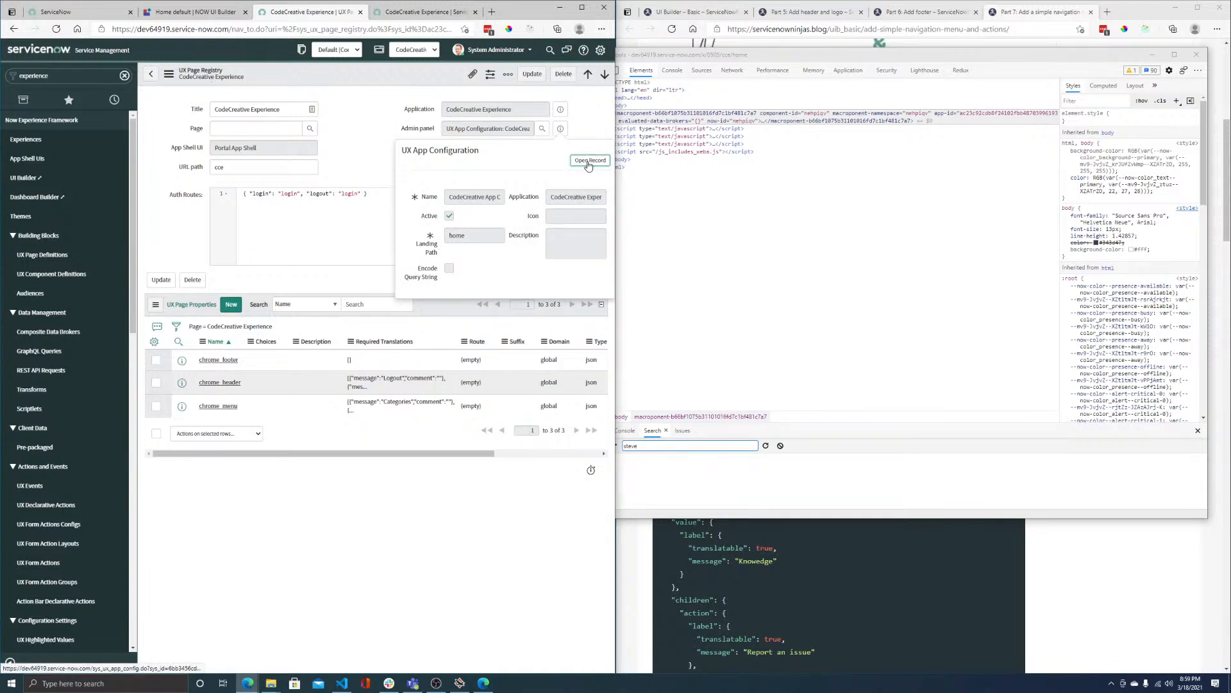
pyautogui.click(588, 161)
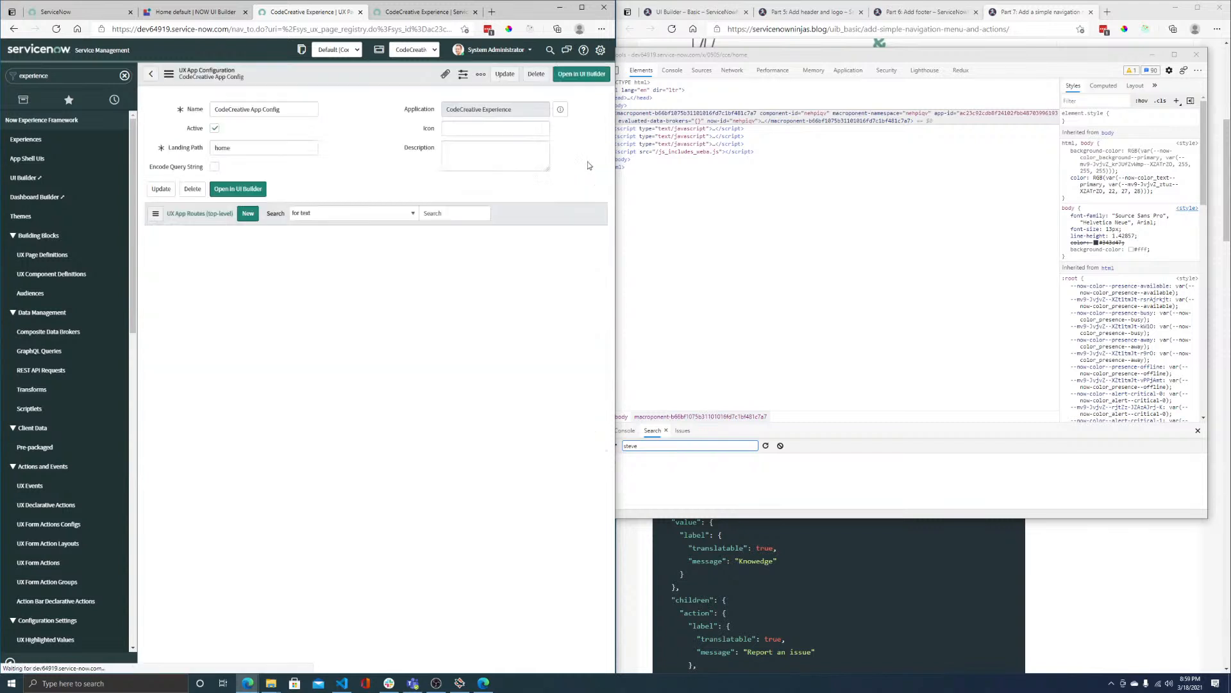
pyautogui.click(318, 211)
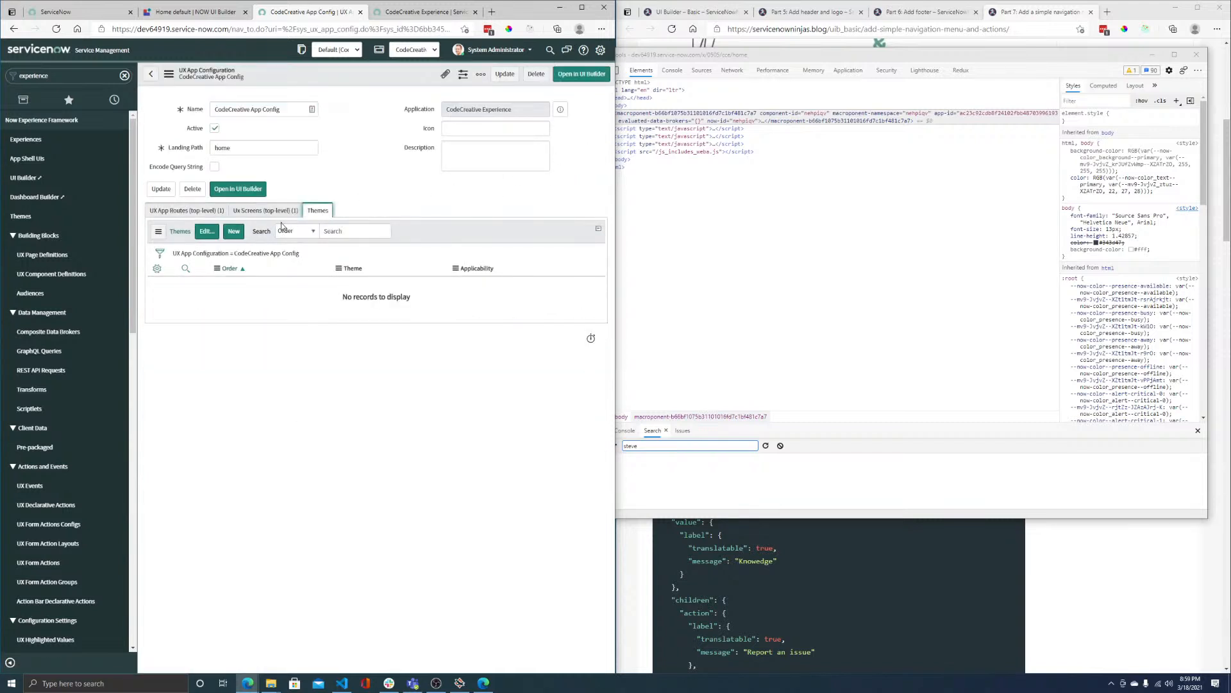
pyautogui.click(234, 233)
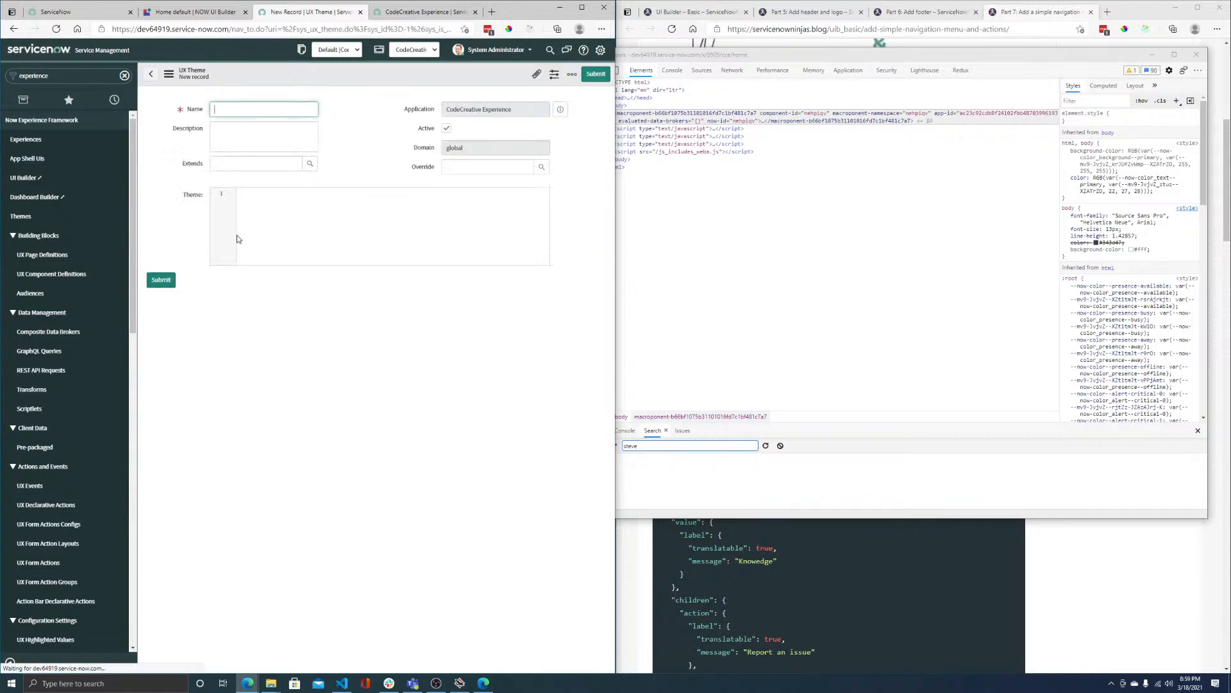
# - Name the new theme CodeCreative Theme, set it to extend Default and save the record
pyautogui.write('Code')
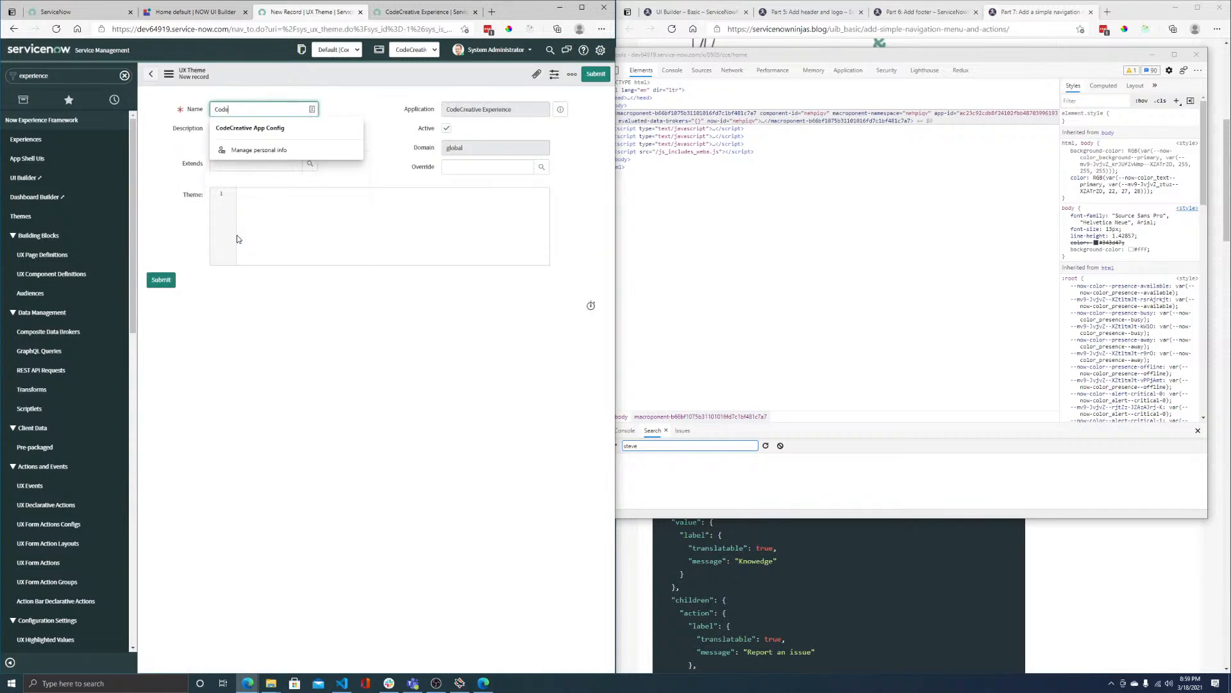
pyautogui.write('Creative C')
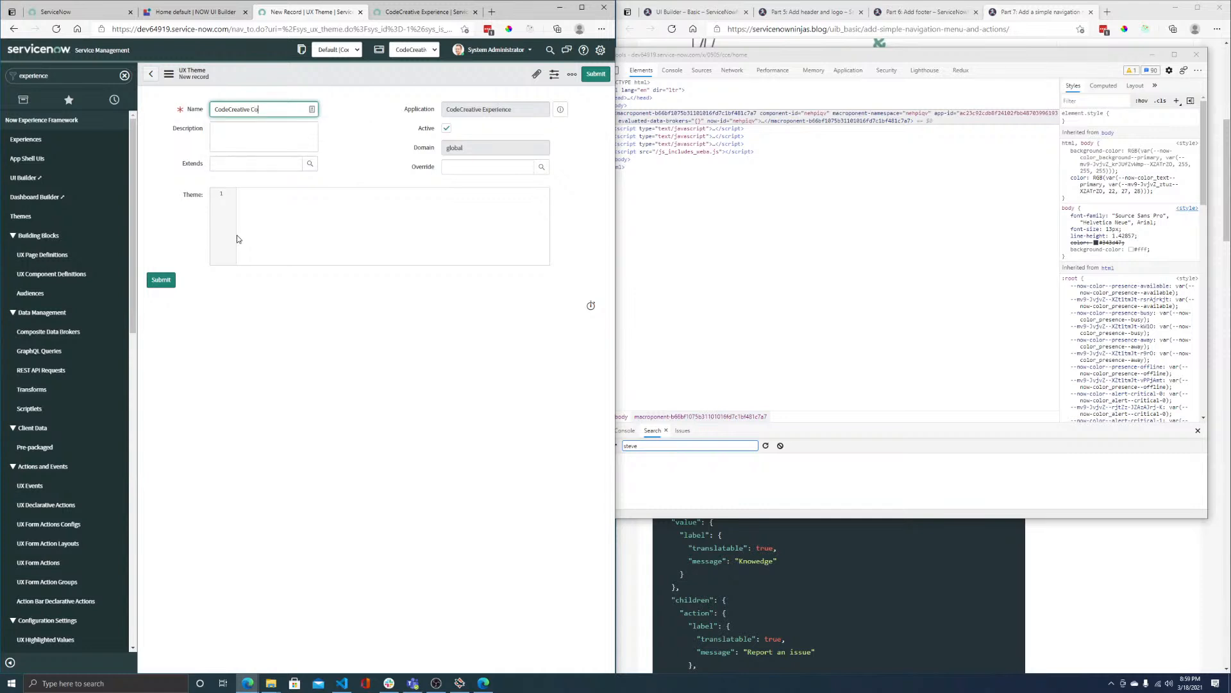
pyautogui.write('o')
pyautogui.press('BackSpace')
pyautogui.press('BackSpace')
pyautogui.write('Theme')
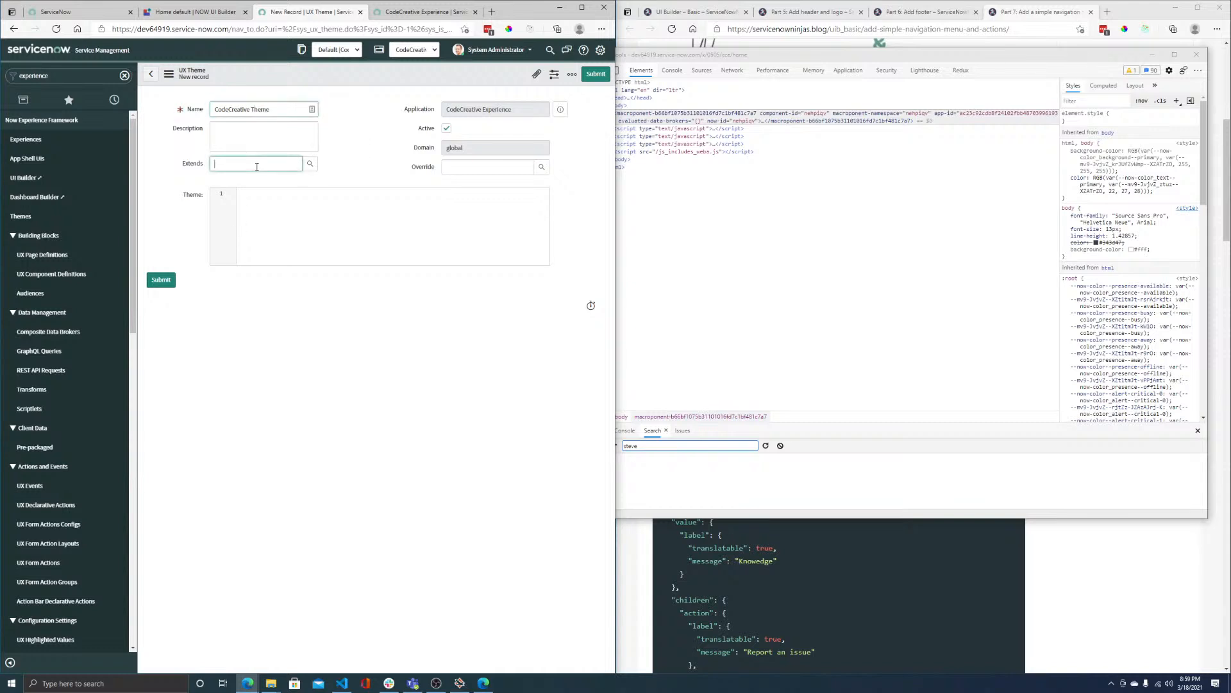
pyautogui.click(257, 165)
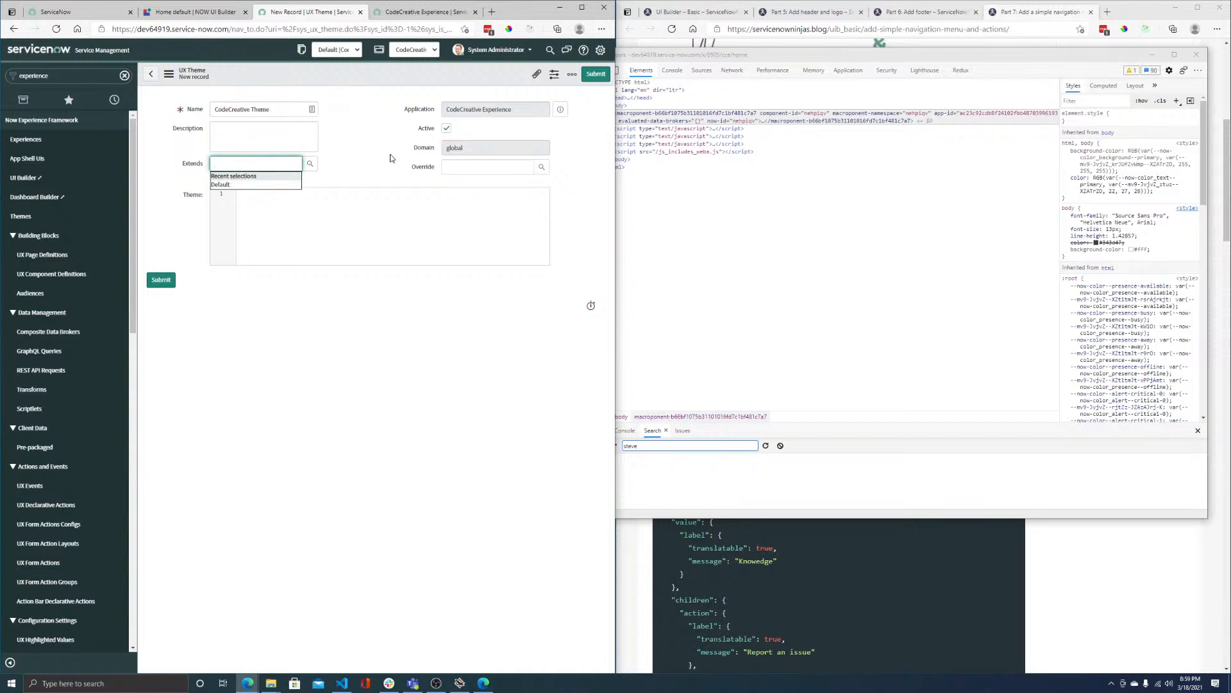
pyautogui.click(227, 184)
pyautogui.click(259, 195)
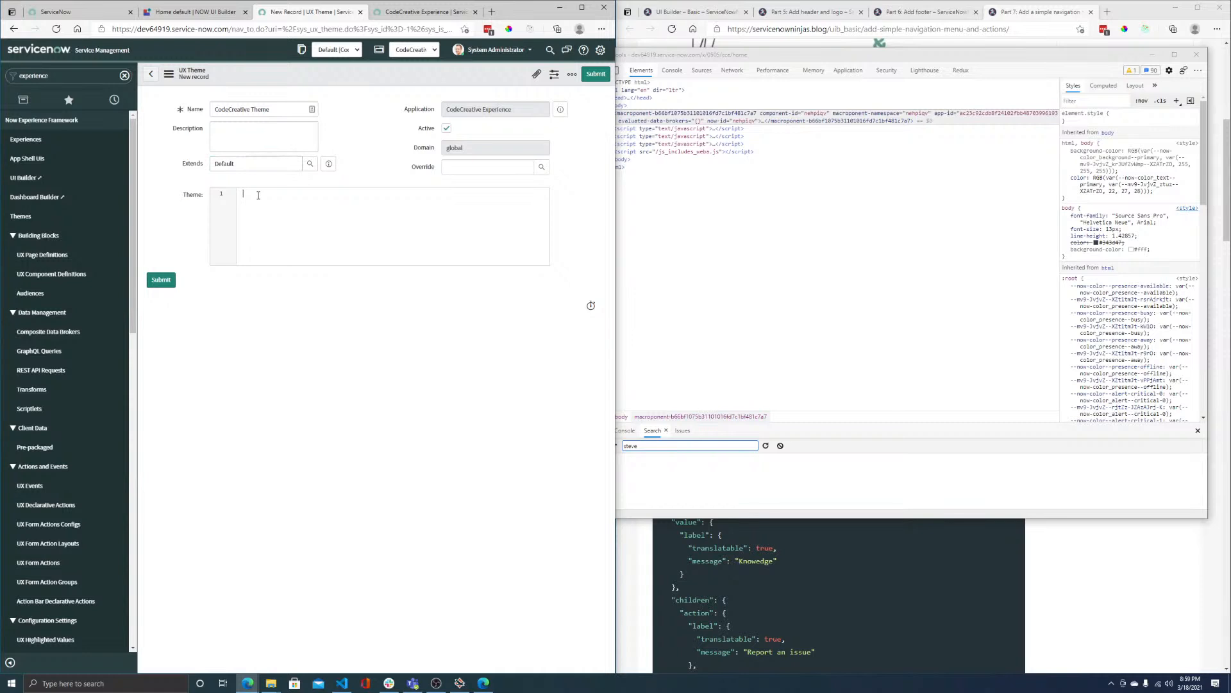
pyautogui.rightClick(316, 84)
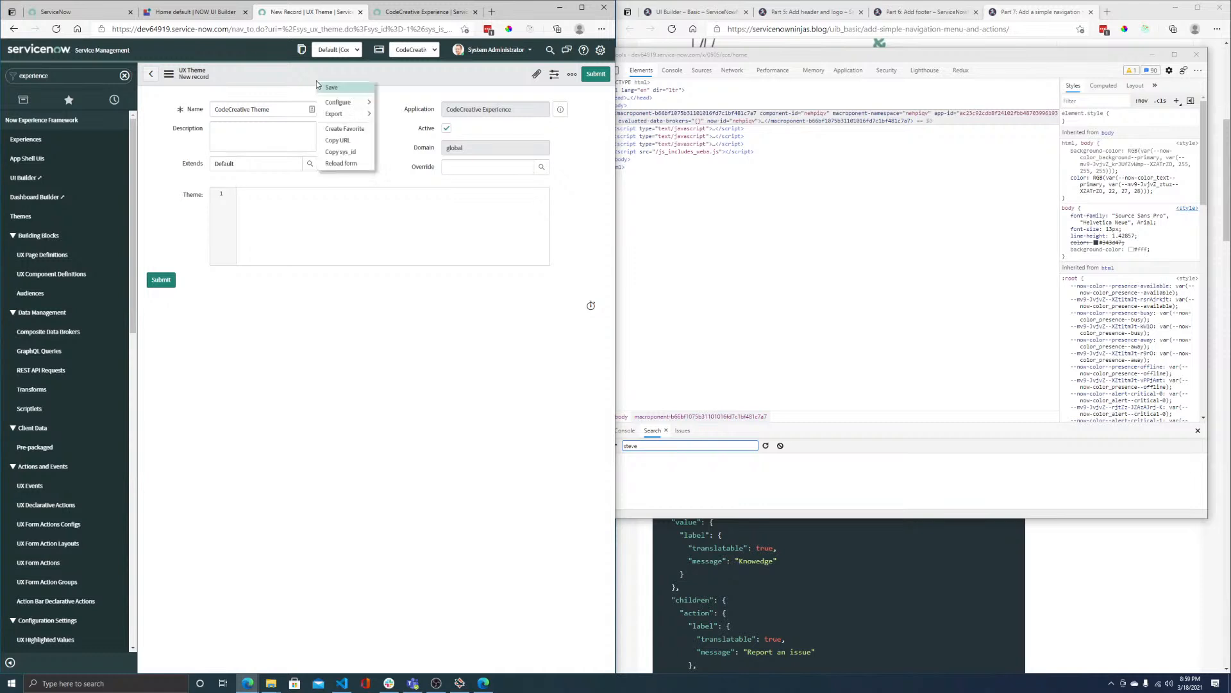
pyautogui.click(337, 89)
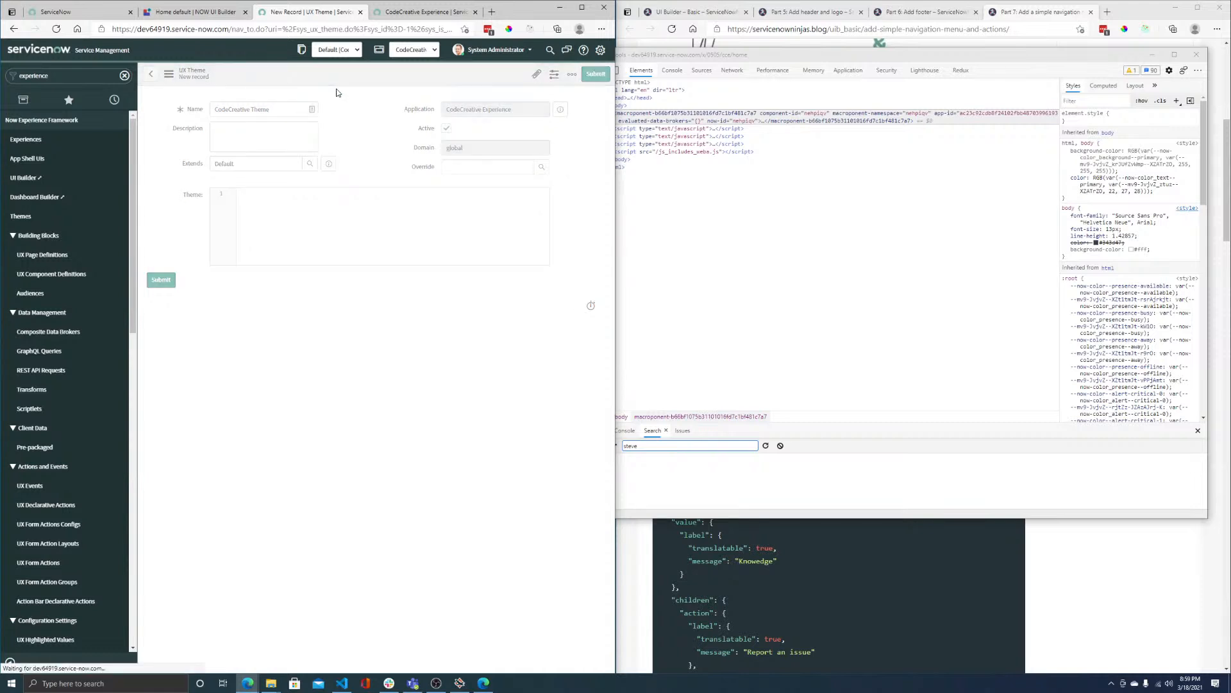
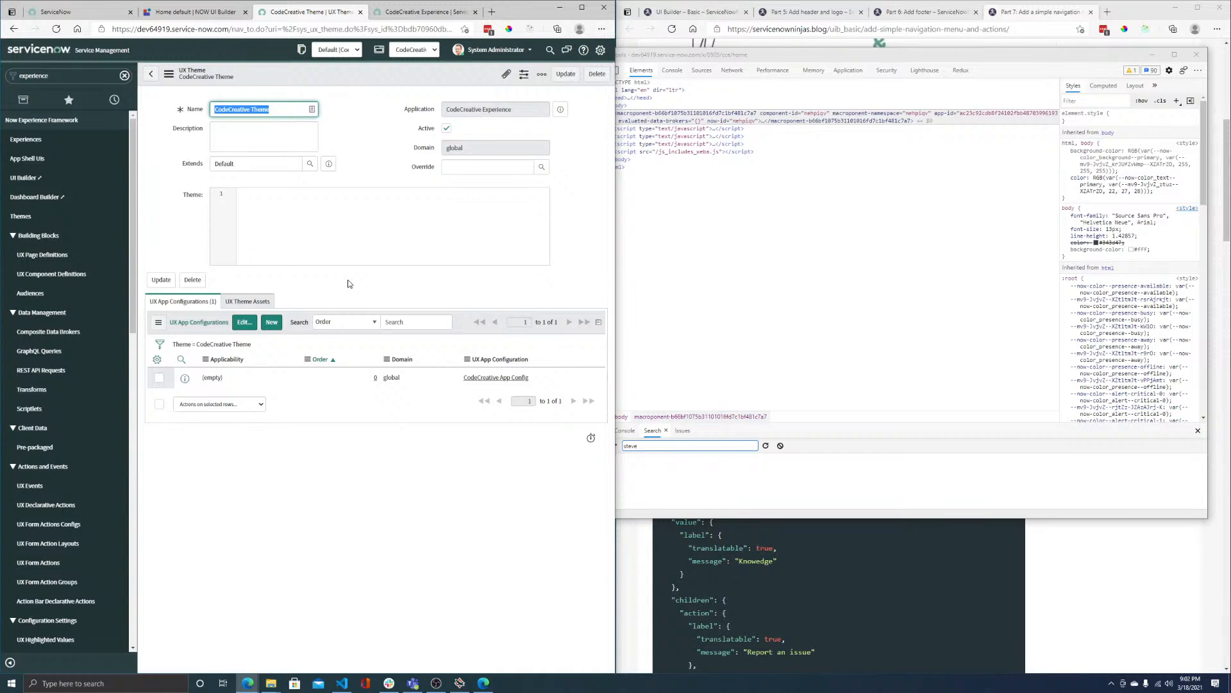
# - Switch to the portal home page and inspect its navigation menu bar in the developer tools
pyautogui.click(334, 223)
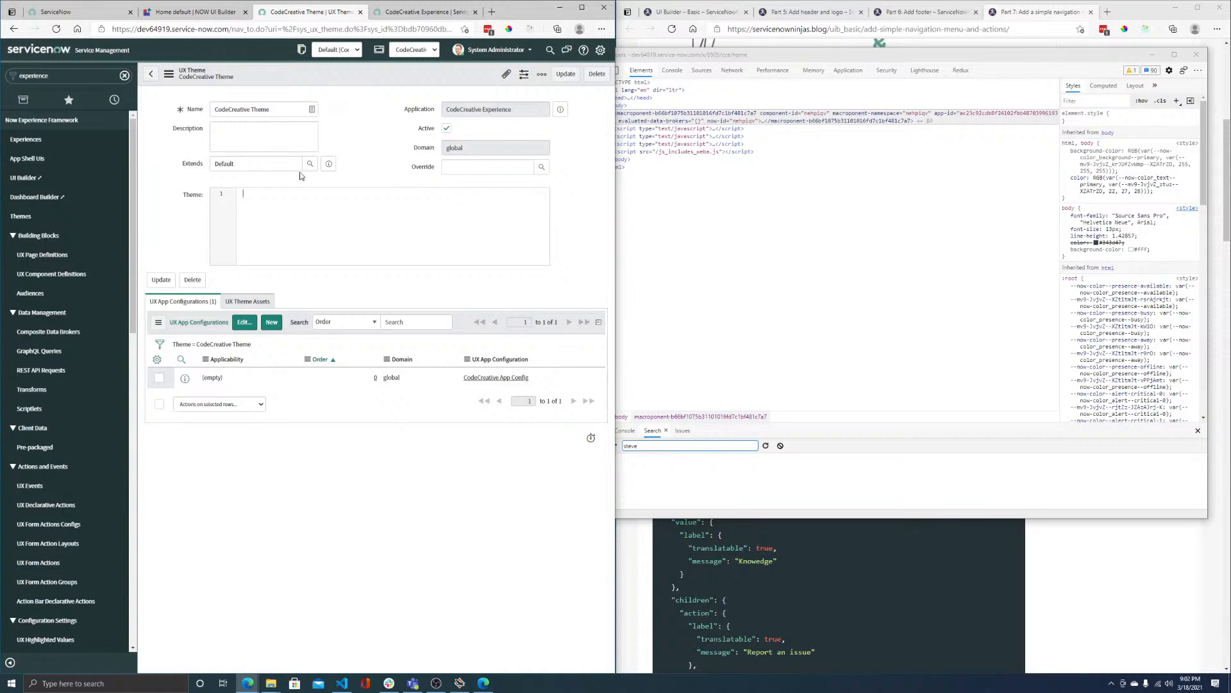
pyautogui.click(408, 12)
pyautogui.rightClick(101, 77)
pyautogui.click(130, 308)
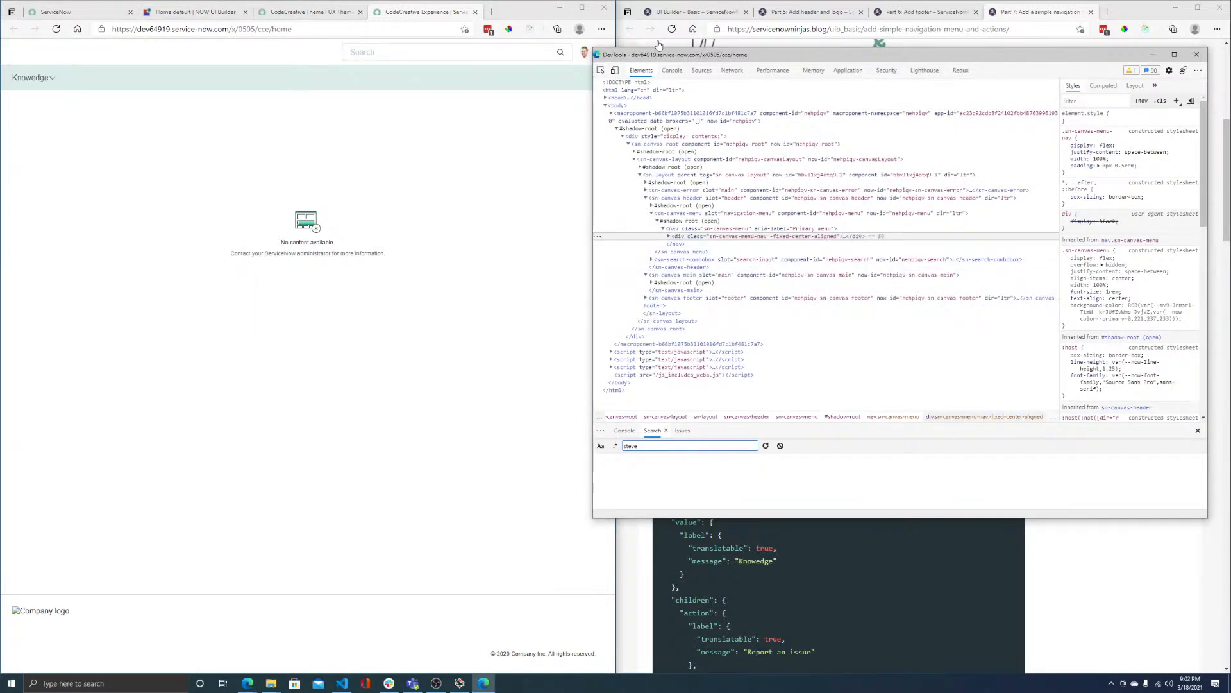
# - Search the web for css custom properties in a new browser tab, then close that tab
pyautogui.click(496, 14)
pyautogui.write('css custom properties')
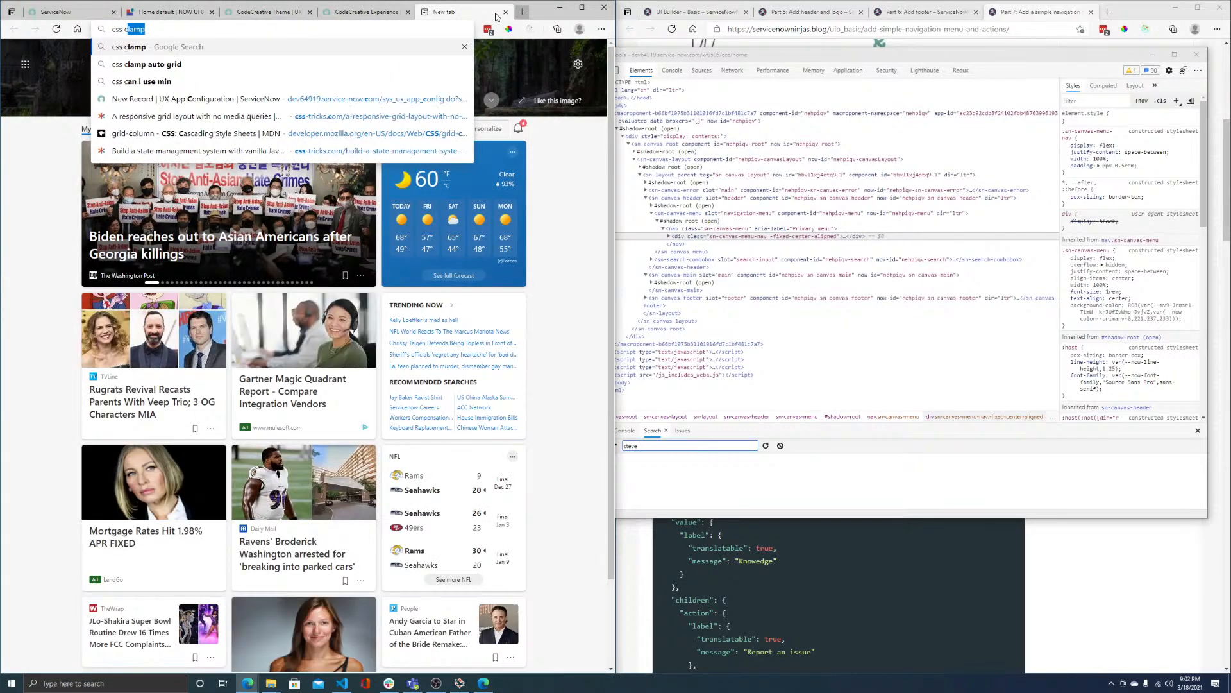
pyautogui.press('Return')
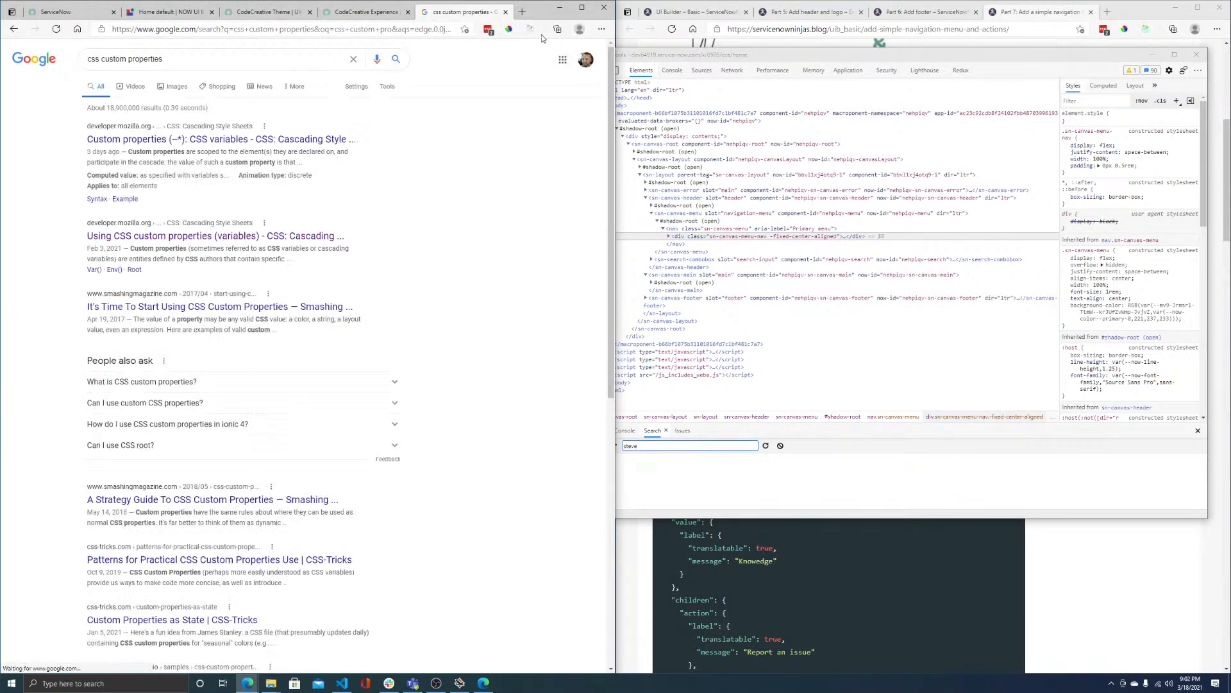
pyautogui.click(505, 12)
# - Inspect the menu bar again and examine the custom property and fallback RGB value in its background-color declaration
pyautogui.click(798, 223)
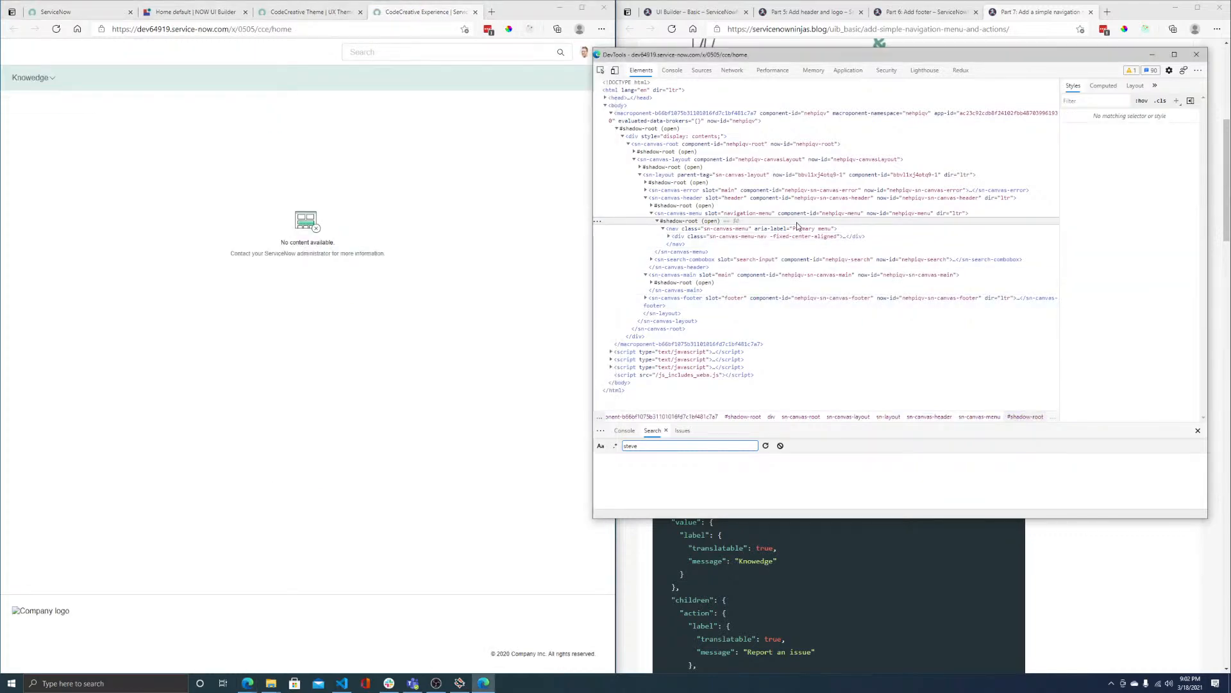
pyautogui.click(759, 236)
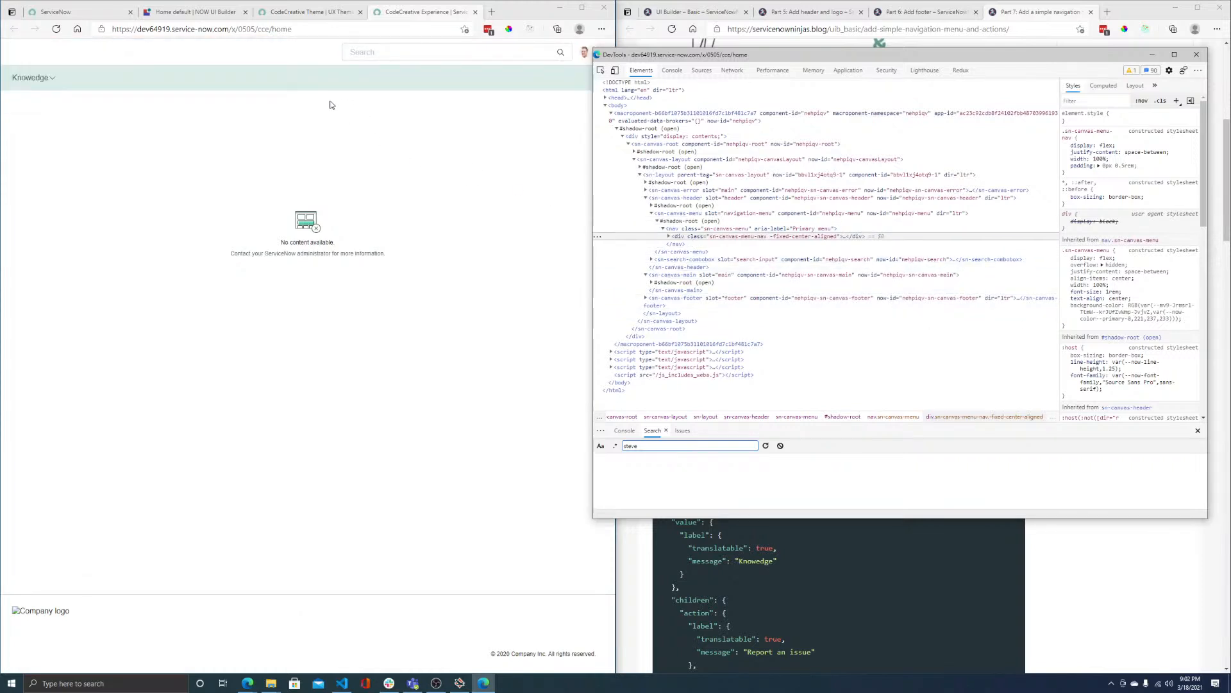
pyautogui.rightClick(298, 83)
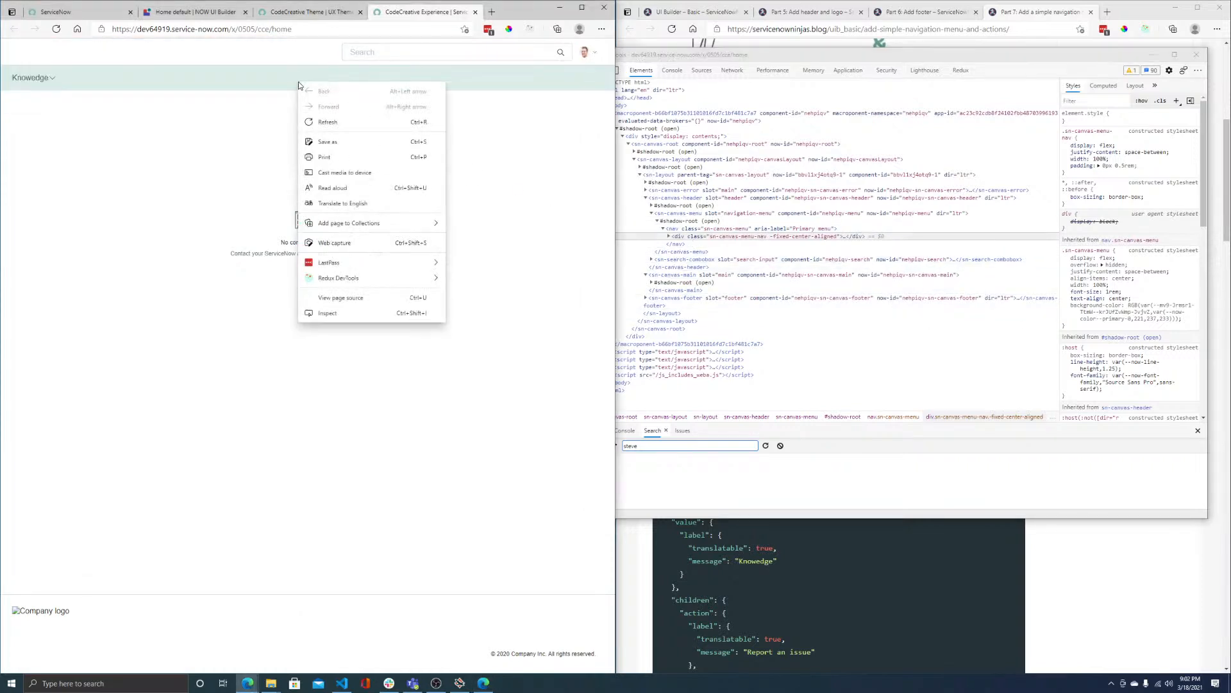
pyautogui.click(339, 314)
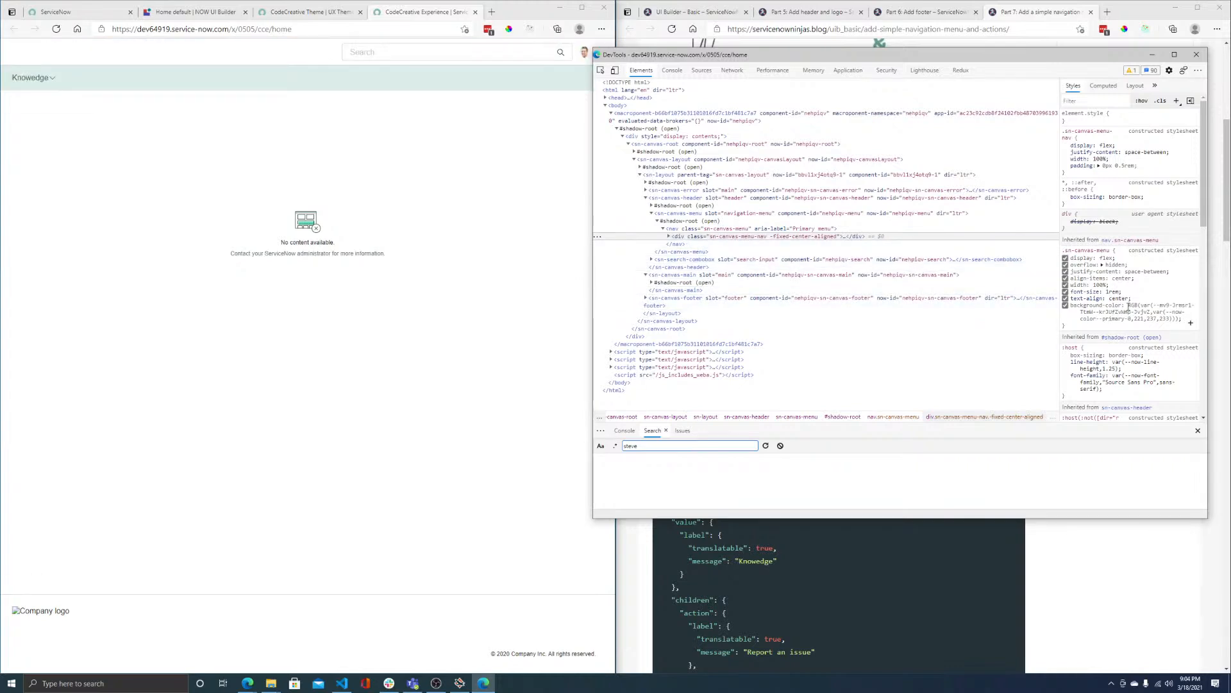
pyautogui.moveTo(1146, 305)
pyautogui.moveTo(1166, 312); pyautogui.dragTo(1129, 318)
pyautogui.moveTo(1139, 316)
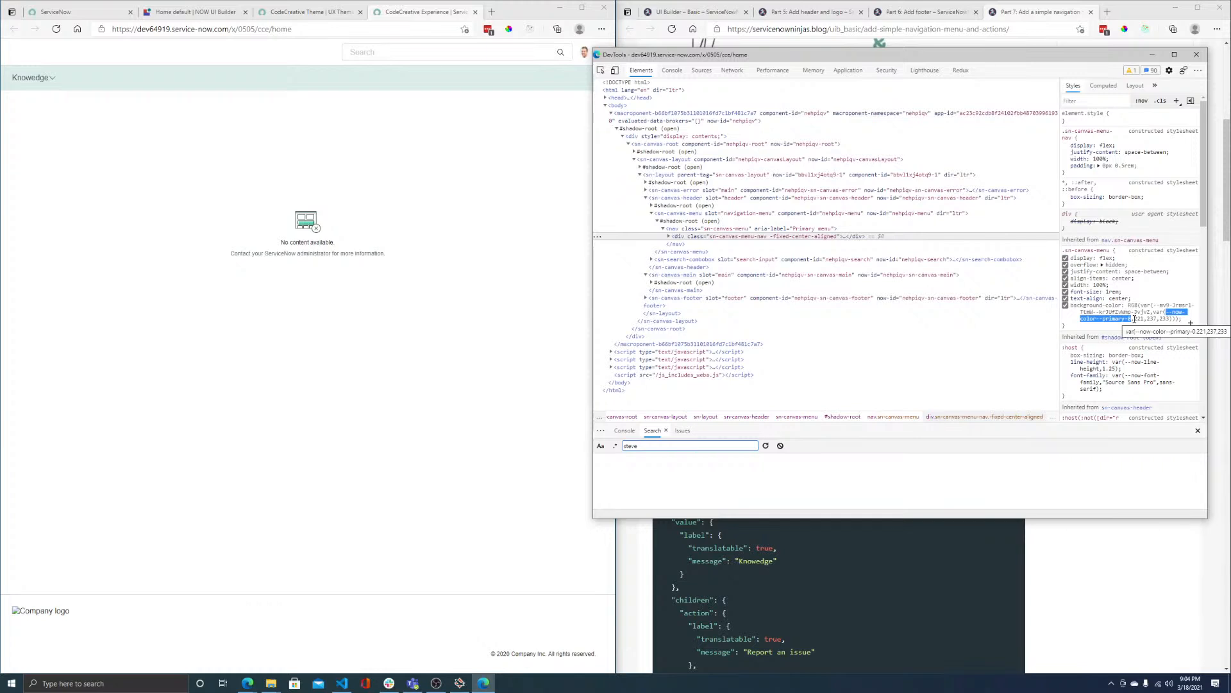
pyautogui.moveTo(1135, 319); pyautogui.dragTo(1172, 319)
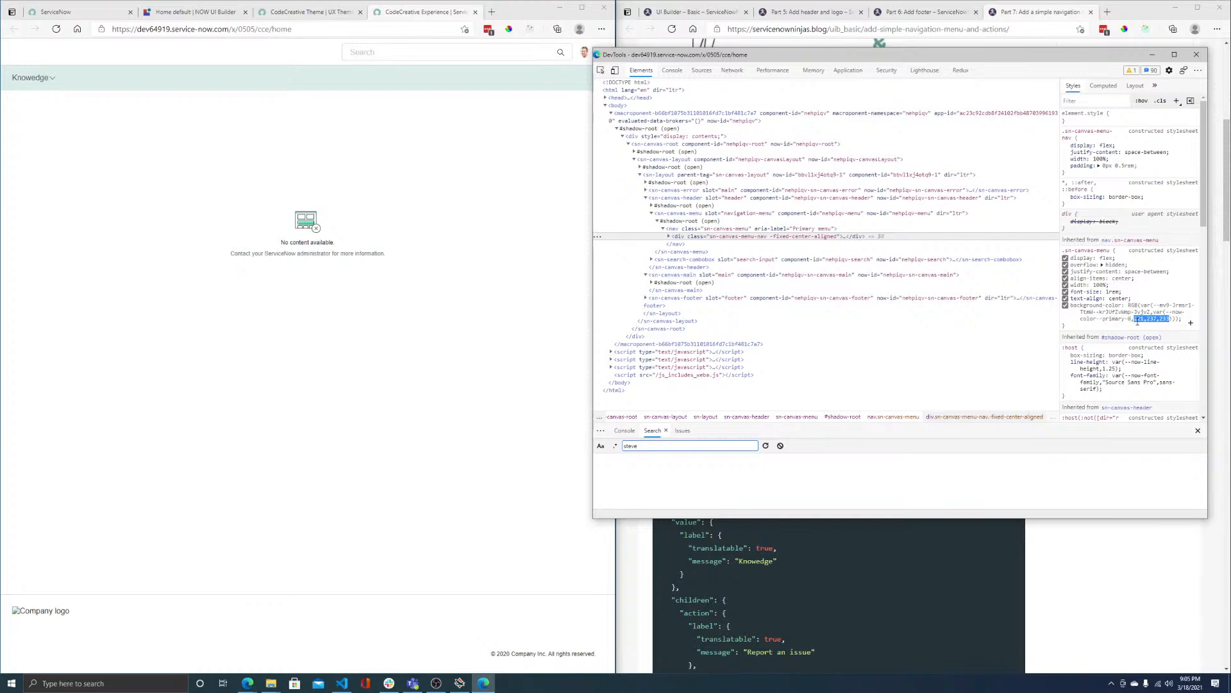
# - Copy --now-color--primary-0 from the menu bar's background-color and add it as a key with an empty value in the CodeCreative Theme JSON
pyautogui.moveTo(1154, 305)
pyautogui.mouseDown()
pyautogui.moveTo(1136, 313)
pyautogui.moveTo(1162, 314)
pyautogui.moveTo(1122, 319)
pyautogui.moveTo(1170, 321)
pyautogui.mouseUp()
pyautogui.moveTo(1167, 312); pyautogui.dragTo(1132, 319)
pyautogui.hotkey('ctrl', 'c')
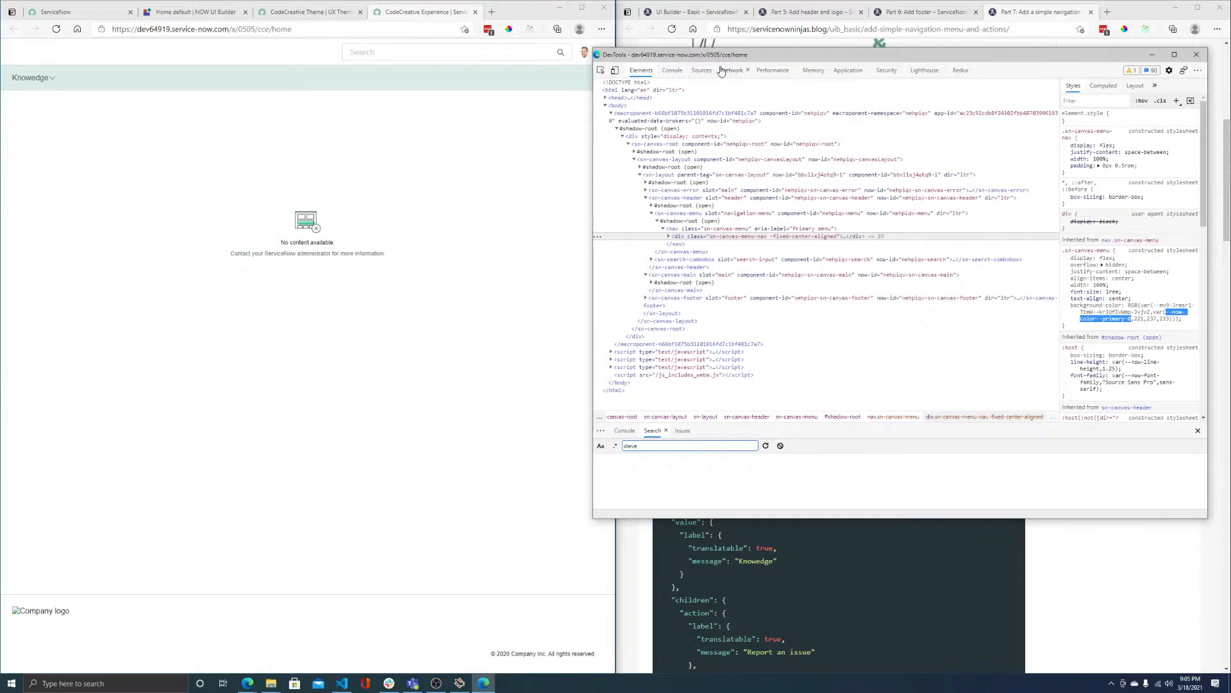
pyautogui.click(310, 12)
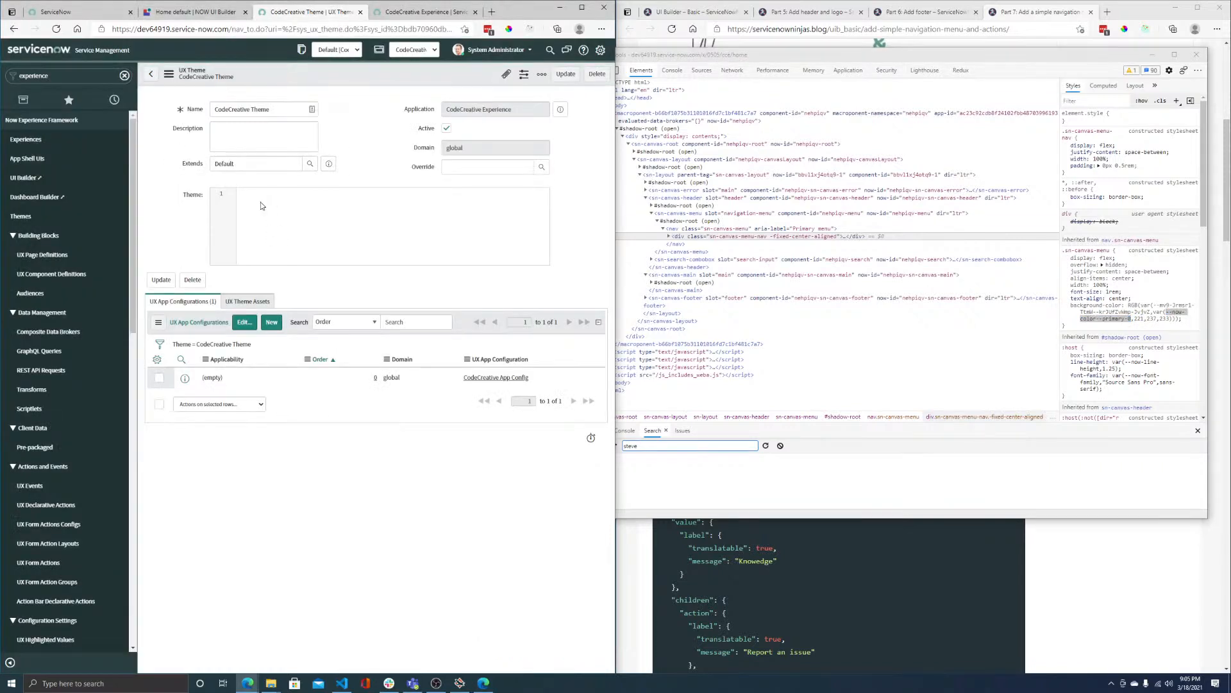
pyautogui.write('{')
pyautogui.press('Return')
pyautogui.press('Up')
pyautogui.write('"')
pyautogui.hotkey('ctrl', 'v')
# - Open codecreative.io in a new tab and look up the page header's computed background-color in the developer tools
pyautogui.click(1109, 12)
pyautogui.write('codecreative.io')
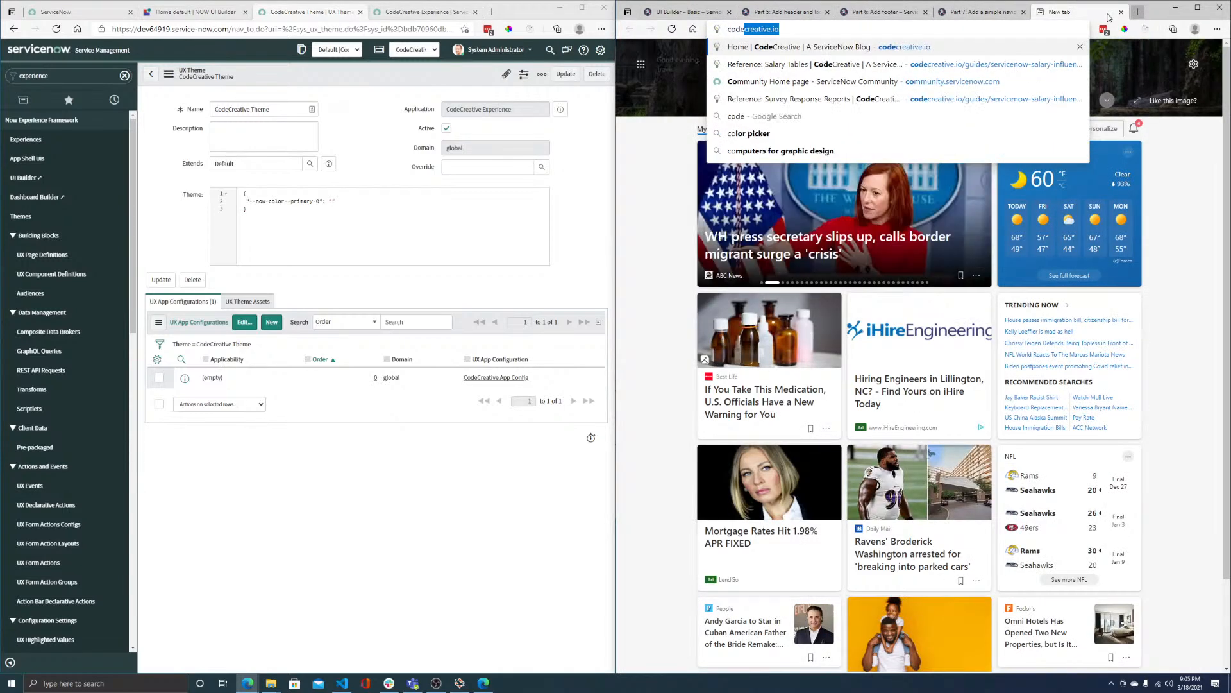
pyautogui.press('Return')
pyautogui.rightClick(867, 76)
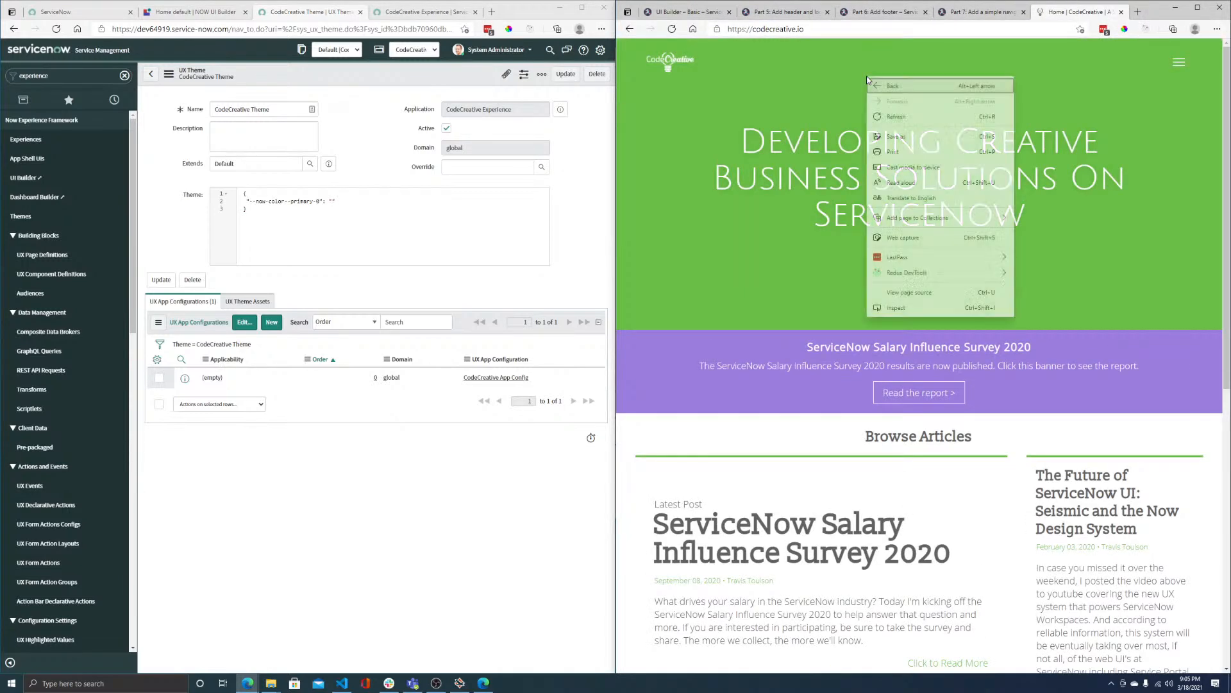
pyautogui.click(897, 308)
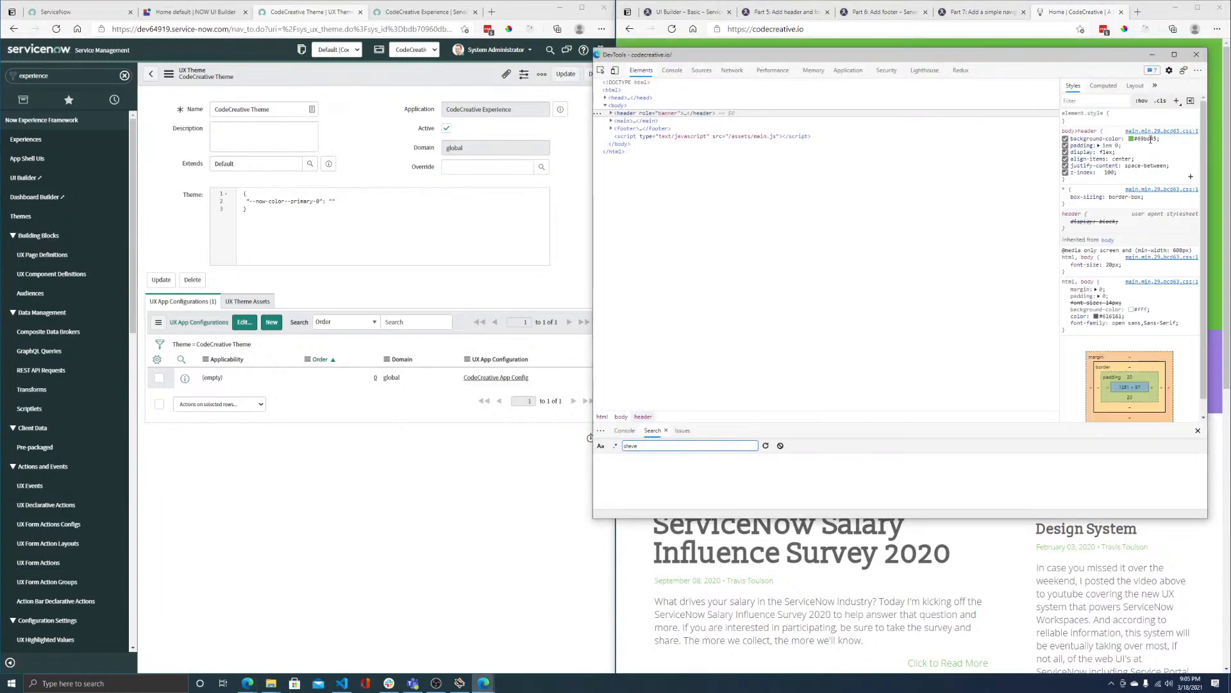
pyautogui.click(1104, 87)
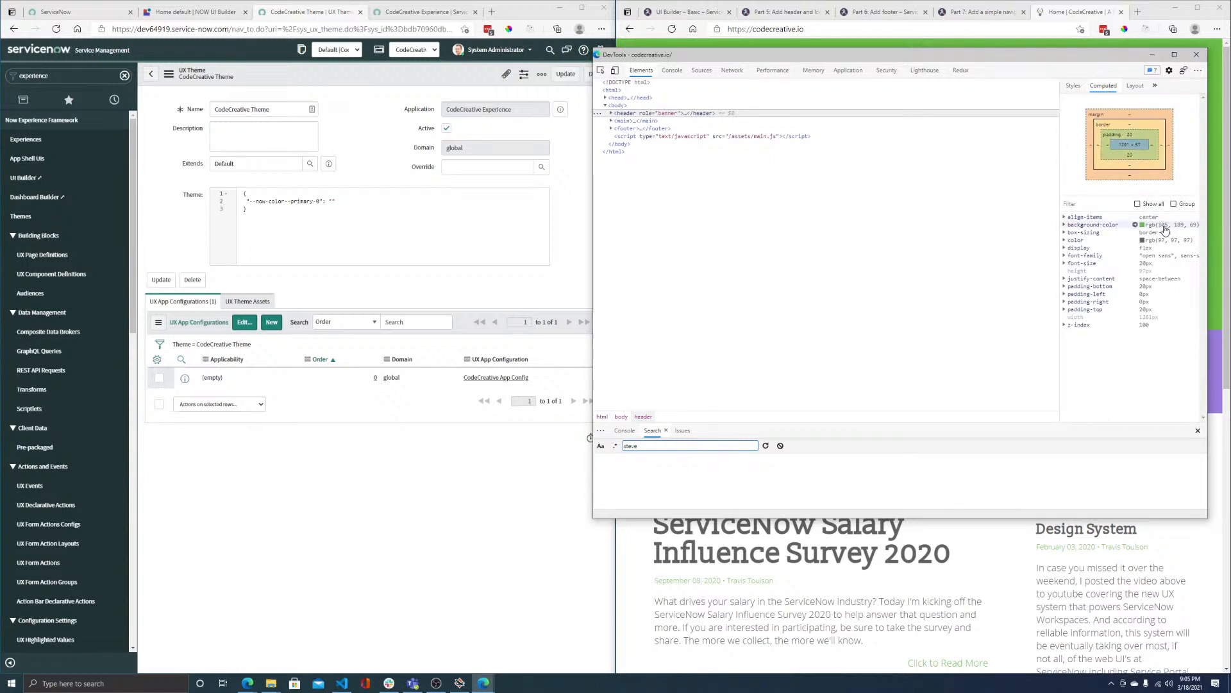
pyautogui.moveTo(1158, 225); pyautogui.dragTo(1197, 229)
pyautogui.click(1196, 229)
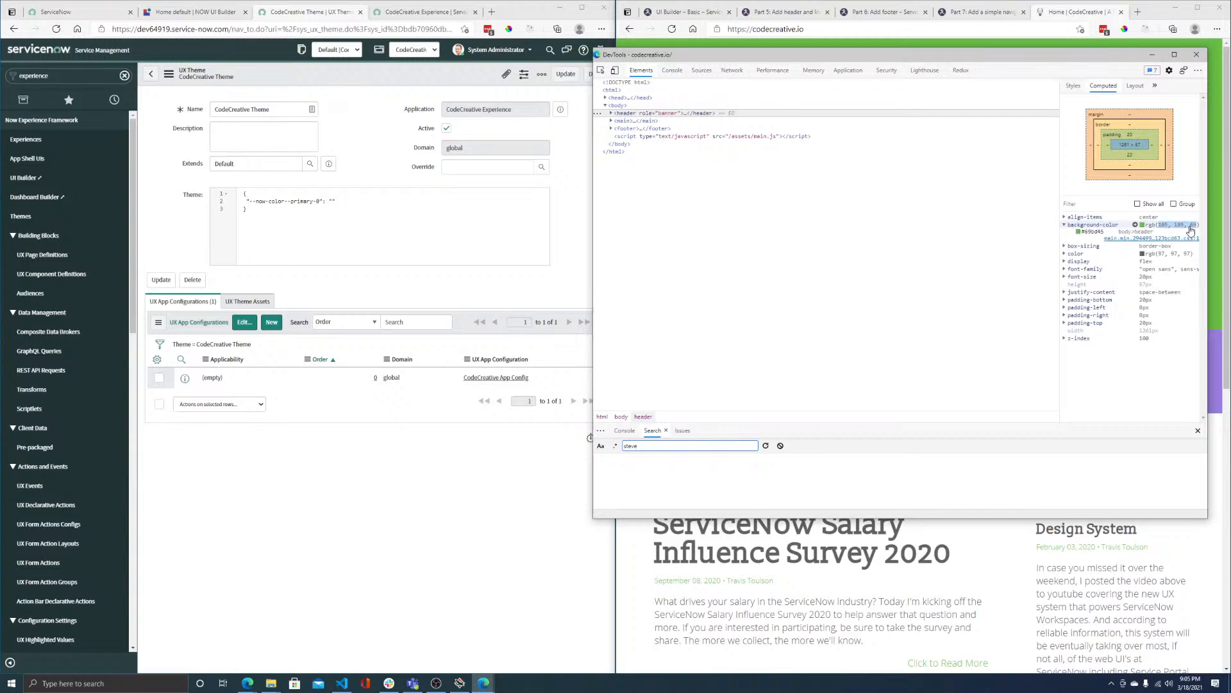
# - Close the developer tools and sample the RGB value of the site's green banner with the ColorPick Eyedropper
pyautogui.click(1196, 54)
pyautogui.click(1124, 29)
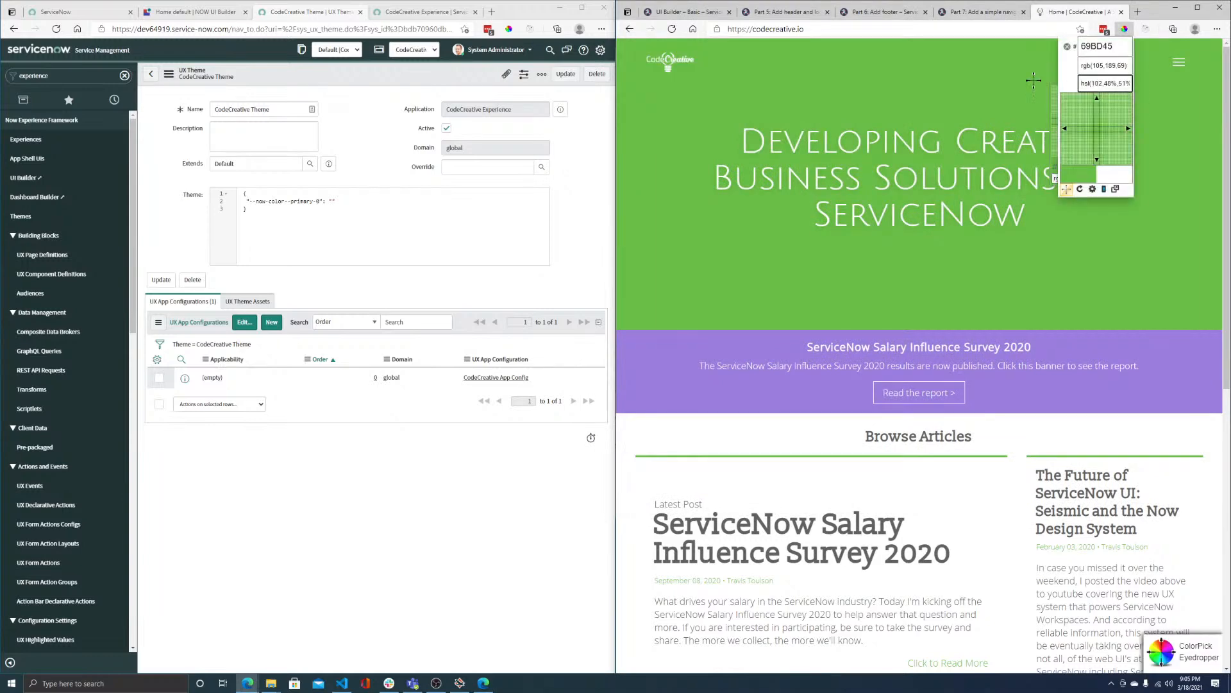
pyautogui.click(681, 208)
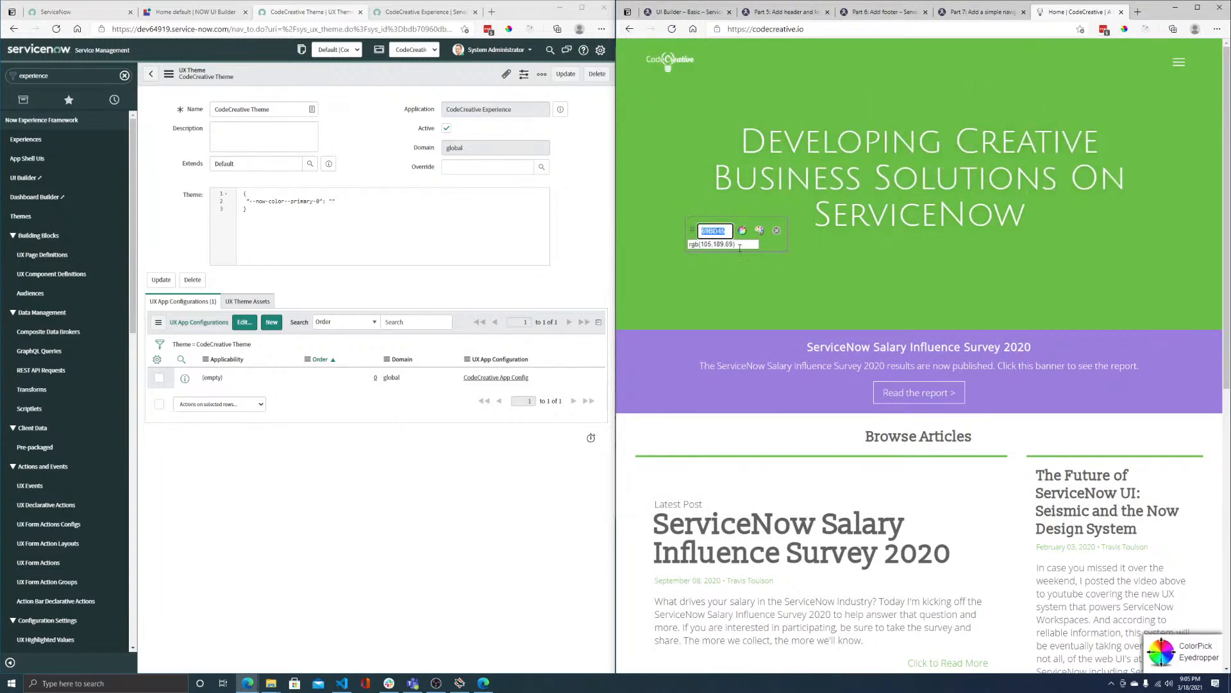
pyautogui.click(776, 229)
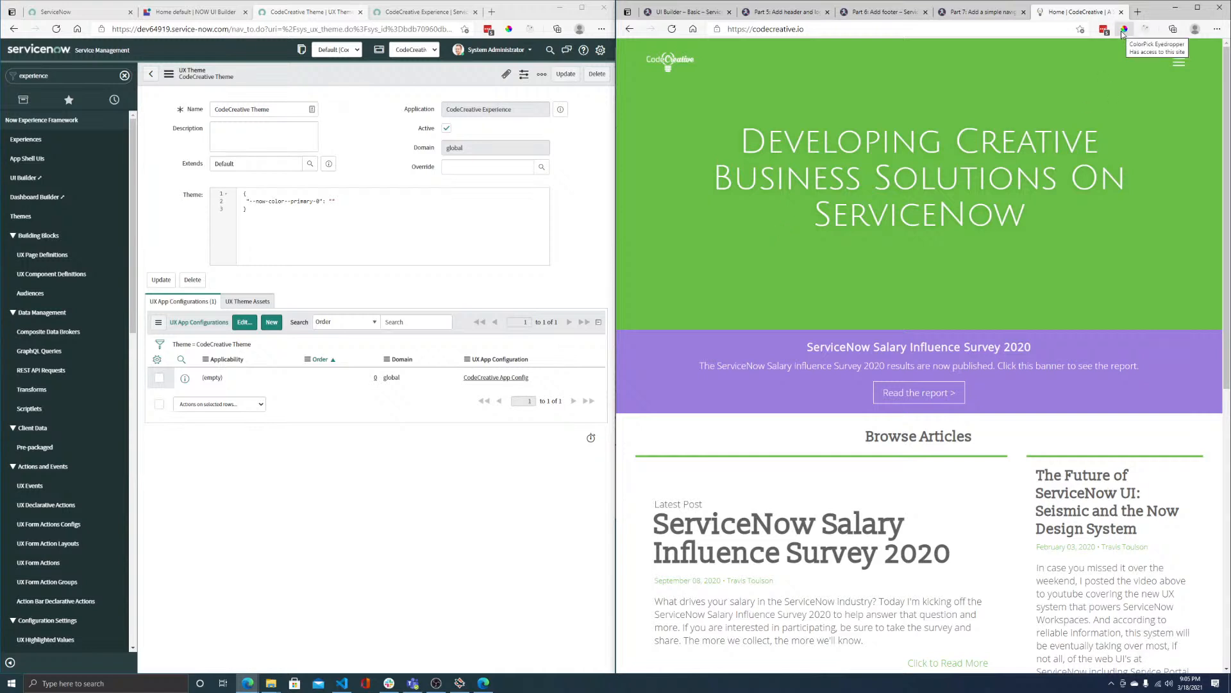
# - Set --now-color--primary-0 to "105, 189, 69" in the theme JSON and save the theme record
pyautogui.click(333, 202)
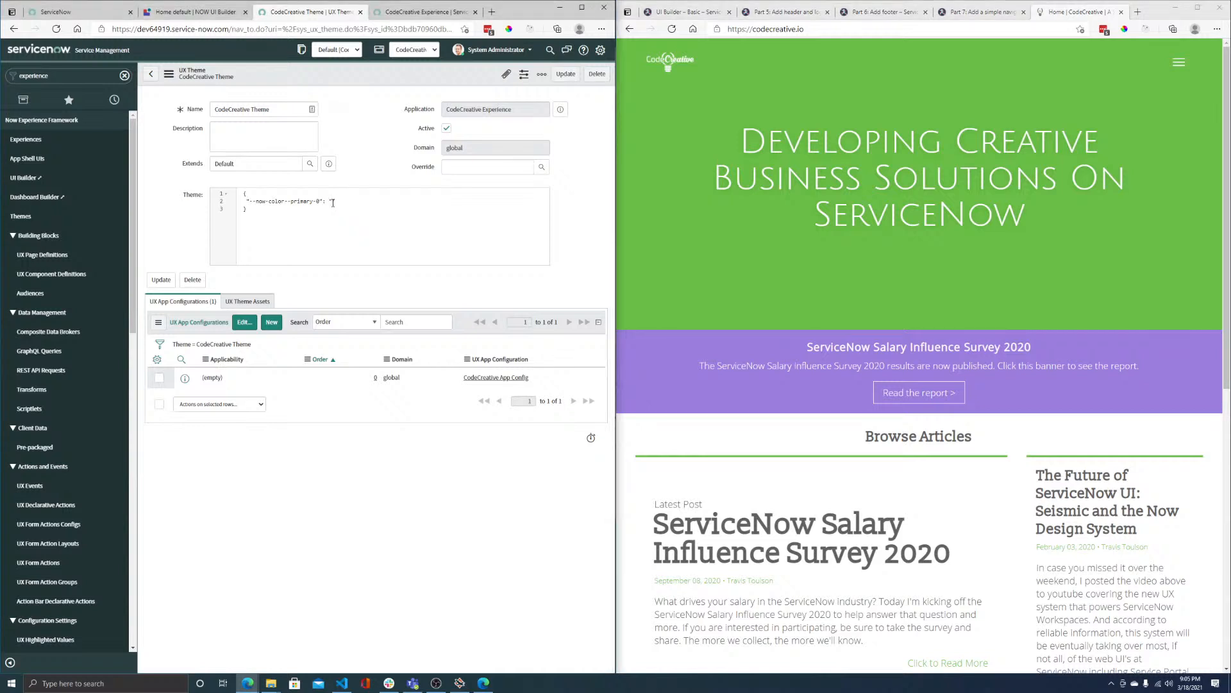
pyautogui.write('105, 189, 69')
pyautogui.rightClick(288, 81)
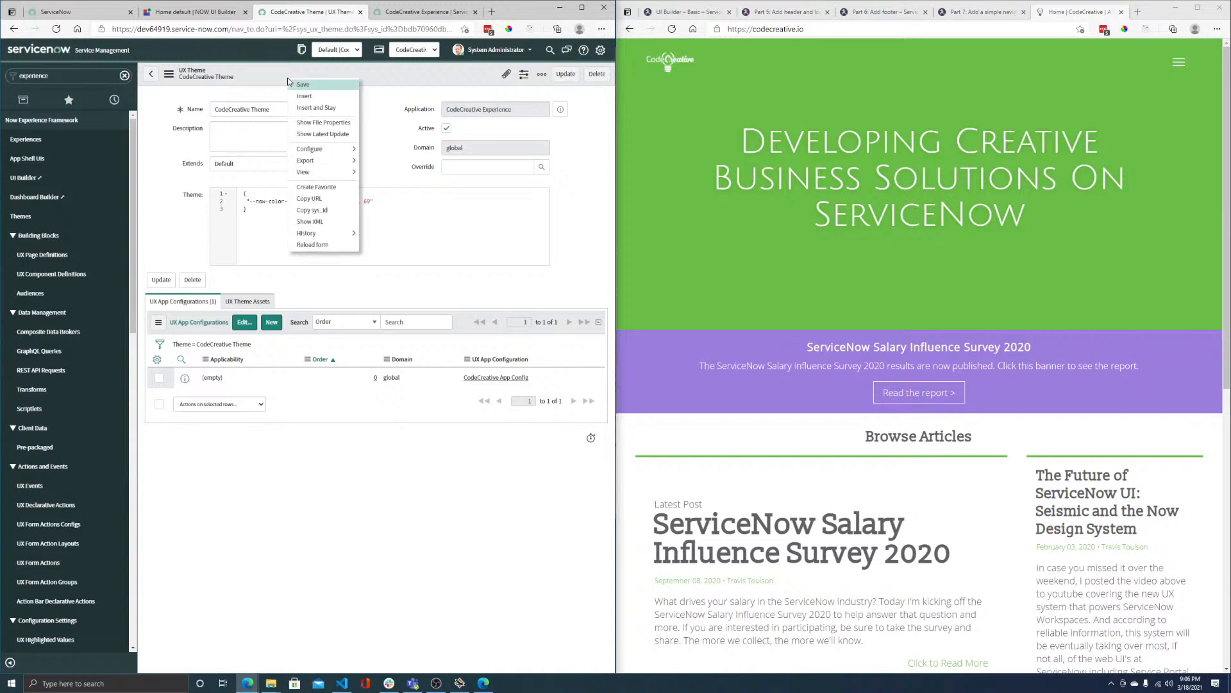
pyautogui.click(303, 90)
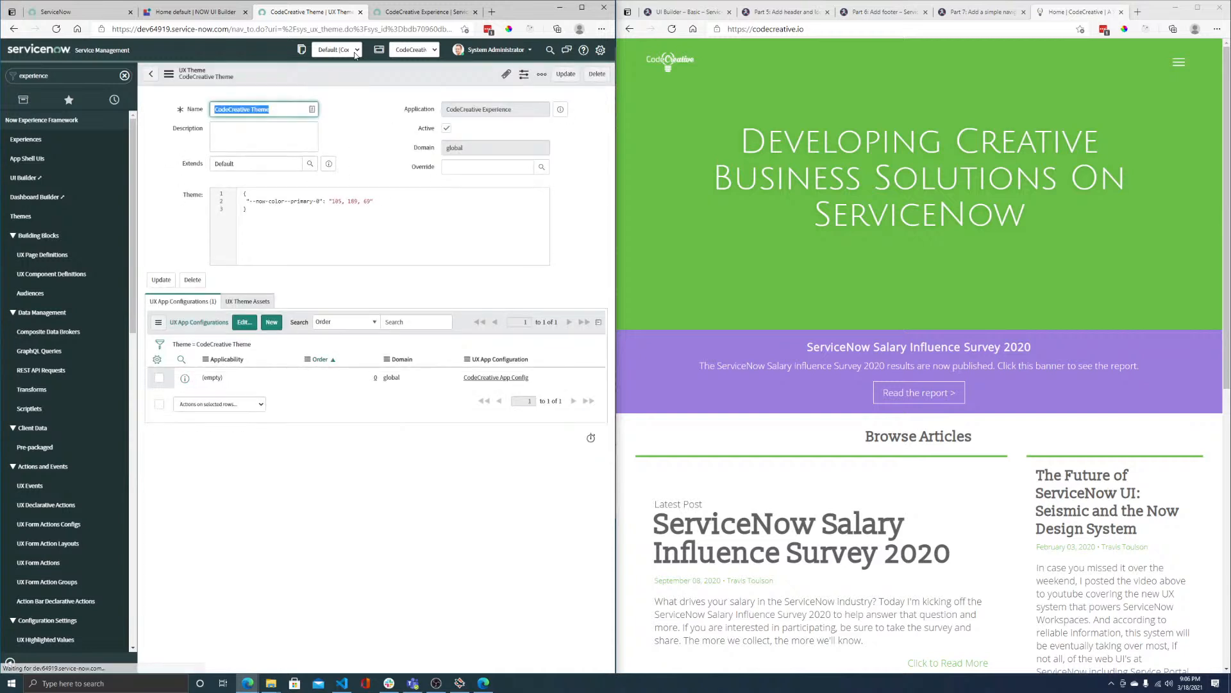
# - Reload the portal page and inspect the Knowledge menu label's color in the developer tools to copy its --now-color--neutral-12 property name
pyautogui.click(420, 14)
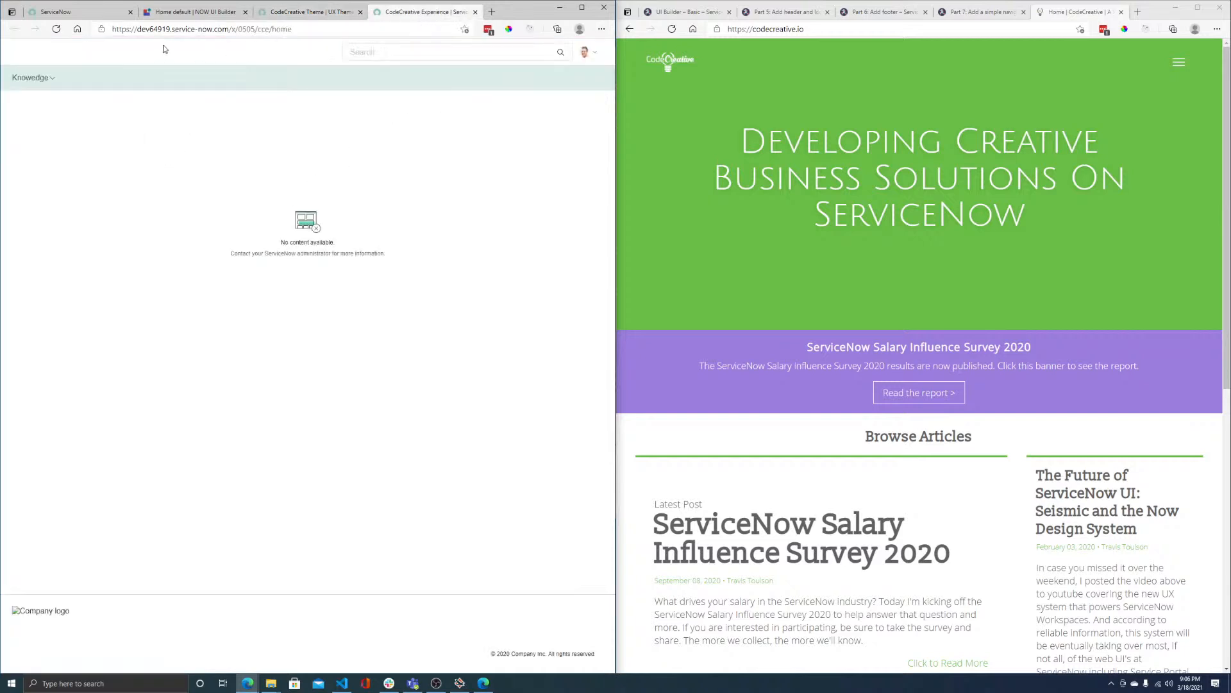
pyautogui.click(55, 28)
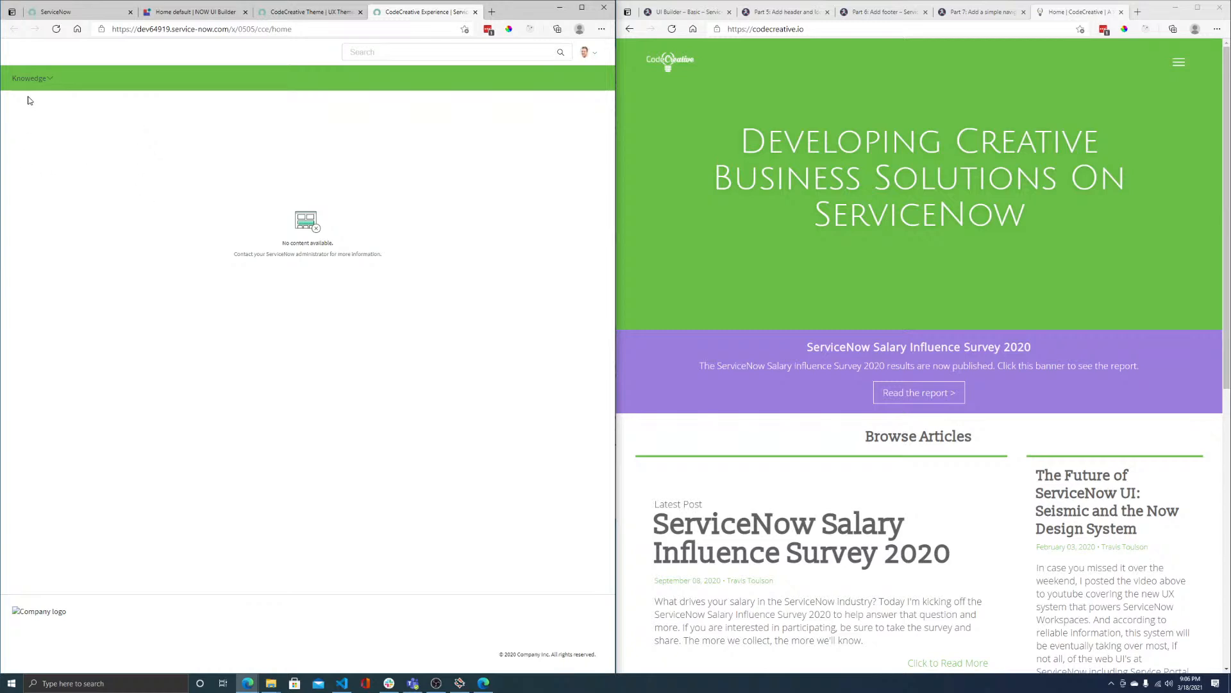
pyautogui.rightClick(35, 77)
pyautogui.click(77, 307)
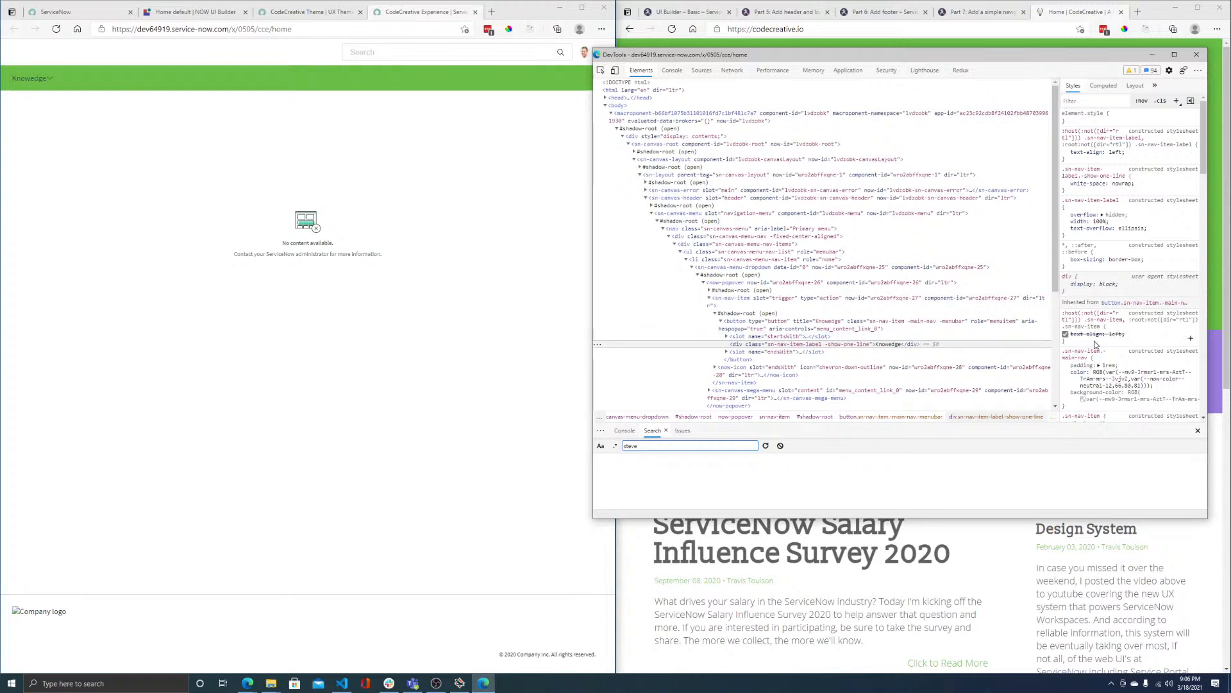
pyautogui.scroll(-1, 1107, 345)
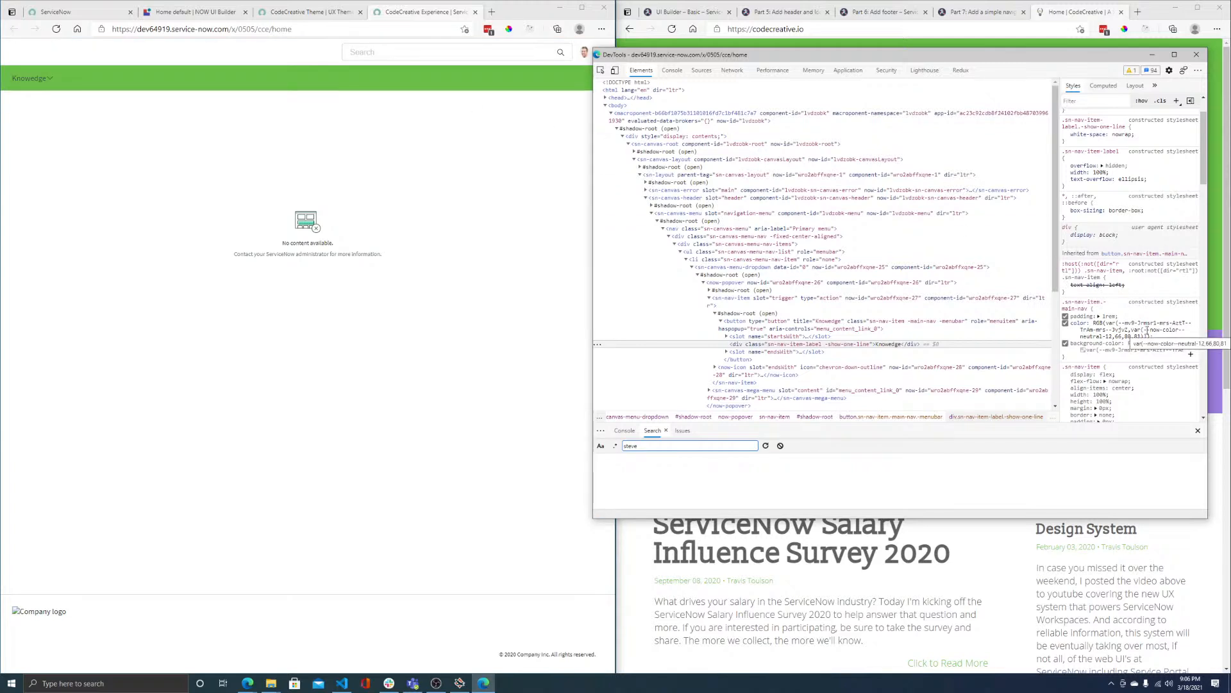
pyautogui.moveTo(1145, 329); pyautogui.dragTo(1113, 337)
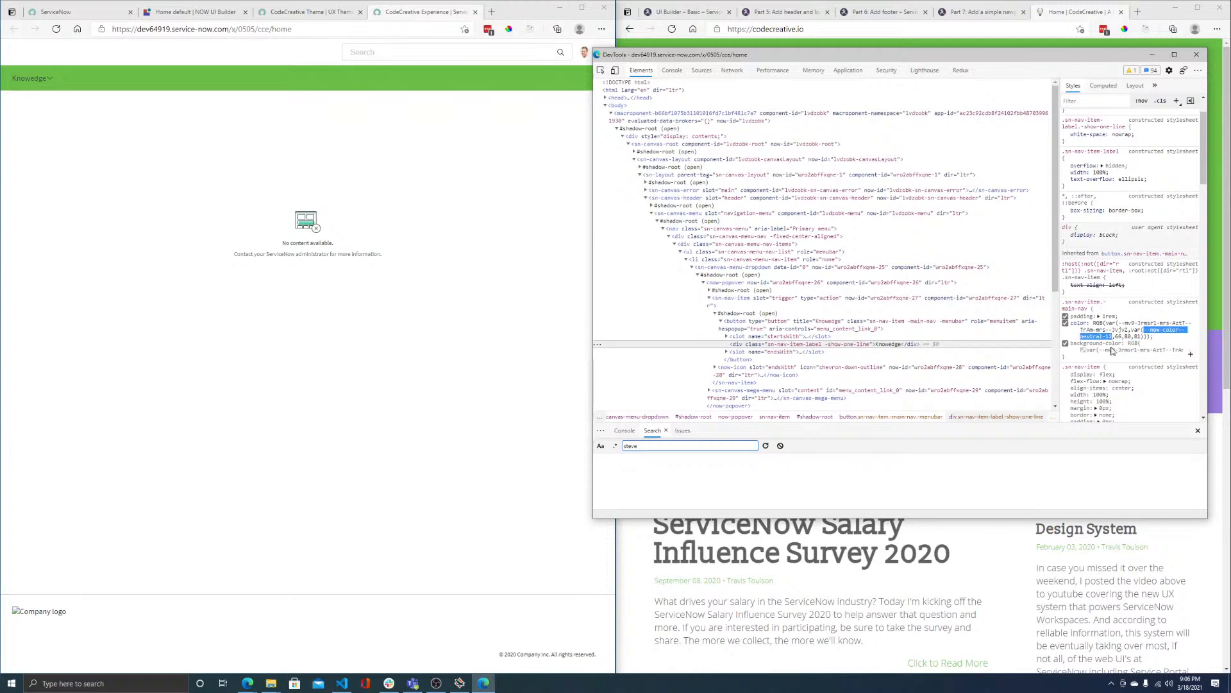
# - Add the property "--now-color--neutral-12" with the value "255,255,255" after the primary color in the CodeCreative Theme JSON
pyautogui.click(340, 12)
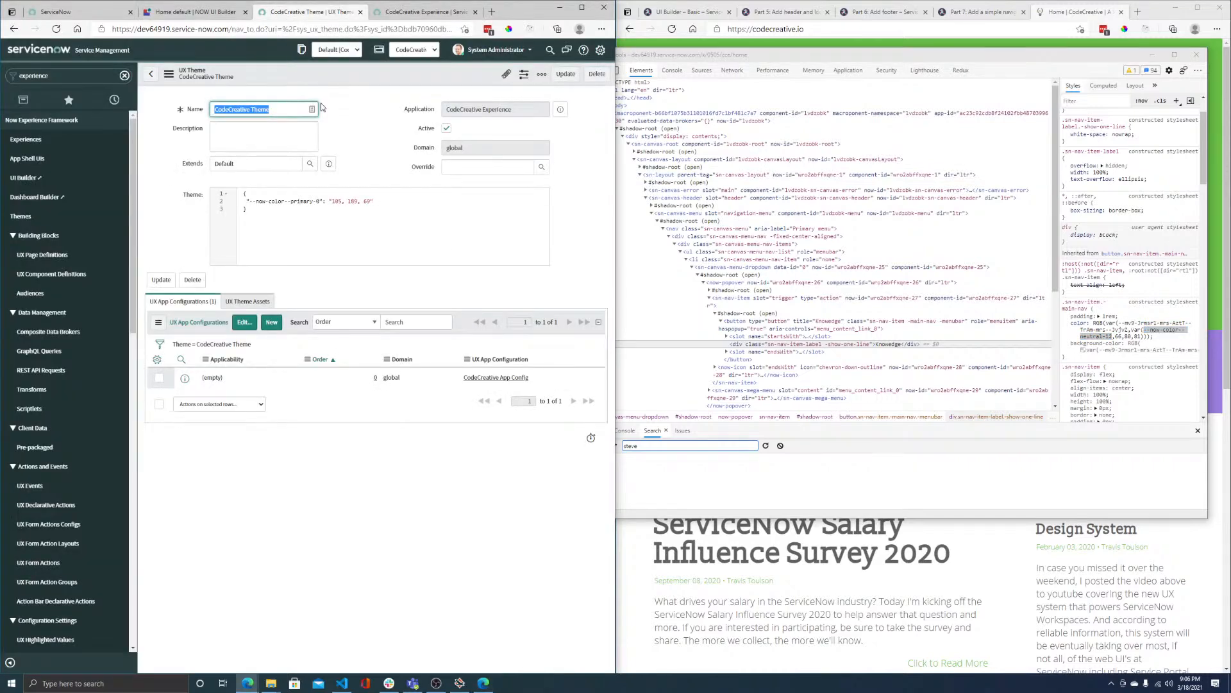
pyautogui.click(407, 204)
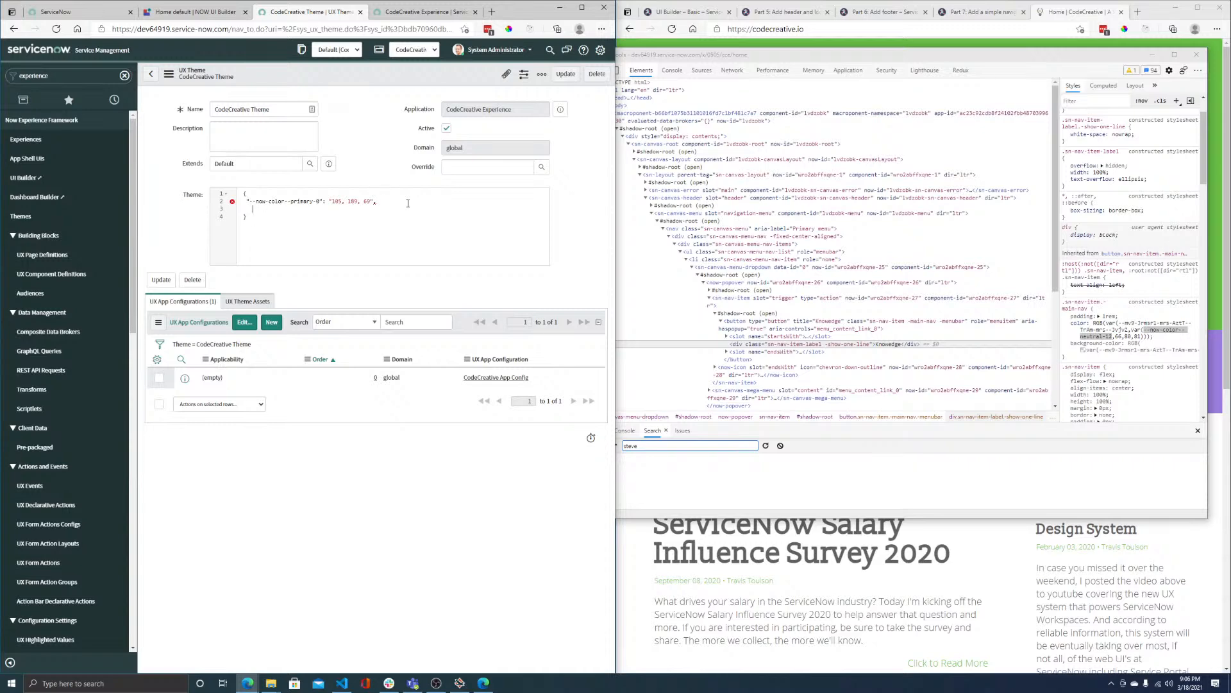
pyautogui.write('"--now-color--neutral-12": "255,255,255')
# - Define a custom "--cc-color--primary-brand" property at the start of the theme JSON with the RGB value "105, 189, 69"
pyautogui.click(260, 194)
pyautogui.press('Return')
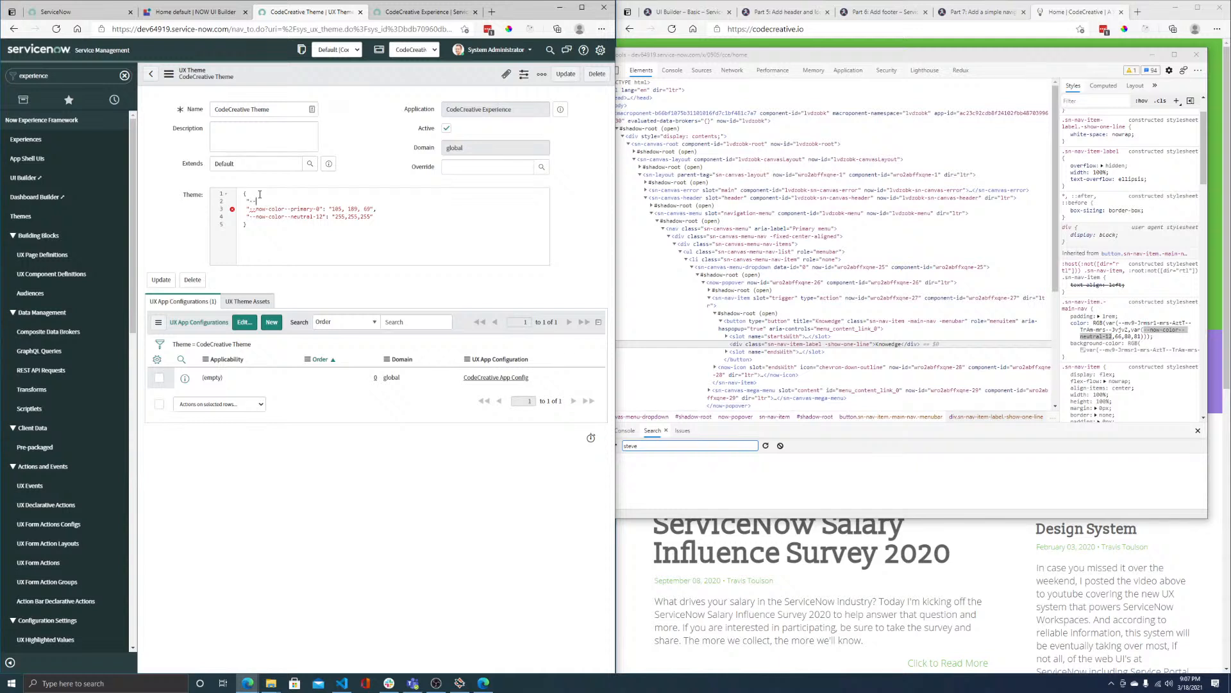
pyautogui.write('"--cc-color--primary')
pyautogui.write('bran')
pyautogui.press('BackSpace')
pyautogui.press('BackSpace')
pyautogui.press('BackSpace')
pyautogui.write('-brand')
pyautogui.moveTo(332, 209); pyautogui.dragTo(373, 209)
pyautogui.hotkey('ctrl', 'c')
pyautogui.click(342, 201)
pyautogui.hotkey('ctrl', 'v')
# - Set --now-color--primary-0 to "--cc-color--primary-brand", save the theme record, and reload the portal page
pyautogui.moveTo(251, 201); pyautogui.dragTo(370, 208)
pyautogui.write('--cc-color--primary-brand')
pyautogui.rightClick(336, 72)
pyautogui.click(348, 75)
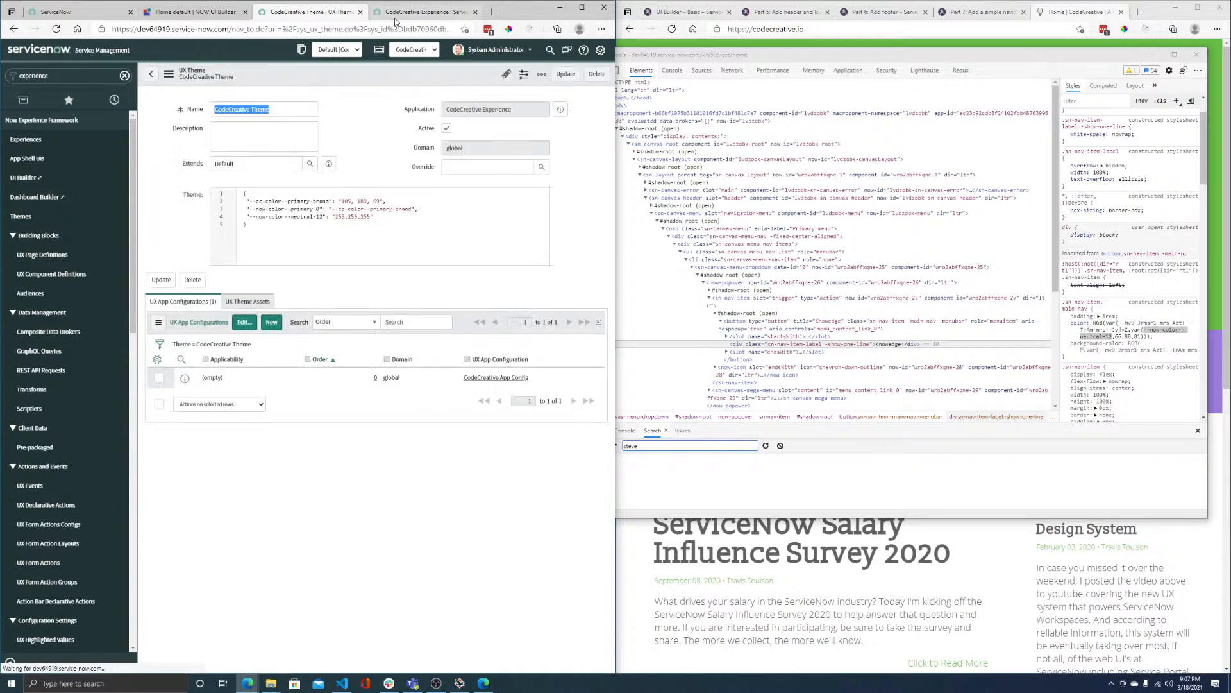
pyautogui.click(394, 18)
pyautogui.click(55, 29)
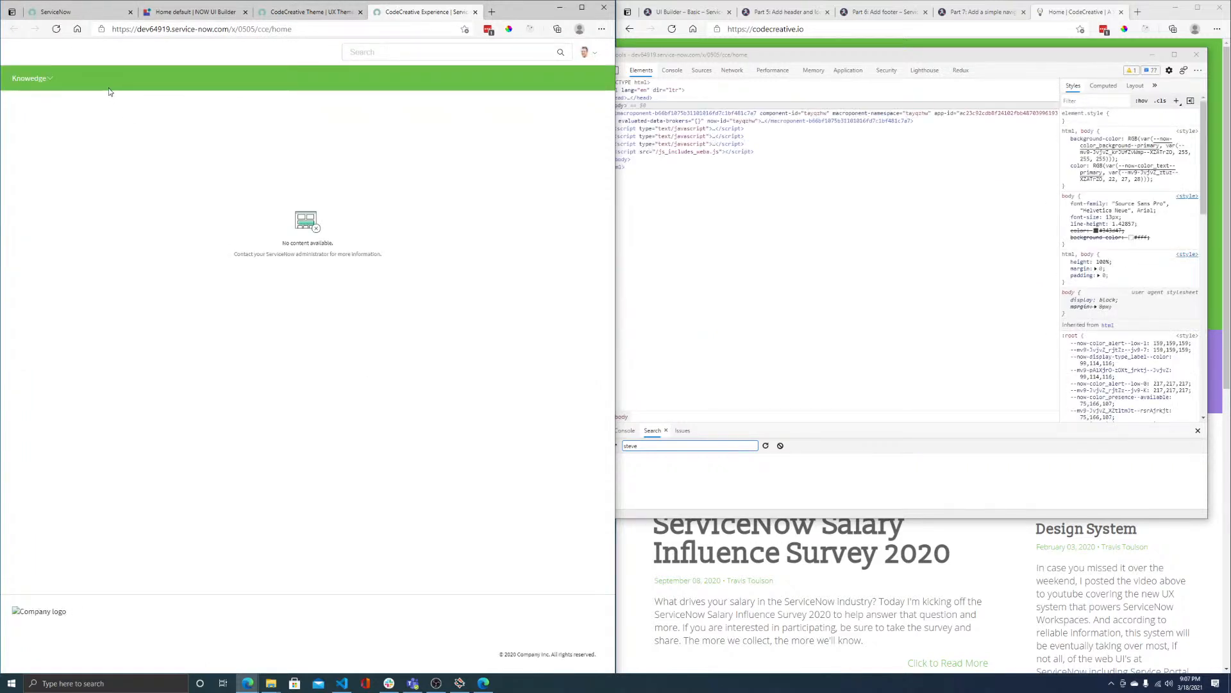
# - Review in the theme JSON how --now-color--primary-0 refers to the custom brand color property
pyautogui.click(306, 12)
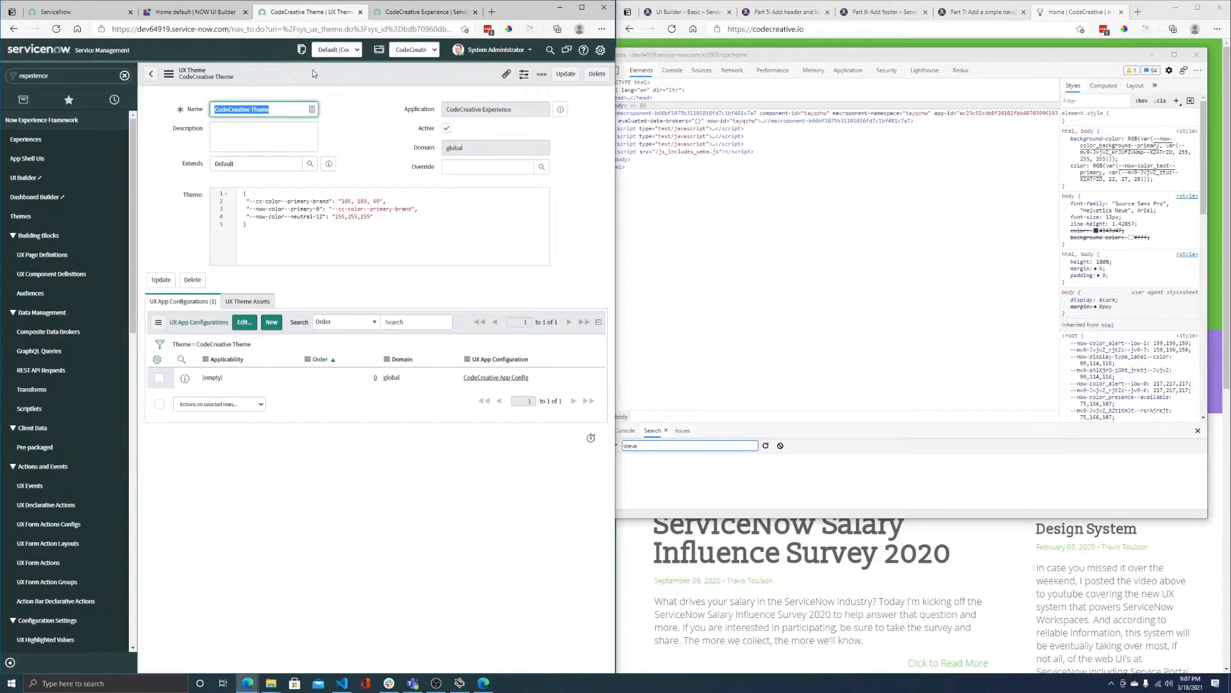
pyautogui.click(380, 219)
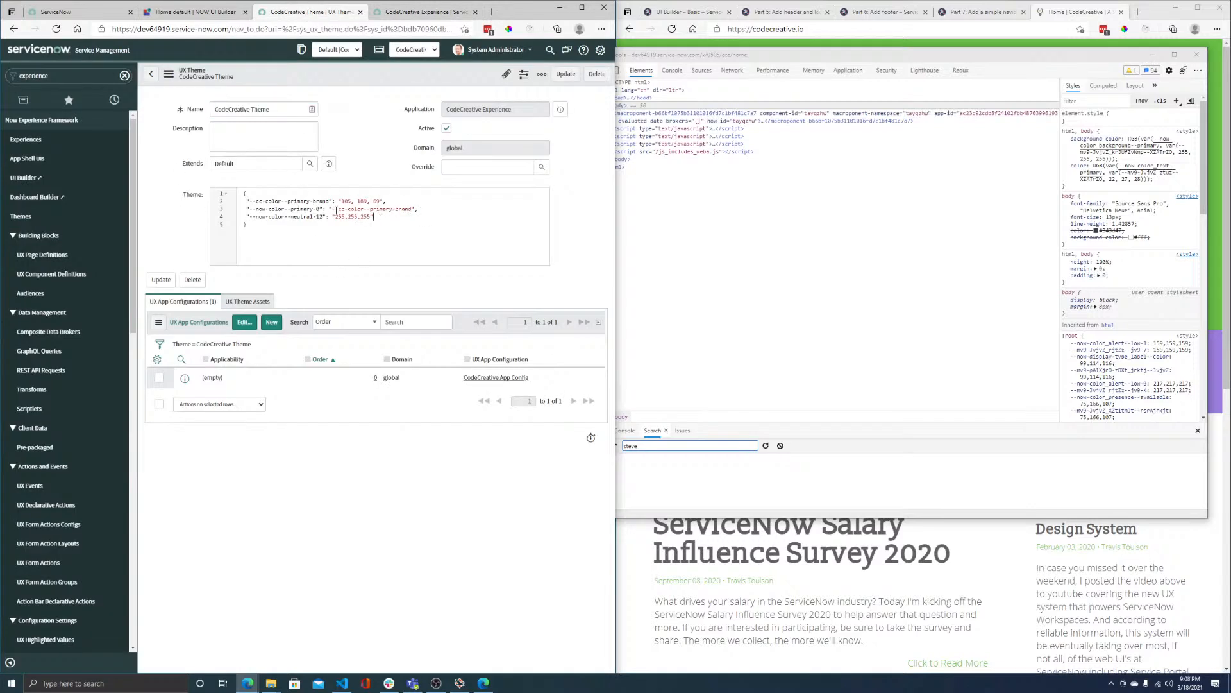
pyautogui.moveTo(334, 211); pyautogui.dragTo(414, 207)
pyautogui.moveTo(342, 200); pyautogui.dragTo(378, 203)
pyautogui.click(387, 220)
pyautogui.moveTo(322, 209); pyautogui.dragTo(264, 213)
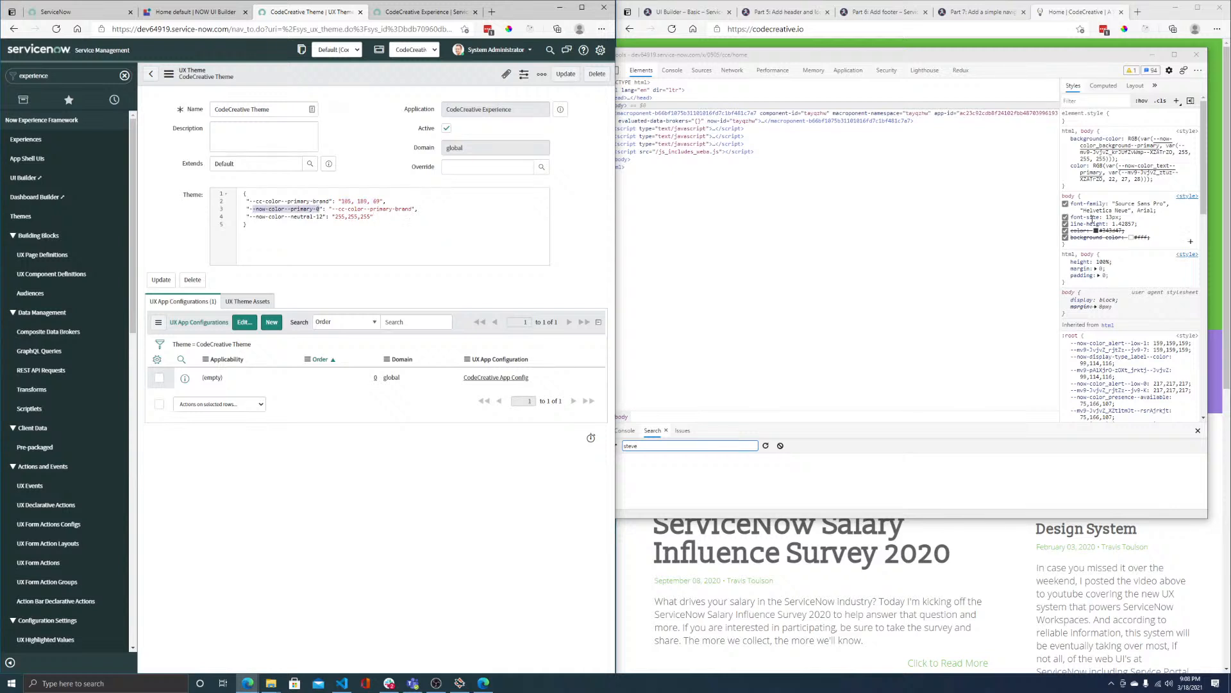
# - Inspect the portal menu bar in the developer tools and examine the variables and fallback value in its background-color
pyautogui.click(418, 10)
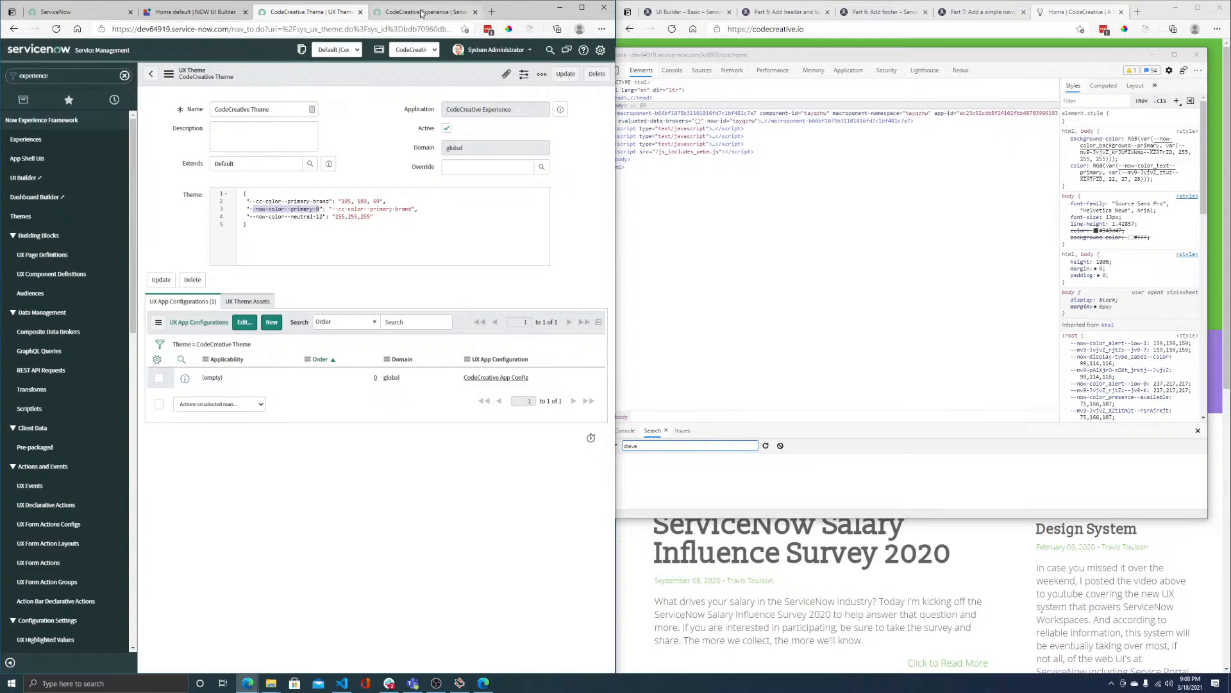
pyautogui.rightClick(93, 86)
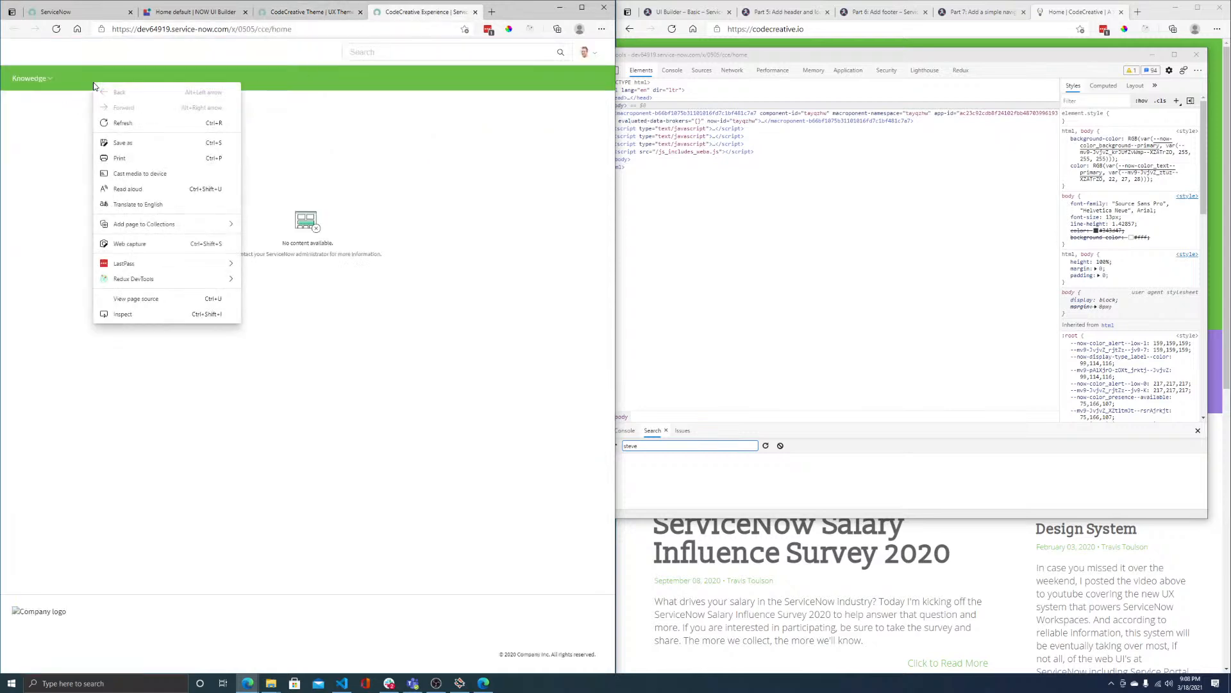
pyautogui.click(161, 314)
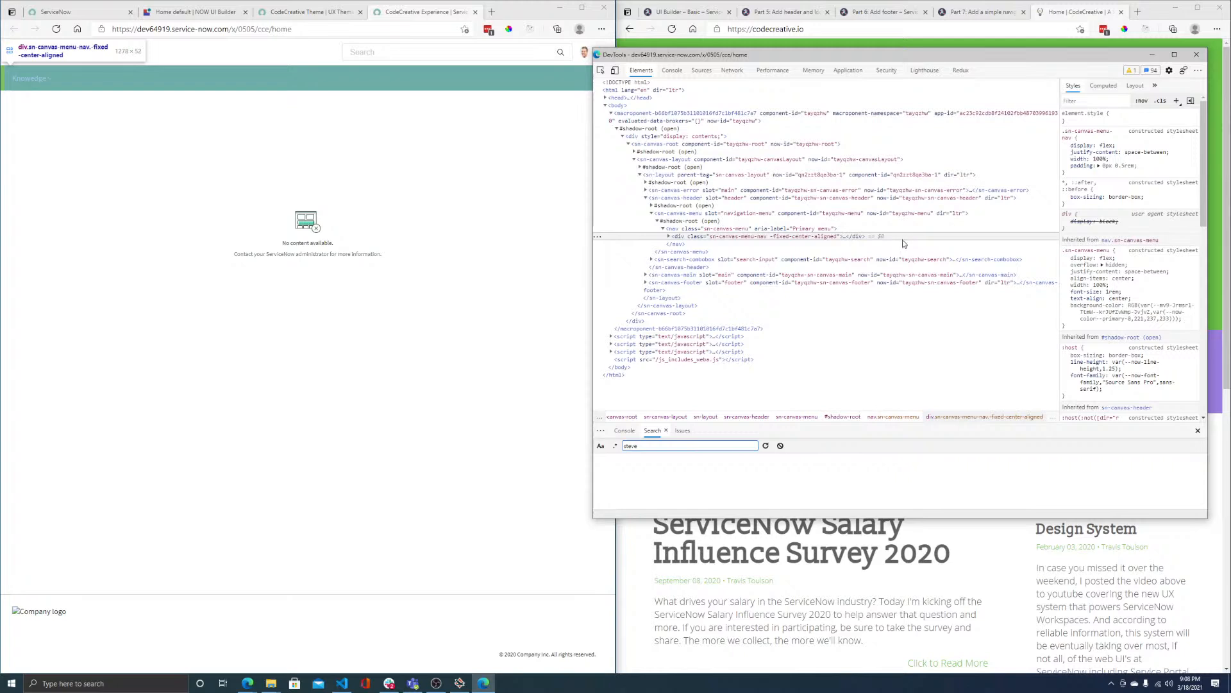
pyautogui.doubleClick(1153, 305)
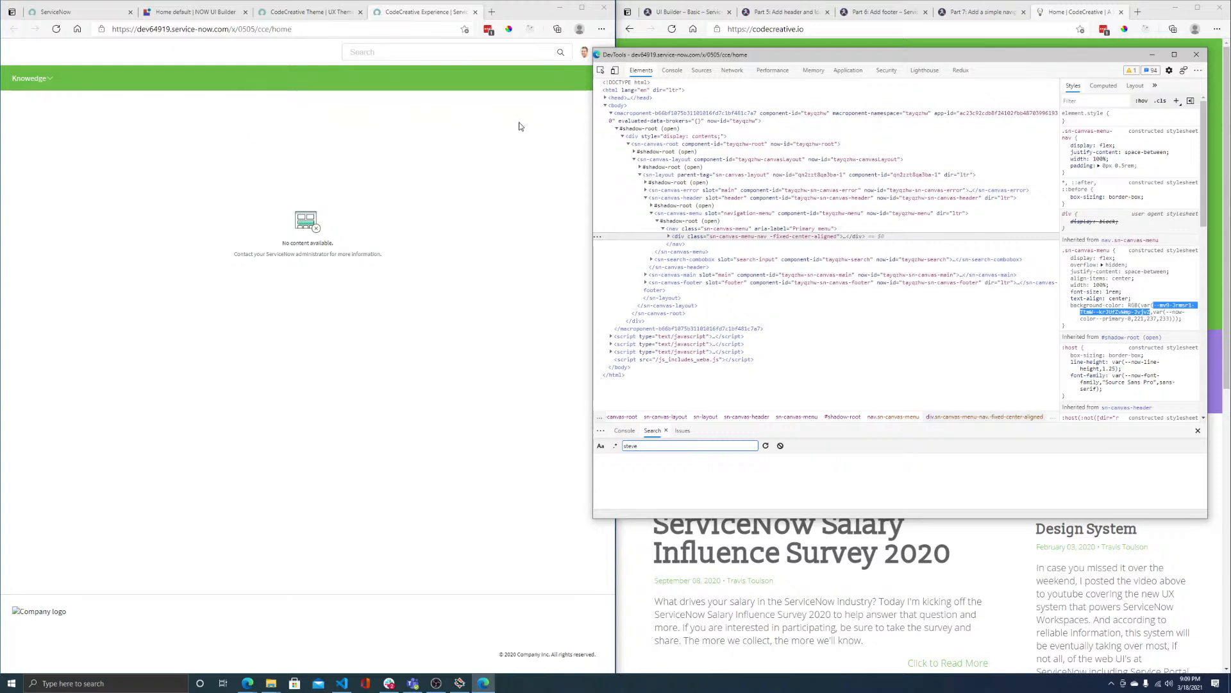
pyautogui.moveTo(1166, 311); pyautogui.dragTo(1131, 322)
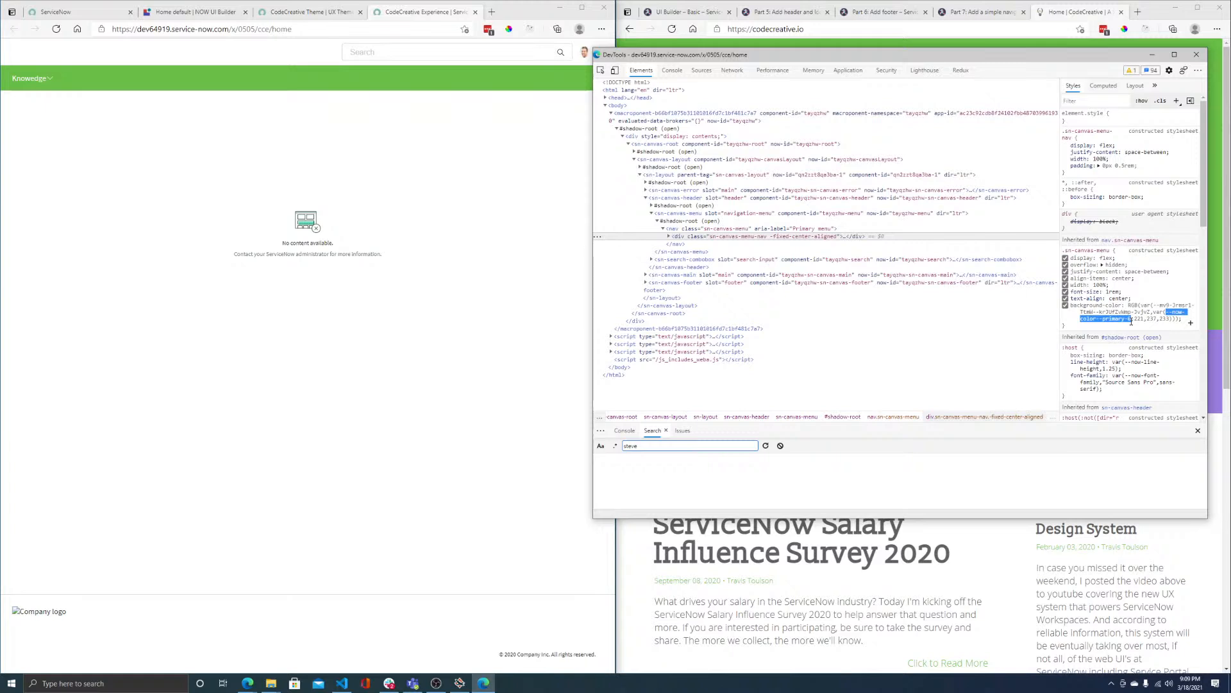
pyautogui.moveTo(1135, 320); pyautogui.dragTo(1171, 319)
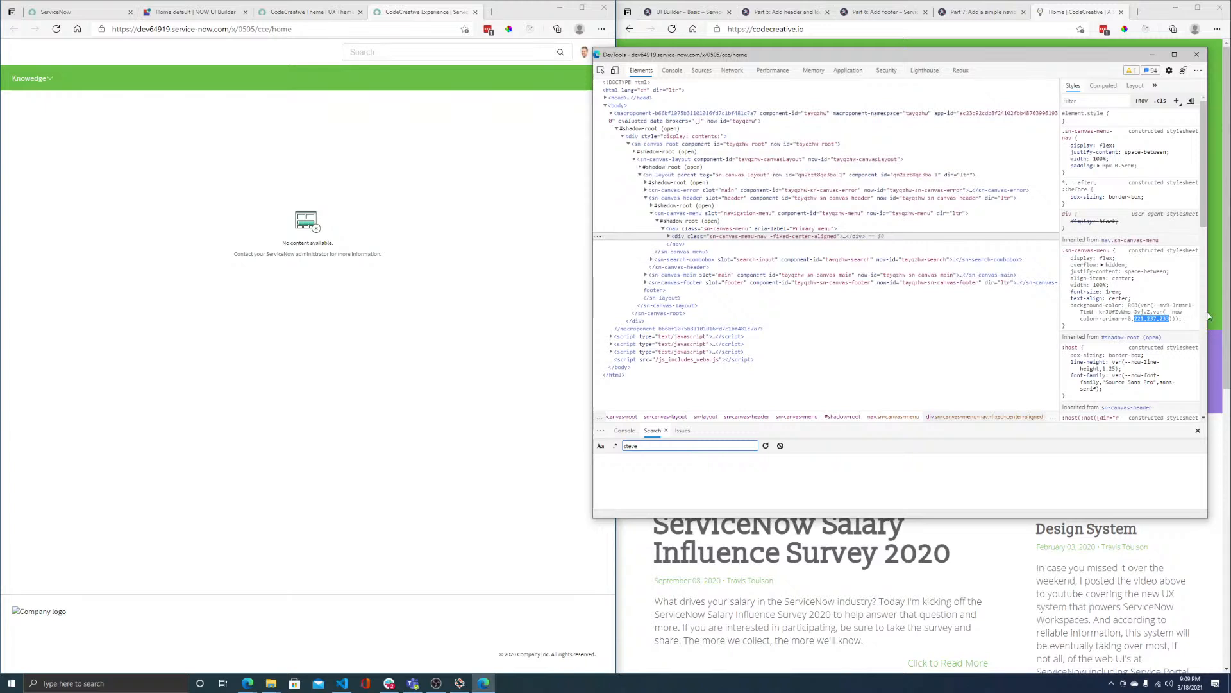
pyautogui.moveTo(1132, 305); pyautogui.dragTo(1184, 307)
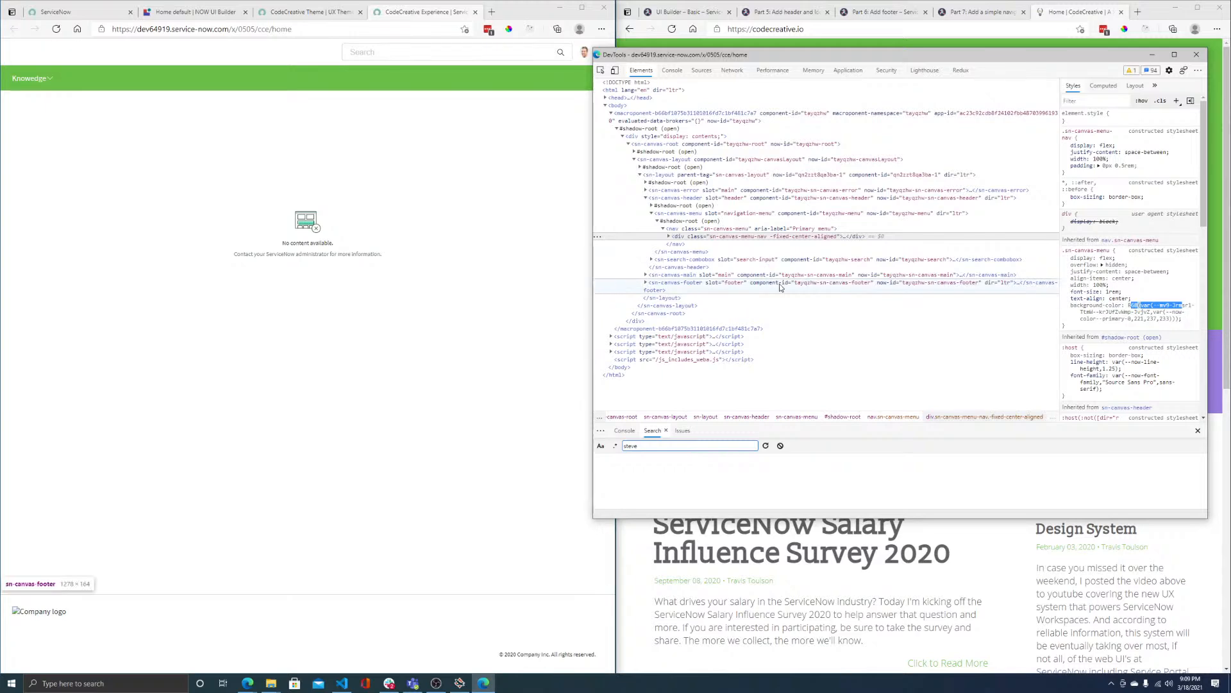
# - Examine the custom brand property in the CodeCreative Theme and preview the color properties of the Default theme it extends
pyautogui.click(303, 15)
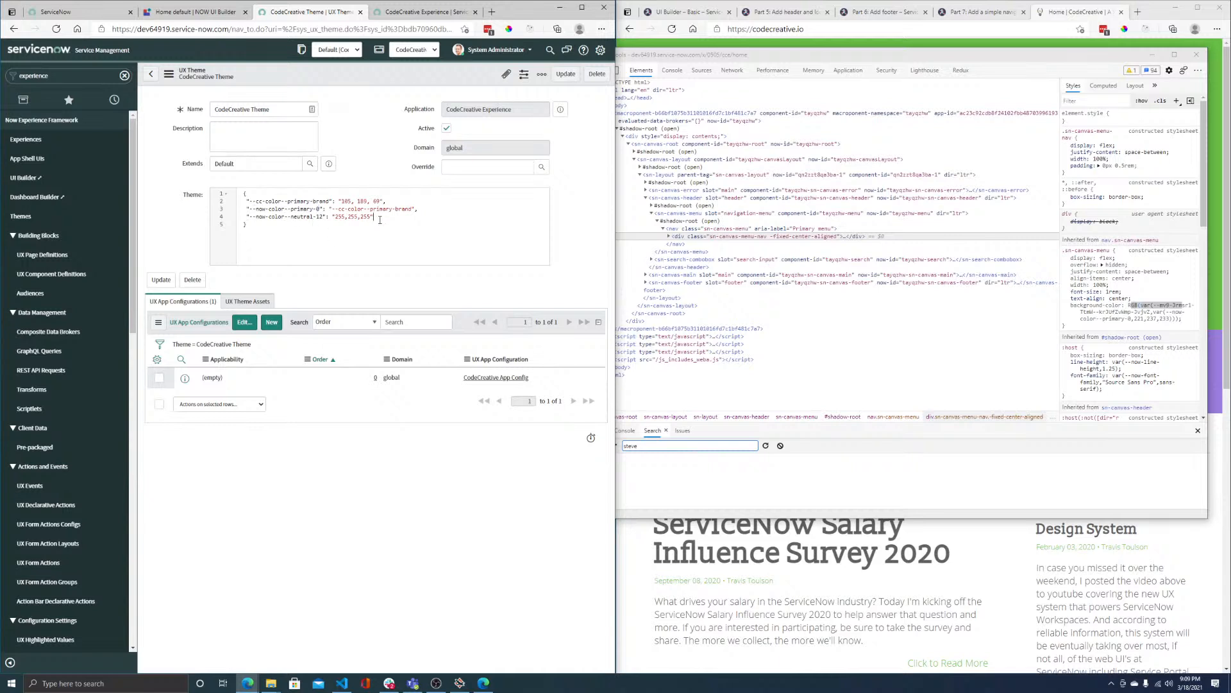
pyautogui.click(380, 220)
pyautogui.moveTo(247, 201); pyautogui.dragTo(330, 203)
pyautogui.doubleClick(228, 166)
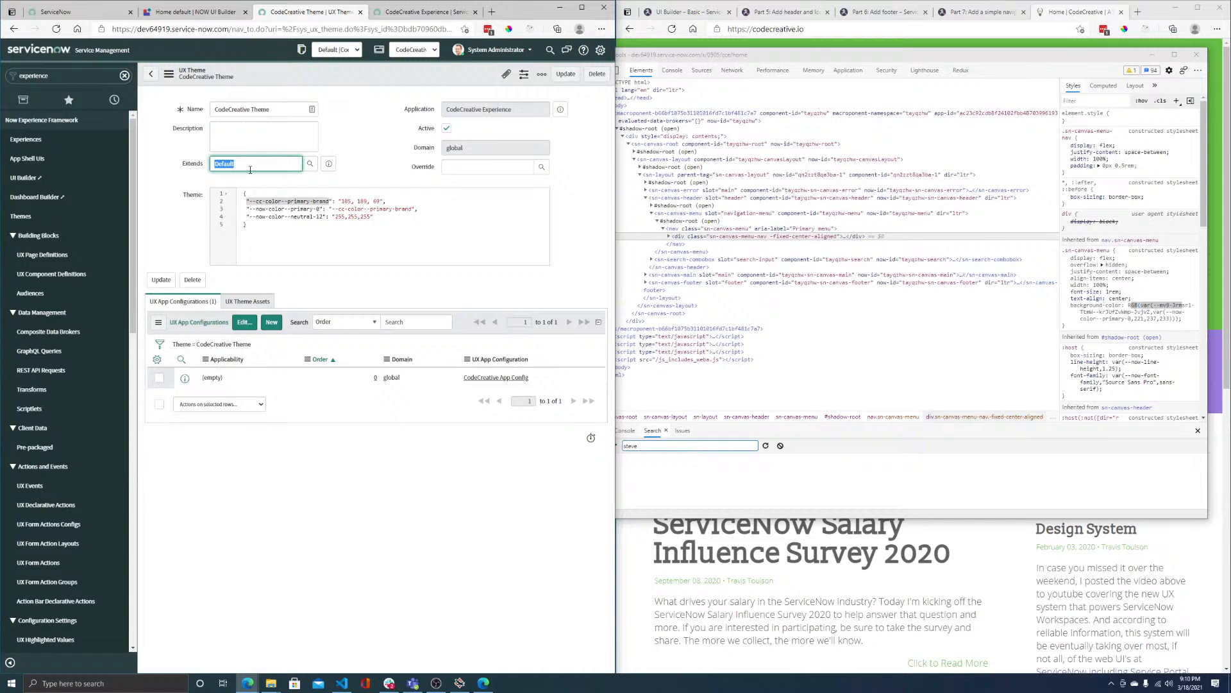
pyautogui.click(328, 165)
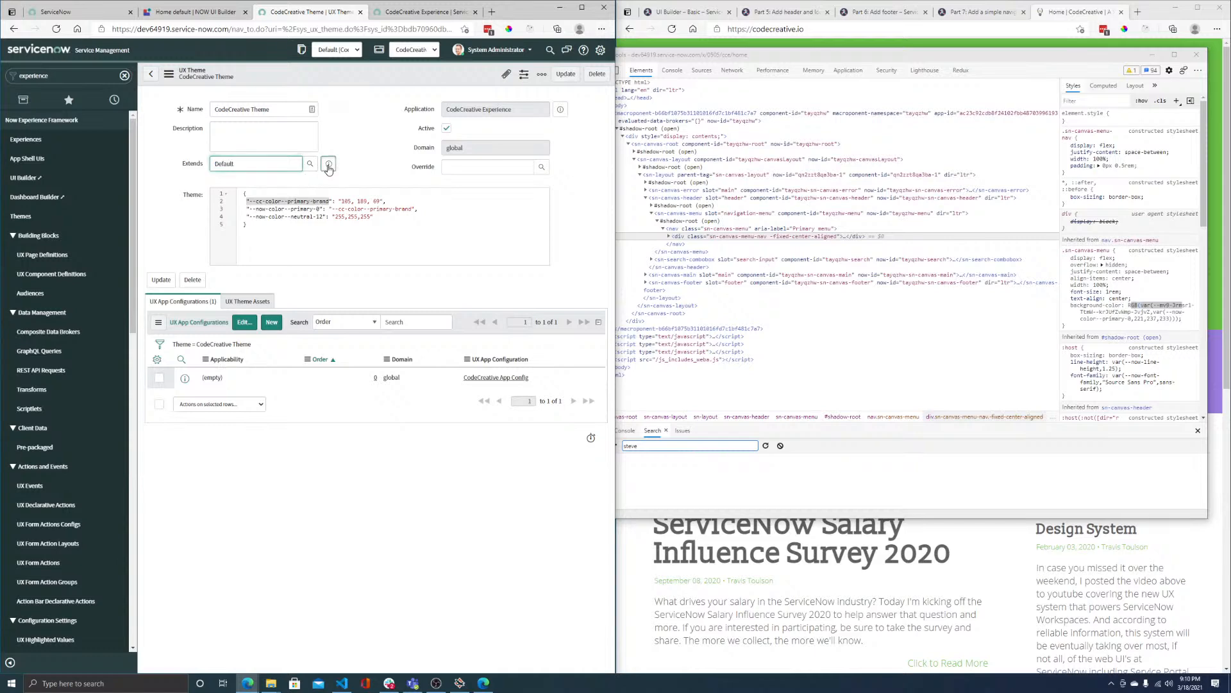
pyautogui.scroll(-3, 317, 323)
pyautogui.scroll(-10, 317, 322)
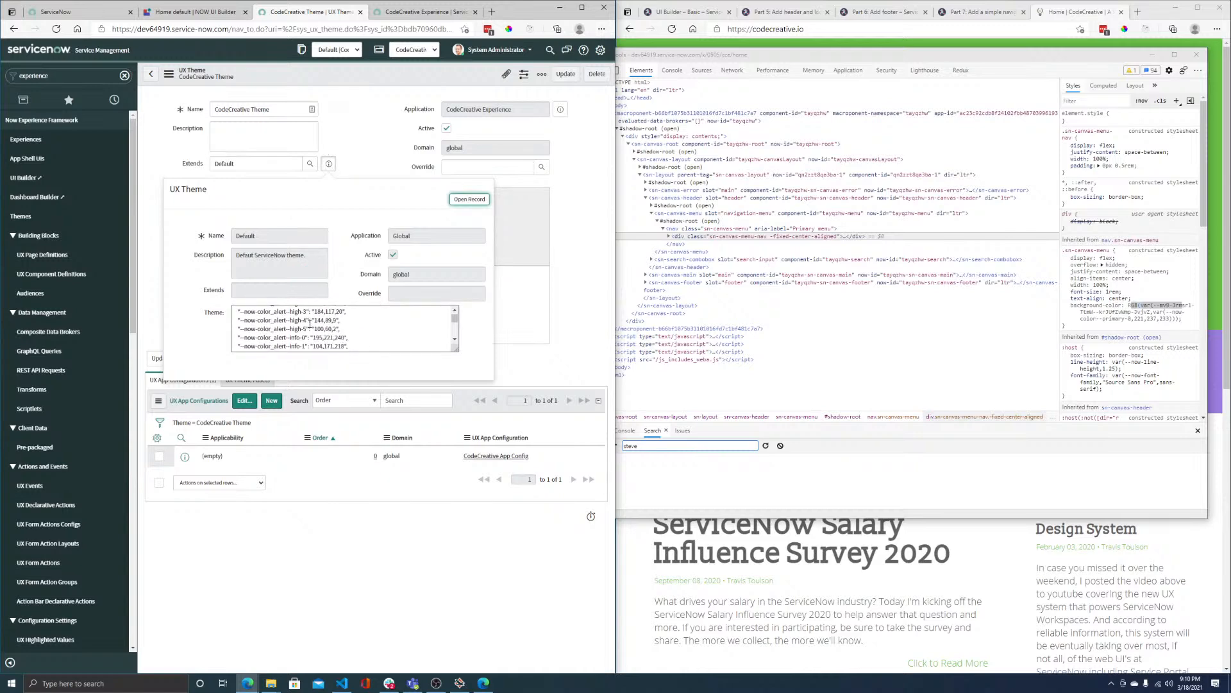
pyautogui.moveTo(454, 318); pyautogui.dragTo(456, 327)
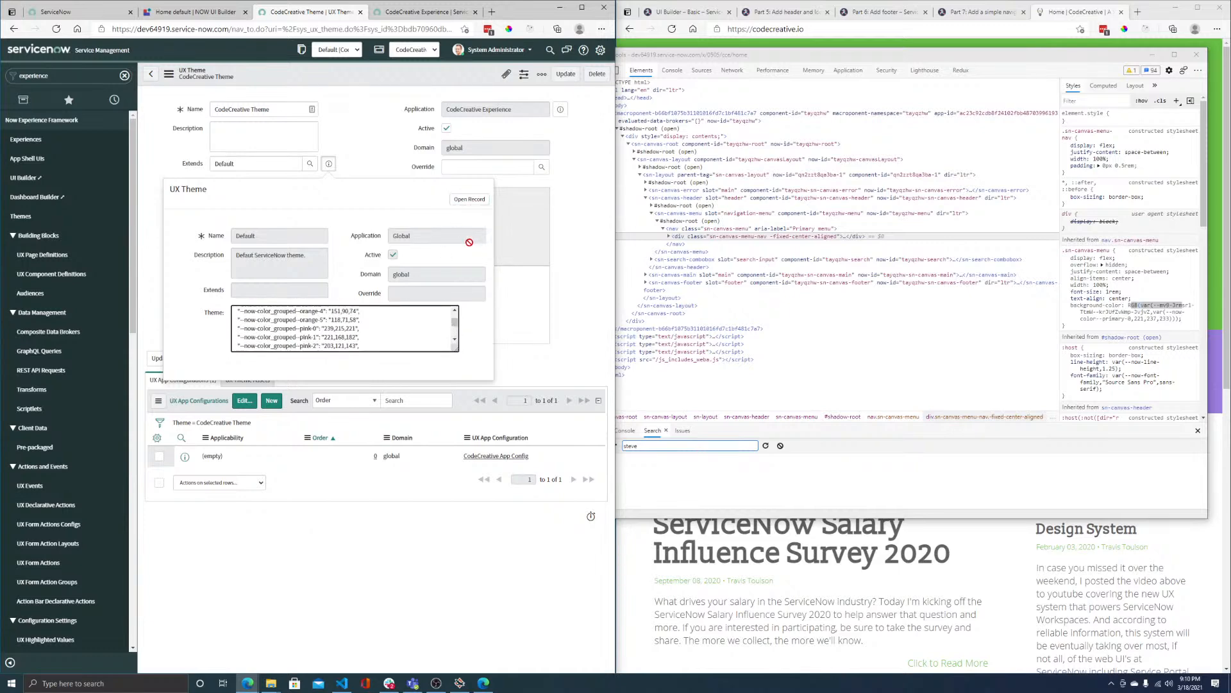
pyautogui.click(498, 253)
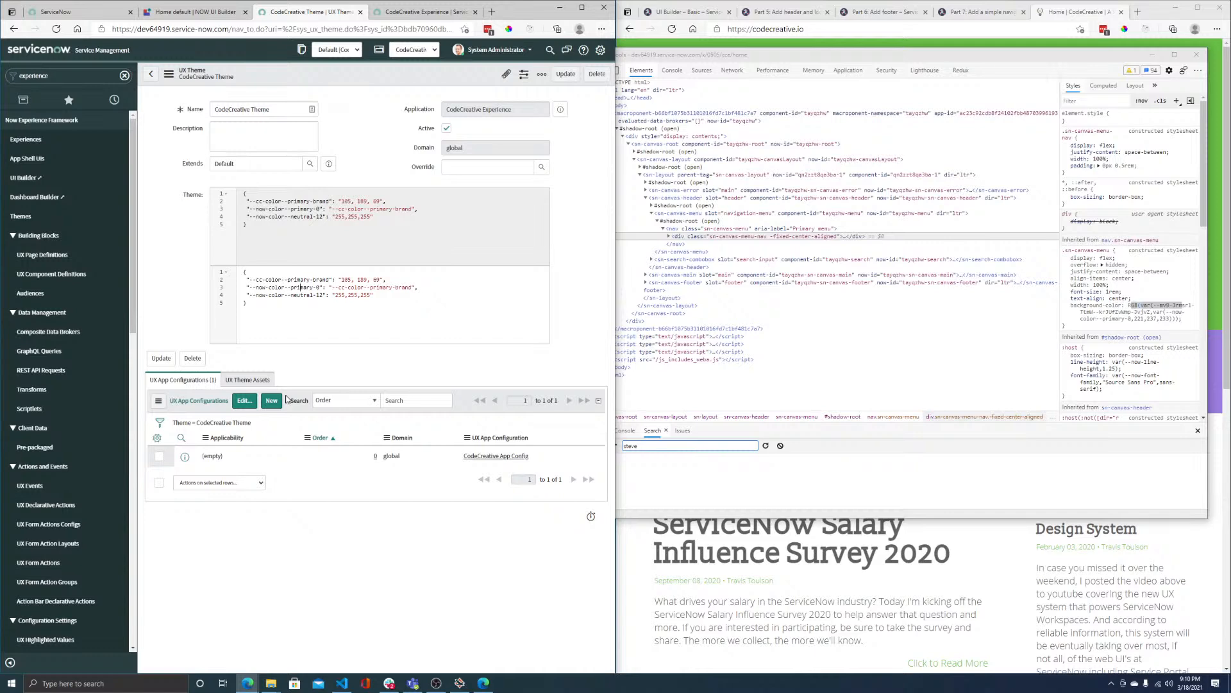
# - View the CodeCreative Theme's UX Theme Assets and the blank new asset form, and return to the theme record
pyautogui.click(259, 379)
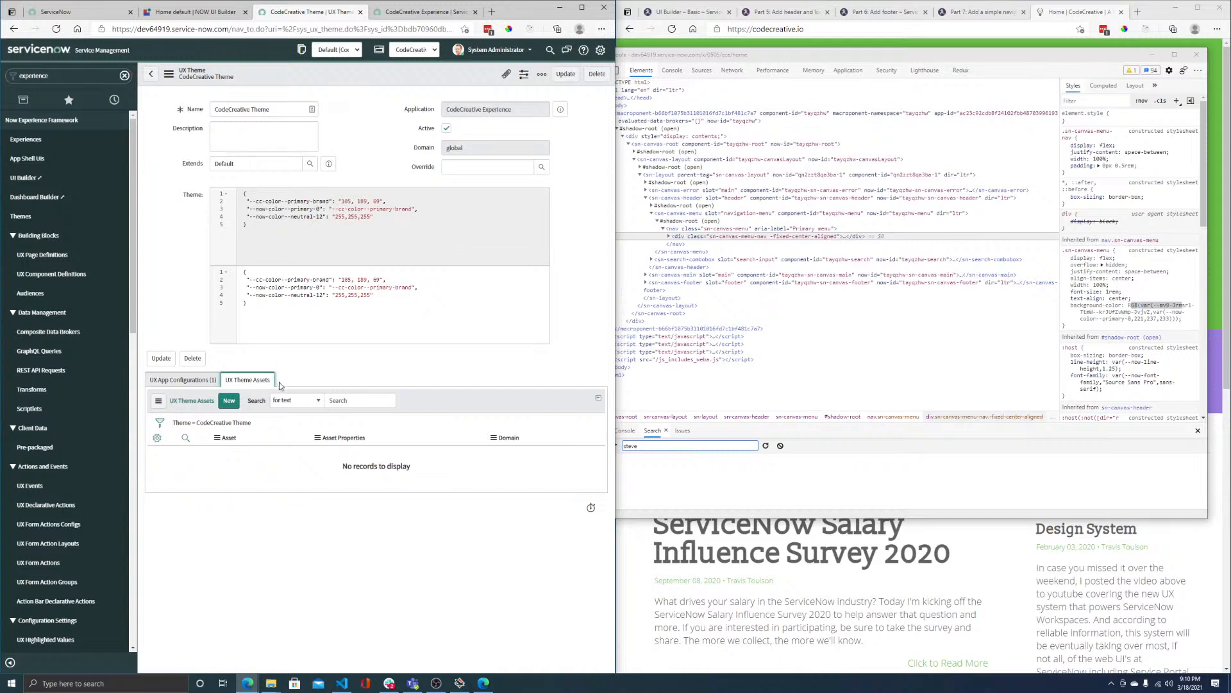
pyautogui.click(230, 401)
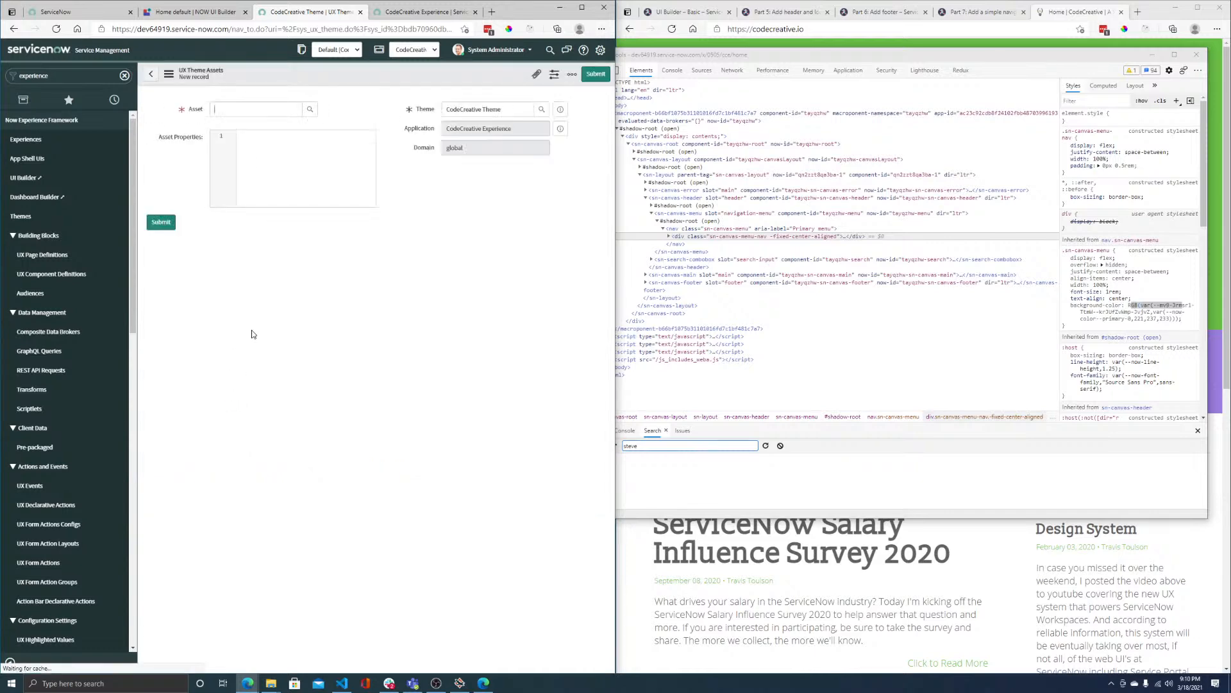
pyautogui.click(150, 74)
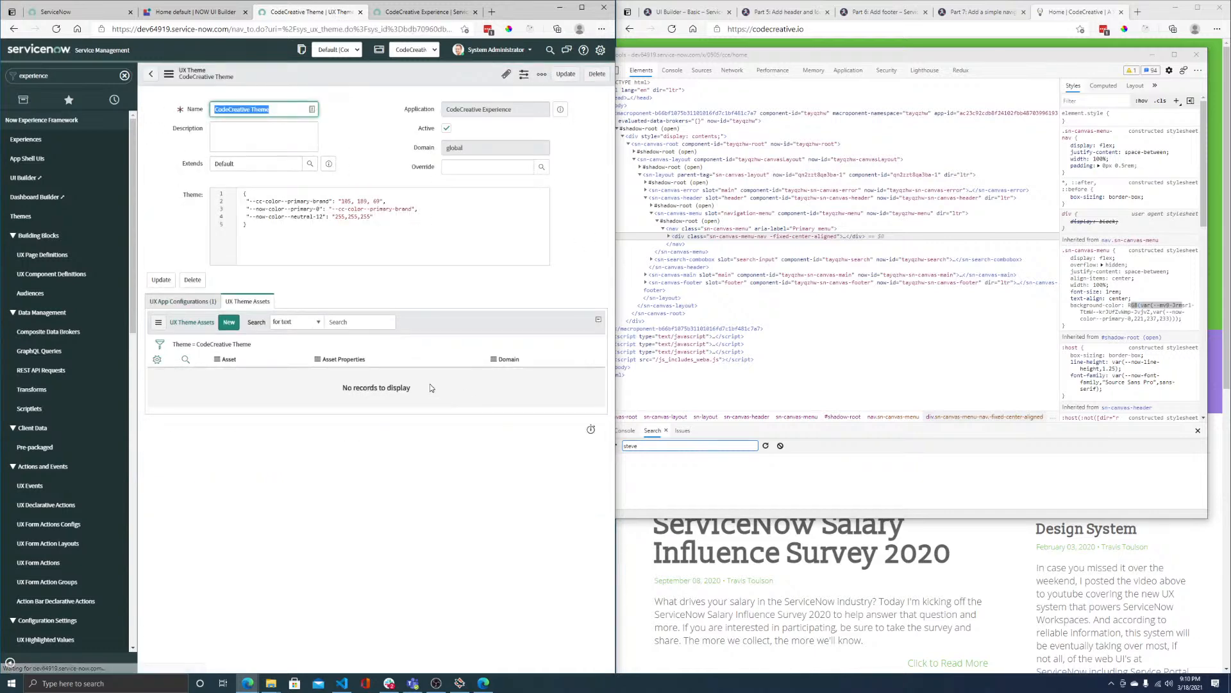
# - Close the developer tools and save the CodeCreative logo from the codecreative.io header to the desktop as an image file
pyautogui.click(1197, 54)
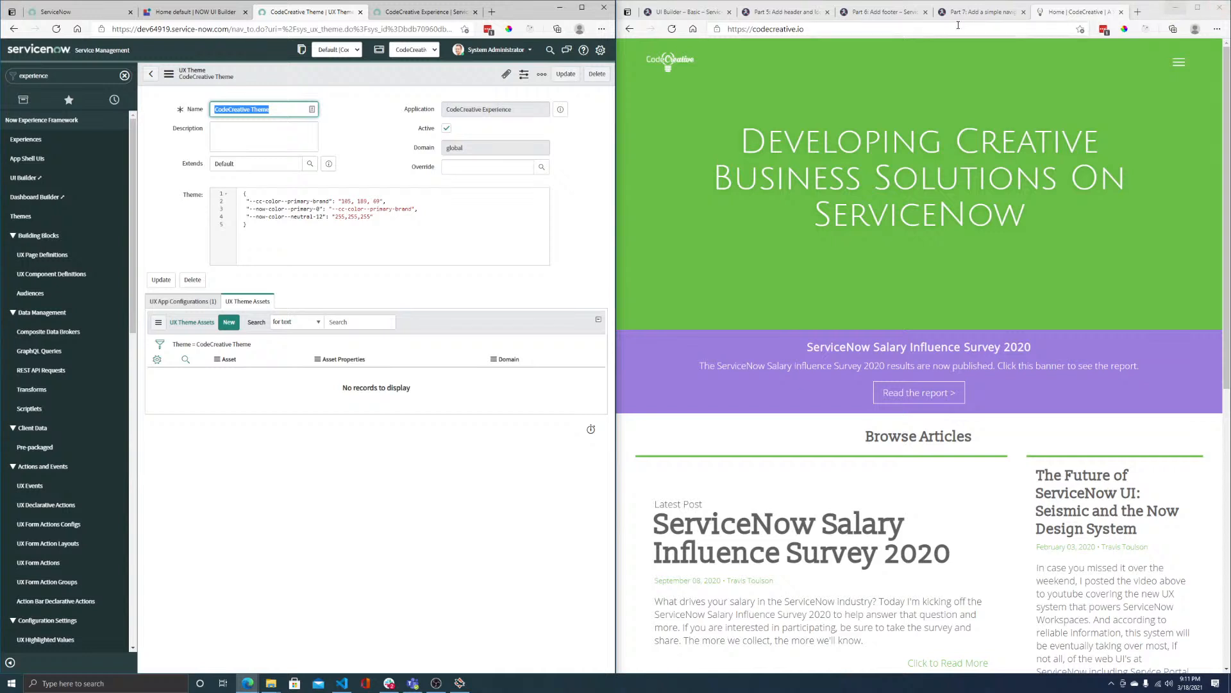
pyautogui.click(449, 167)
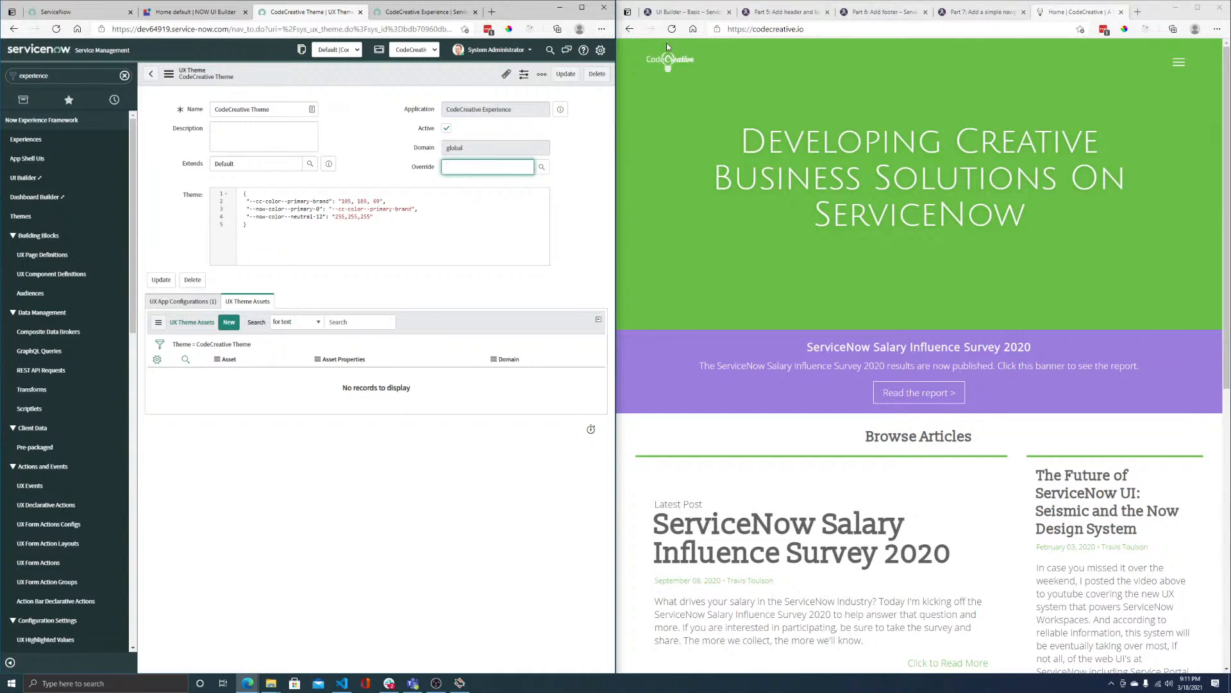
pyautogui.moveTo(639, 3); pyautogui.dragTo(655, 173)
pyautogui.moveTo(672, 241); pyautogui.dragTo(693, 99)
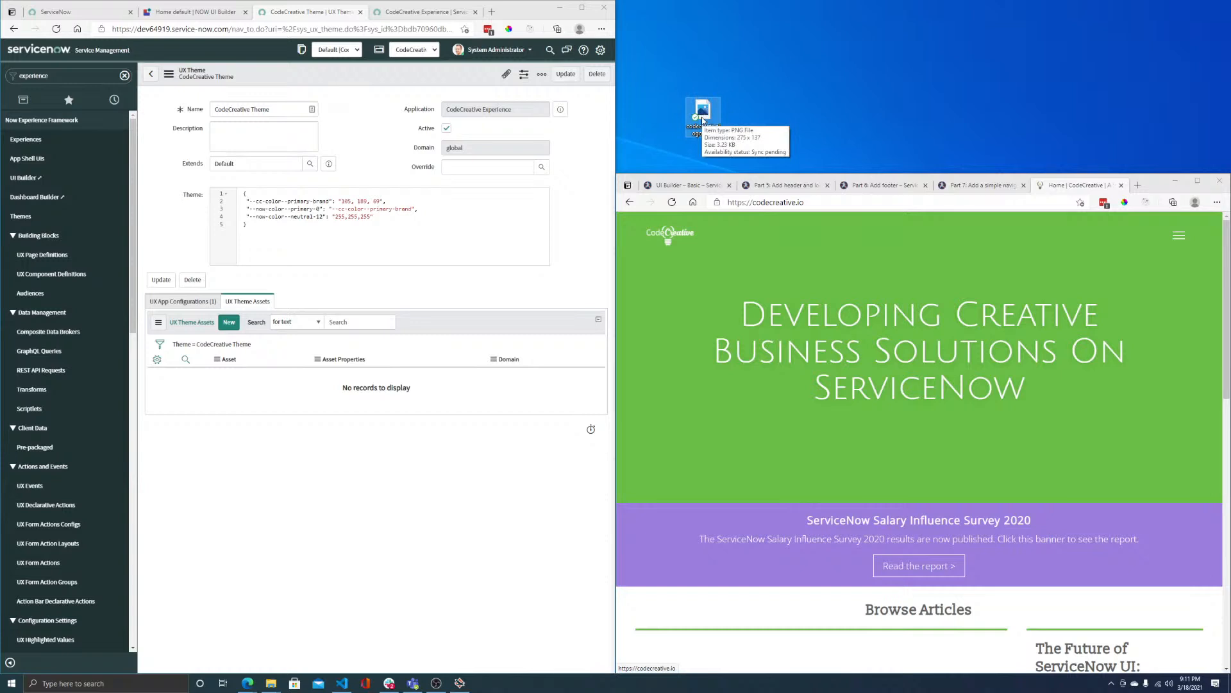
pyautogui.click(425, 11)
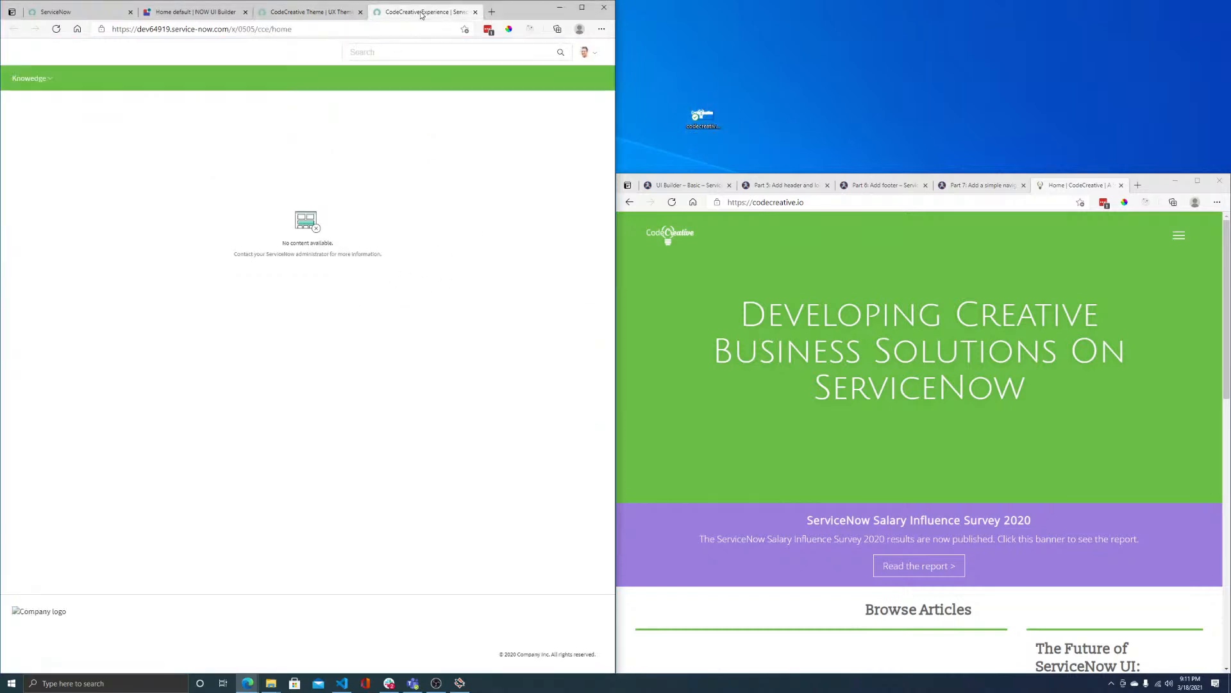
pyautogui.click(313, 17)
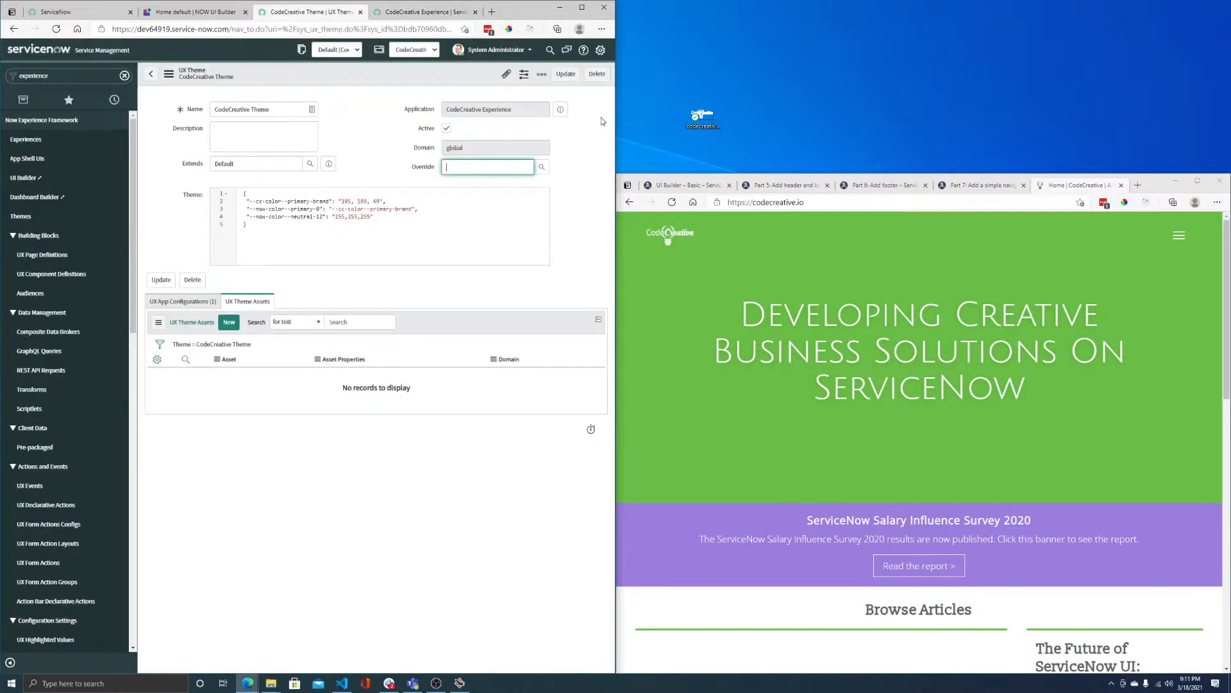
pyautogui.moveTo(1013, 175); pyautogui.dragTo(988, 0)
pyautogui.click(405, 15)
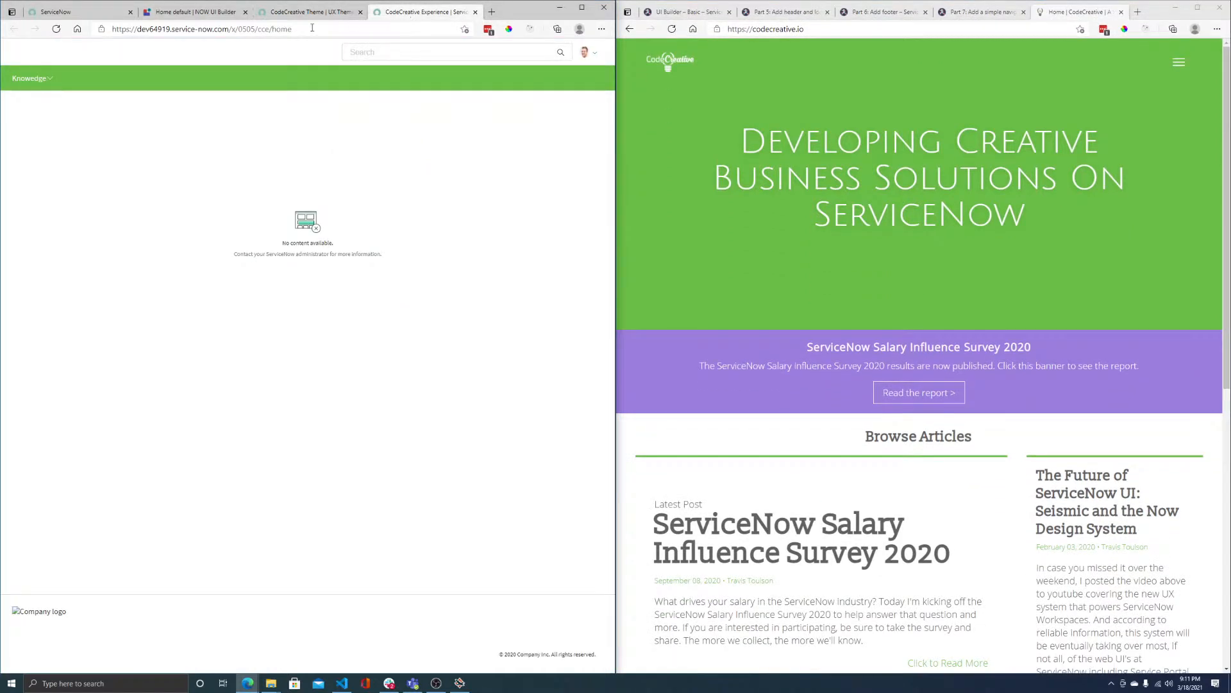
# - Inspect the portal header in the developer tools and examine the styles of its sn-canvas-header-container element
pyautogui.rightClick(212, 51)
pyautogui.click(244, 280)
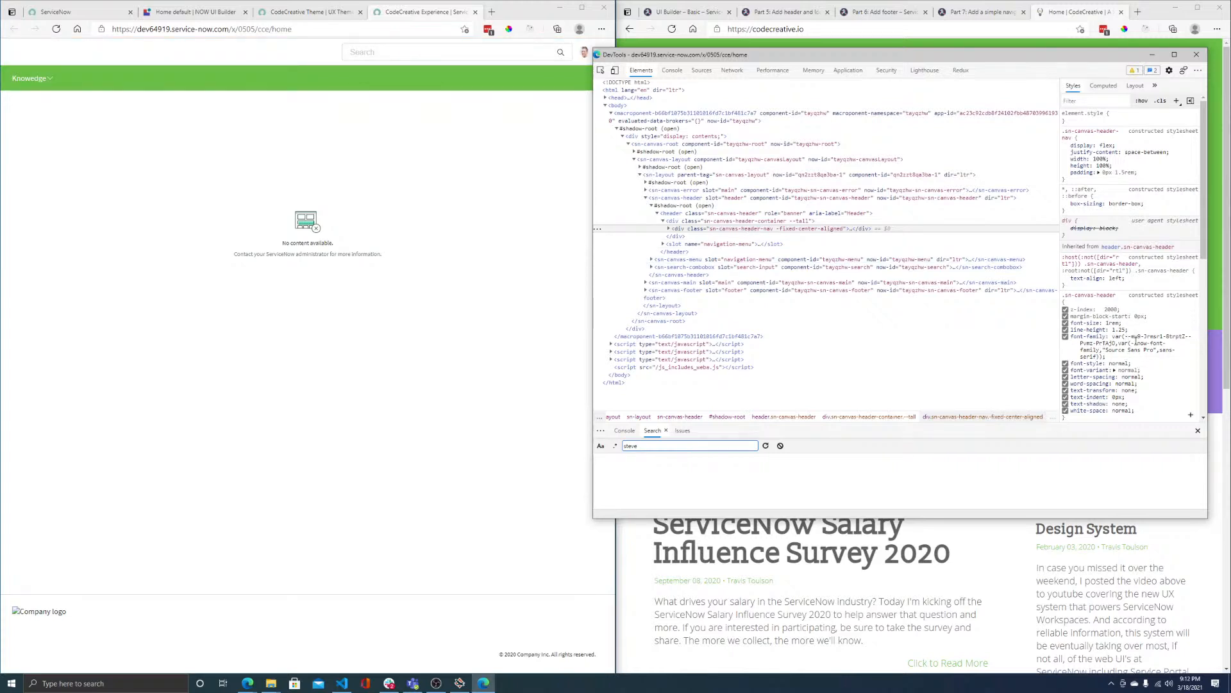
pyautogui.click(1114, 344)
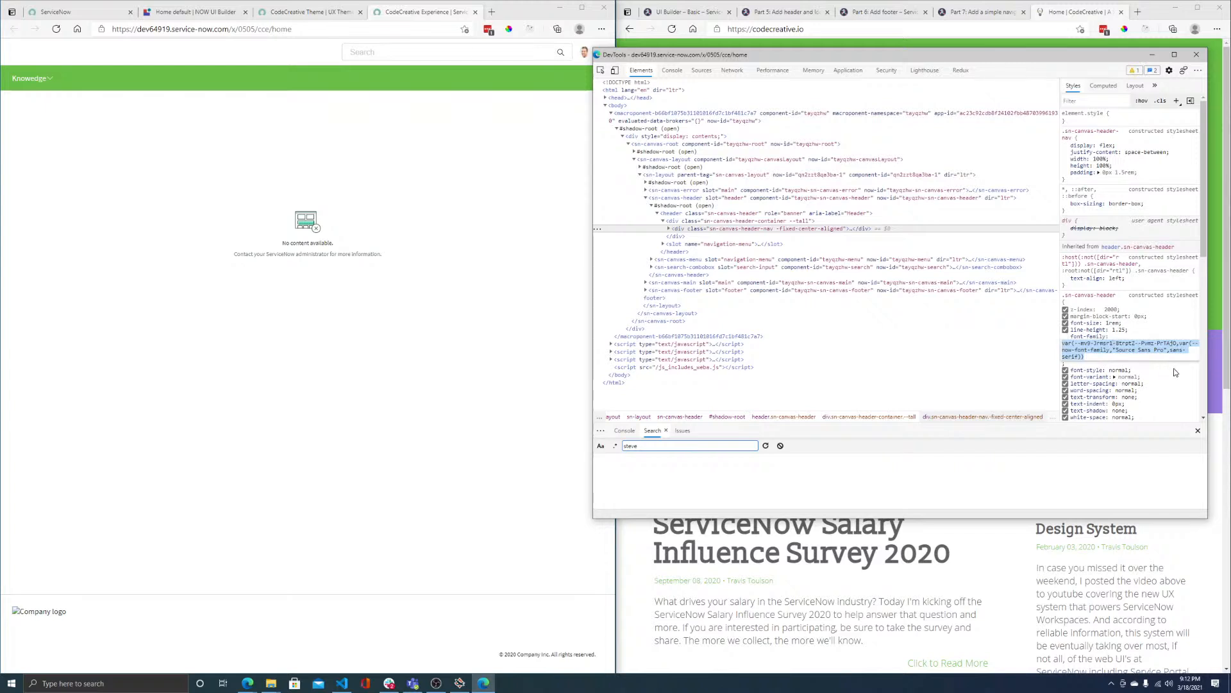
pyautogui.press('Escape')
pyautogui.scroll(-3, 1132, 282)
pyautogui.scroll(-5, 1132, 283)
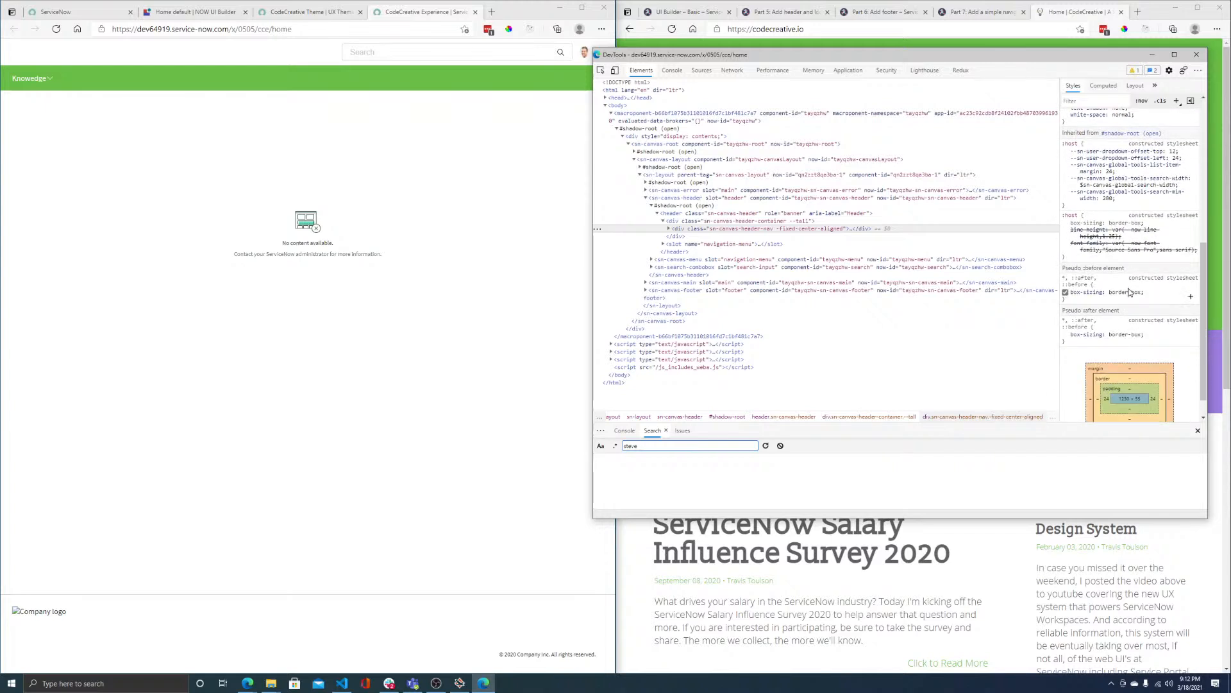
pyautogui.scroll(5, 1130, 292)
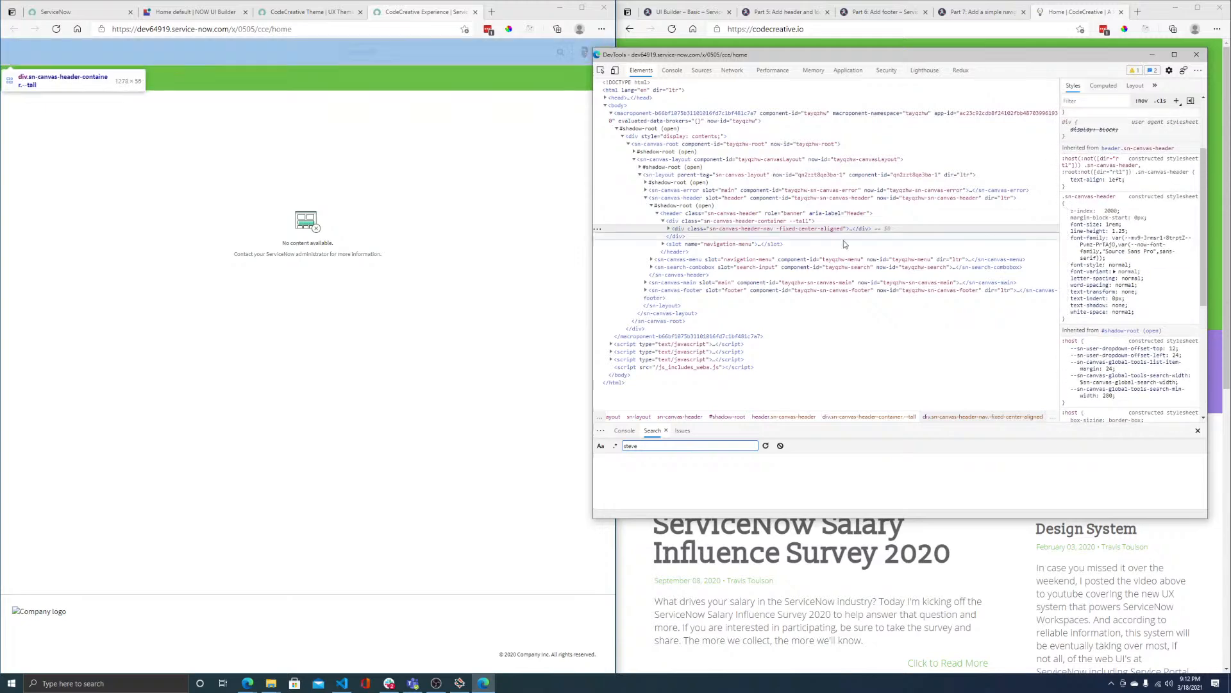
pyautogui.click(705, 221)
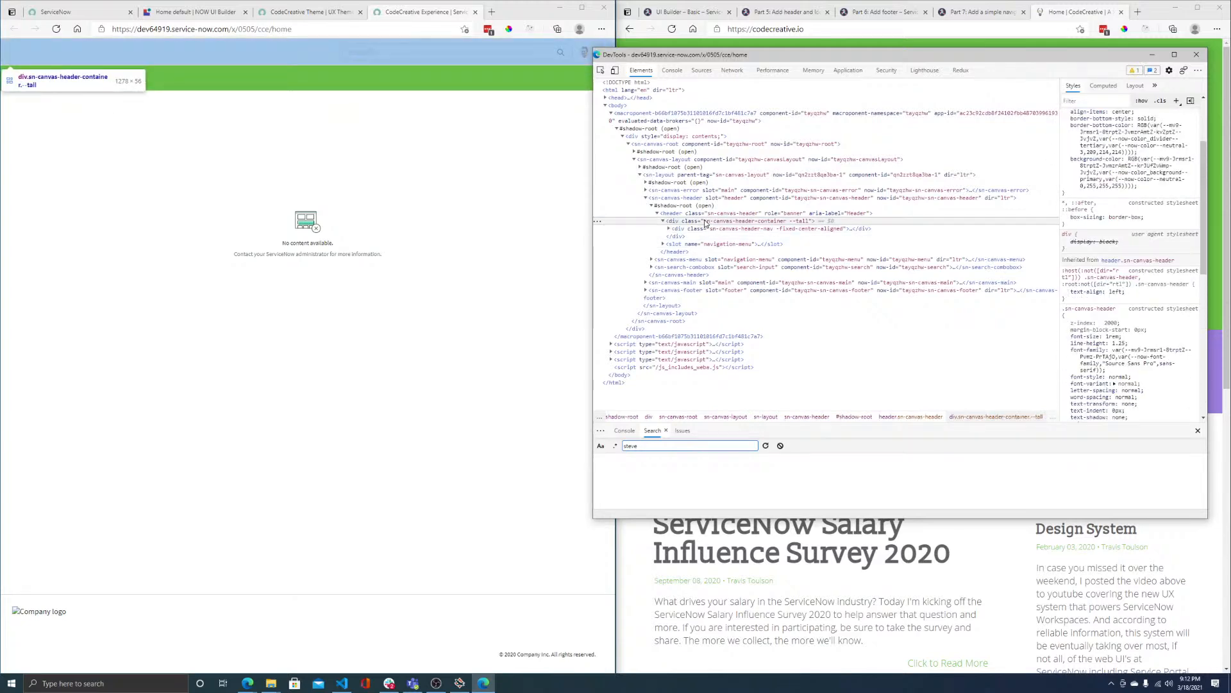
pyautogui.scroll(3, 1135, 263)
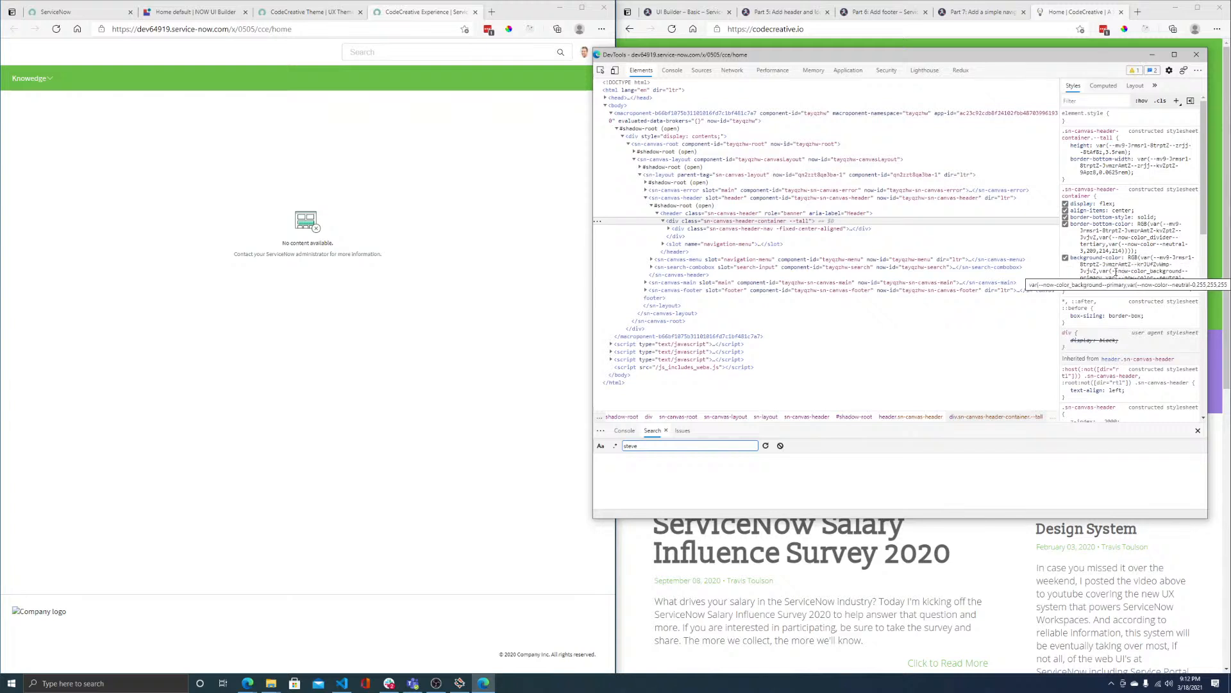
# - Examine the variables in the header container's background-color and copy the first, component-specific variable name
pyautogui.moveTo(1112, 271); pyautogui.dragTo(1102, 277)
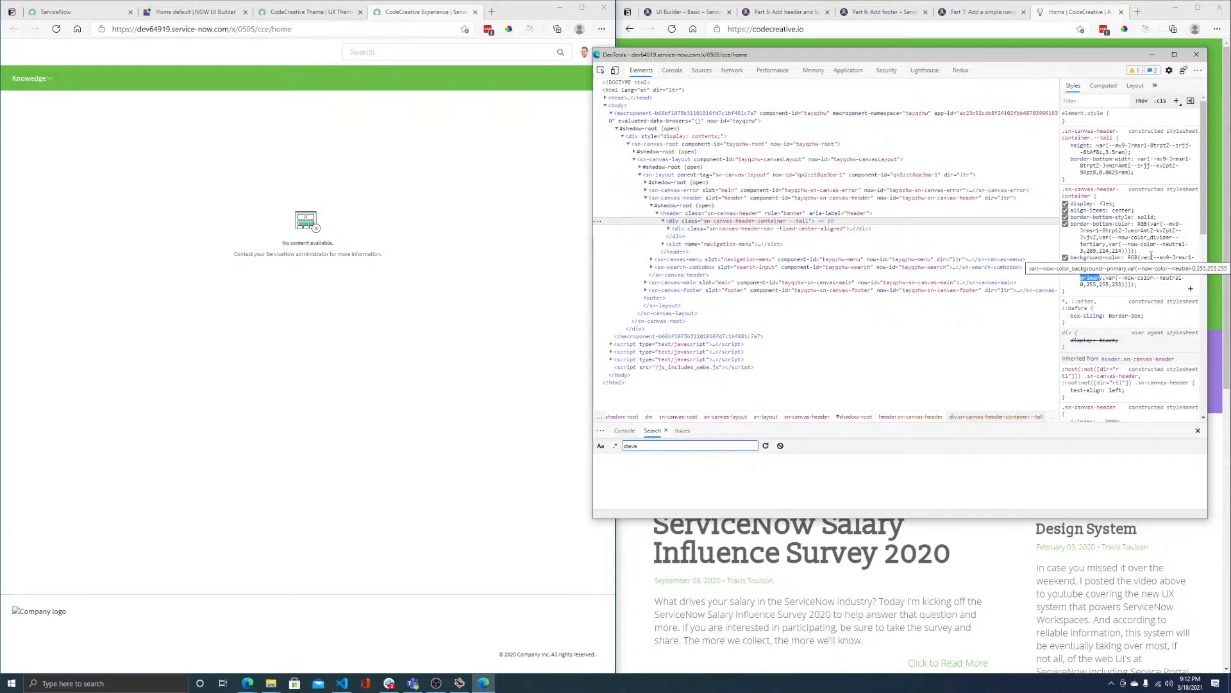
pyautogui.click(1152, 258)
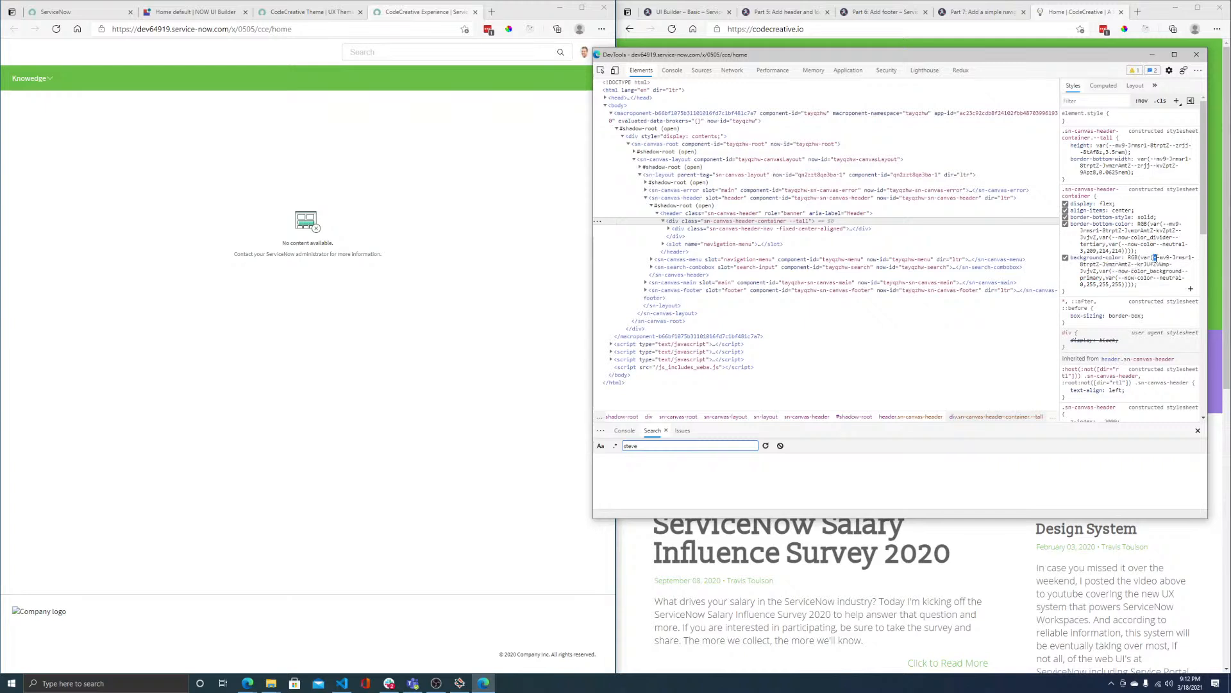
pyautogui.moveTo(1154, 257); pyautogui.dragTo(1098, 272)
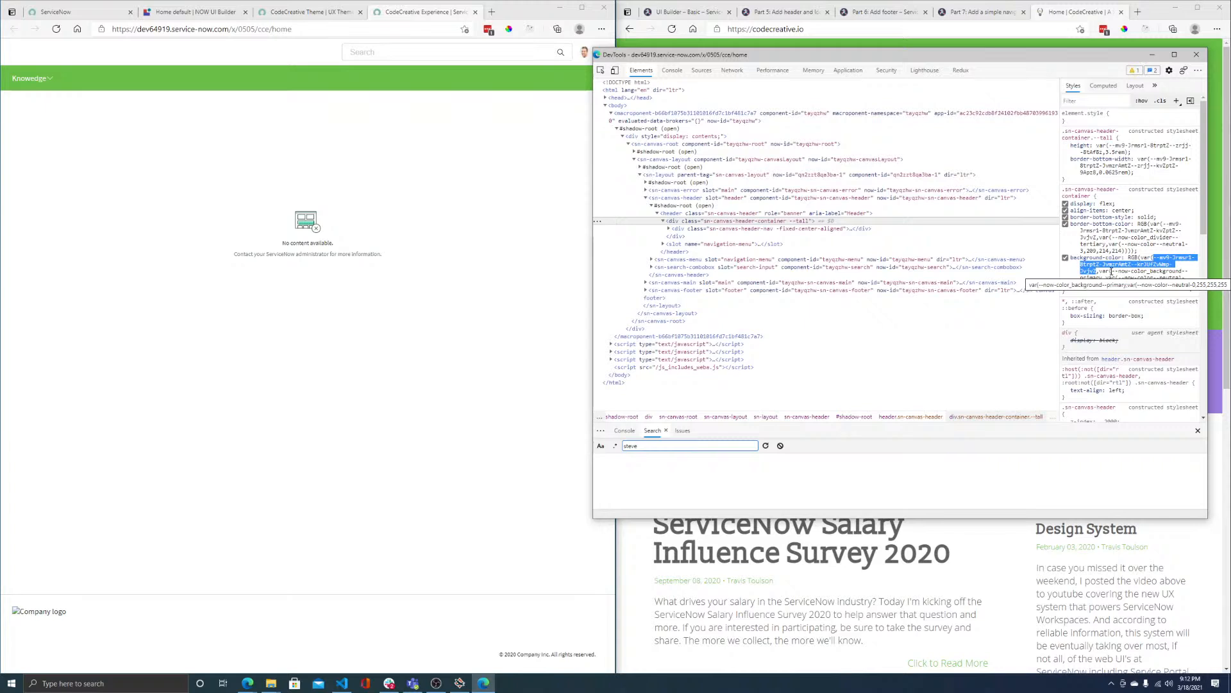
pyautogui.moveTo(1111, 270)
pyautogui.mouseDown()
pyautogui.moveTo(1120, 277)
pyautogui.moveTo(1101, 278)
pyautogui.mouseUp()
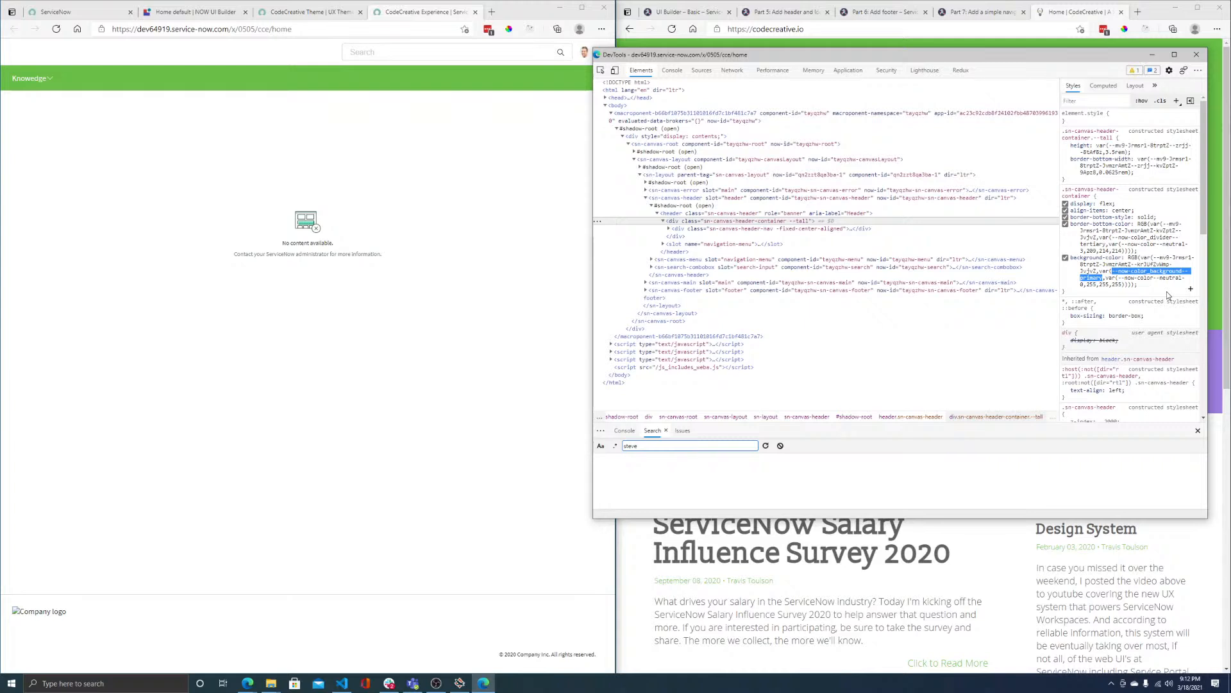
pyautogui.click(1154, 258)
pyautogui.click(1146, 262)
pyautogui.click(1146, 263)
pyautogui.click(1142, 253)
pyautogui.moveTo(1152, 259); pyautogui.dragTo(1098, 270)
pyautogui.hotkey('ctrl', 'c')
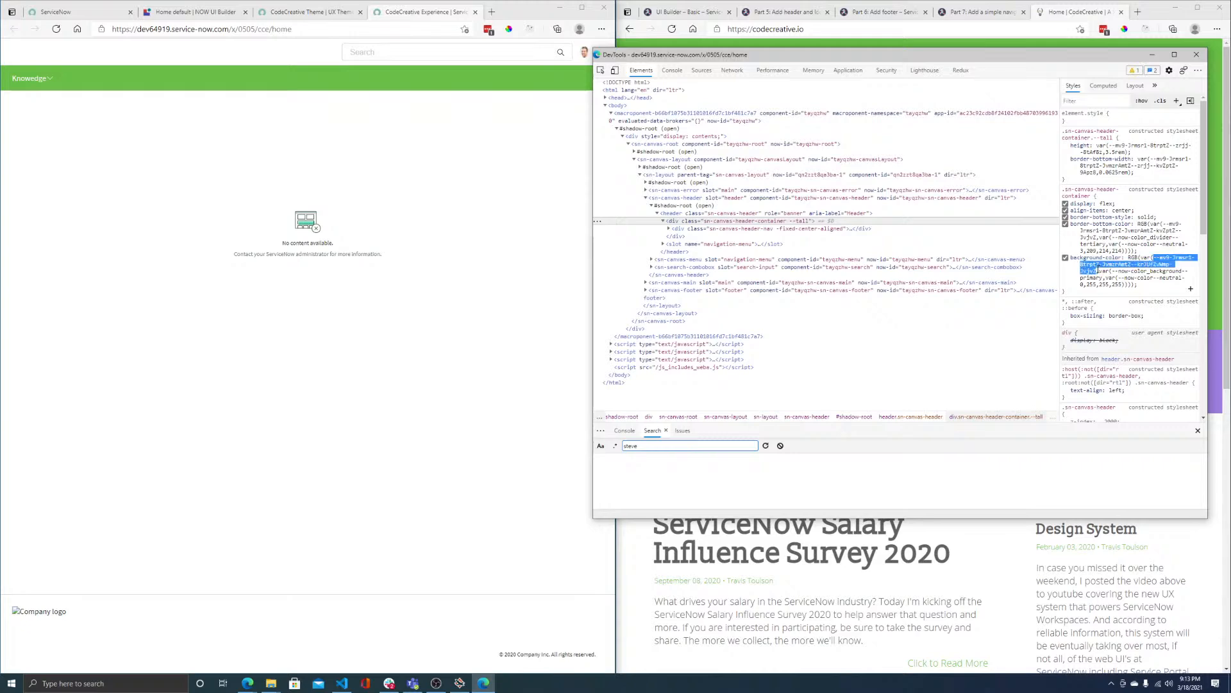
# - Add the copied background variable to the CodeCreative Theme with the value --cc-color--primary-brand and save the record
pyautogui.click(308, 12)
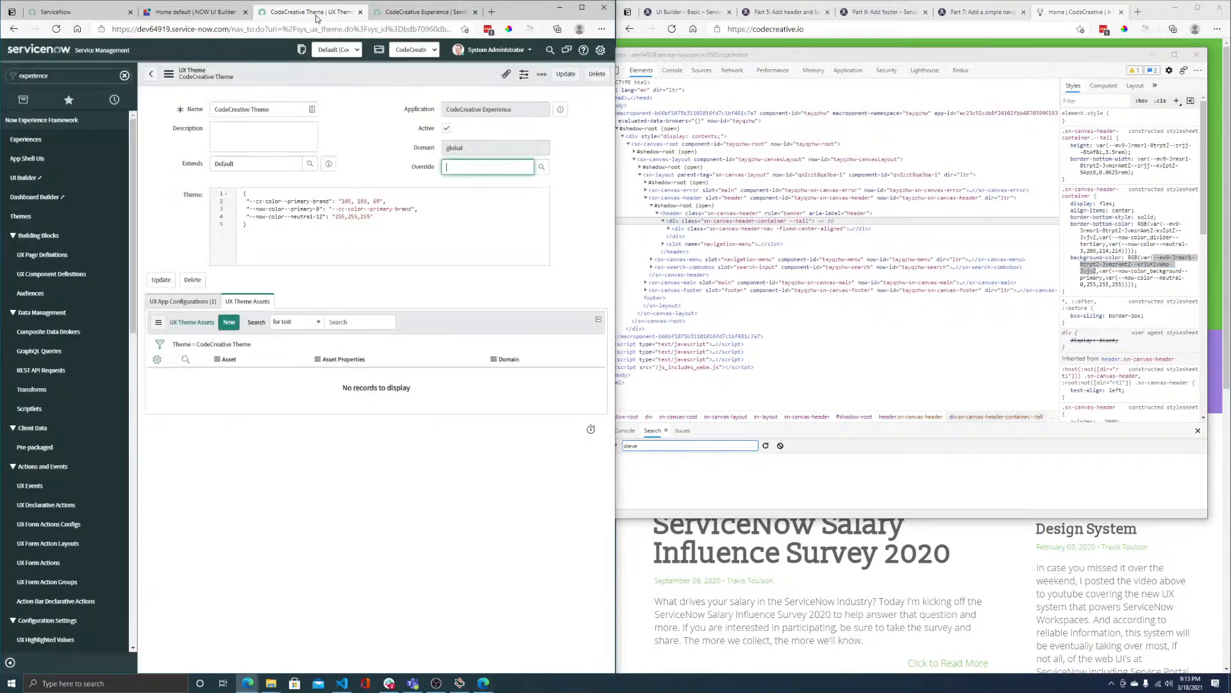
pyautogui.click(403, 209)
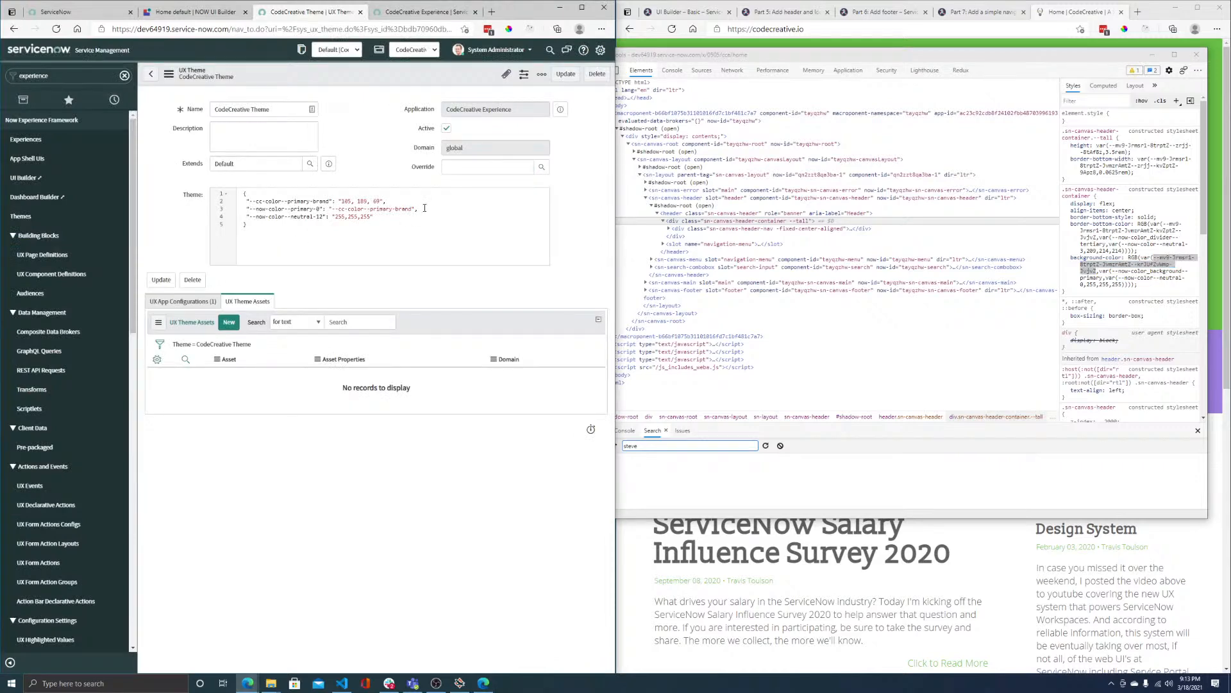
pyautogui.press('Return')
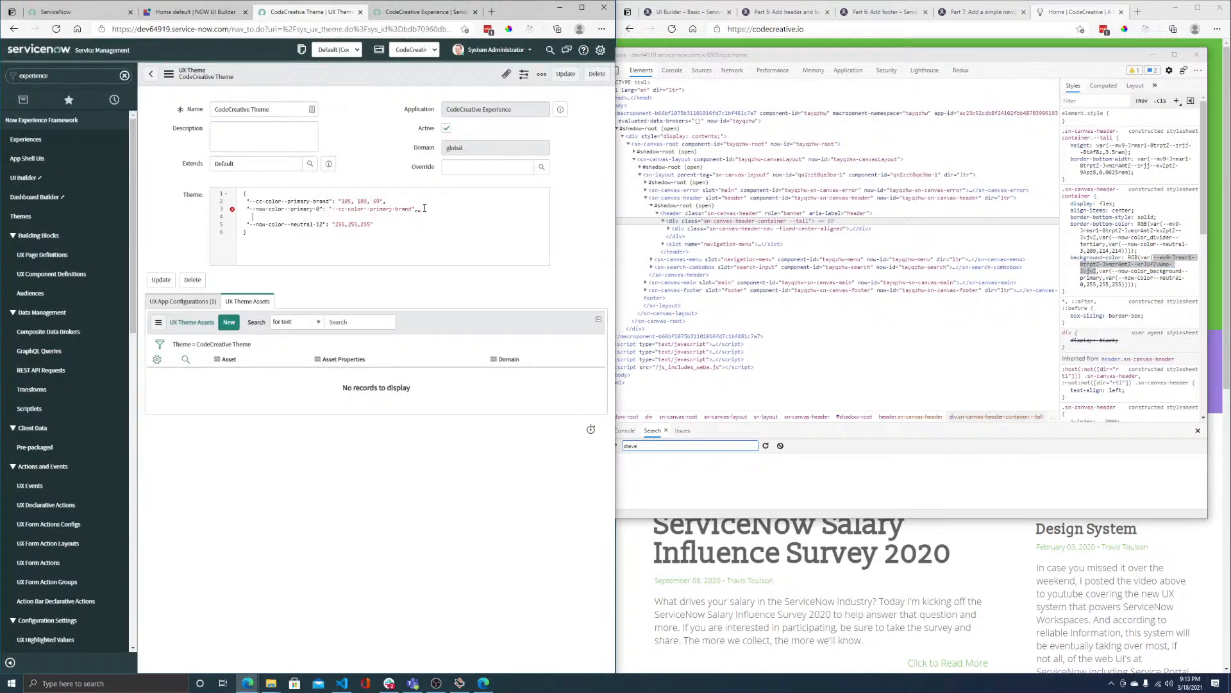
pyautogui.write('"')
pyautogui.hotkey('ctrl', 'v')
pyautogui.moveTo(333, 209); pyautogui.dragTo(414, 209)
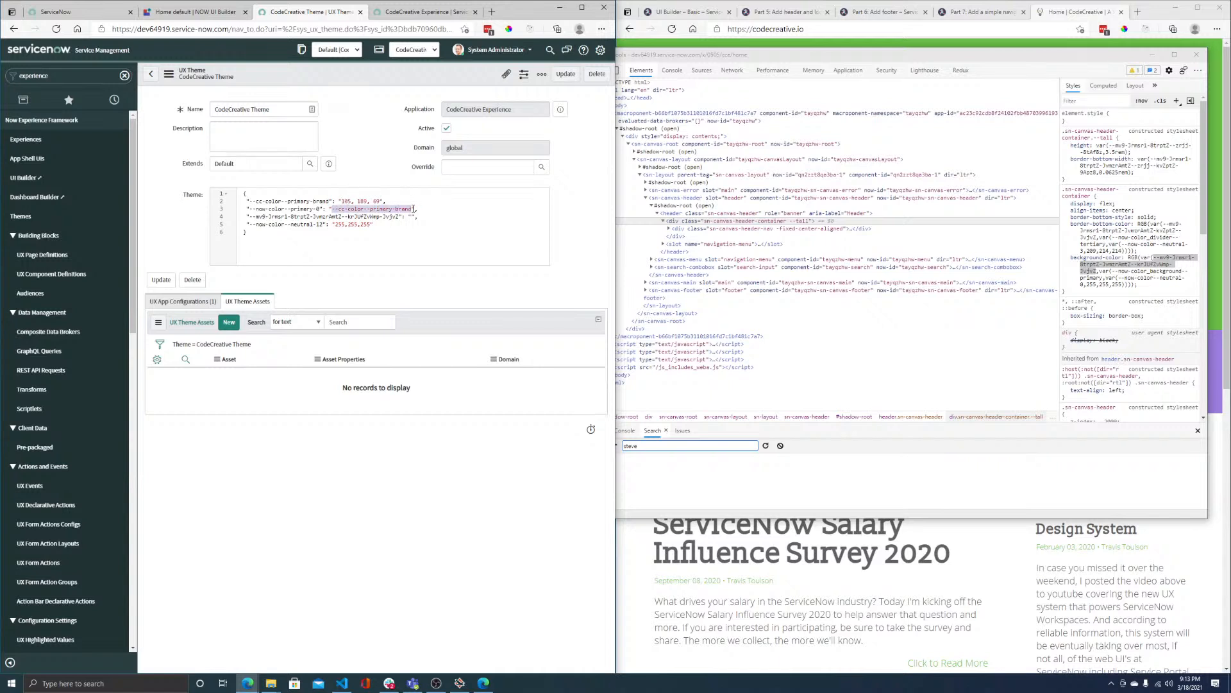
pyautogui.hotkey('ctrl', 'c')
pyautogui.click(411, 216)
pyautogui.hotkey('ctrl', 'v')
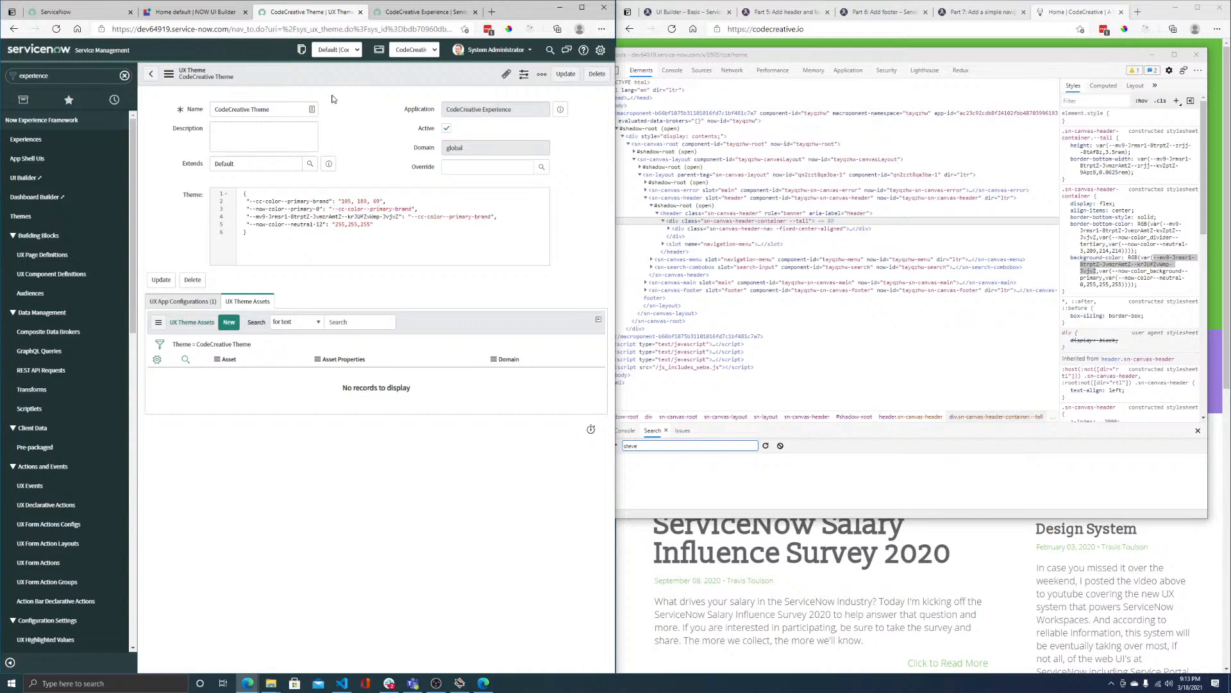
pyautogui.rightClick(335, 75)
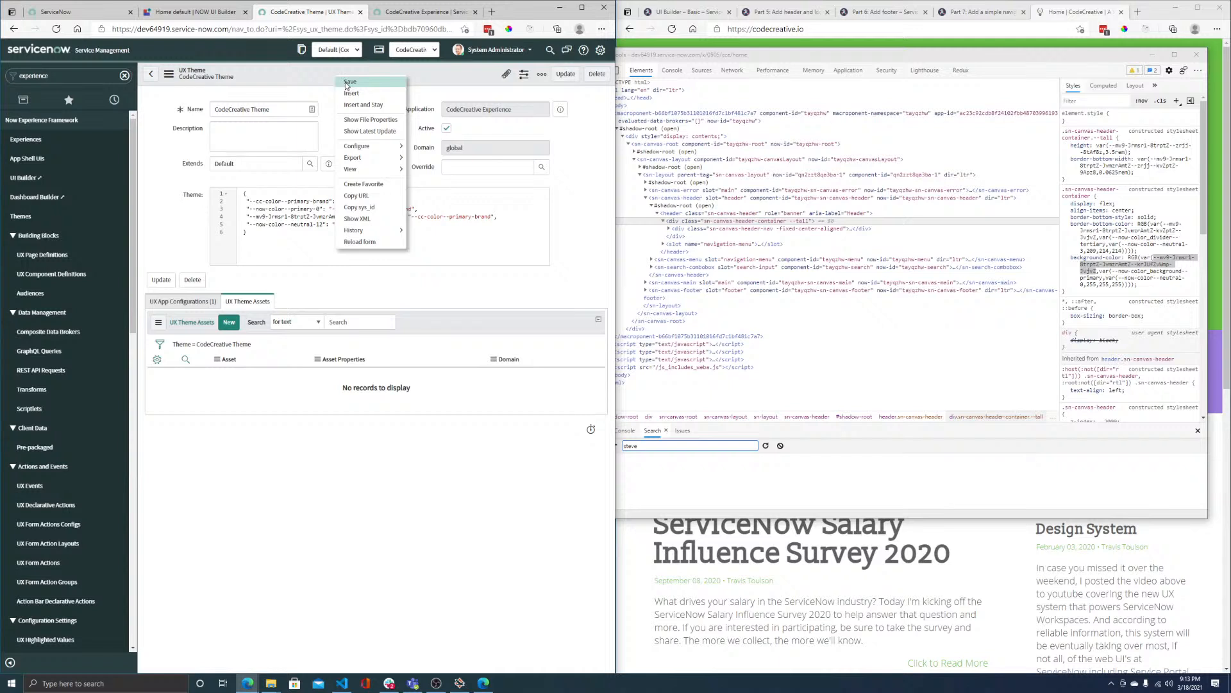
pyautogui.click(347, 83)
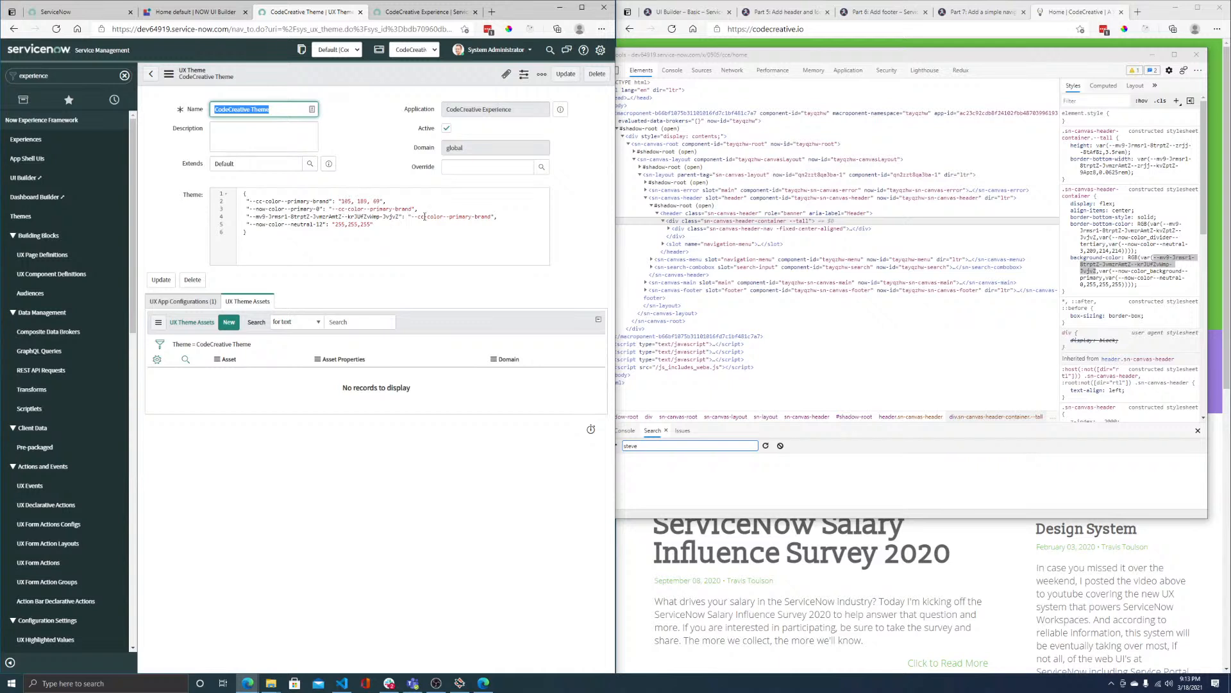
# - Reload the CodeCreative Experience portal to check the header's background color
pyautogui.doubleClick(356, 209)
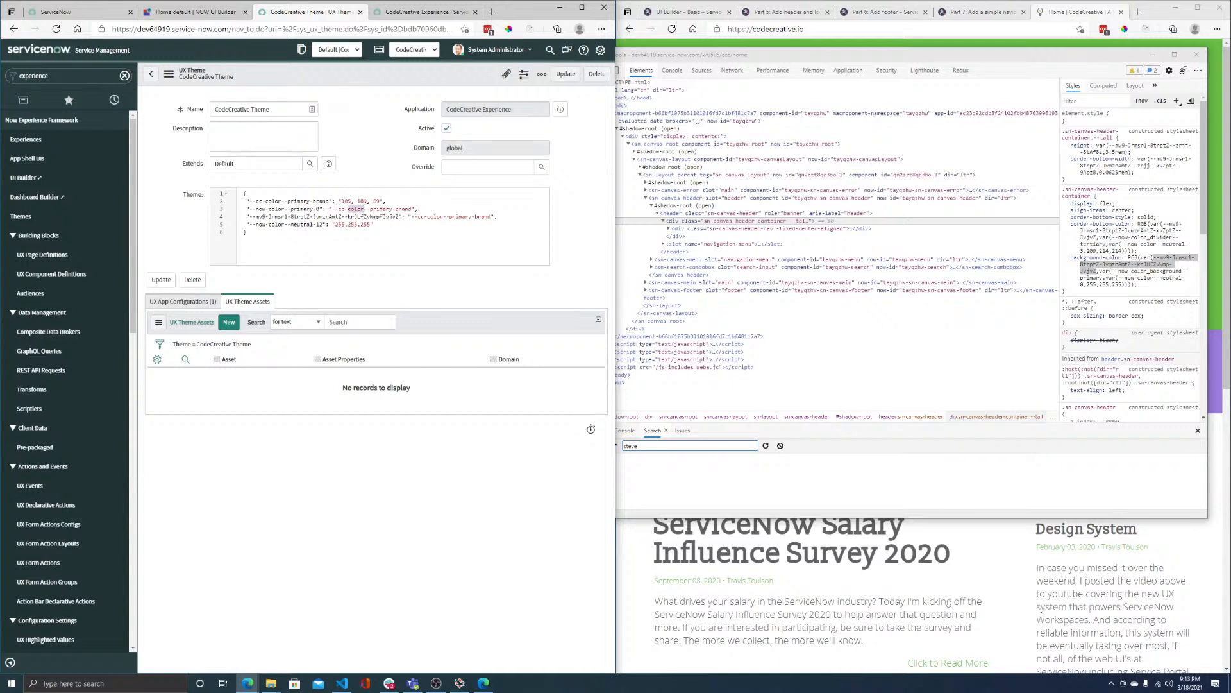
pyautogui.click(414, 11)
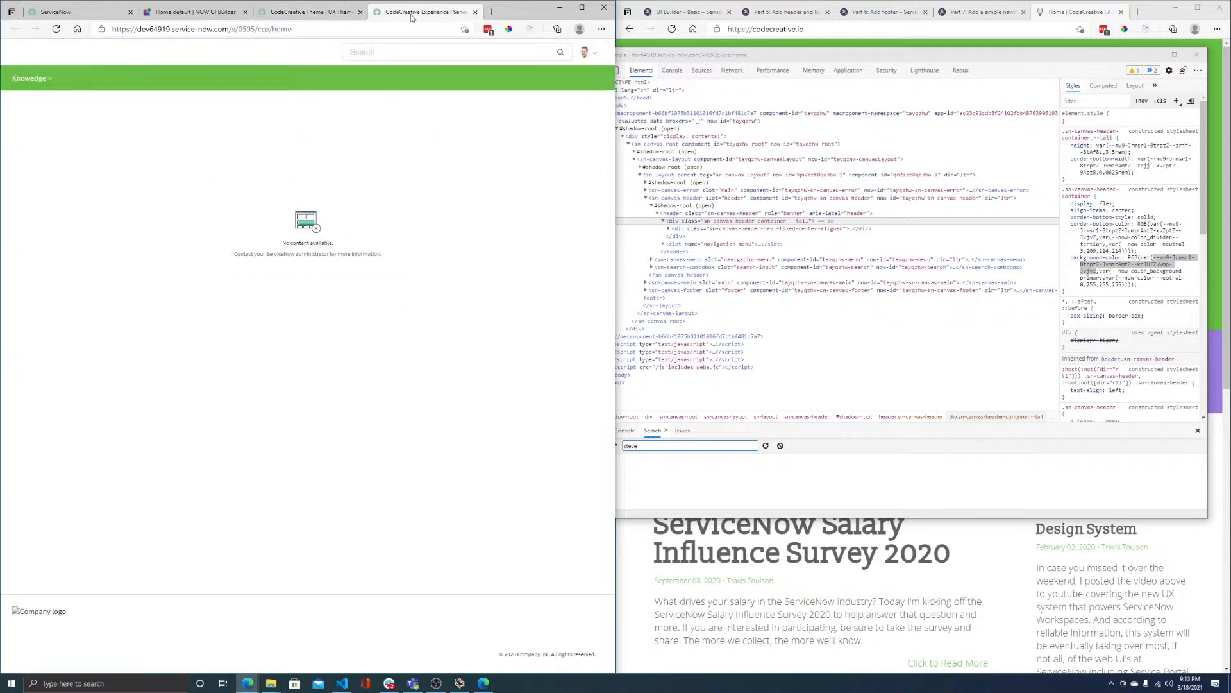
pyautogui.click(57, 29)
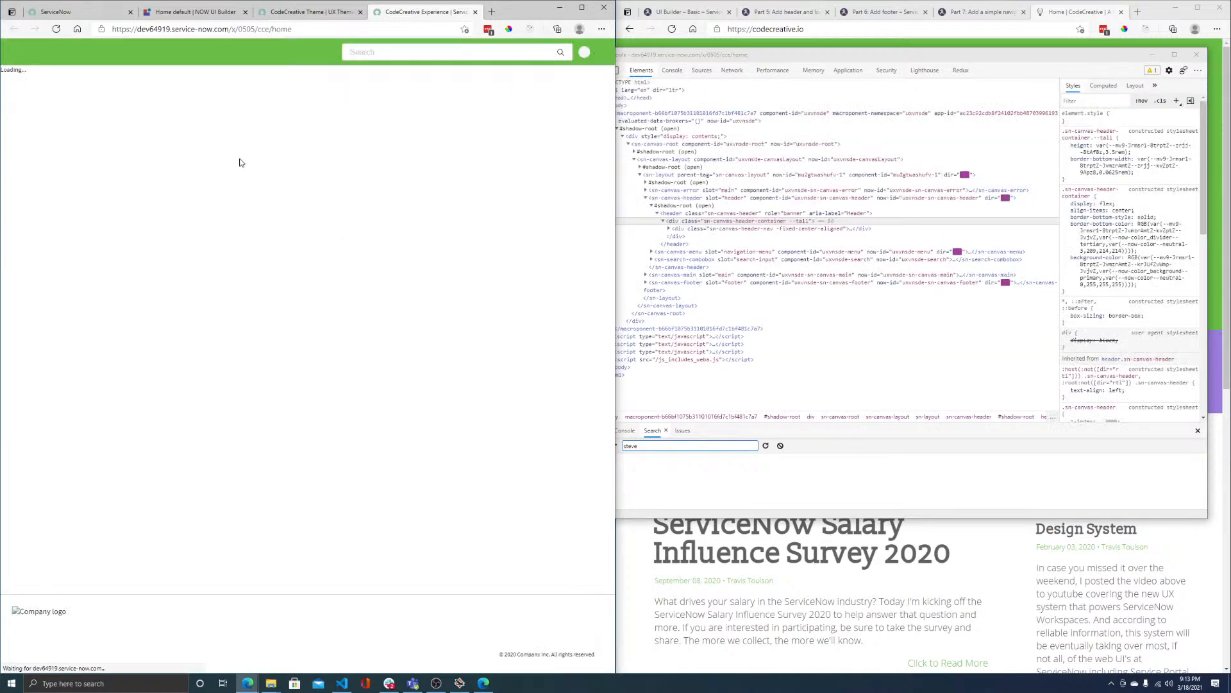
pyautogui.click(321, 12)
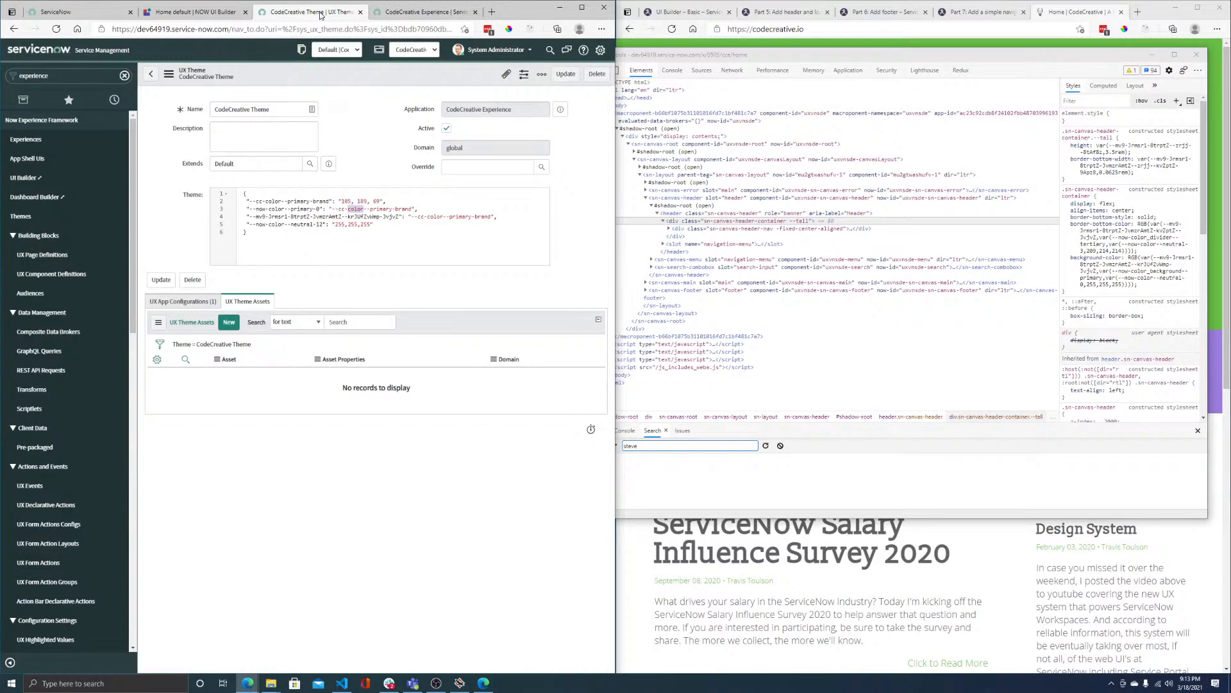
pyautogui.click(407, 14)
# - Copy the first variable name from the border-color of the portal's header container in the developer tools
pyautogui.click(753, 229)
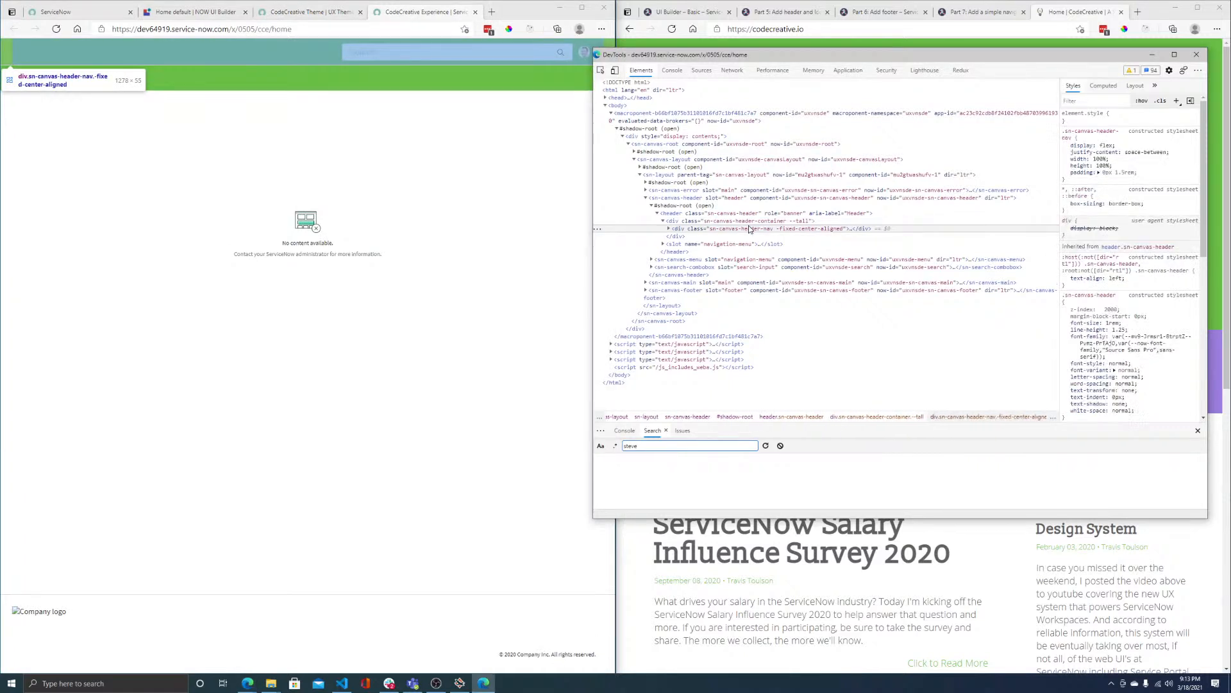
pyautogui.click(750, 222)
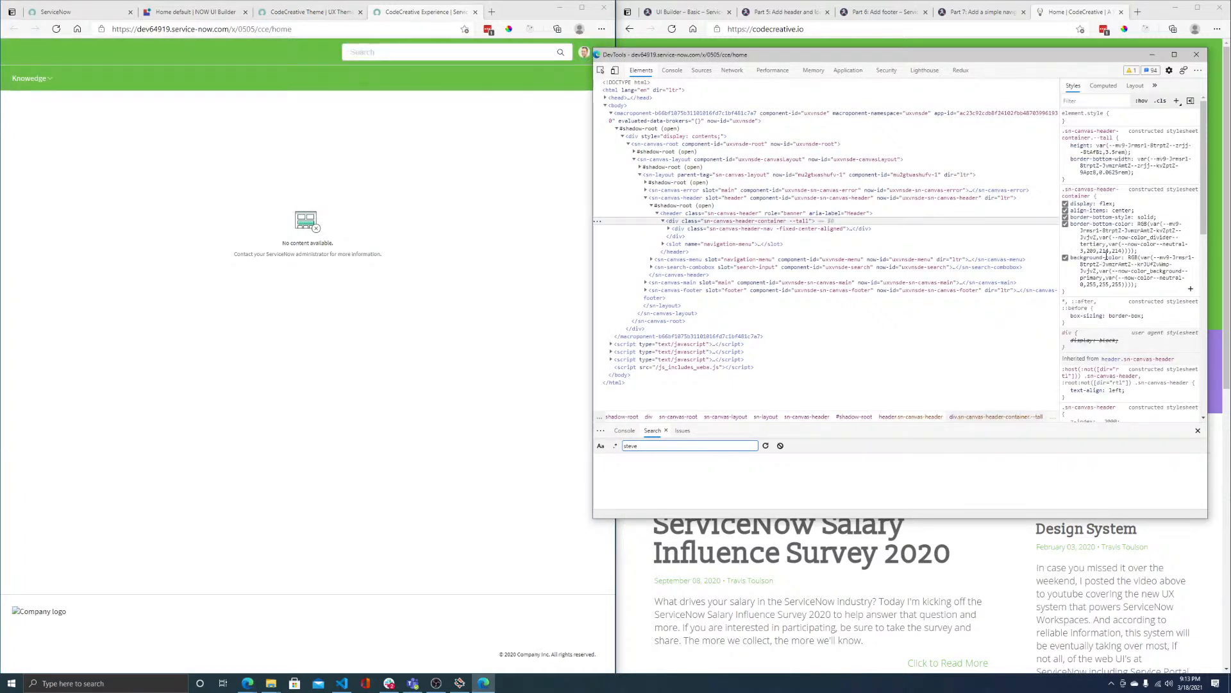
pyautogui.click(1165, 223)
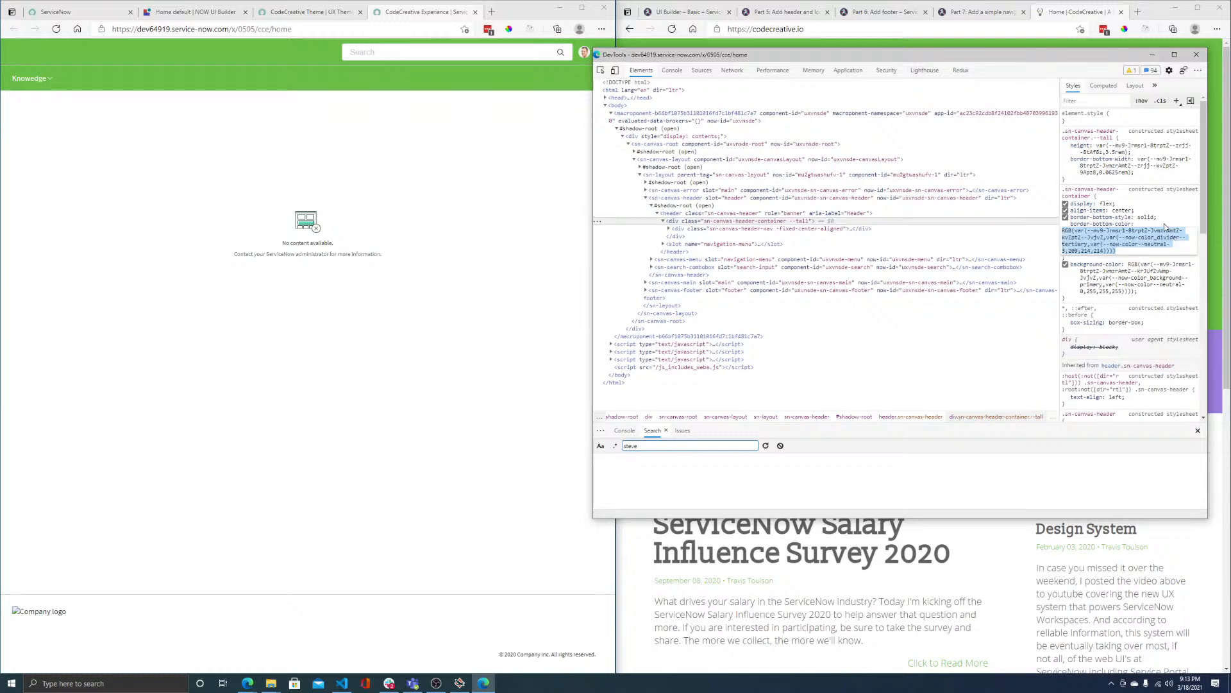
pyautogui.click(1088, 230)
pyautogui.moveTo(1087, 231); pyautogui.dragTo(1103, 238)
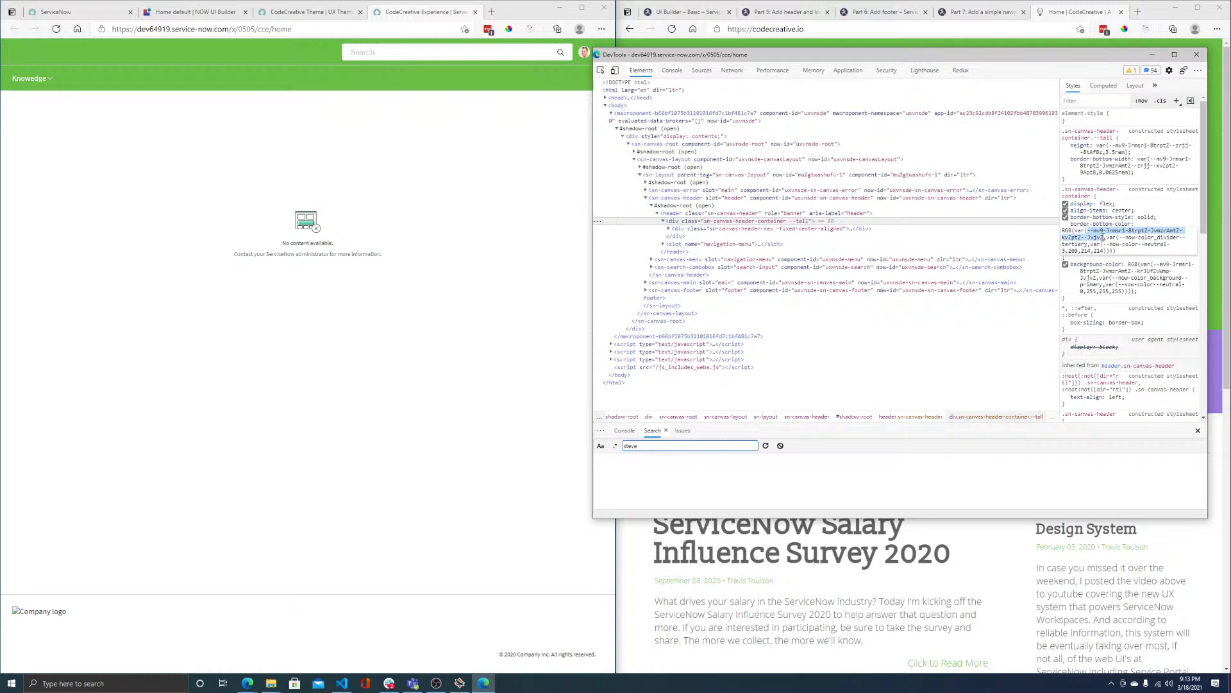
pyautogui.click(478, 133)
# - Add the copied border variable to the CodeCreative Theme with the value --cc-color--primary-brand and save the record
pyautogui.click(300, 12)
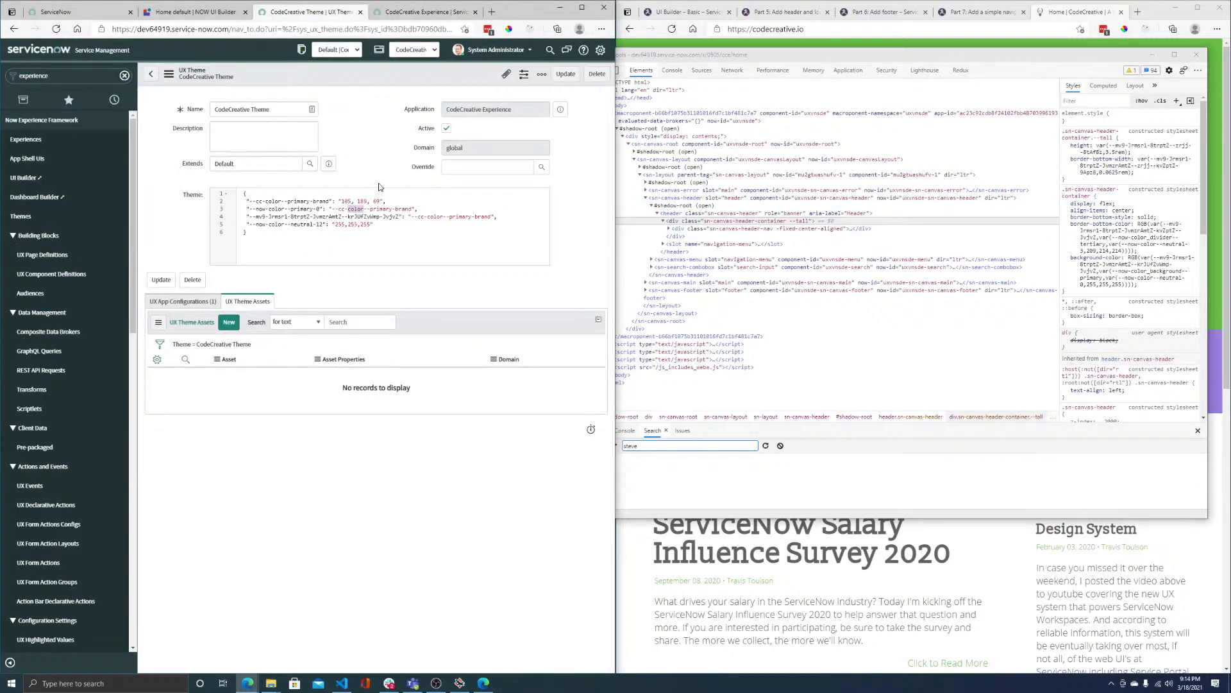
pyautogui.click(396, 202)
pyautogui.press('Return')
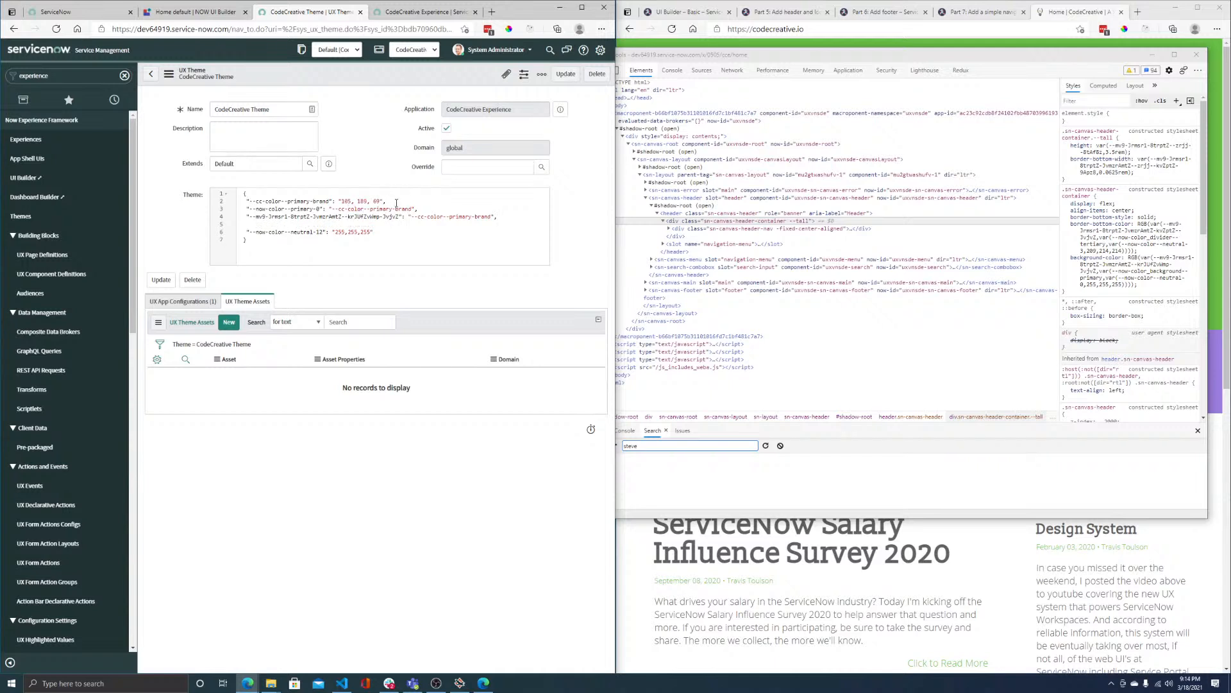
pyautogui.write('"')
pyautogui.hotkey('ctrl', 'v')
pyautogui.moveTo(411, 217); pyautogui.dragTo(490, 215)
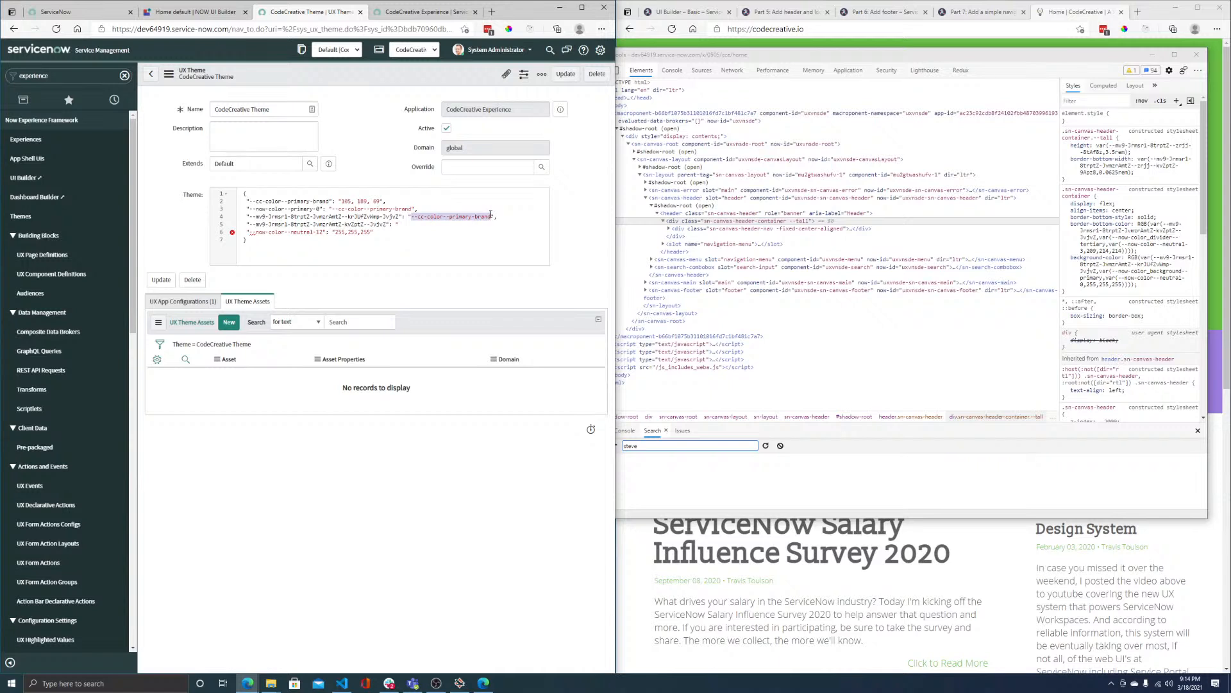
pyautogui.hotkey('ctrl', 'c')
pyautogui.click(401, 225)
pyautogui.hotkey('ctrl', 'v')
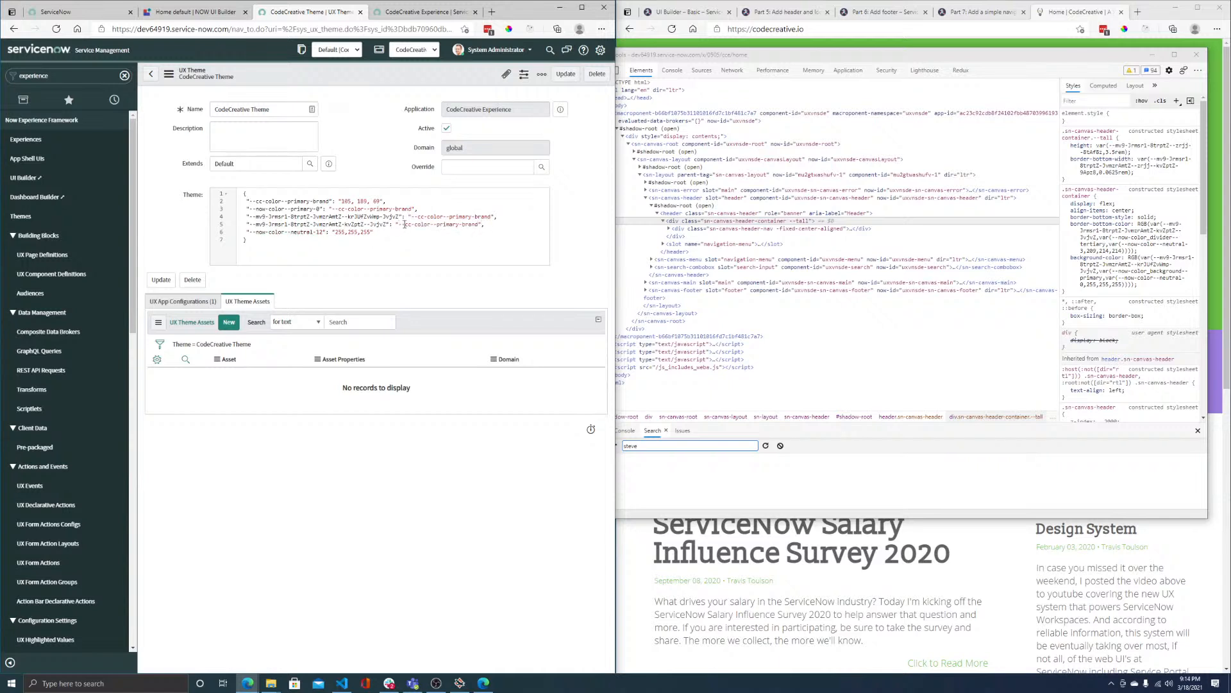
pyautogui.rightClick(345, 63)
pyautogui.click(367, 80)
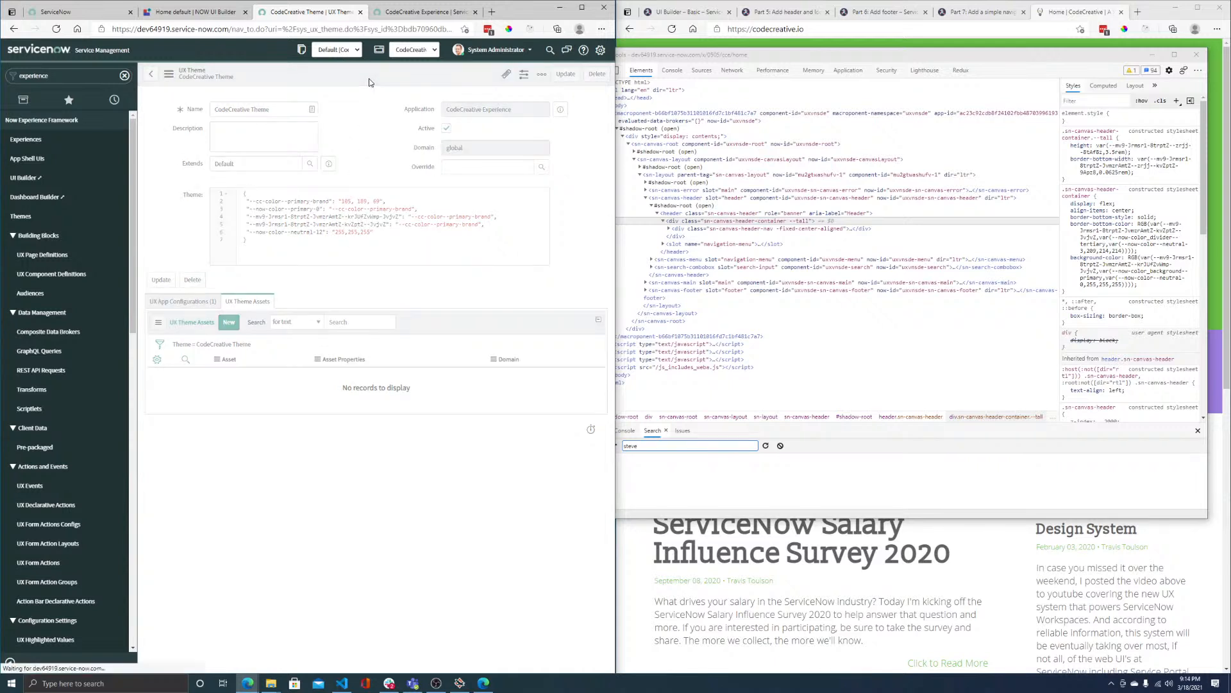
# - Reload the portal home page and check the header's border color and the user menu's options
pyautogui.click(424, 12)
pyautogui.click(56, 29)
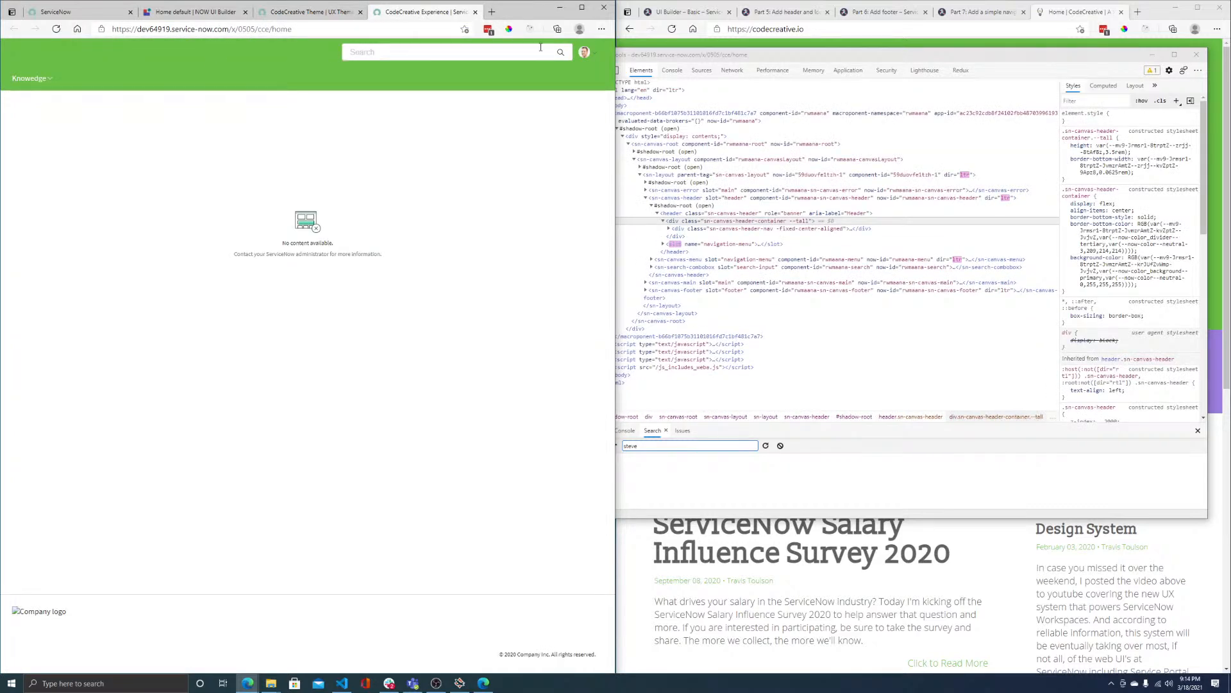
pyautogui.click(595, 55)
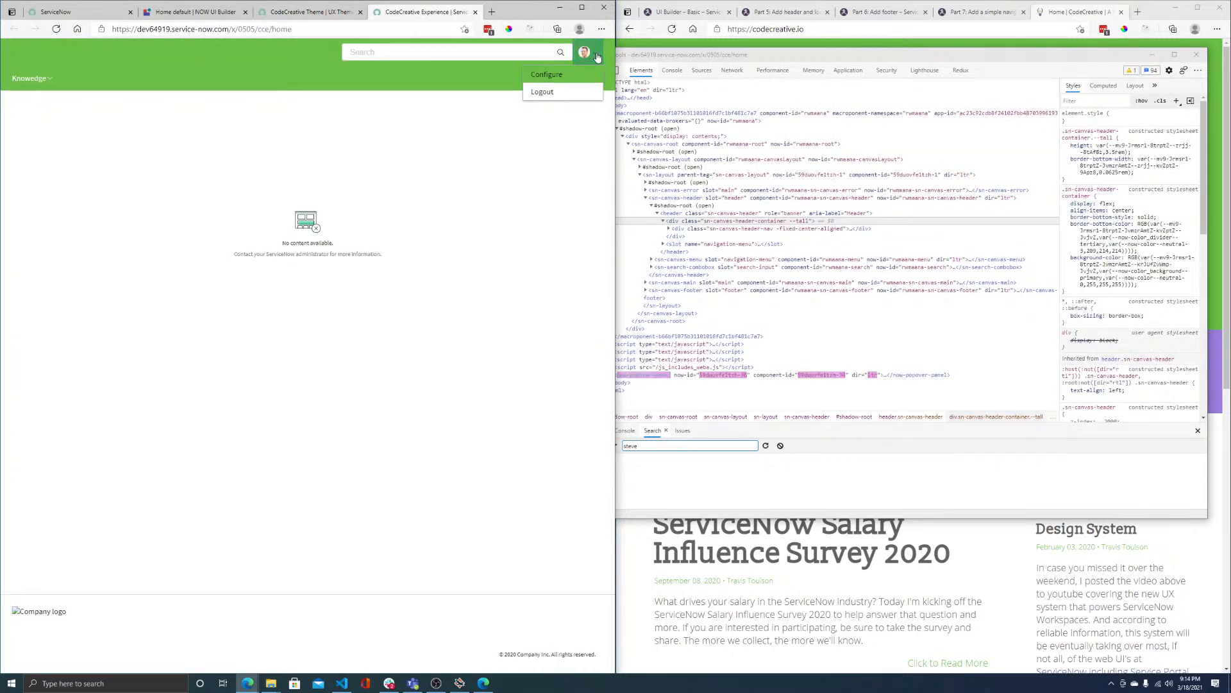
pyautogui.click(521, 208)
pyautogui.click(596, 56)
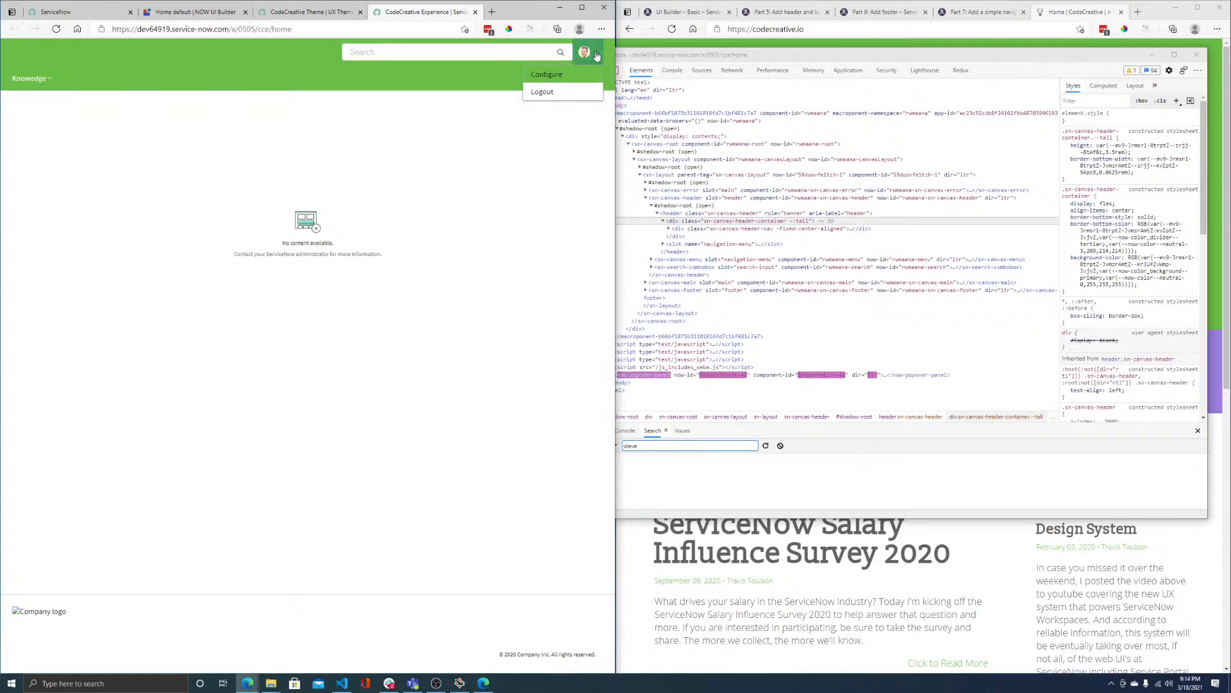
pyautogui.click(516, 119)
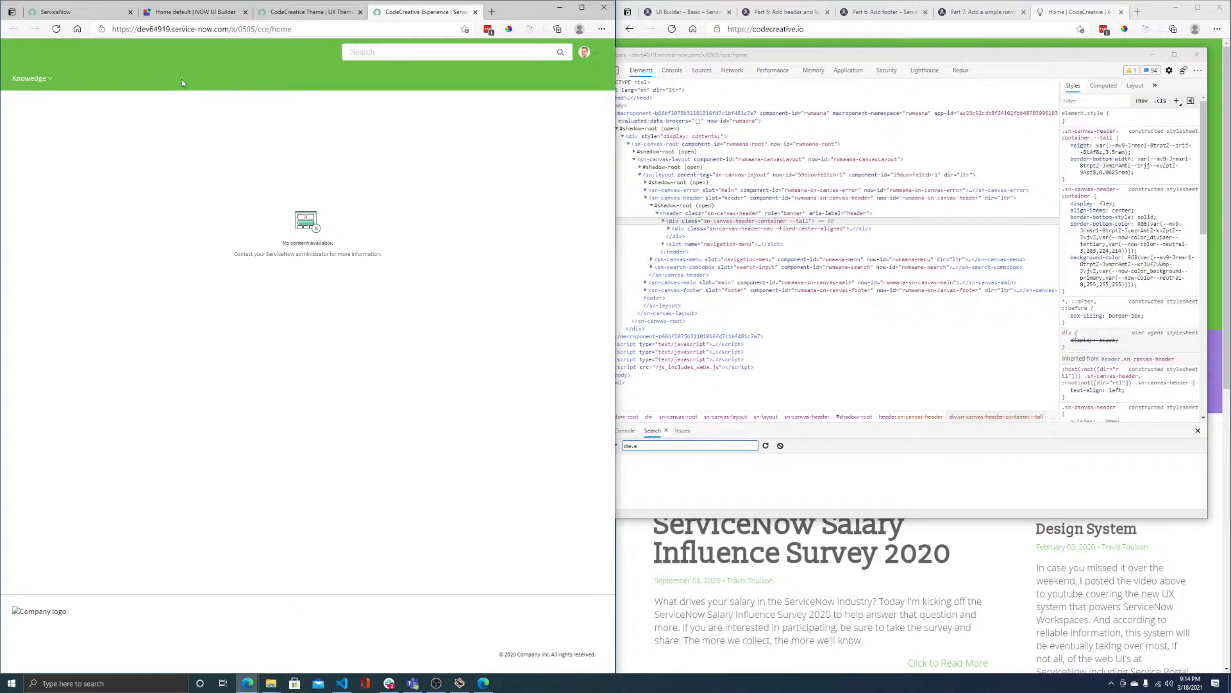
# - Close the developer tools and move the codecreative.io browser window down to uncover the logo file on the desktop
pyautogui.moveTo(1168, 1); pyautogui.dragTo(1183, 121)
pyautogui.click(1197, 57)
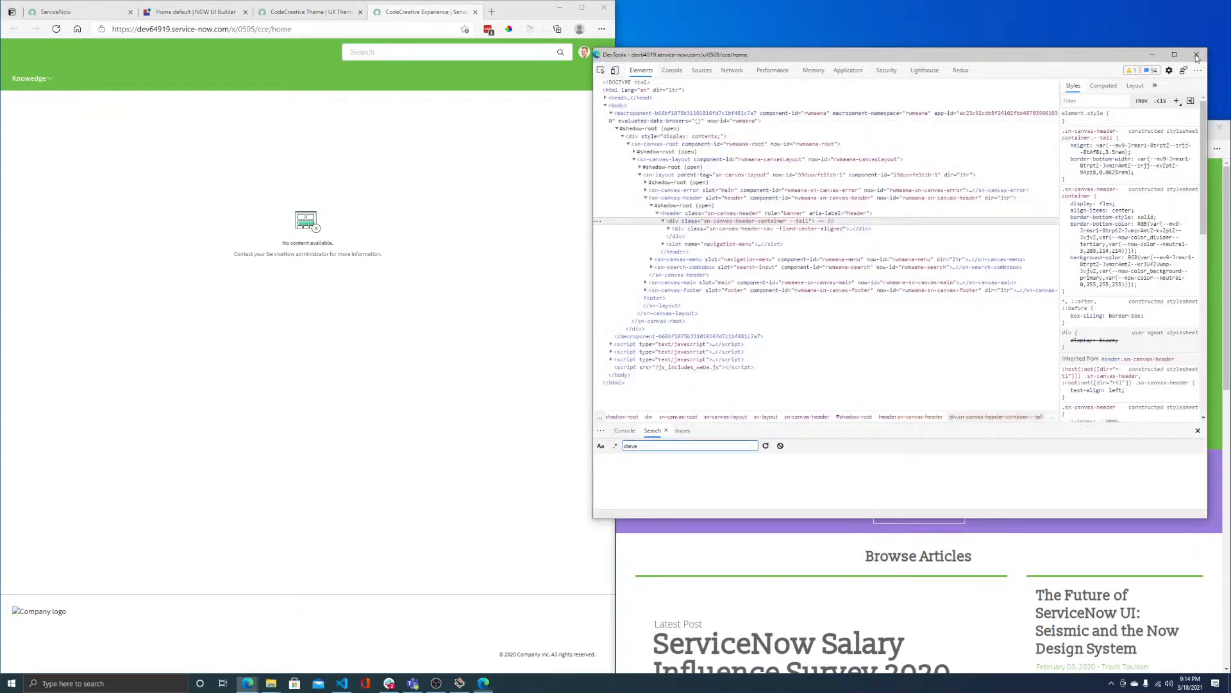
pyautogui.moveTo(757, 123); pyautogui.dragTo(761, 154)
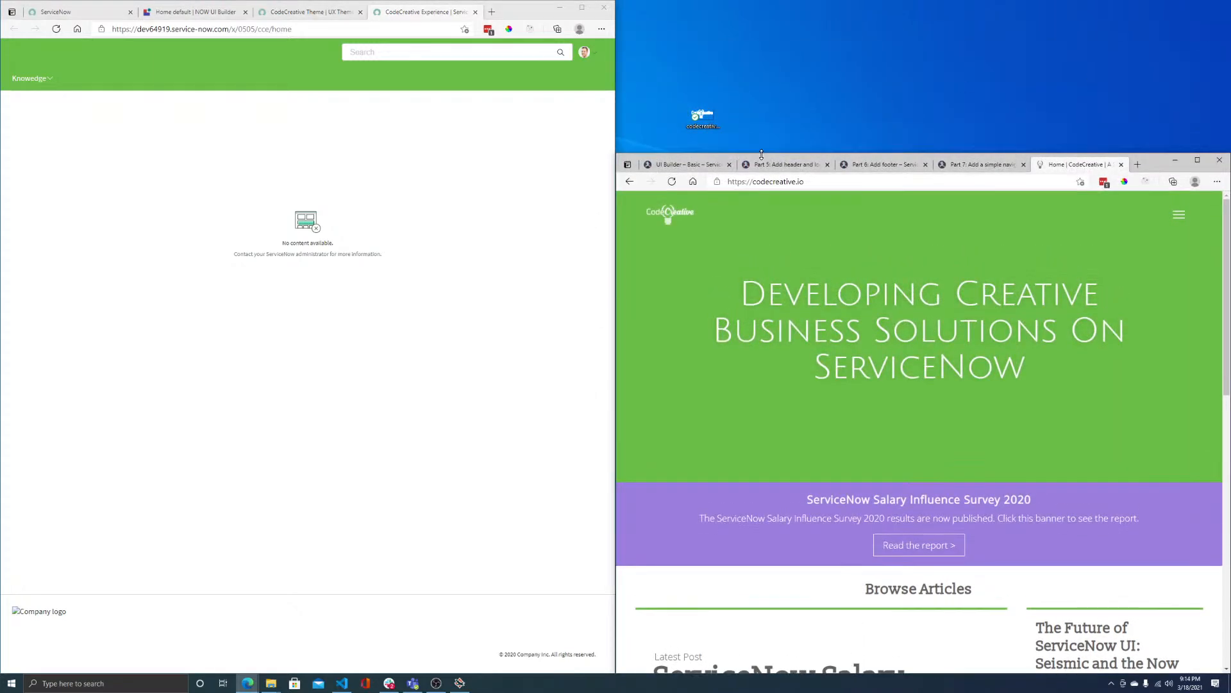
# - Start a new UX Theme Assets record for the CodeCreative Theme and look through the existing assets
pyautogui.click(308, 12)
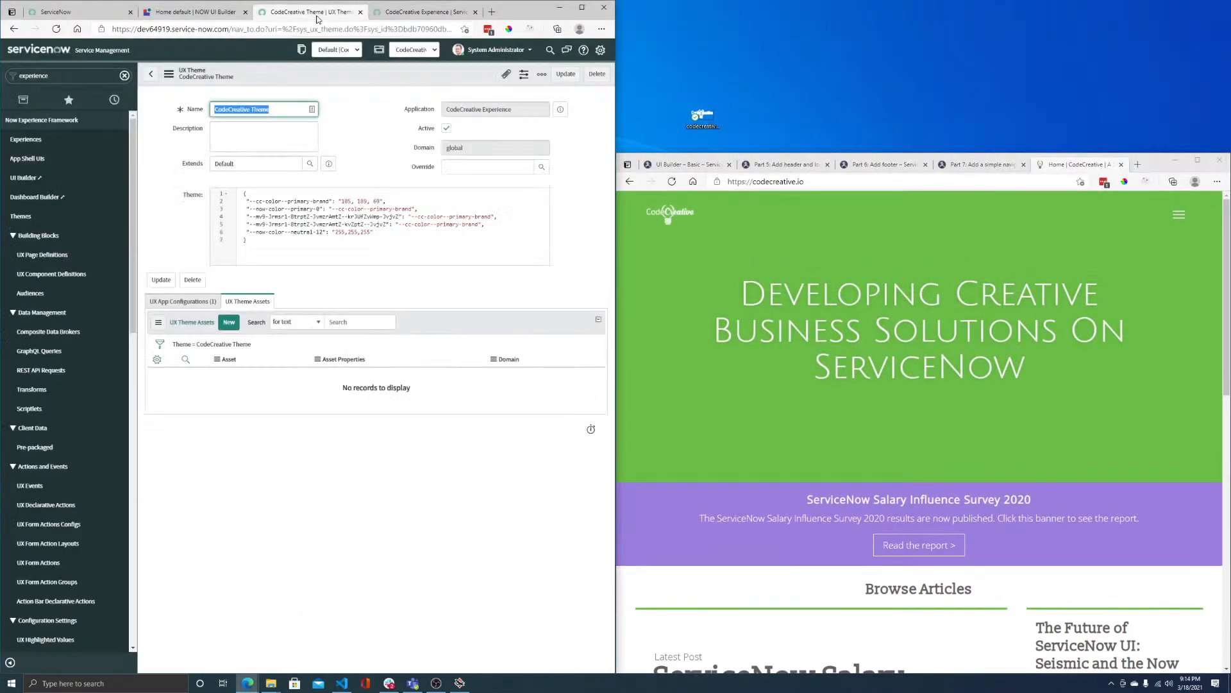
pyautogui.click(221, 324)
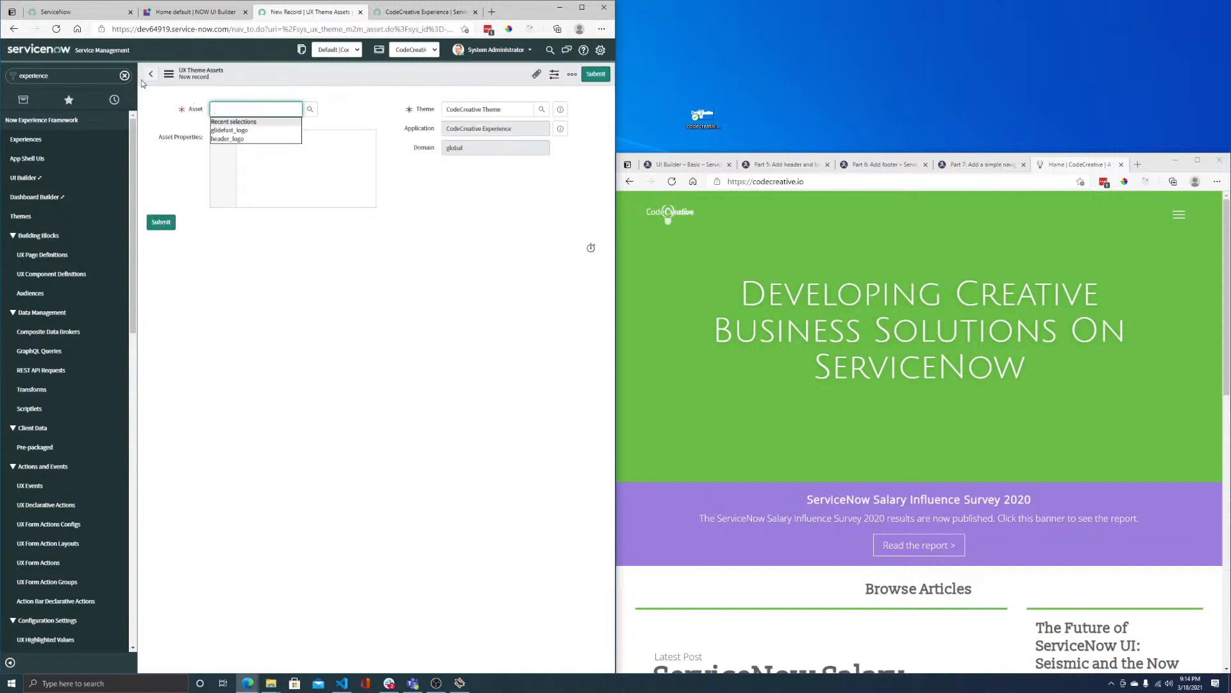
pyautogui.click(151, 74)
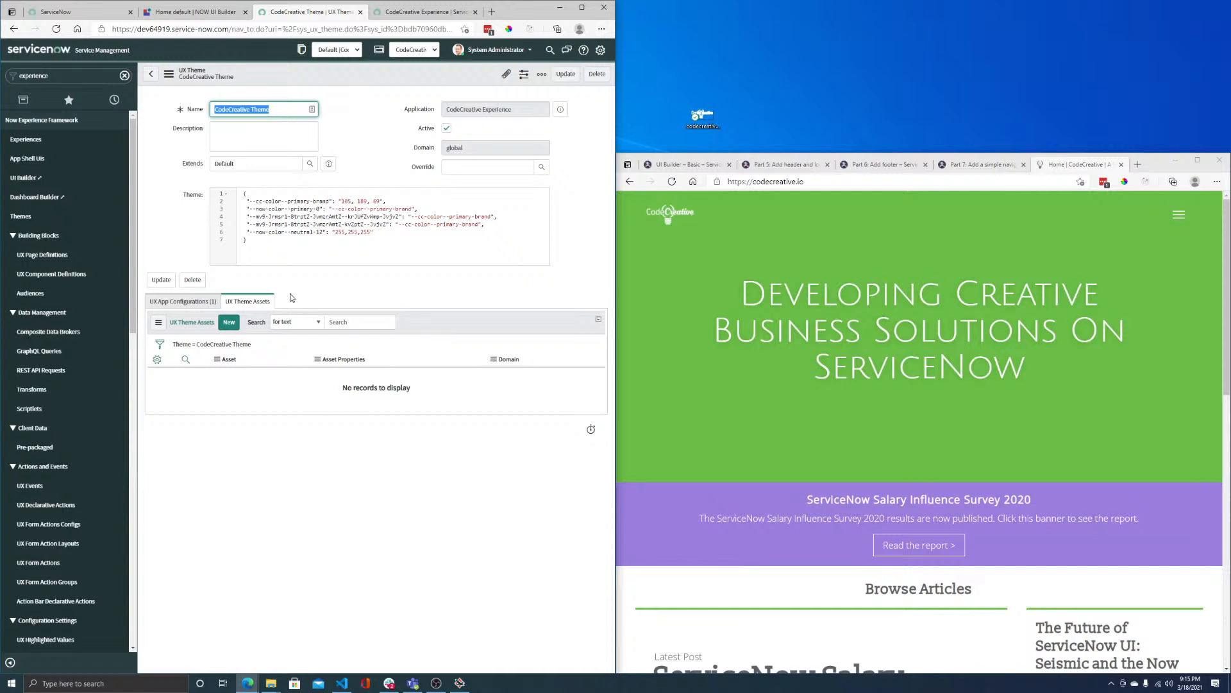
pyautogui.click(231, 324)
pyautogui.click(301, 110)
pyautogui.click(309, 109)
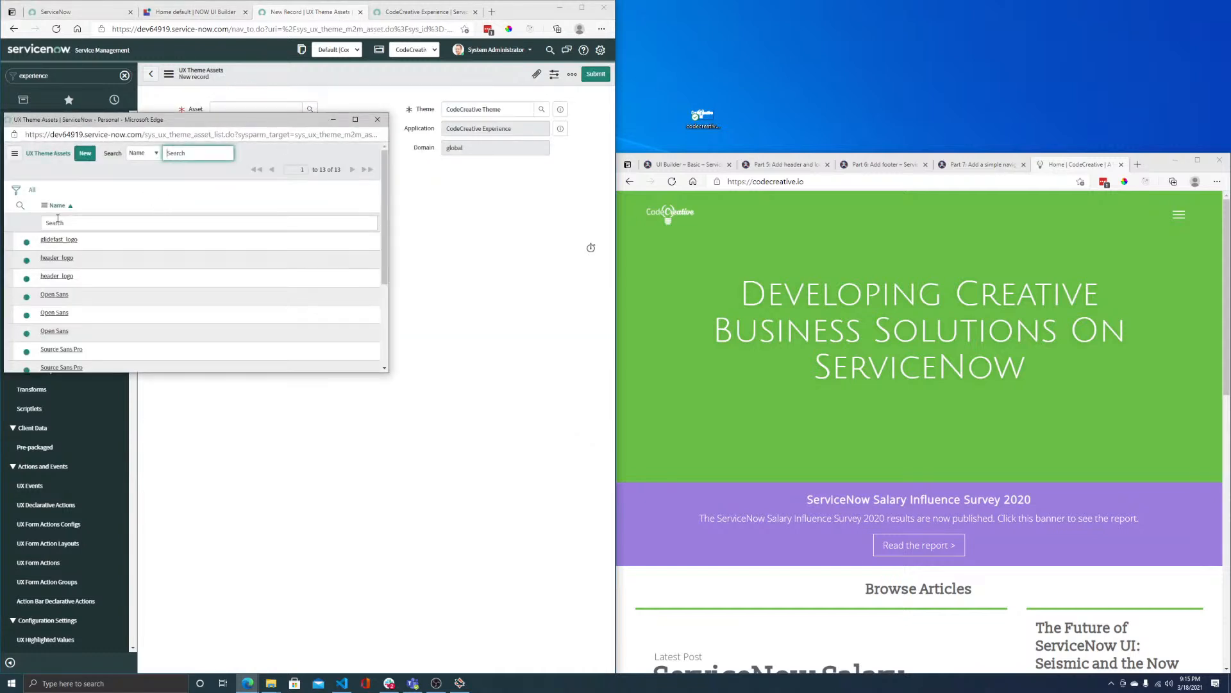
pyautogui.click(378, 119)
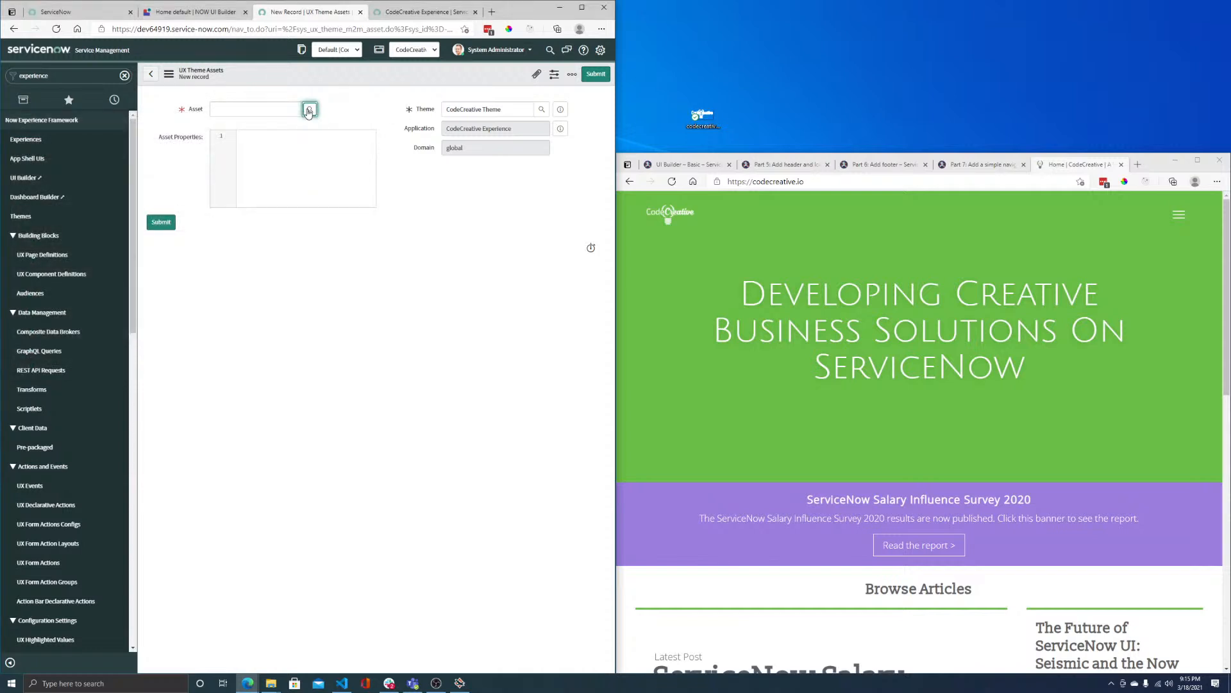
# - Create an asset of category Image named codecreative_logo from the asset lookup and assign it to the record
pyautogui.click(309, 109)
pyautogui.click(86, 156)
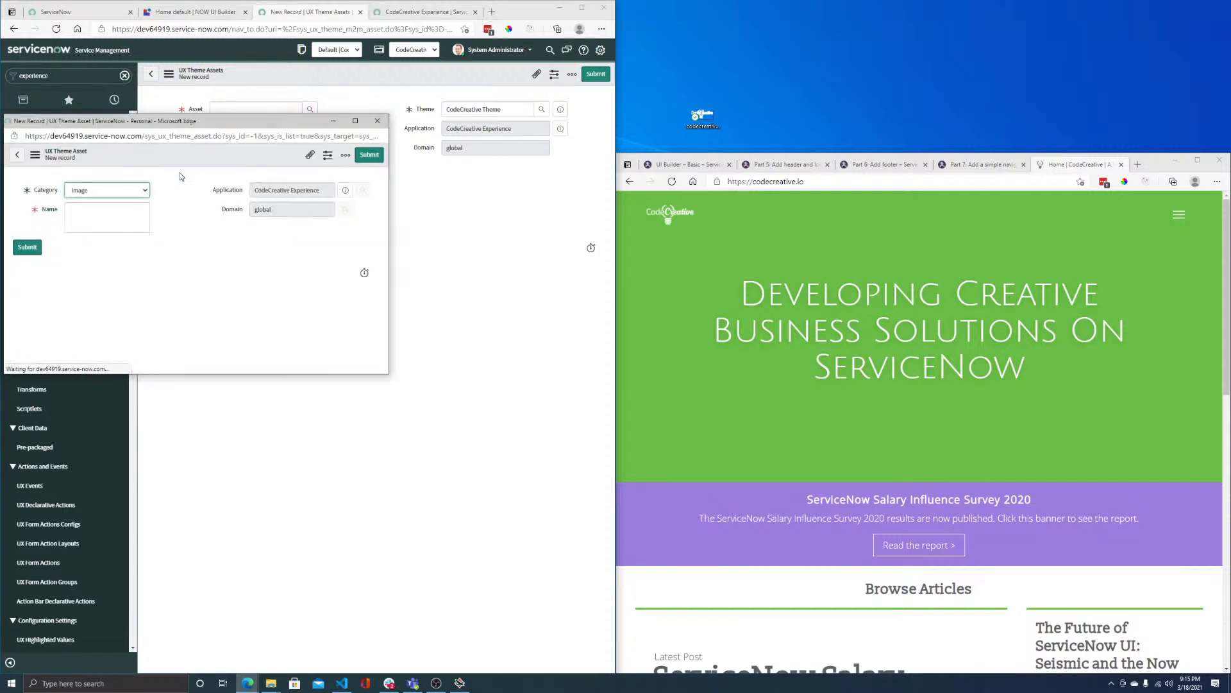
pyautogui.click(116, 191)
pyautogui.click(105, 200)
pyautogui.click(92, 211)
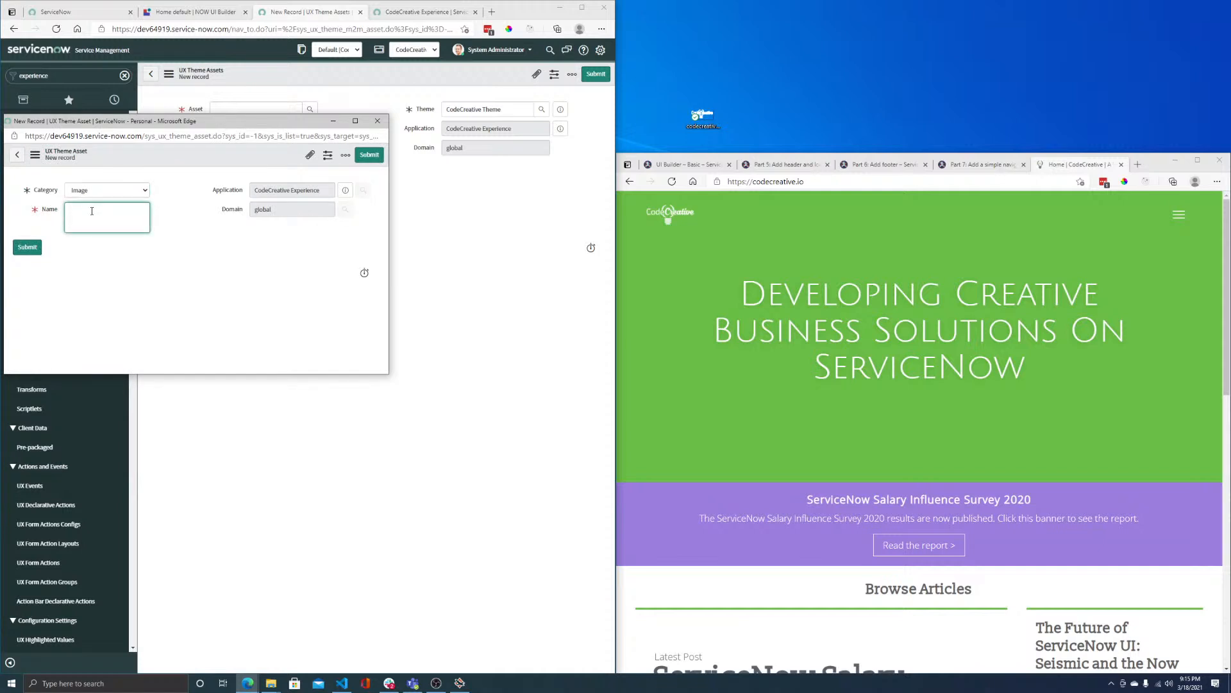
pyautogui.write('codecreative_logo')
pyautogui.click(28, 248)
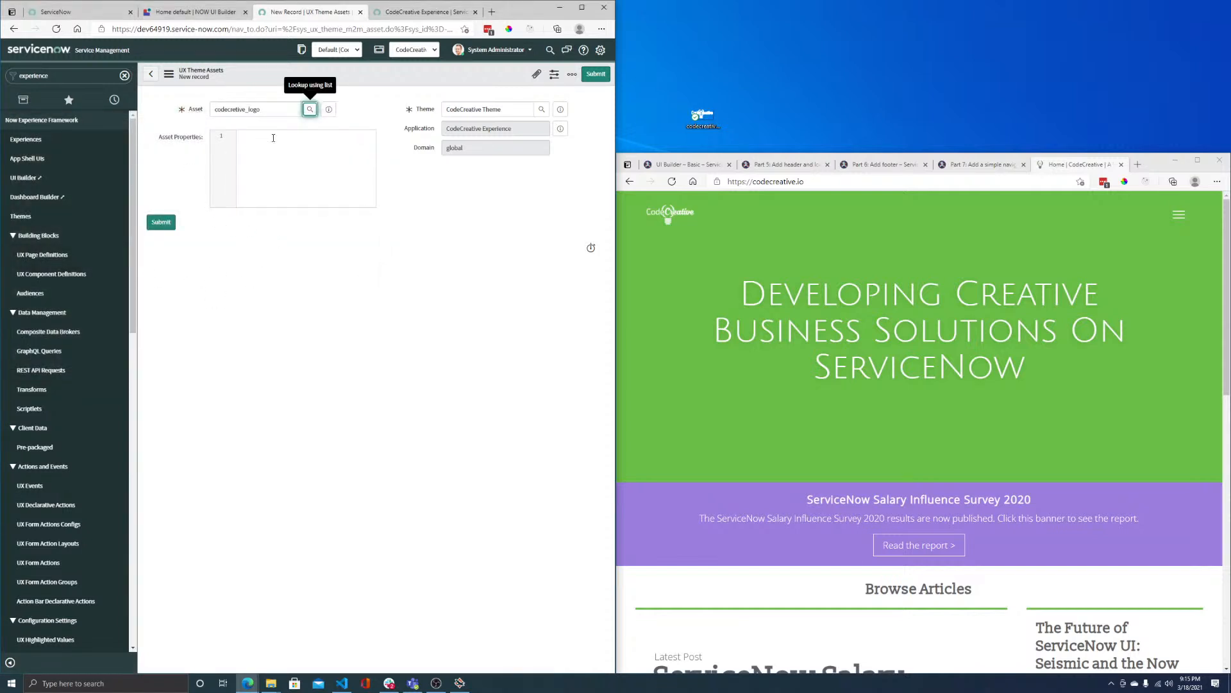
# - Open the developer tools for the new theme asset form and reposition their window beside the asset fields
pyautogui.click(274, 138)
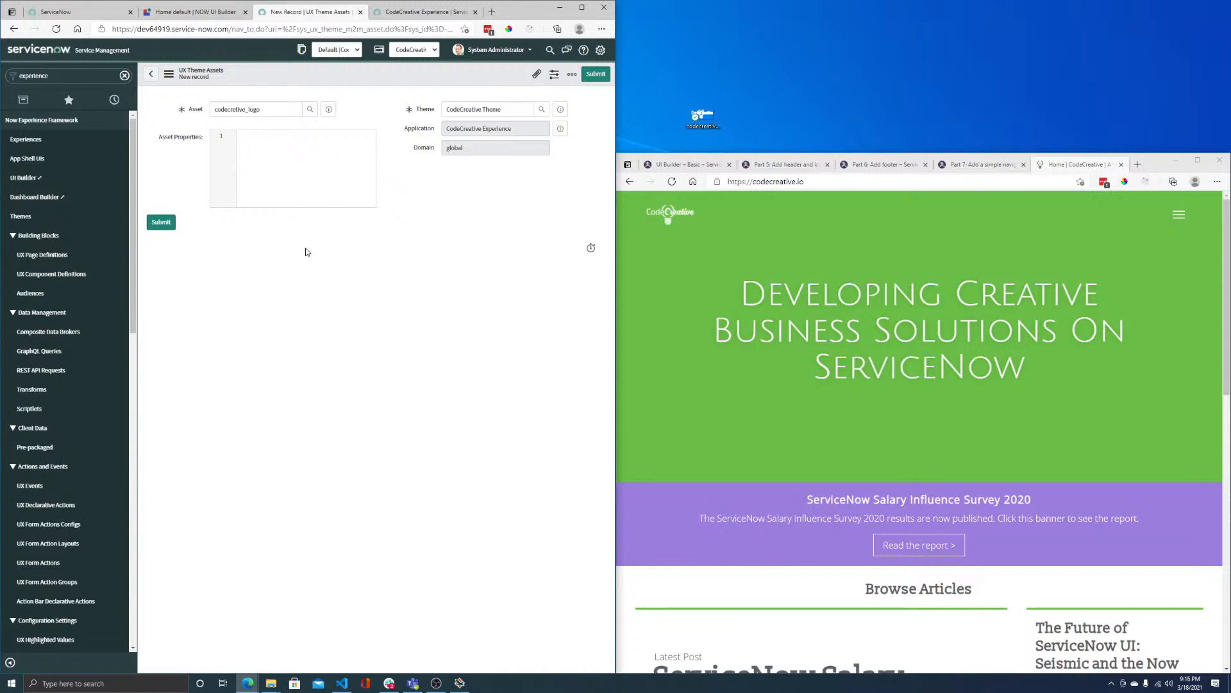
pyautogui.rightClick(519, 239)
pyautogui.click(546, 498)
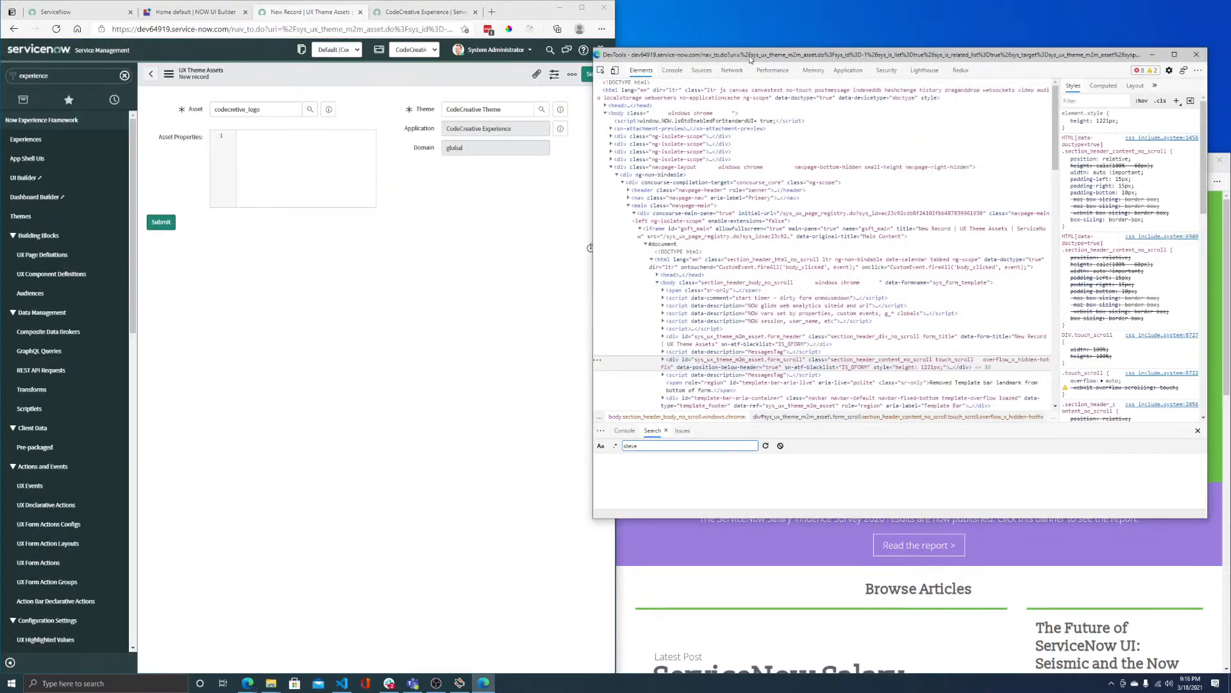
pyautogui.moveTo(749, 55); pyautogui.dragTo(708, 85)
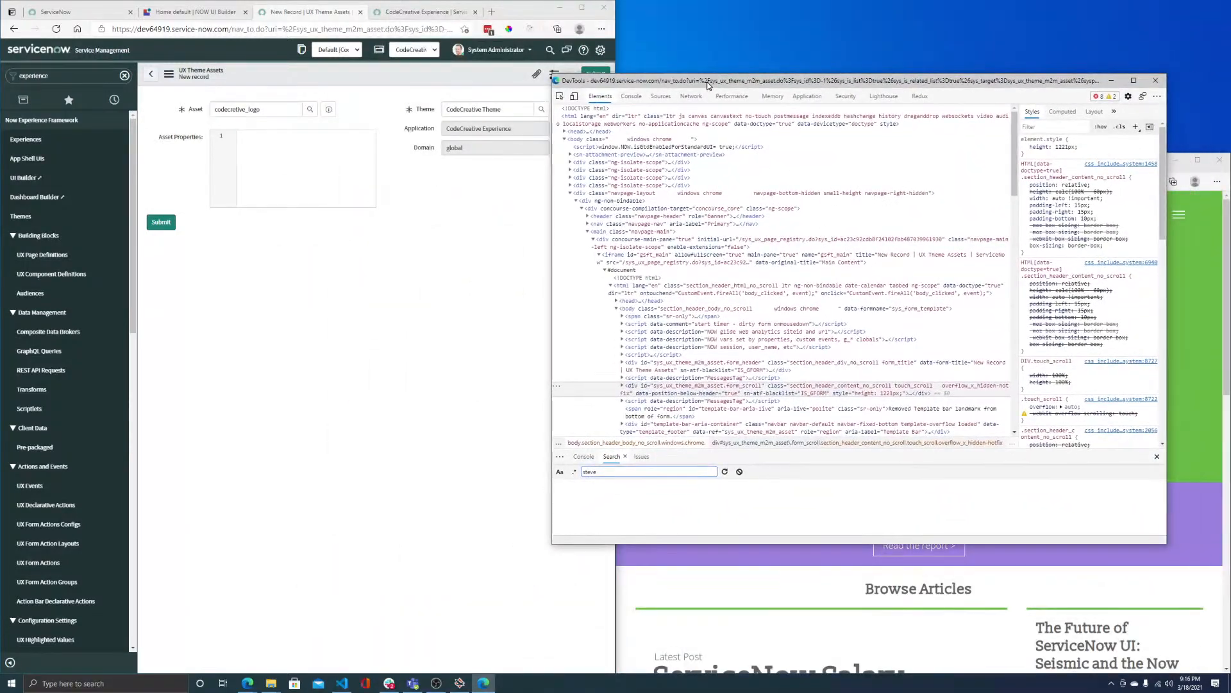
# - Close the undocked developer tools window covering the browser windows
pyautogui.click(1158, 96)
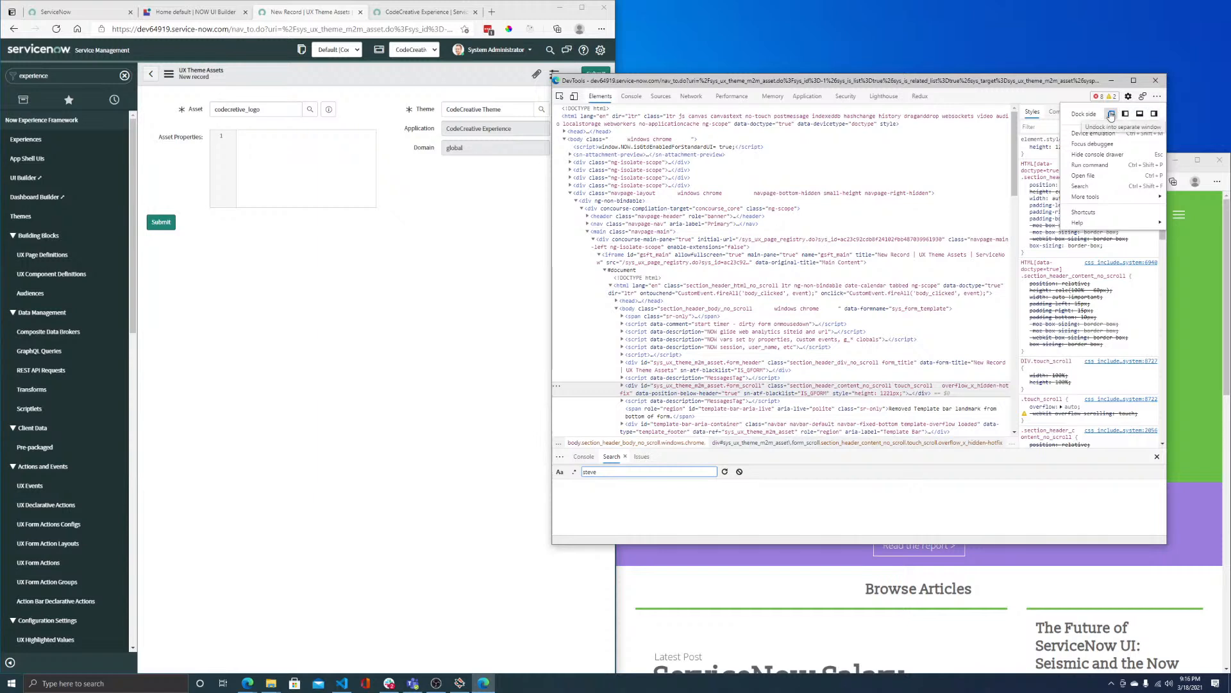
pyautogui.click(505, 293)
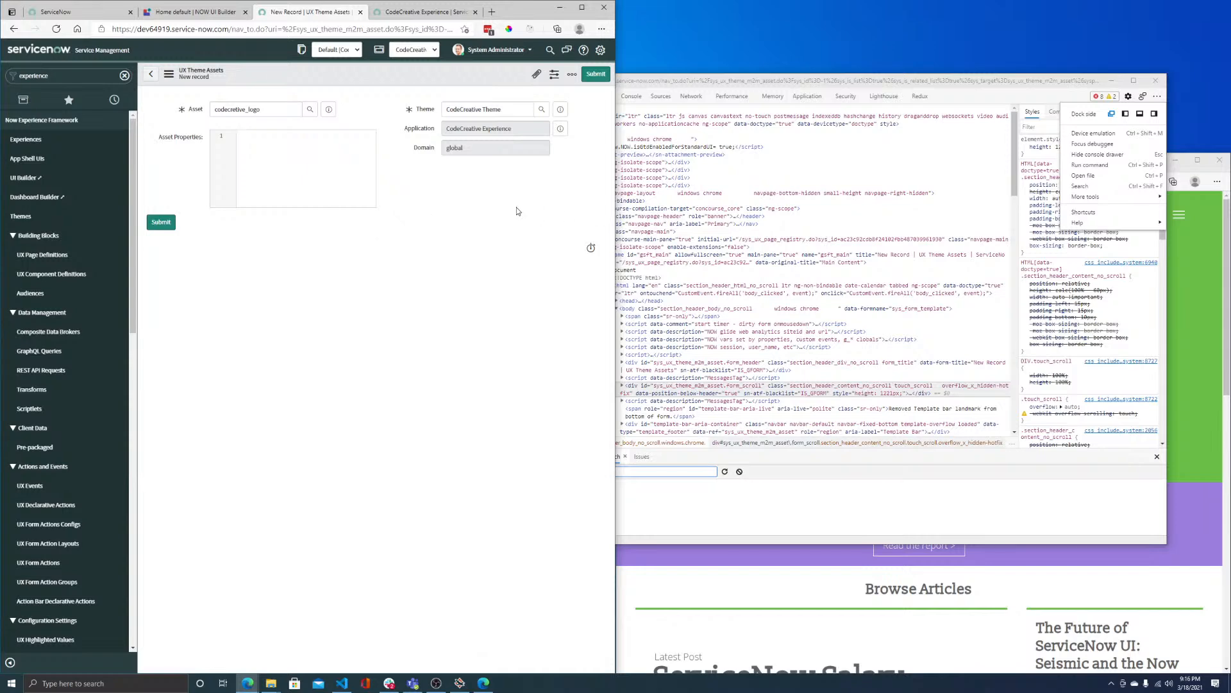
pyautogui.click(1145, 86)
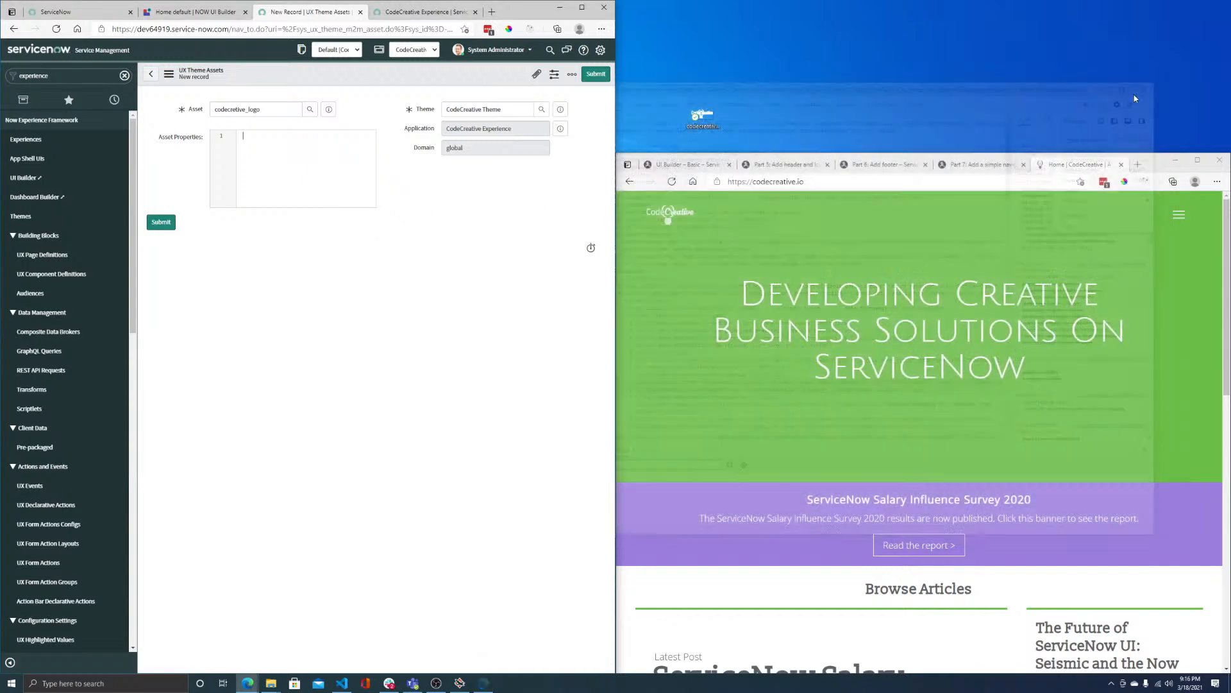
# - Copy the "position": "header_logo" JSON from the Part 5 header guide into the new theme asset's properties and submit the record
pyautogui.moveTo(1020, 157); pyautogui.dragTo(1023, 3)
pyautogui.click(786, 11)
pyautogui.scroll(-10, 826, 383)
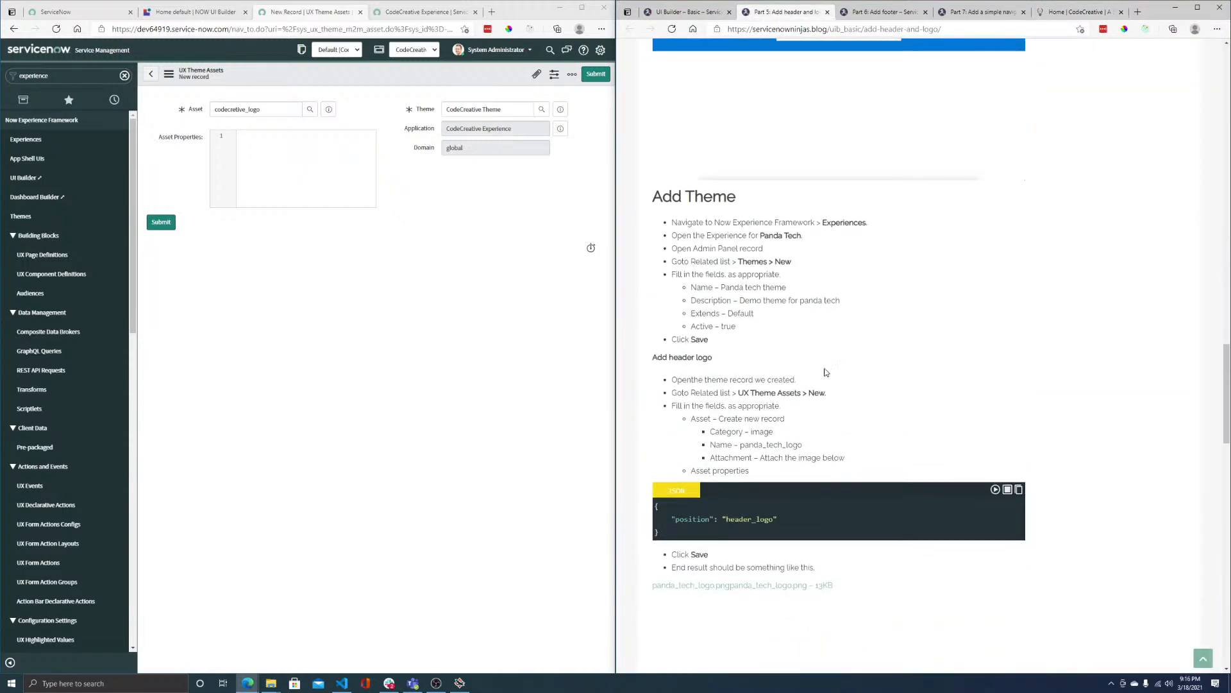
pyautogui.scroll(-2, 814, 316)
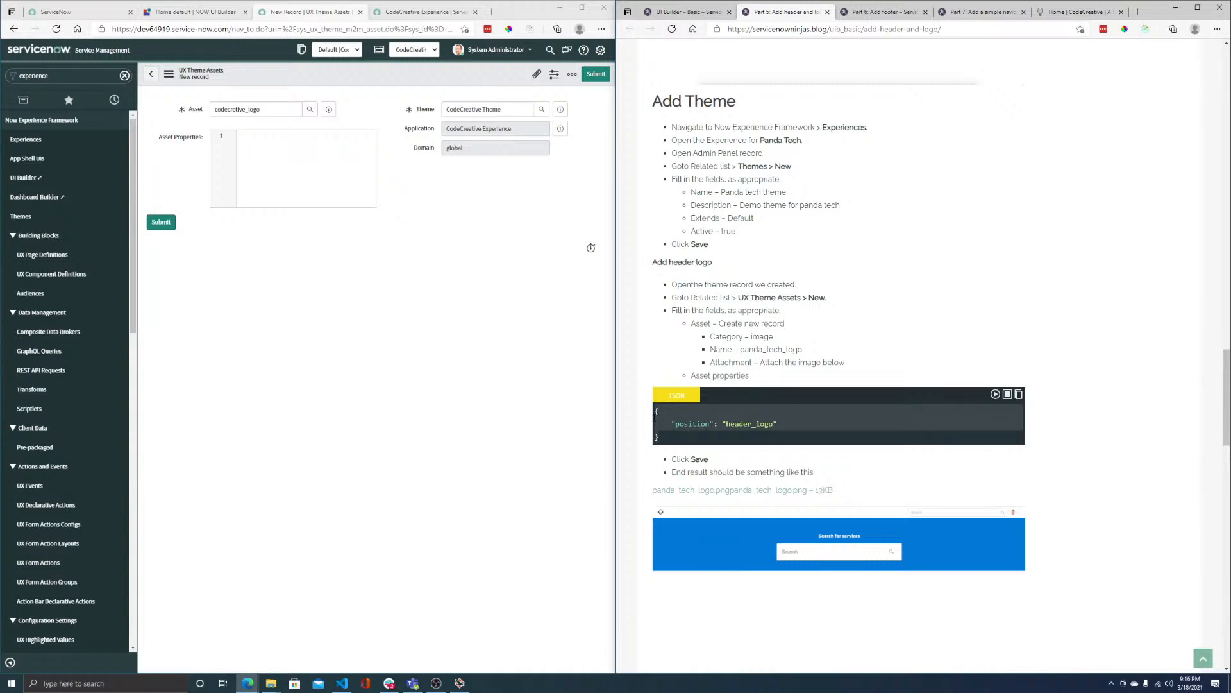
pyautogui.click(243, 138)
pyautogui.write('{     "position": "header_logo" }')
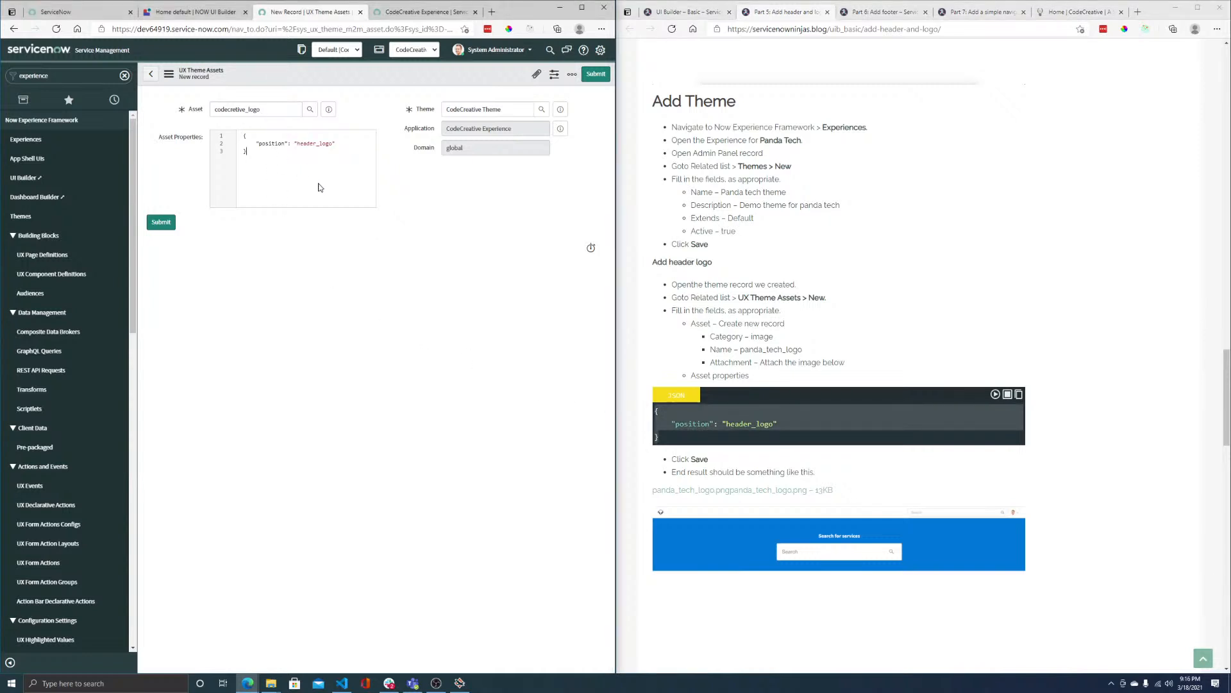
pyautogui.rightClick(341, 82)
pyautogui.click(159, 221)
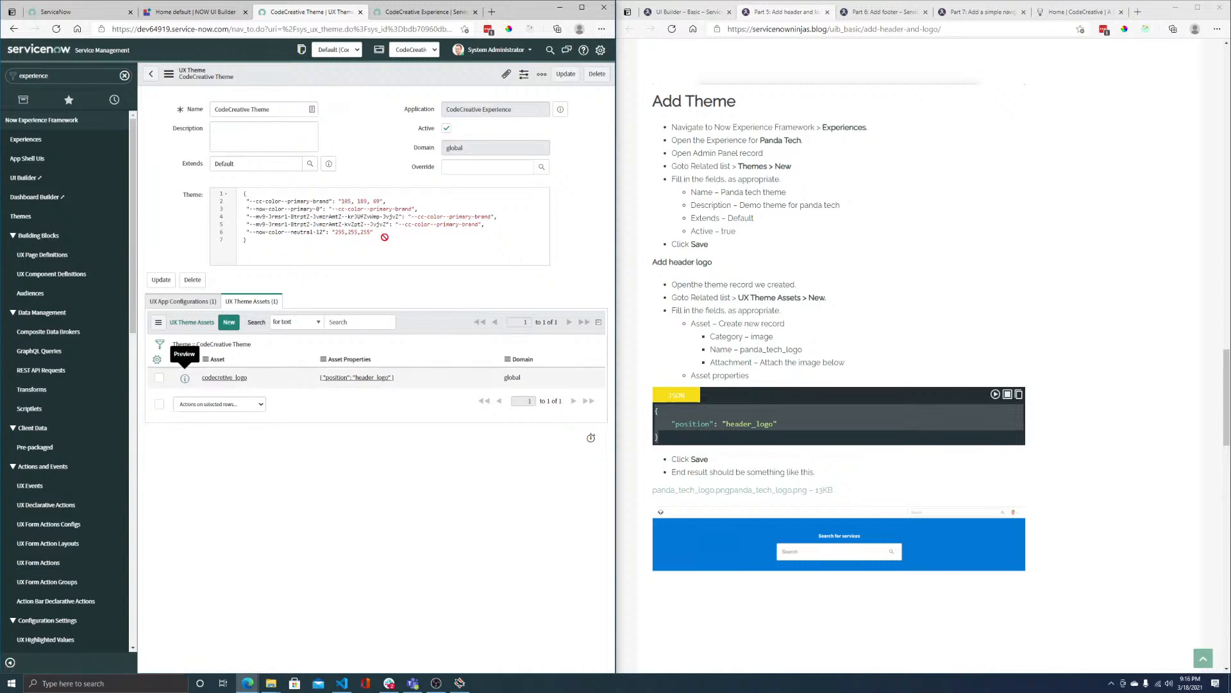
# - Review the saved theme asset's properties and linked image record, and reload the CodeCreative Experience page to check its header
pyautogui.click(401, 199)
pyautogui.click(274, 153)
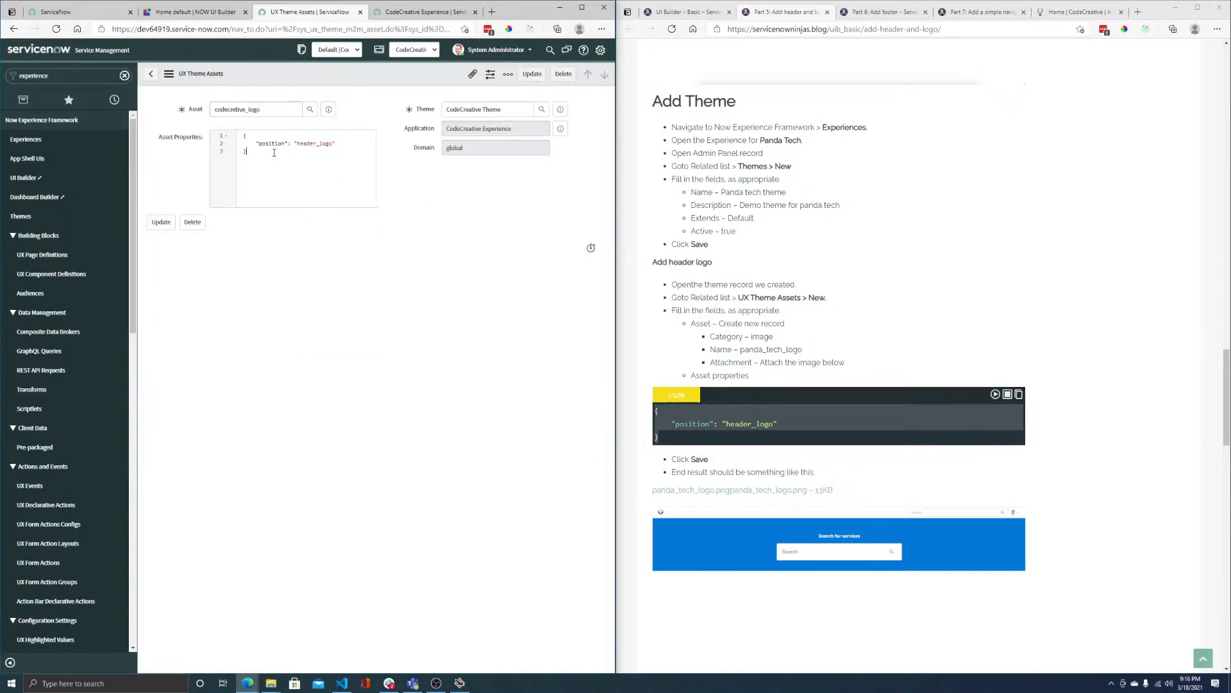
pyautogui.doubleClick(312, 146)
pyautogui.click(328, 109)
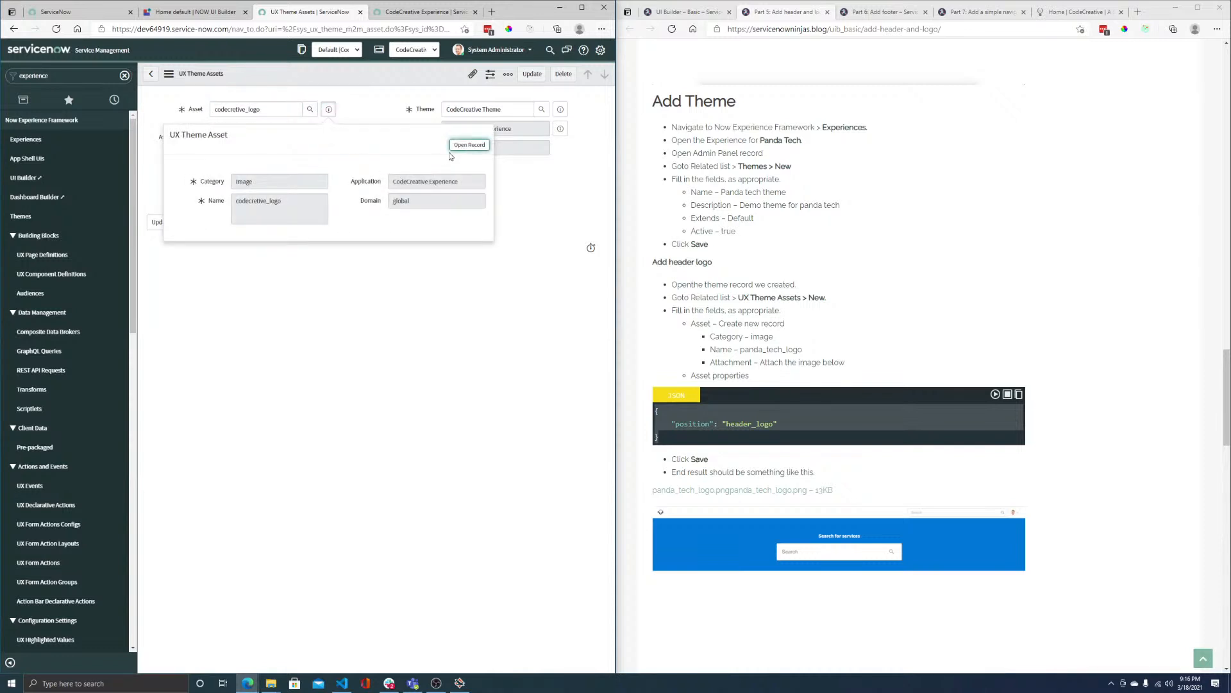
pyautogui.press('Escape')
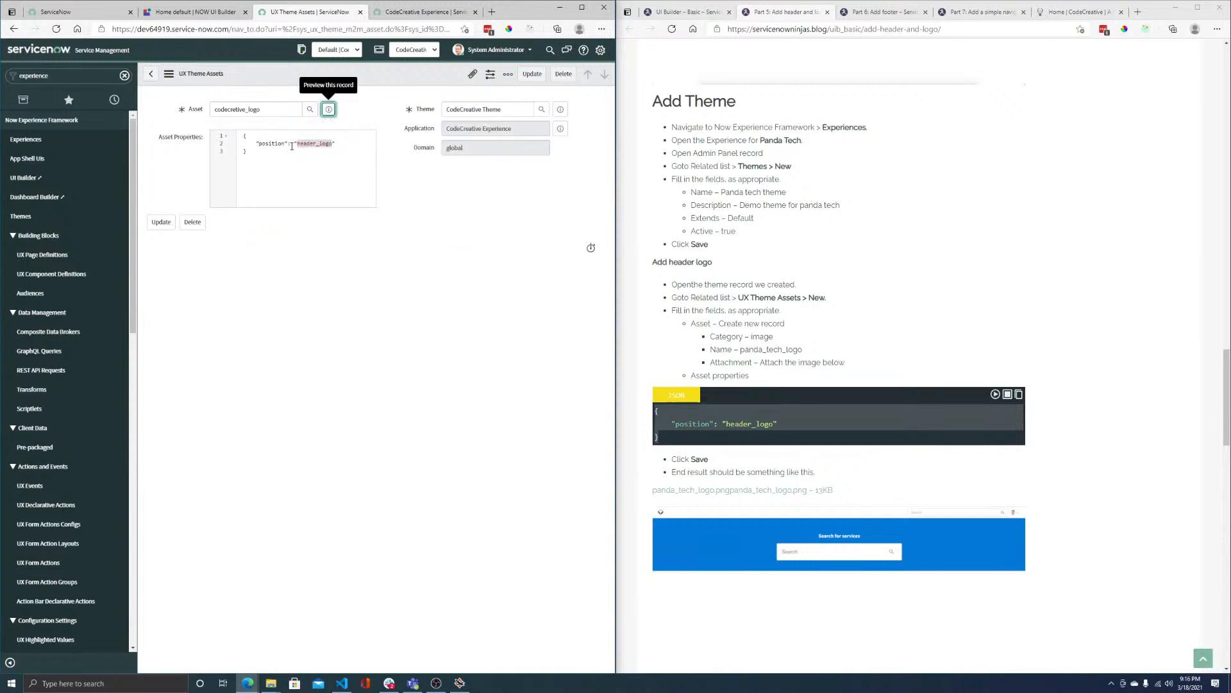
pyautogui.doubleClick(226, 109)
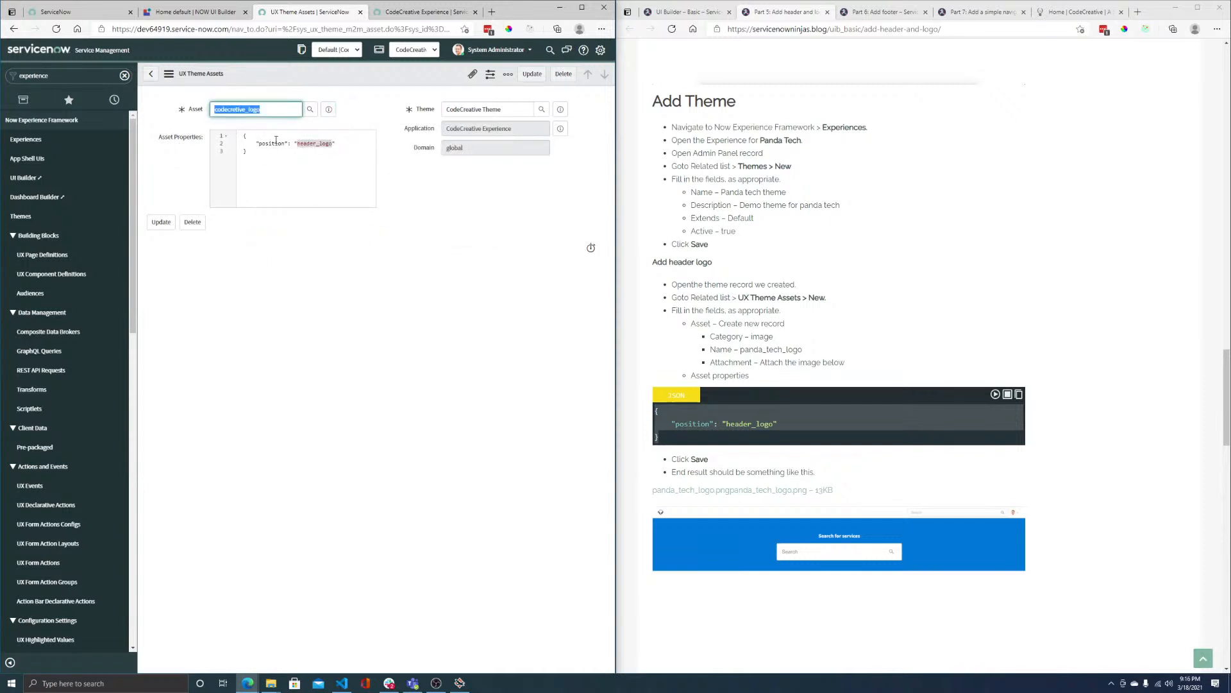
pyautogui.click(308, 149)
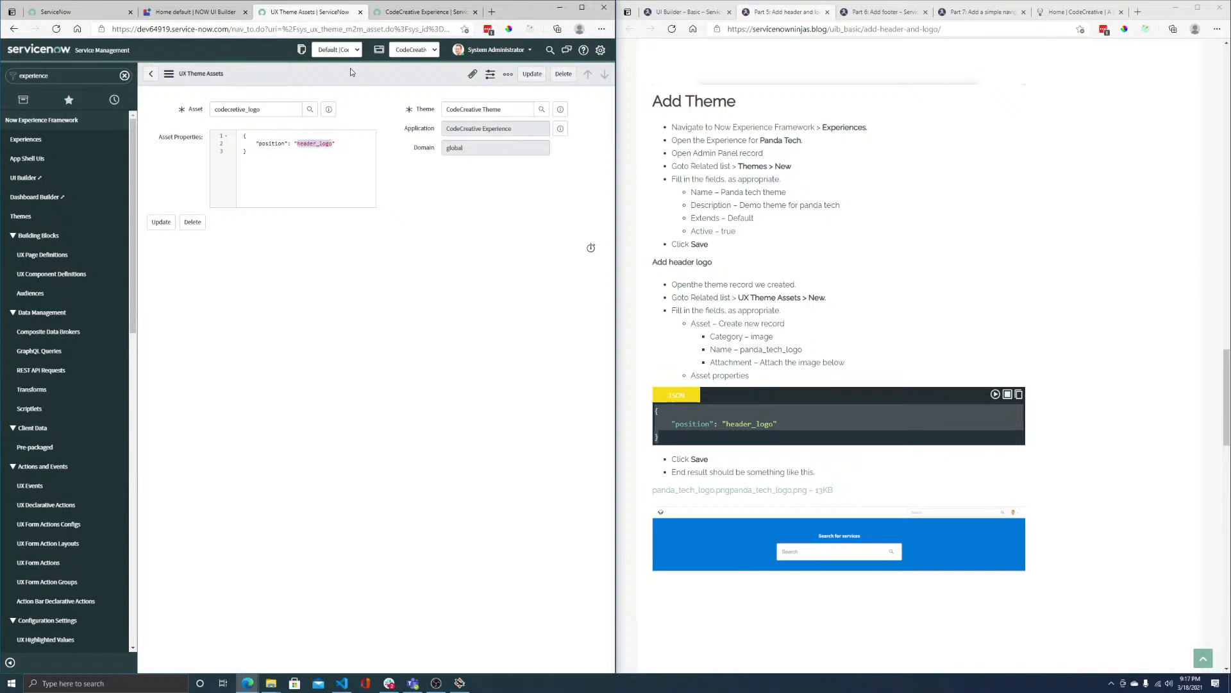
pyautogui.click(423, 12)
pyautogui.press('F5')
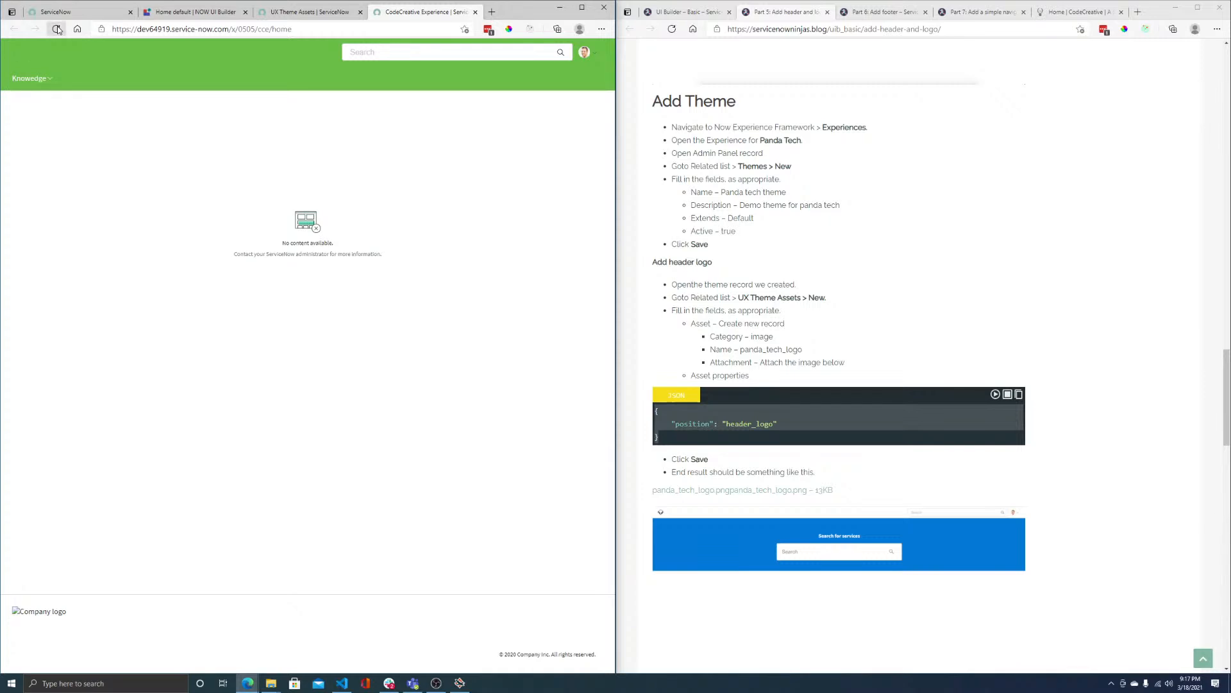
# - Attach the codecreativelogo.png image from the desktop to the linked UX Theme Asset record and save it
pyautogui.click(282, 12)
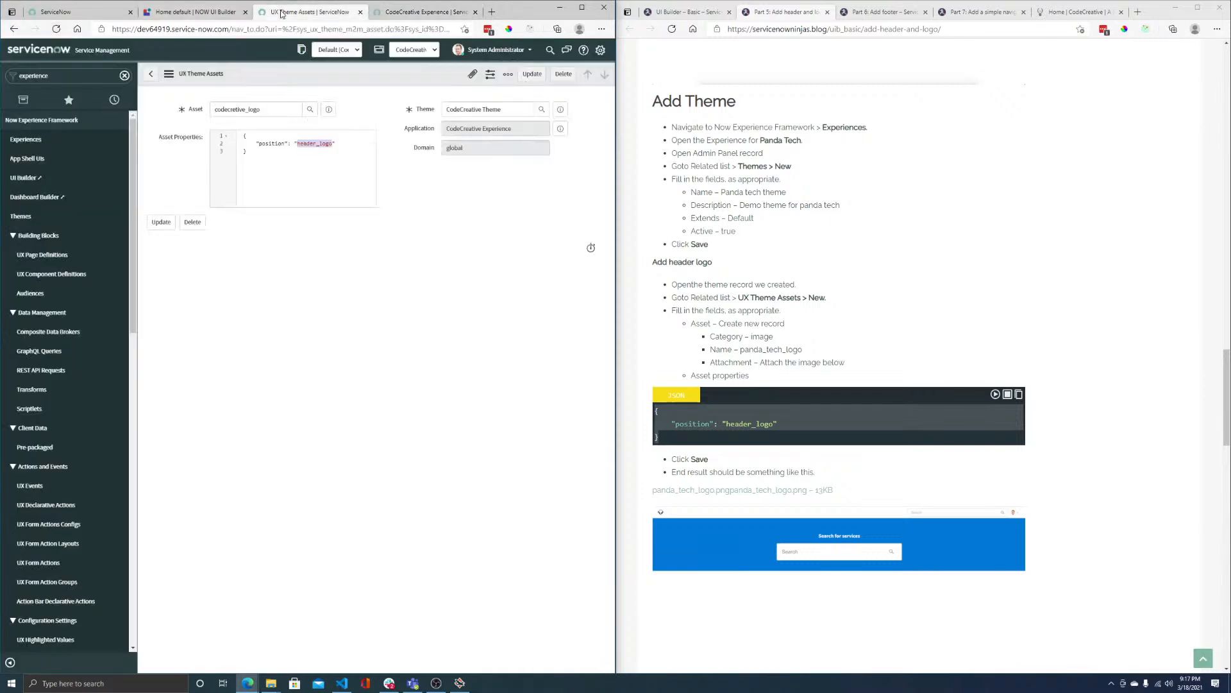
pyautogui.click(329, 111)
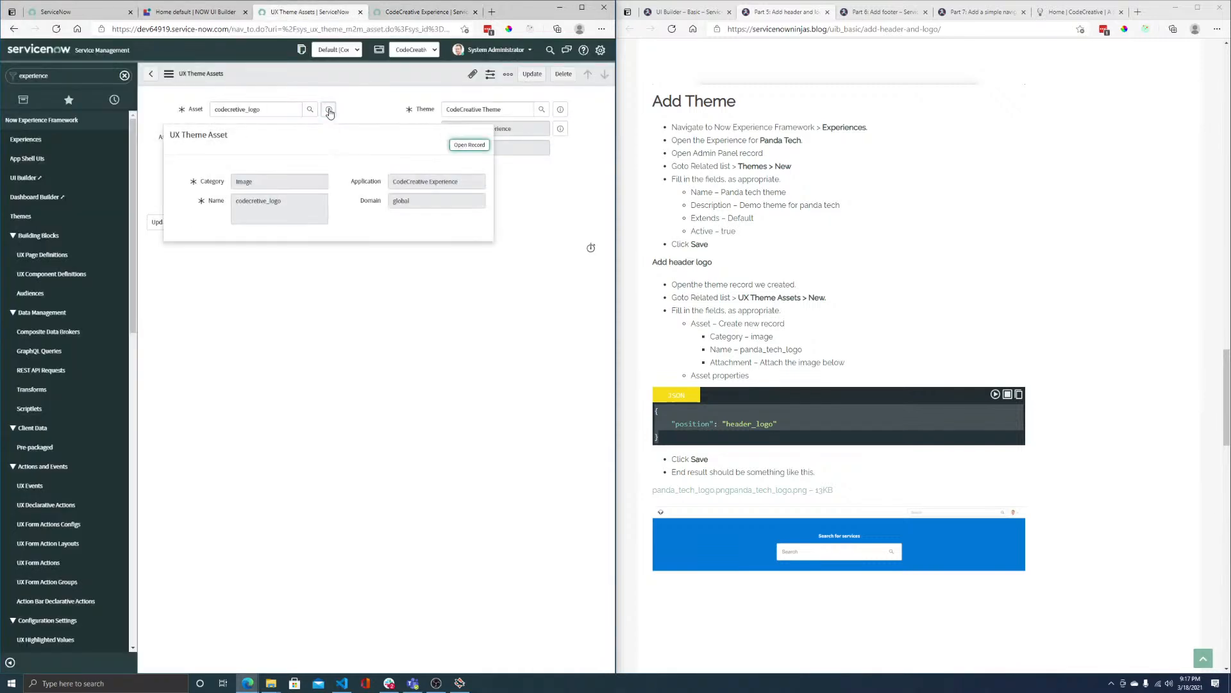
pyautogui.click(460, 145)
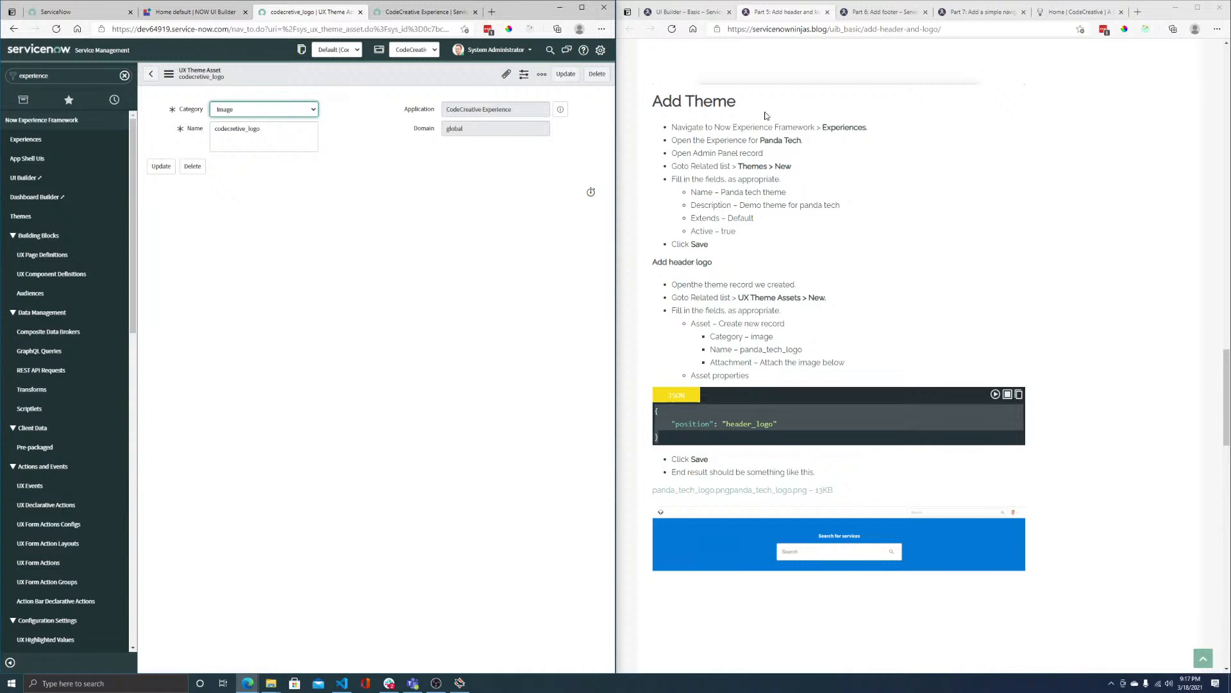
pyautogui.moveTo(1129, 1); pyautogui.dragTo(1130, 181)
pyautogui.click(714, 115)
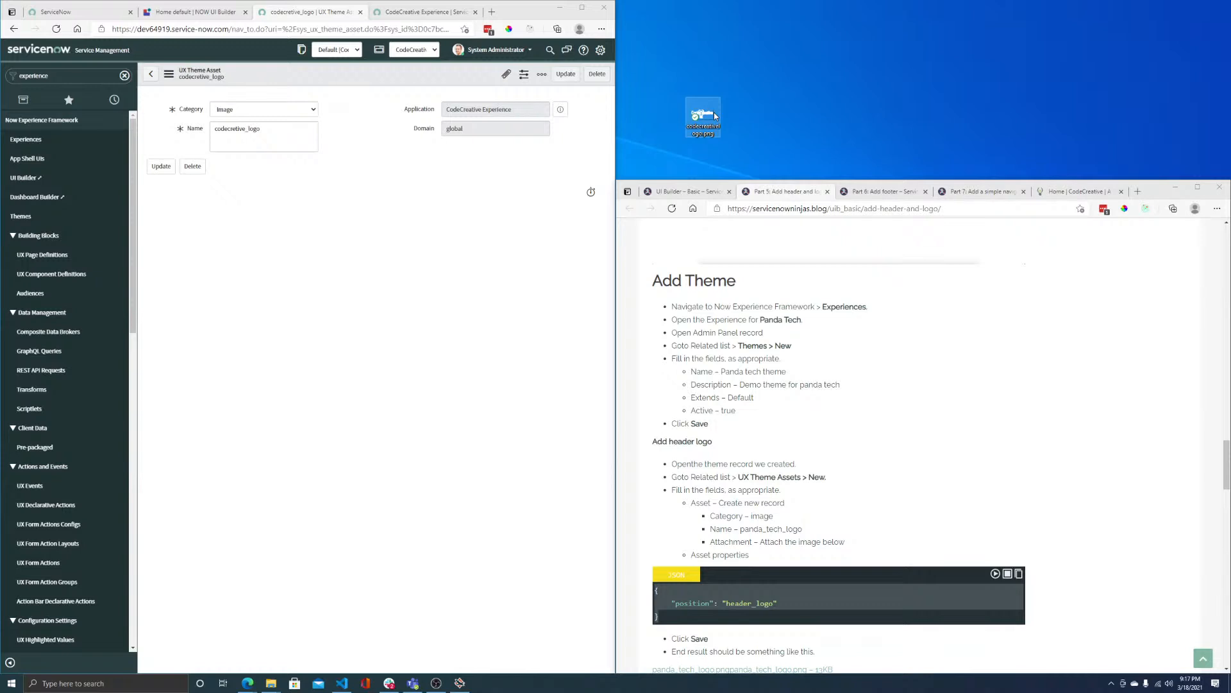
pyautogui.moveTo(715, 116); pyautogui.dragTo(360, 96)
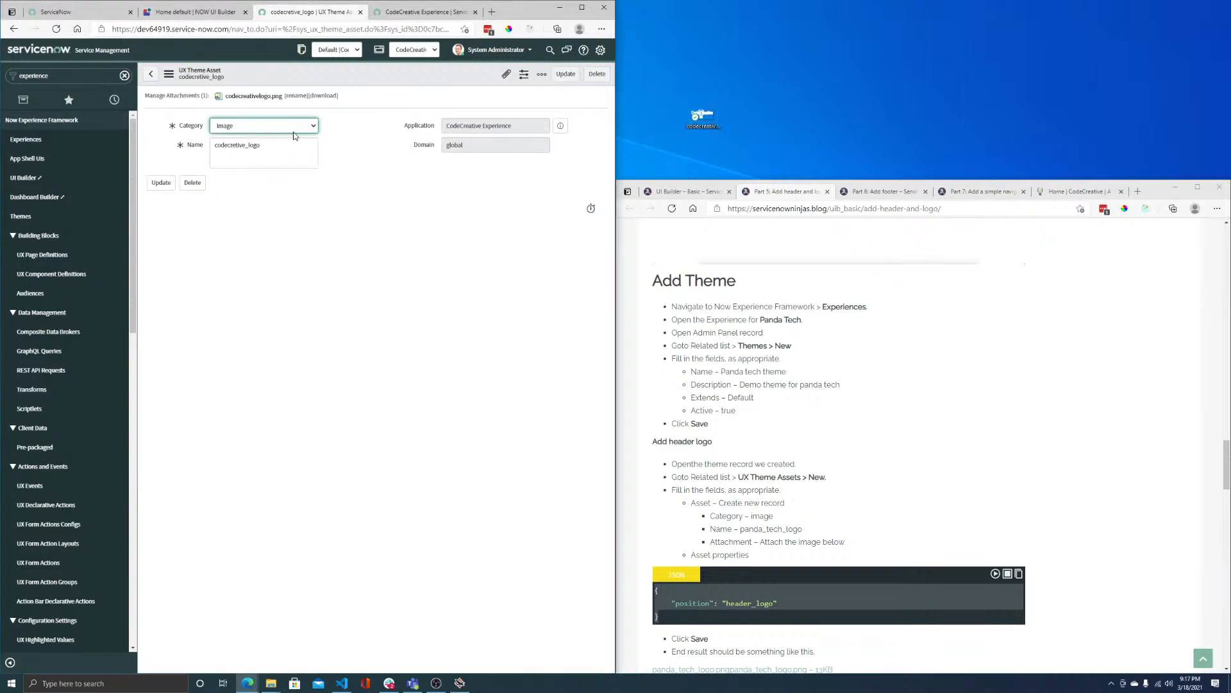
pyautogui.click(168, 180)
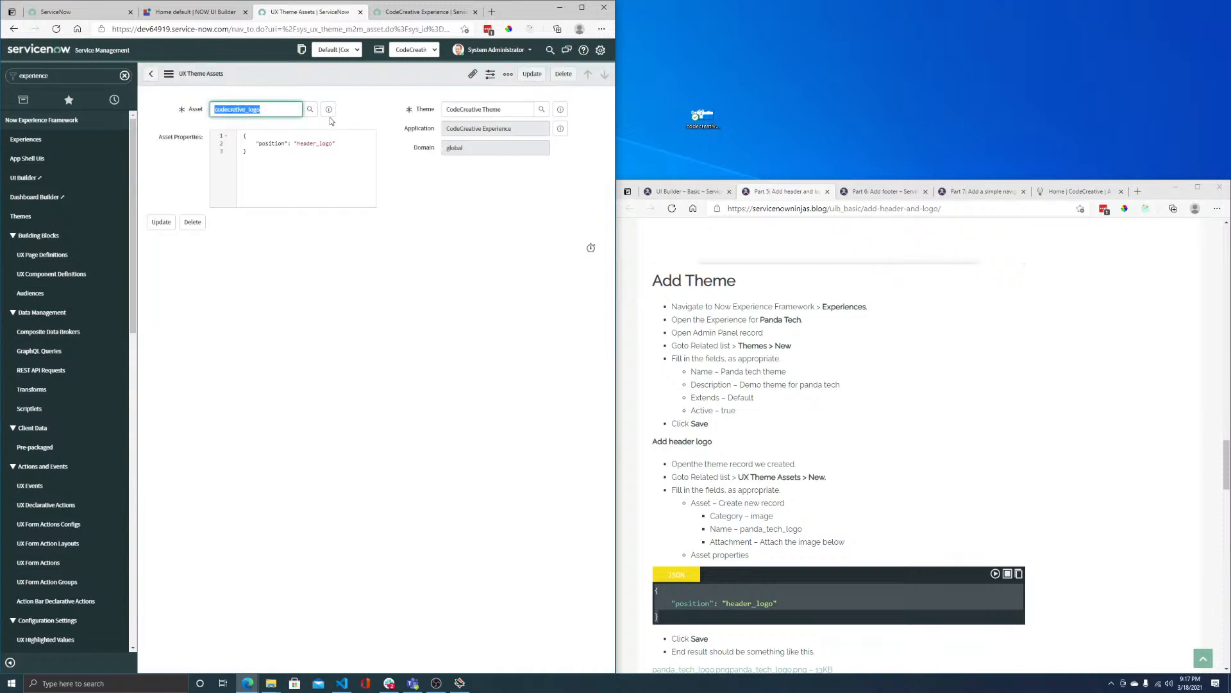
# - Correct the image asset's name to codecreative_logo, save it, and reload the CodeCreative Experience page
pyautogui.click(330, 110)
pyautogui.click(485, 143)
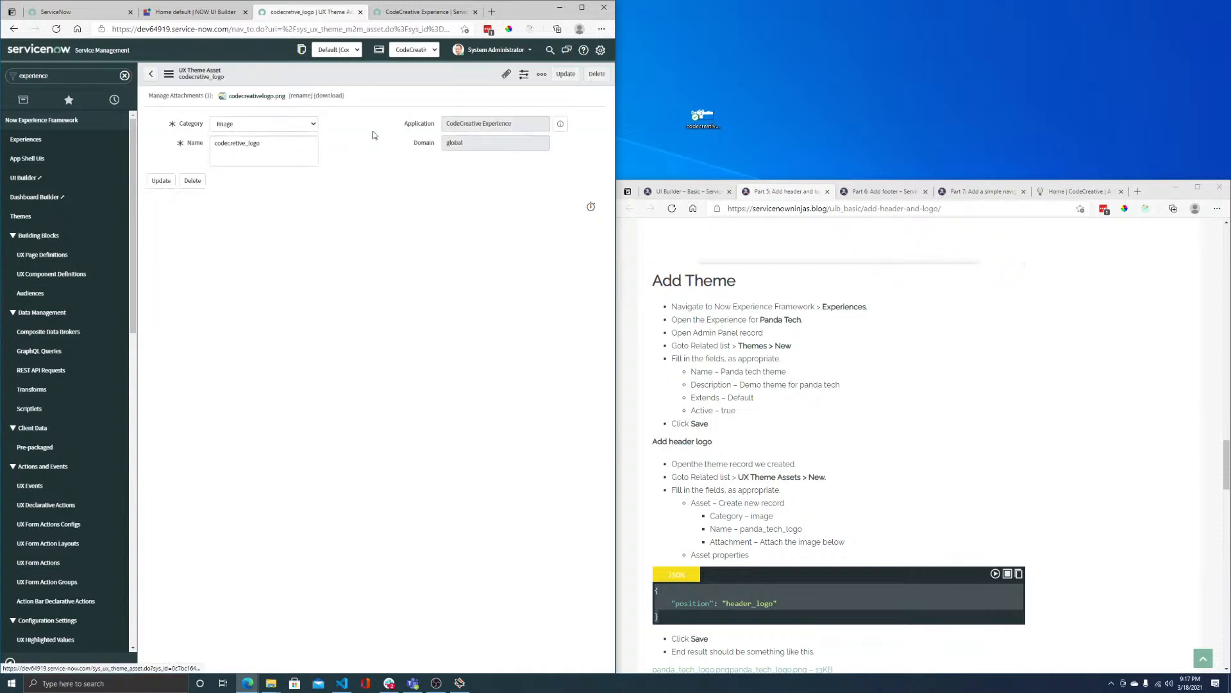
pyautogui.click(234, 144)
pyautogui.write('a')
pyautogui.click(158, 184)
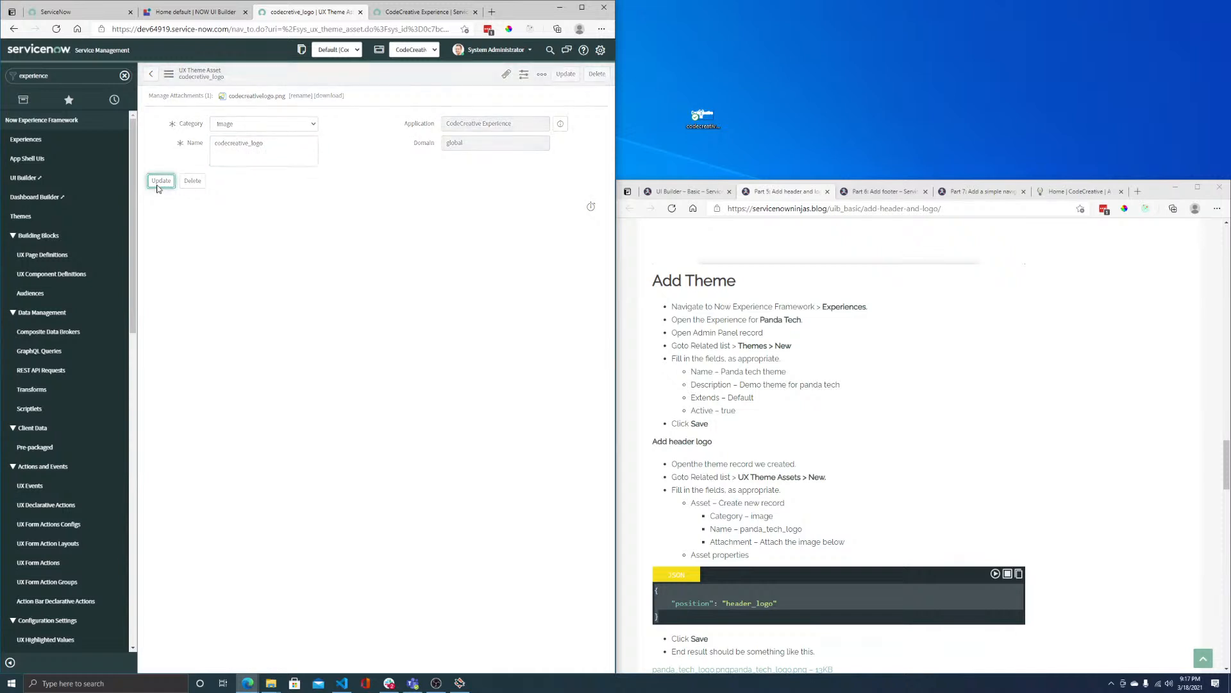
pyautogui.click(394, 12)
pyautogui.click(49, 33)
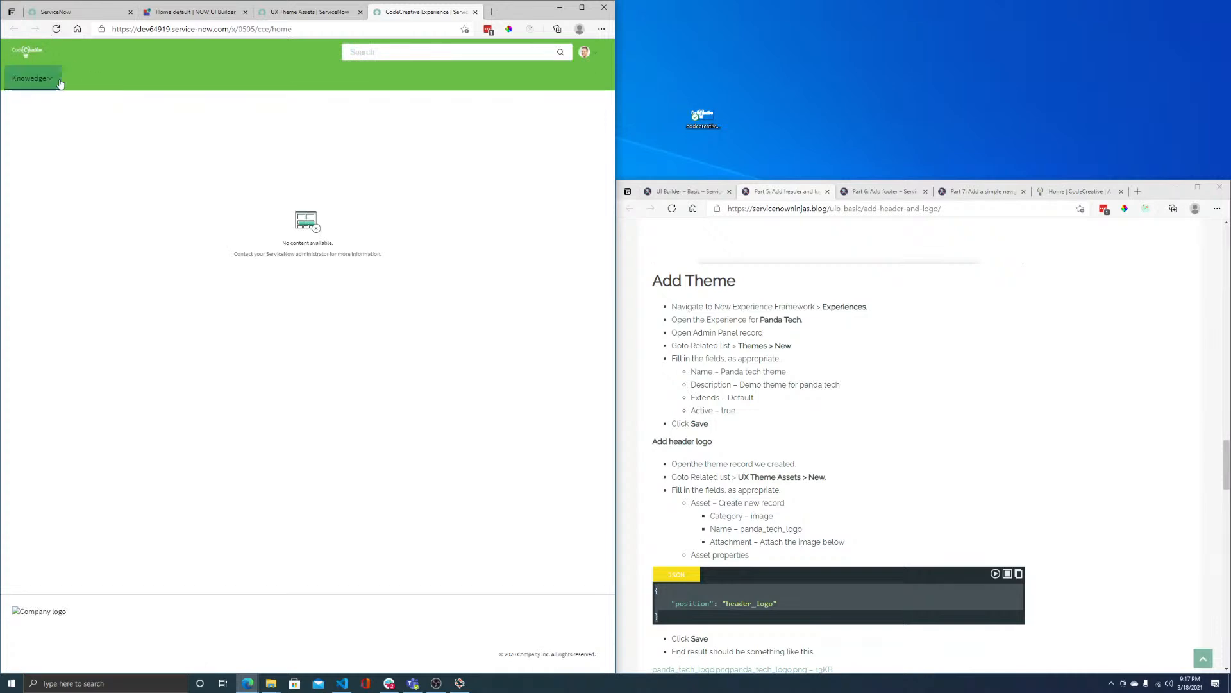
# - Start another UX Theme Assets record for CodeCreative Theme and choose glidefast_logo as its asset
pyautogui.click(280, 13)
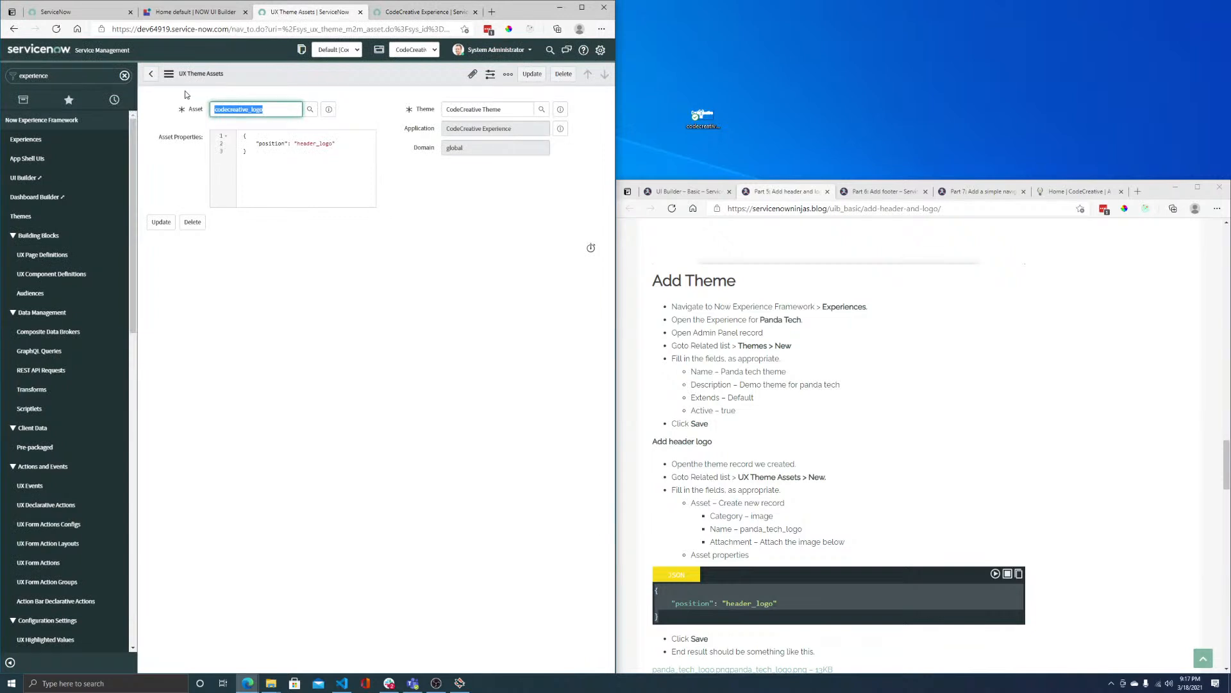
pyautogui.click(150, 74)
pyautogui.click(229, 322)
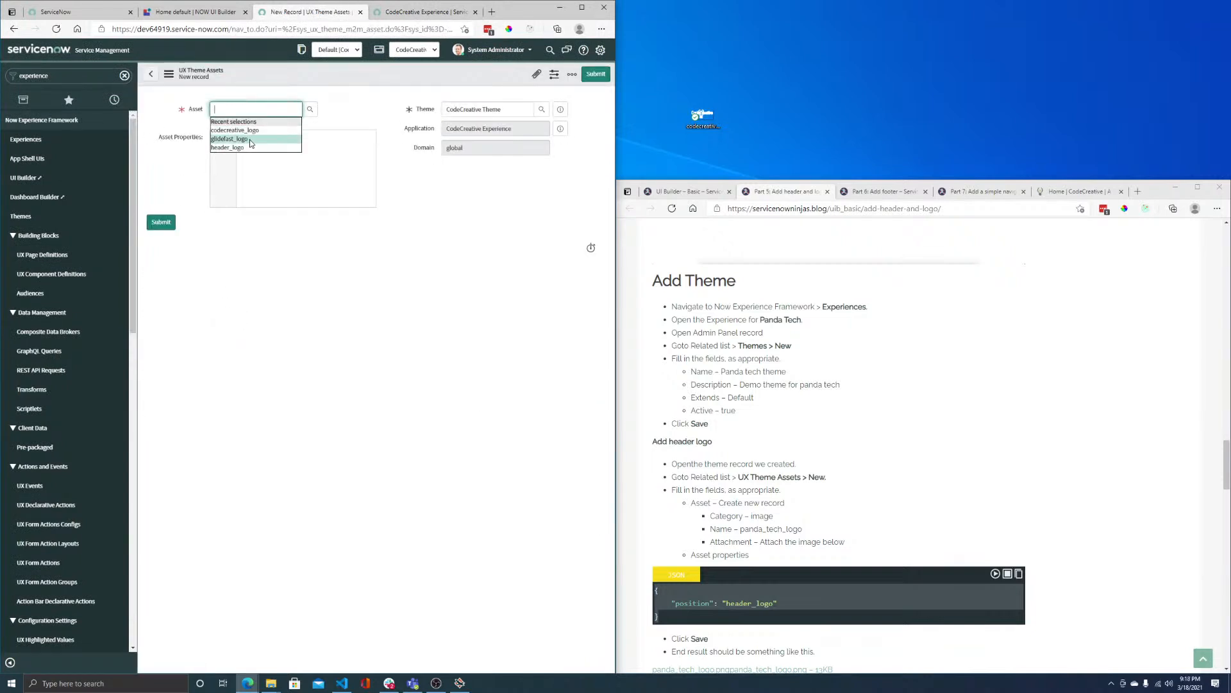
pyautogui.click(232, 139)
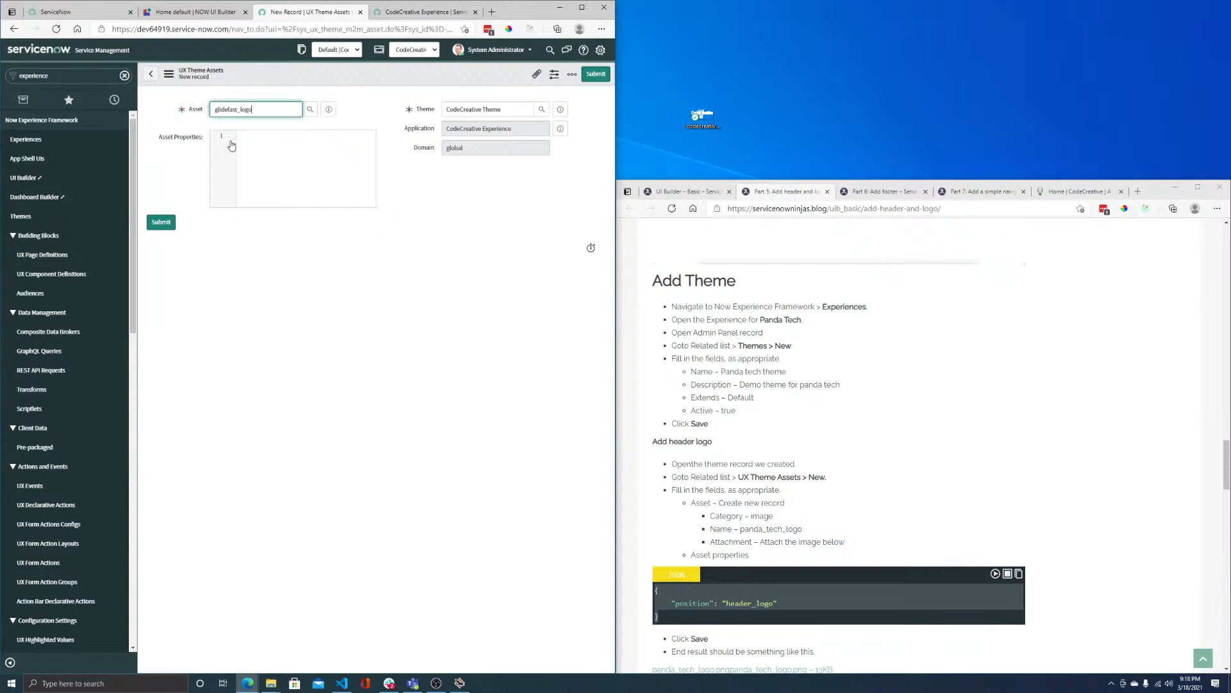
# - Enter asset properties JSON with "position" set to "footer_logo" and submit the new theme asset
pyautogui.click(277, 163)
pyautogui.write('{')
pyautogui.press('Return')
pyautogui.press('Return')
pyautogui.press('Return')
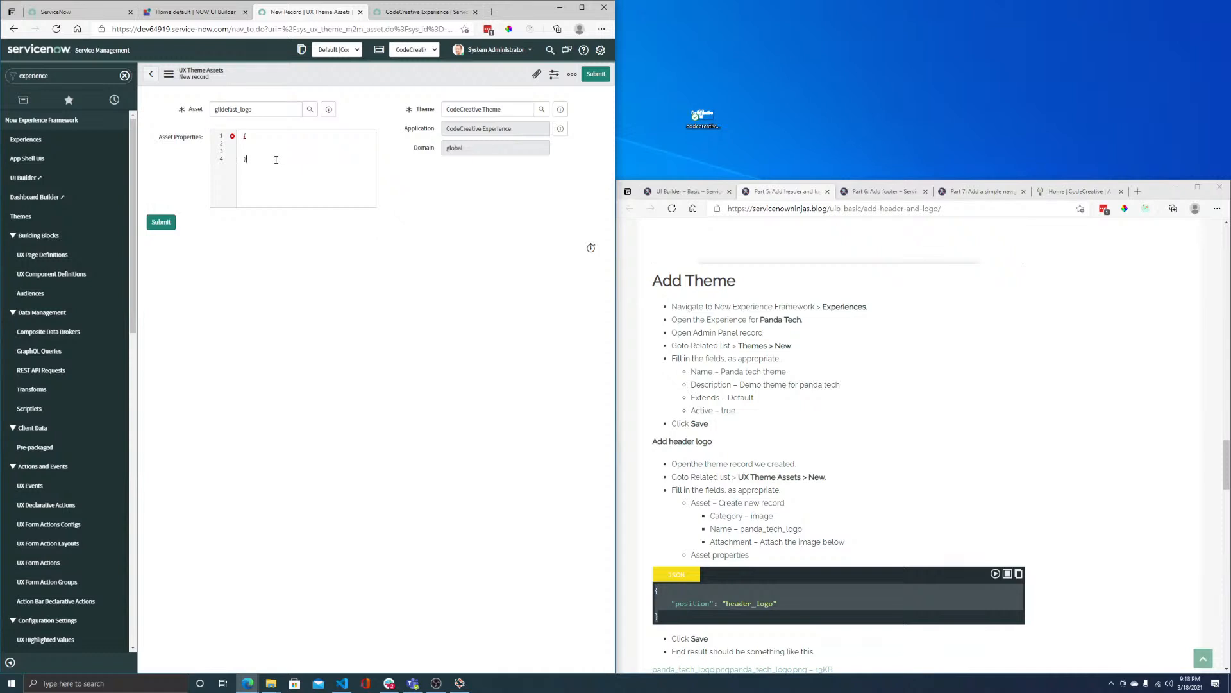
pyautogui.press('BackSpace')
pyautogui.write('"position": "footer_logo')
pyautogui.click(162, 222)
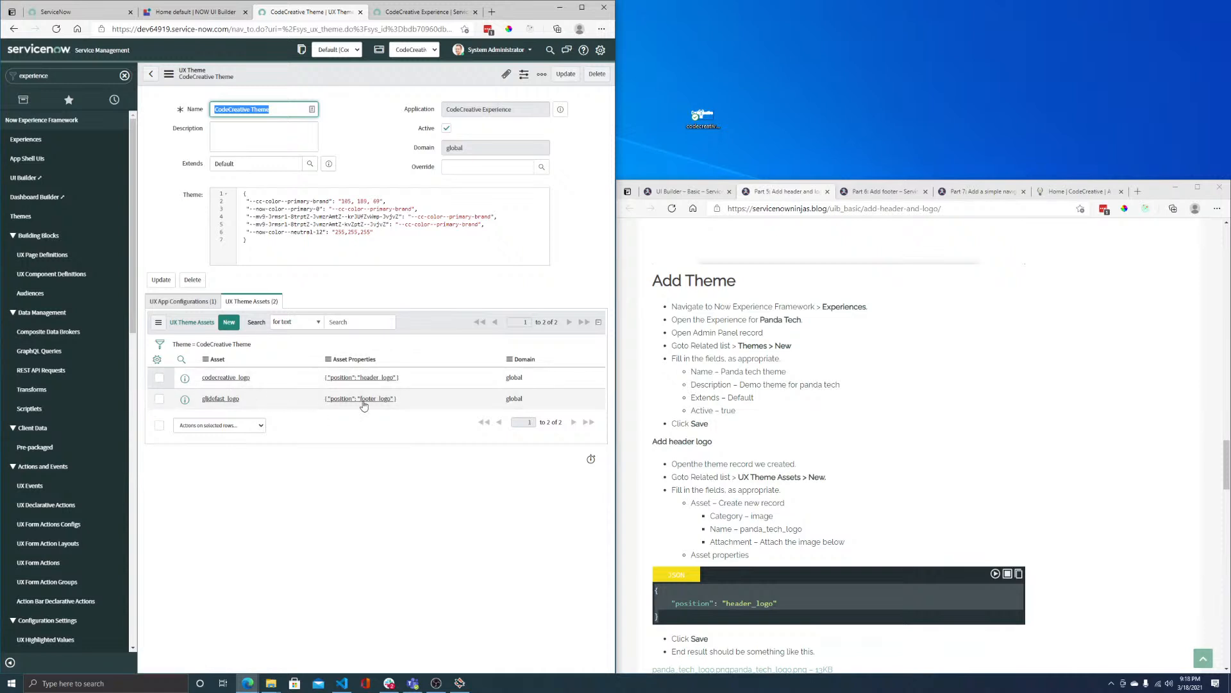
# - Change the footer_logo theme asset's linked asset to codecreative_logo and save the record
pyautogui.click(185, 398)
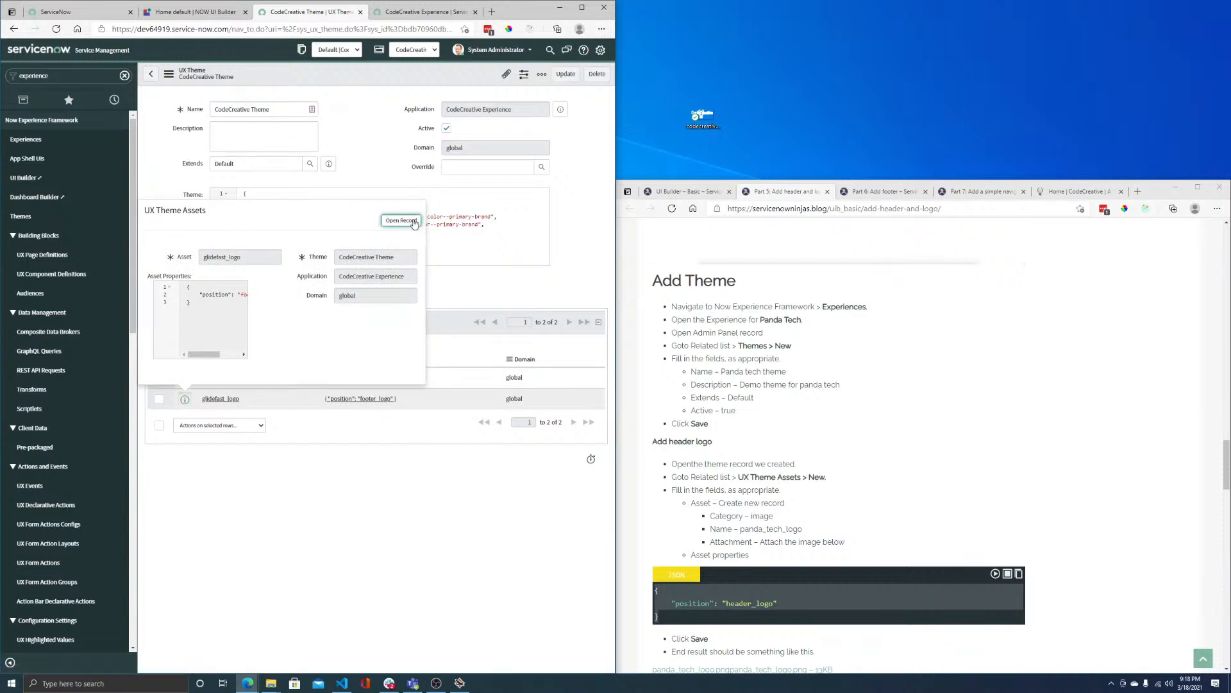
pyautogui.click(404, 221)
pyautogui.write('co')
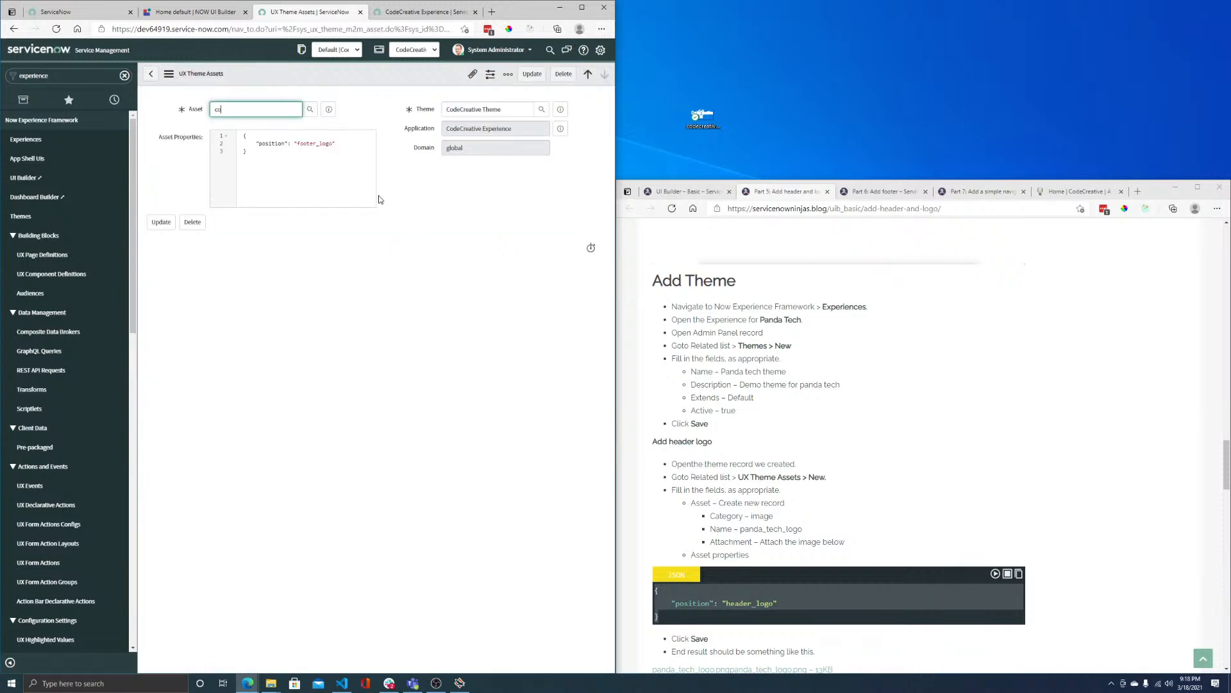
pyautogui.click(235, 129)
pyautogui.click(161, 222)
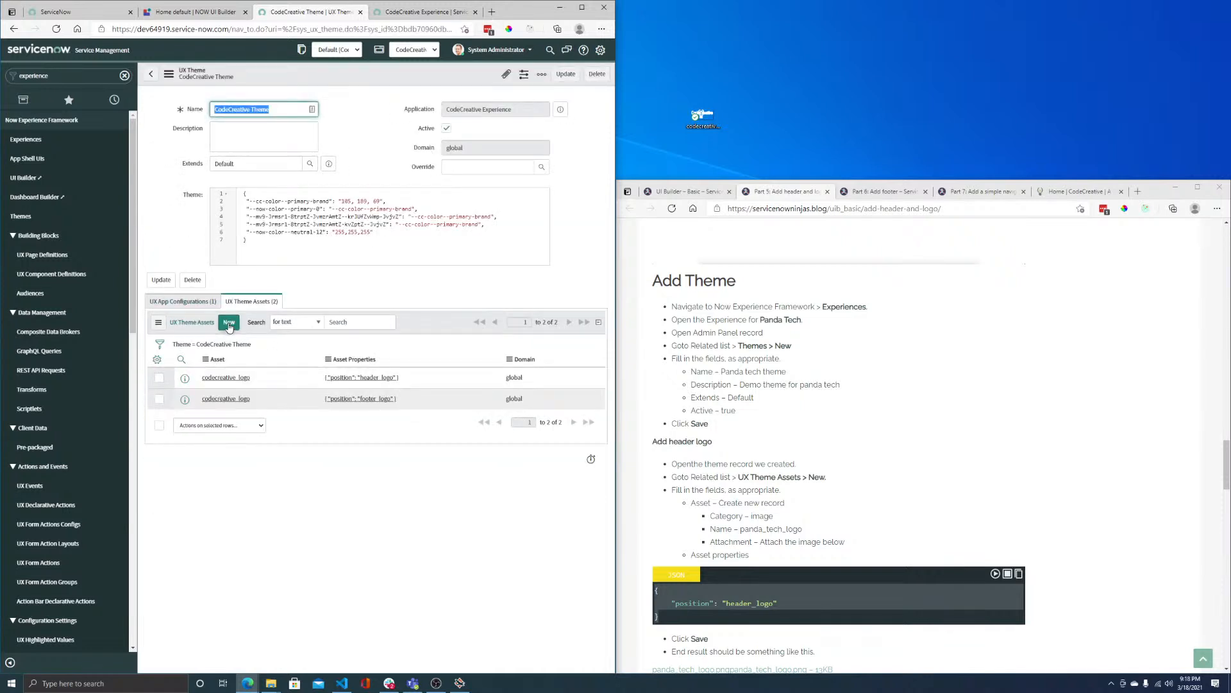
# - Reload the CodeCreative Experience page to check the footer logo against the theme's assets, and expand the Knowedge menu
pyautogui.click(454, 12)
pyautogui.click(57, 29)
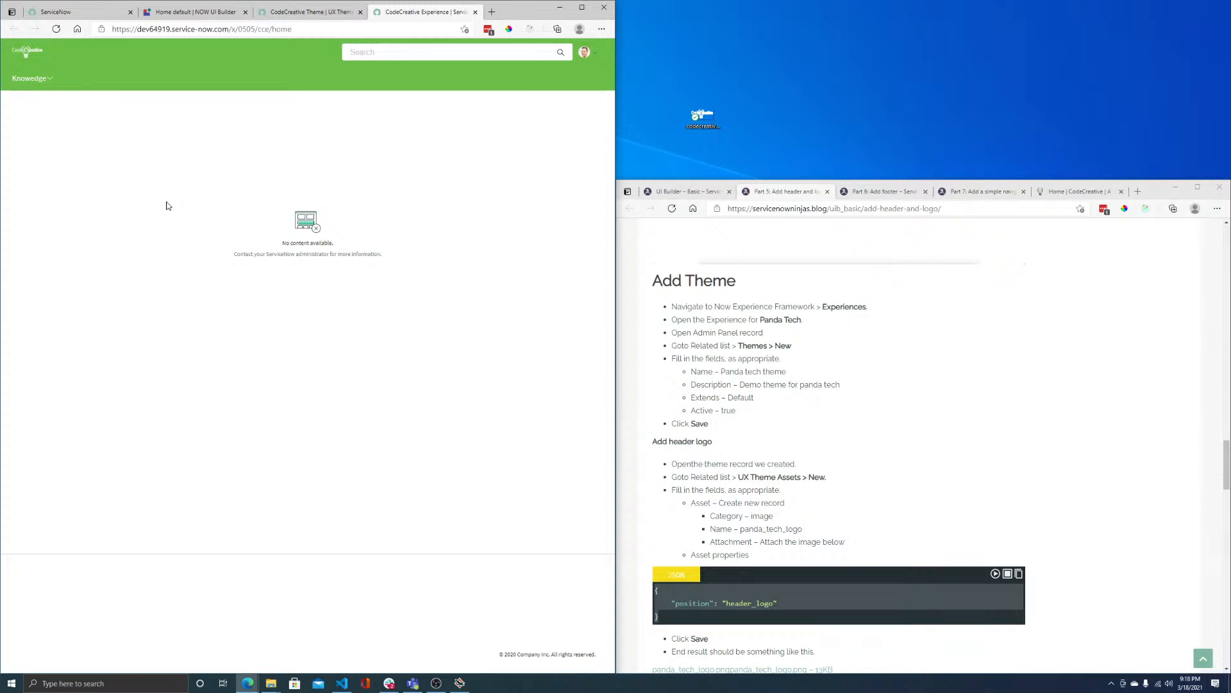
pyautogui.click(294, 17)
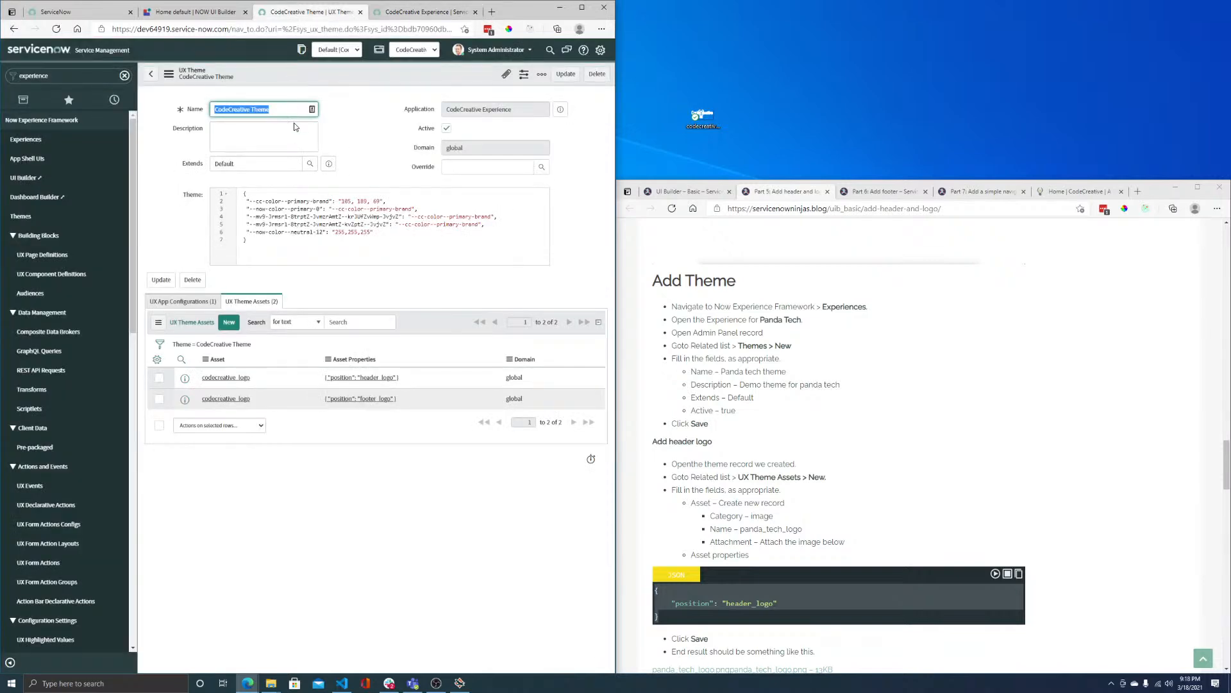
pyautogui.click(302, 140)
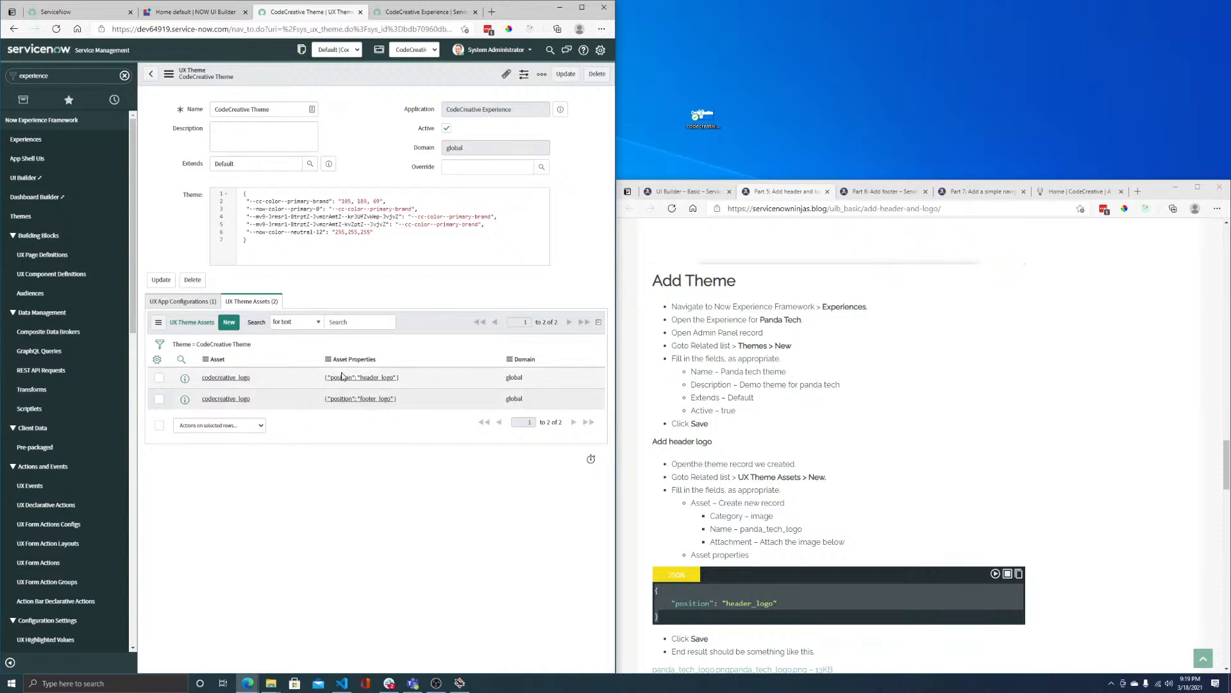
pyautogui.click(418, 11)
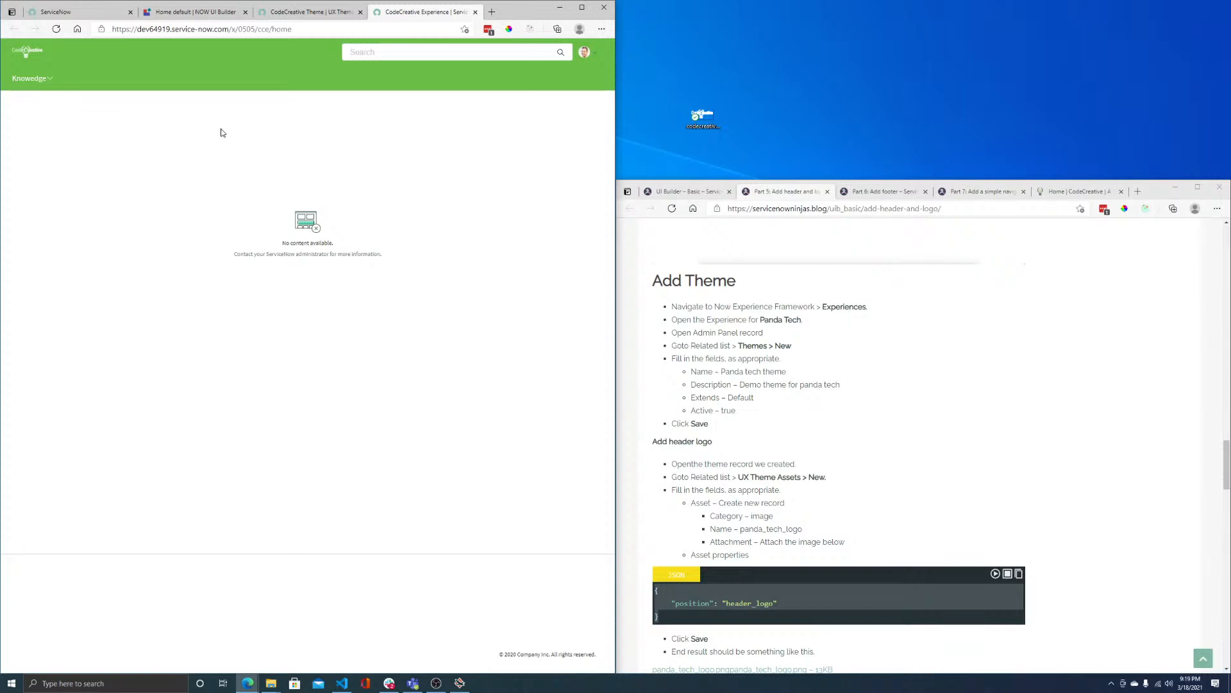
pyautogui.click(51, 78)
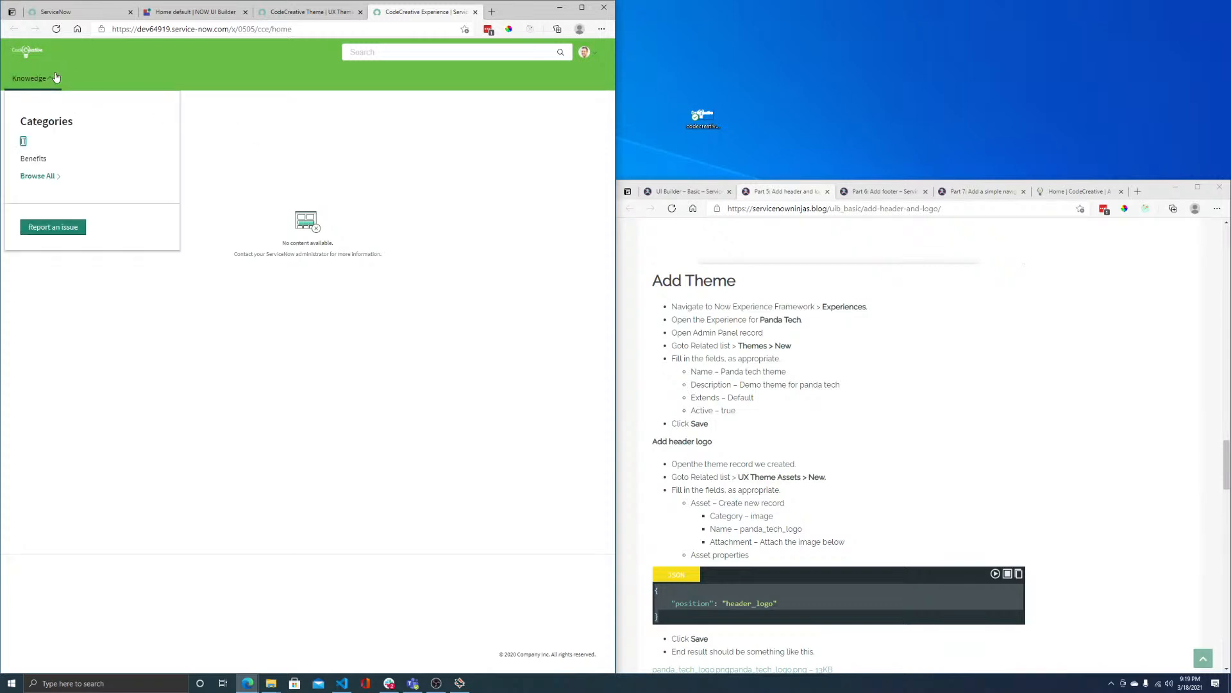
# - Open the developer tools on codecreative.io's home page and locate the fonts.googleapis.com stylesheet among its sources
pyautogui.click(284, 129)
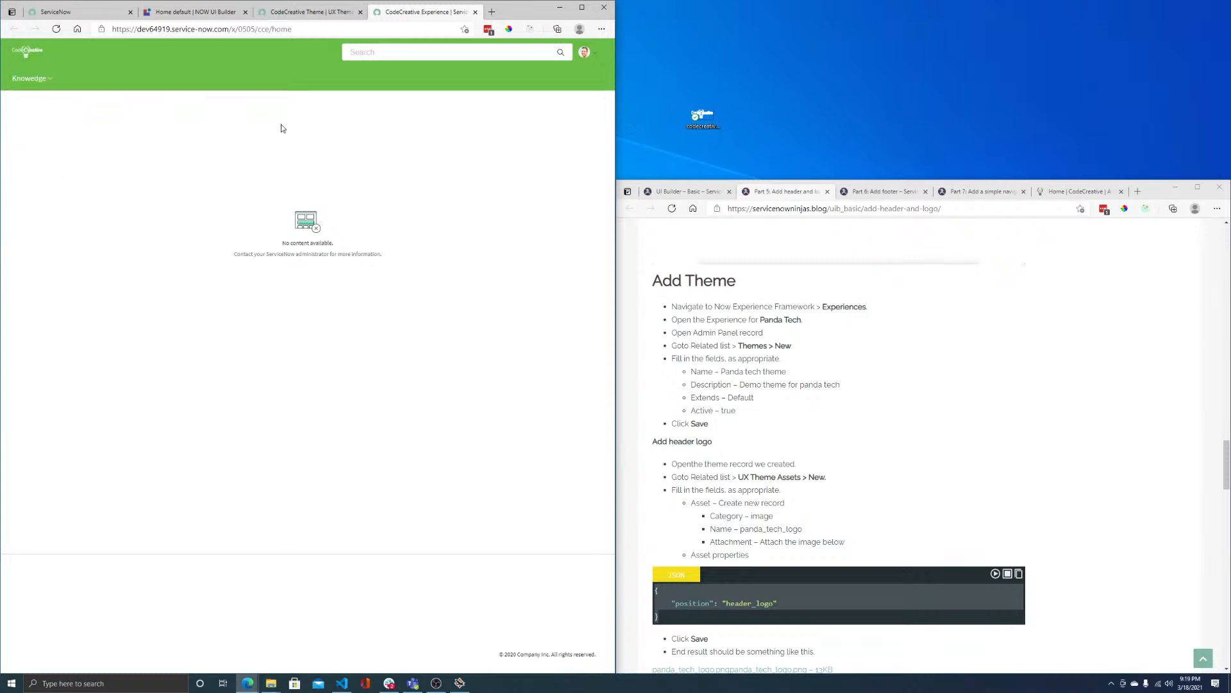
pyautogui.click(311, 12)
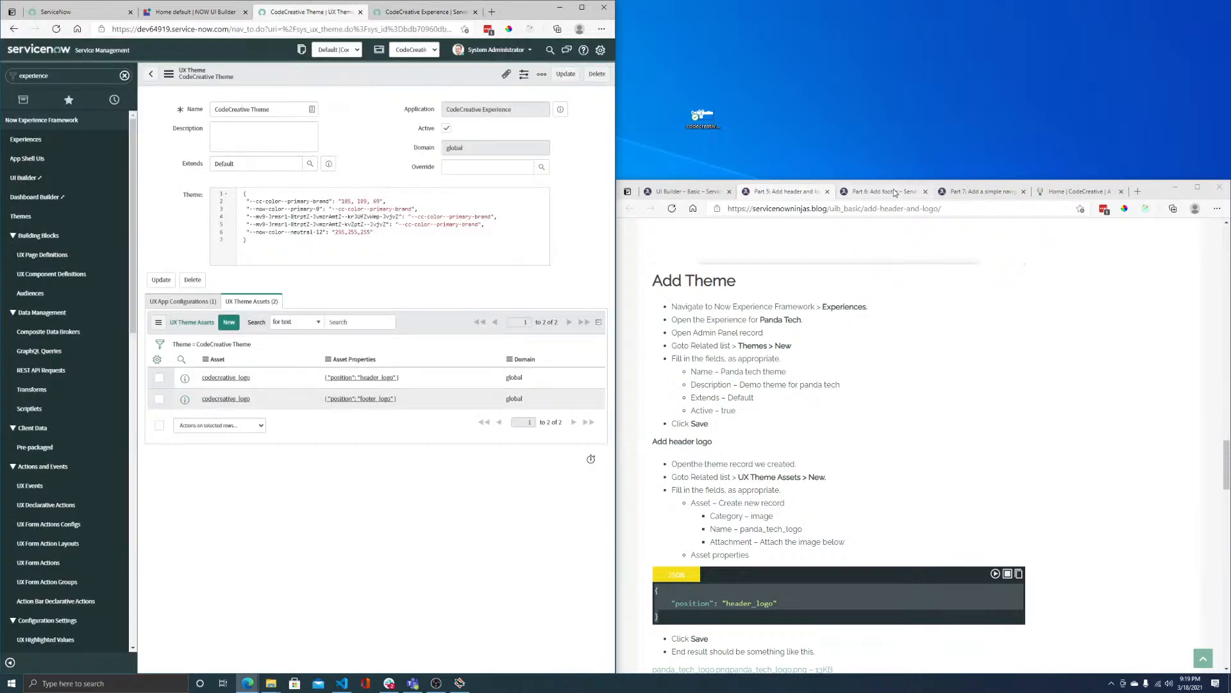
pyautogui.click(1084, 191)
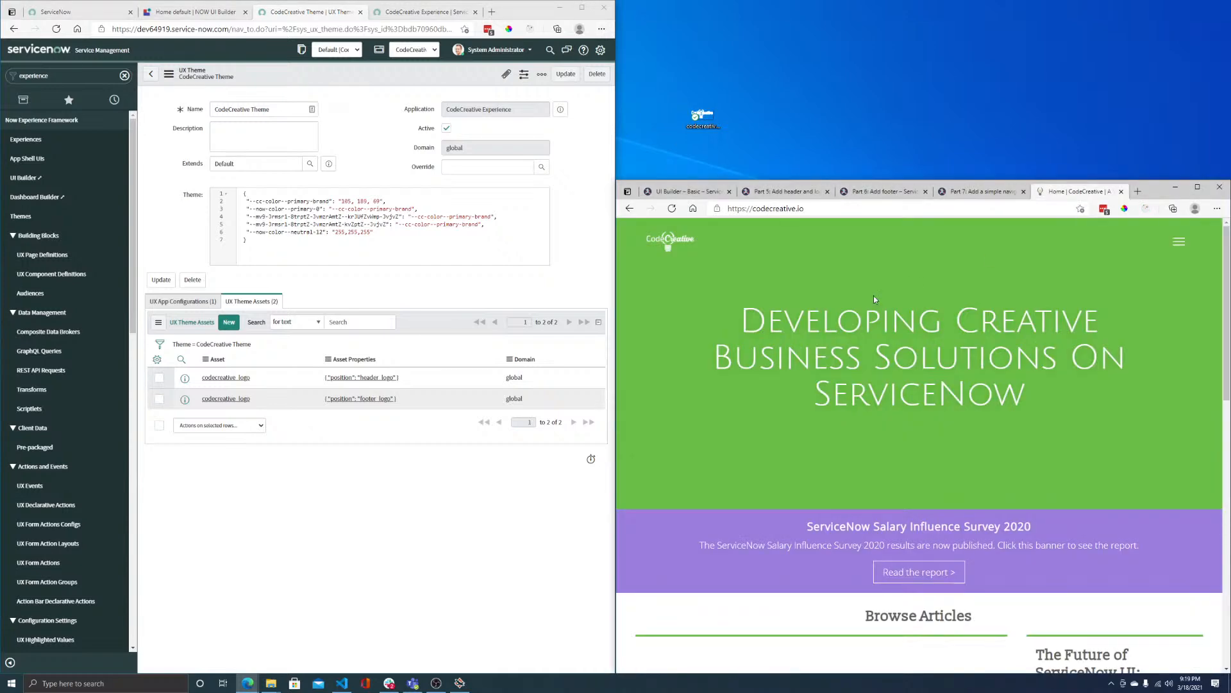
pyautogui.rightClick(780, 294)
pyautogui.click(832, 526)
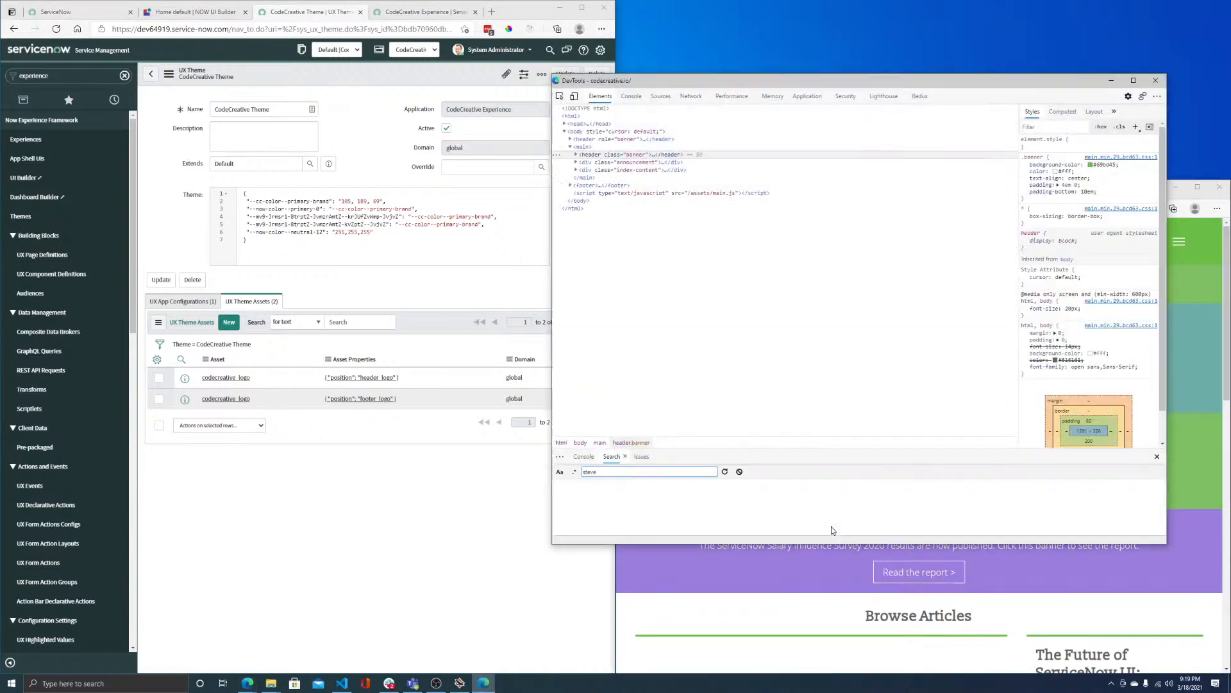
pyautogui.click(662, 97)
pyautogui.click(601, 173)
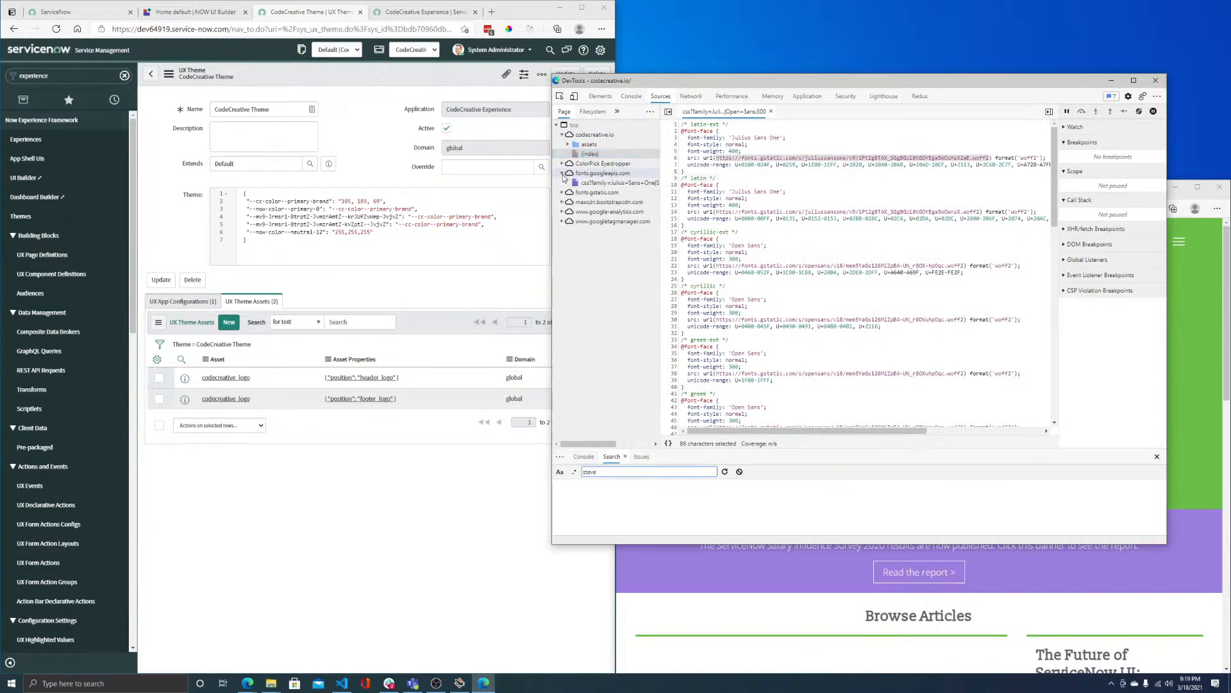
# - Save the Google Fonts stylesheet to the Desktop as julius and put away the developer tools window
pyautogui.click(593, 184)
pyautogui.rightClick(593, 185)
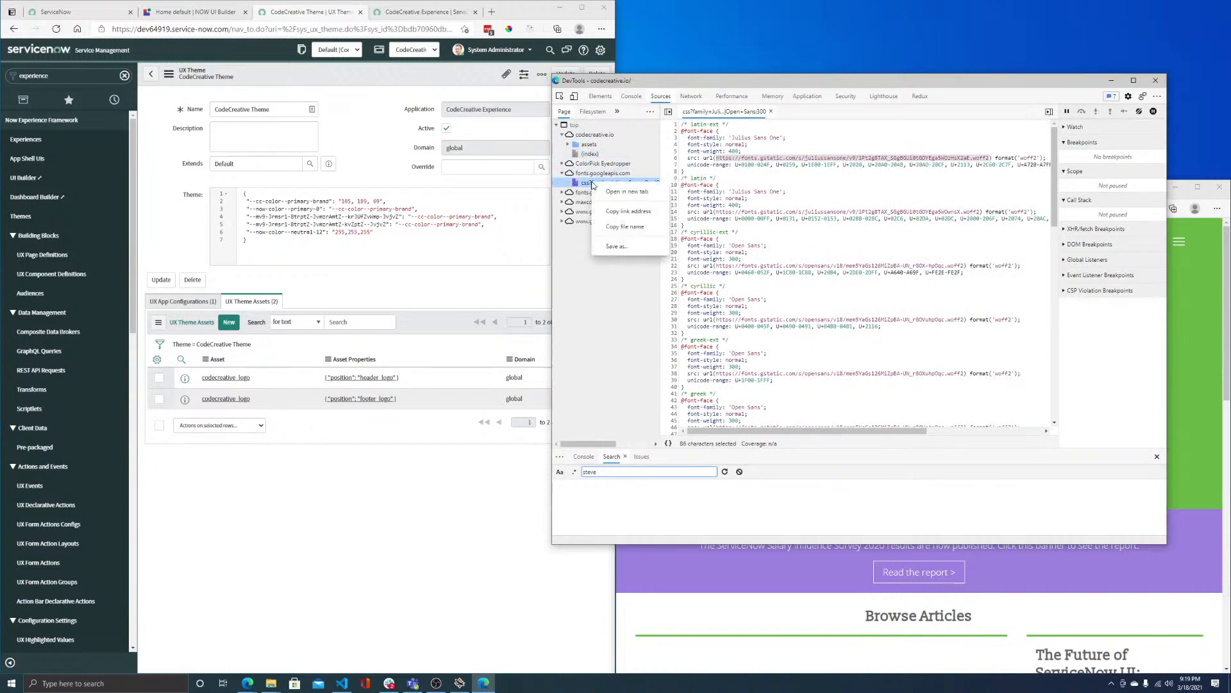
pyautogui.click(627, 246)
pyautogui.click(591, 129)
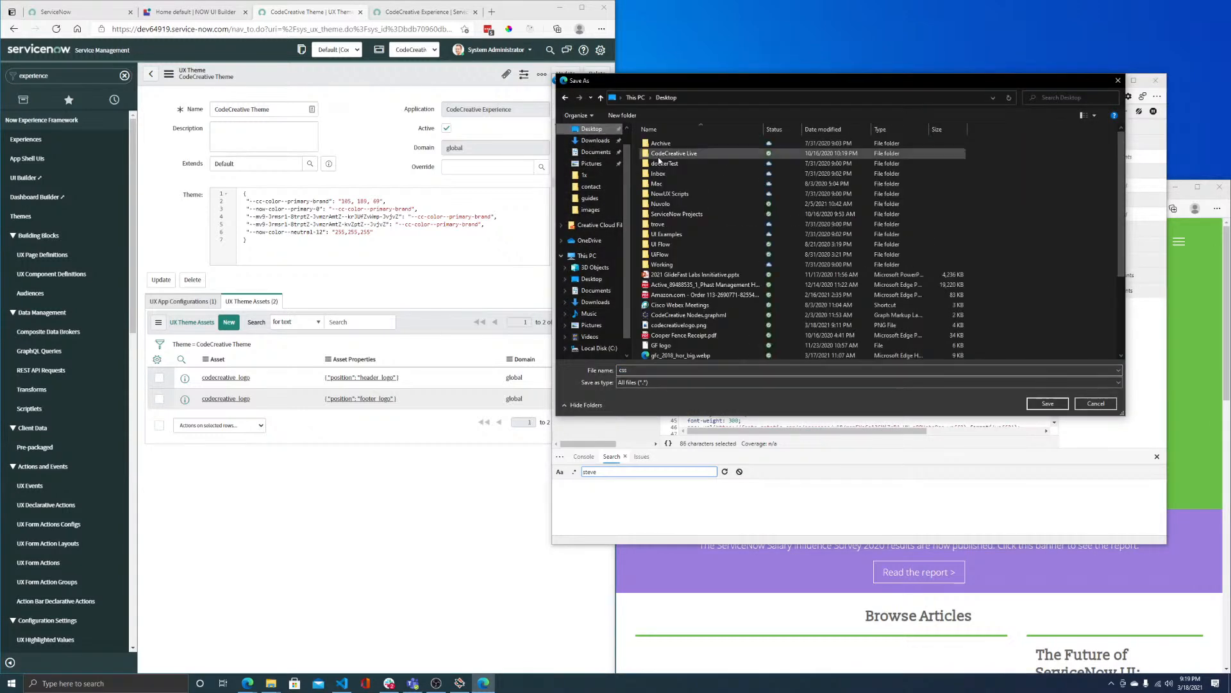
pyautogui.doubleClick(623, 370)
pyautogui.write('julius')
pyautogui.click(1047, 403)
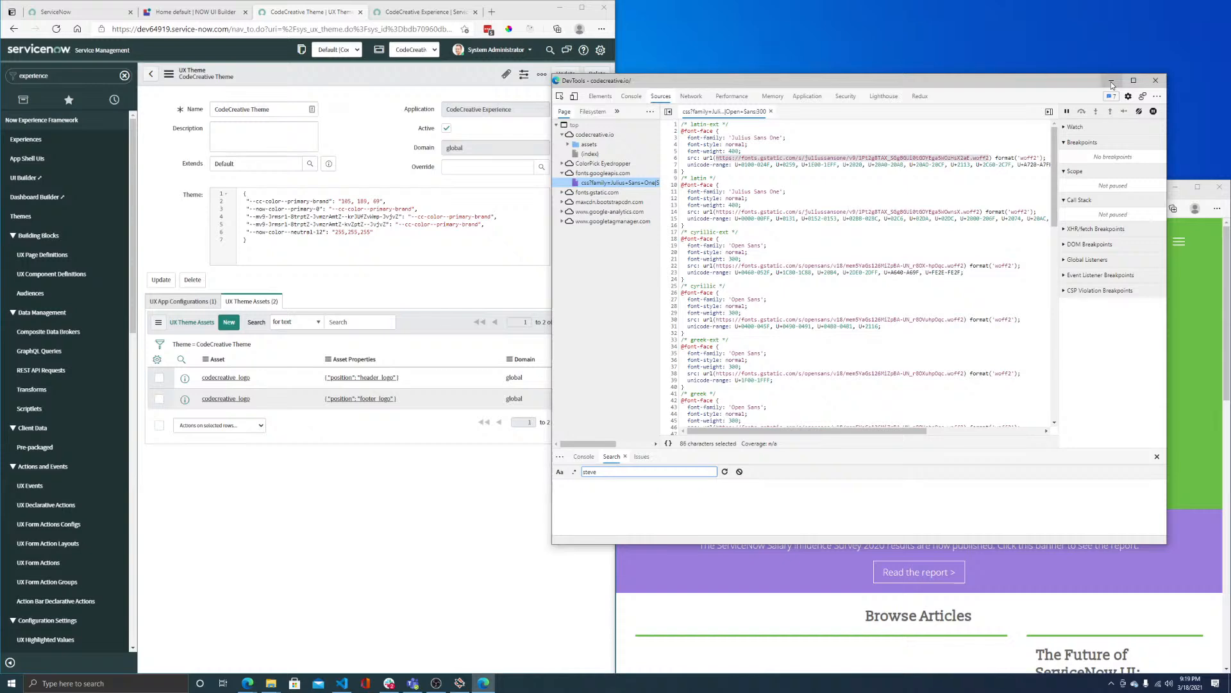
pyautogui.click(1111, 81)
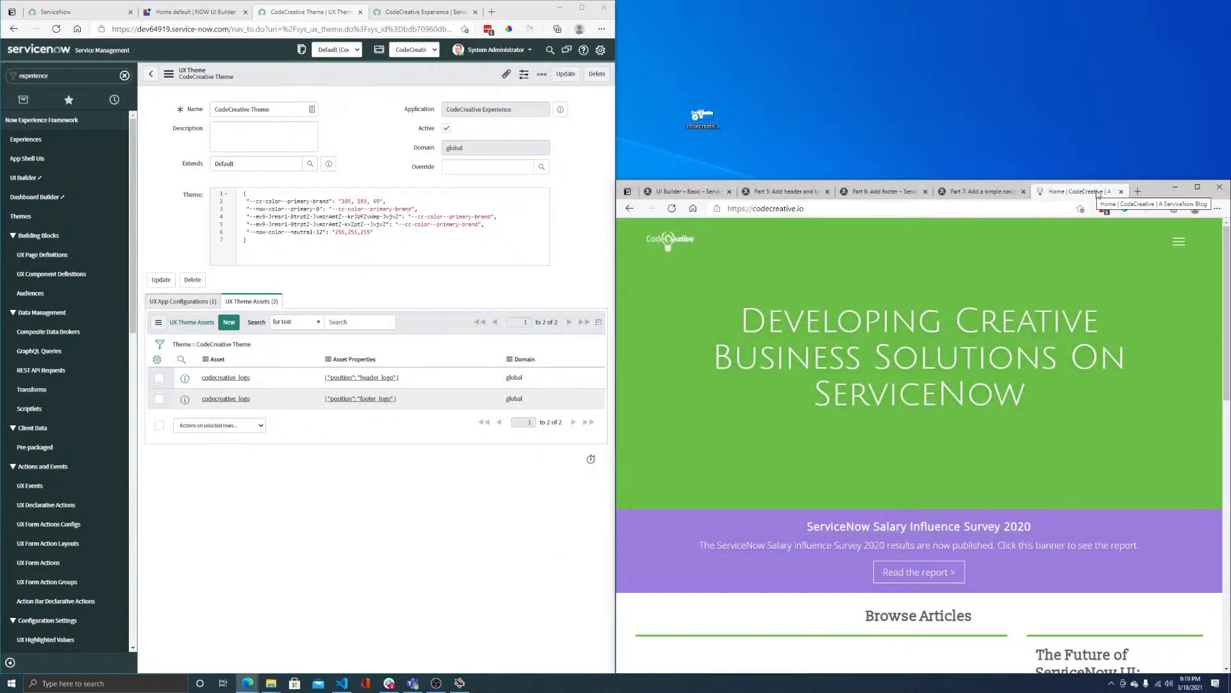
# - Try to open google.com in a new browser tab
pyautogui.click(1139, 192)
pyautogui.write('google.com')
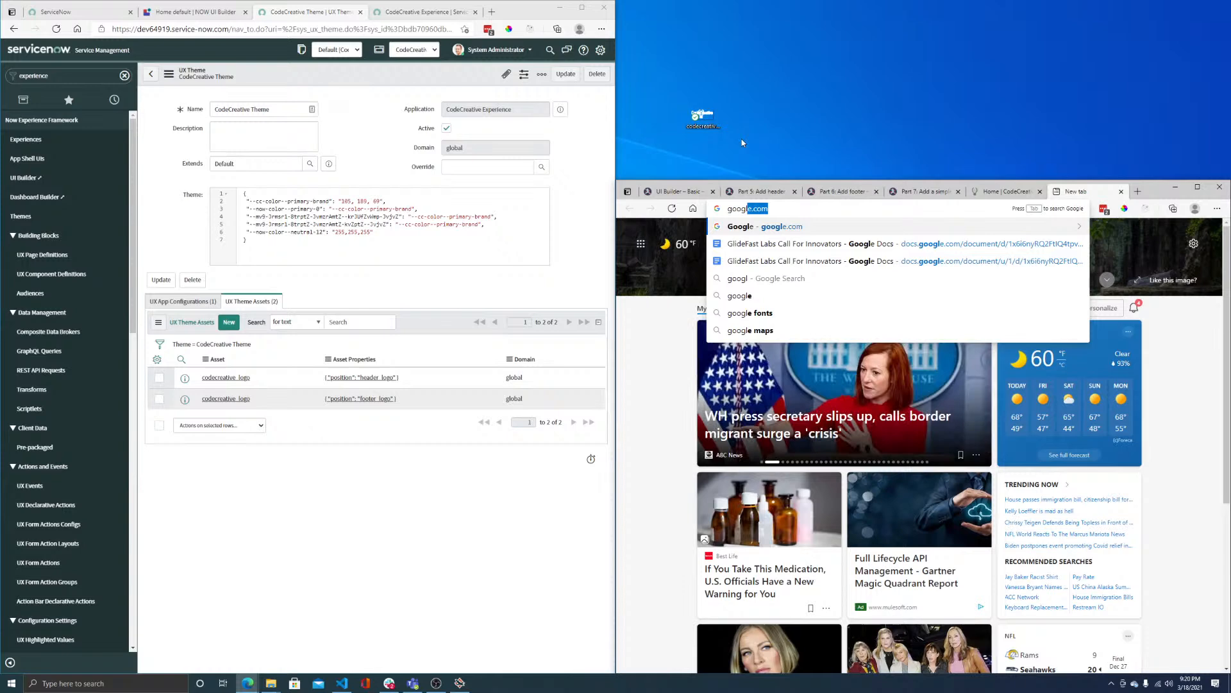
pyautogui.press('Return')
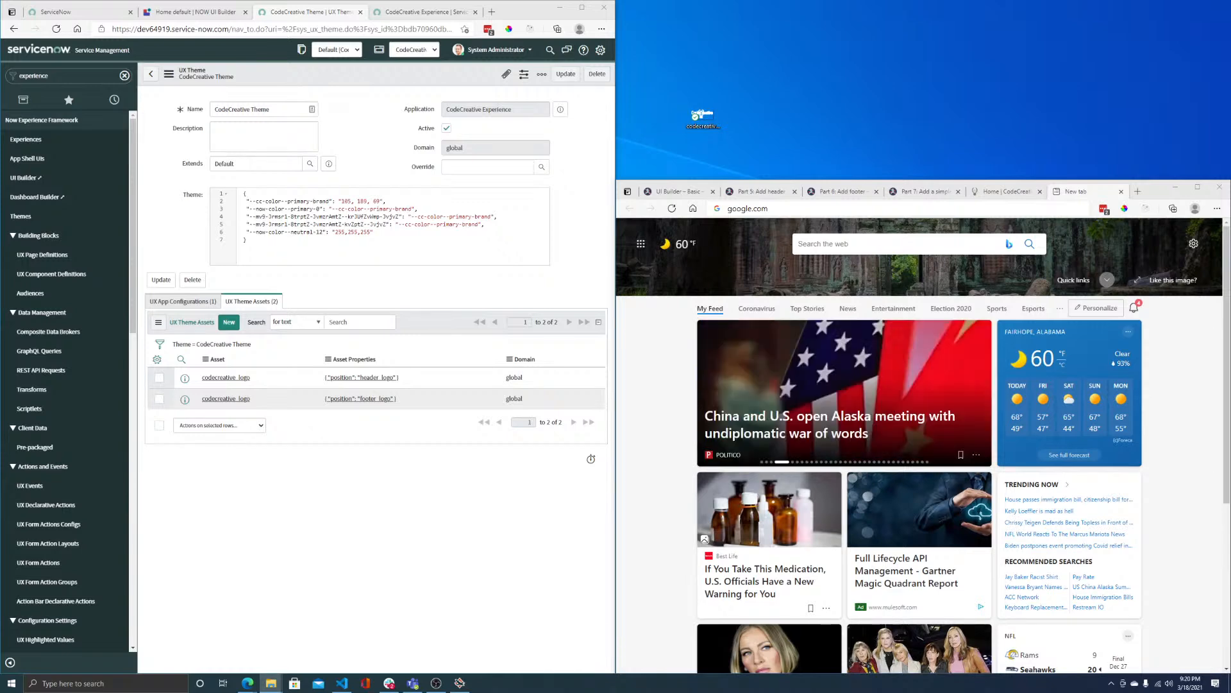
# - Place the Julius Sans font file on the desktop and begin a new Font-category asset from a new CodeCreative Theme asset record
pyautogui.moveTo(704, 116); pyautogui.dragTo(811, 74)
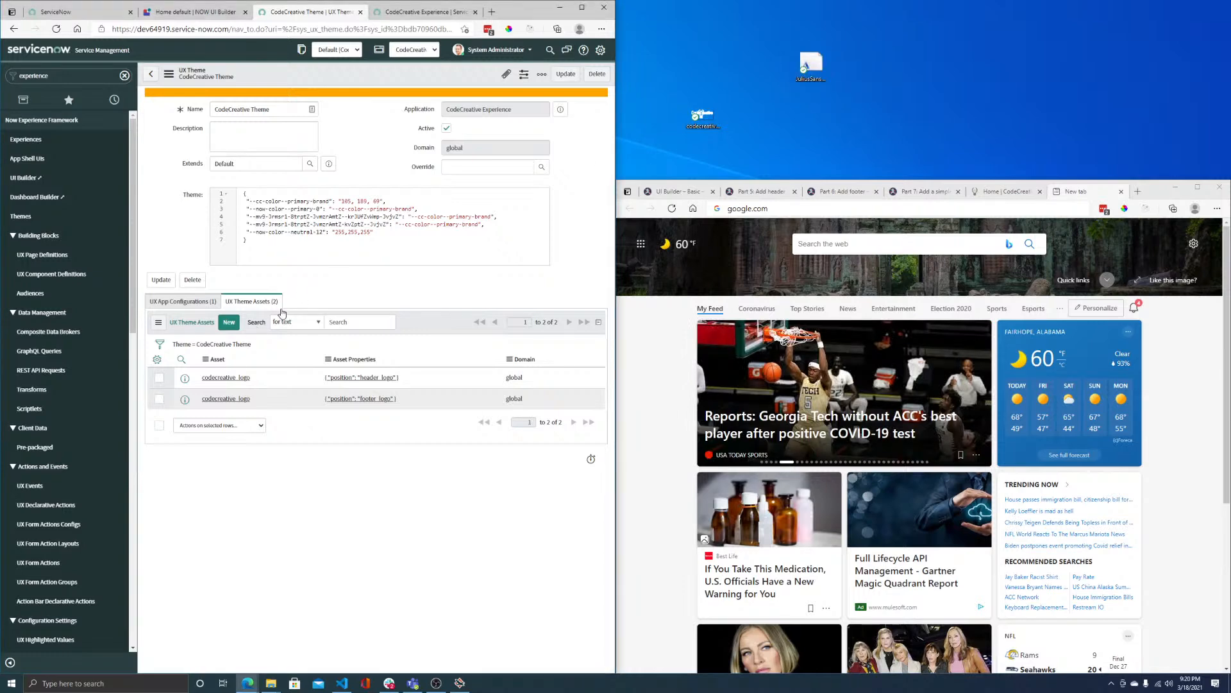
pyautogui.click(229, 322)
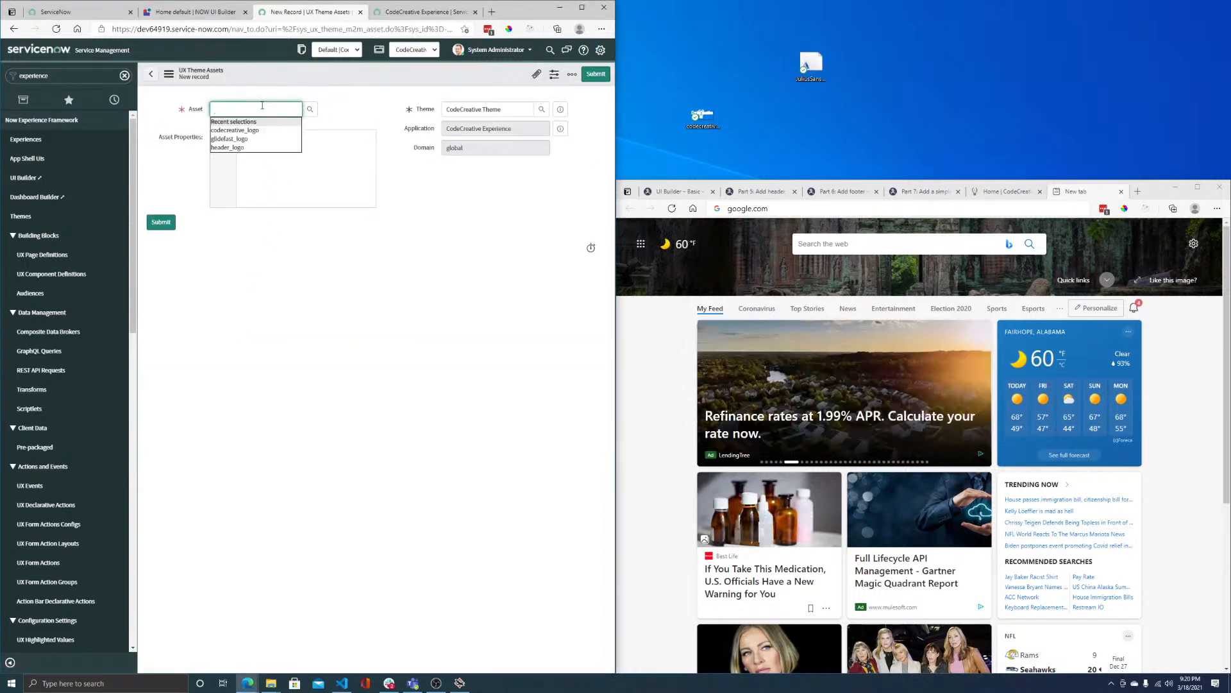
pyautogui.click(310, 109)
pyautogui.click(85, 158)
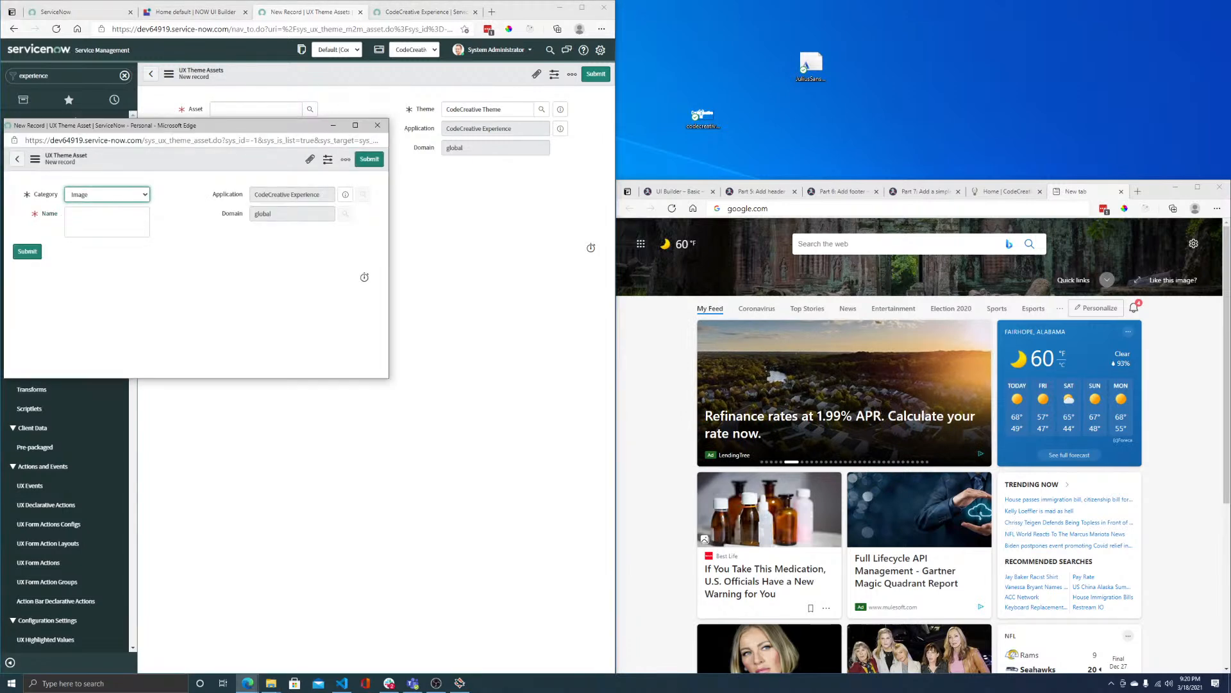
pyautogui.click(103, 196)
pyautogui.click(83, 225)
pyautogui.click(83, 225)
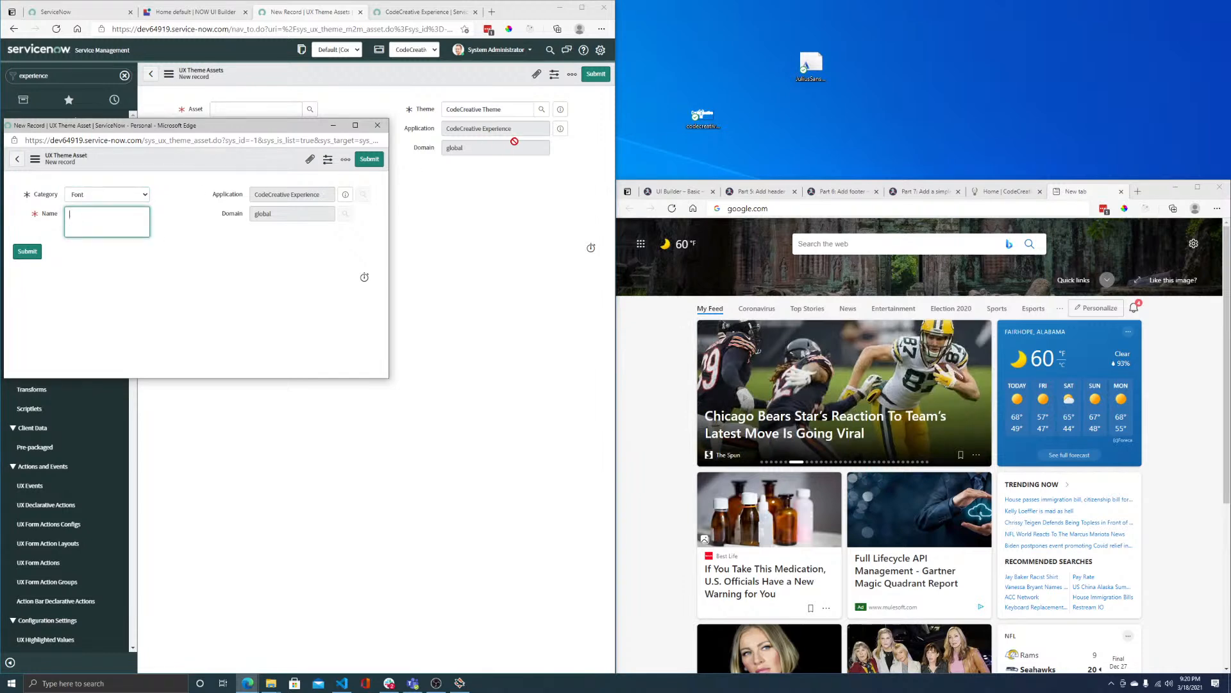
# - Name the new font asset "Julius Sans One"
pyautogui.write('juliussans')
pyautogui.press('BackSpace')
pyautogui.press('BackSpace')
pyautogui.press('BackSpace')
pyautogui.press('BackSpace')
pyautogui.press('BackSpace')
pyautogui.press('BackSpace')
pyautogui.press('BackSpace')
pyautogui.press('BackSpace')
pyautogui.press('BackSpace')
pyautogui.write('Jul')
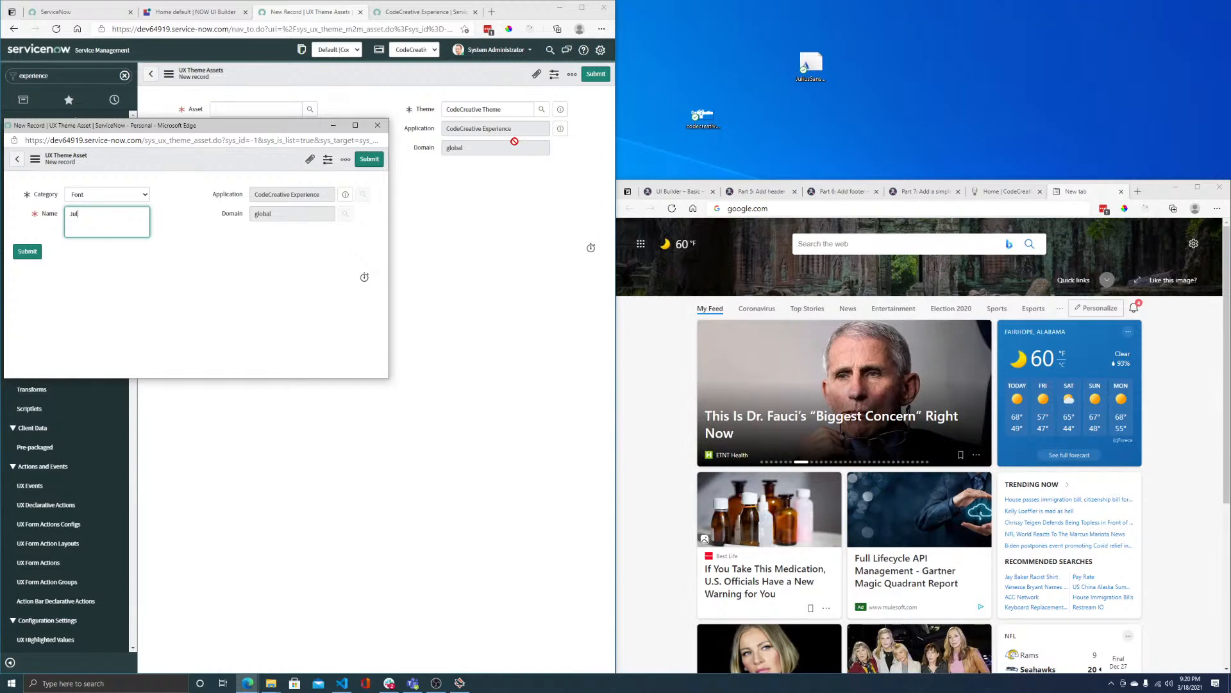
pyautogui.write('ius Sans One')
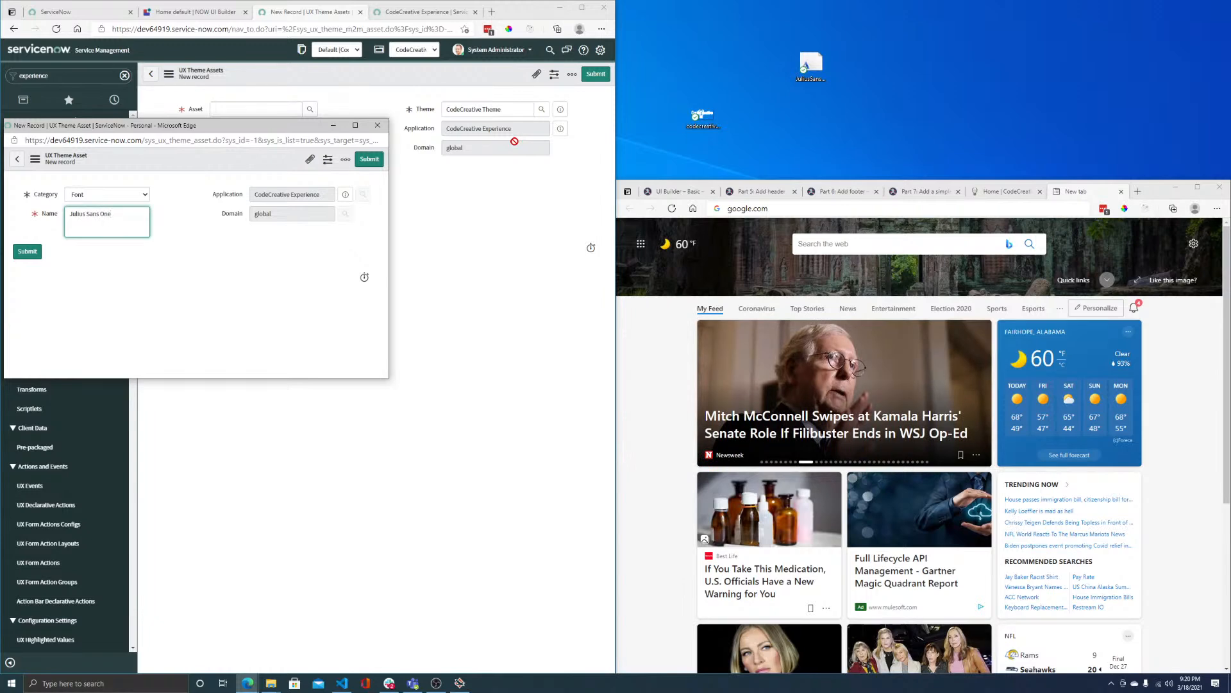
# - Try to attach the Julius Sans font file from the desktop to the new asset and recheck its category choices
pyautogui.click(812, 68)
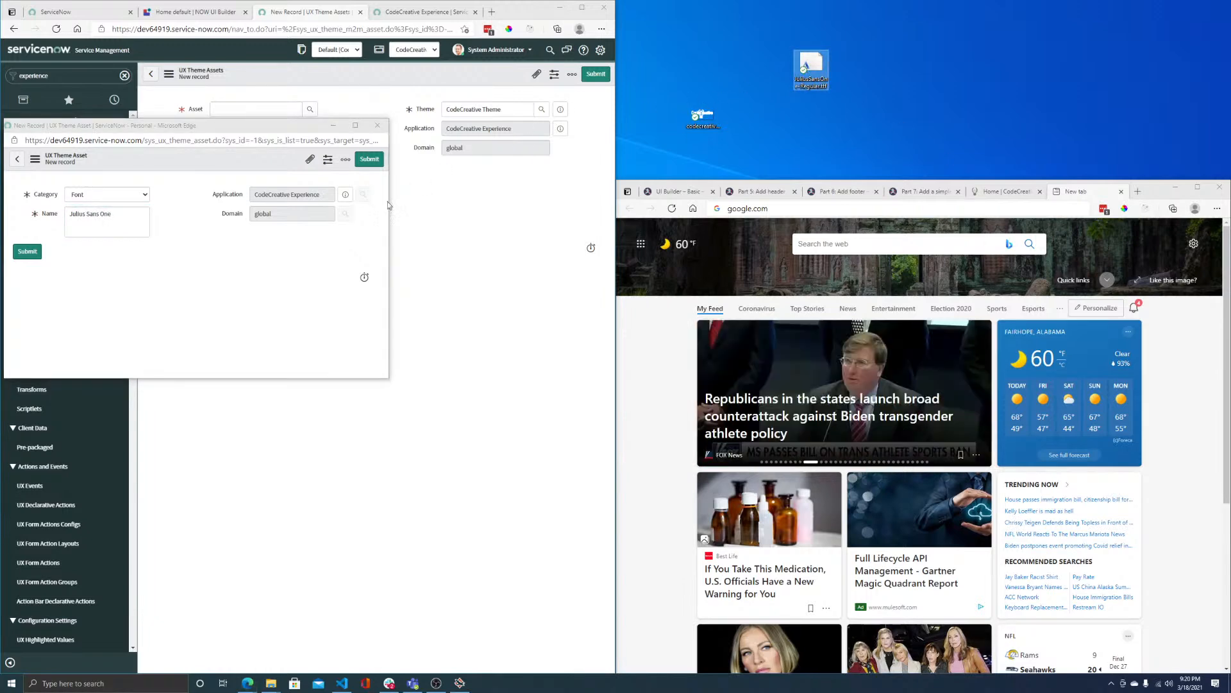
pyautogui.click(188, 244)
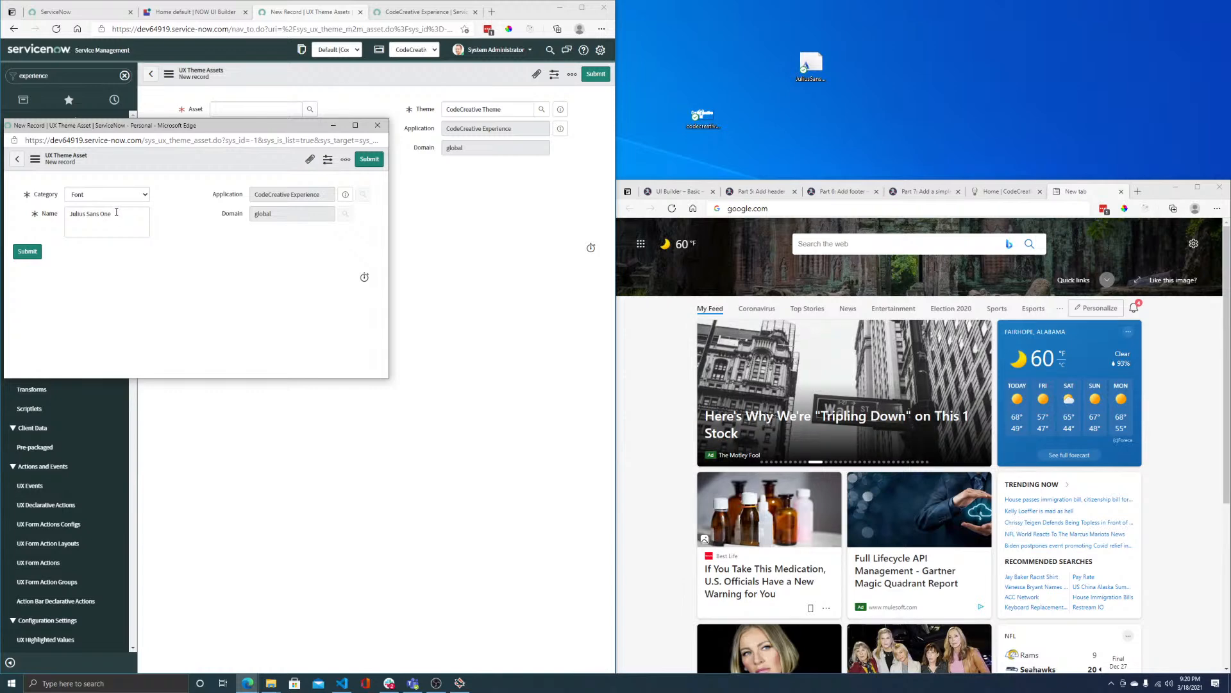
pyautogui.click(119, 196)
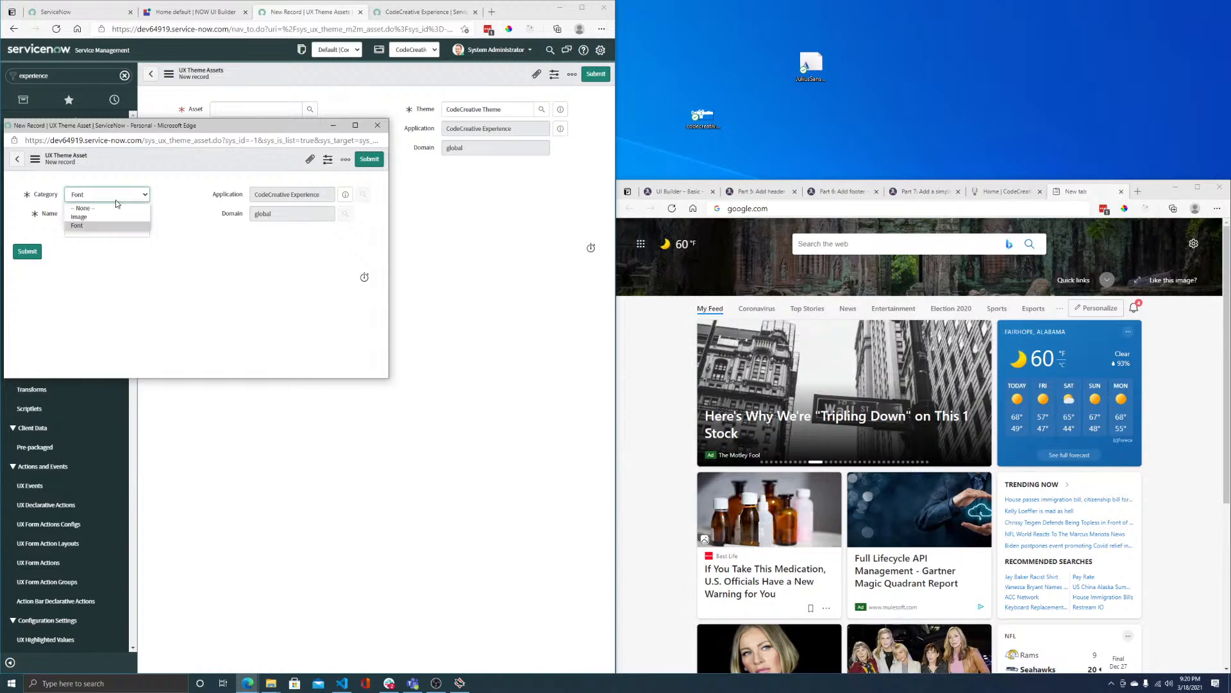
pyautogui.click(182, 201)
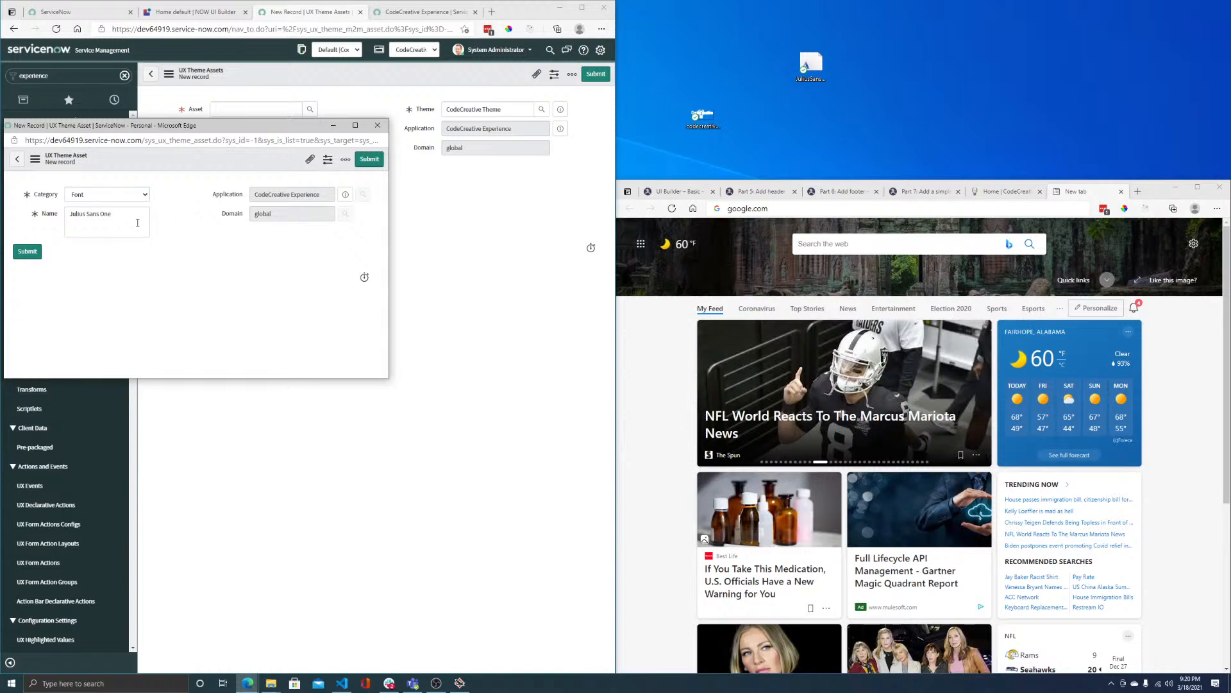
# - Copy the name "Julius Sans One" and submit both the font asset and its theme asset record without asset properties
pyautogui.click(138, 222)
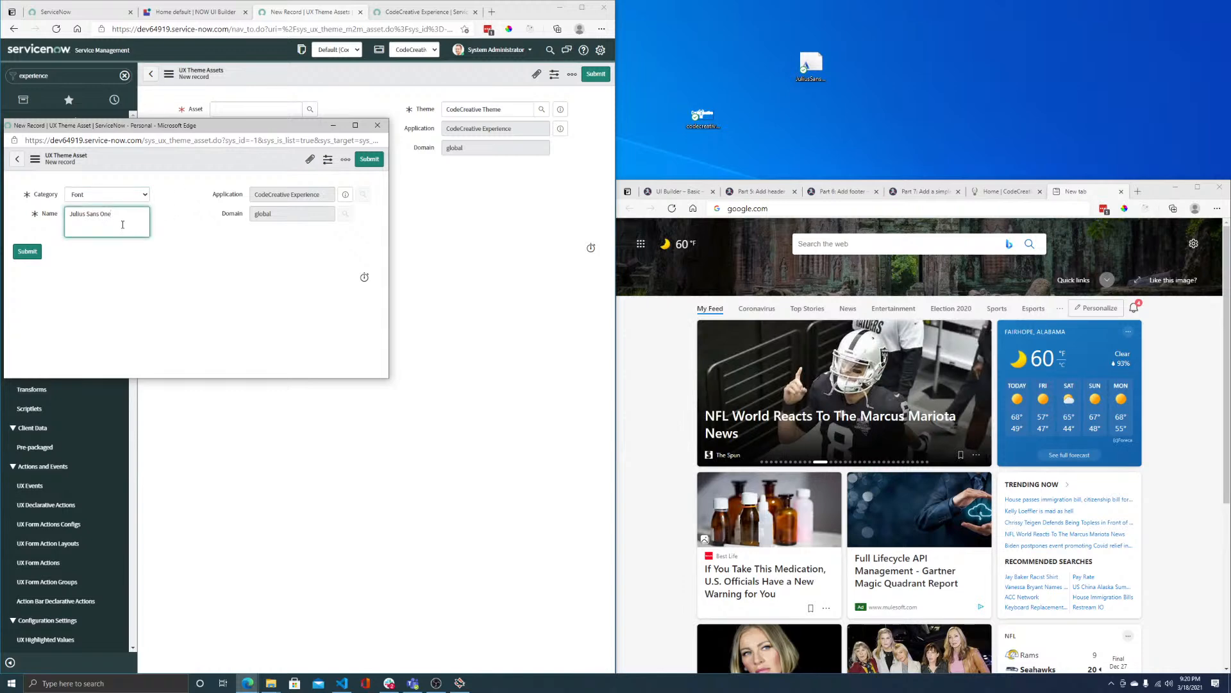
pyautogui.moveTo(112, 215); pyautogui.dragTo(64, 218)
pyautogui.hotkey('ctrl', 'c')
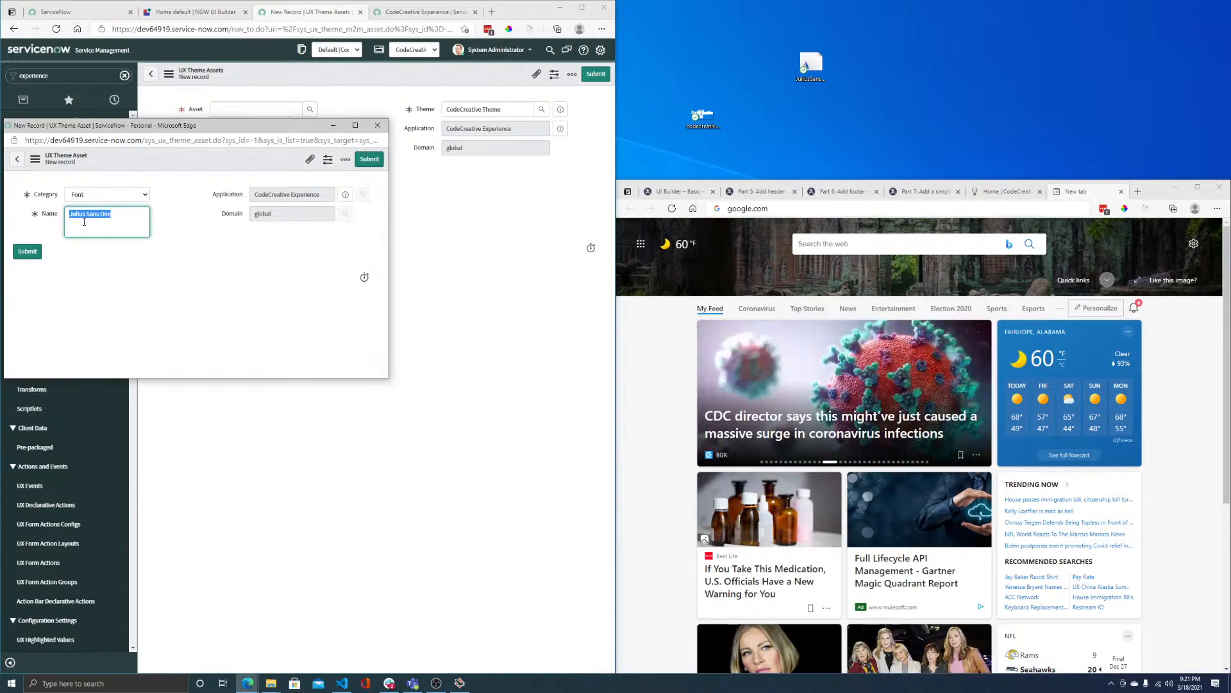
pyautogui.click(27, 251)
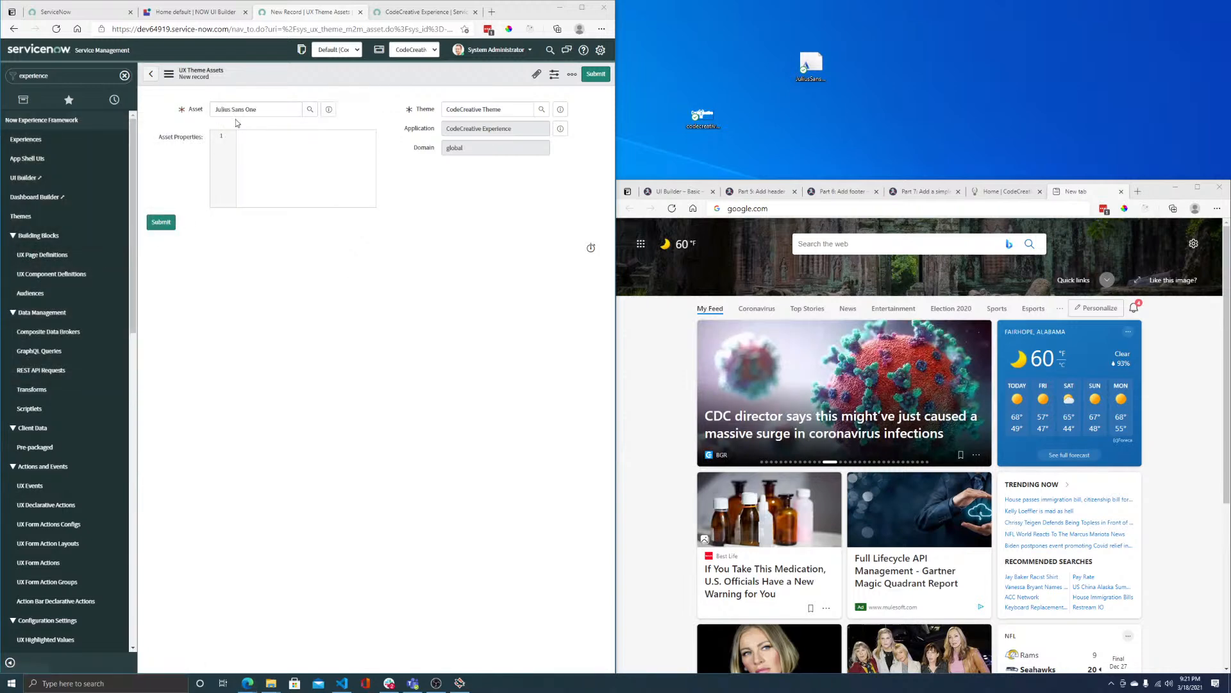
pyautogui.click(275, 153)
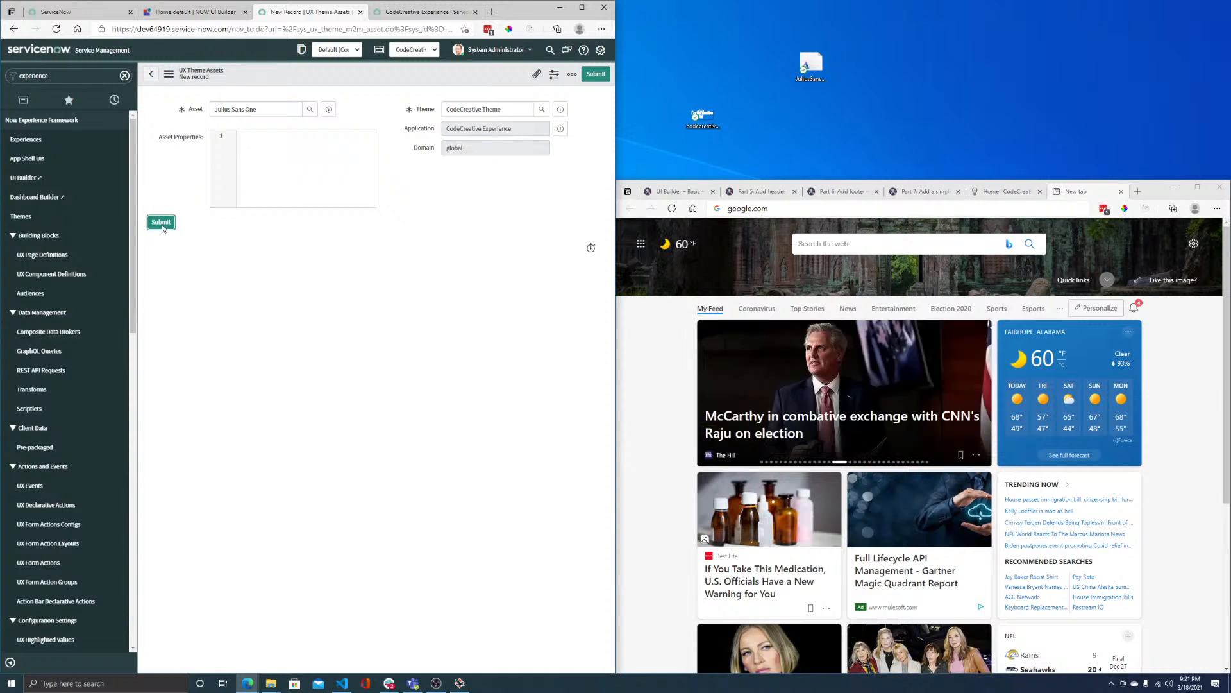
pyautogui.click(161, 222)
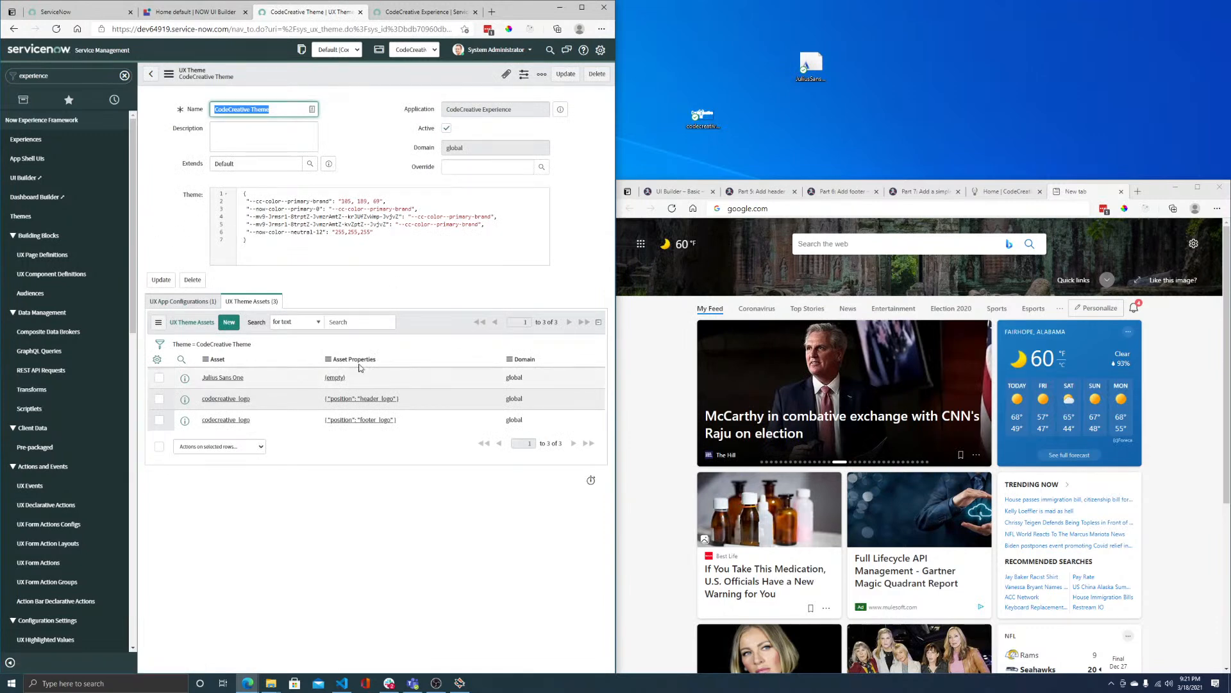
# - Add a line to the theme JSON with an empty key and the value "\"Julius Sans One\",sans-serif"
pyautogui.click(397, 234)
pyautogui.press('Return')
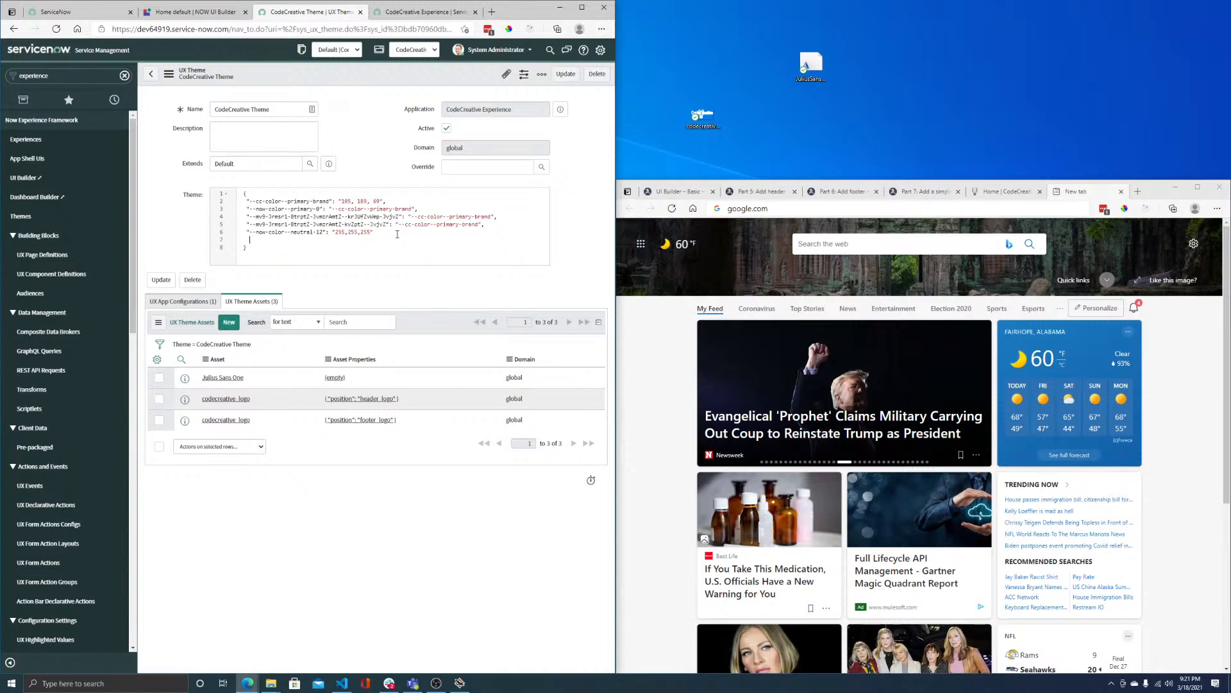
pyautogui.write('"": "')
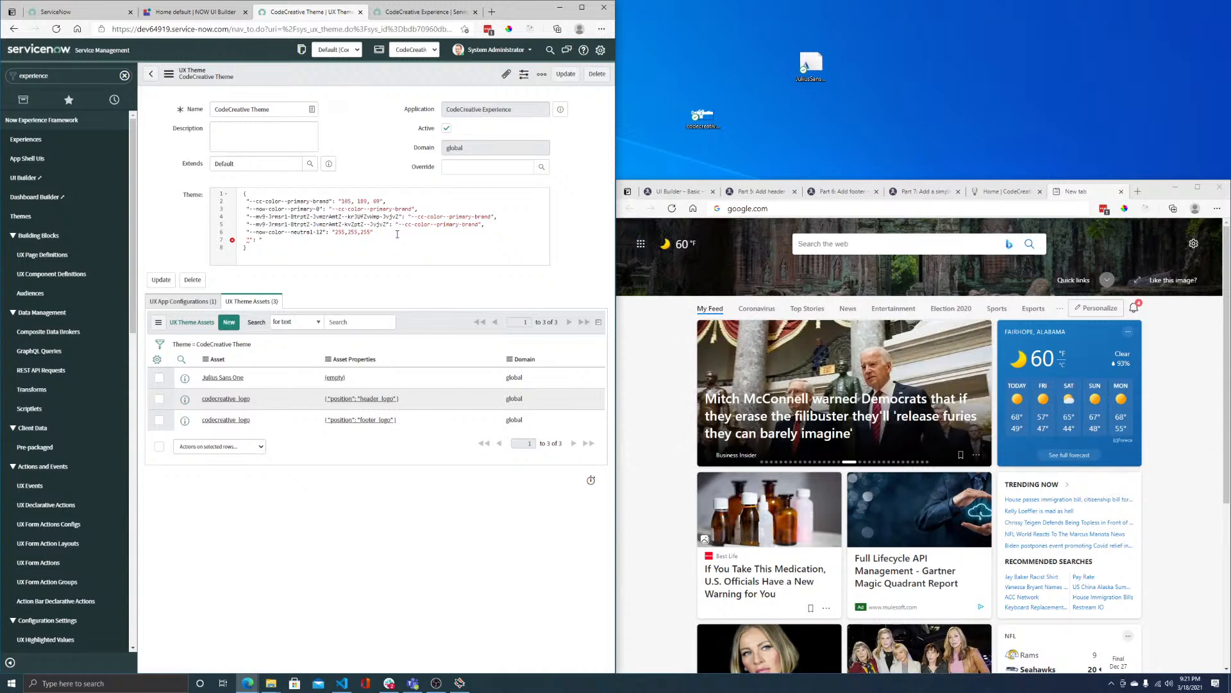
pyautogui.hotkey('ctrl', 'v')
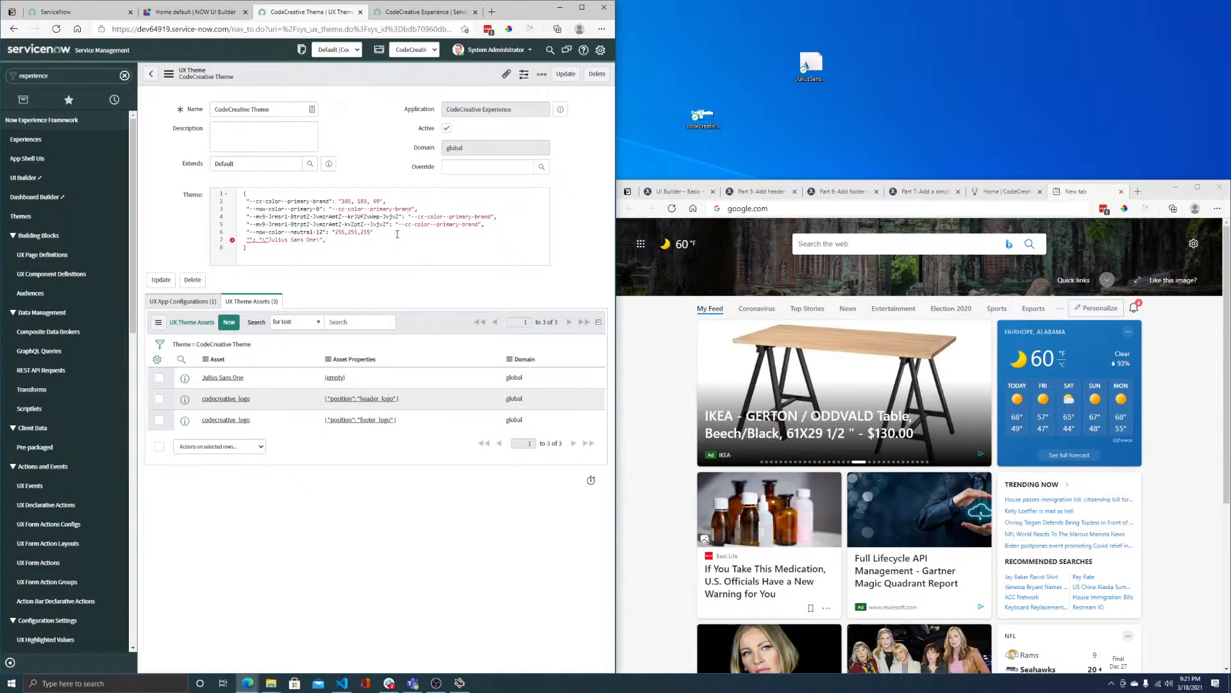
pyautogui.write('sans')
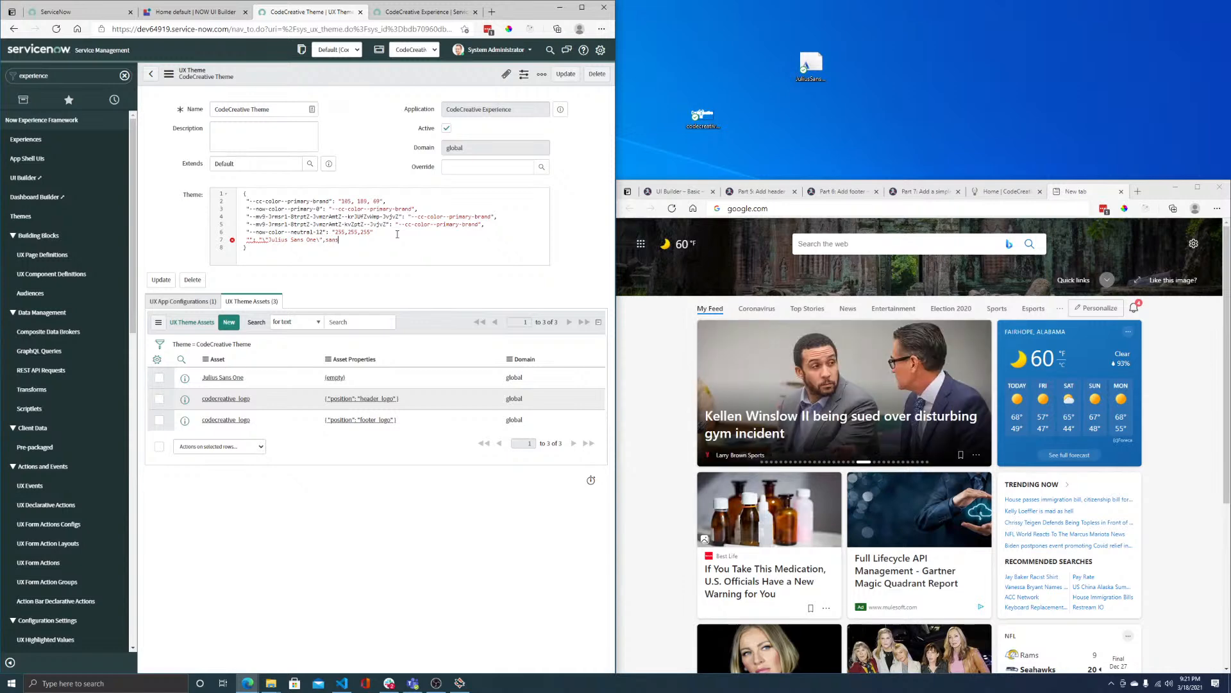
pyautogui.write('-serif"')
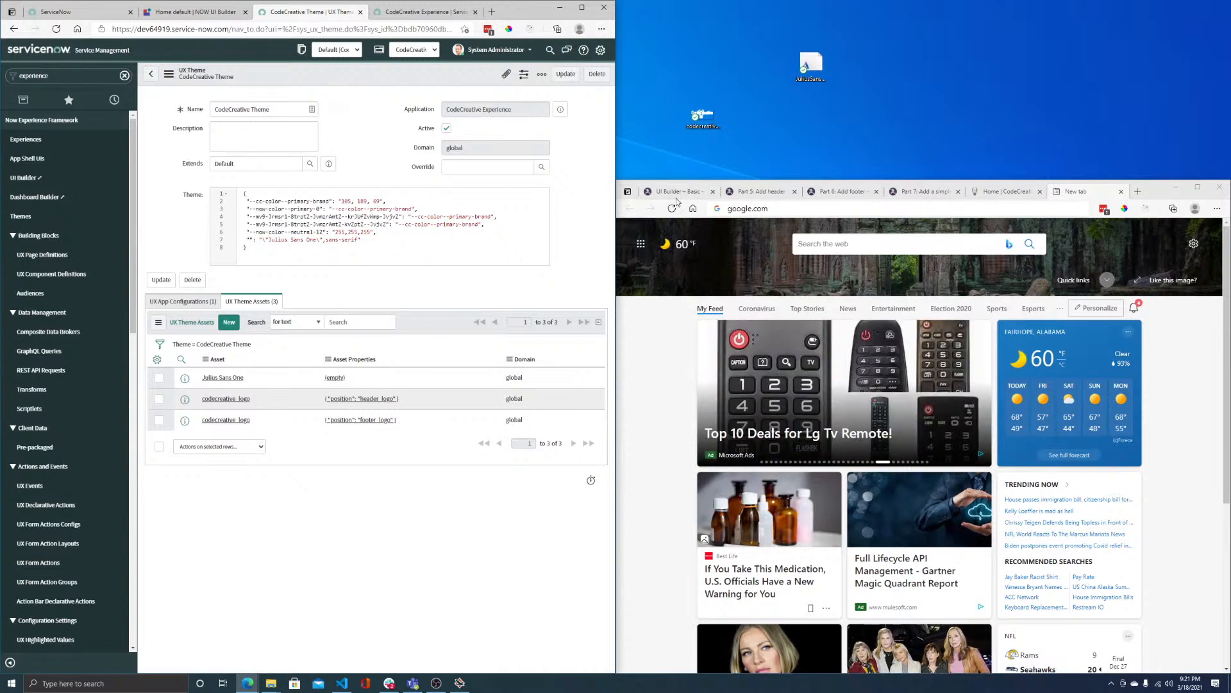
# - Enlarge the reference browser window, close its unused new tab, and inspect the font styles of codecreative.io's banner heading
pyautogui.moveTo(676, 180); pyautogui.dragTo(690, 2)
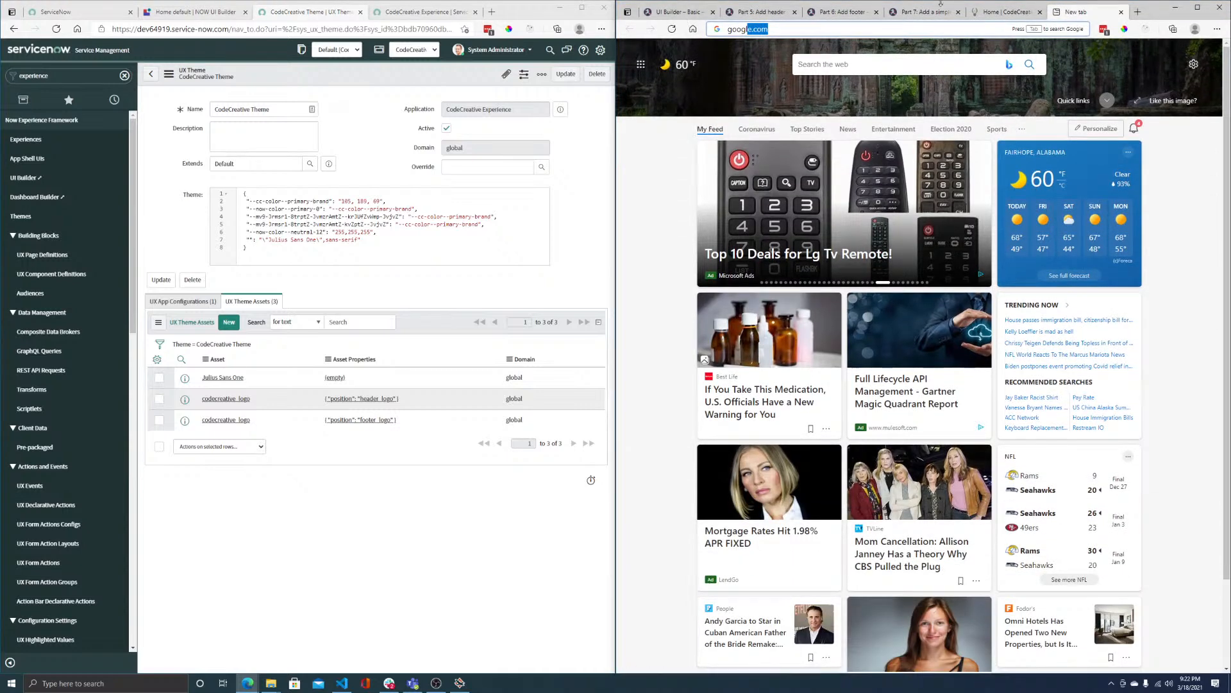
pyautogui.click(1120, 13)
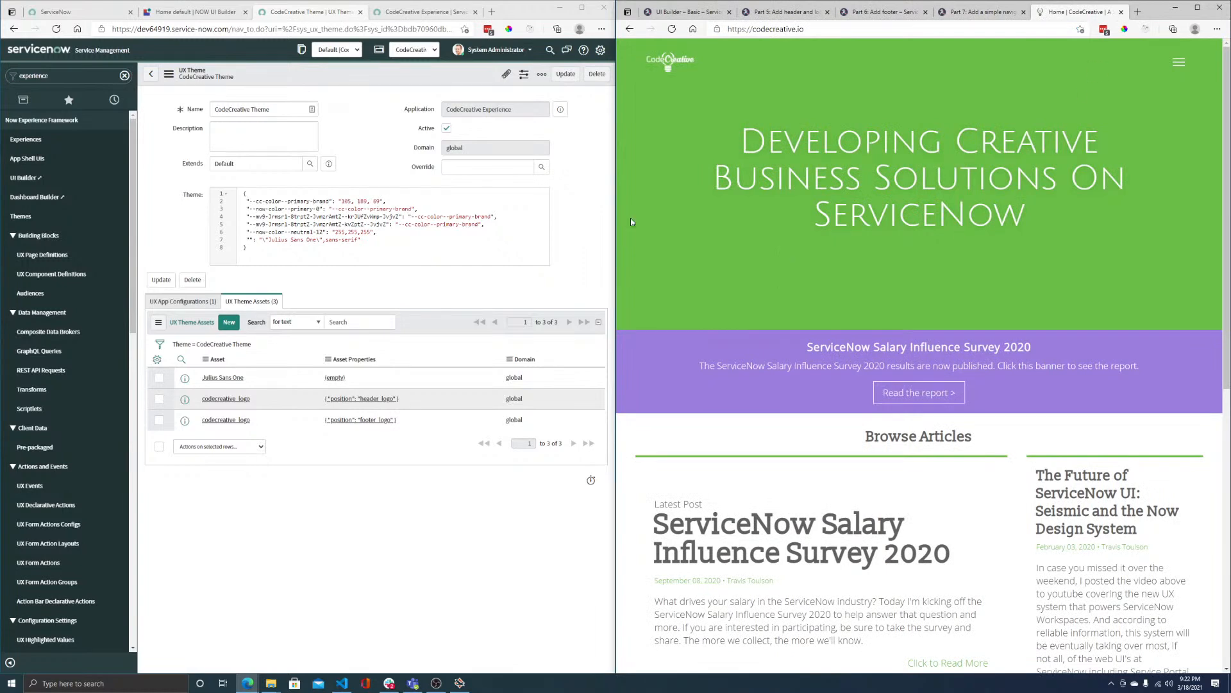
pyautogui.rightClick(748, 170)
pyautogui.click(798, 399)
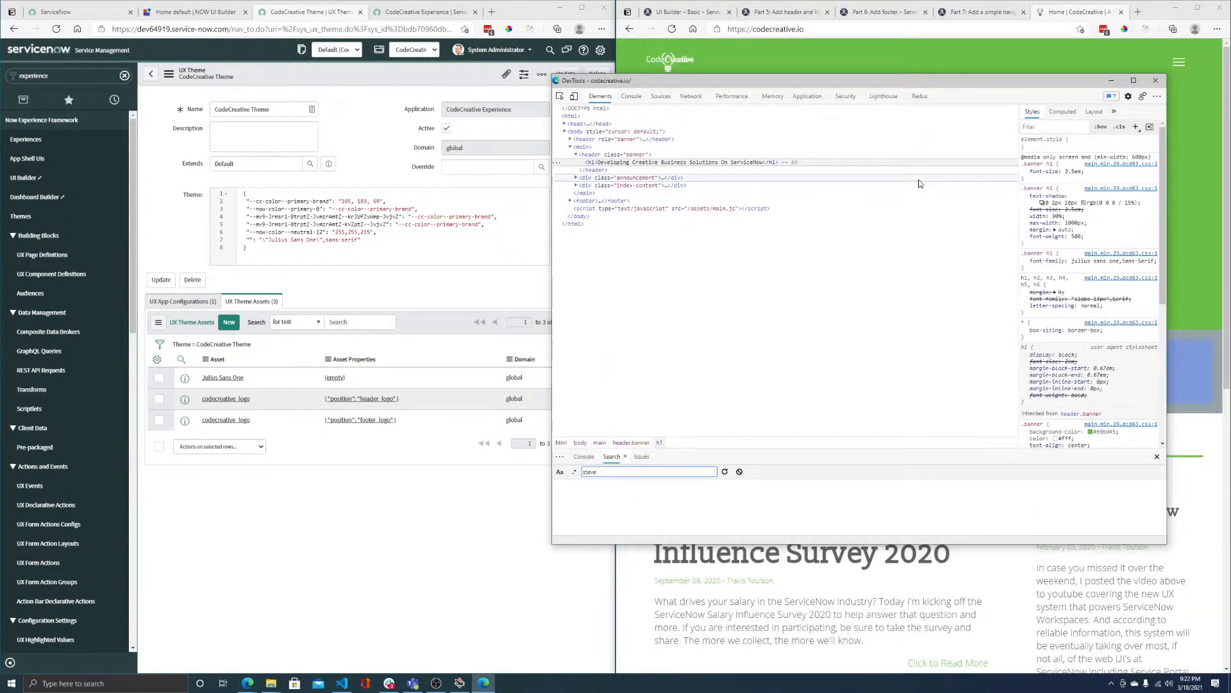
pyautogui.click(1156, 81)
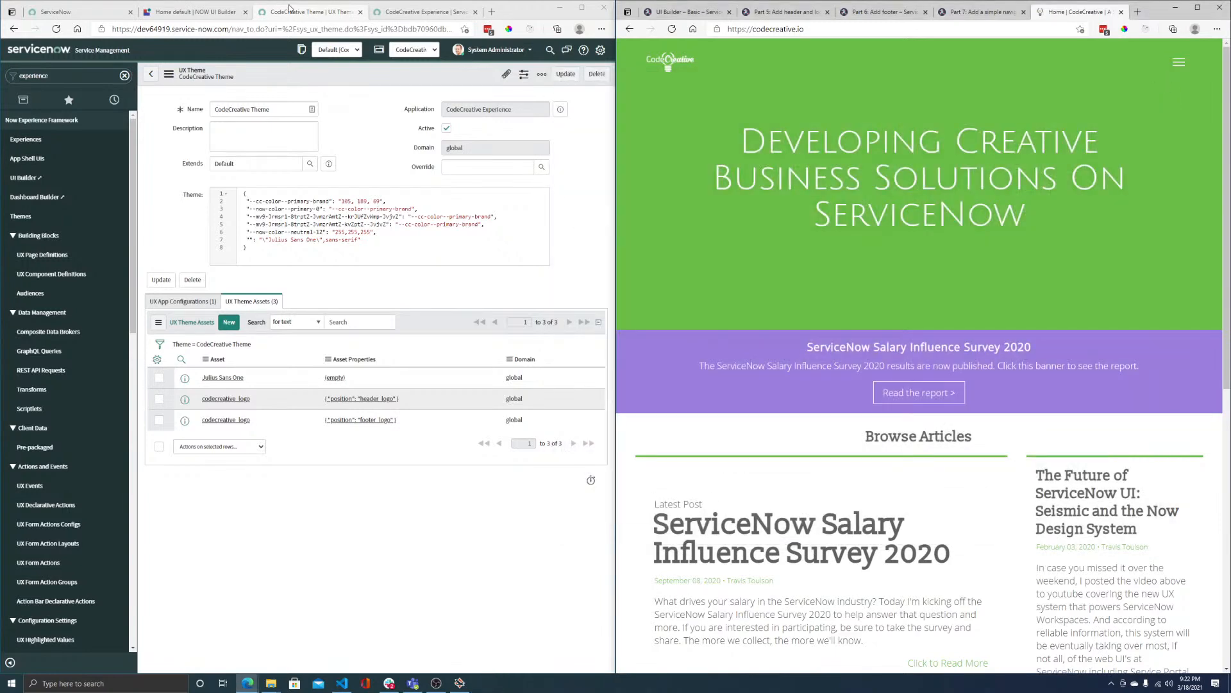
# - Inspect the CodeCreative Experience portal's header navigation bar and examine its inherited font-family rules
pyautogui.click(419, 12)
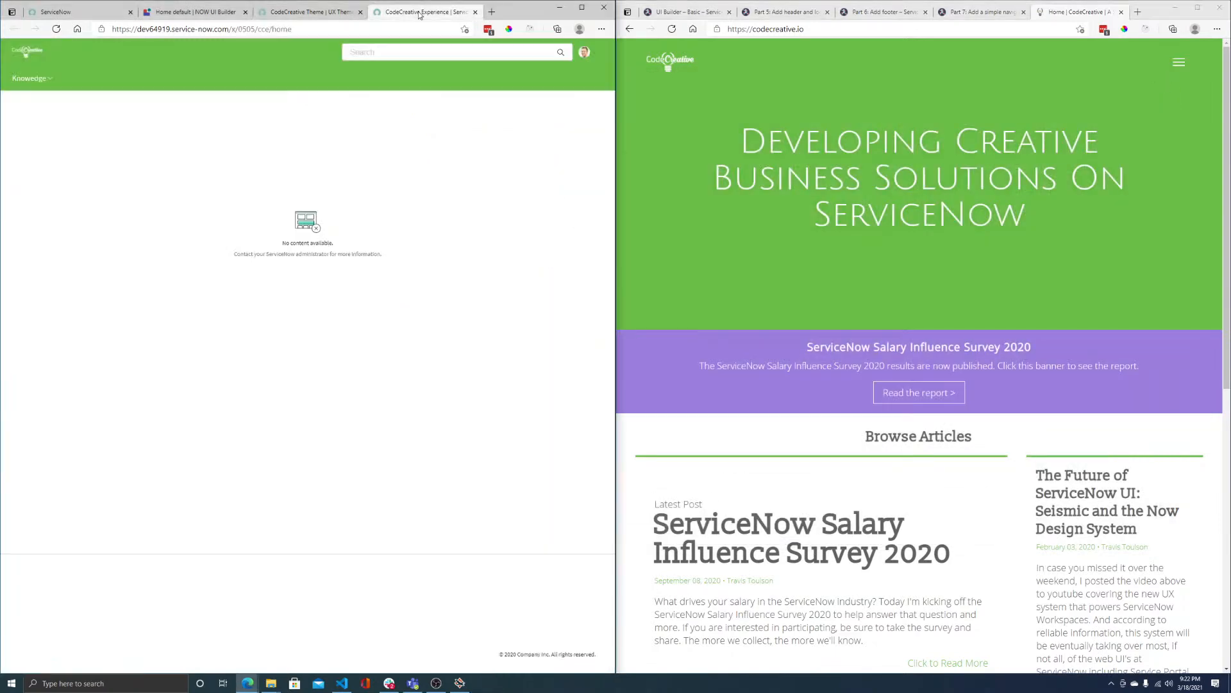
pyautogui.rightClick(263, 81)
pyautogui.click(297, 309)
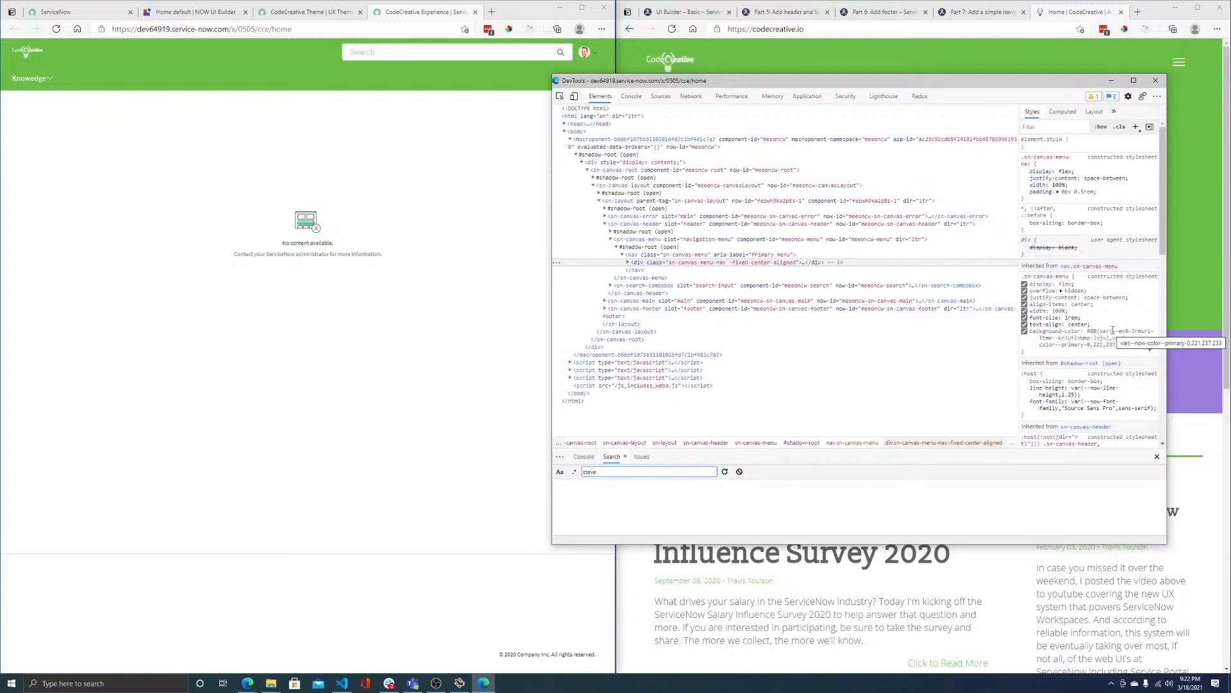
pyautogui.scroll(-5, 1113, 331)
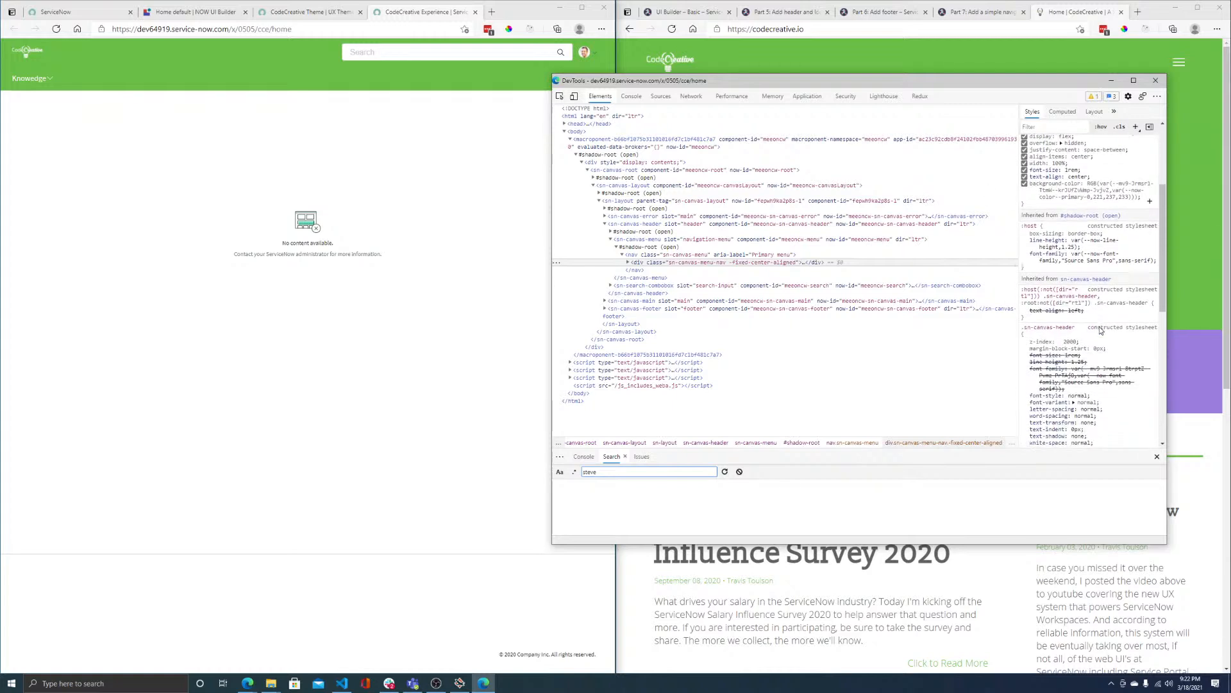
pyautogui.scroll(-4, 1097, 331)
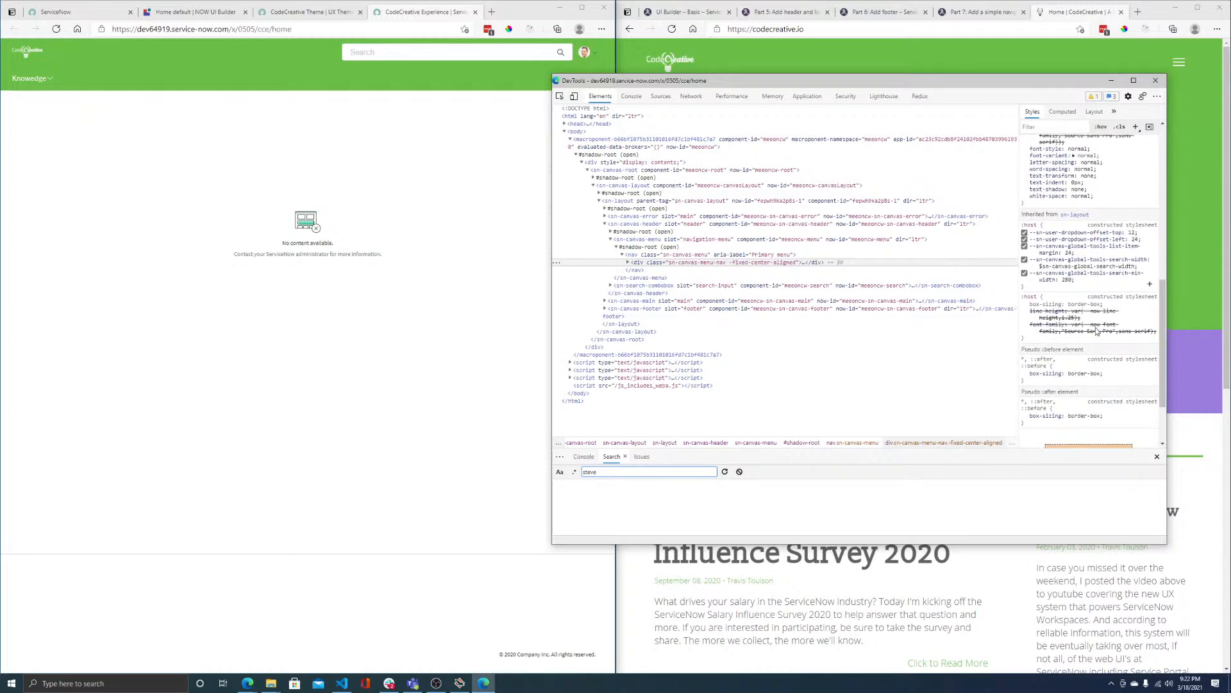
pyautogui.scroll(8, 1097, 331)
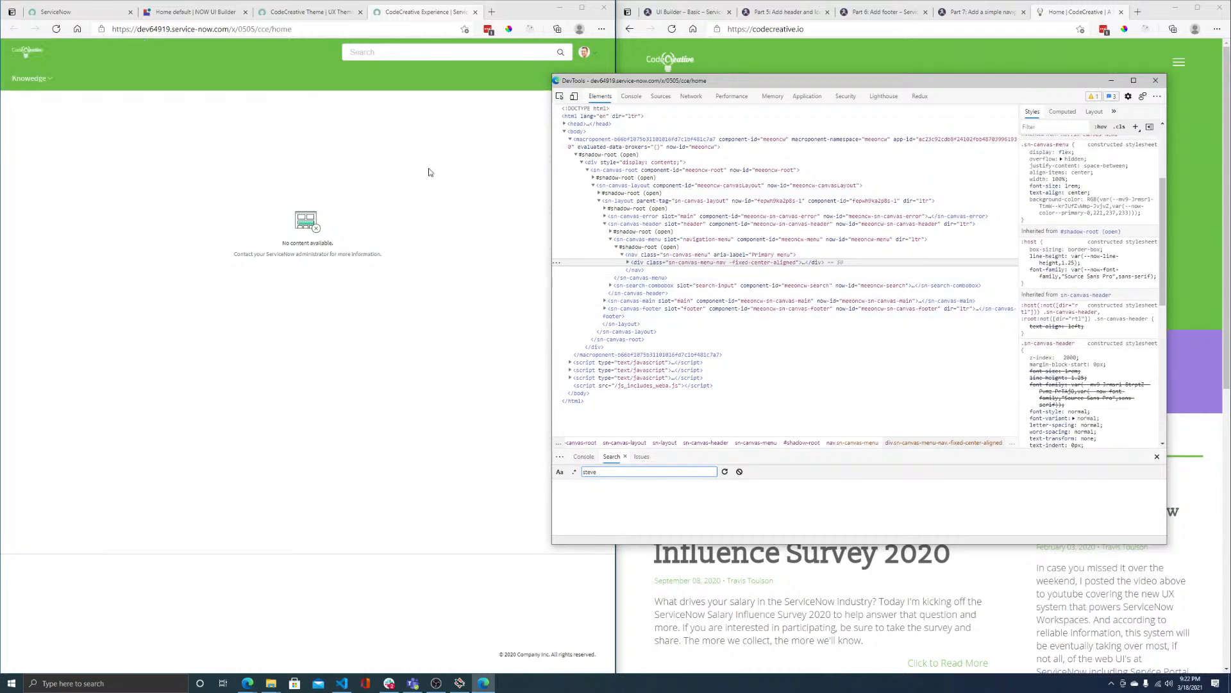
# - Inspect the portal's Knowledge menu button, review its own and inherited font styles, and expand its element
pyautogui.rightClick(18, 82)
pyautogui.click(50, 315)
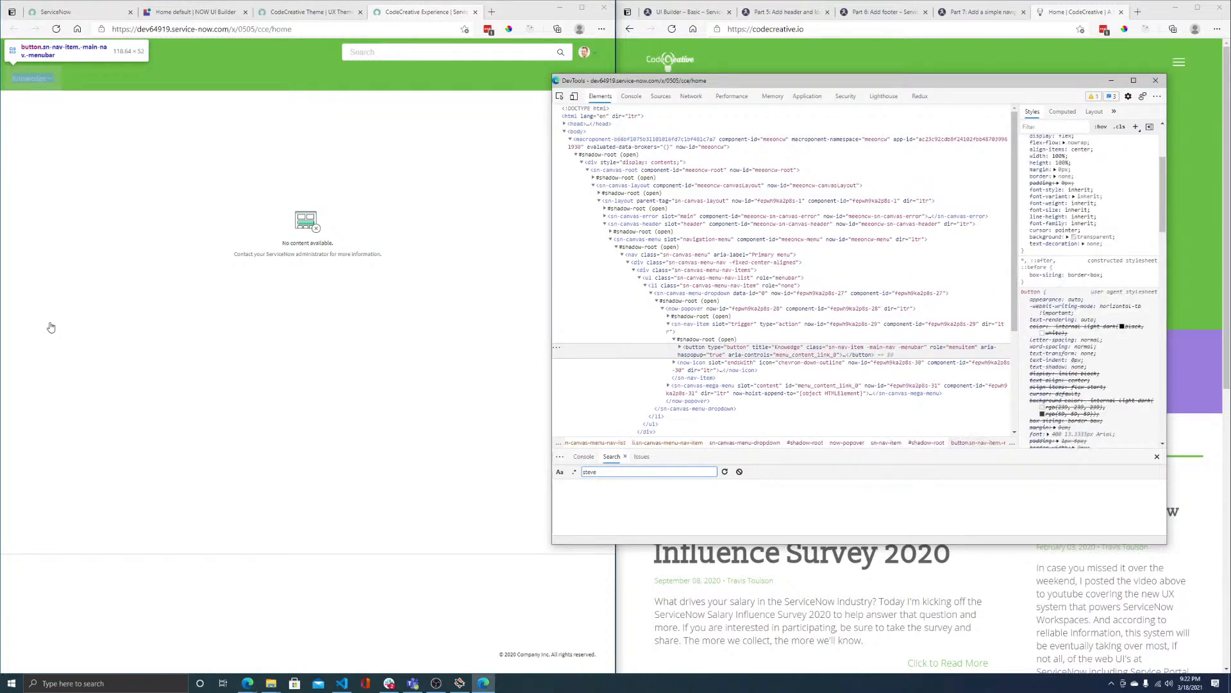
pyautogui.scroll(-5, 1087, 313)
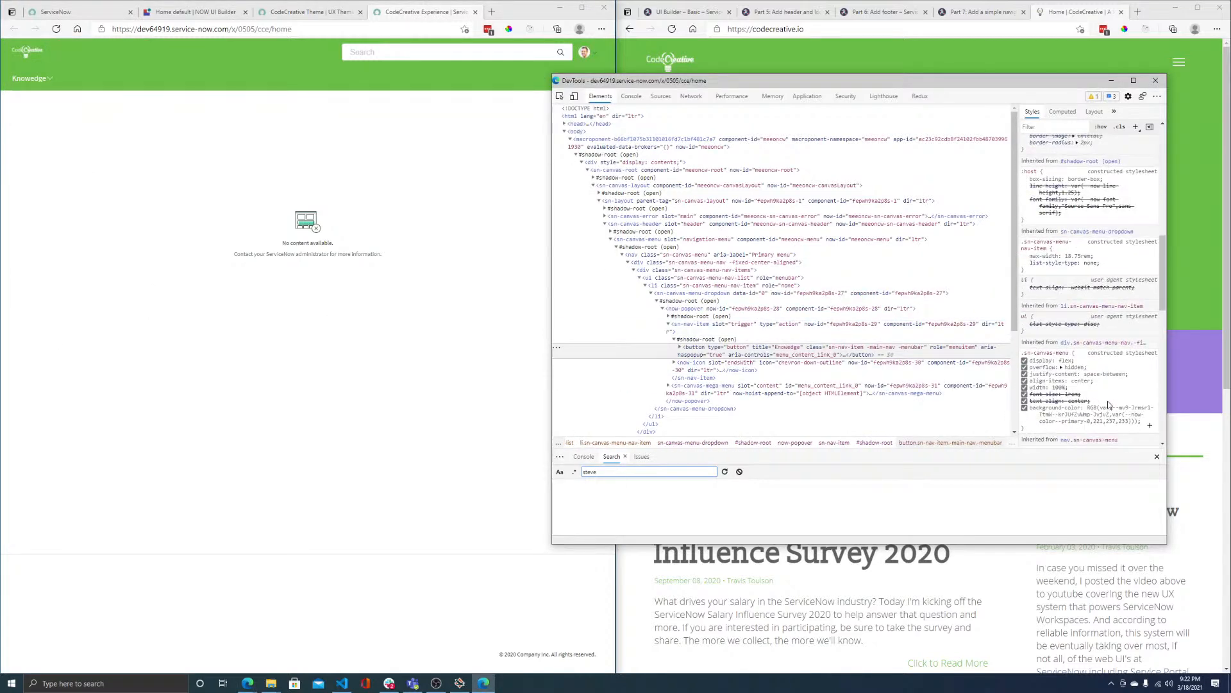
pyautogui.scroll(3, 1106, 403)
pyautogui.scroll(10, 1104, 404)
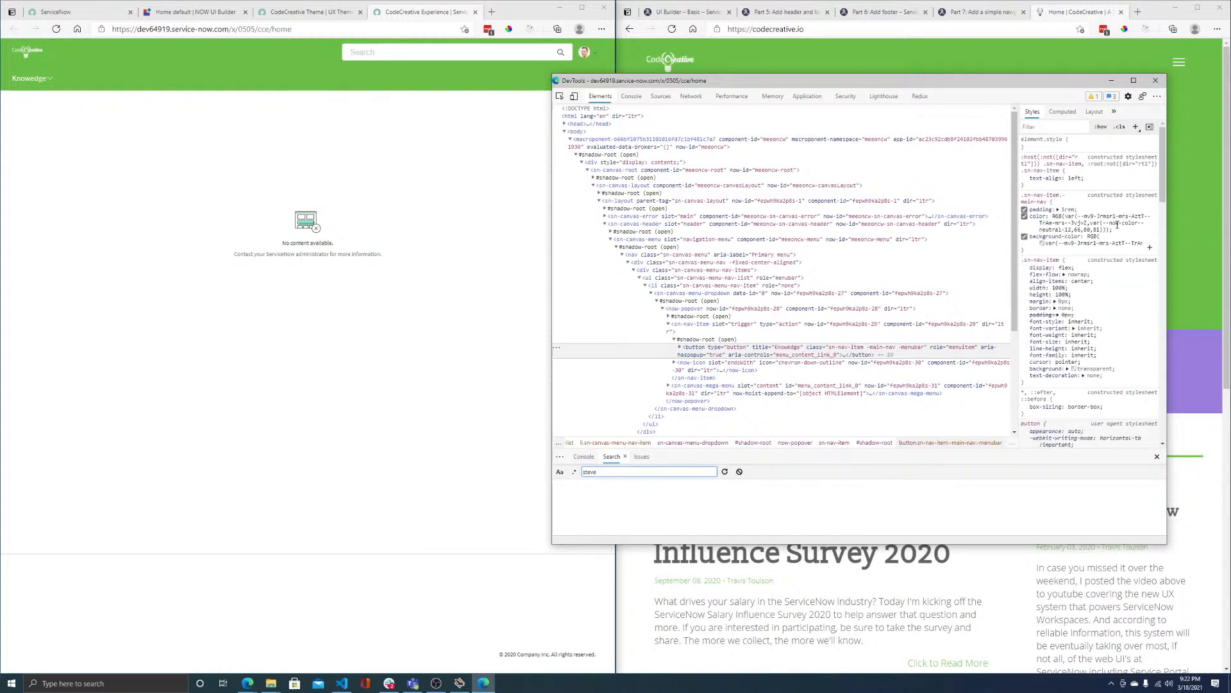
pyautogui.scroll(-3, 1068, 257)
pyautogui.scroll(-10, 1078, 311)
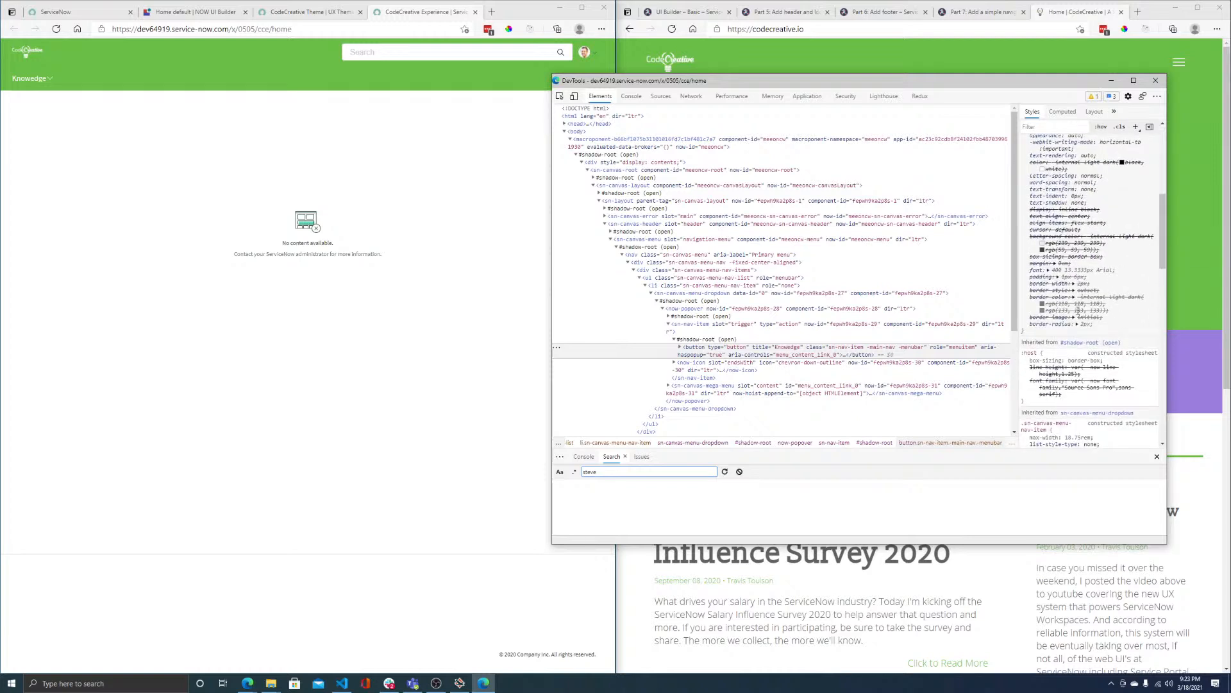
pyautogui.scroll(-8, 1078, 316)
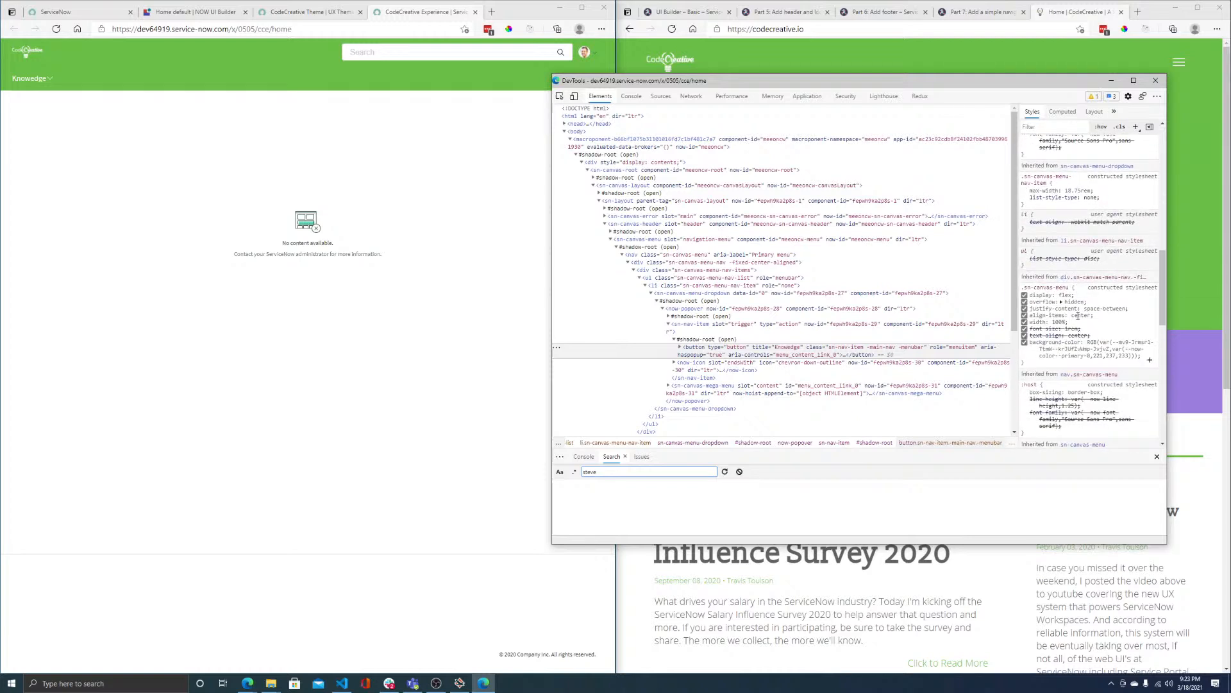
pyautogui.scroll(-5, 1092, 305)
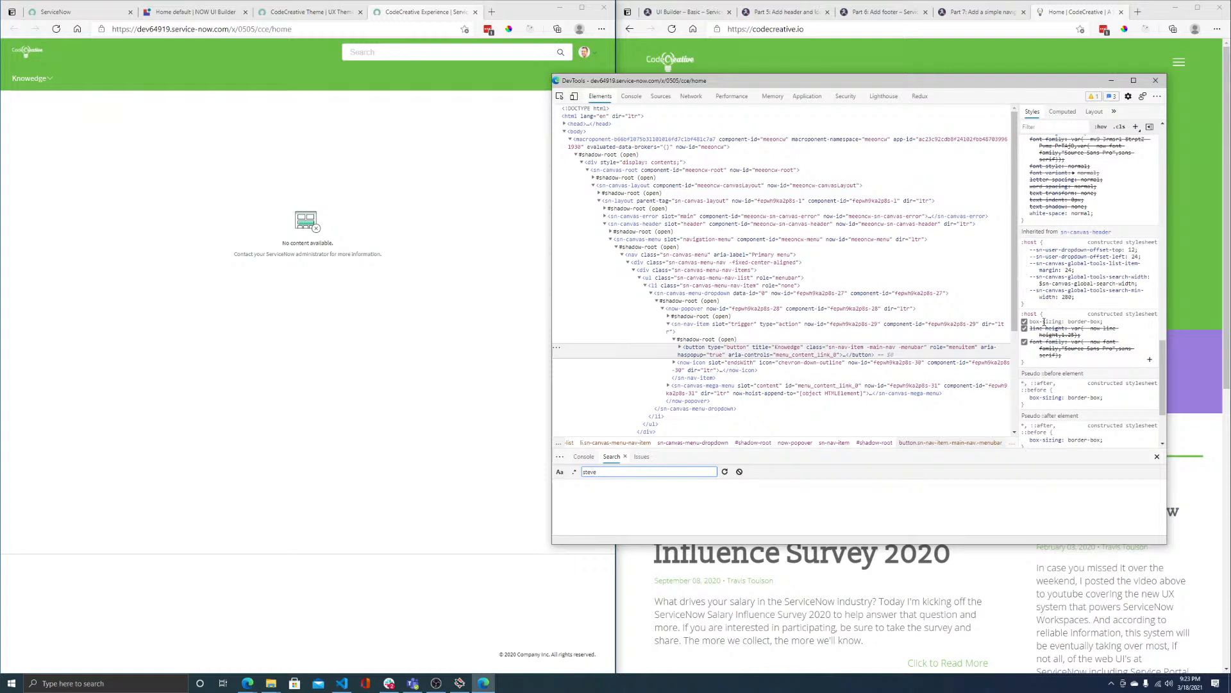
pyautogui.click(680, 347)
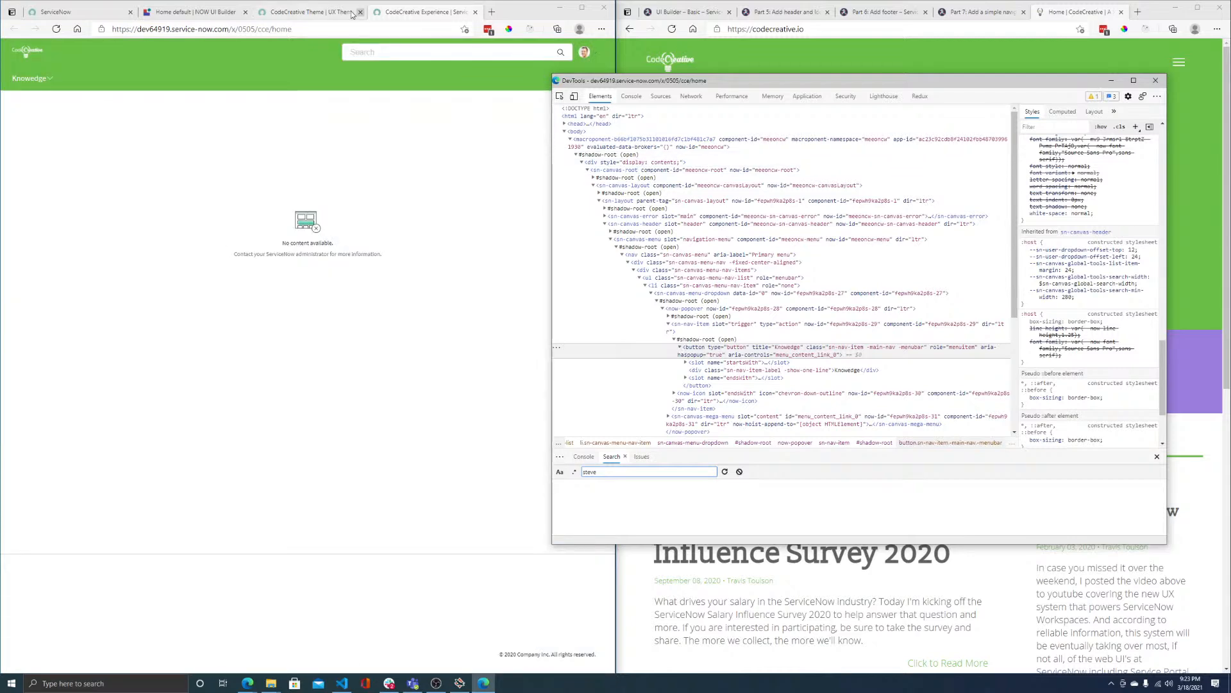
# - Preview the Default theme that CodeCreative Theme extends and look through its JSON for "font-" variables
pyautogui.click(308, 12)
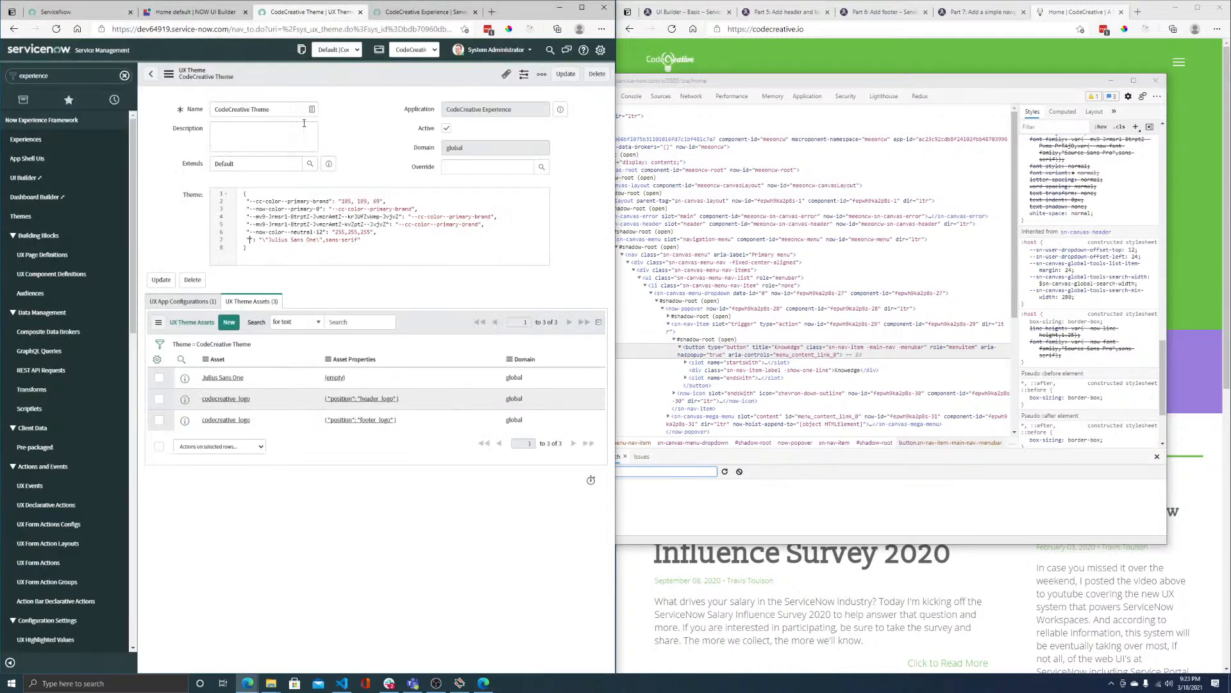
pyautogui.click(328, 163)
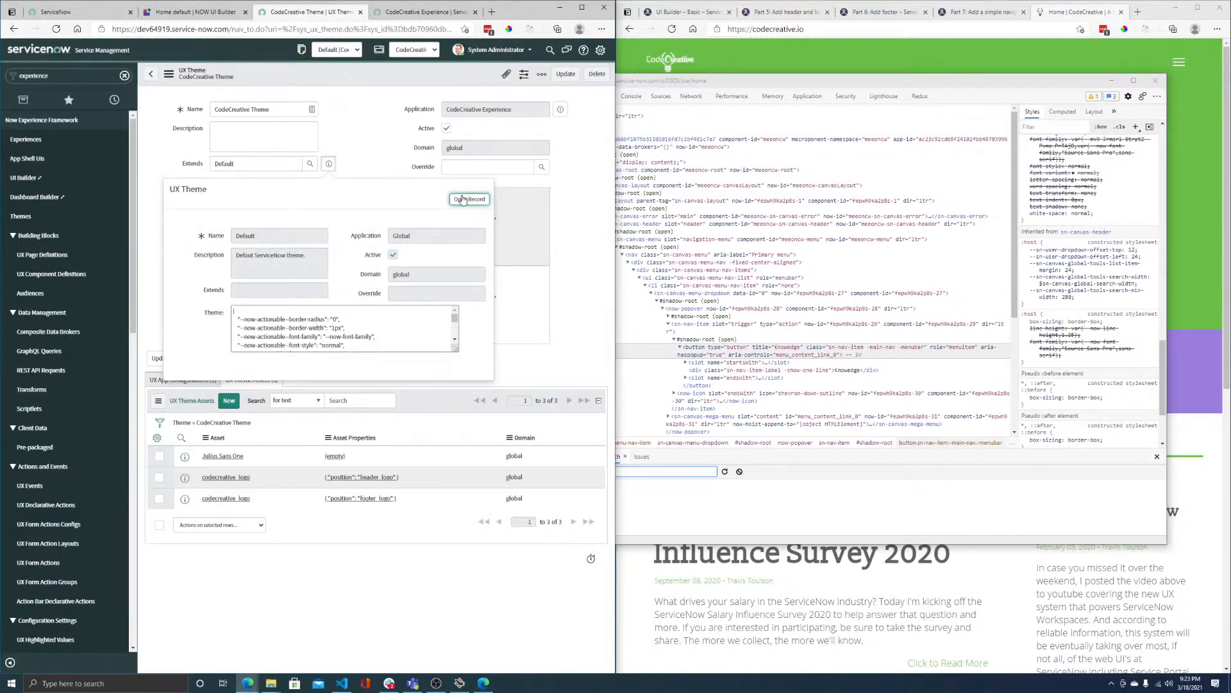
pyautogui.click(281, 332)
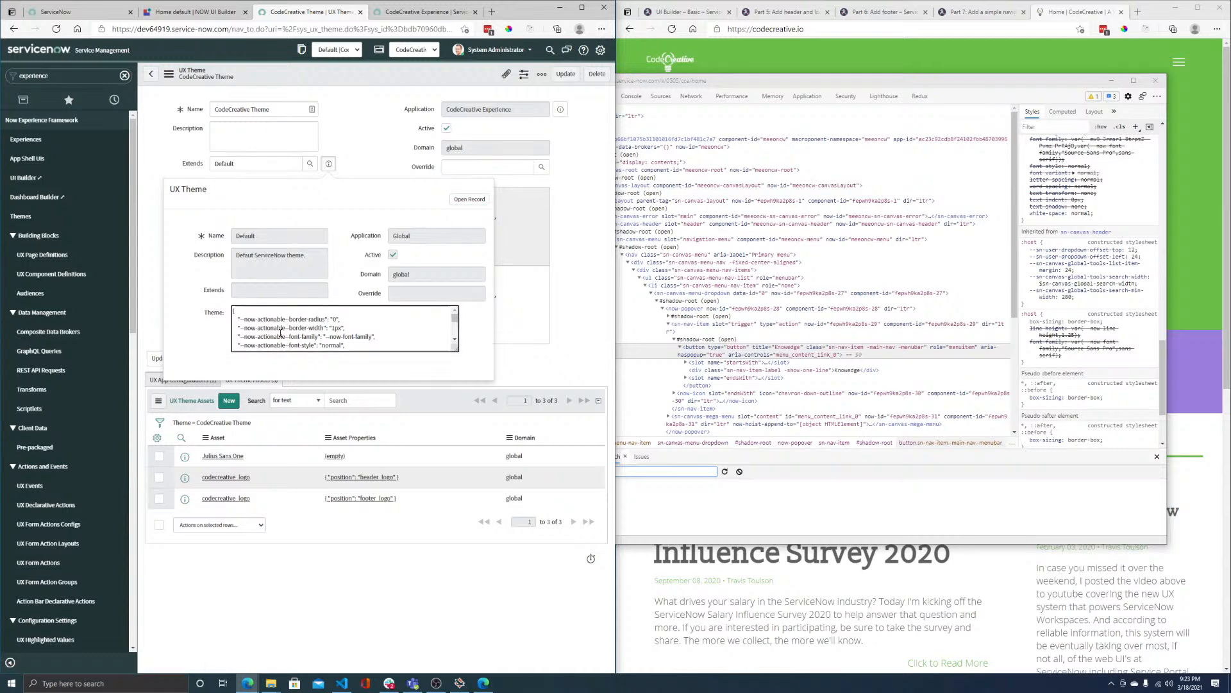
pyautogui.hotkey('ctrl', 'f')
pyautogui.write('font-')
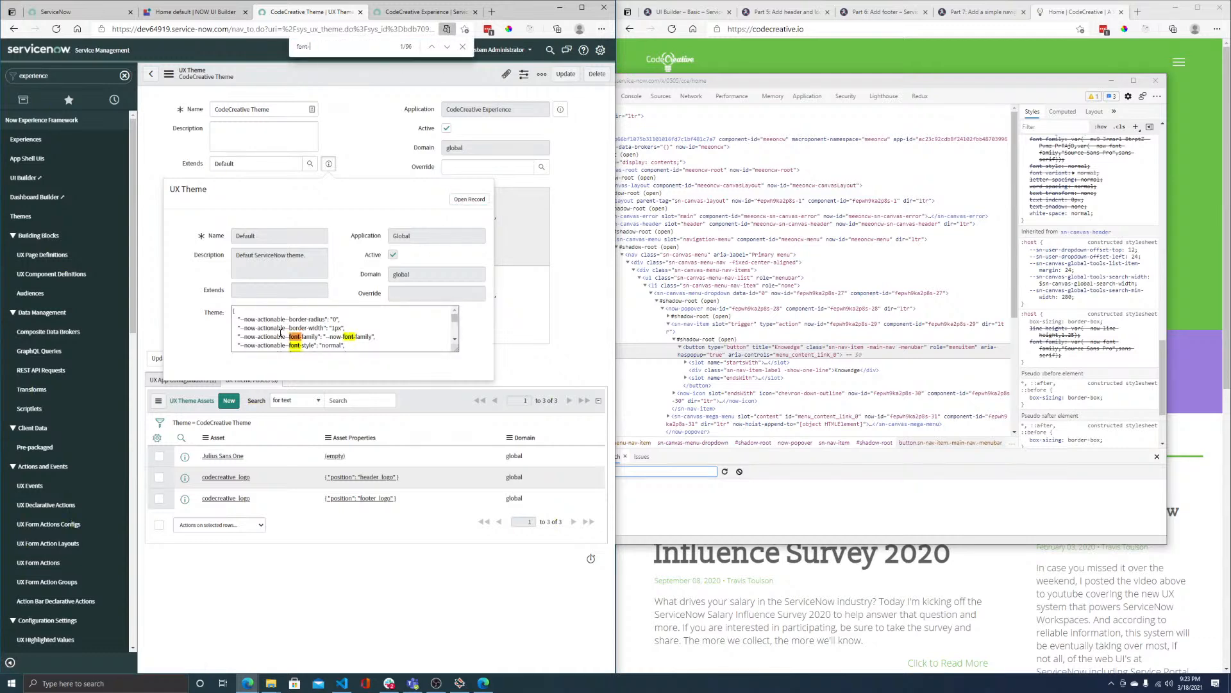
pyautogui.scroll(-2, 280, 333)
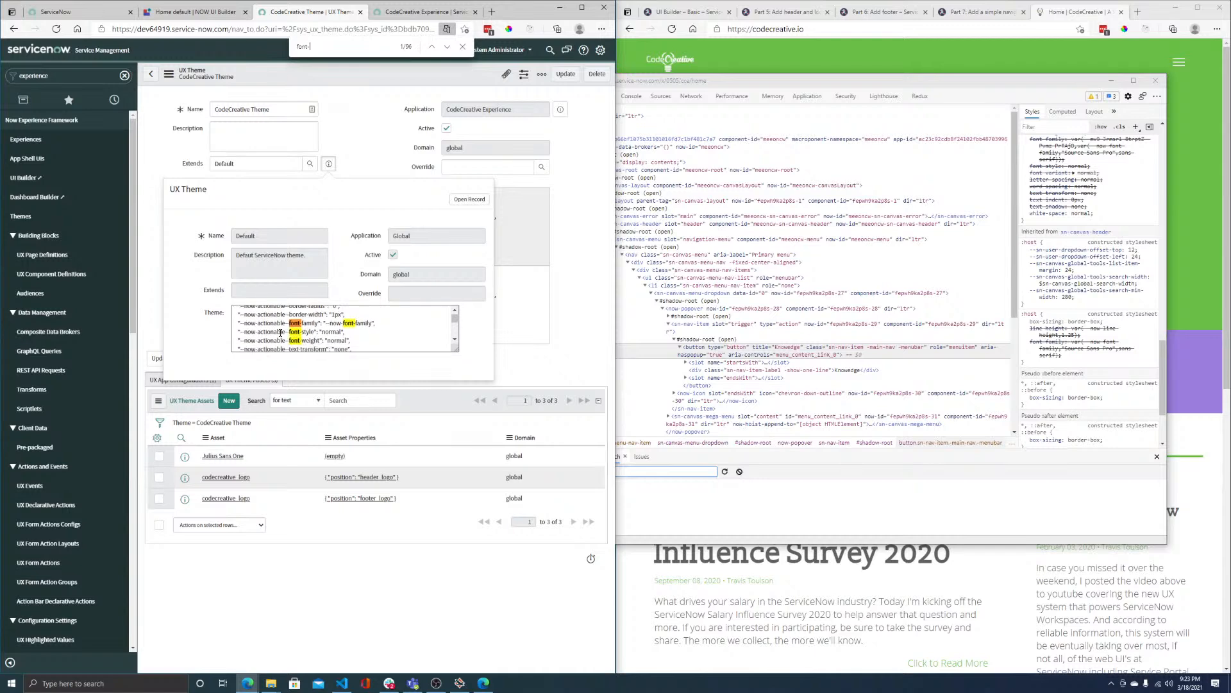
pyautogui.click(448, 46)
pyautogui.click(448, 46)
pyautogui.click(447, 46)
pyautogui.click(447, 46)
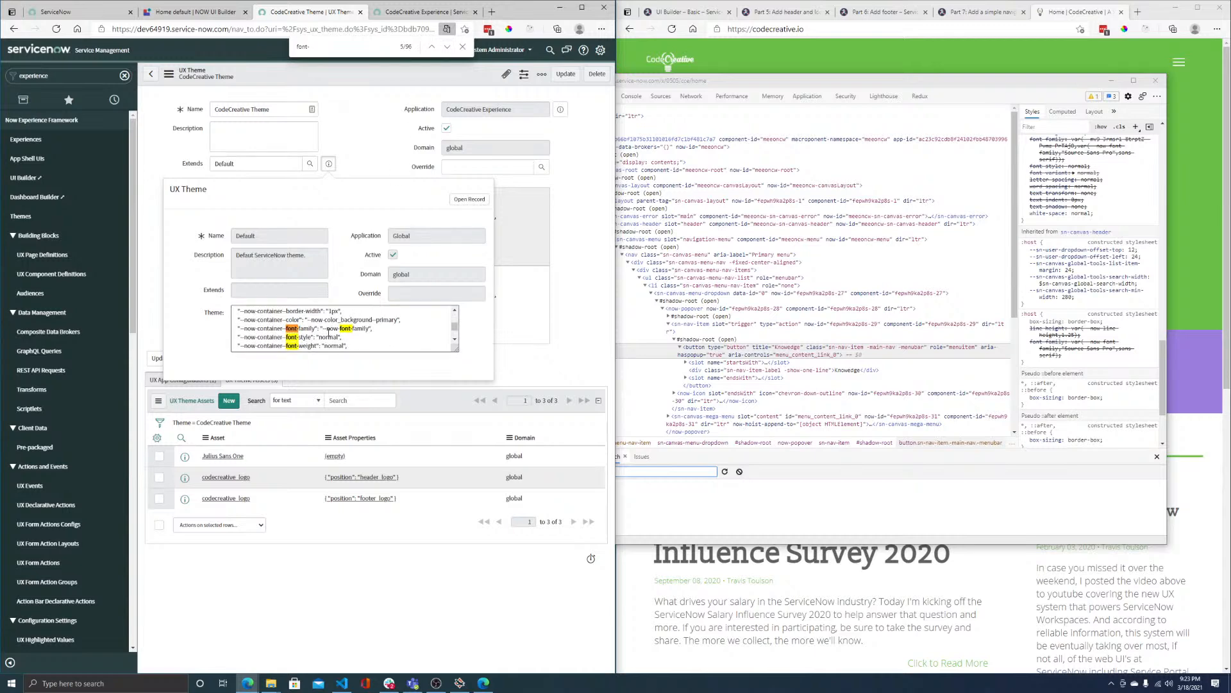
# - Copy the font variable name from the Default theme, fill the empty theme key with "--now-font-family", and save the theme
pyautogui.moveTo(323, 331); pyautogui.dragTo(366, 328)
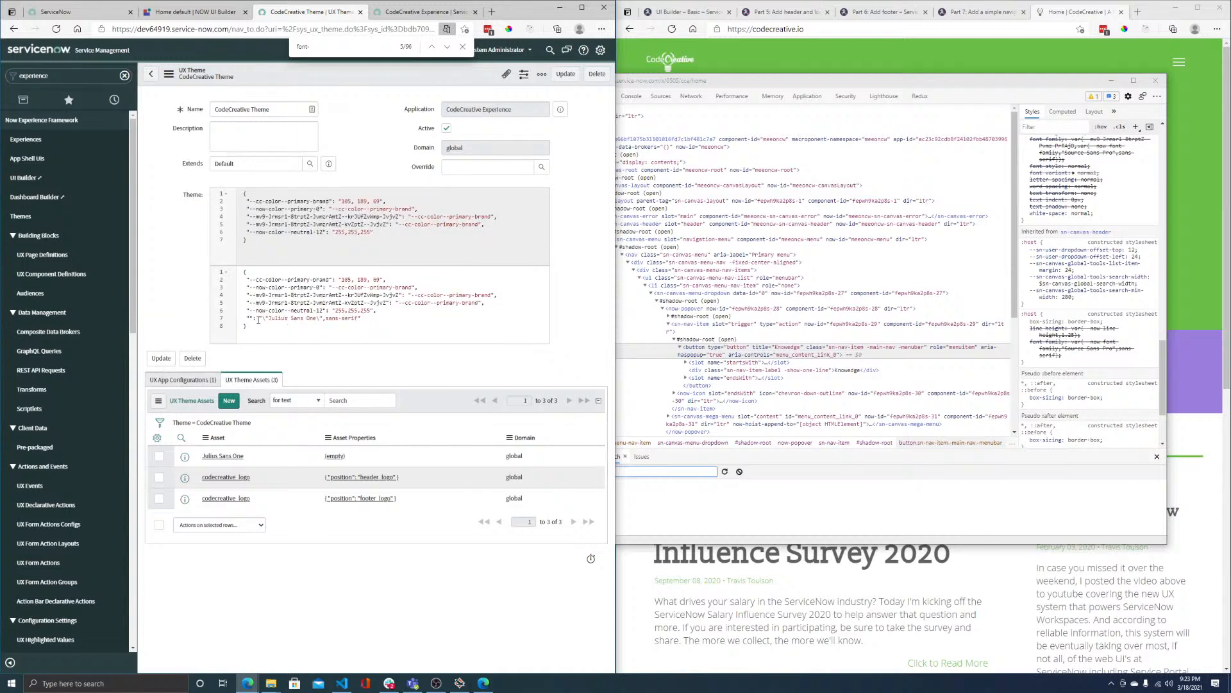
pyautogui.write('--now-font-family')
pyautogui.rightClick(301, 73)
pyautogui.click(315, 80)
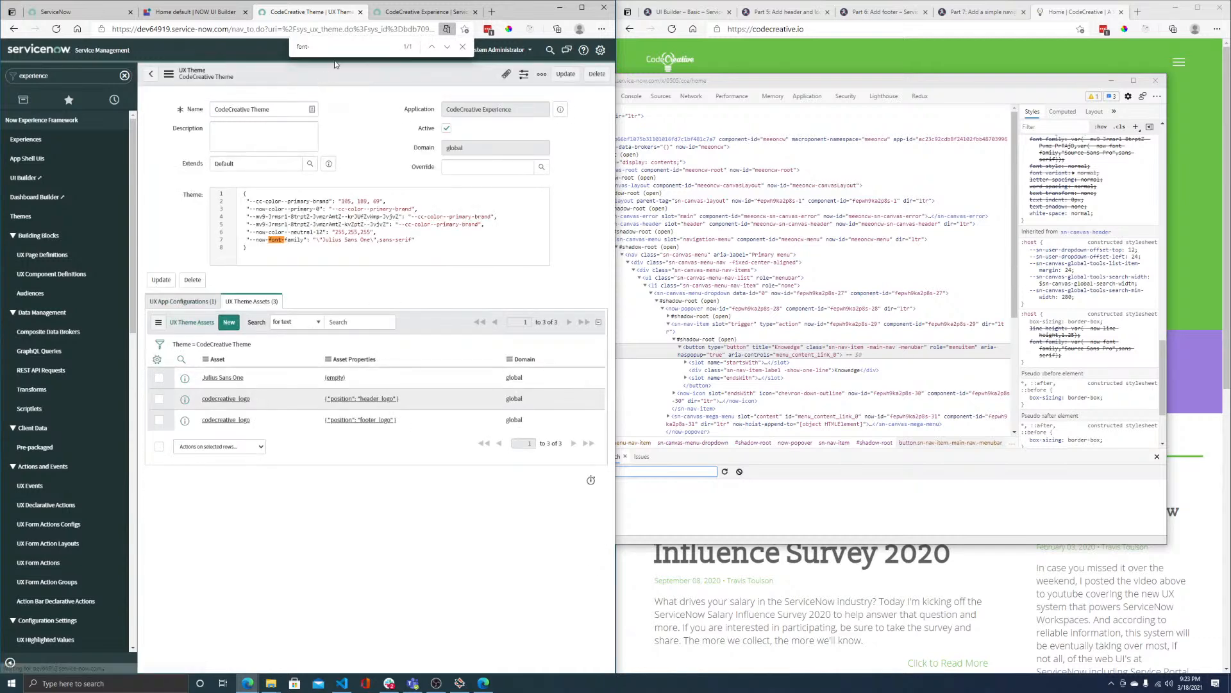
# - Reload the portal and inspect the Knowledge menu label with its styles filtered by "family"
pyautogui.click(396, 12)
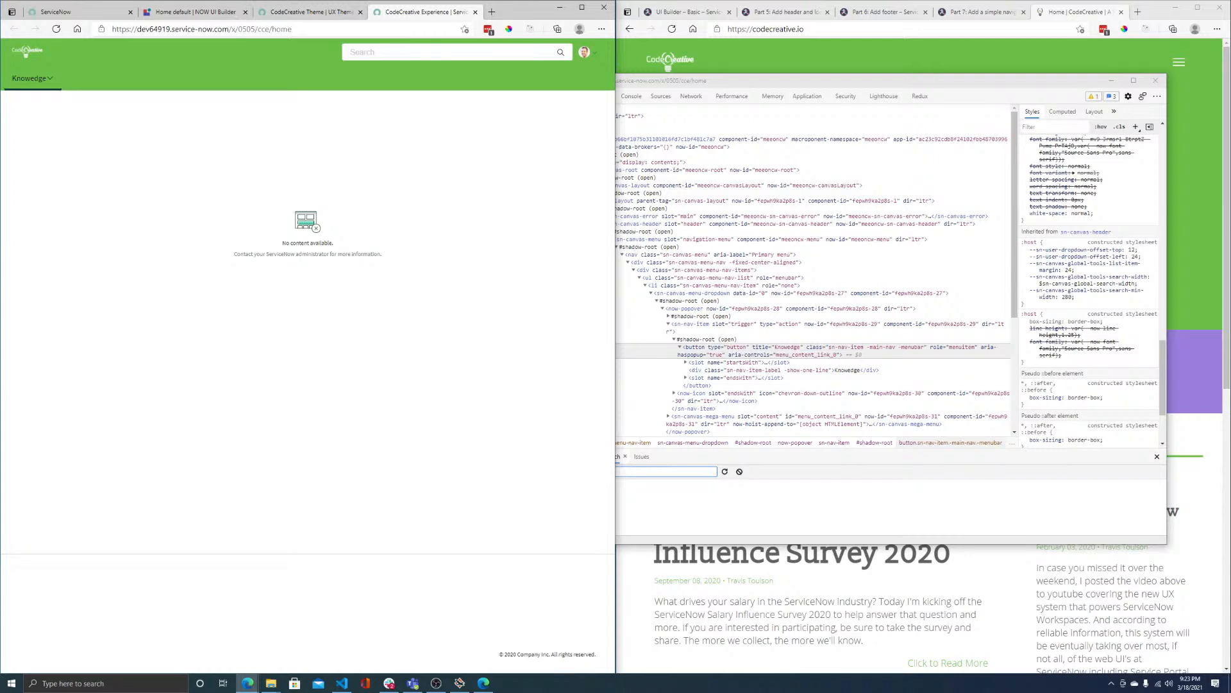
pyautogui.click(56, 31)
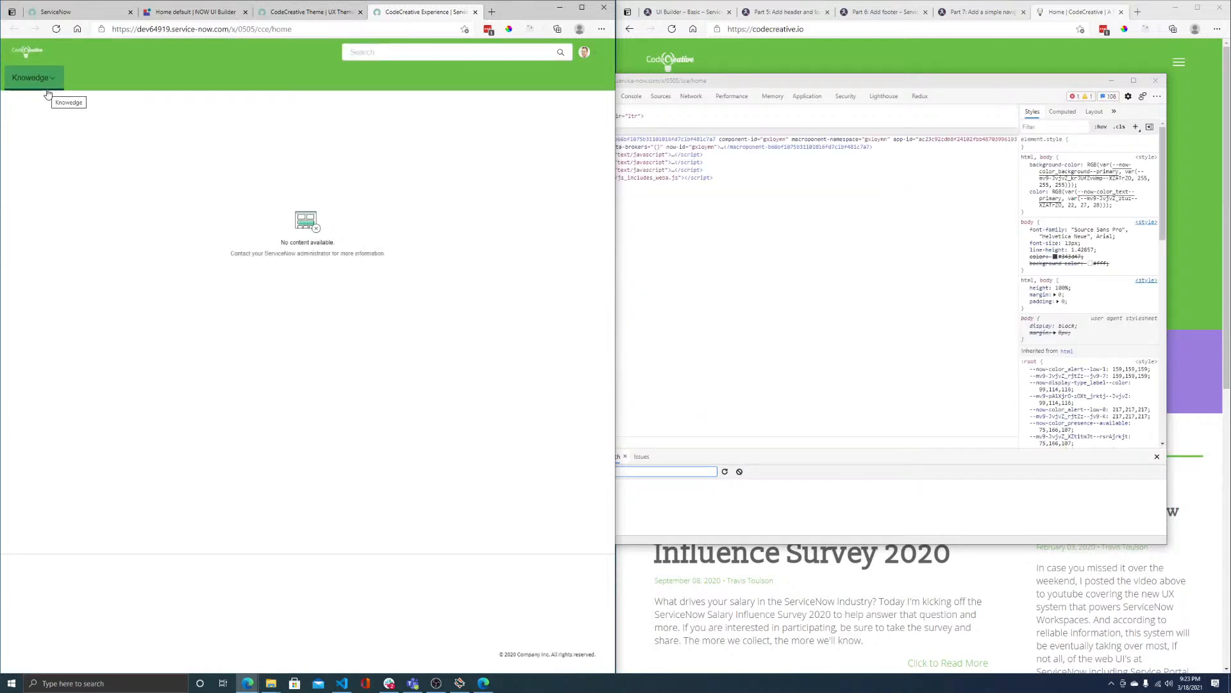
pyautogui.rightClick(44, 76)
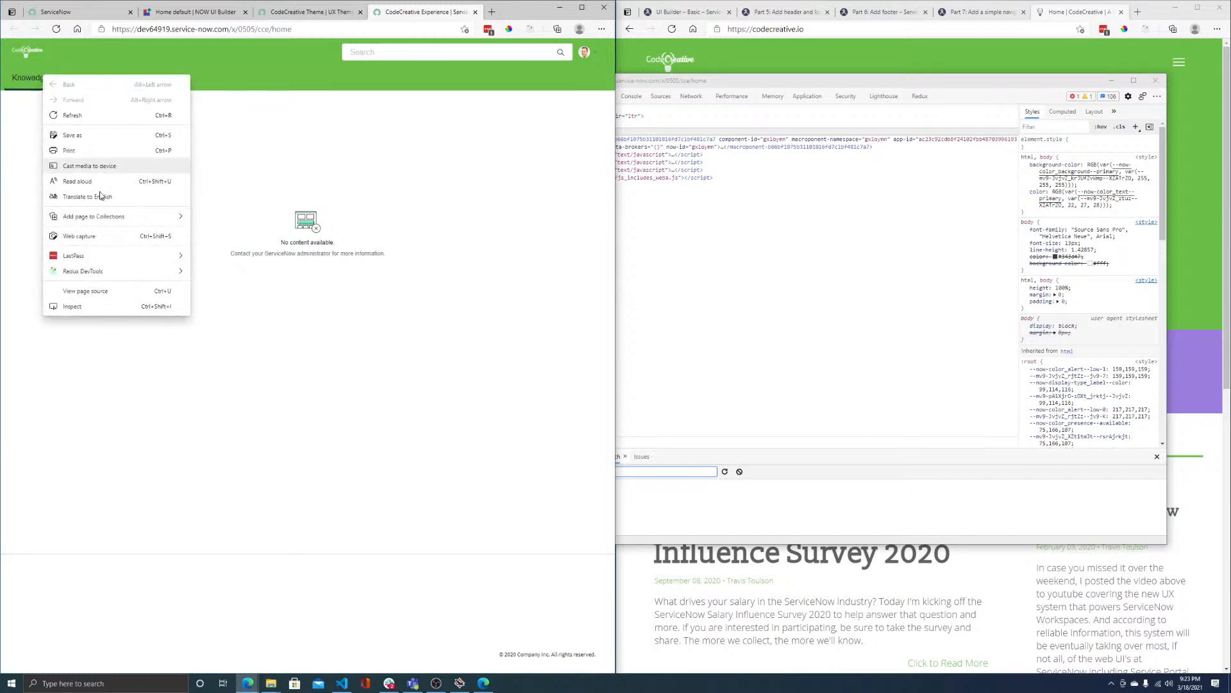
pyautogui.click(99, 305)
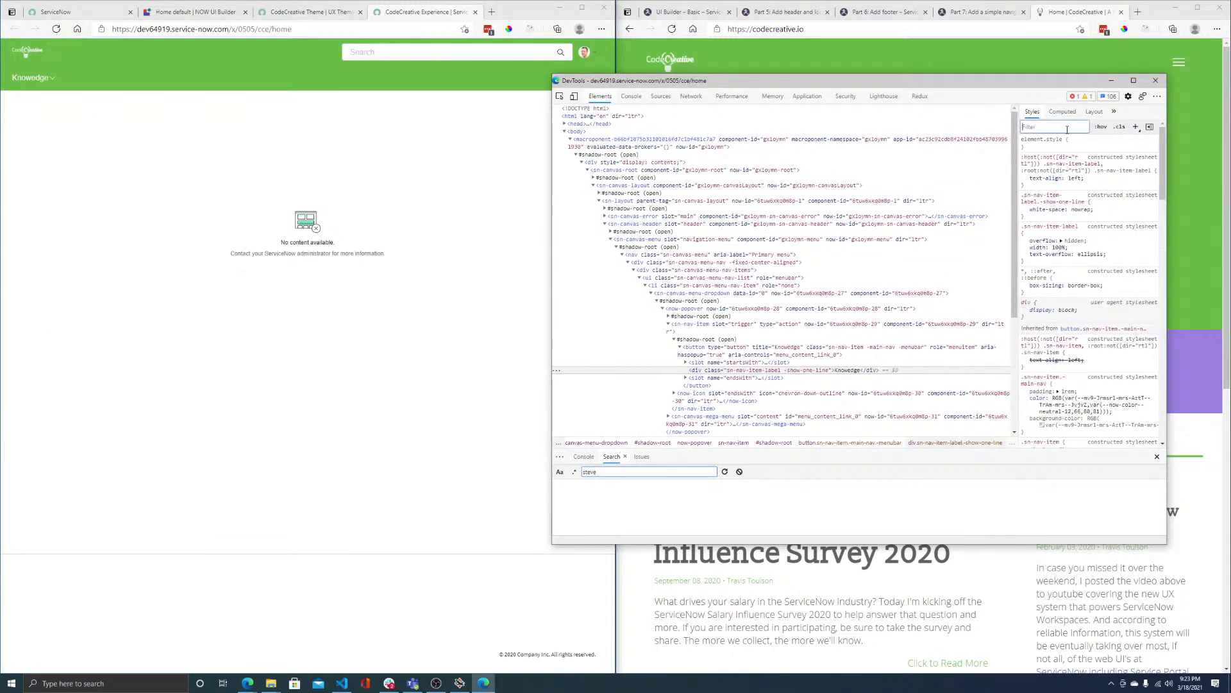
pyautogui.write('family')
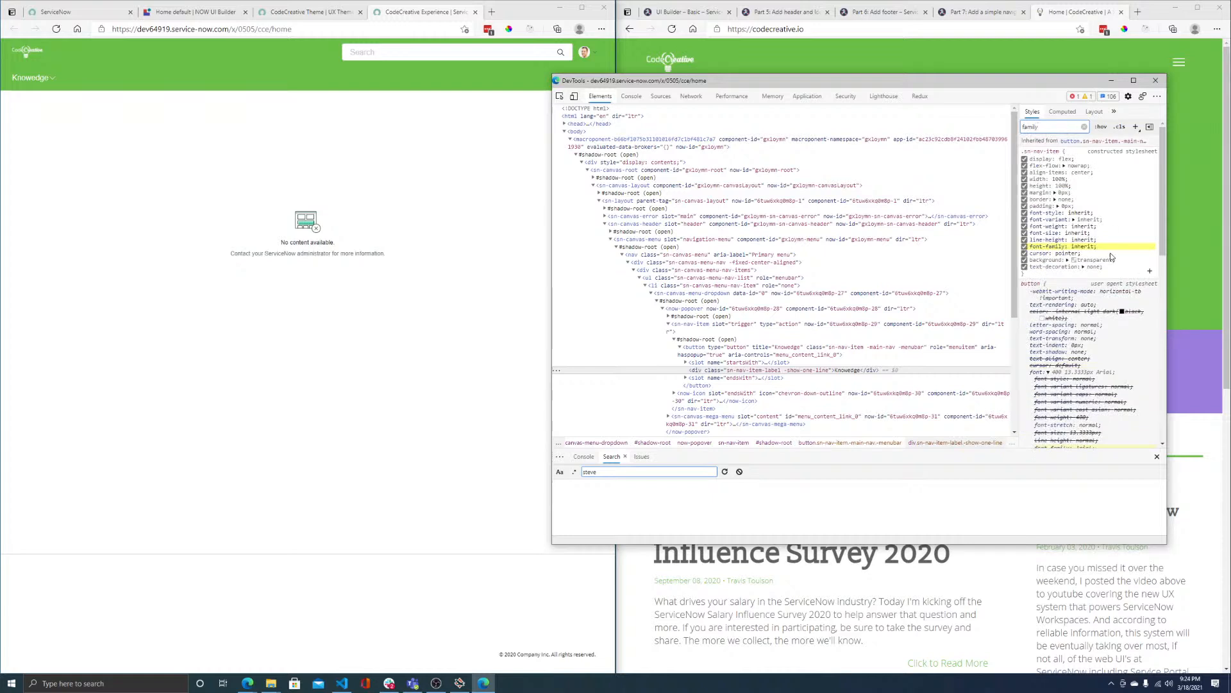
pyautogui.scroll(-2, 1107, 239)
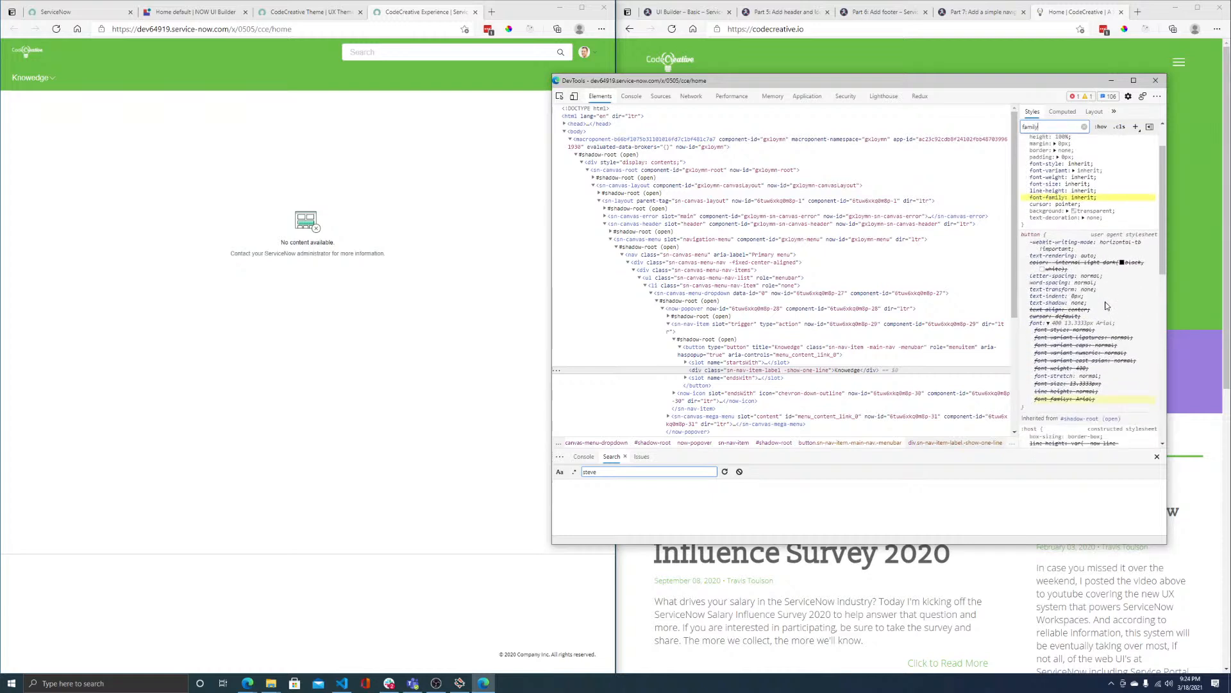
# - Examine the font-family rules of the Knowledge button and its parent sn-nav-item, including how the --now-font-family variable resolves
pyautogui.click(749, 354)
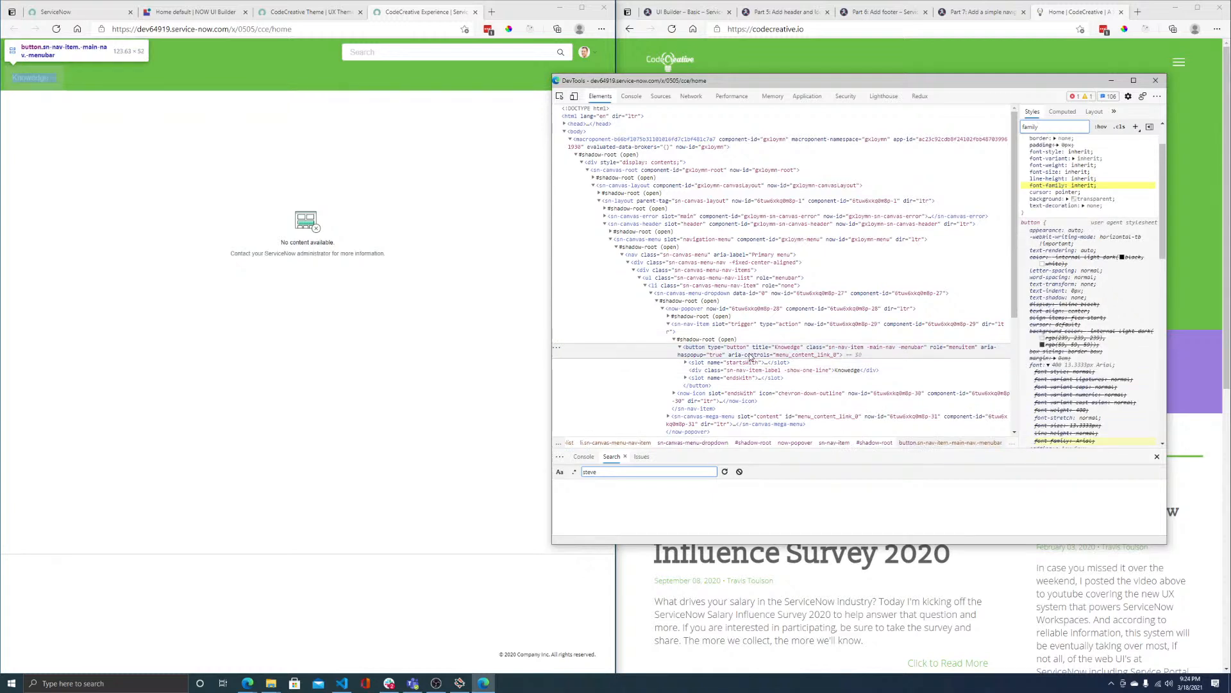
pyautogui.click(693, 323)
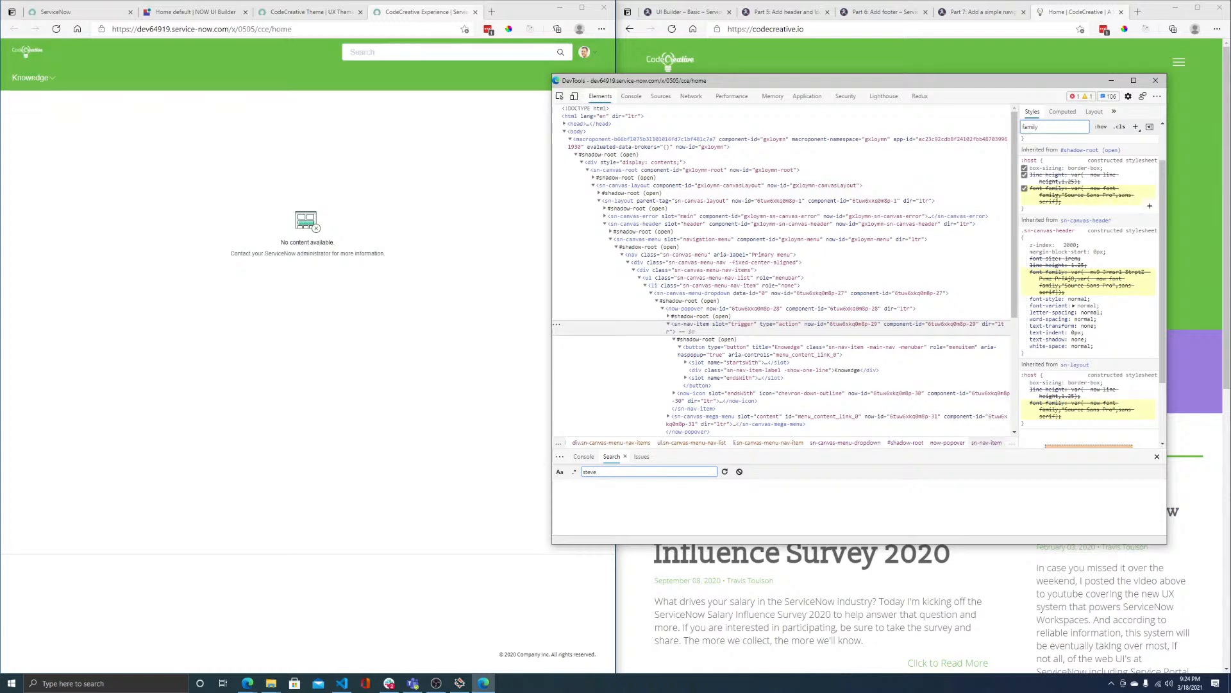
pyautogui.moveTo(1059, 194)
pyautogui.moveTo(1099, 272)
pyautogui.scroll(1, 1084, 297)
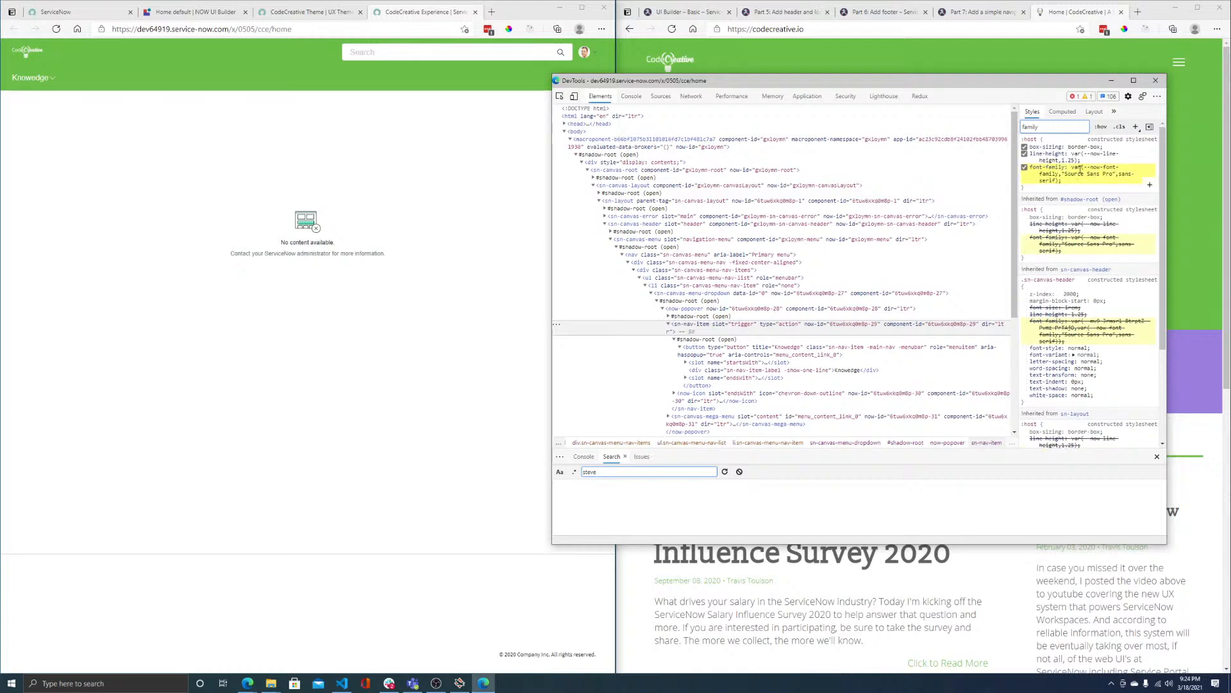
pyautogui.moveTo(1087, 168)
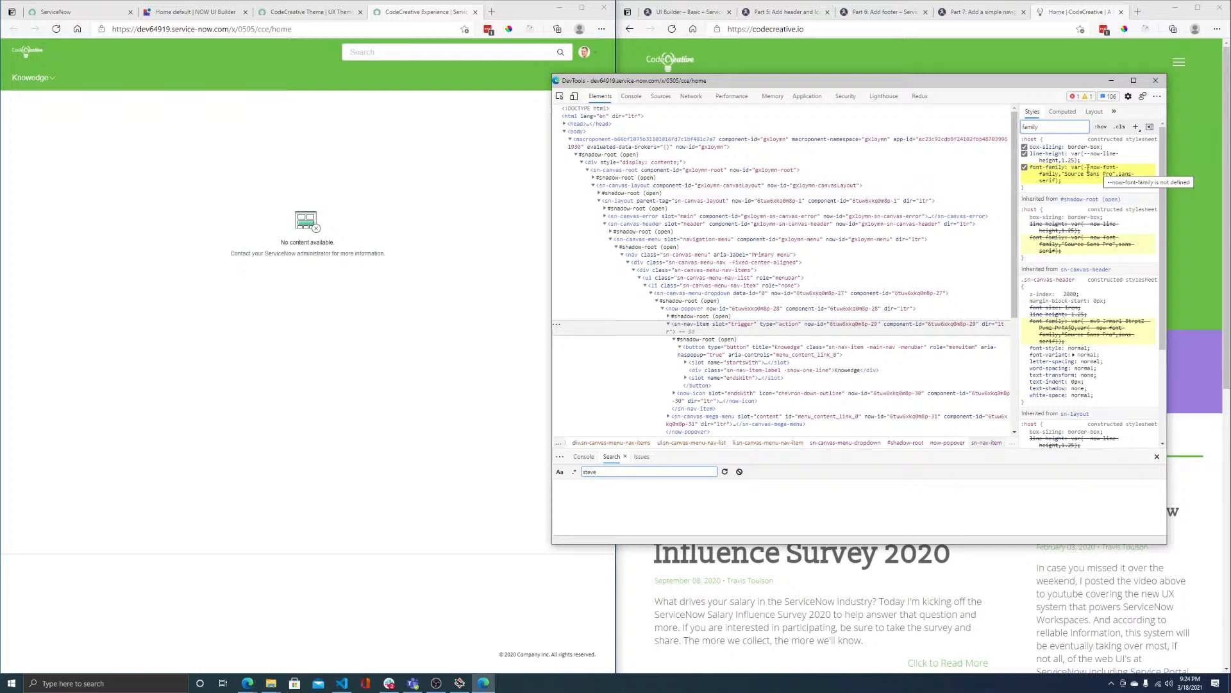
# - Reduce the "--now-font-family" value in the theme JSON to "Julius Sans One" without escaped quotes or fallback, and save the theme
pyautogui.click(340, 16)
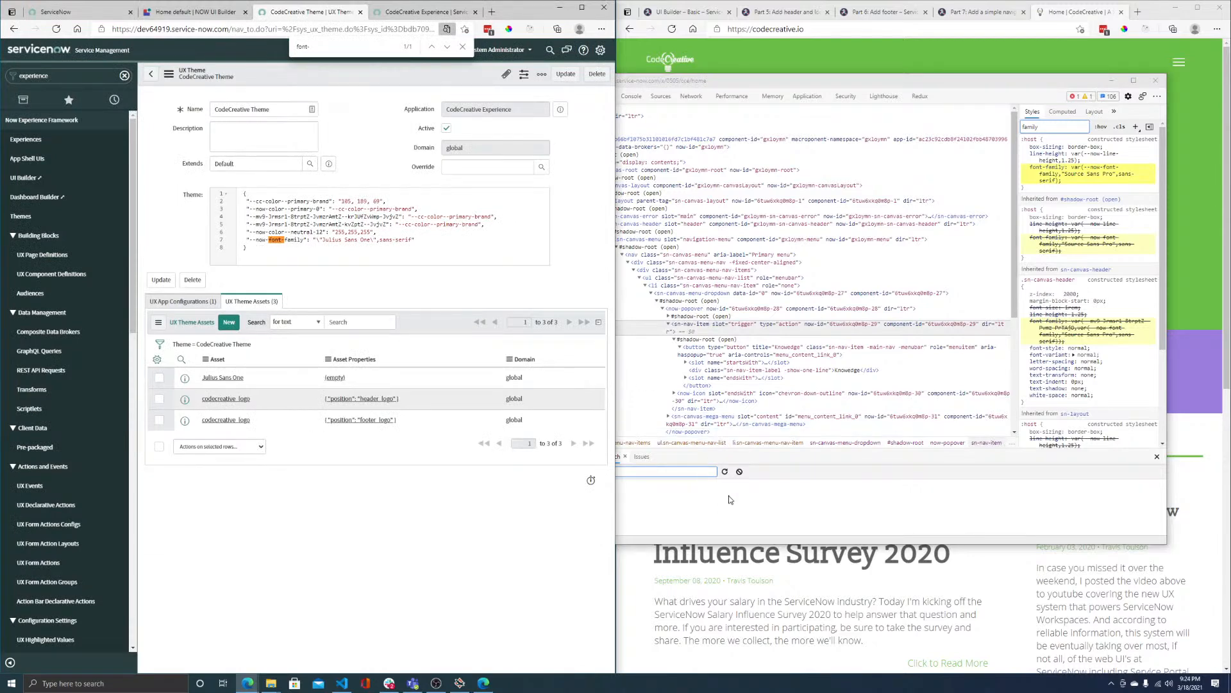
pyautogui.click(661, 472)
pyautogui.click(346, 250)
pyautogui.press('BackSpace')
pyautogui.moveTo(366, 240); pyautogui.dragTo(406, 239)
pyautogui.press('BackSpace')
pyautogui.rightClick(354, 80)
pyautogui.click(367, 84)
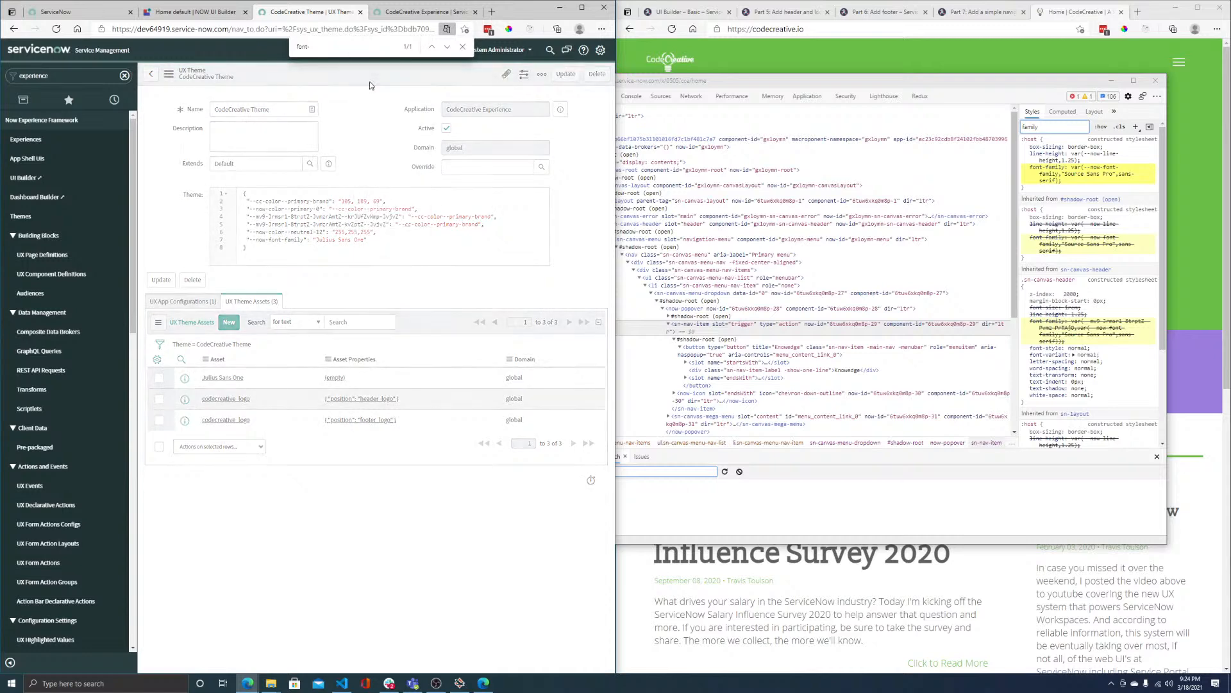
# - Reload the portal and inspect the Knowledge menu button's font-family styles
pyautogui.click(398, 13)
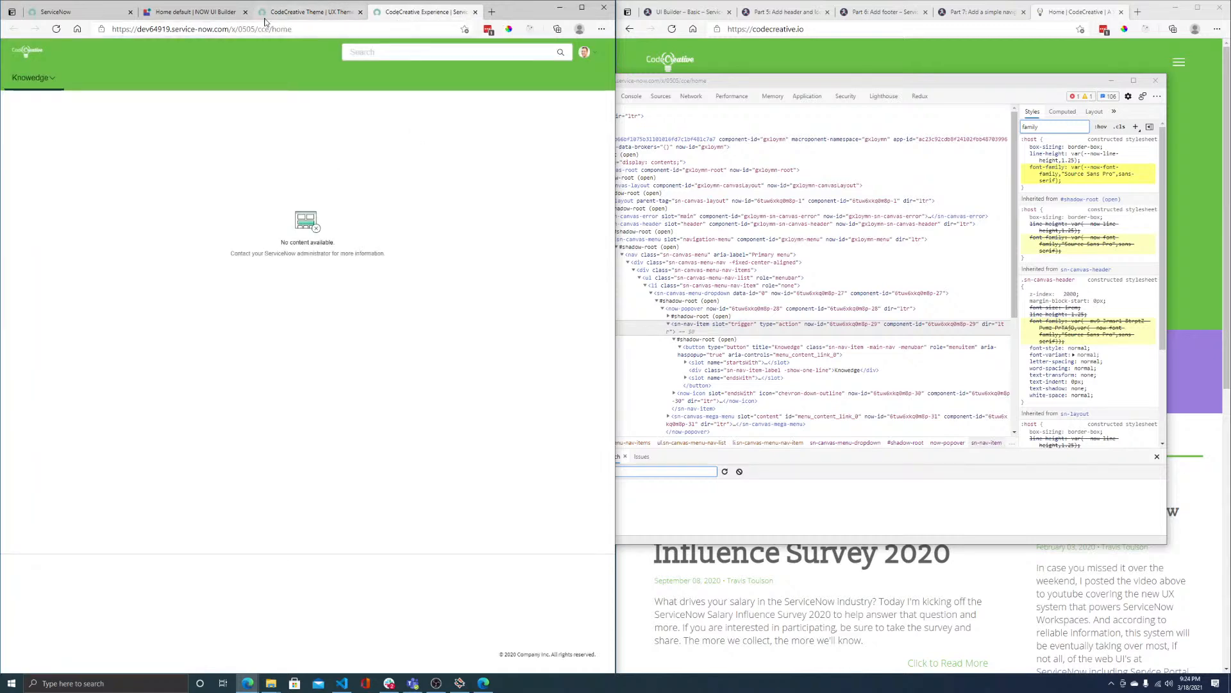
pyautogui.click(56, 30)
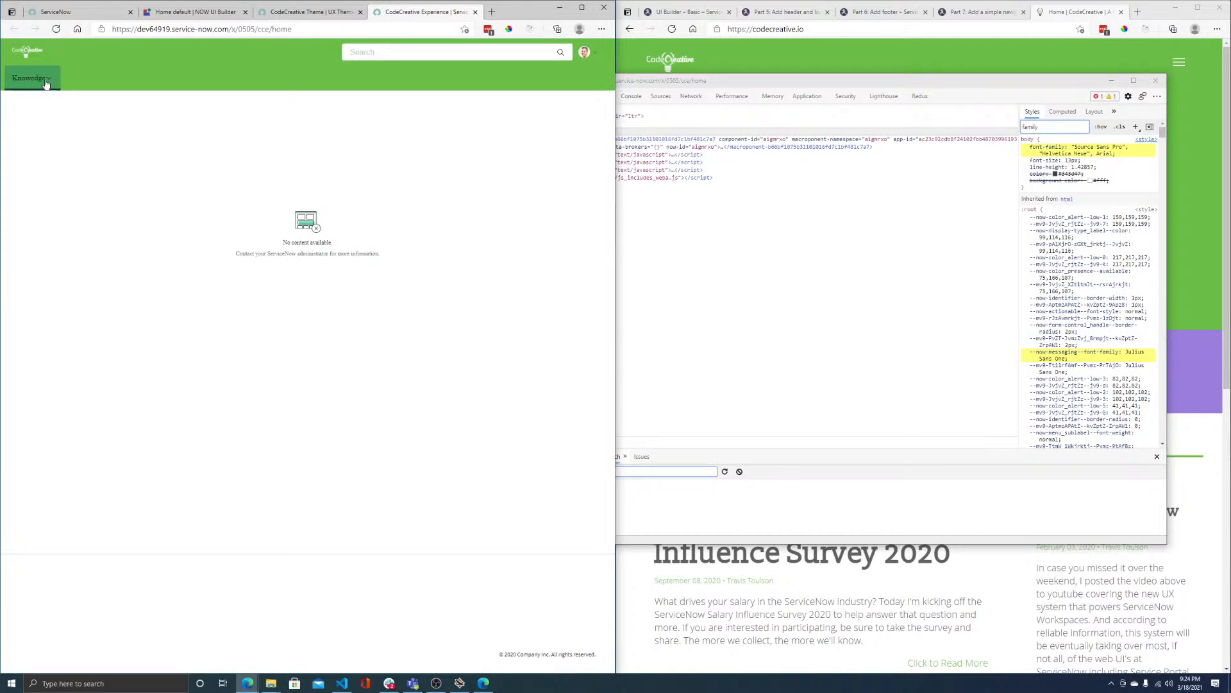
pyautogui.rightClick(39, 85)
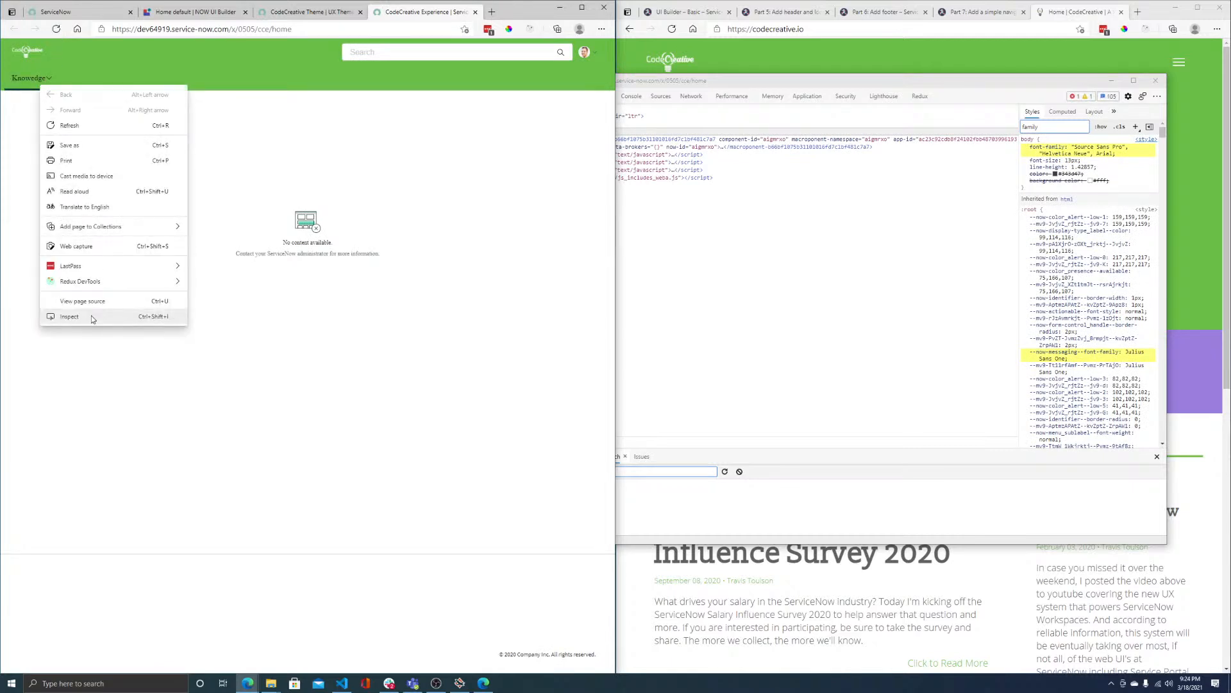
pyautogui.click(94, 317)
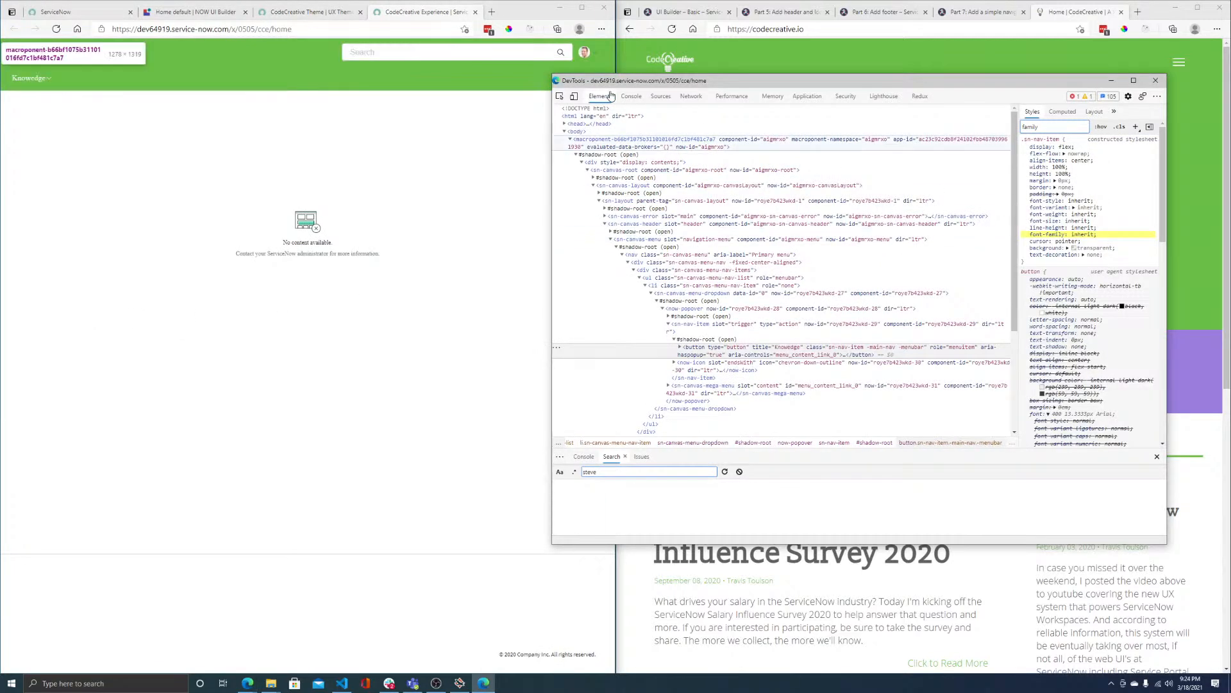
# - Attach the desktop font file JuliusSansOne-Regular.ttf to the Julius Sans One theme asset and return to the CodeCreative Theme record
pyautogui.click(308, 12)
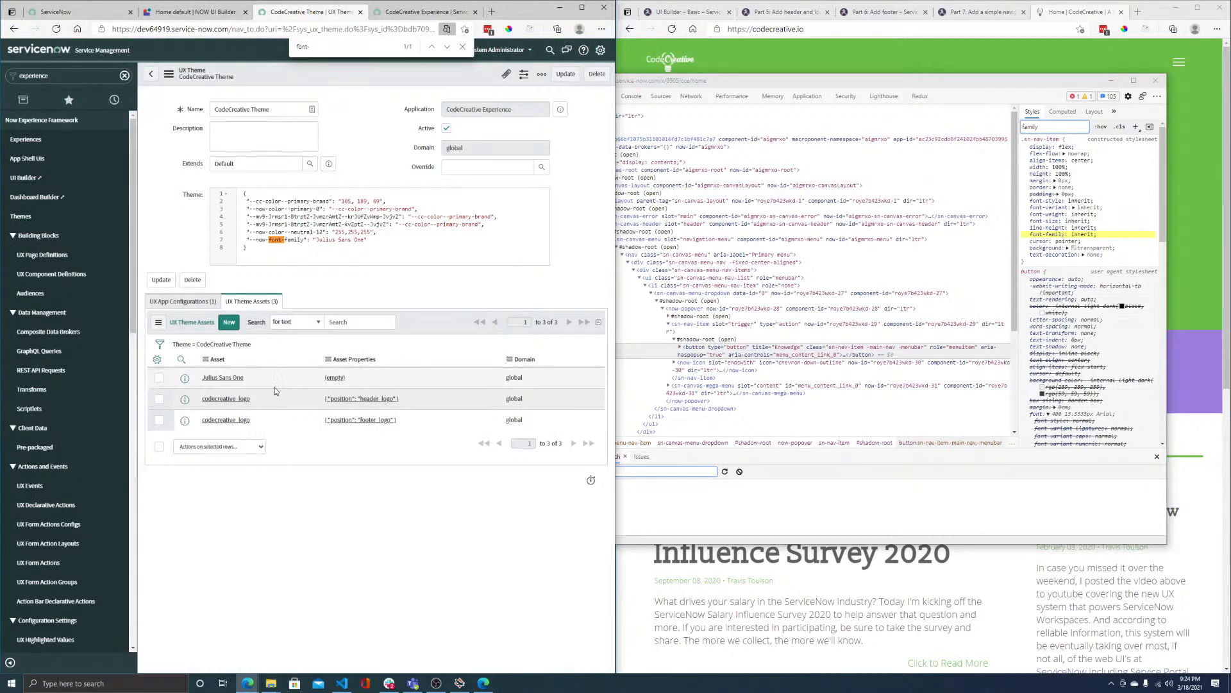
pyautogui.click(223, 377)
pyautogui.click(311, 111)
pyautogui.click(310, 110)
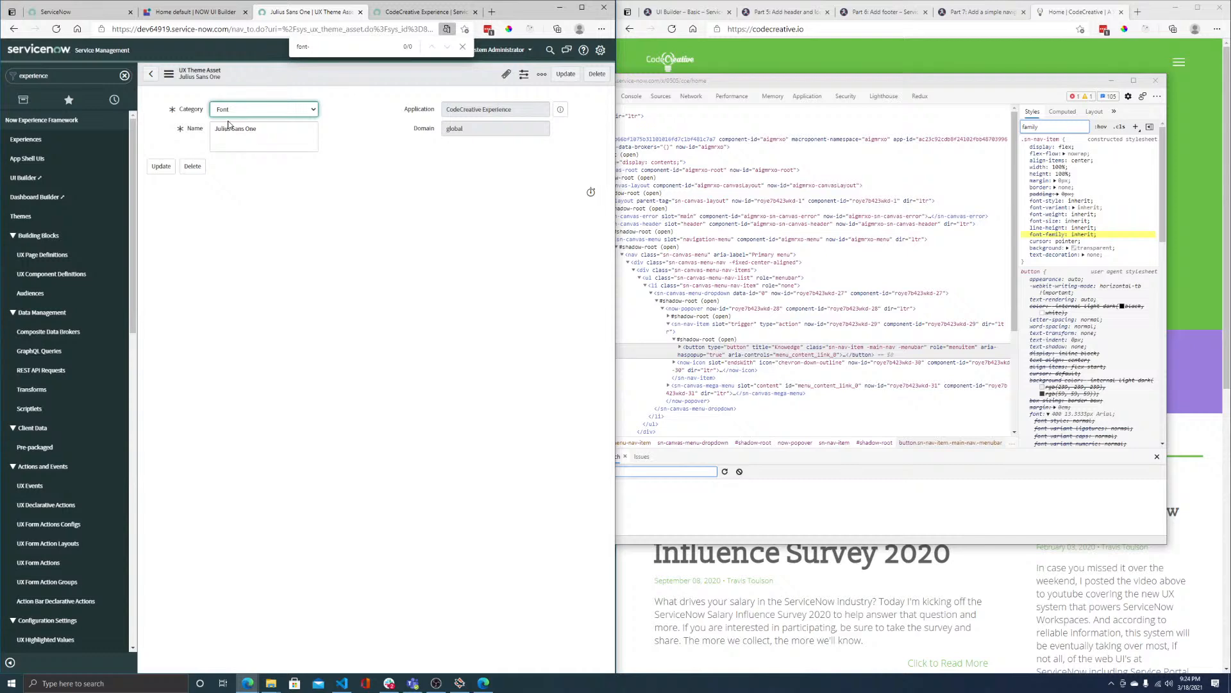
pyautogui.click(1177, 7)
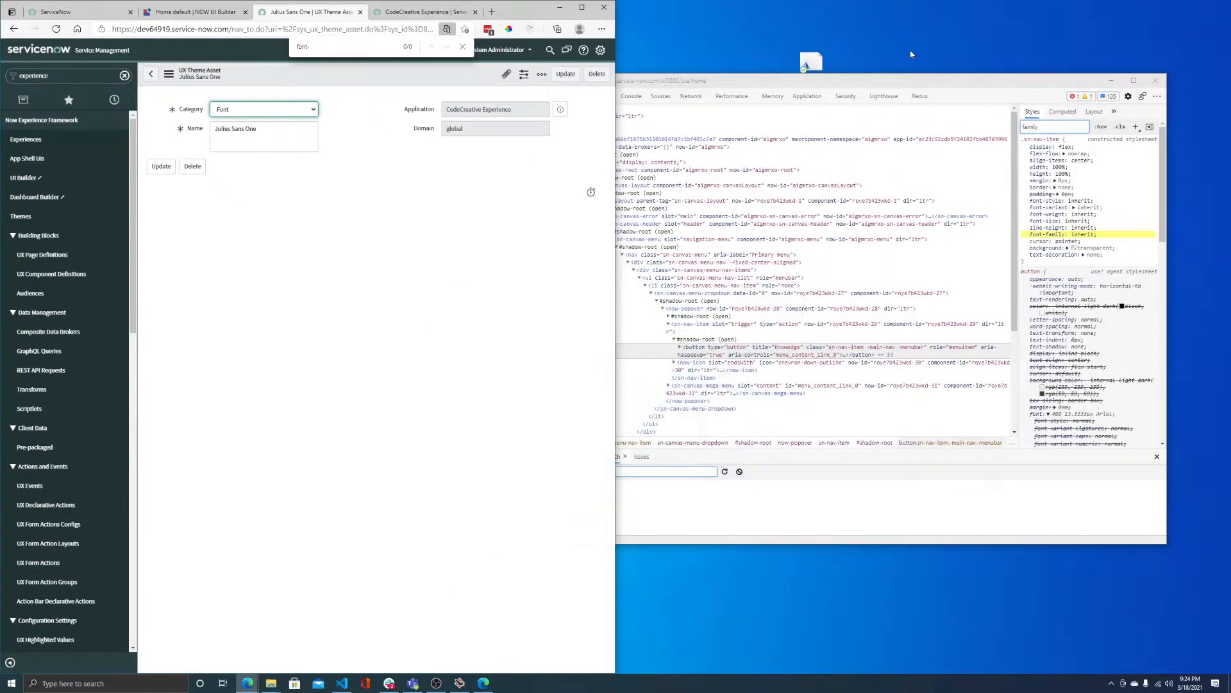
pyautogui.moveTo(896, 76); pyautogui.dragTo(897, 117)
pyautogui.moveTo(811, 63); pyautogui.dragTo(328, 96)
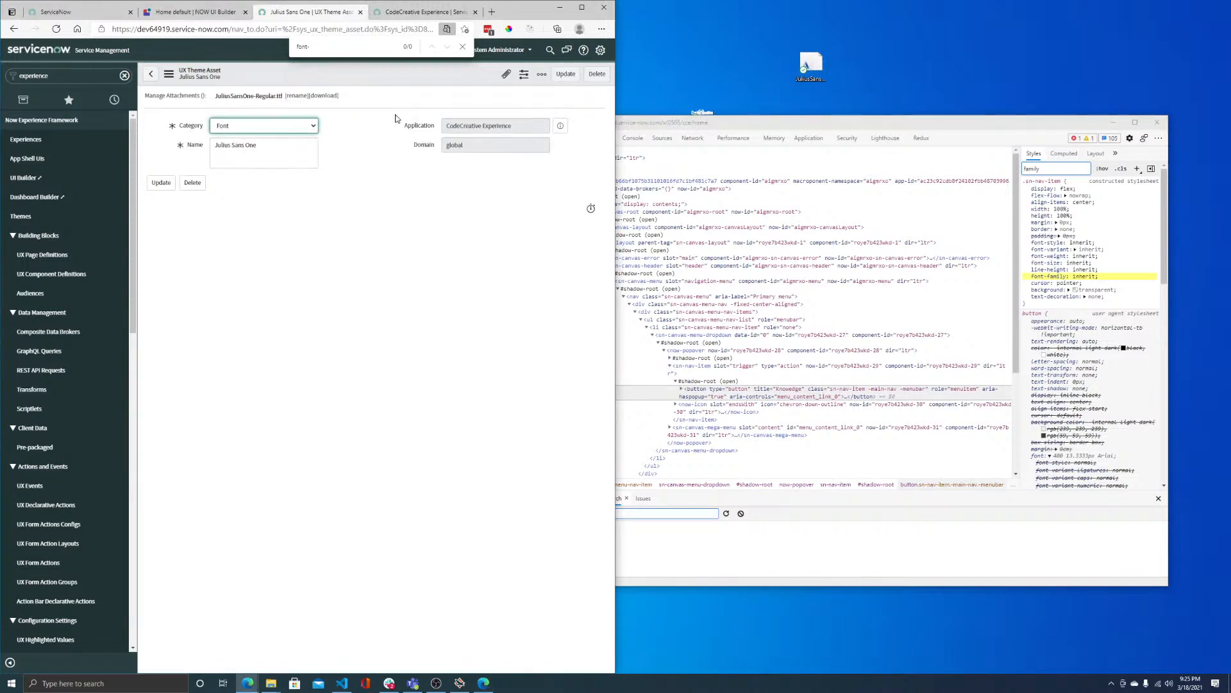
pyautogui.click(151, 74)
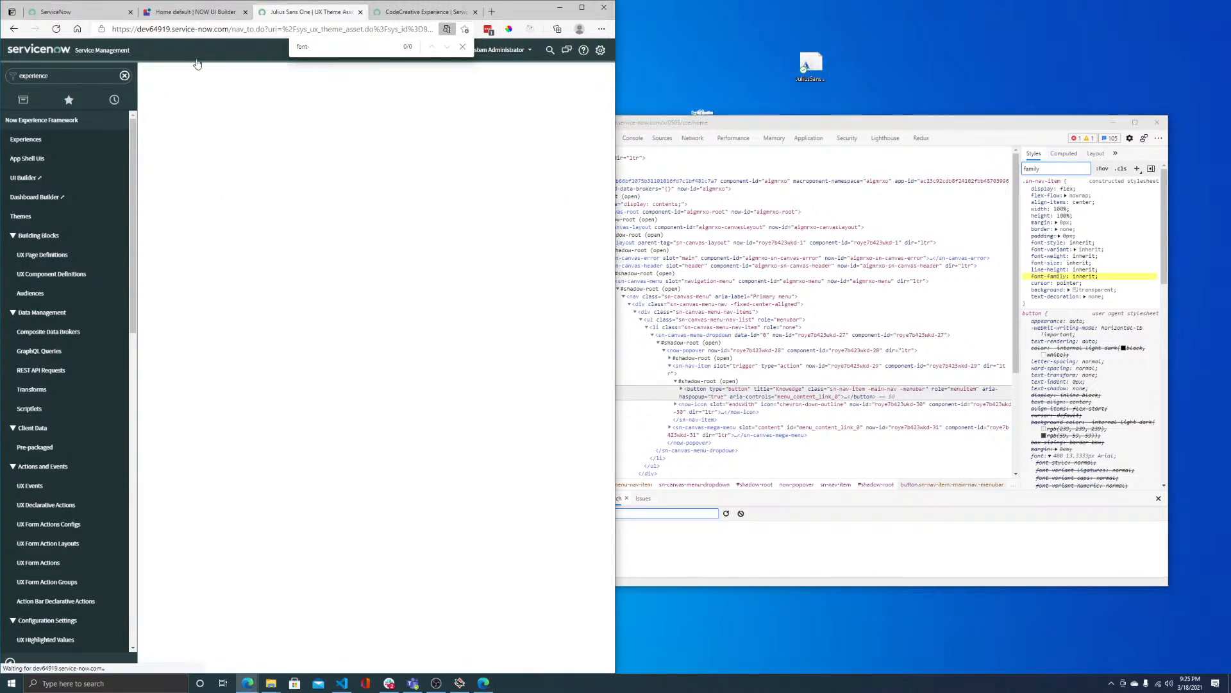
# - Reload the portal to check its font beside the codecreative.io site, and end the text search on the theme record page
pyautogui.click(441, 11)
pyautogui.click(56, 28)
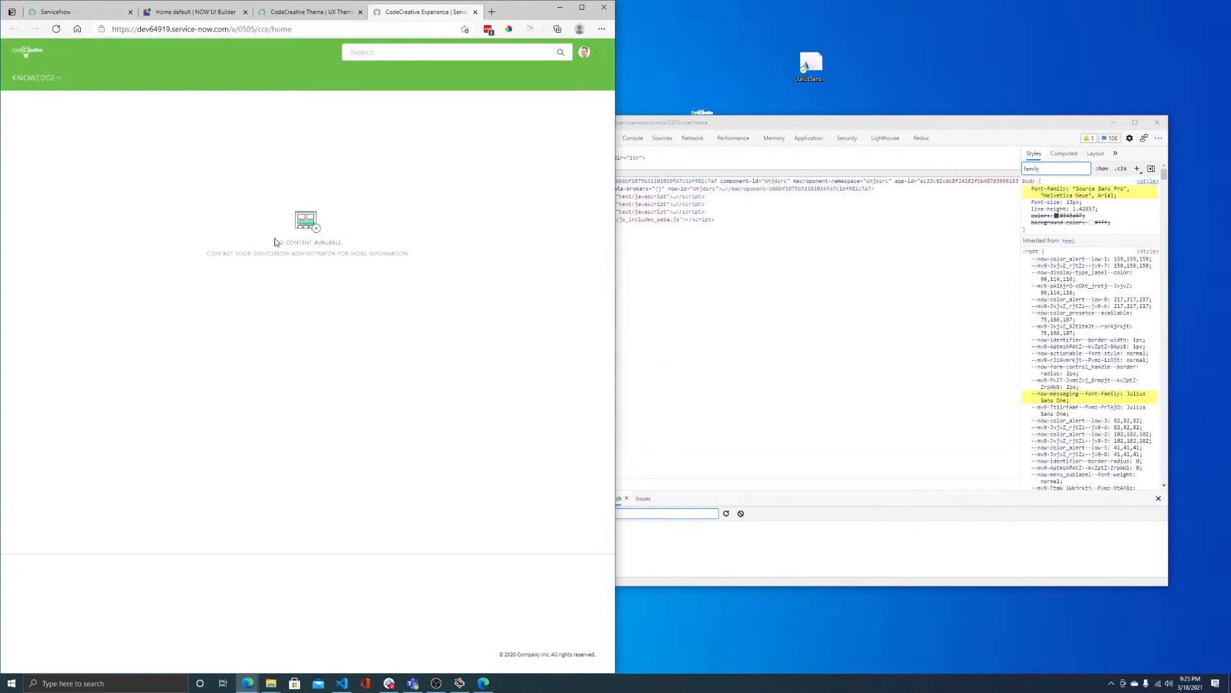
pyautogui.moveTo(248, 683)
pyautogui.click(282, 628)
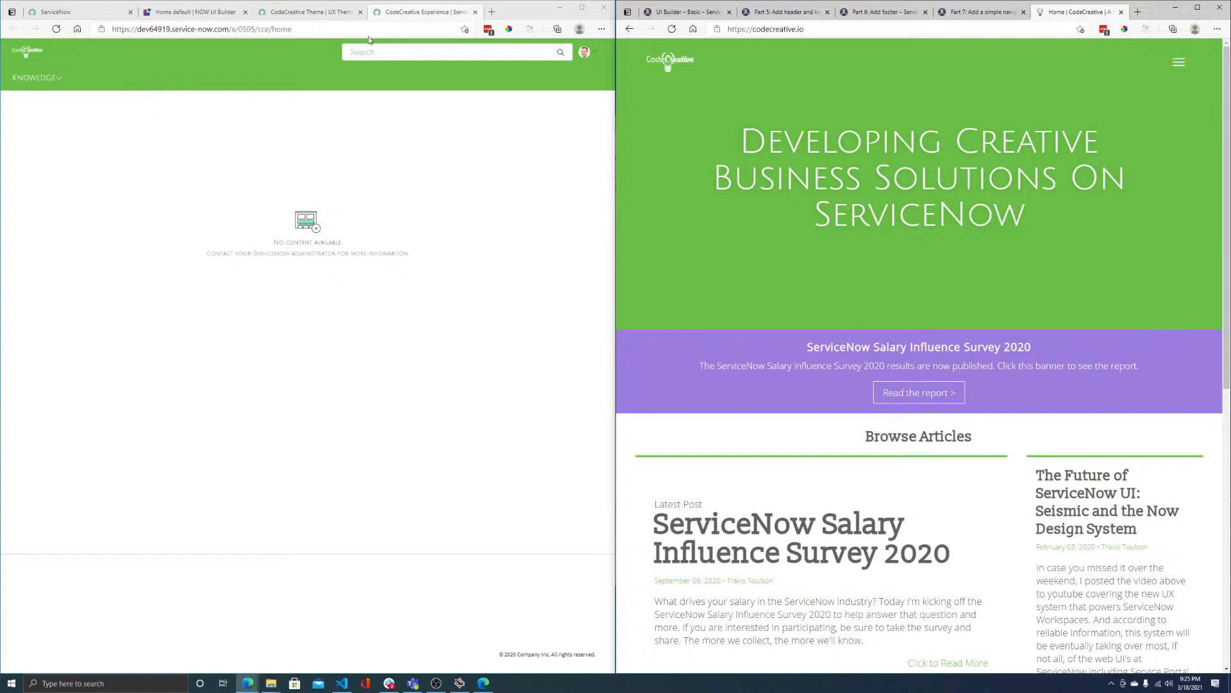
pyautogui.click(317, 13)
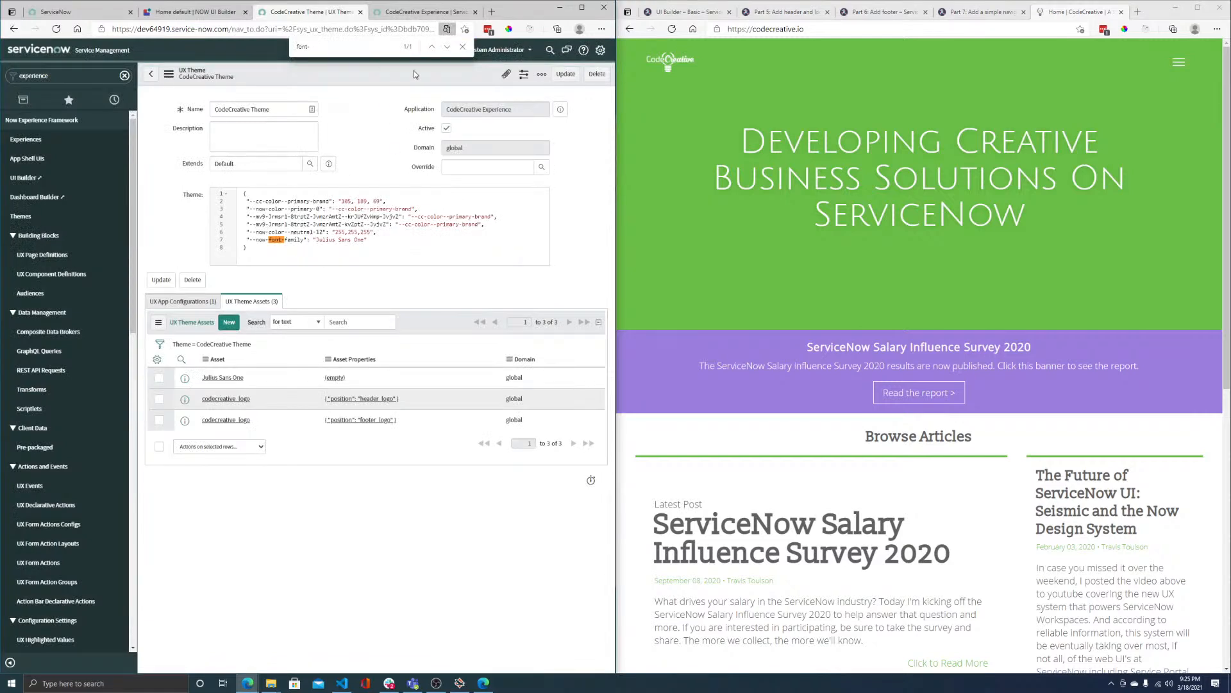
pyautogui.click(462, 47)
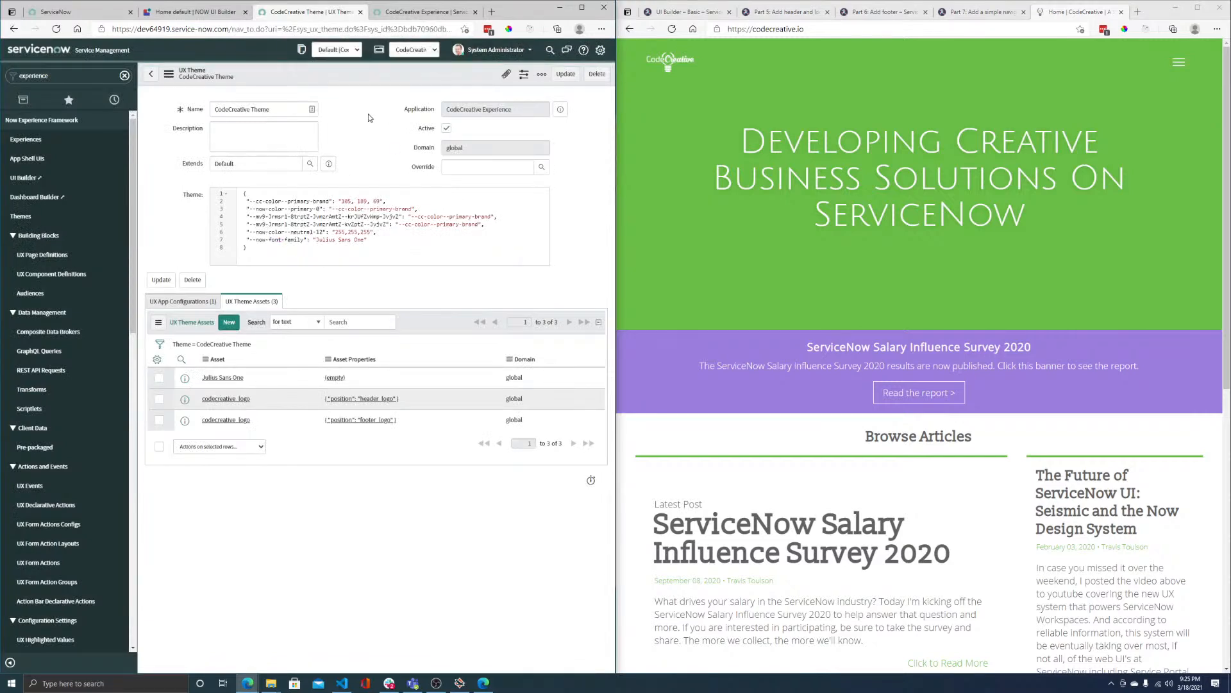
# - Search the web for "service portal io fonts" and review the options in the ServicePortal.io article "Using Custom Fonts In Service Portal"
pyautogui.click(830, 26)
pyautogui.write('se')
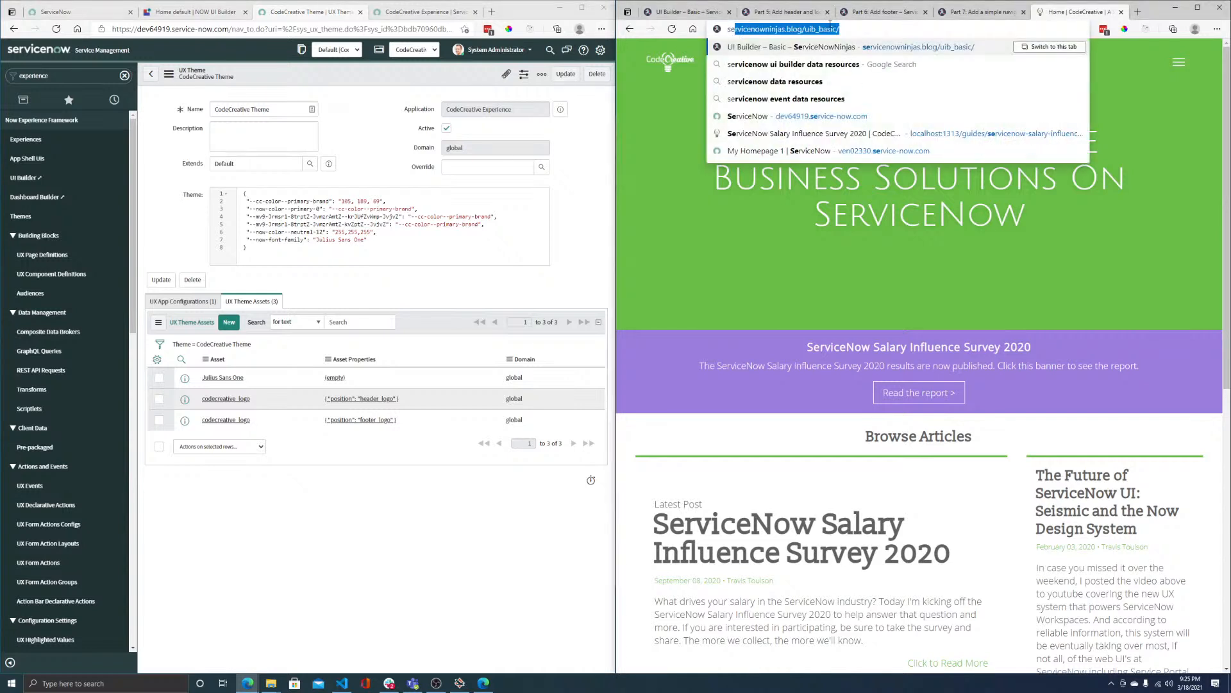
pyautogui.write('rvice po')
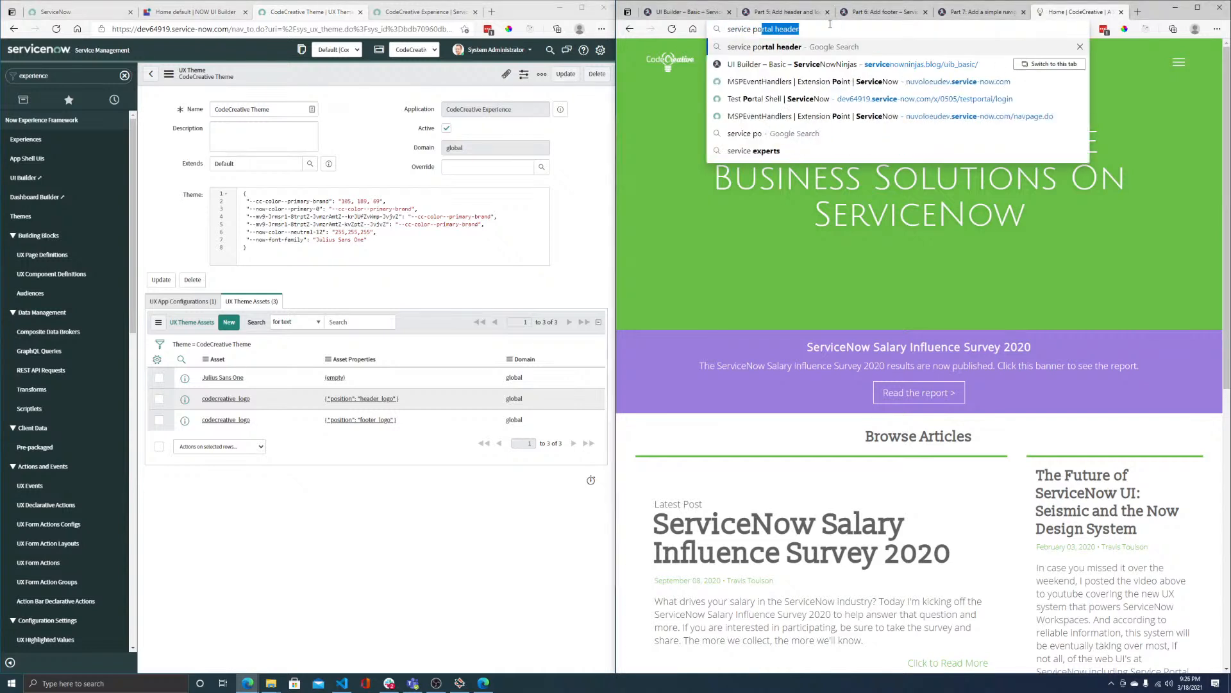
pyautogui.write('rtal io fonts')
pyautogui.press('Return')
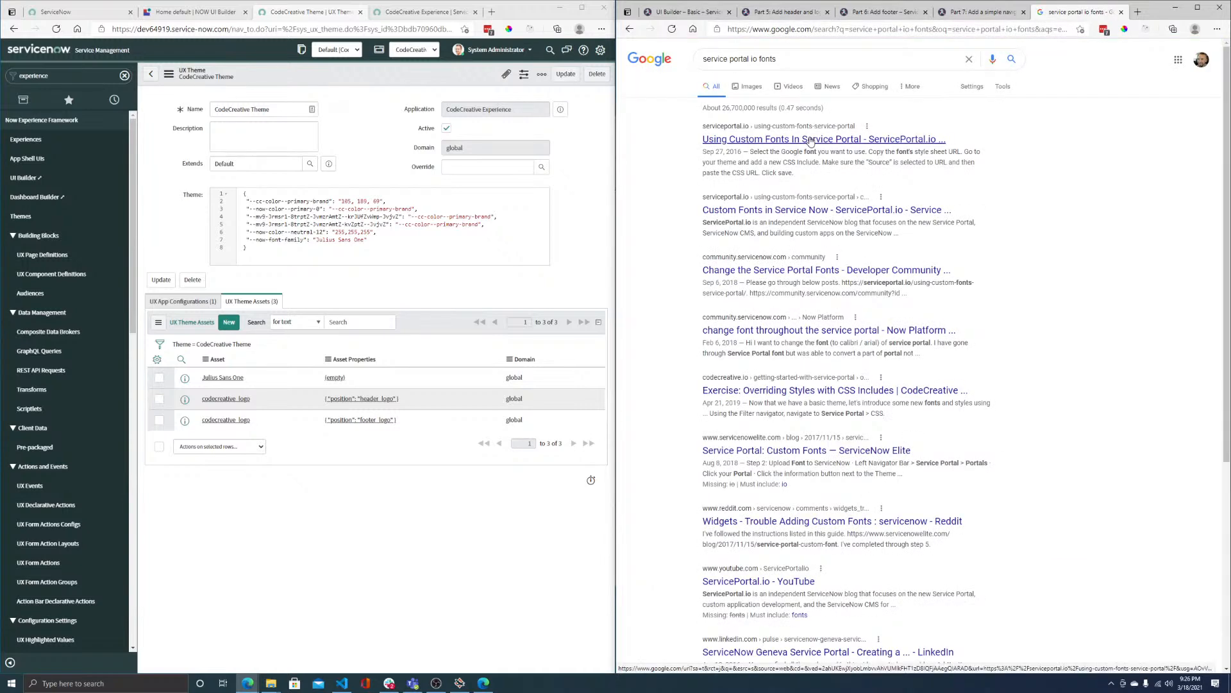
pyautogui.click(811, 142)
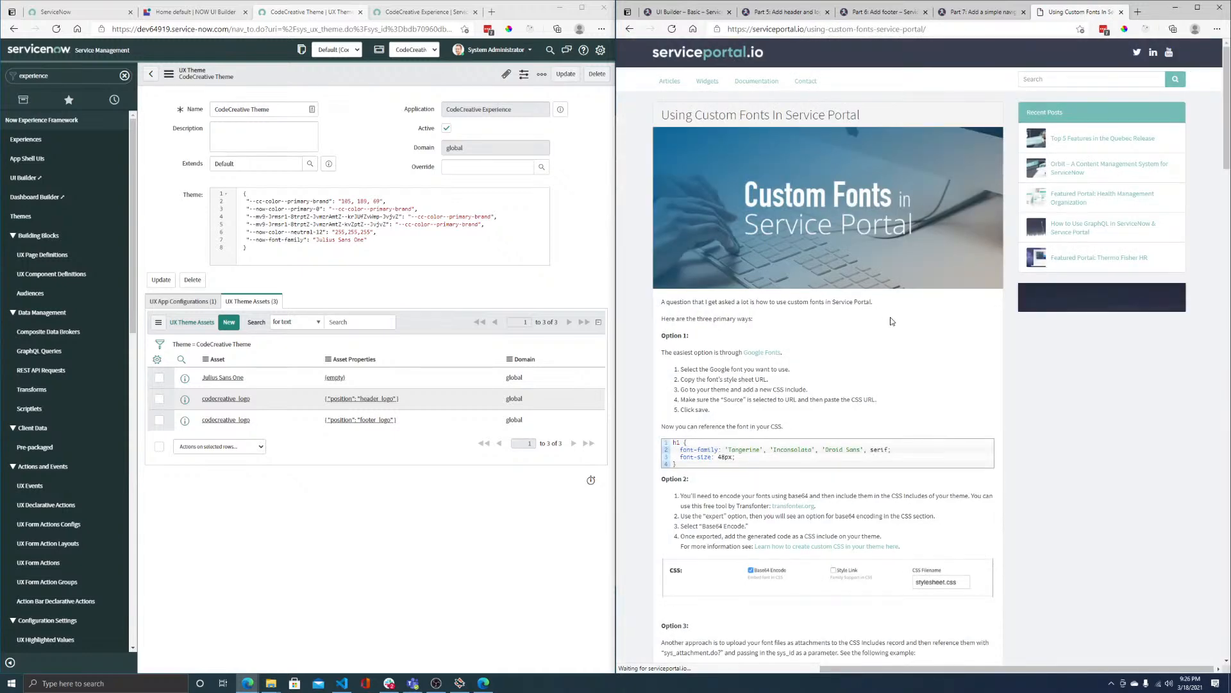
pyautogui.scroll(-5, 686, 349)
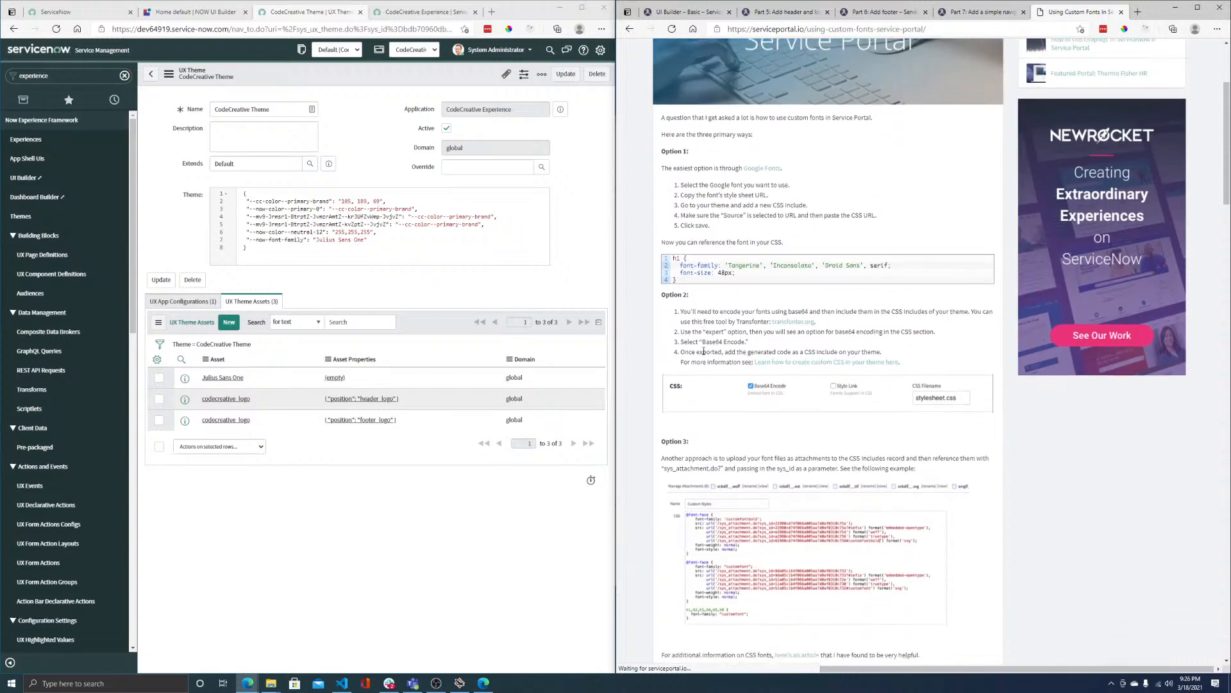
pyautogui.scroll(2, 723, 364)
pyautogui.scroll(-2, 723, 364)
pyautogui.click(577, 247)
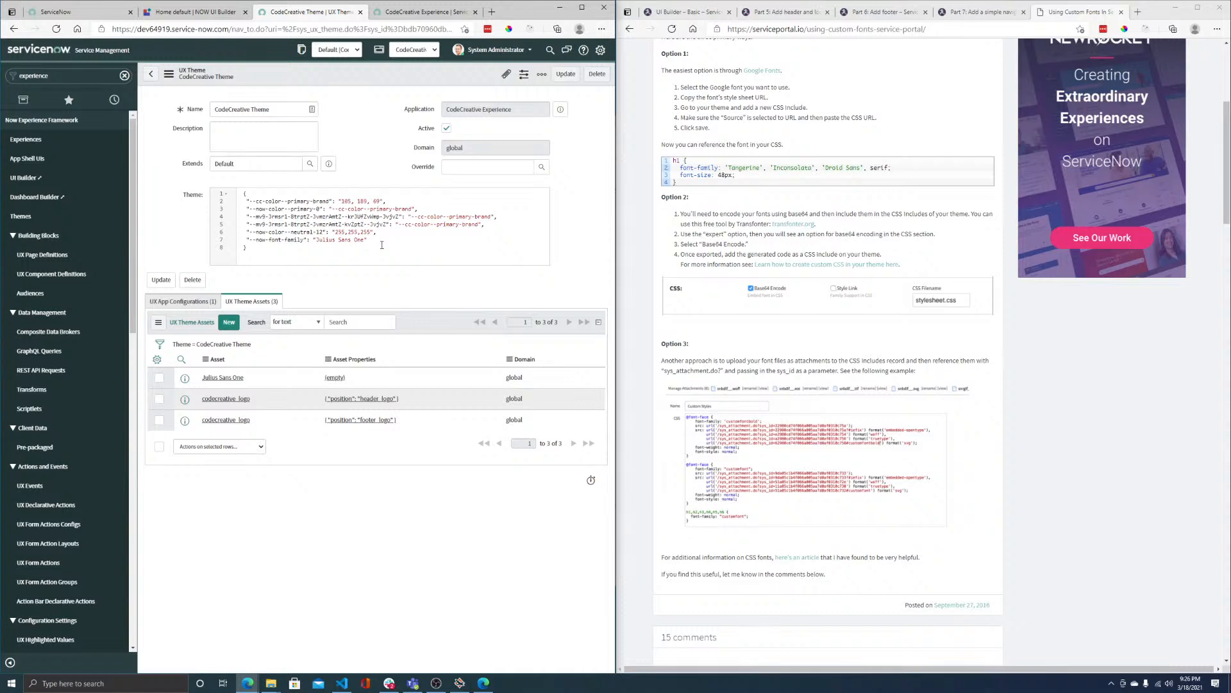
# - Close the CodeCreative Theme record and return to the Home default page in UI Builder
pyautogui.click(408, 19)
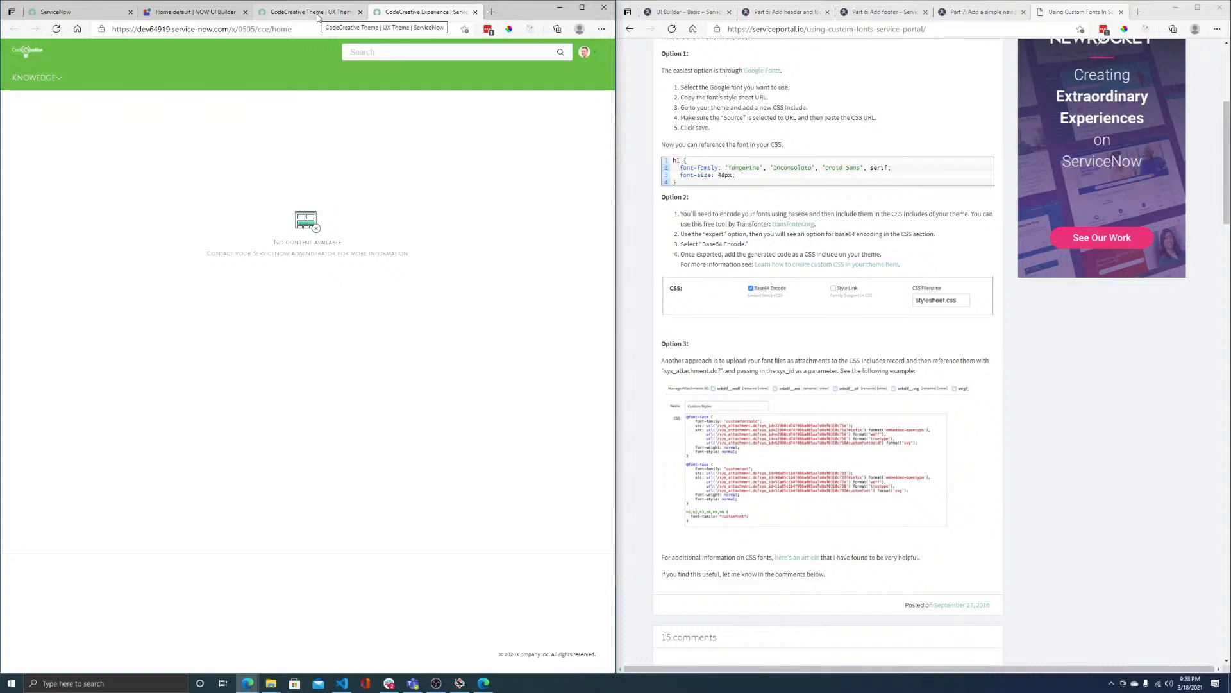
pyautogui.click(317, 17)
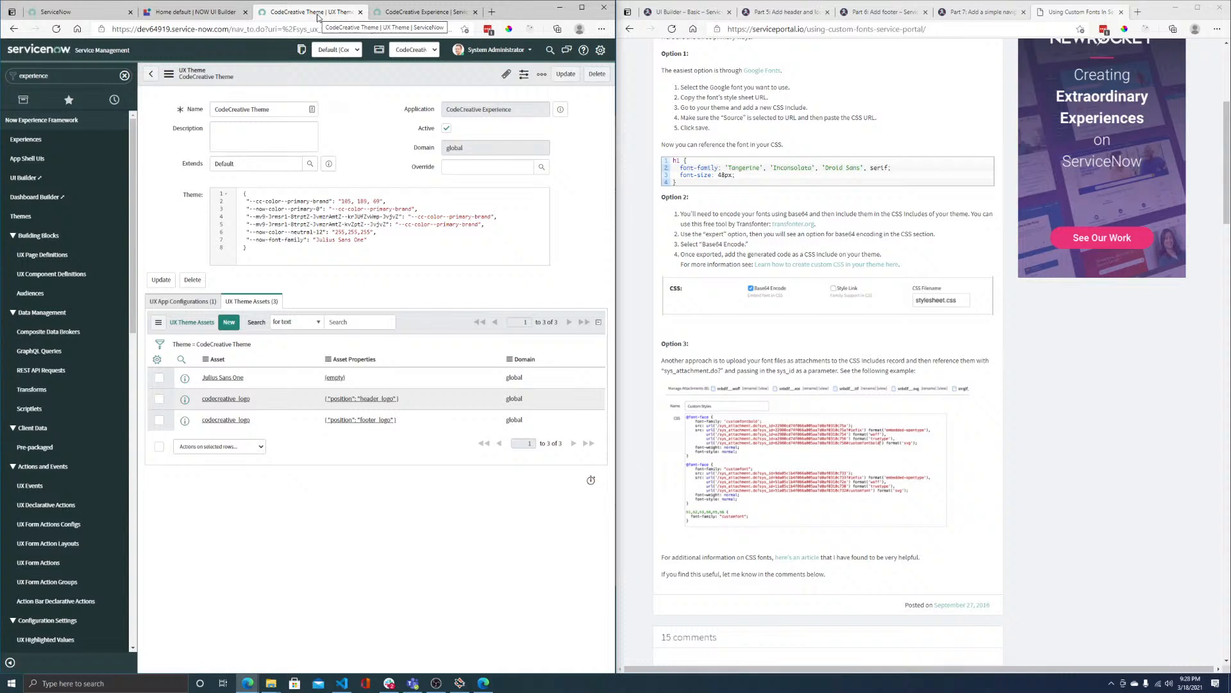
pyautogui.click(361, 11)
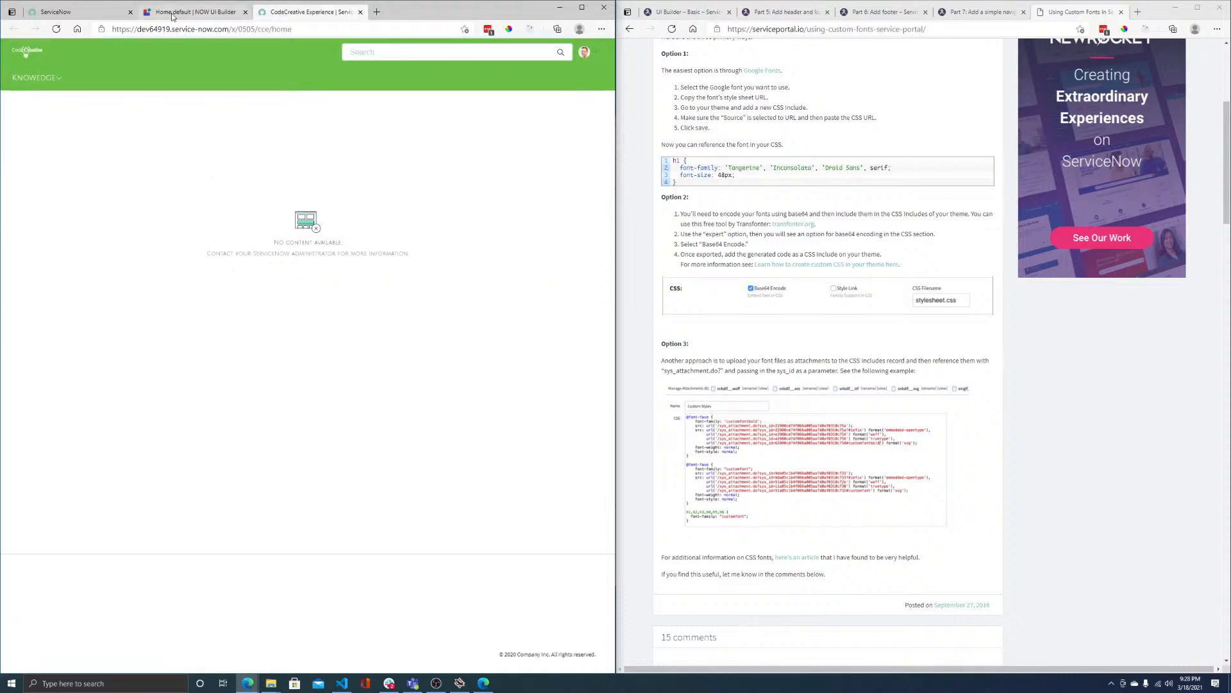
pyautogui.click(193, 12)
pyautogui.click(596, 60)
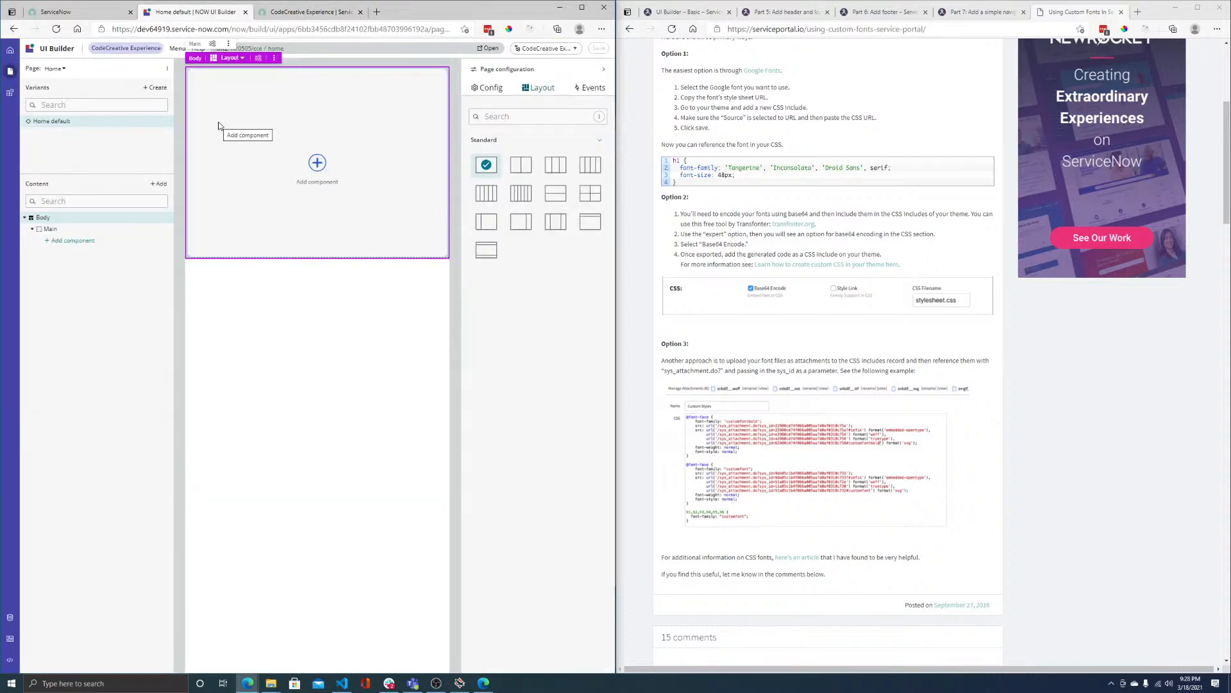
# - Check the portal's header and Knowledge menu in a narrow browser window, and widen the window again
pyautogui.click(310, 12)
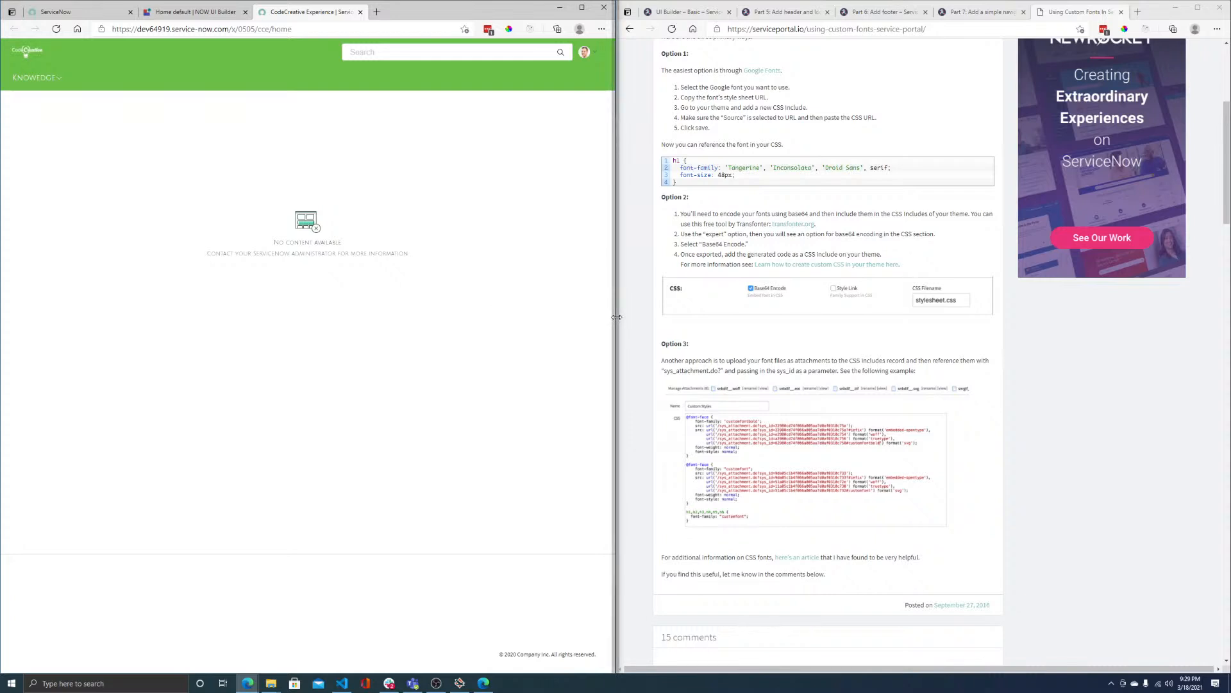
pyautogui.moveTo(617, 317); pyautogui.dragTo(616, 317)
pyautogui.moveTo(616, 317); pyautogui.dragTo(67, 334)
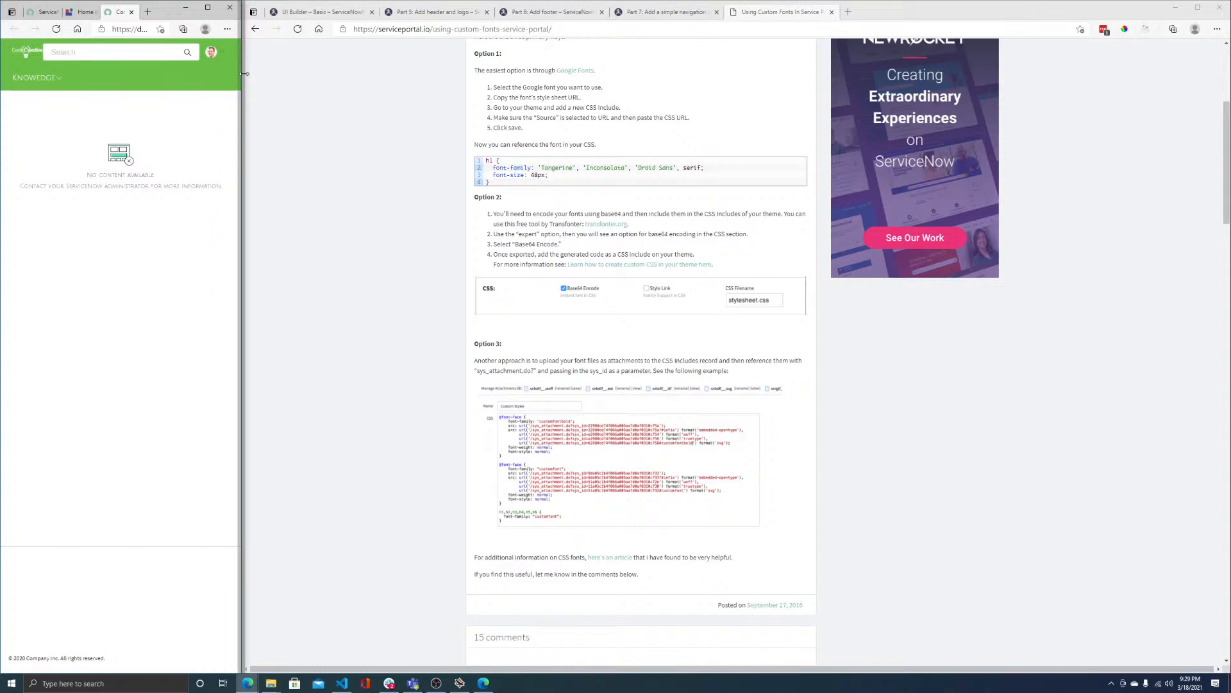
pyautogui.click(55, 78)
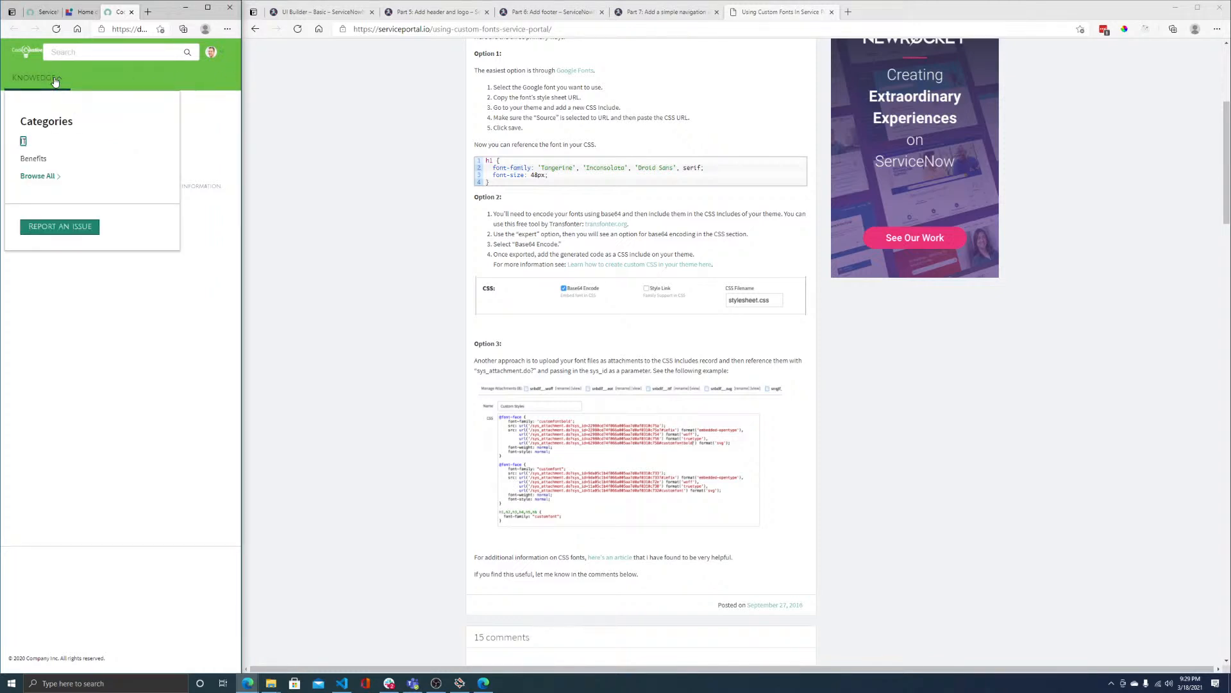
pyautogui.click(120, 75)
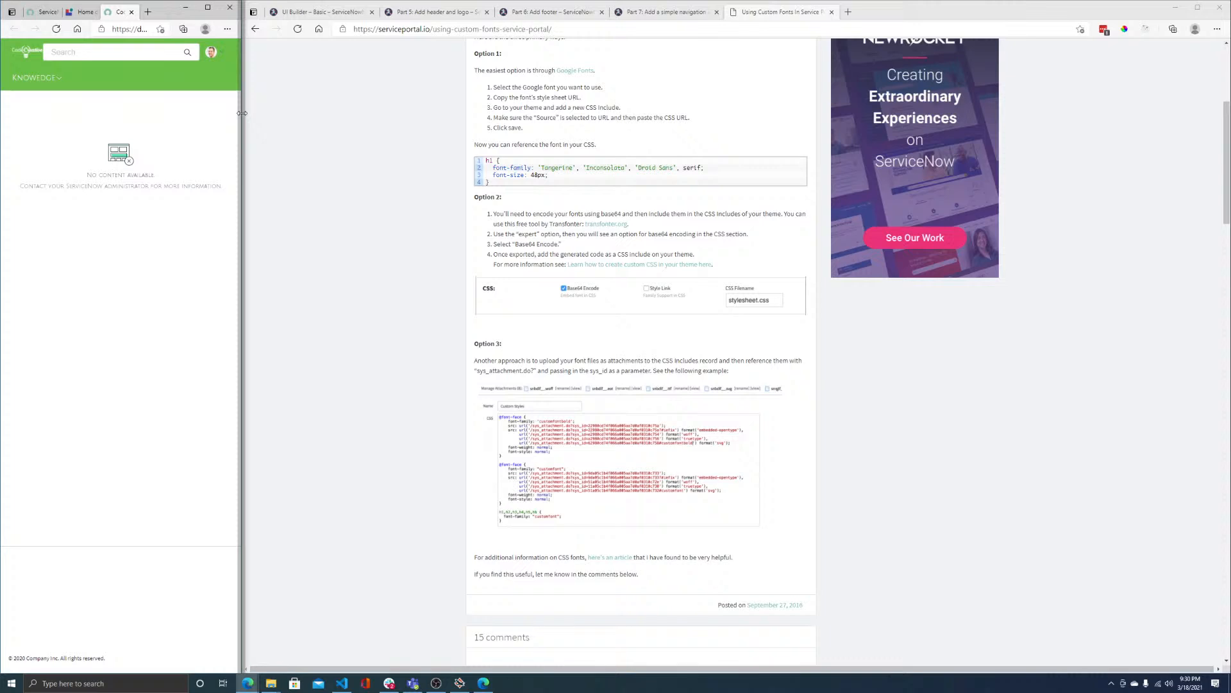
pyautogui.moveTo(241, 113); pyautogui.dragTo(596, 155)
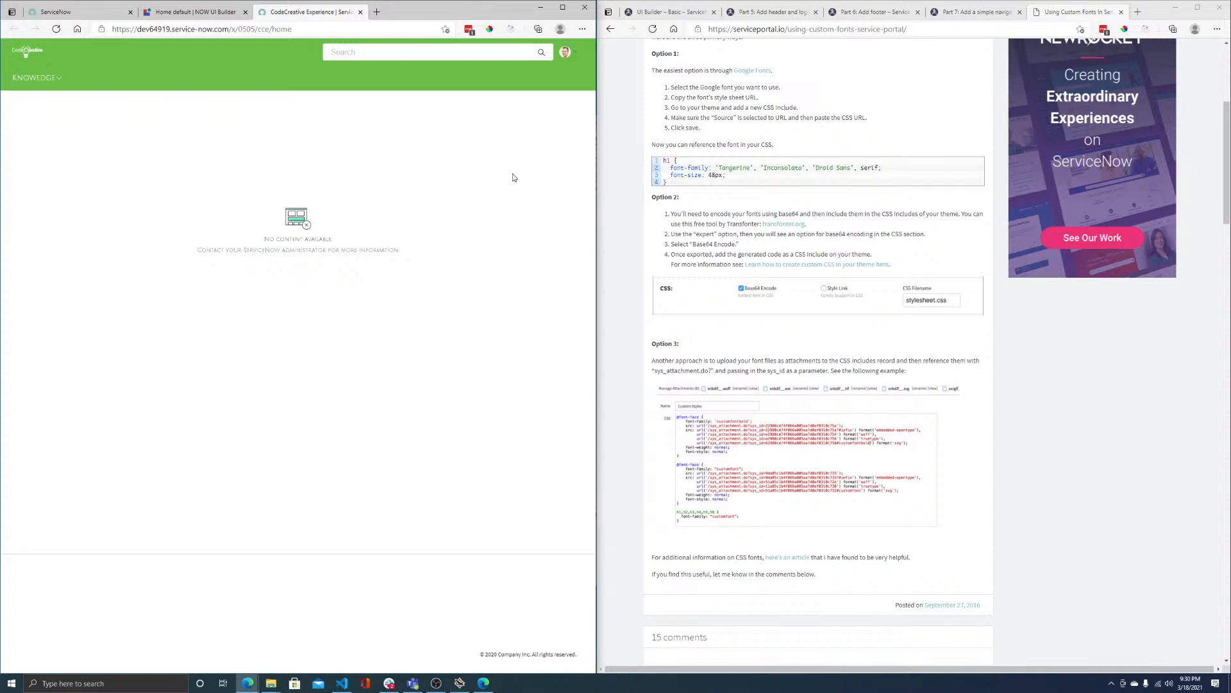
# - Minimize the article window, close DevTools, and place the portal in its own window beside UI Builder
pyautogui.click(204, 11)
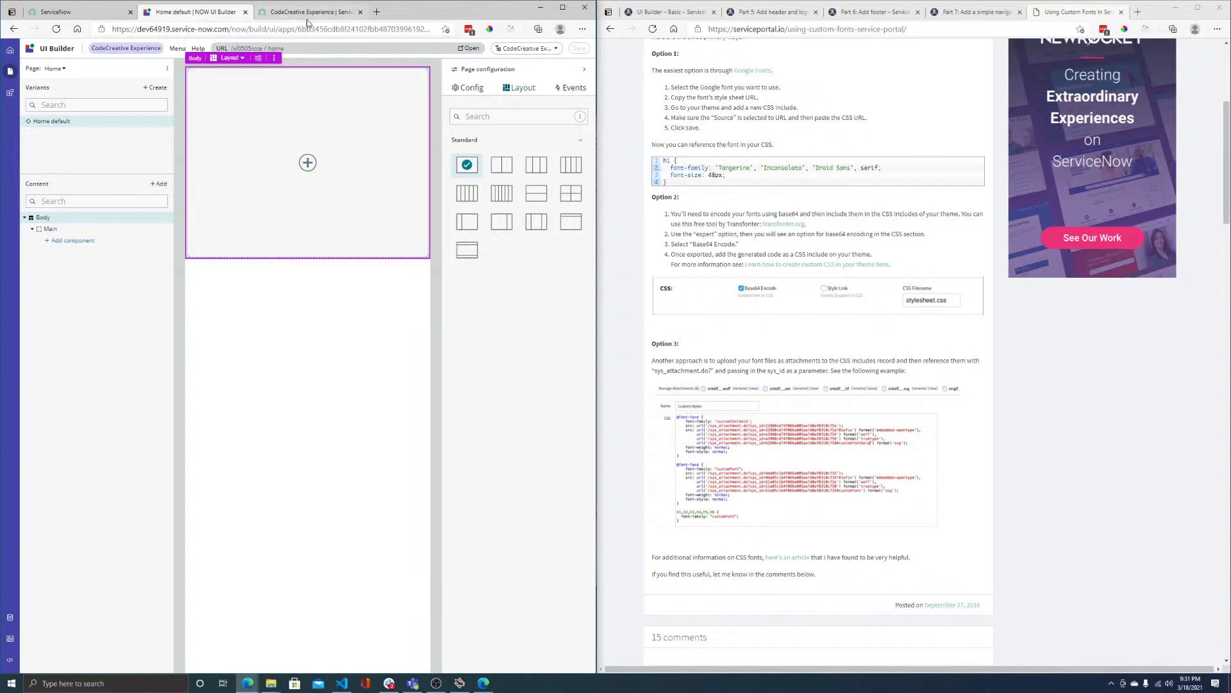
pyautogui.click(337, 12)
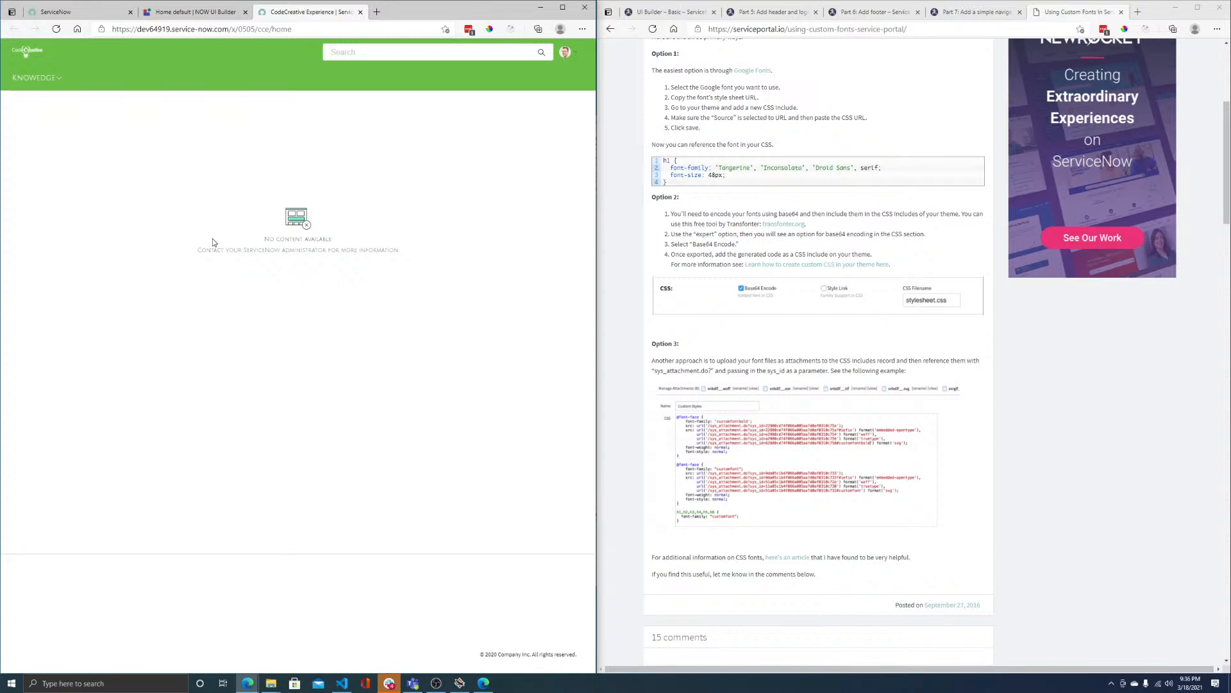
pyautogui.click(205, 12)
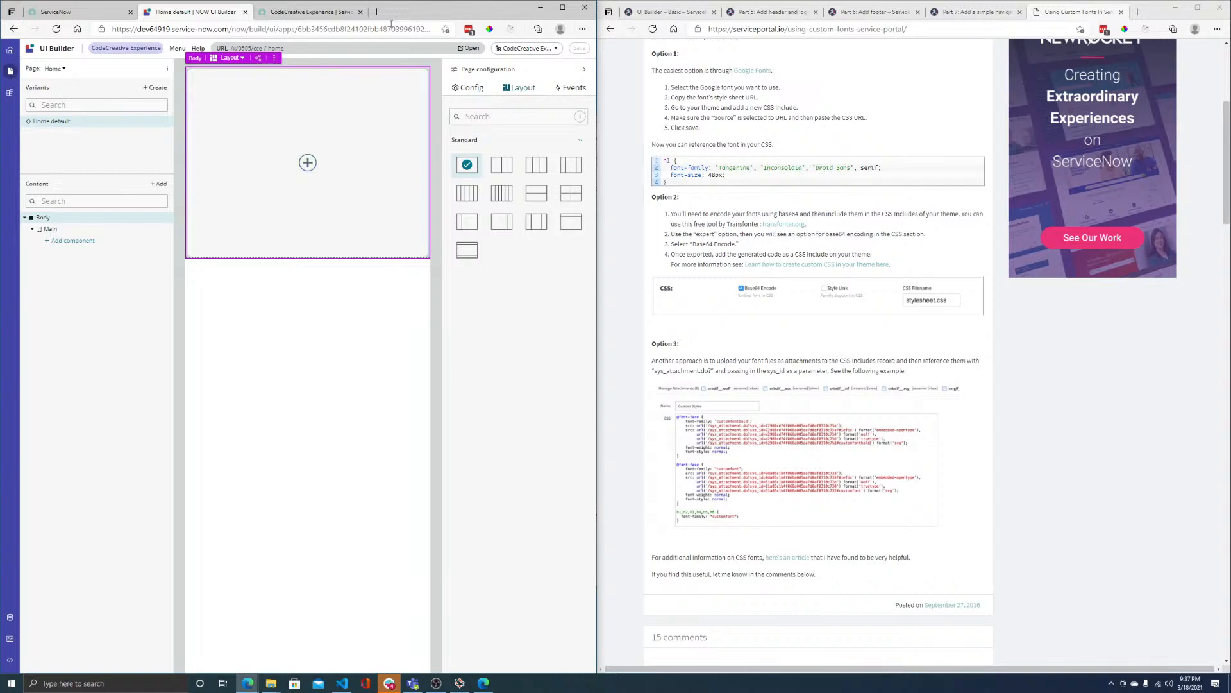
pyautogui.click(1174, 7)
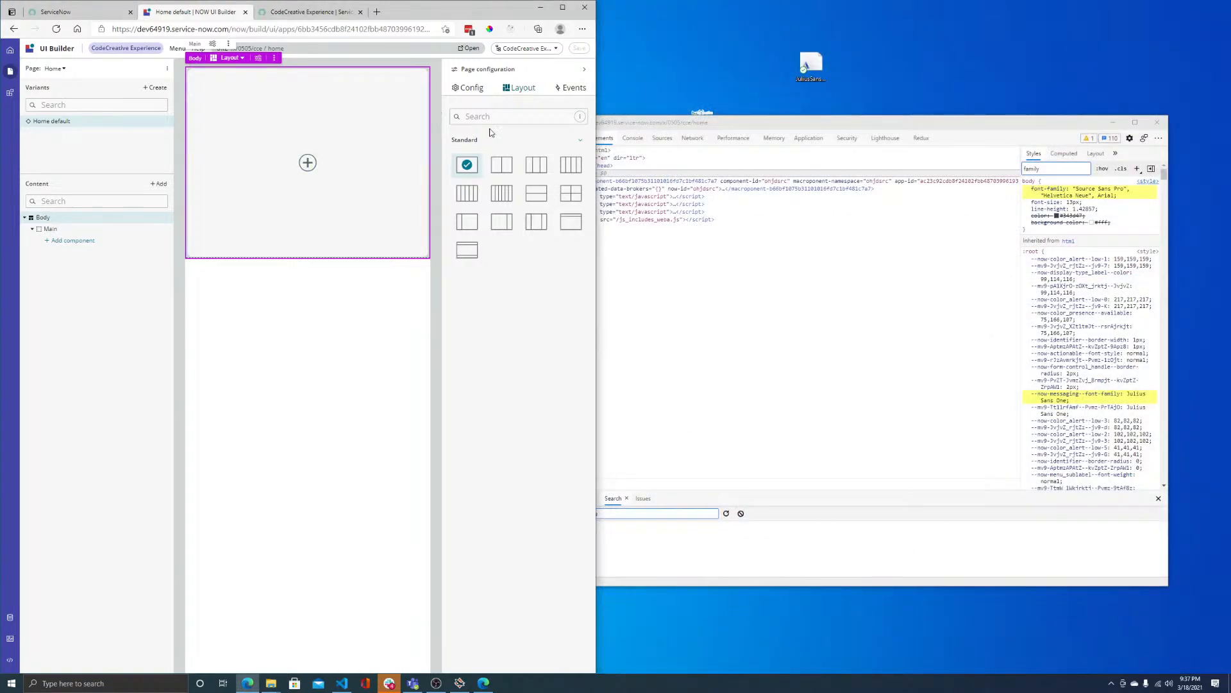
pyautogui.click(1154, 126)
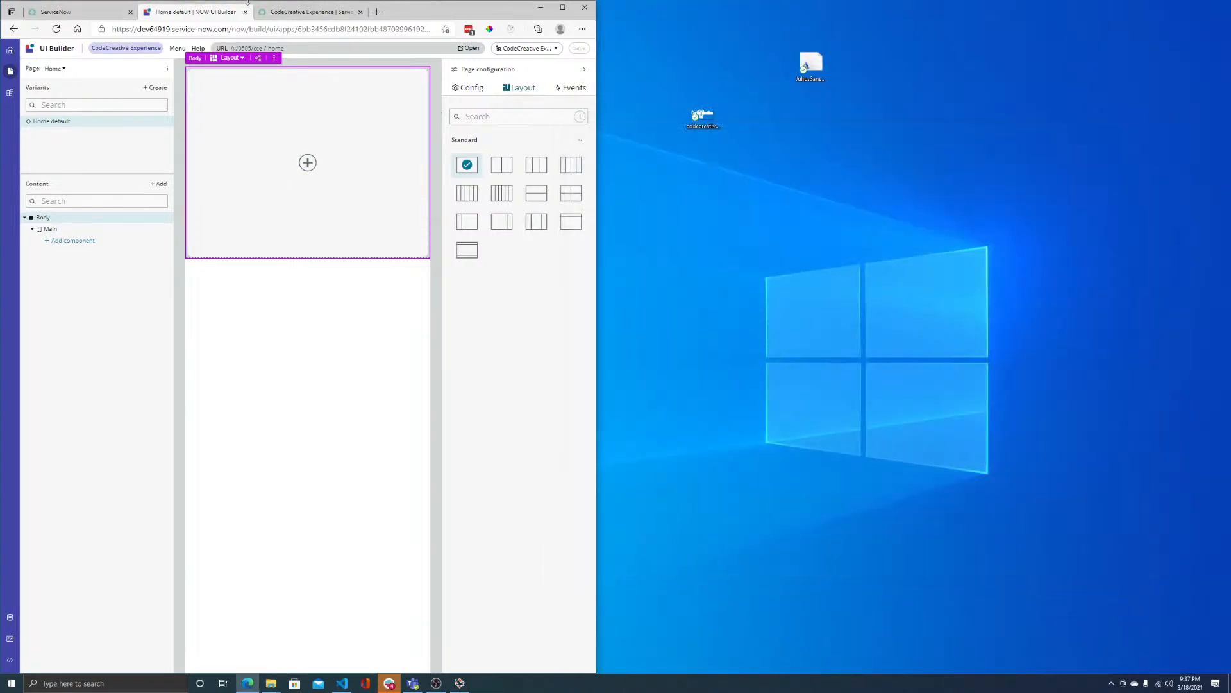
pyautogui.click(303, 13)
pyautogui.moveTo(303, 14); pyautogui.dragTo(1229, 129)
pyautogui.moveTo(599, 205); pyautogui.dragTo(636, 205)
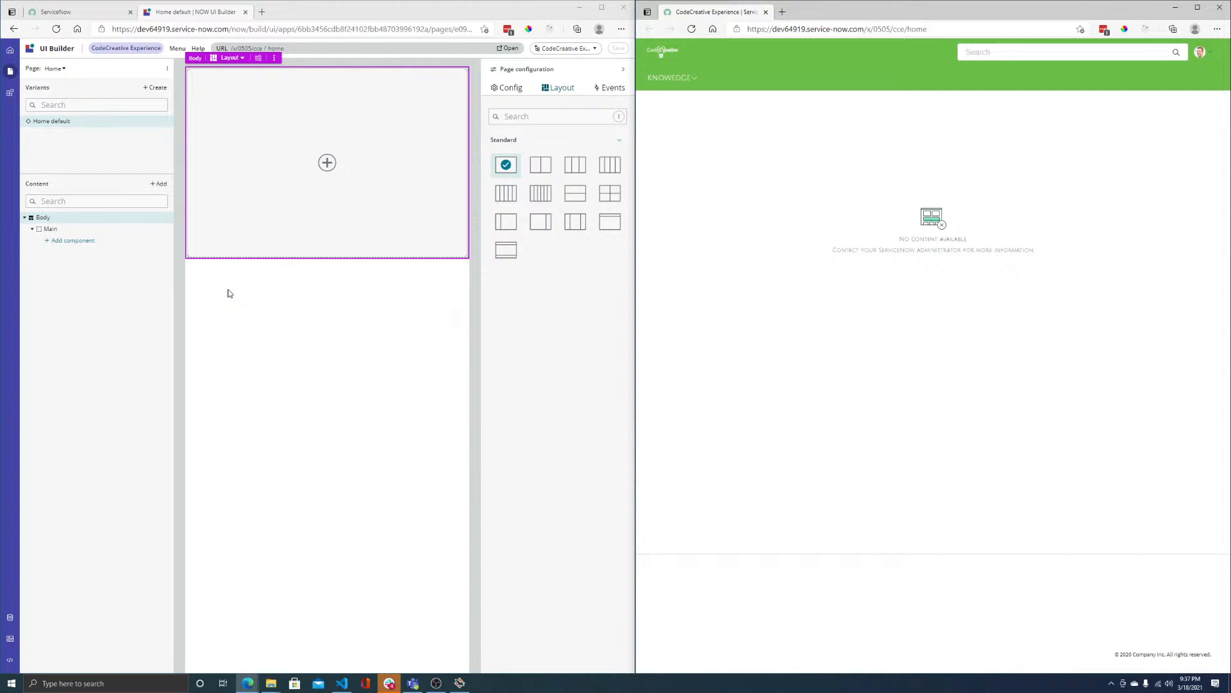
# - Add a Button component to the Main section of the Home default page
pyautogui.click(71, 240)
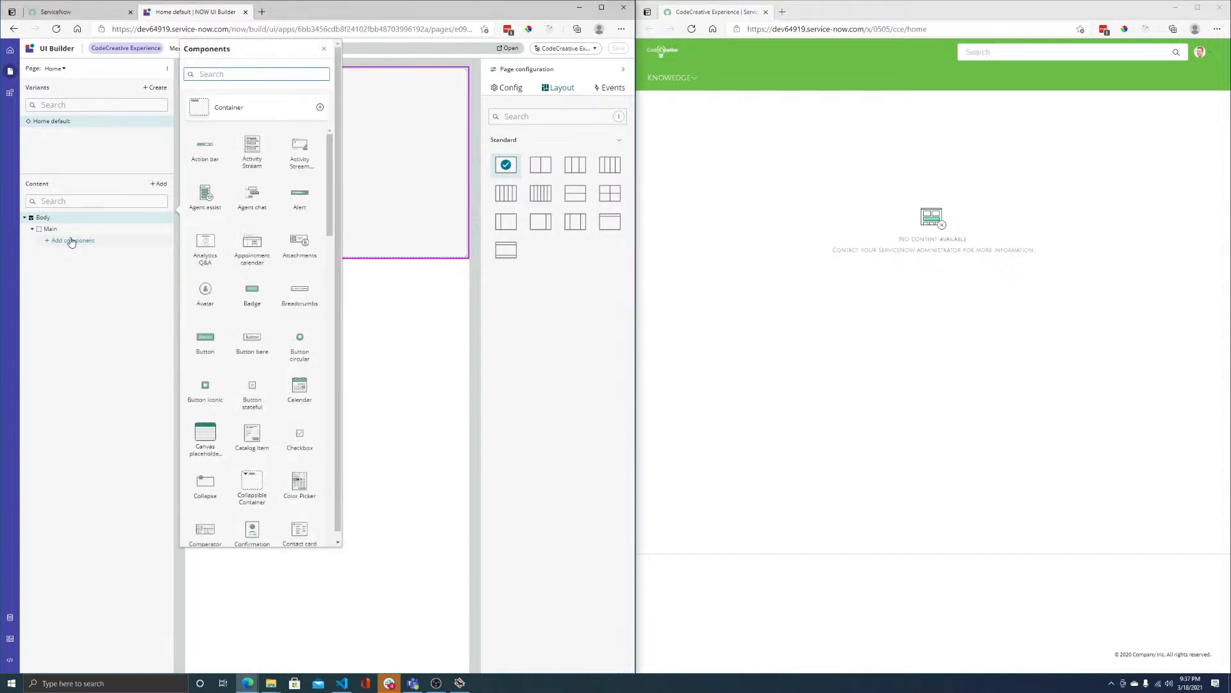
pyautogui.click(205, 341)
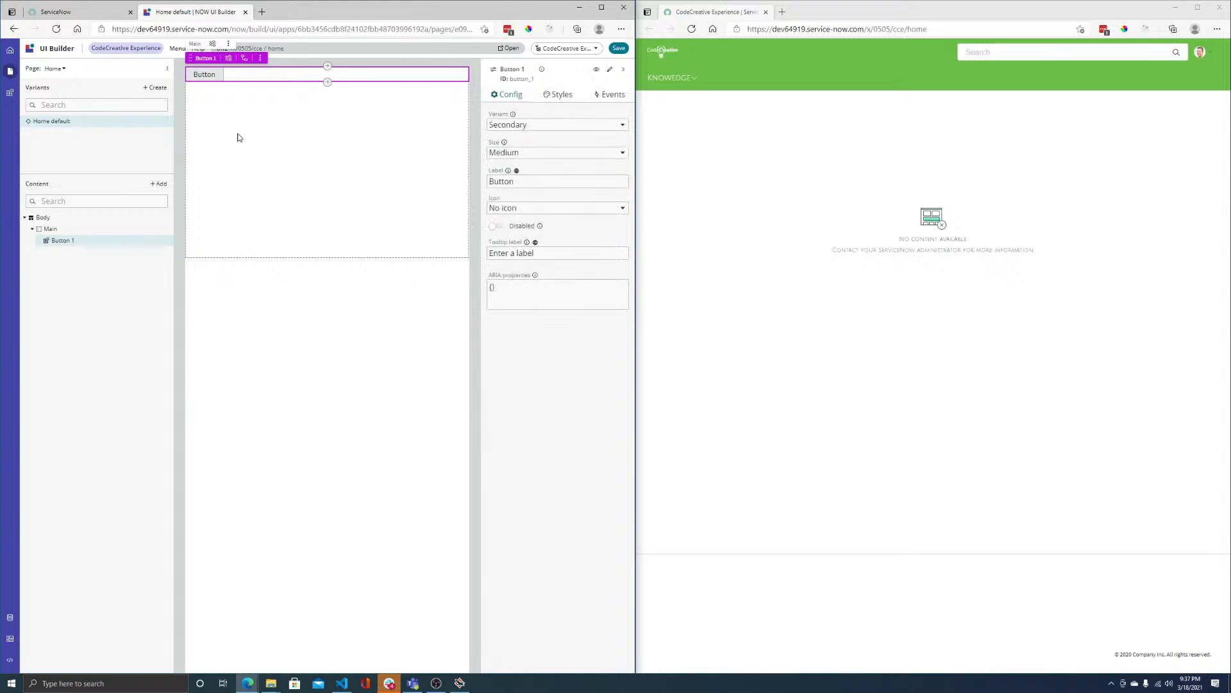
pyautogui.click(165, 230)
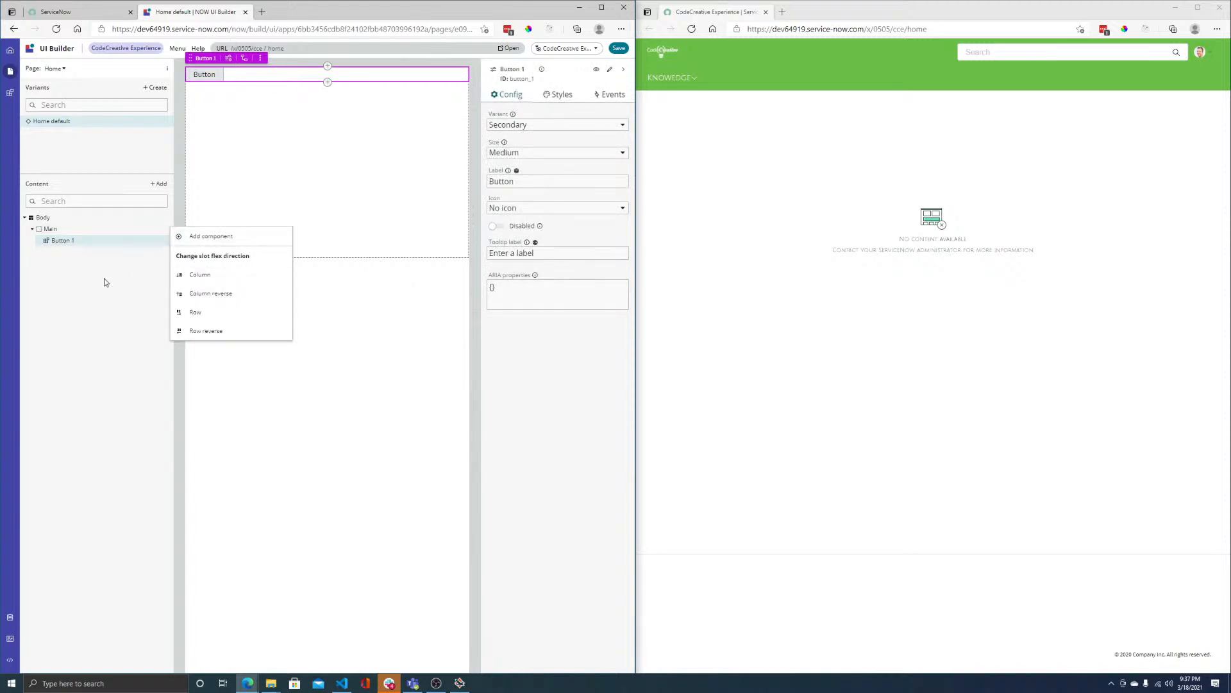
pyautogui.click(106, 282)
# - Search the components for "text" and add a Stylized text component after the button
pyautogui.click(167, 242)
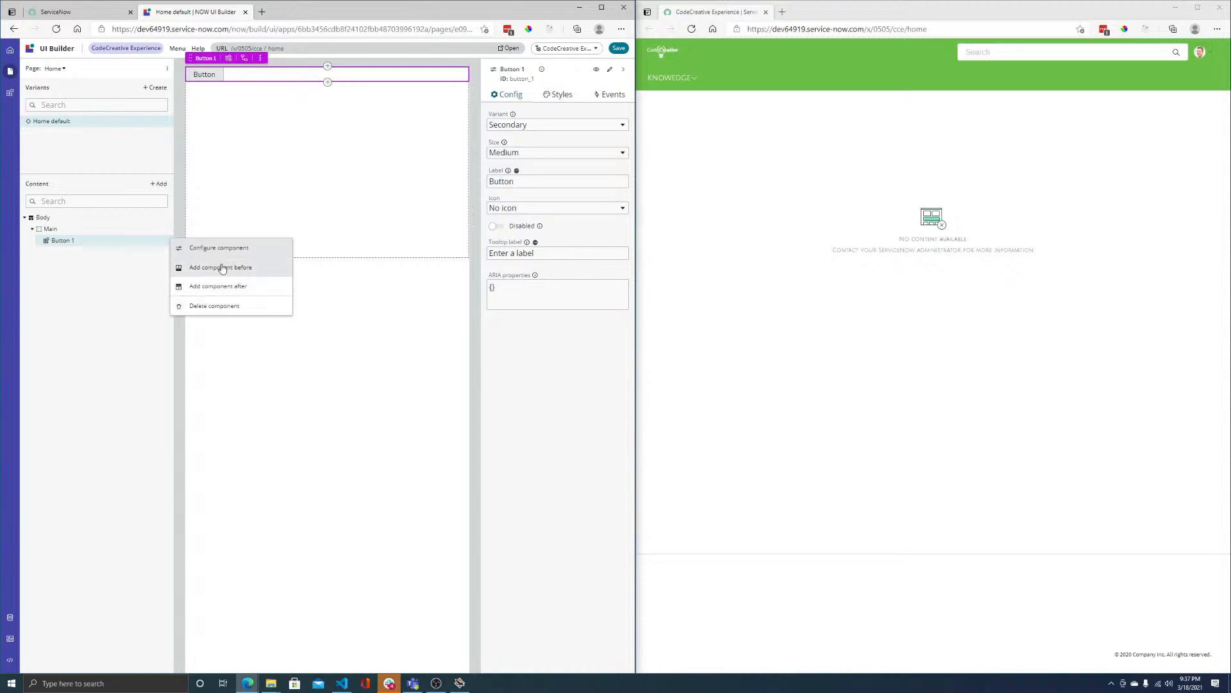
pyautogui.click(239, 291)
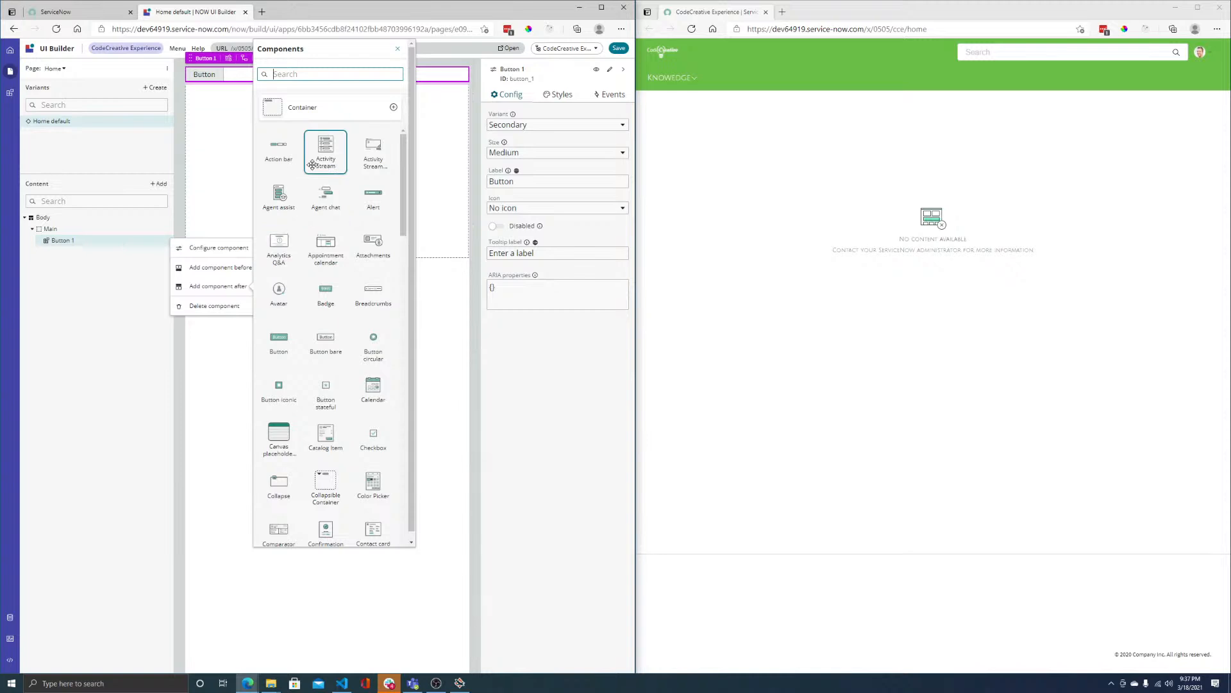
pyautogui.write('text')
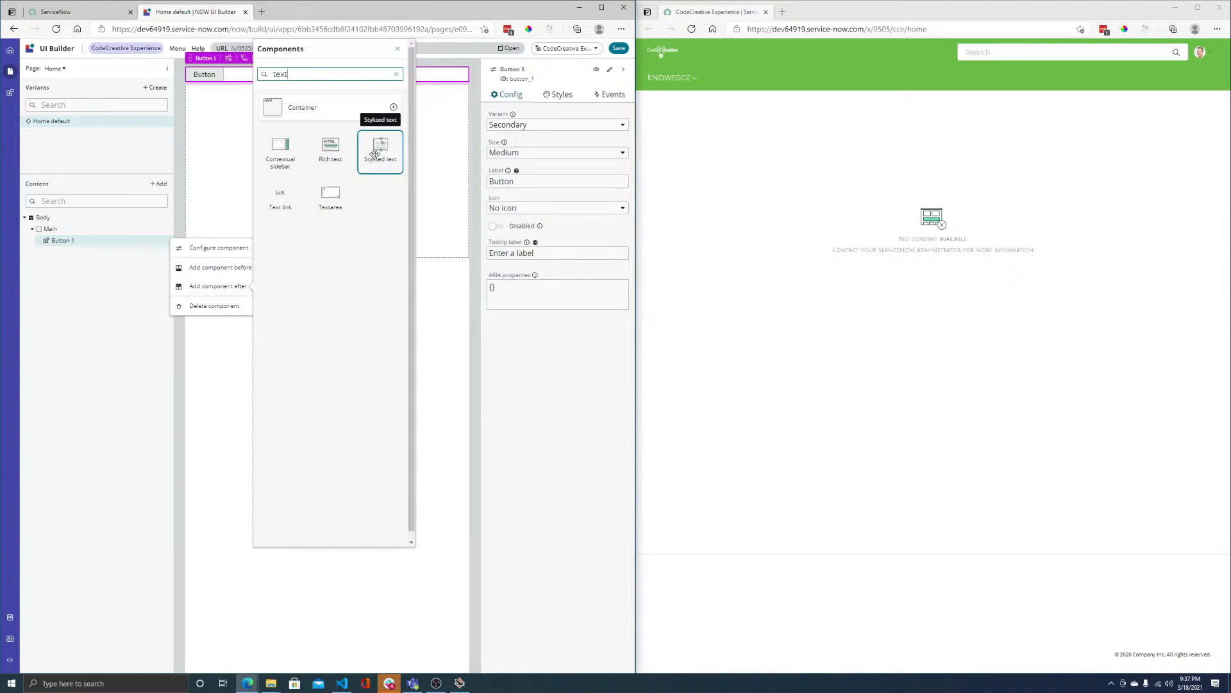
pyautogui.click(376, 152)
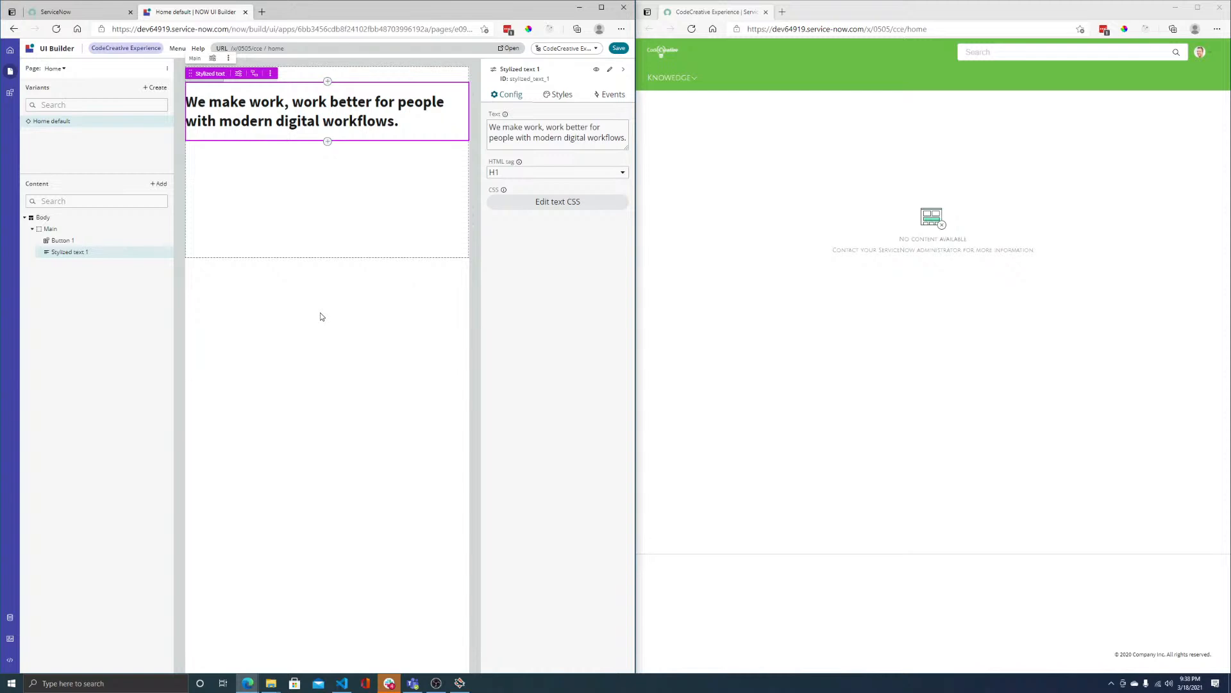
# - Try "Submit" and "Order" in turn as the button's label
pyautogui.click(289, 75)
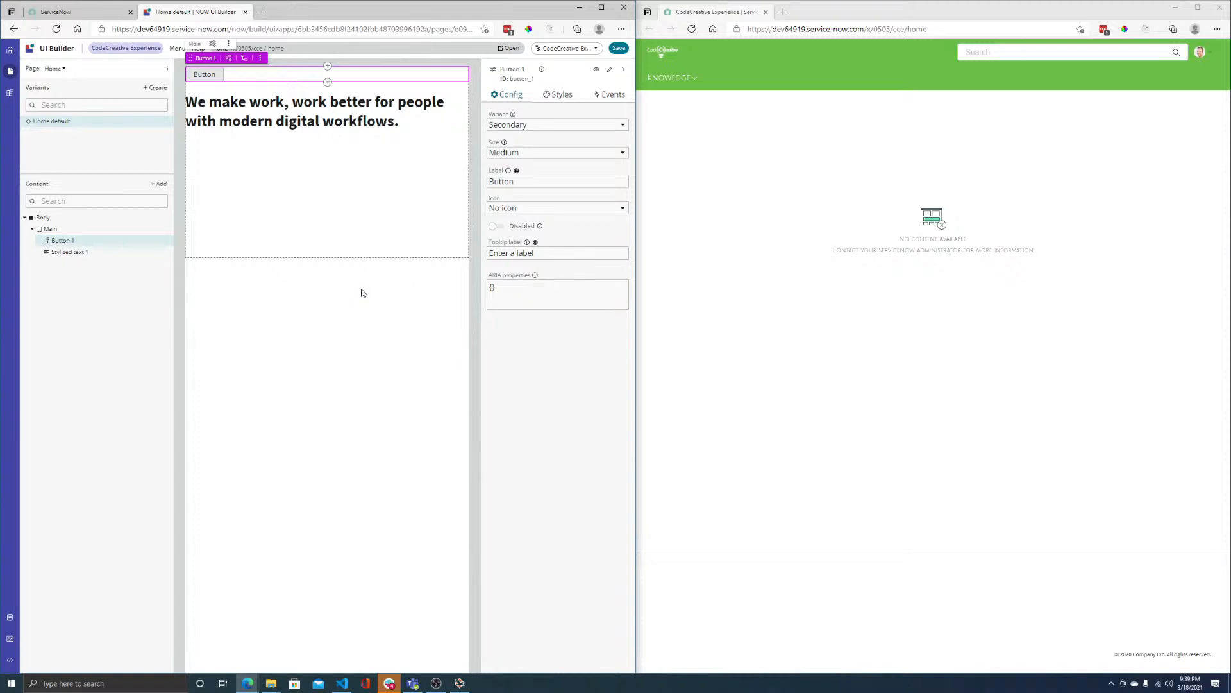
pyautogui.doubleClick(510, 182)
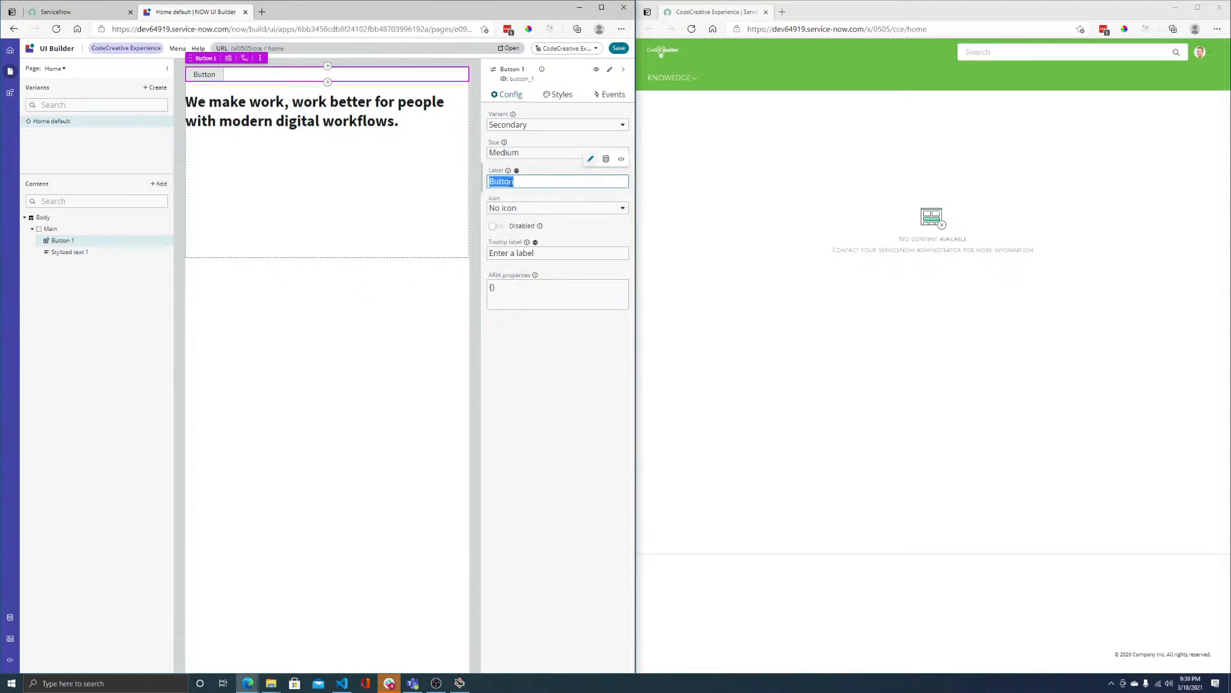
pyautogui.write('Submit')
pyautogui.click(532, 411)
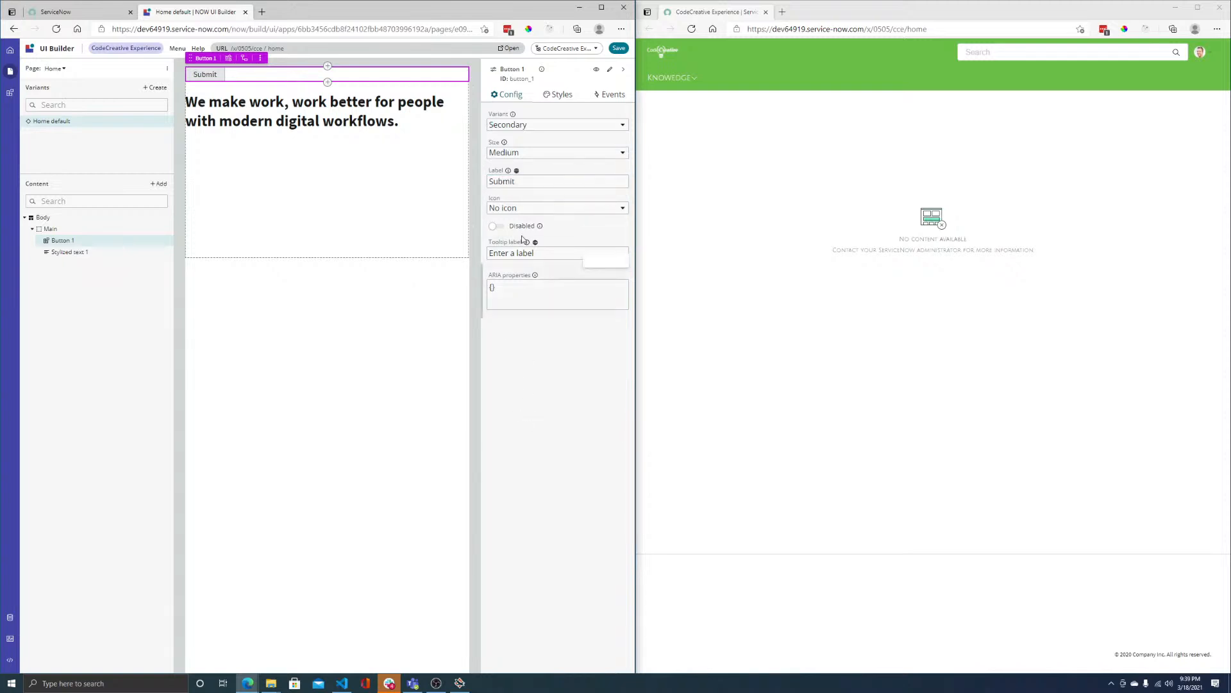
pyautogui.doubleClick(523, 182)
pyautogui.write('Order')
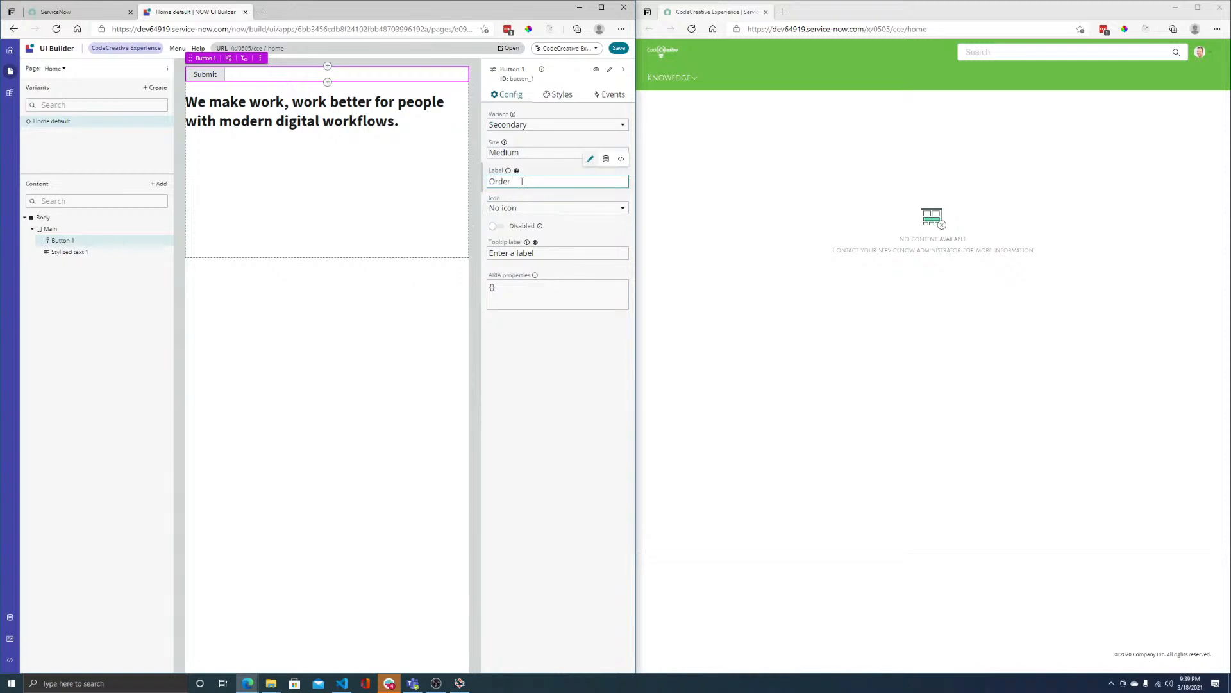
pyautogui.click(503, 398)
# - Set the button's label to "Next!"
pyautogui.doubleClick(515, 178)
pyautogui.write('Next')
pyautogui.click(557, 396)
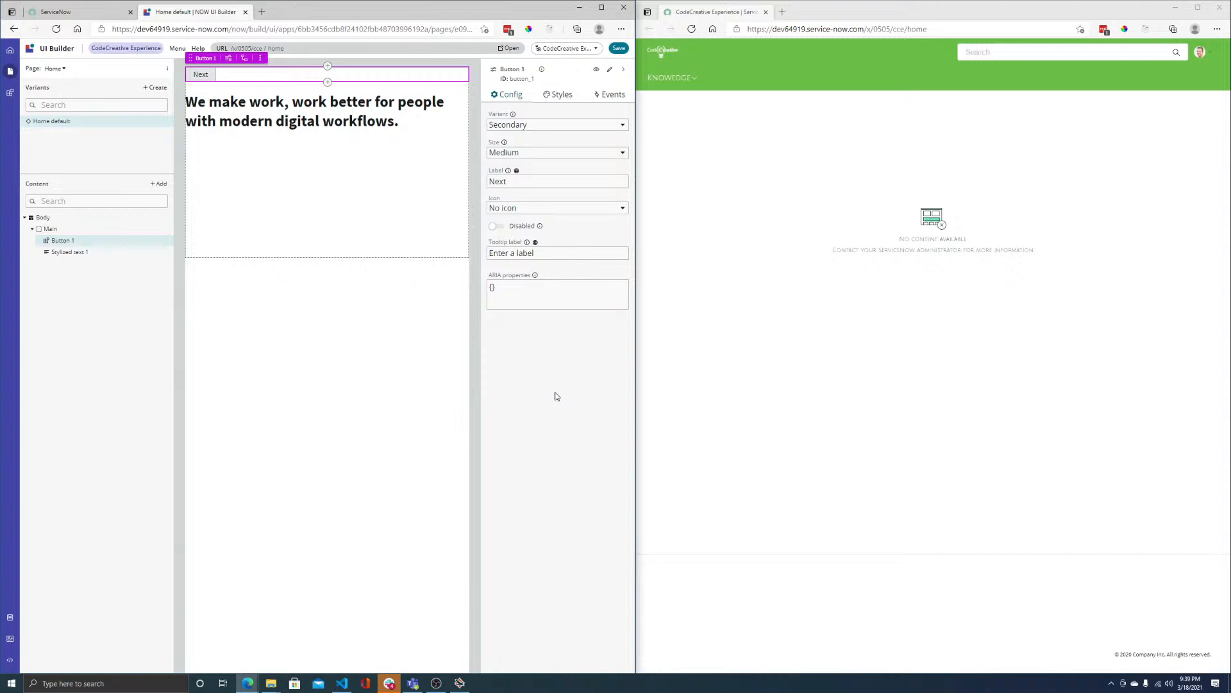
pyautogui.click(355, 117)
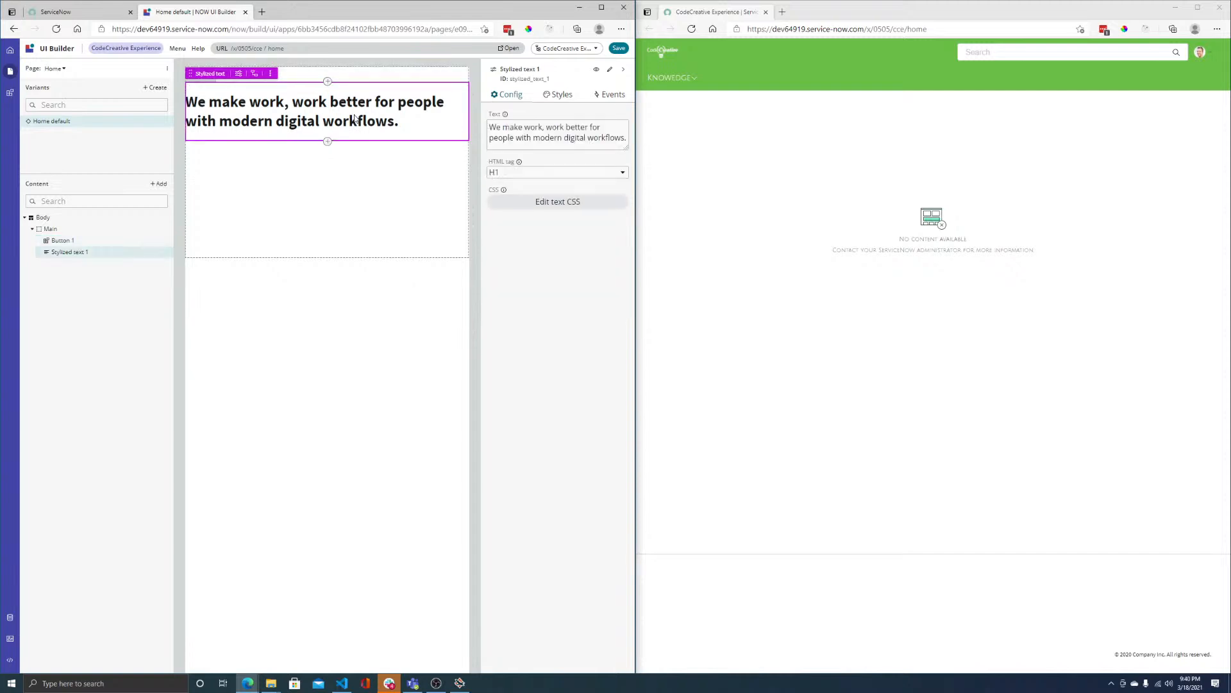
pyautogui.doubleClick(524, 137)
pyautogui.click(301, 79)
pyautogui.click(511, 182)
pyautogui.write('!')
pyautogui.click(530, 329)
# - Replace the stylized text's placeholder sentence with "Hello UI Builder"
pyautogui.click(282, 121)
pyautogui.doubleClick(528, 128)
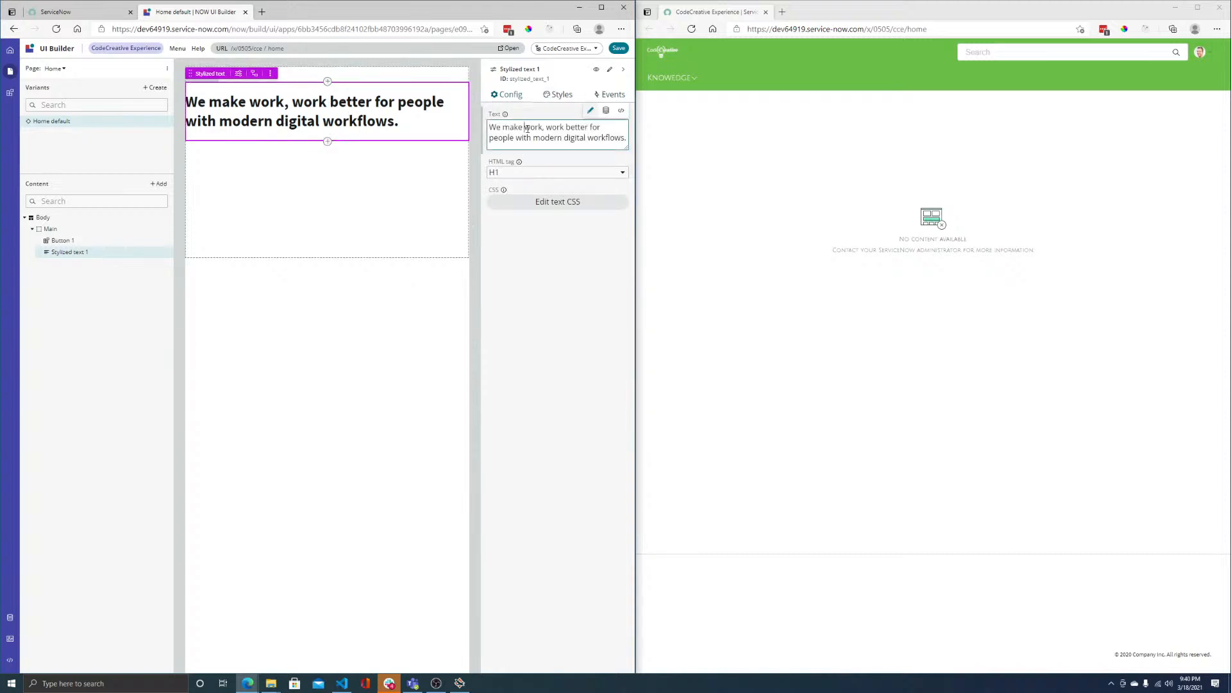
pyautogui.hotkey('ctrl', 'a')
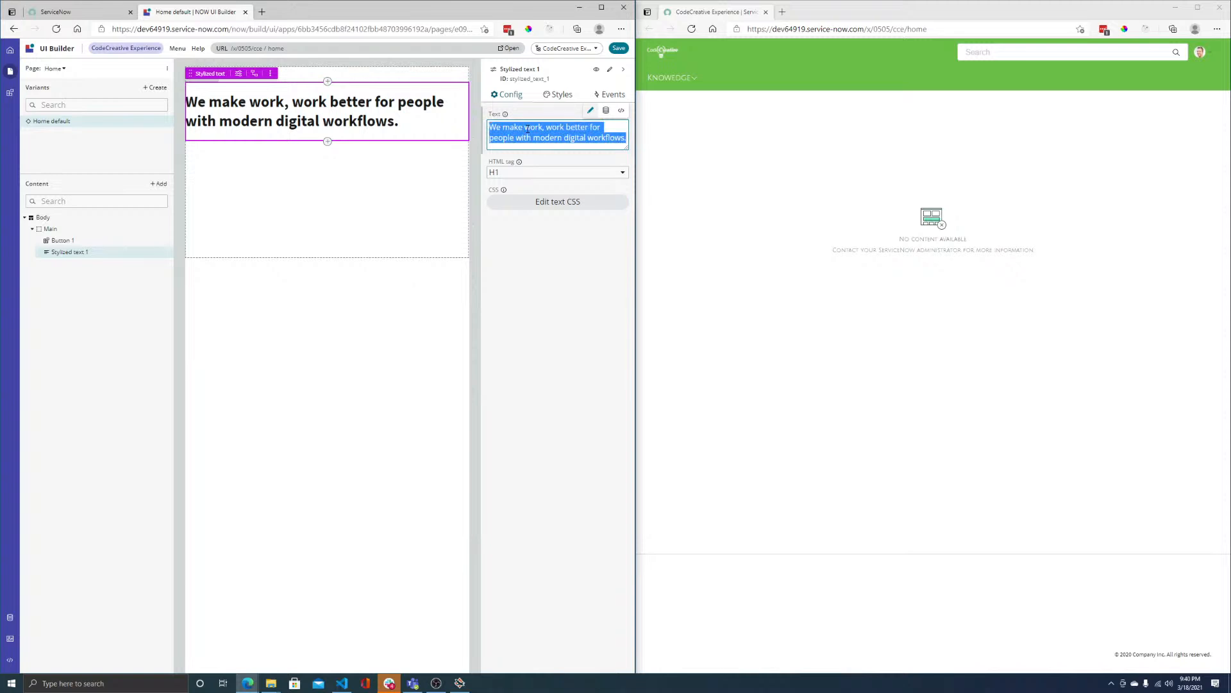
pyautogui.press('BackSpace')
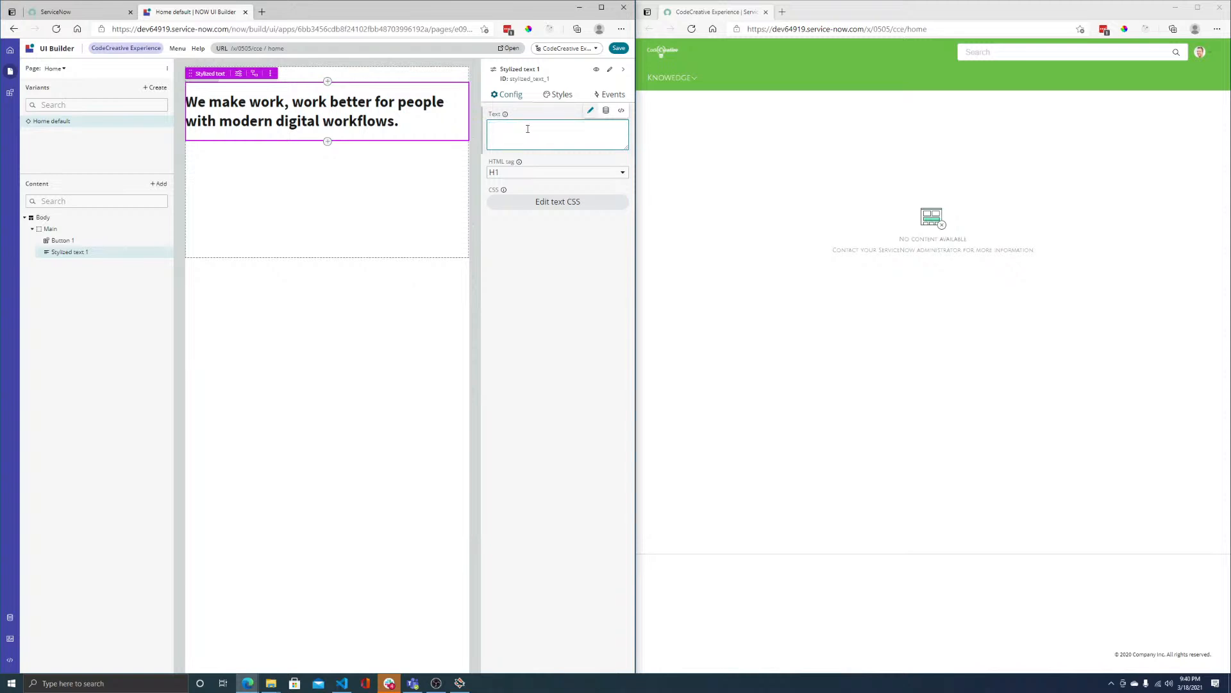
pyautogui.write('Hello UI Builder')
pyautogui.click(574, 278)
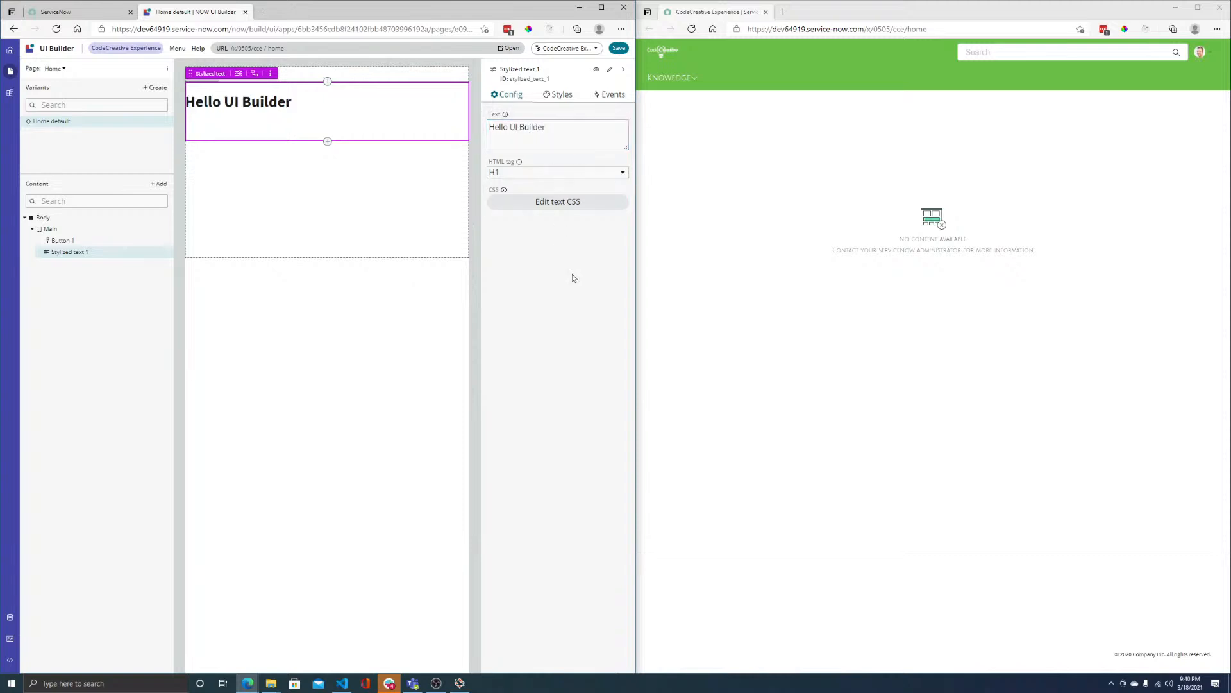
# - Add a String client state parameter named messageText with the initial value "Hello UI Builder", and inspect its JSON preview
pyautogui.click(298, 75)
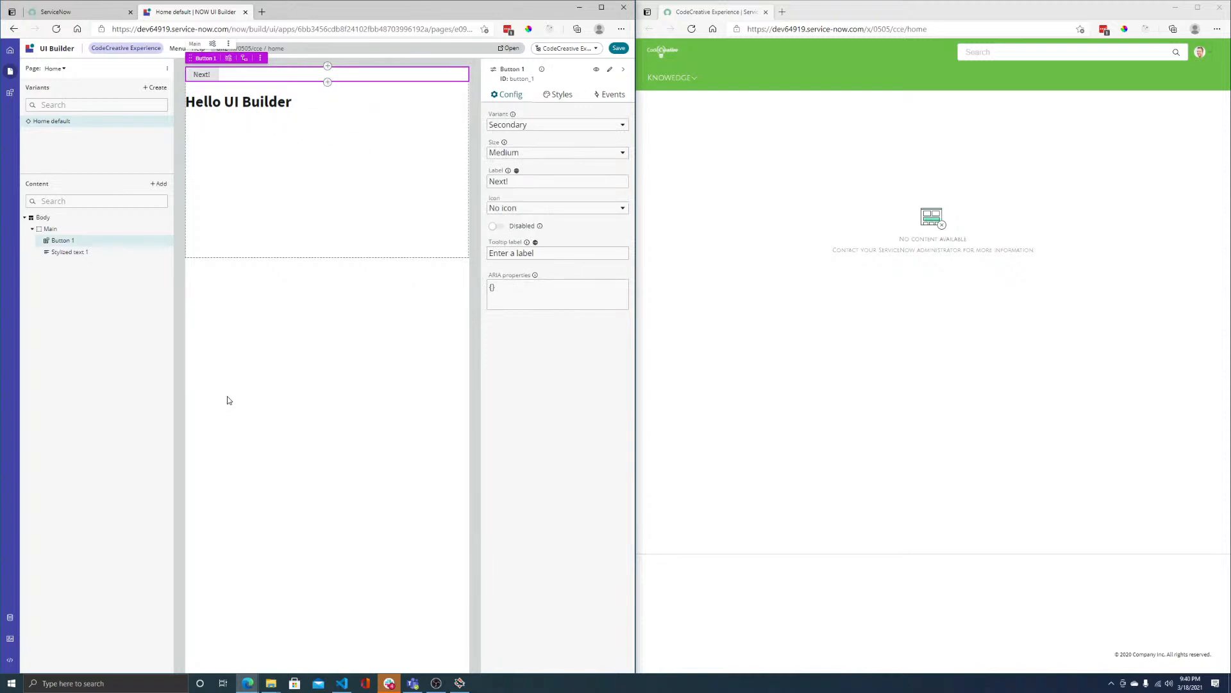
pyautogui.click(10, 642)
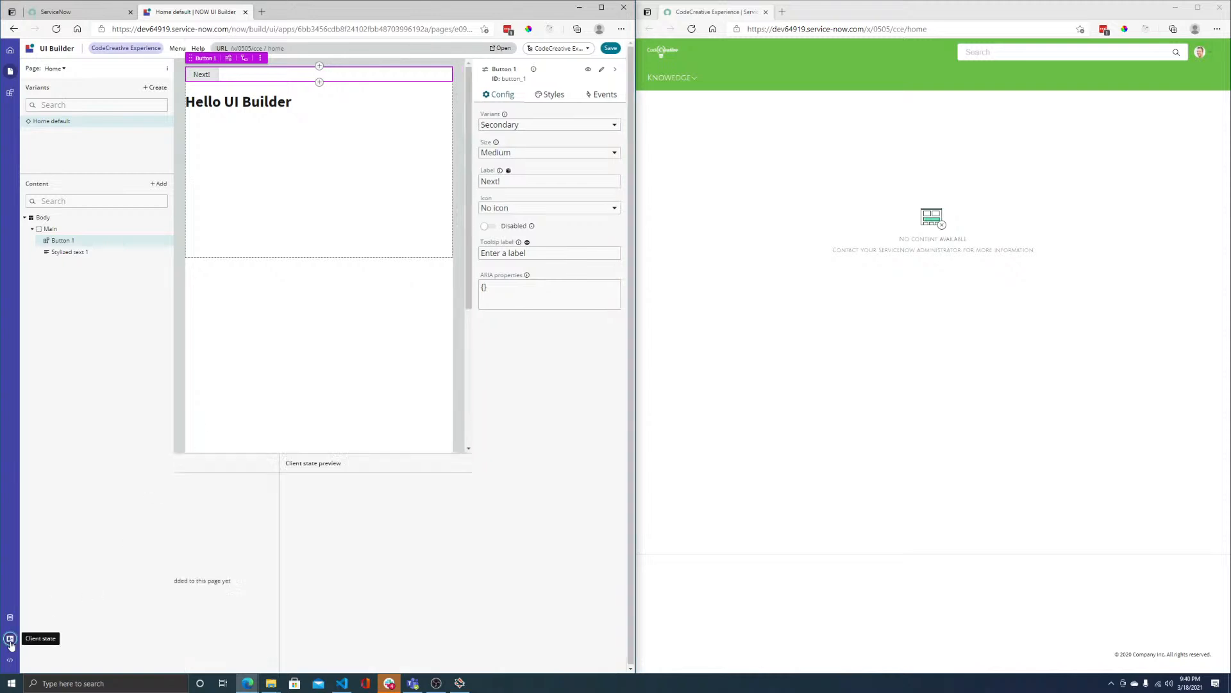
pyautogui.click(10, 639)
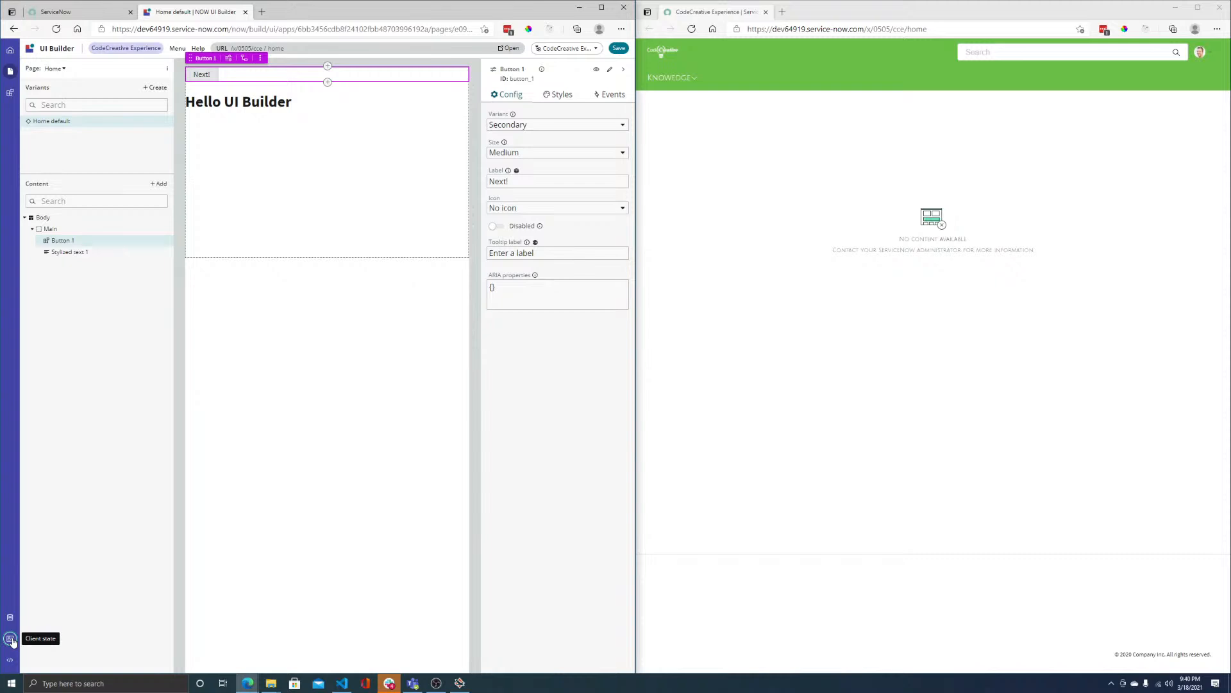
pyautogui.click(10, 638)
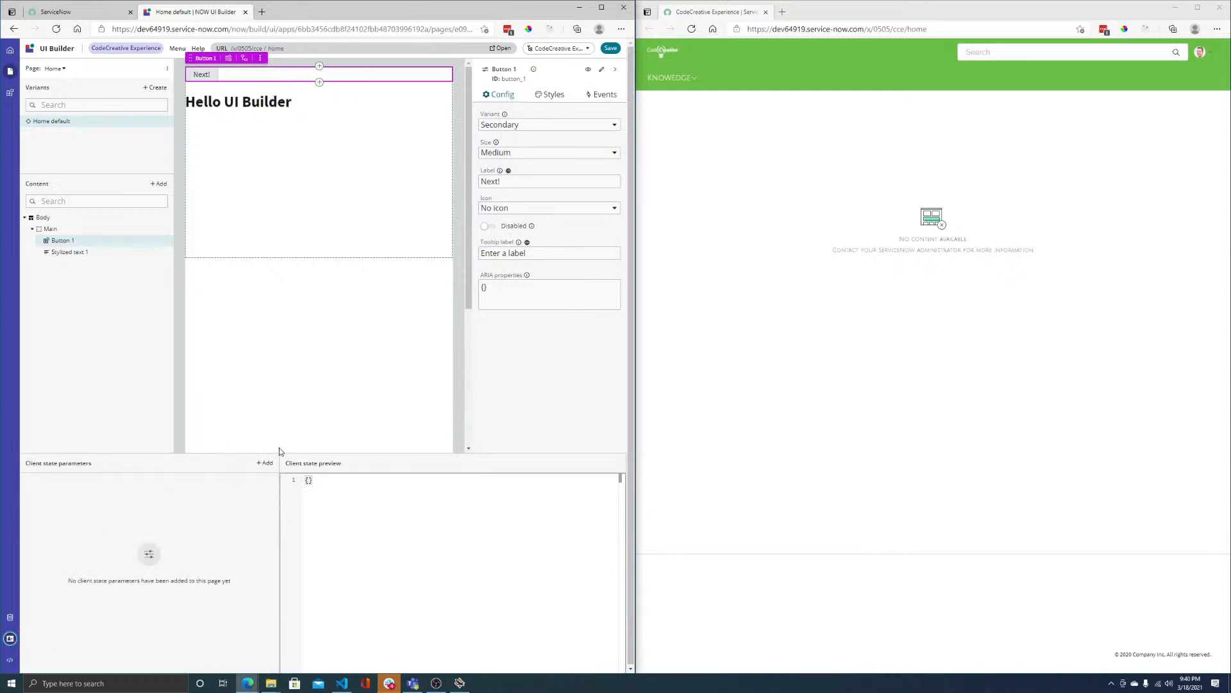
pyautogui.click(265, 463)
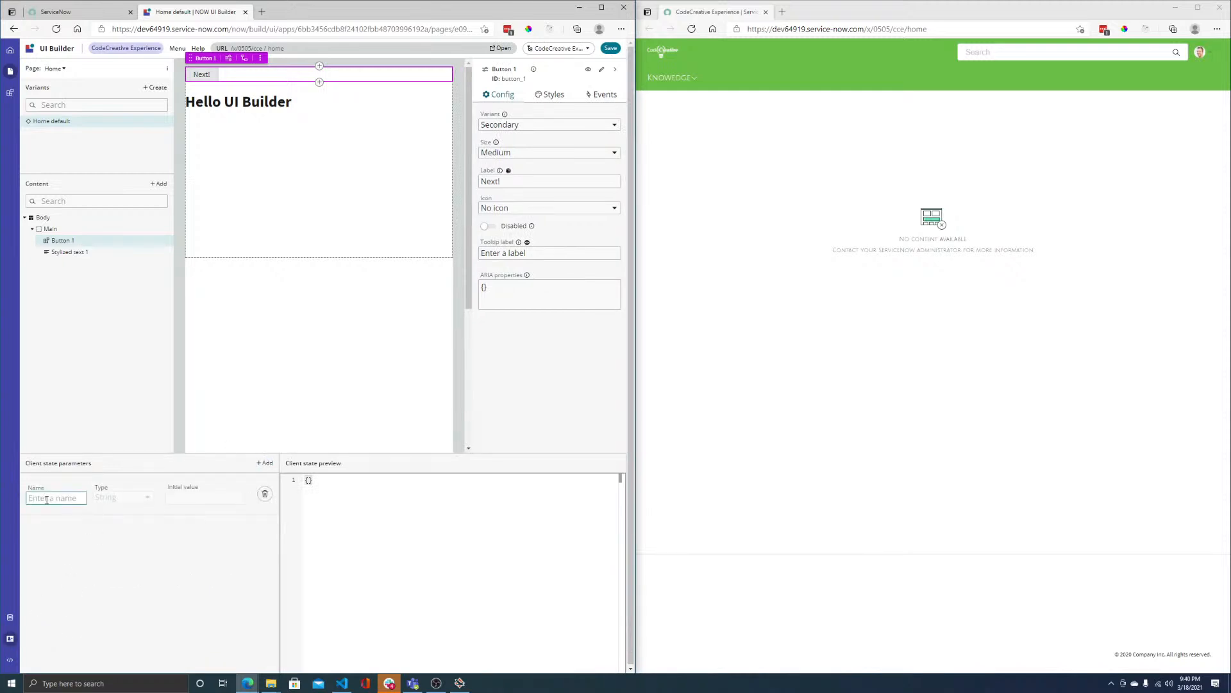
pyautogui.write('messageText')
pyautogui.click(97, 532)
pyautogui.click(189, 499)
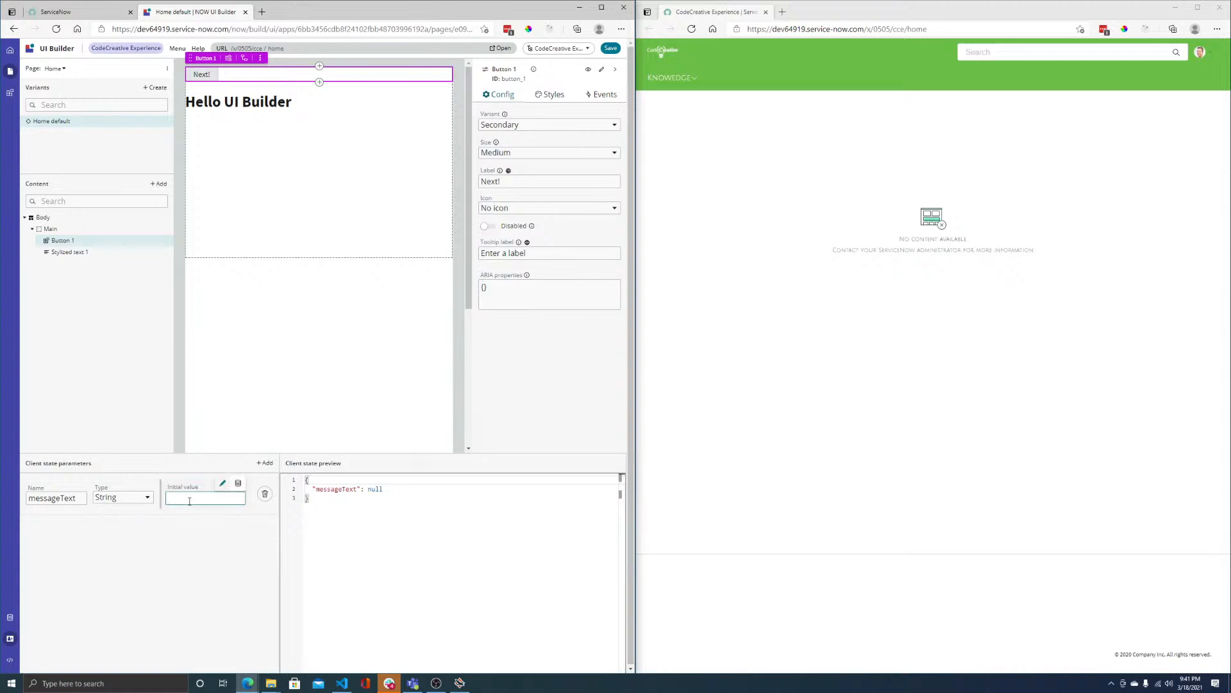
pyautogui.write('Hello UI Builder')
pyautogui.click(216, 555)
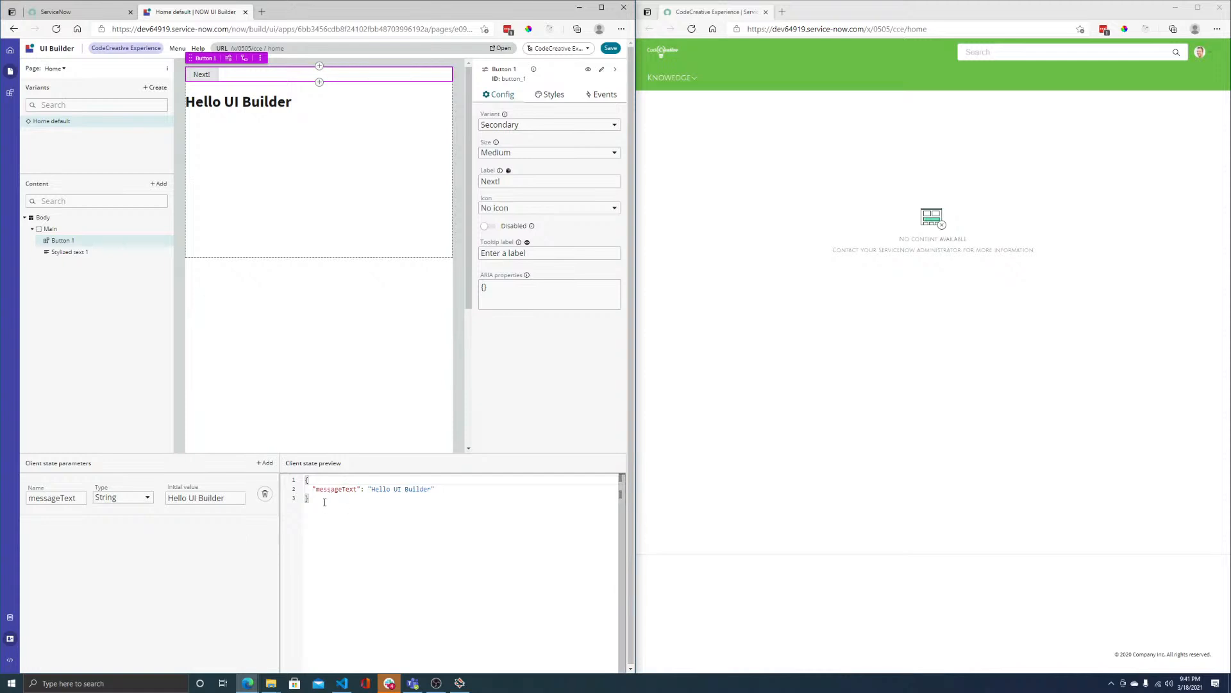
pyautogui.moveTo(311, 495); pyautogui.dragTo(307, 481)
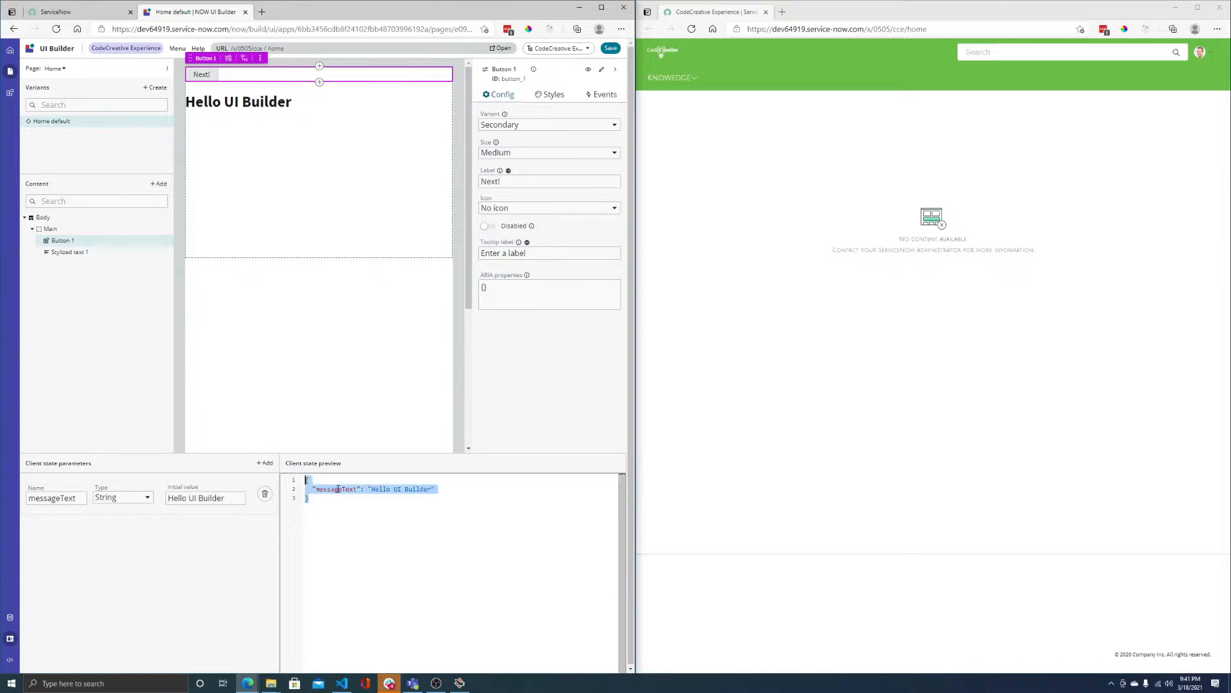
pyautogui.click(367, 518)
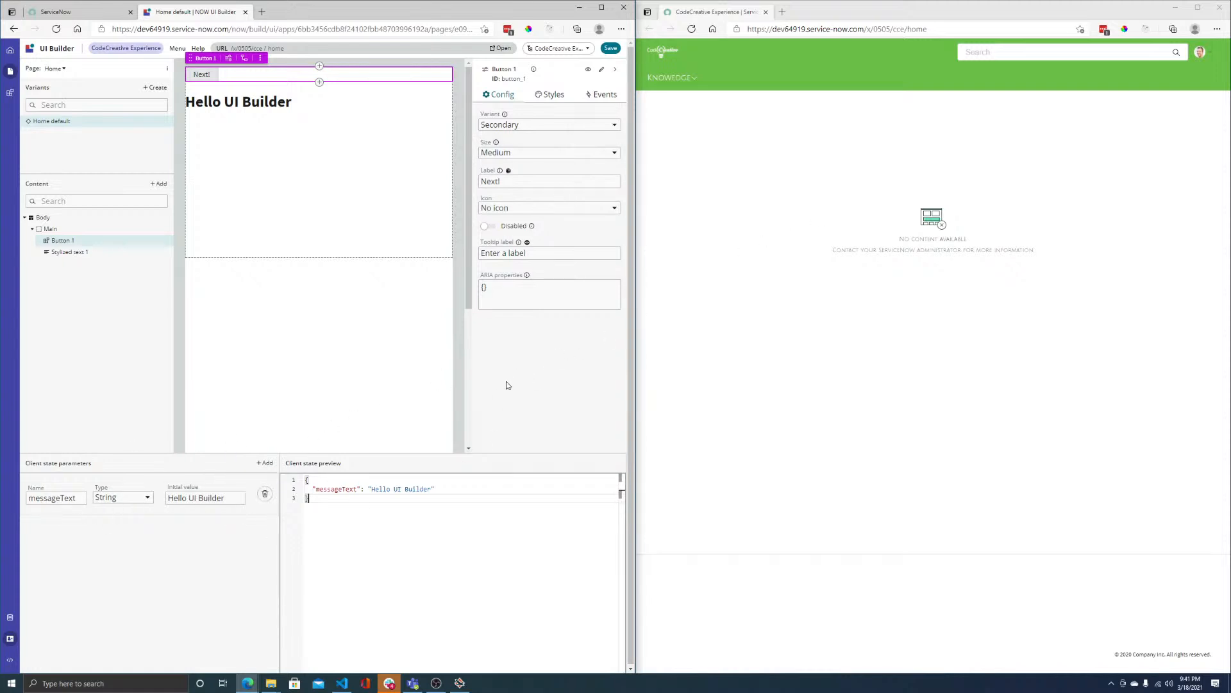
# - Save the Home page and reload the portal to check the button and heading
pyautogui.click(692, 29)
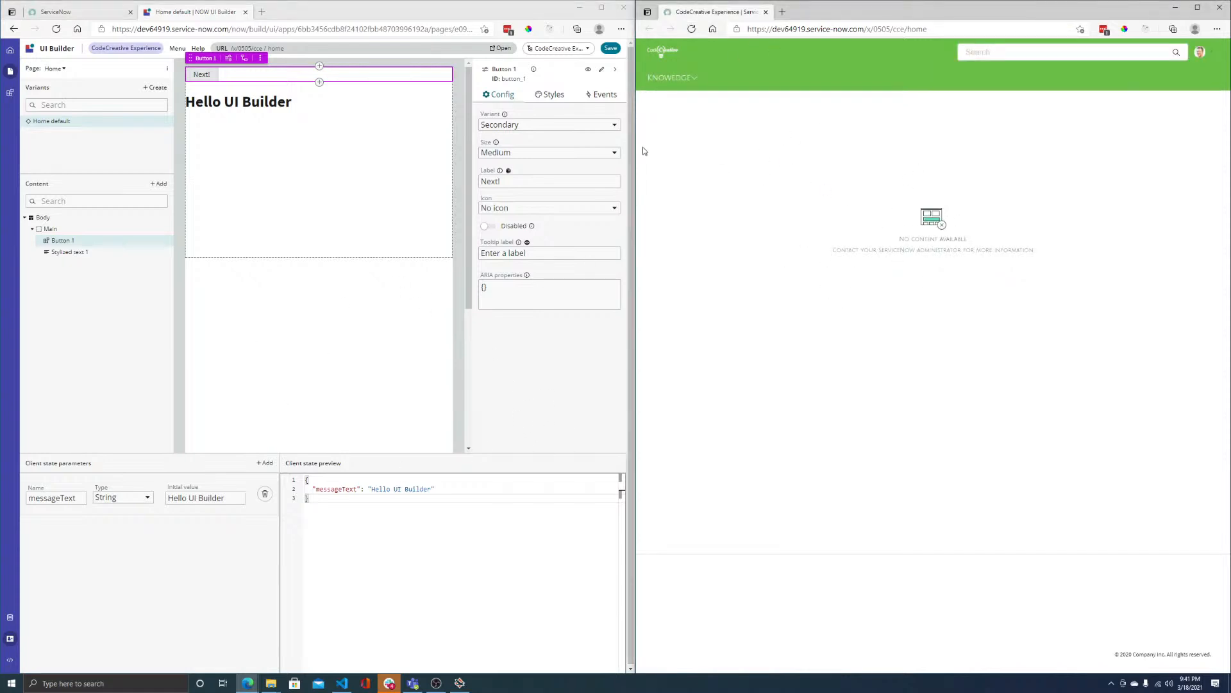
pyautogui.click(610, 48)
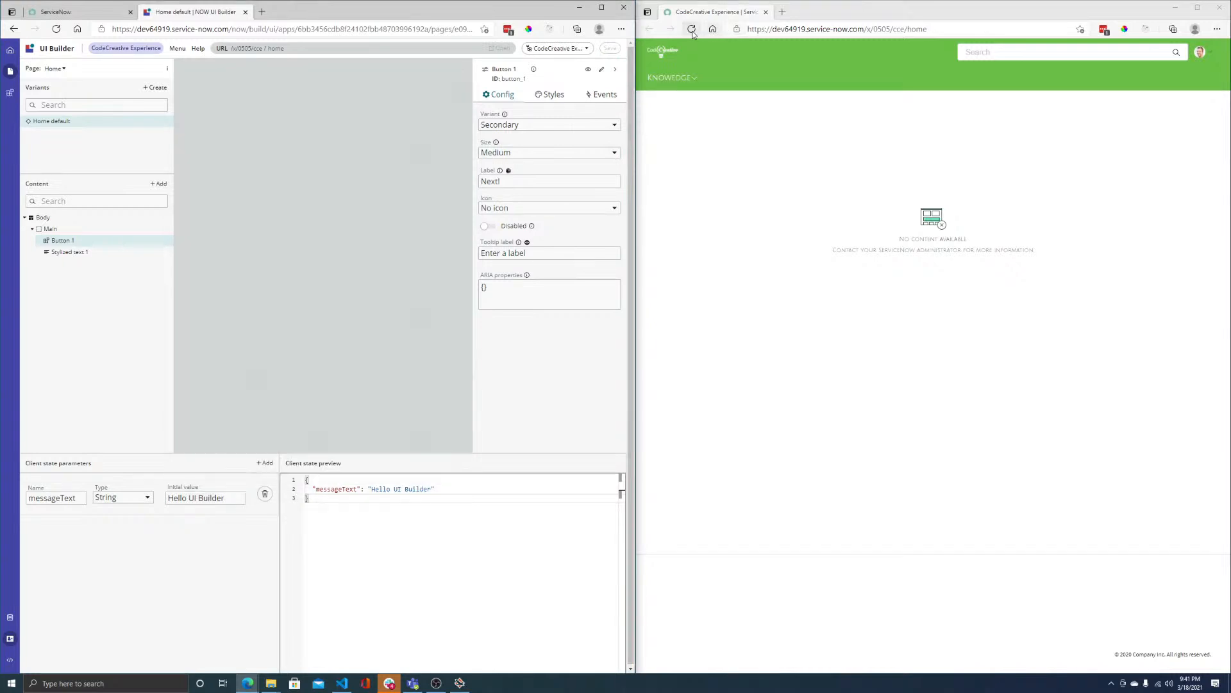
pyautogui.click(692, 30)
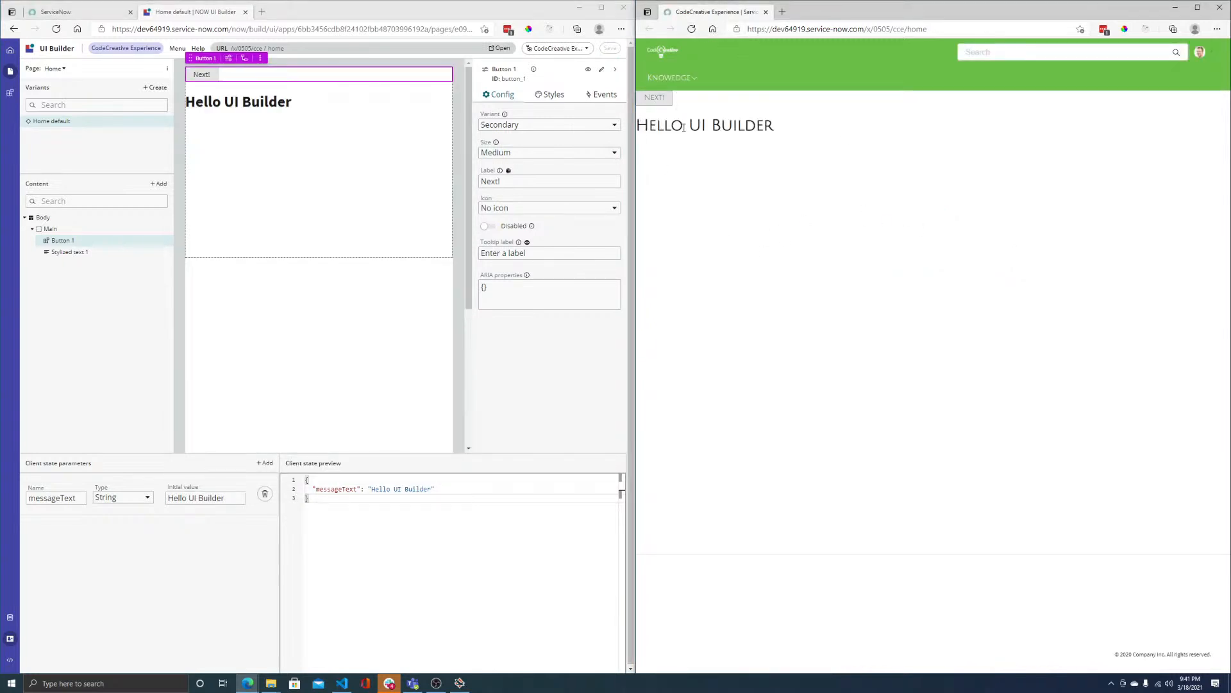
pyautogui.doubleClick(742, 125)
pyautogui.click(190, 499)
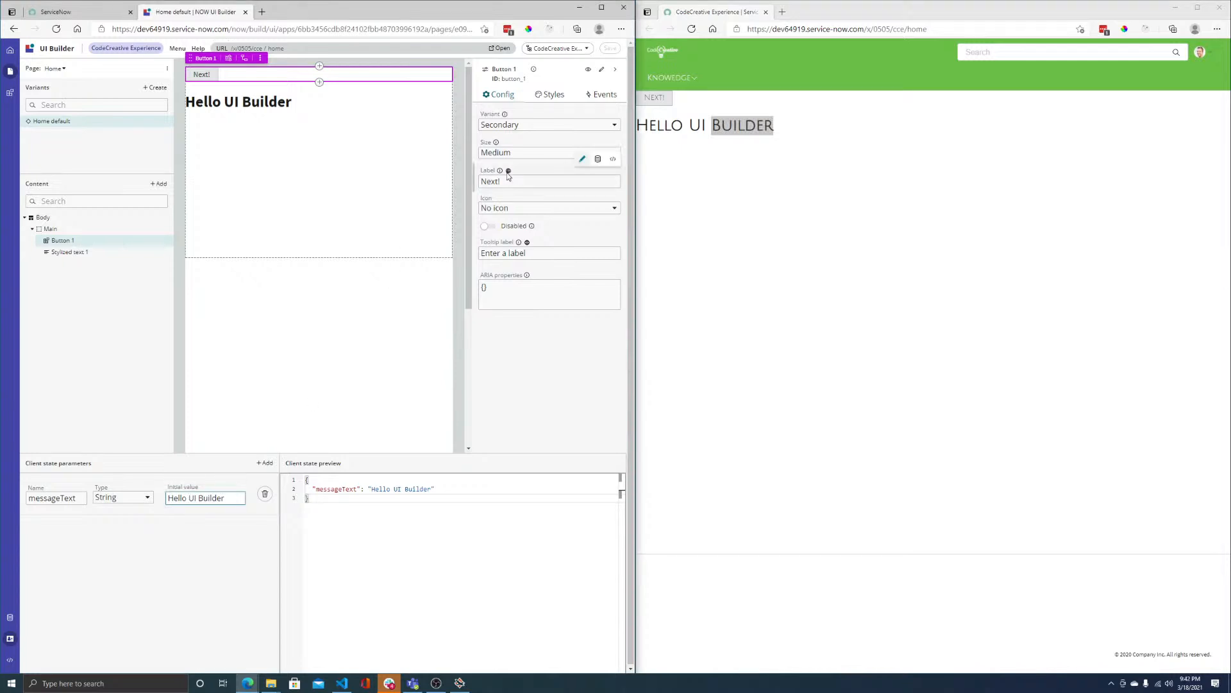
# - Change the stylized text to "Hello World", save the page and reload the portal to check the heading
pyautogui.click(319, 117)
pyautogui.moveTo(502, 127); pyautogui.dragTo(557, 128)
pyautogui.press('BackSpace')
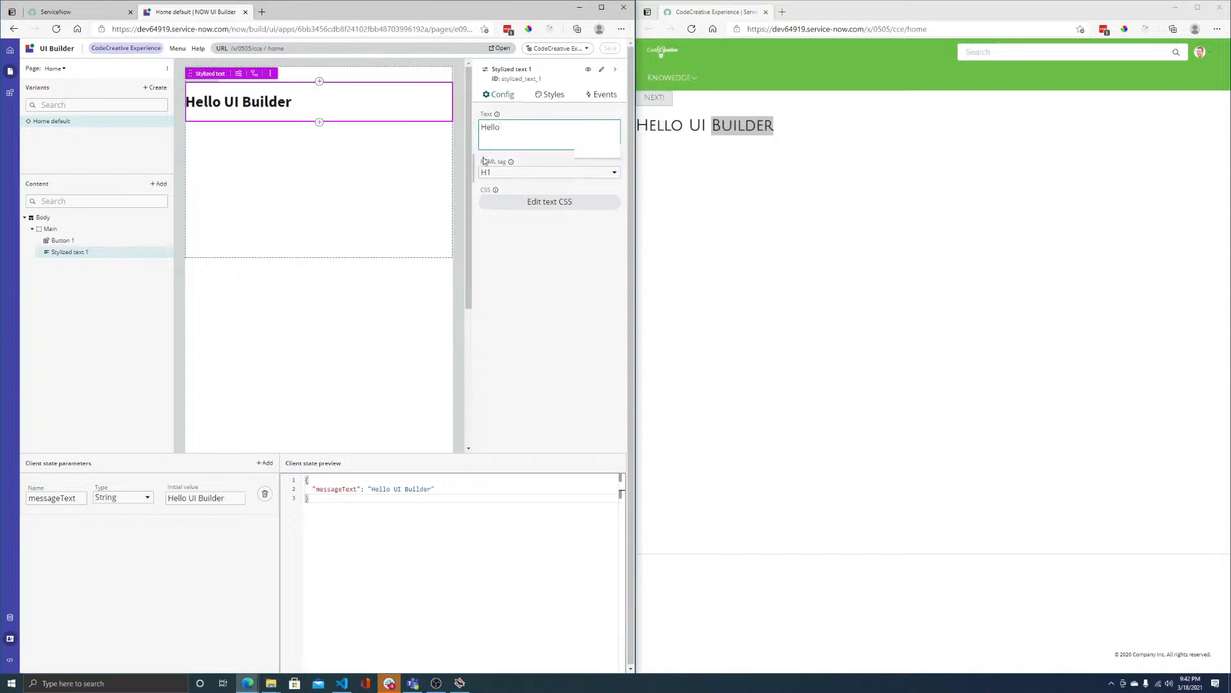
pyautogui.click(575, 324)
pyautogui.click(611, 48)
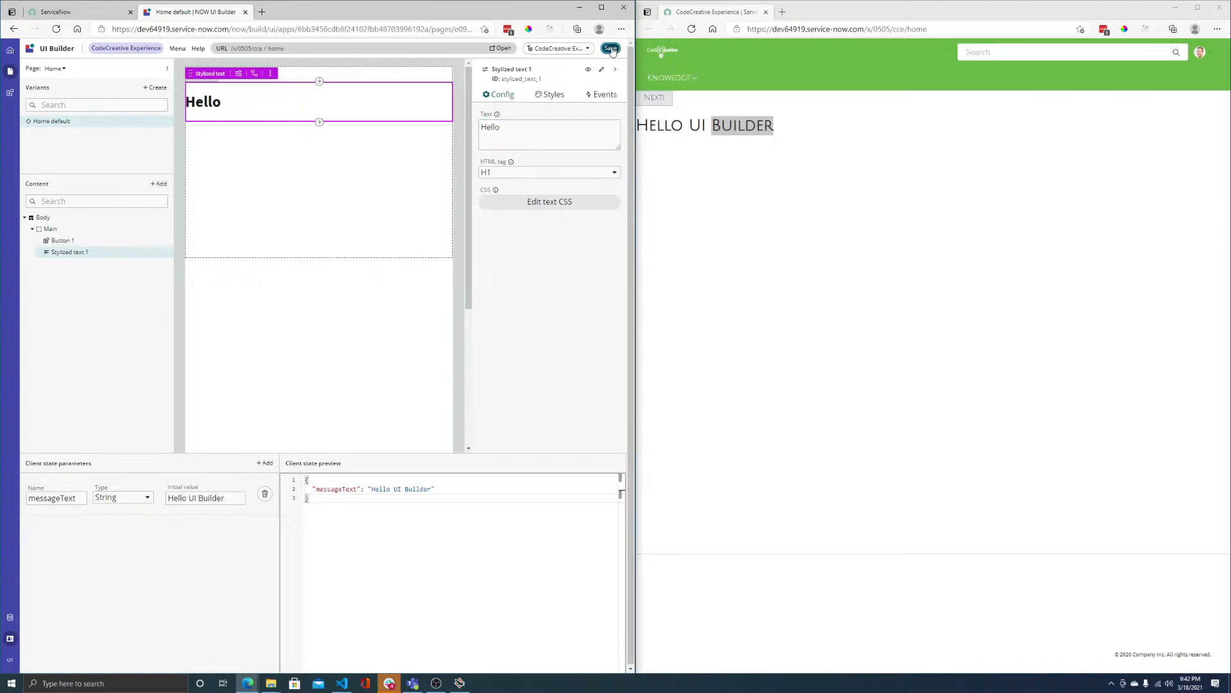
pyautogui.click(516, 147)
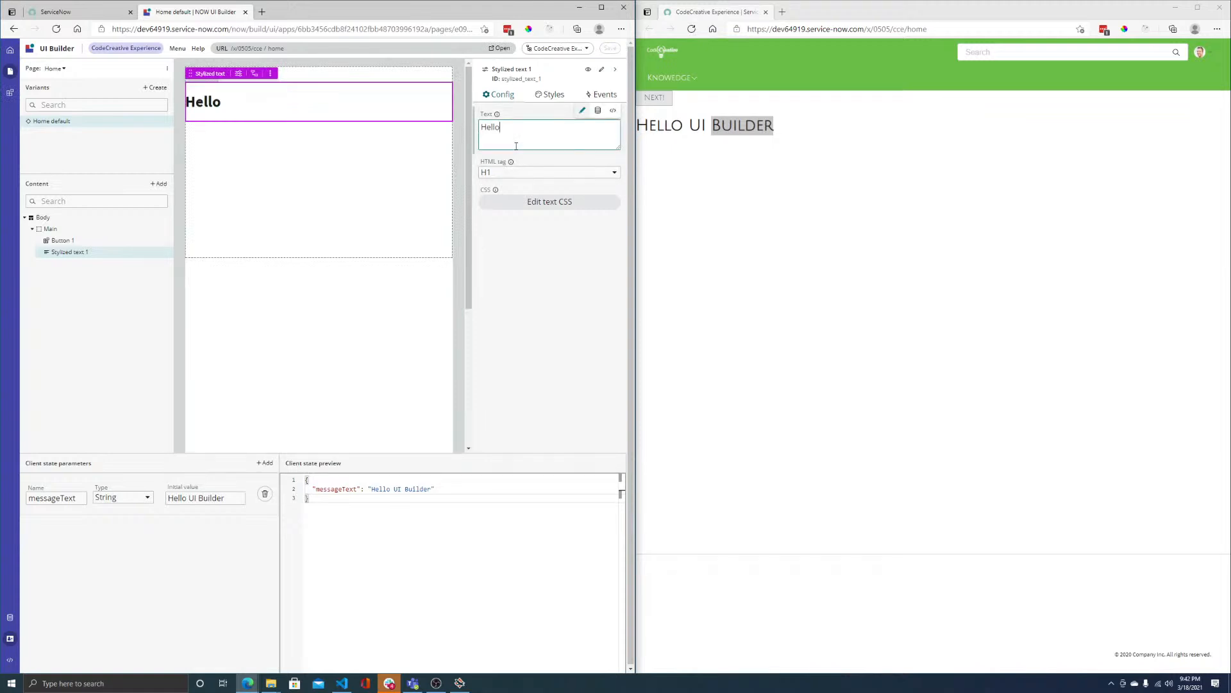
pyautogui.write('World')
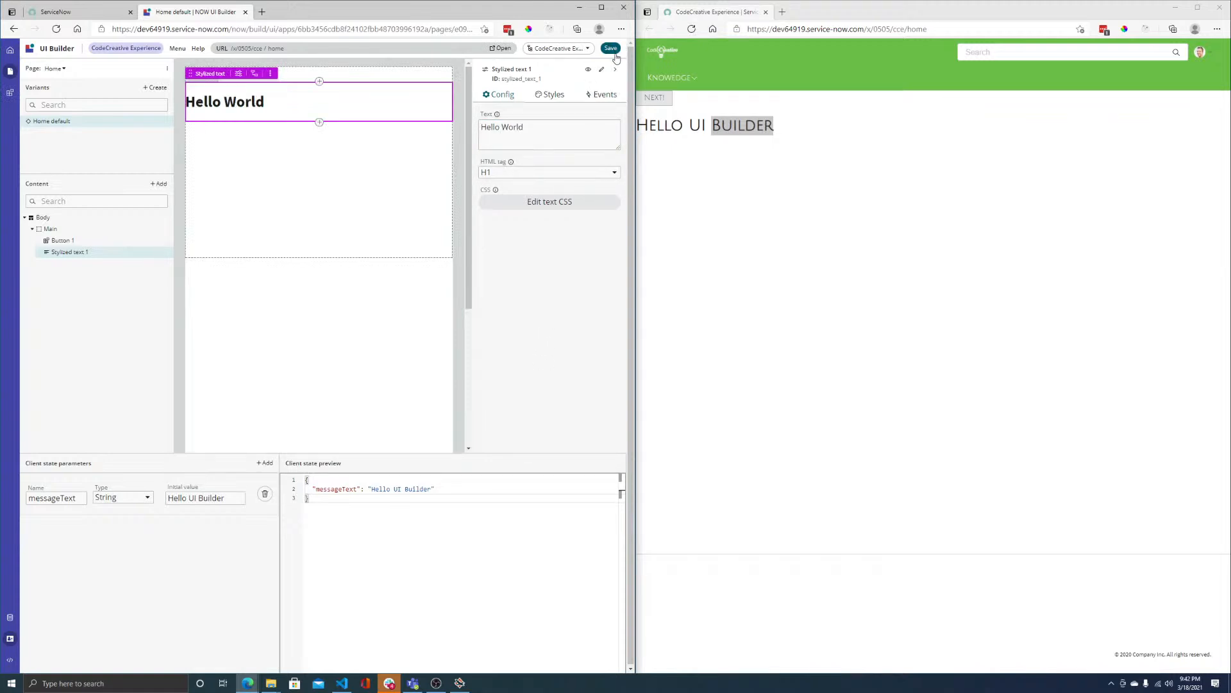
pyautogui.click(611, 49)
pyautogui.click(688, 31)
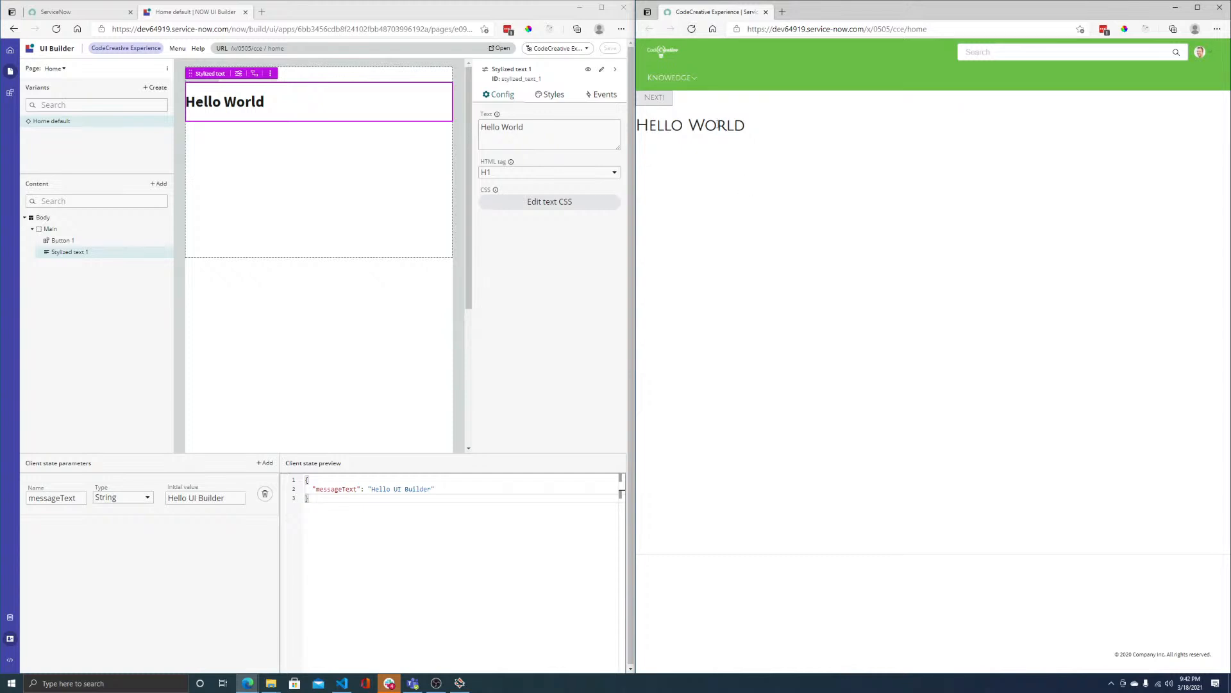
# - Compare the stylized text's setting with the portal heading, and view the Next! button's available events
pyautogui.moveTo(521, 115)
pyautogui.click(540, 134)
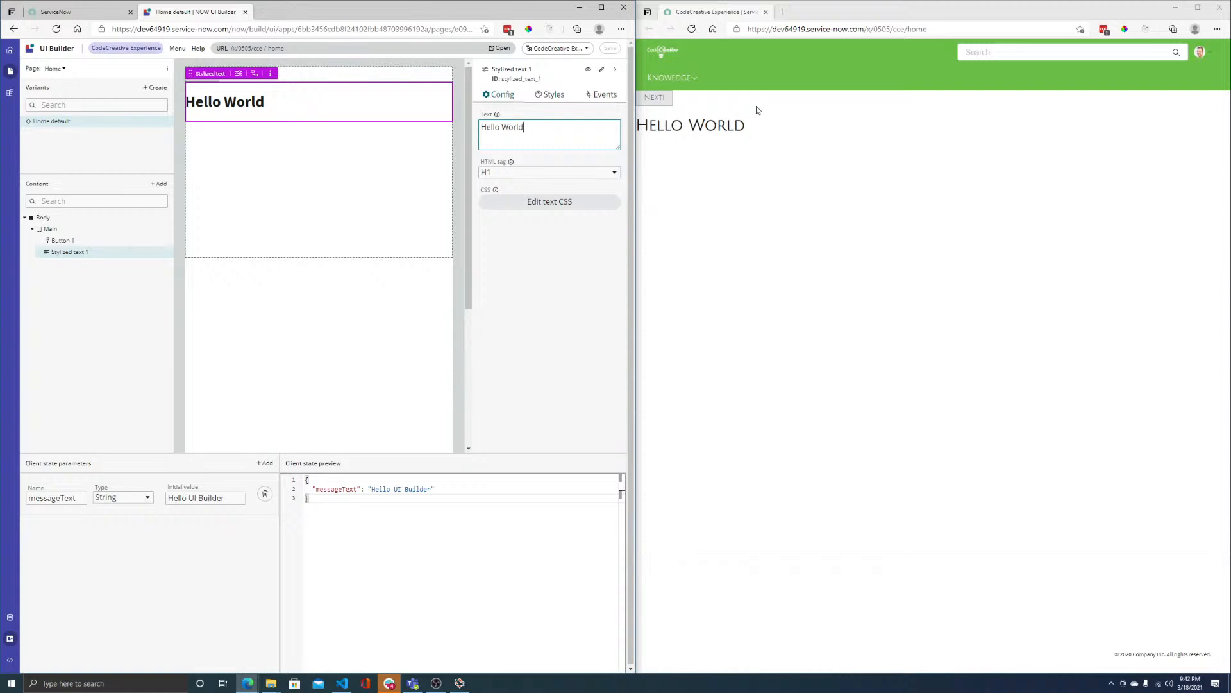
pyautogui.moveTo(754, 124); pyautogui.dragTo(639, 125)
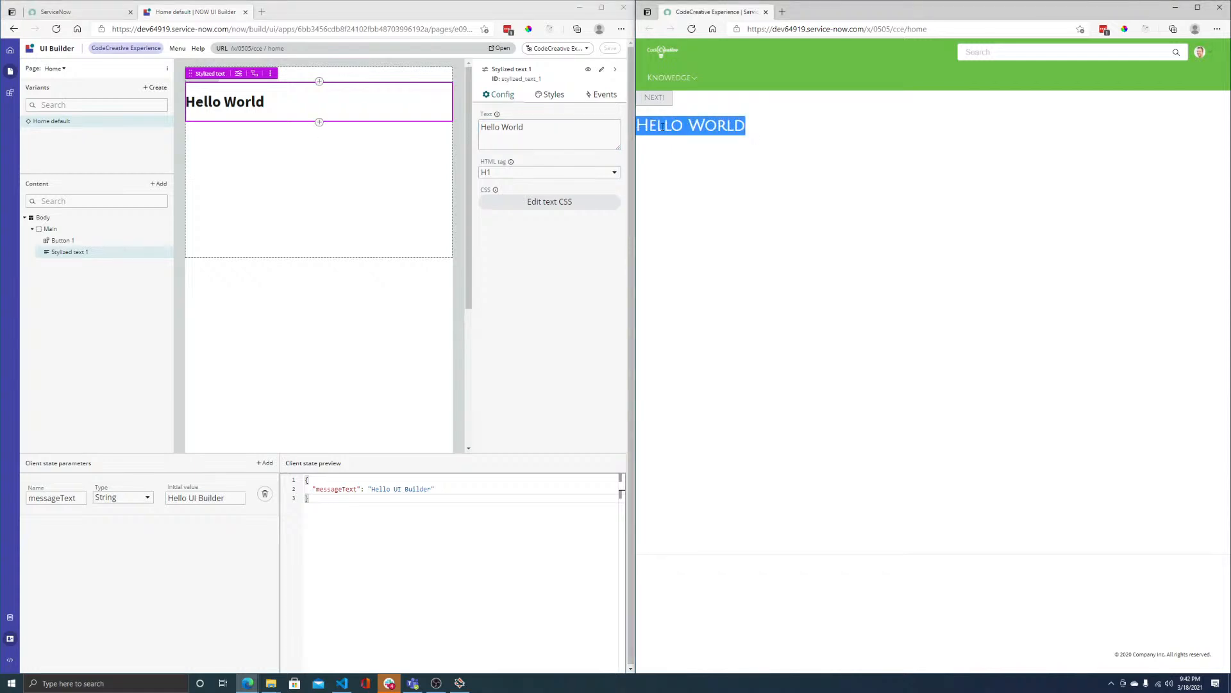
pyautogui.moveTo(213, 502)
pyautogui.click(526, 307)
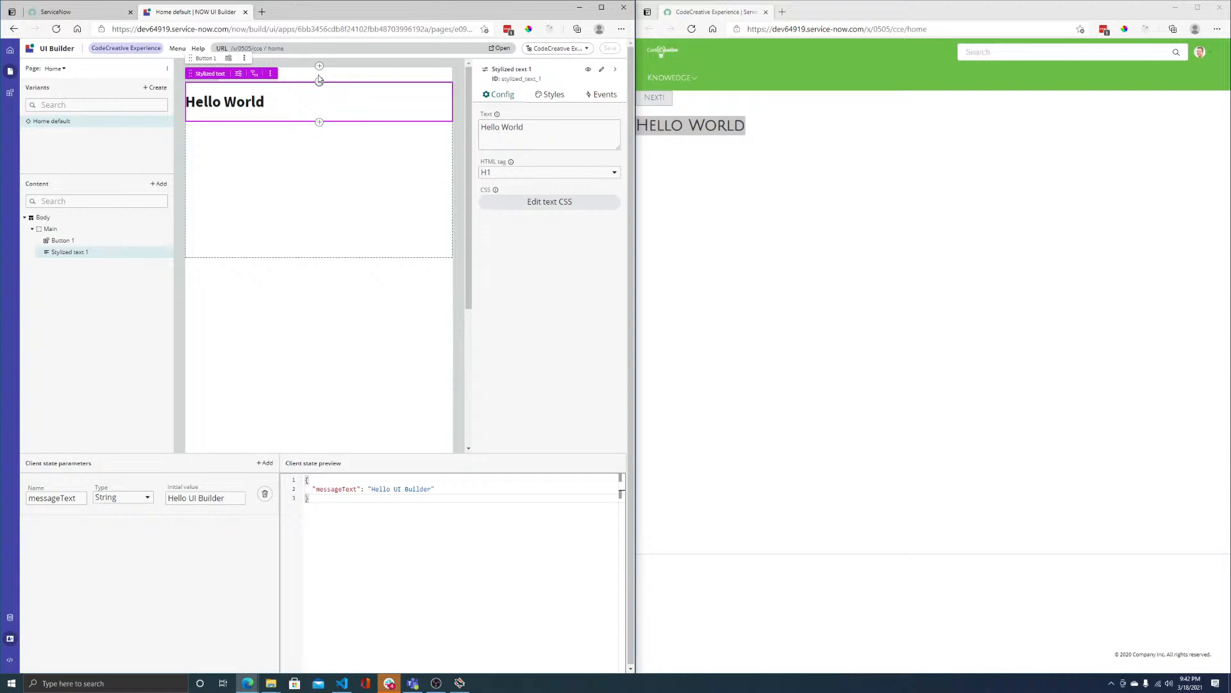
pyautogui.click(292, 77)
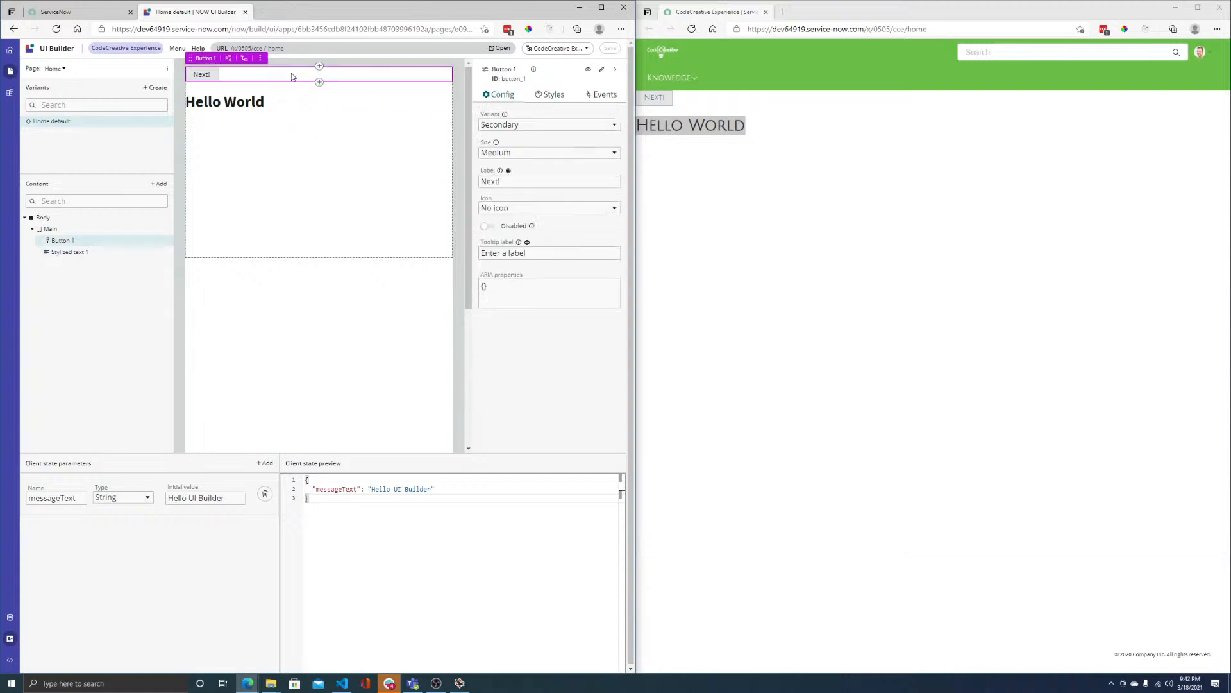
pyautogui.click(614, 94)
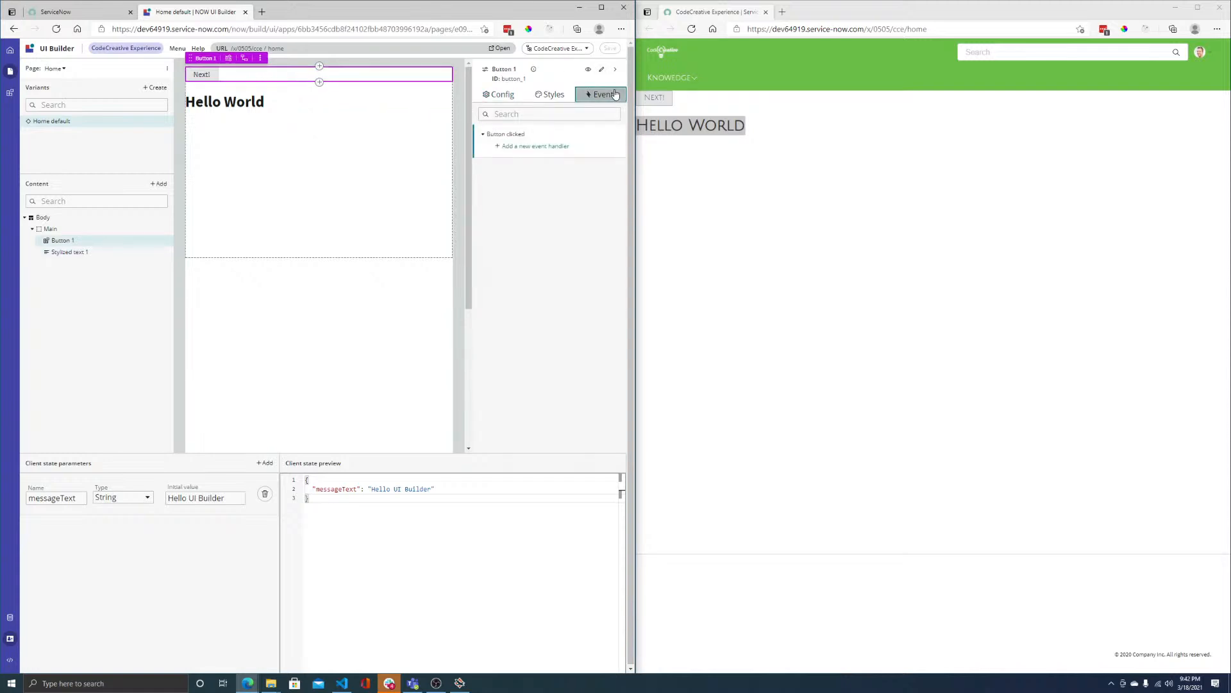
pyautogui.click(272, 118)
pyautogui.moveTo(522, 126)
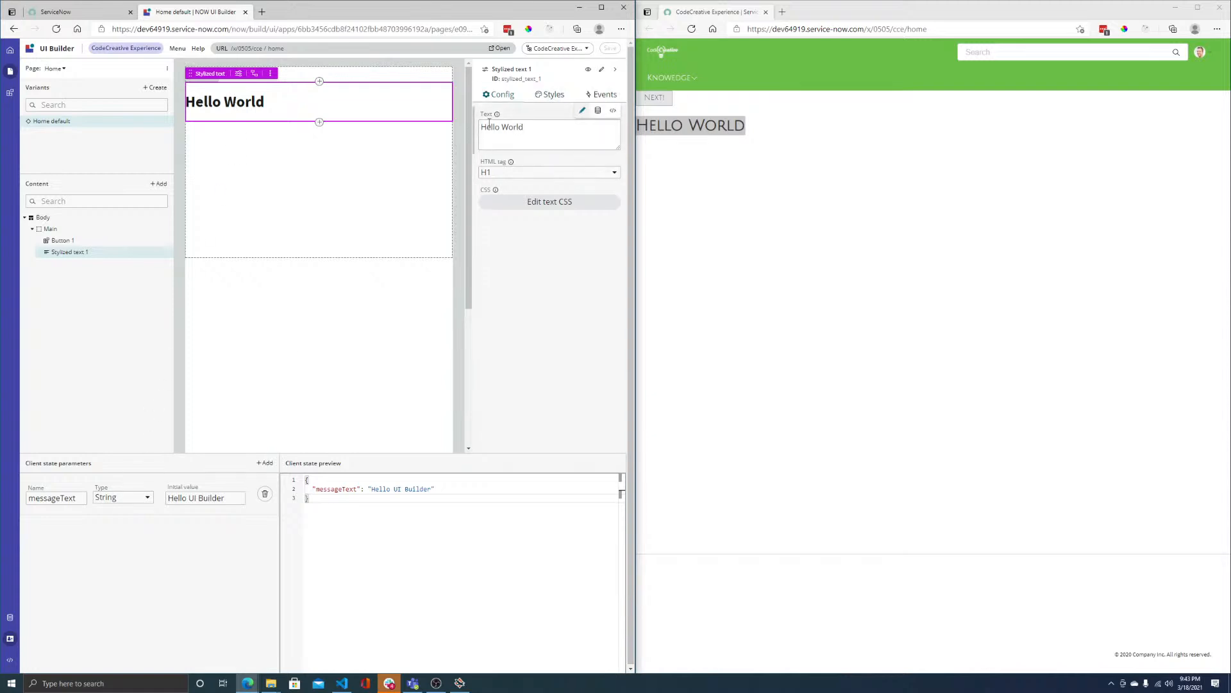
pyautogui.click(598, 112)
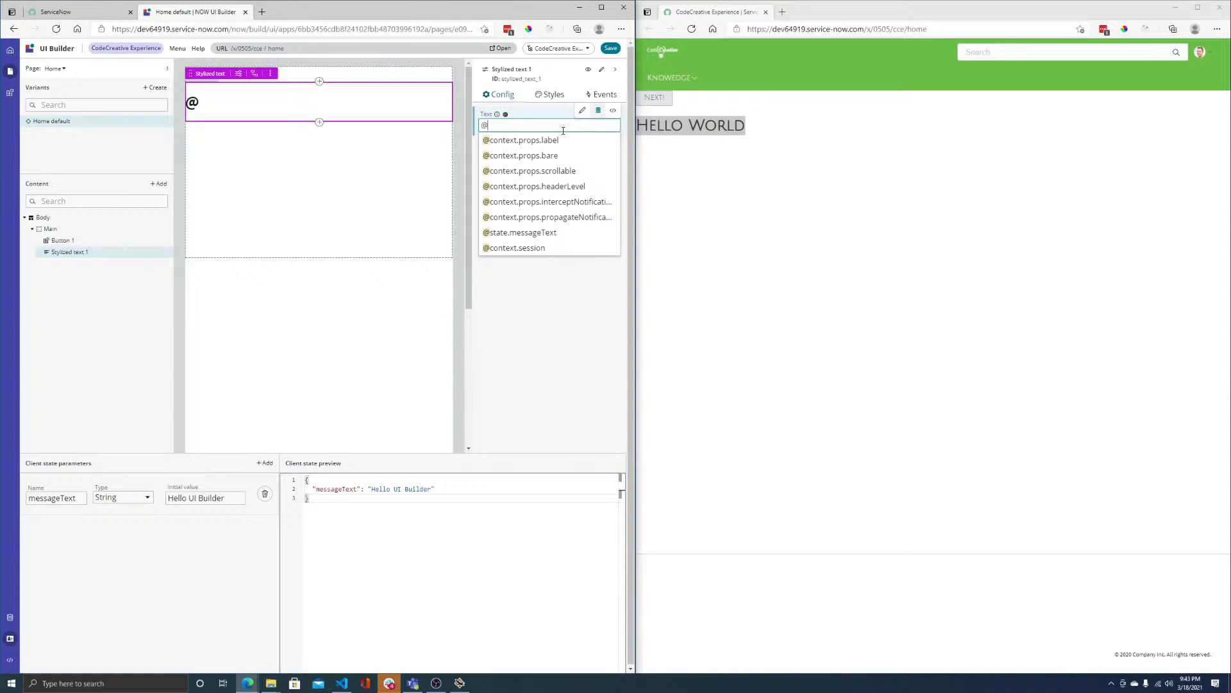
pyautogui.click(530, 233)
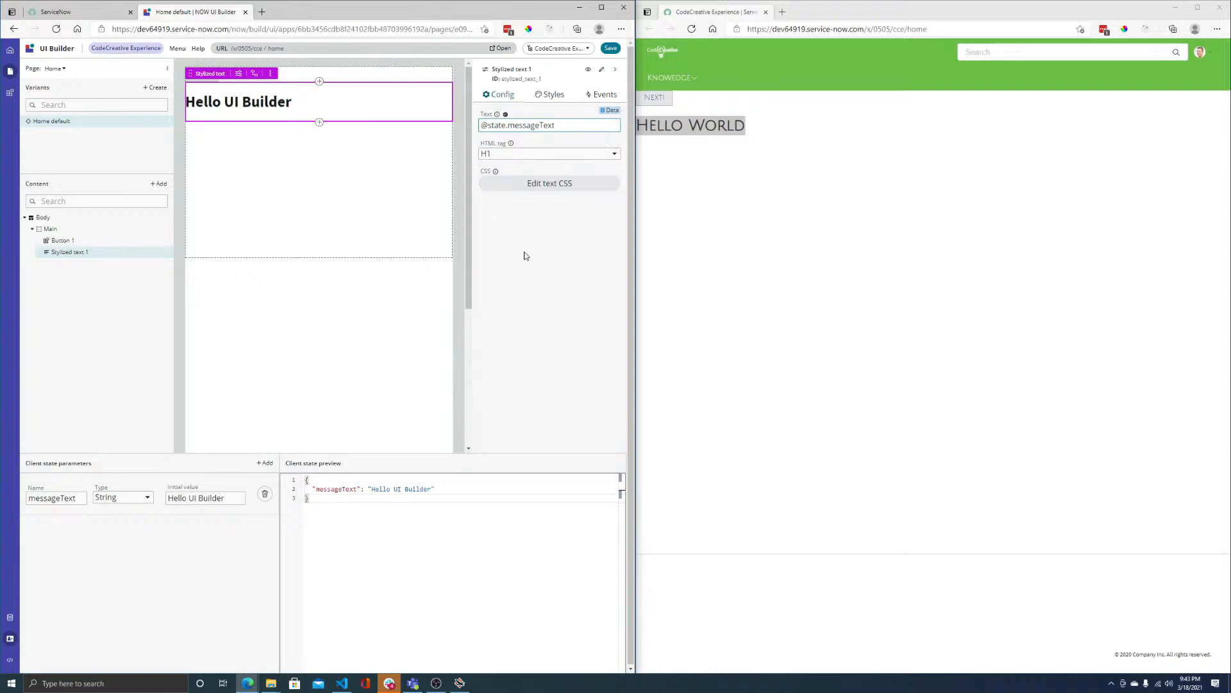
pyautogui.click(612, 52)
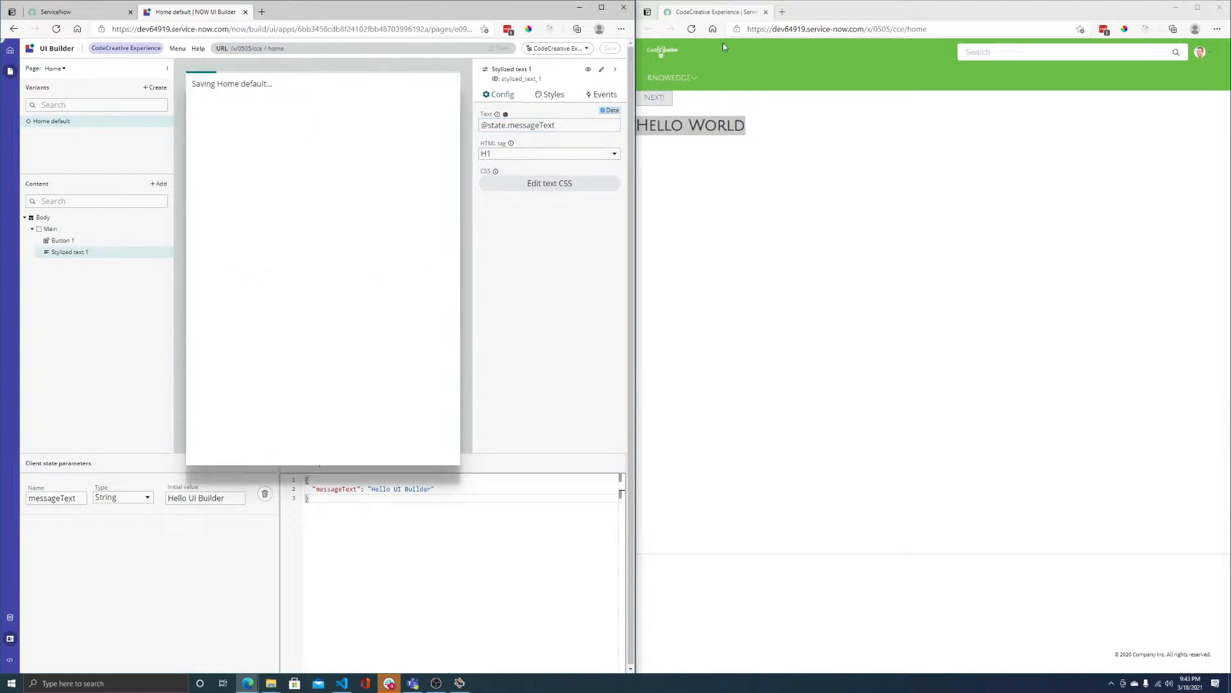
pyautogui.click(692, 30)
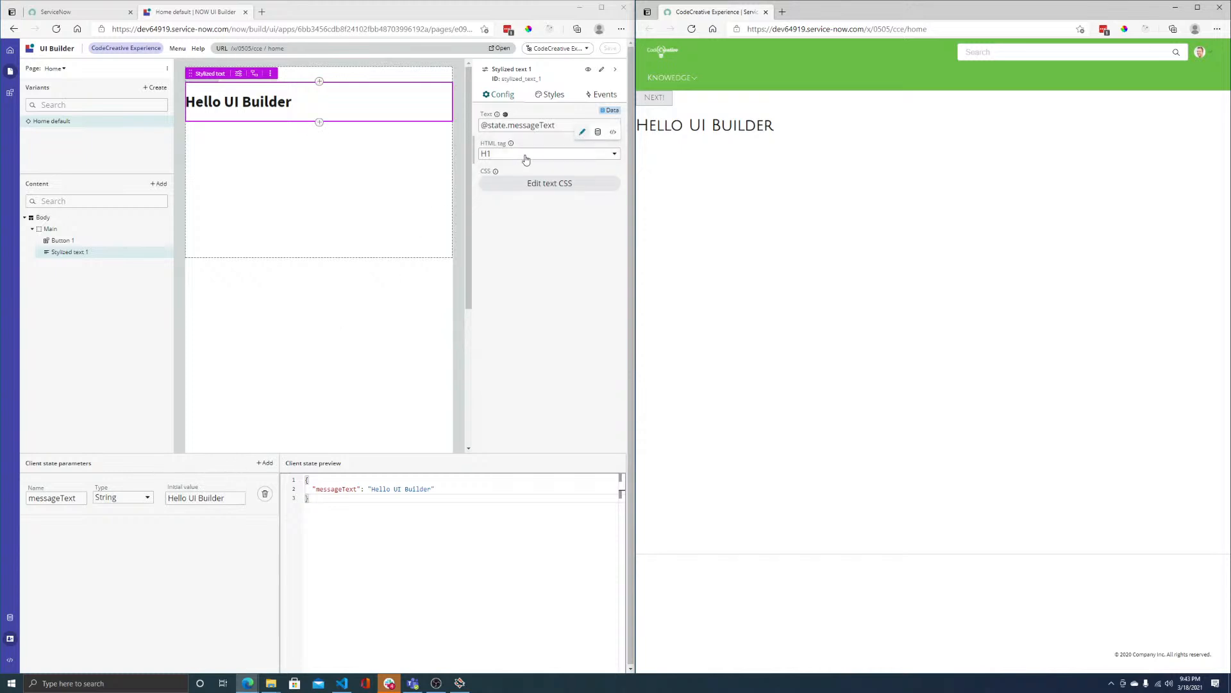
# - Examine the Next! button's configuration and its list of event handlers, and check the stylized text's events
pyautogui.click(308, 78)
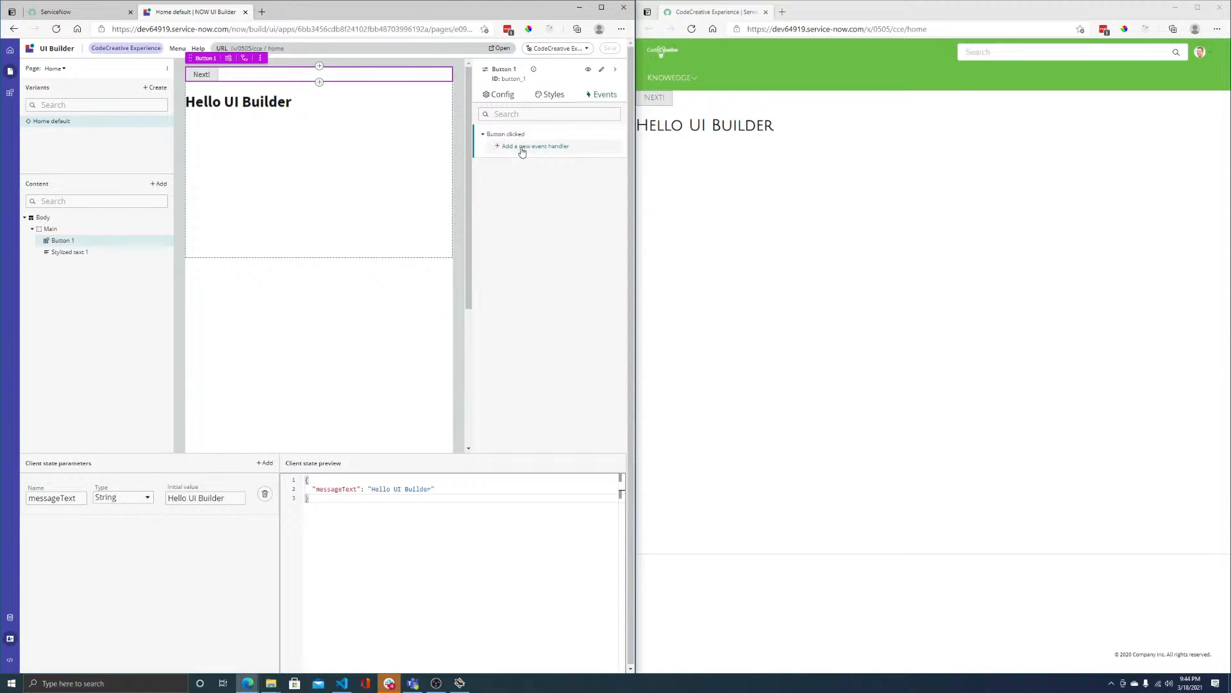
pyautogui.click(501, 95)
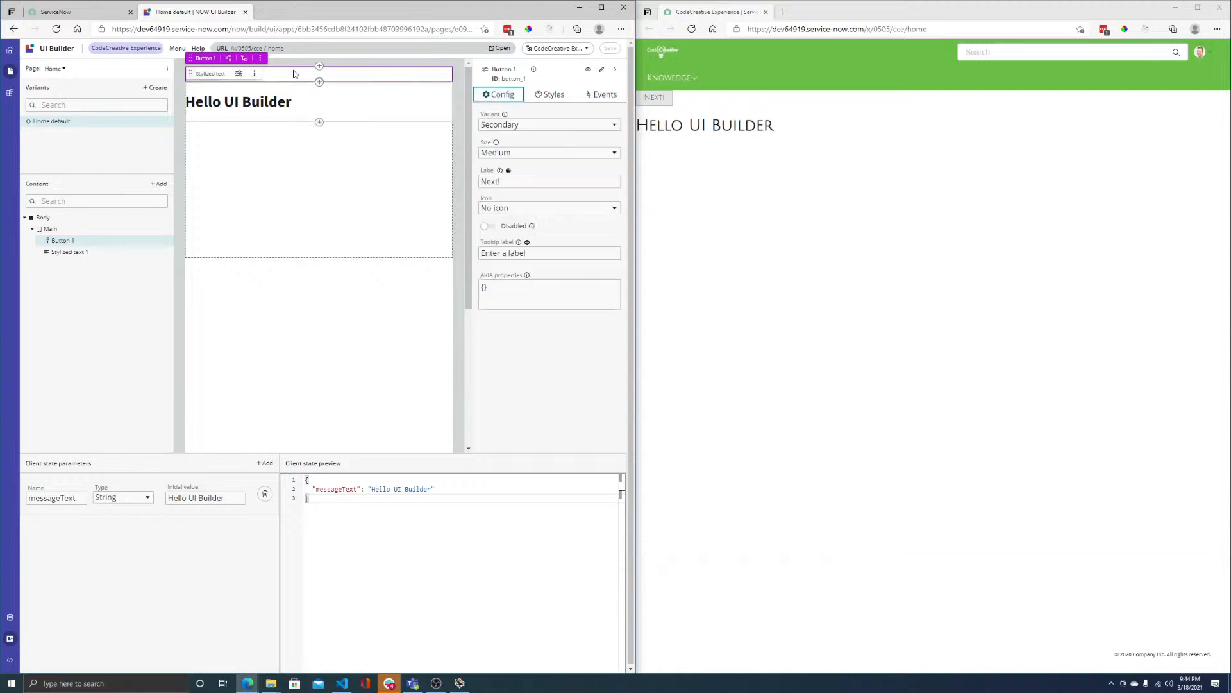
pyautogui.click(59, 244)
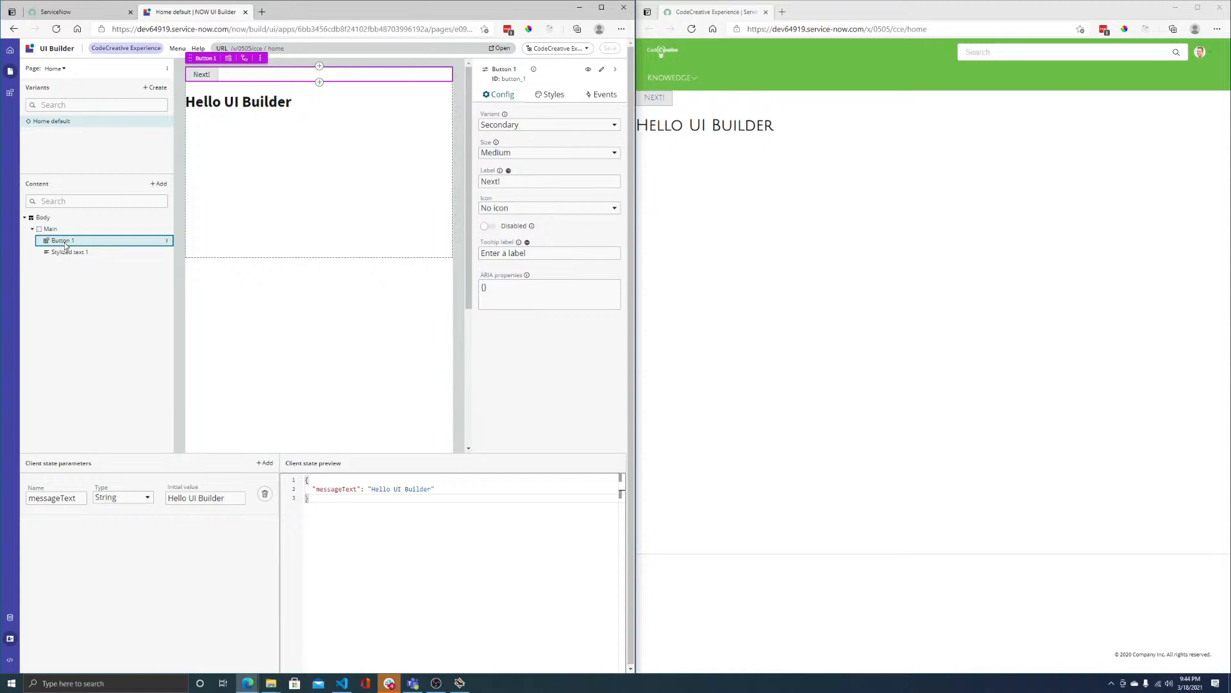
pyautogui.click(591, 100)
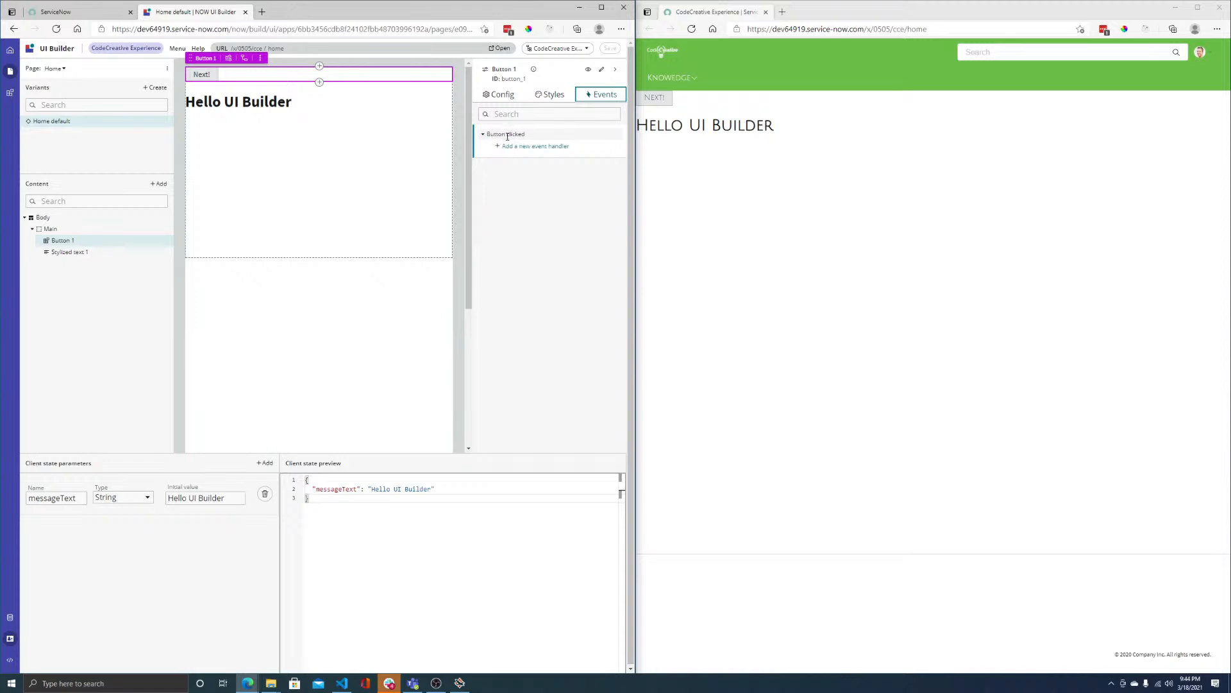
pyautogui.click(542, 147)
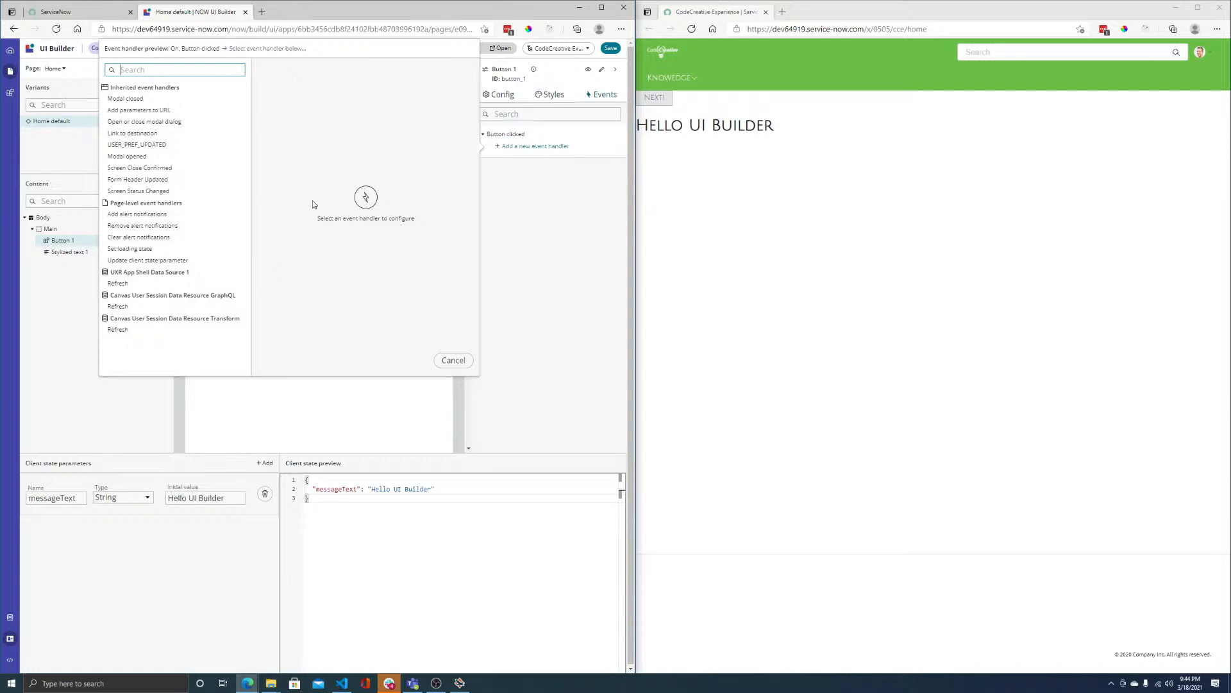
pyautogui.click(454, 360)
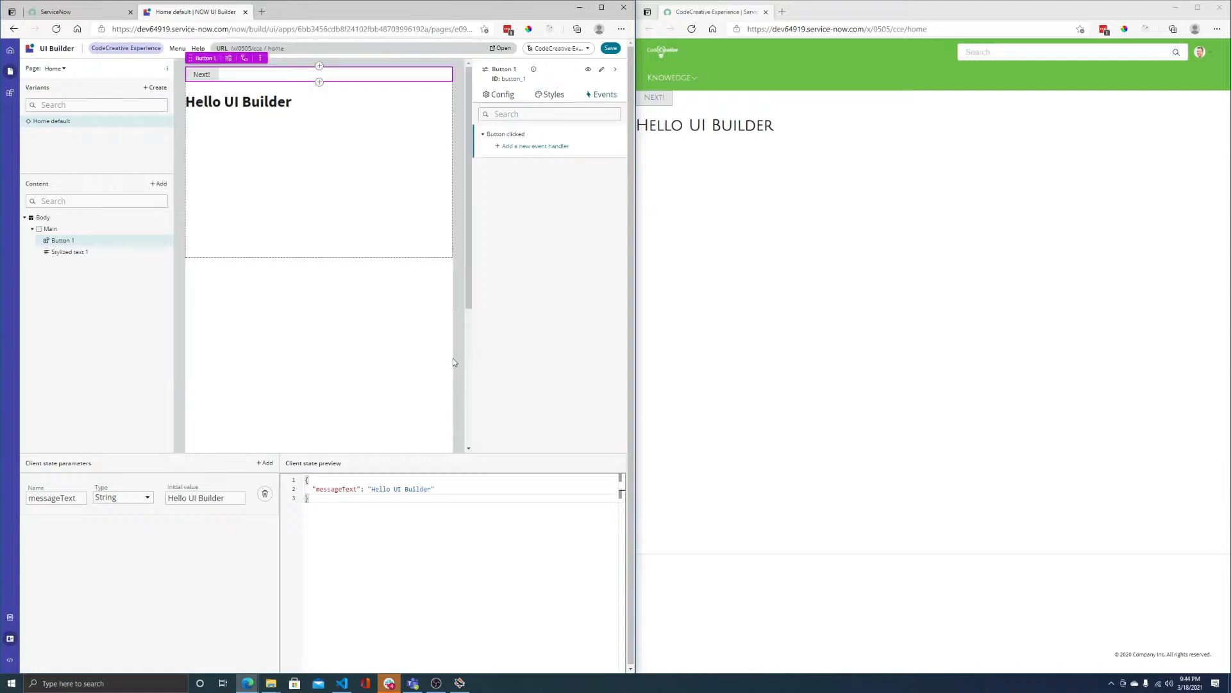
pyautogui.click(75, 255)
pyautogui.click(599, 96)
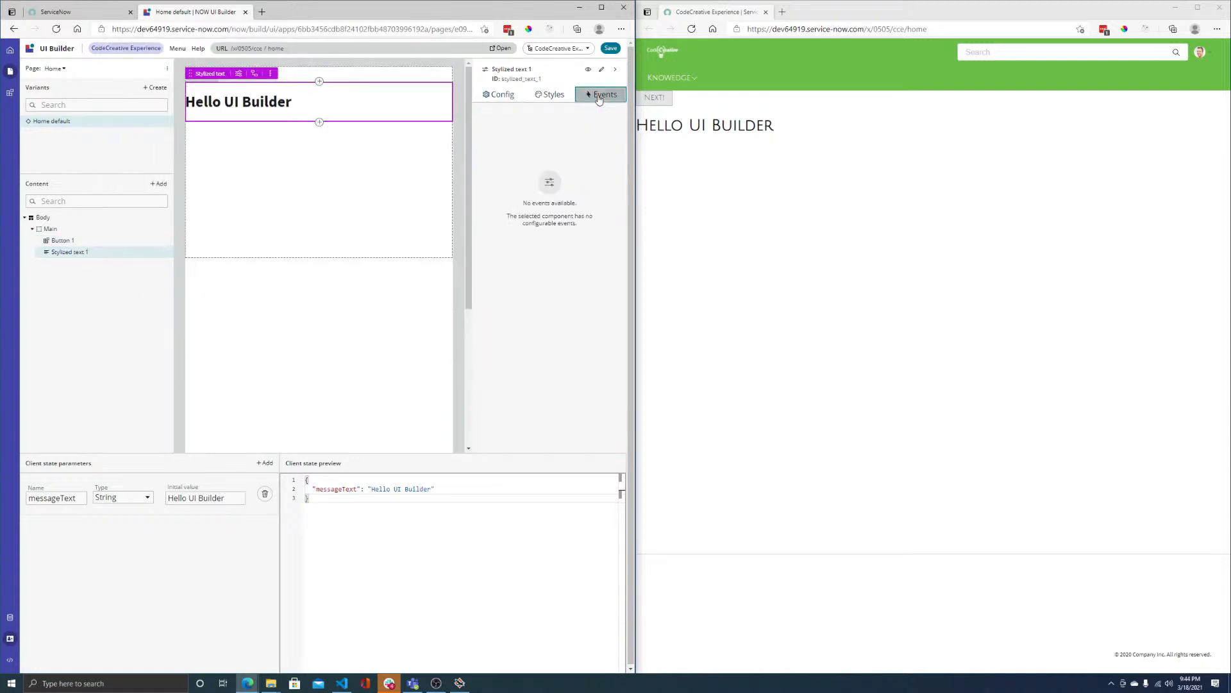
# - Add an Update client state parameter handler to the Next! button's clicked event that sets messageText to "Hello Chat"
pyautogui.click(64, 242)
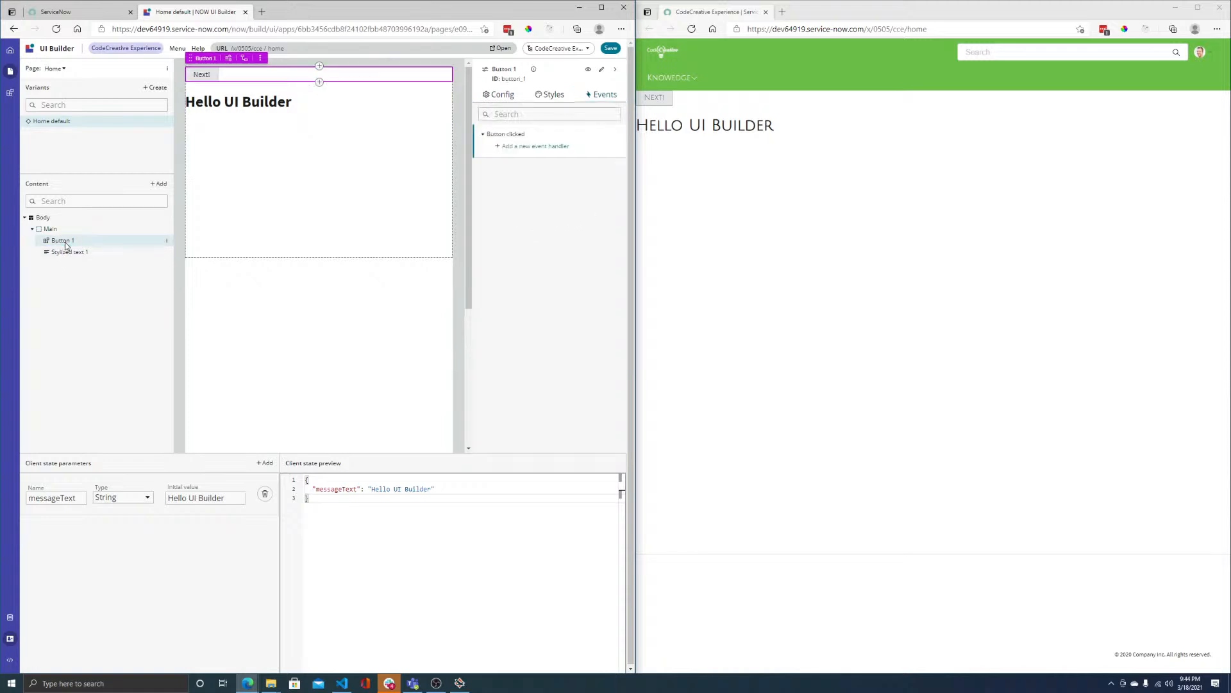
pyautogui.click(544, 147)
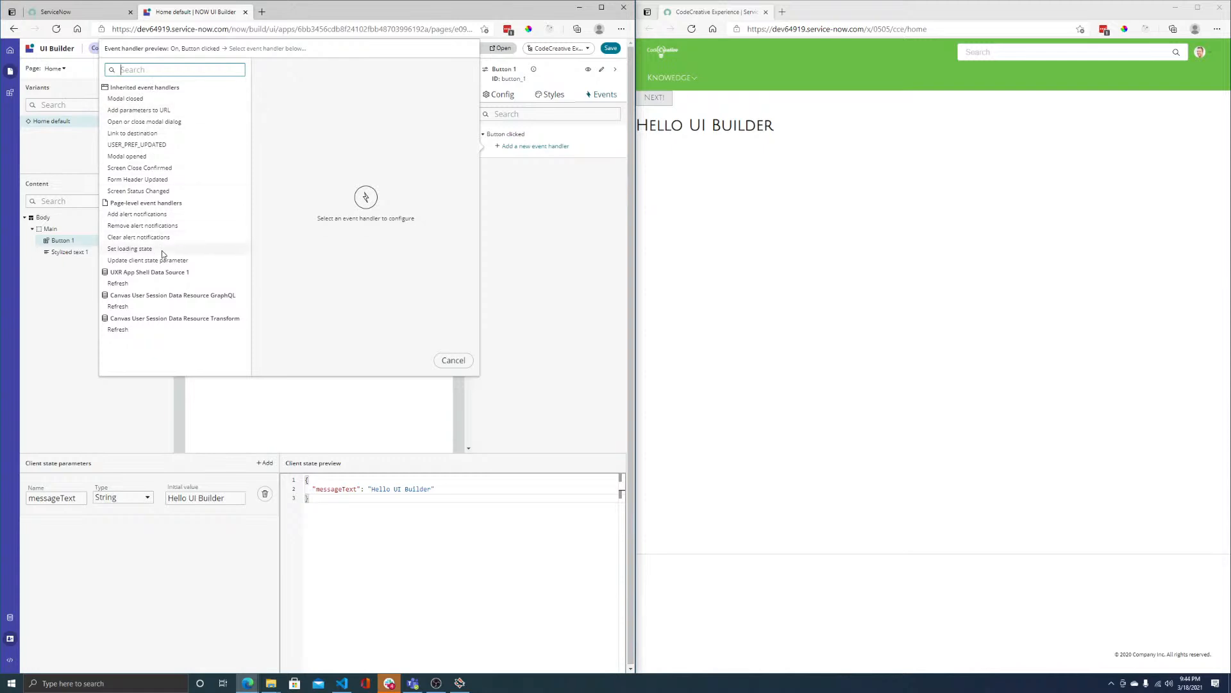
pyautogui.click(126, 260)
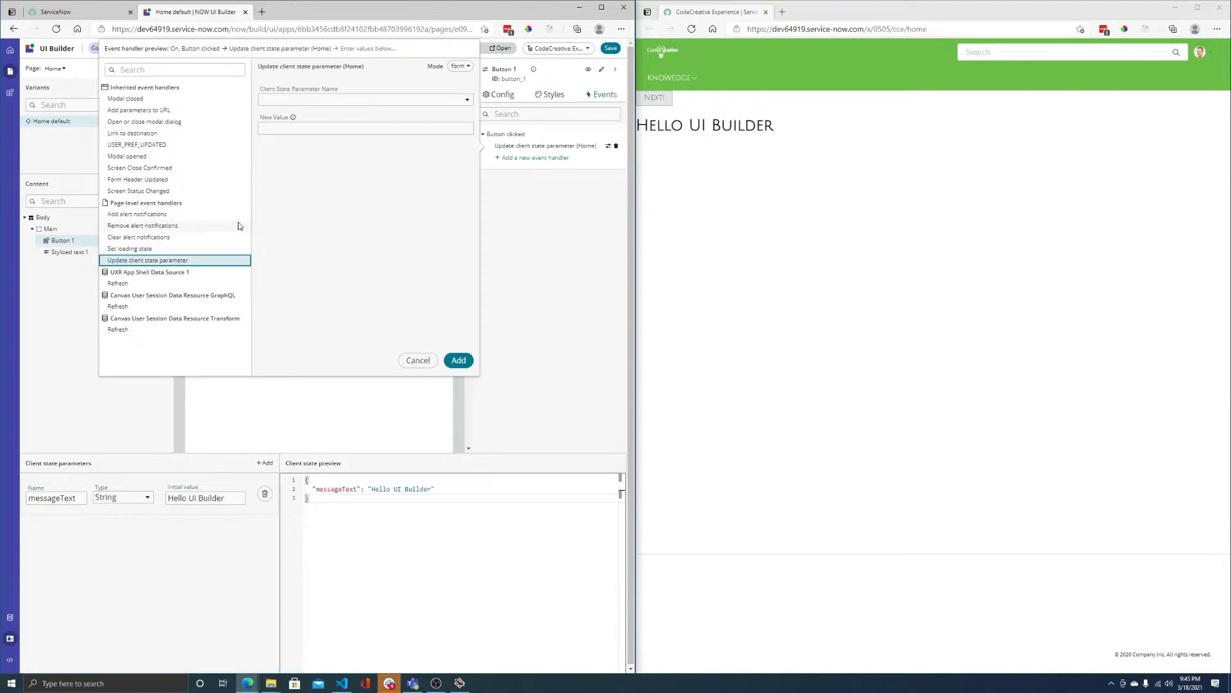
pyautogui.click(294, 100)
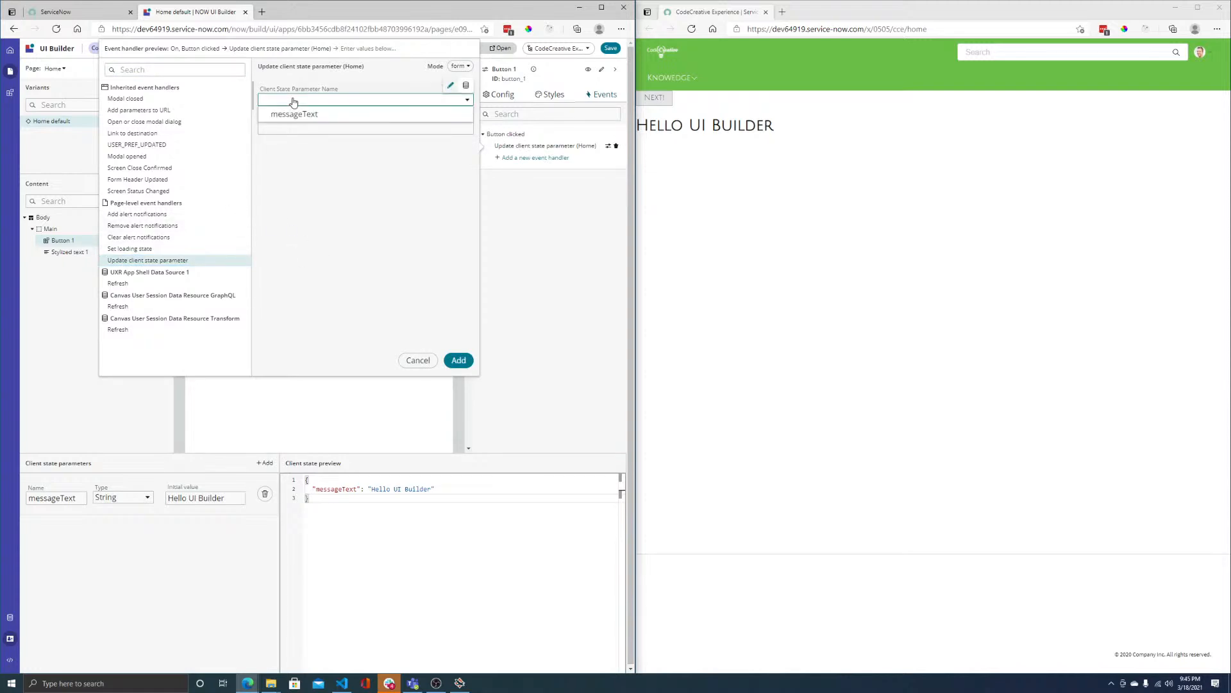
pyautogui.click(304, 116)
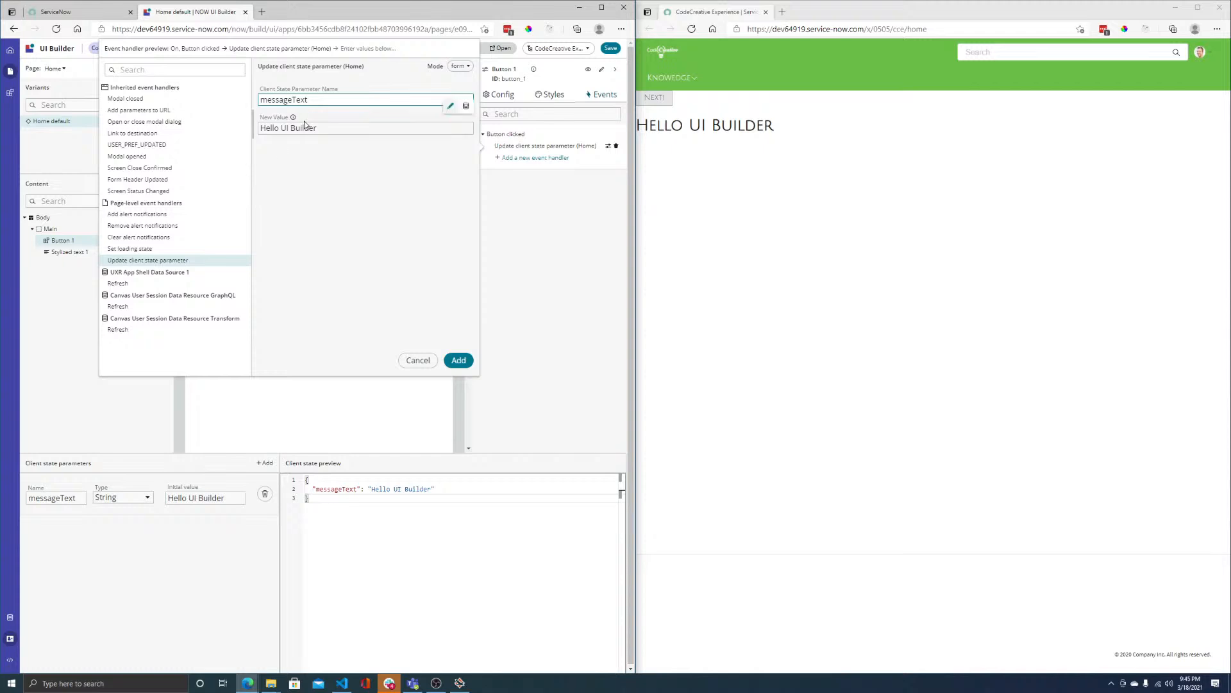
pyautogui.click(324, 130)
pyautogui.doubleClick(325, 130)
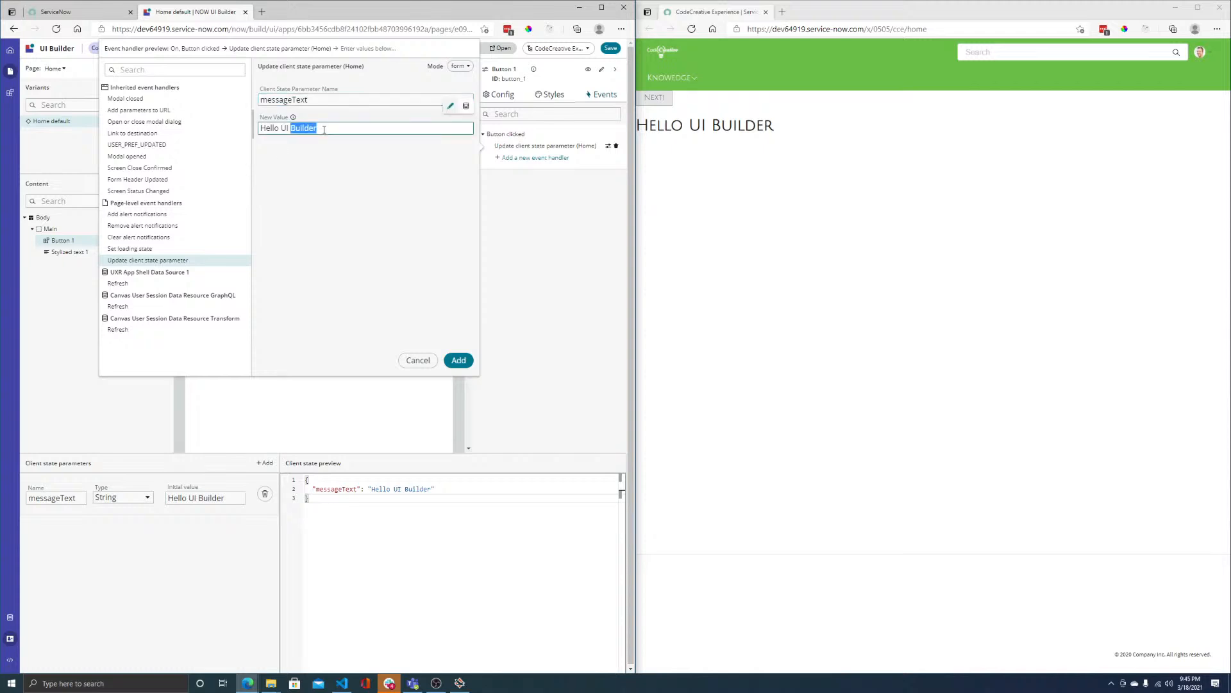
pyautogui.moveTo(325, 130)
pyautogui.mouseDown()
pyautogui.moveTo(284, 132)
pyautogui.moveTo(328, 132)
pyautogui.mouseUp()
pyautogui.click(285, 133)
pyautogui.press('BackSpace')
pyautogui.write('Chat')
pyautogui.click(458, 361)
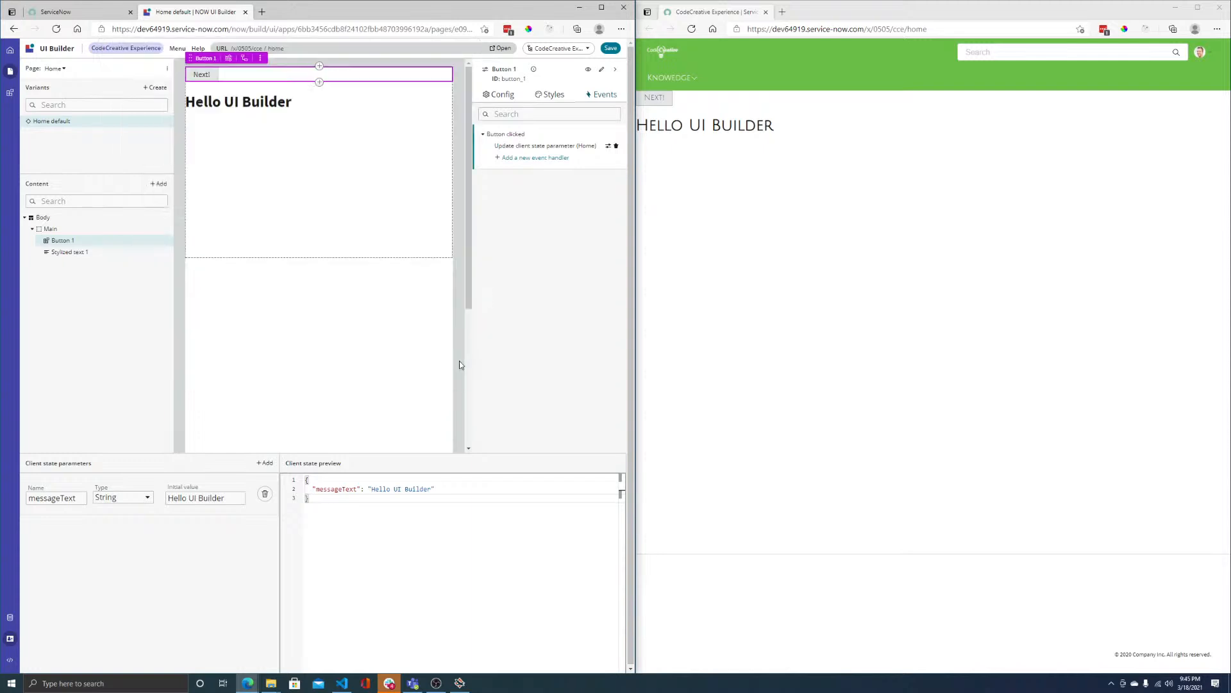
# - Save the Home page, reload the portal and test the Next! button there
pyautogui.click(611, 50)
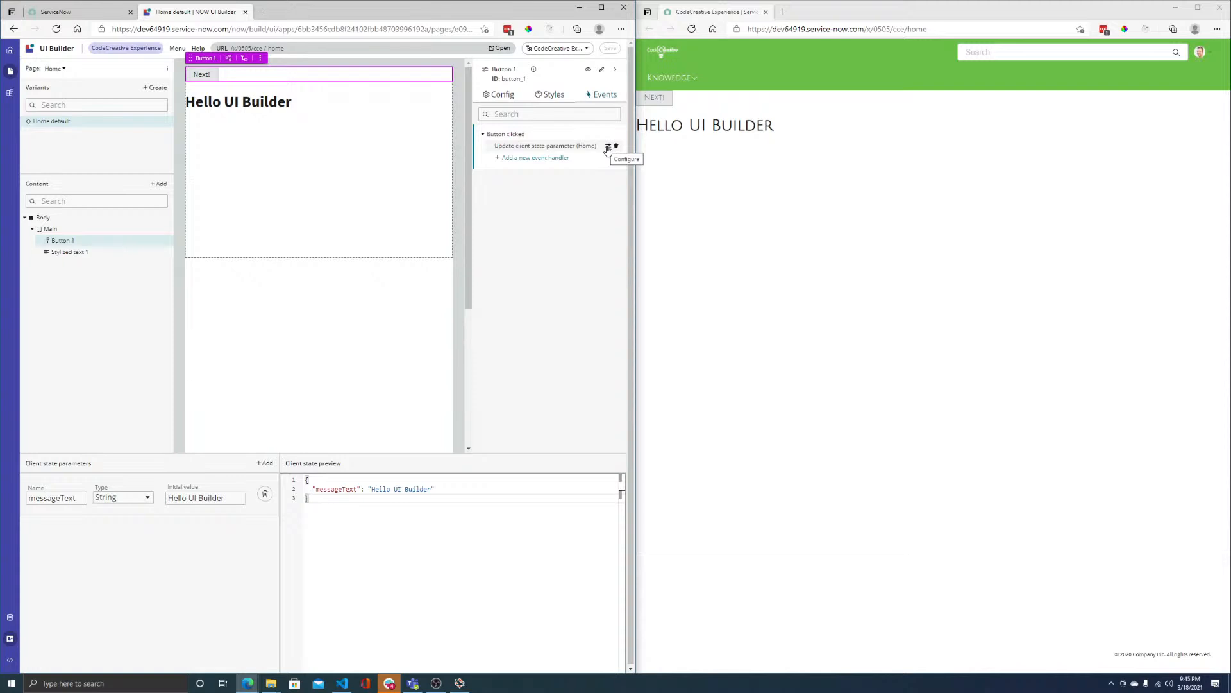
pyautogui.click(703, 101)
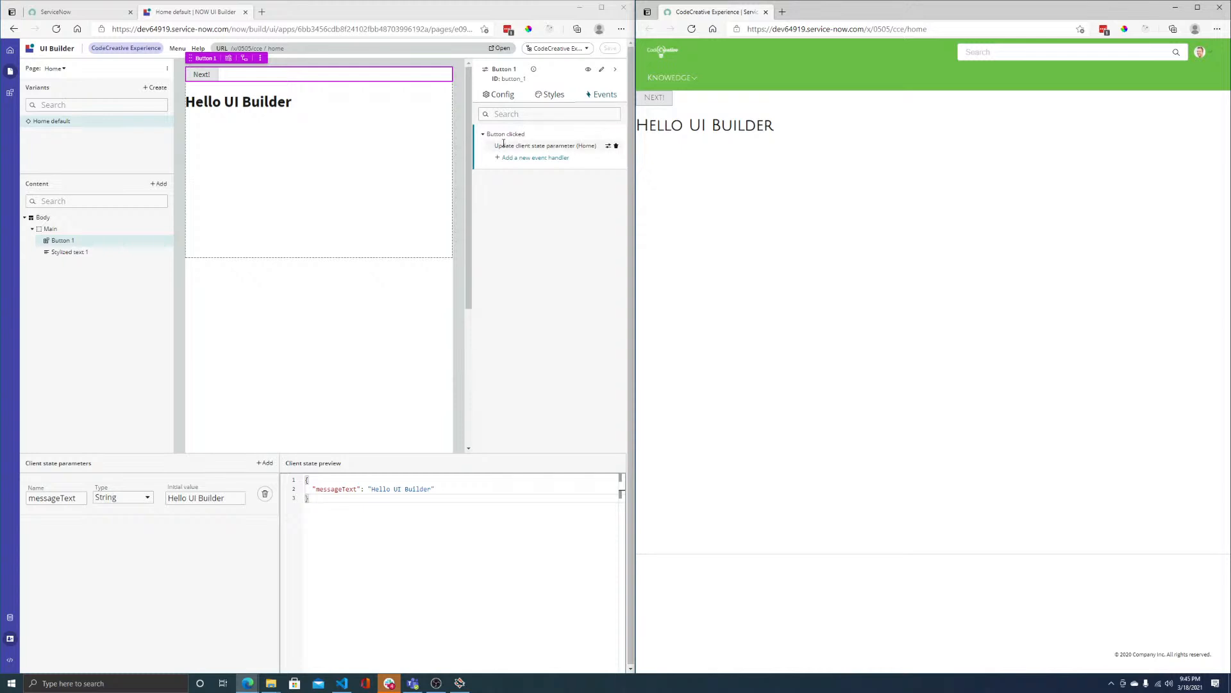
pyautogui.moveTo(495, 145); pyautogui.dragTo(597, 146)
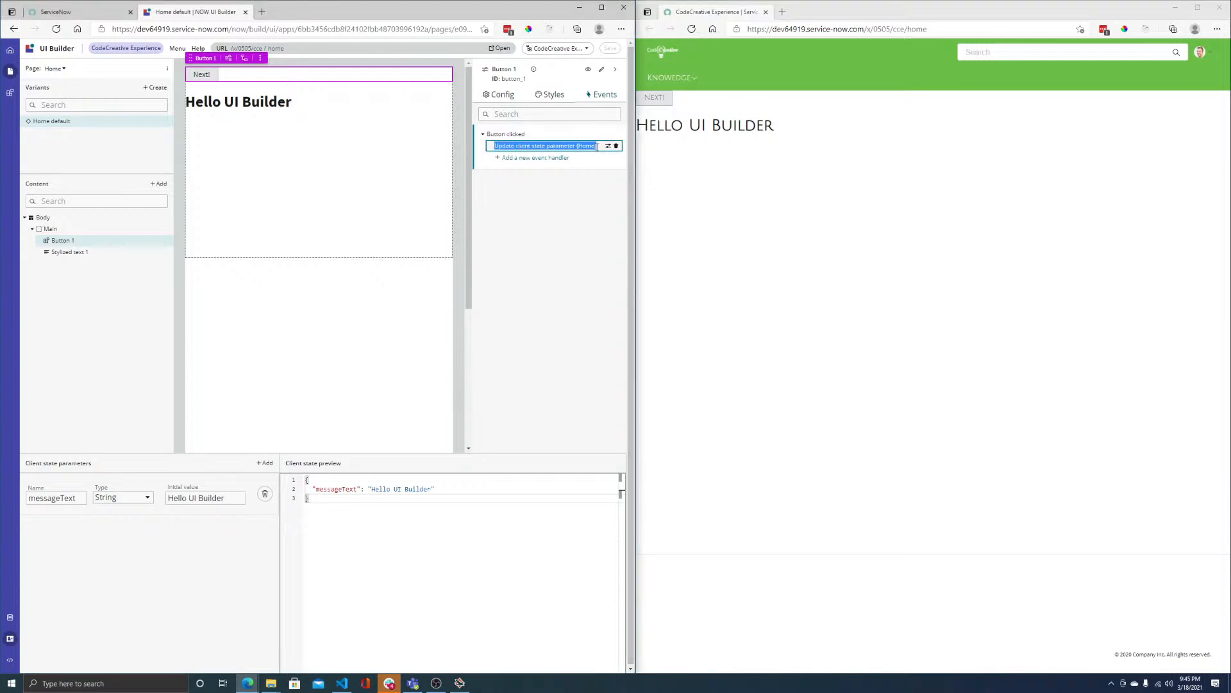
pyautogui.click(552, 233)
pyautogui.click(716, 185)
pyautogui.click(692, 30)
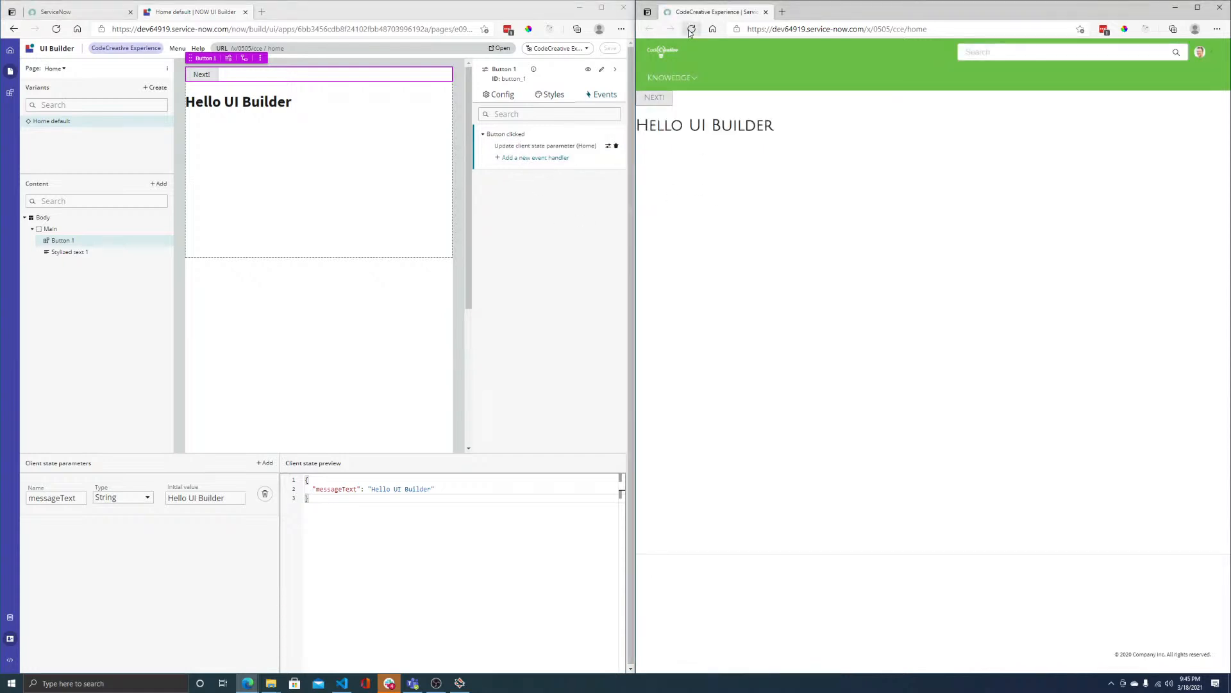
pyautogui.click(660, 103)
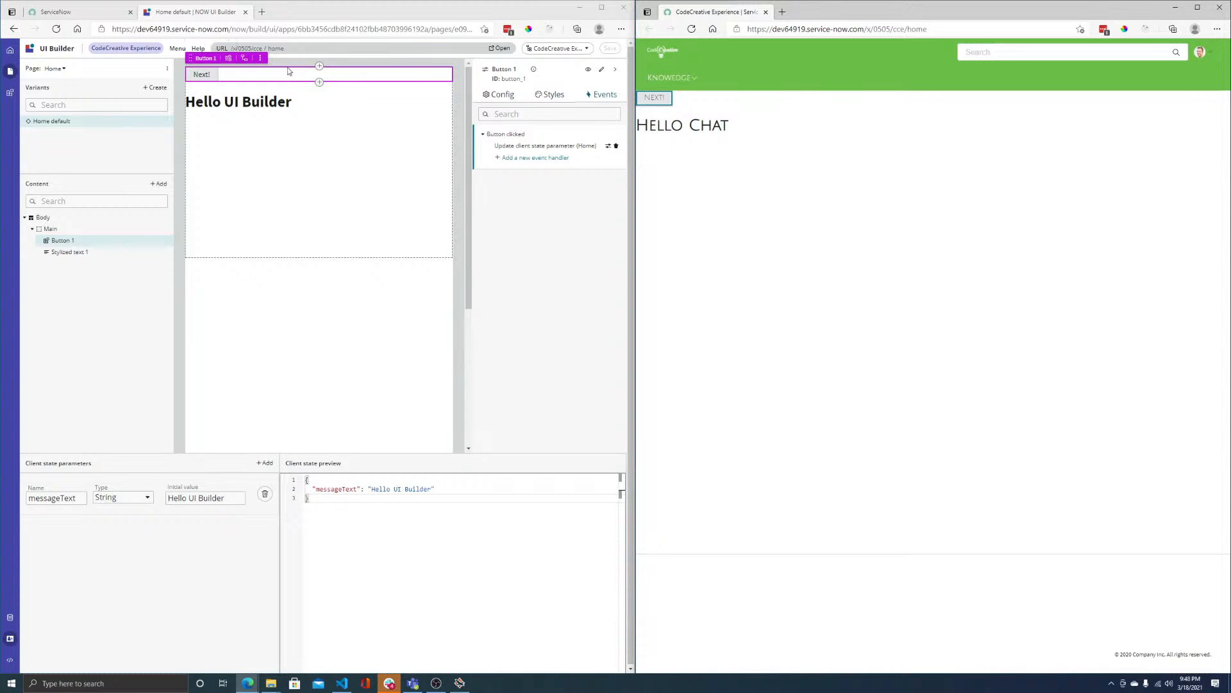
# - Delete the Next! button and the stylized text from the Home page
pyautogui.click(166, 241)
pyautogui.click(201, 305)
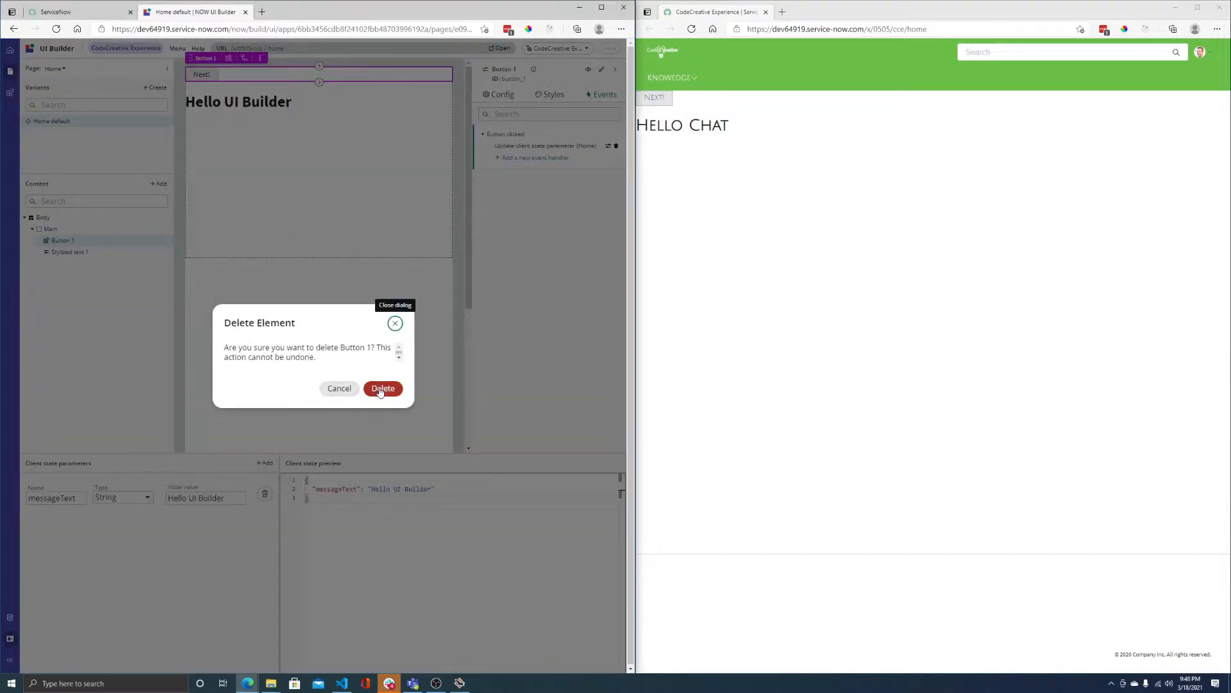
pyautogui.click(382, 389)
pyautogui.click(166, 241)
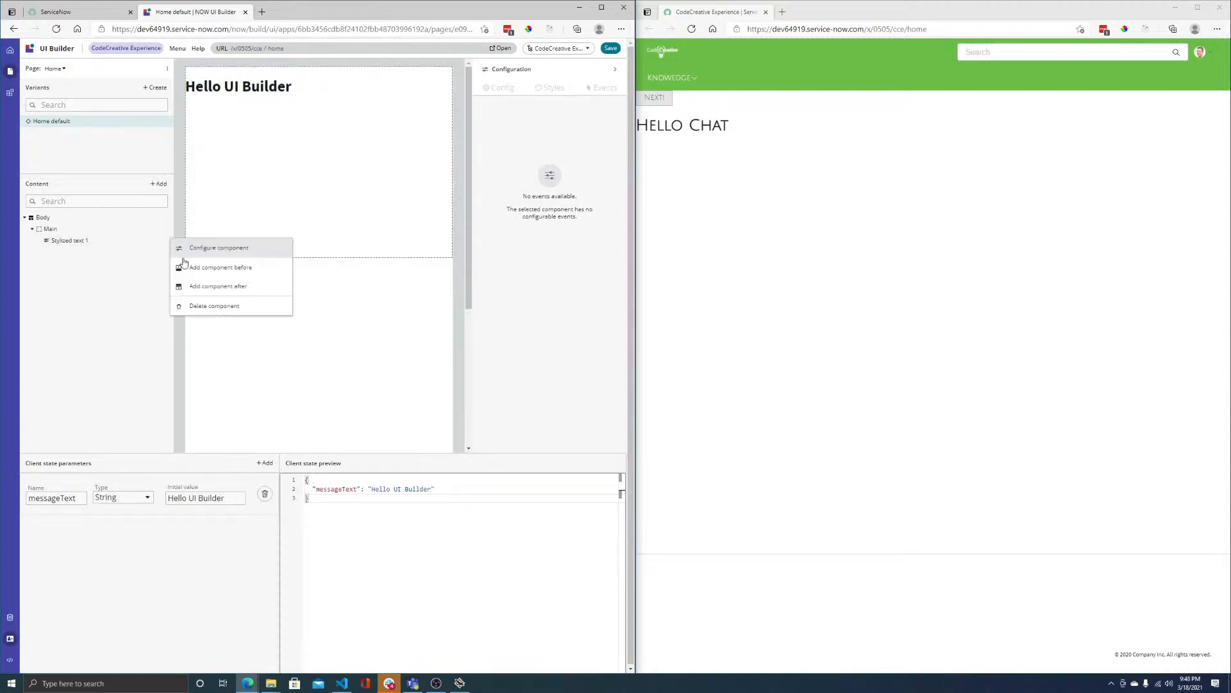
pyautogui.click(192, 305)
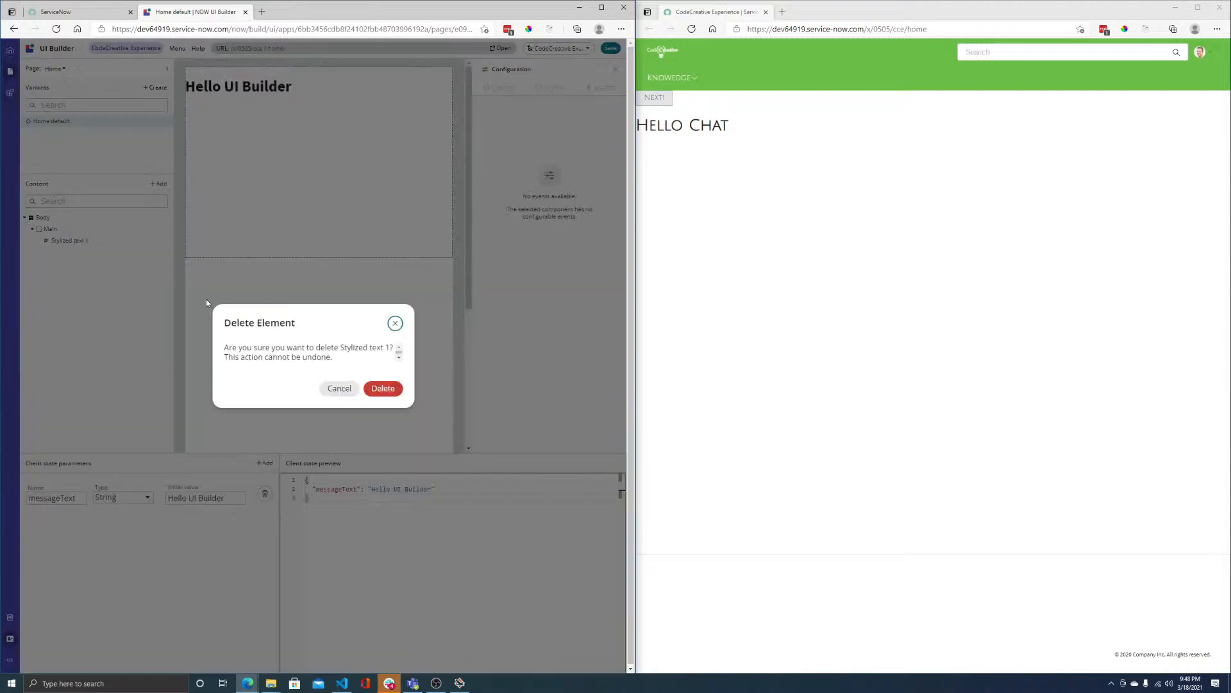
pyautogui.click(383, 388)
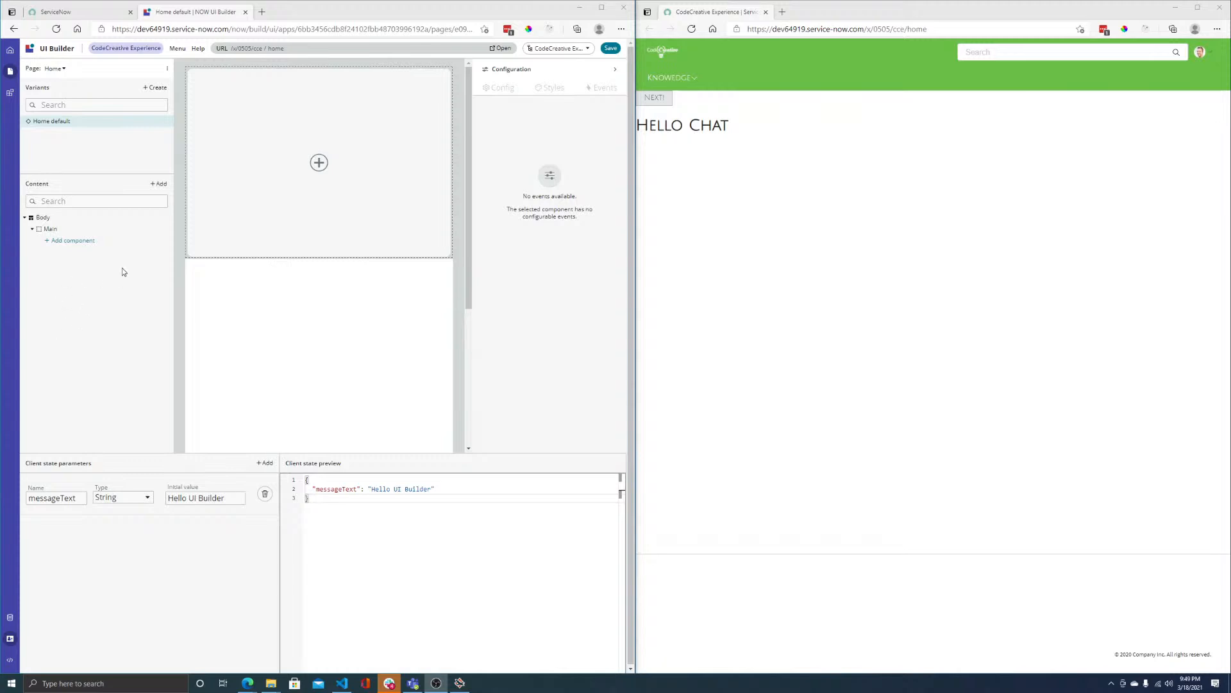
# - Add a Container component to the empty Main section of the Home page
pyautogui.click(80, 245)
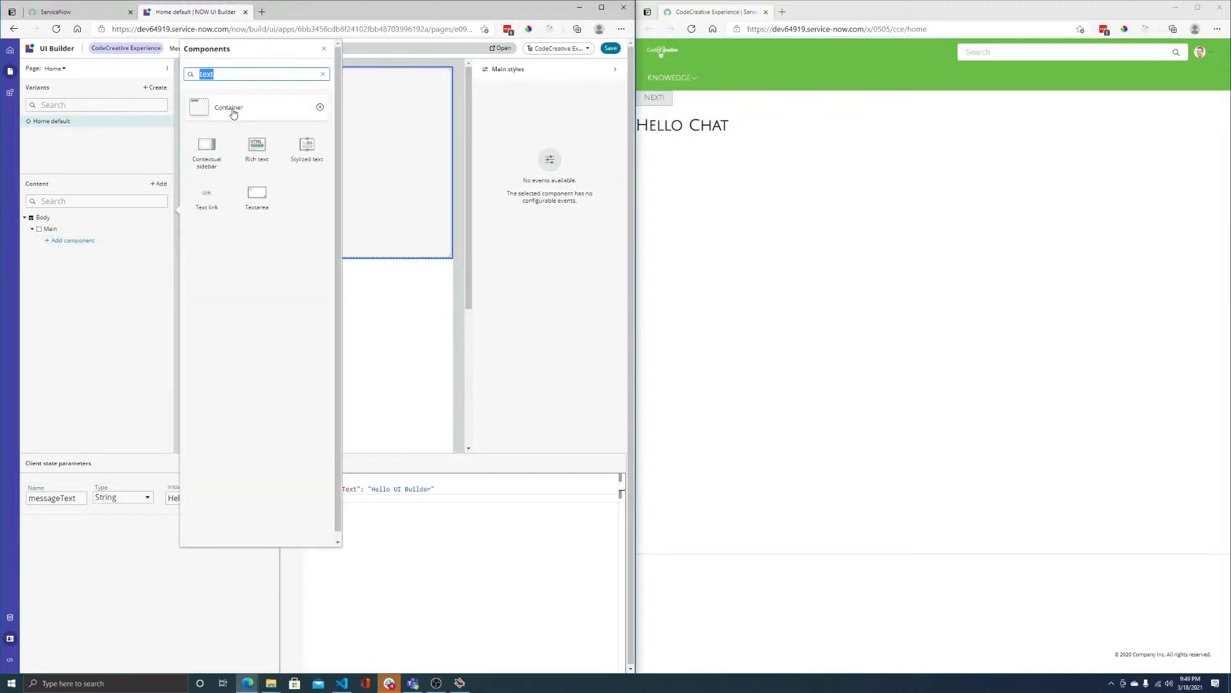
pyautogui.click(233, 113)
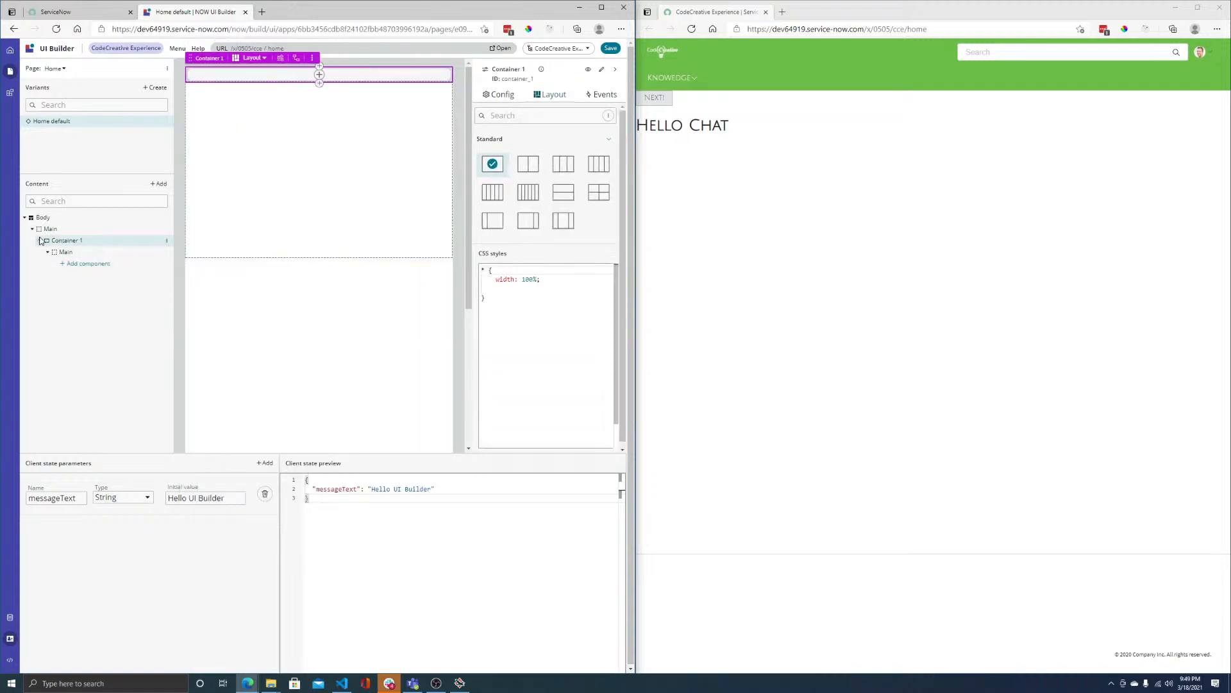
# - Add a second Container component to the Home page's Main section, alongside Container 1
pyautogui.click(166, 233)
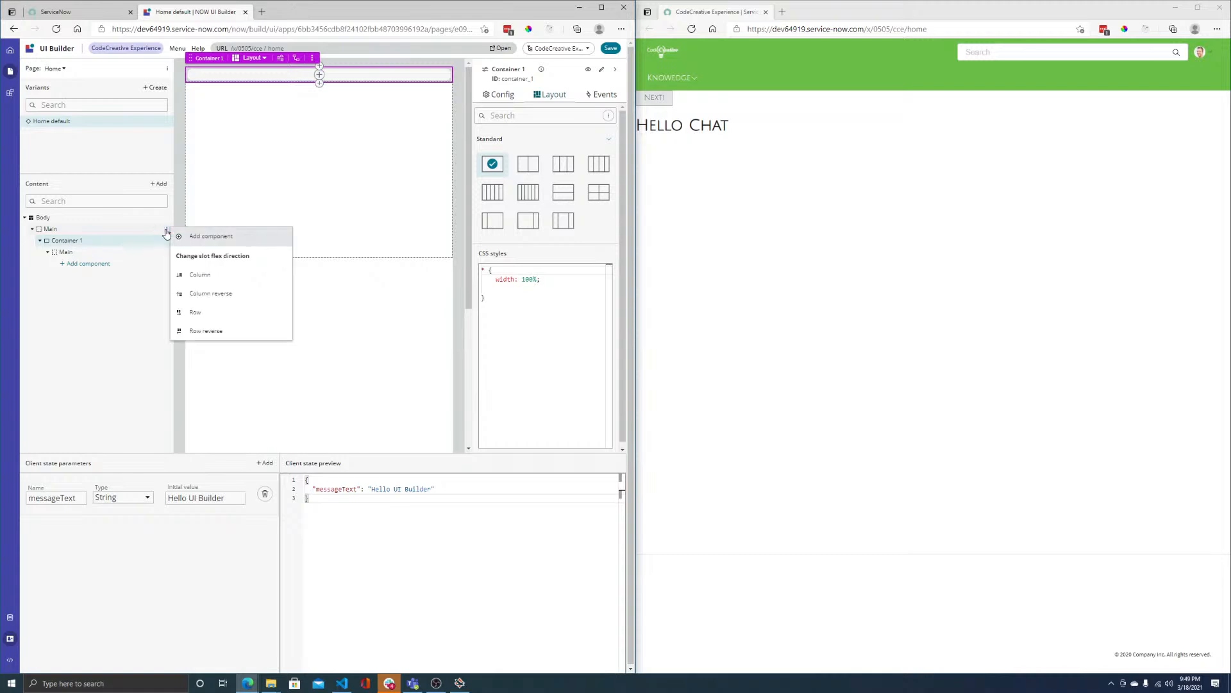
pyautogui.click(212, 237)
pyautogui.click(349, 113)
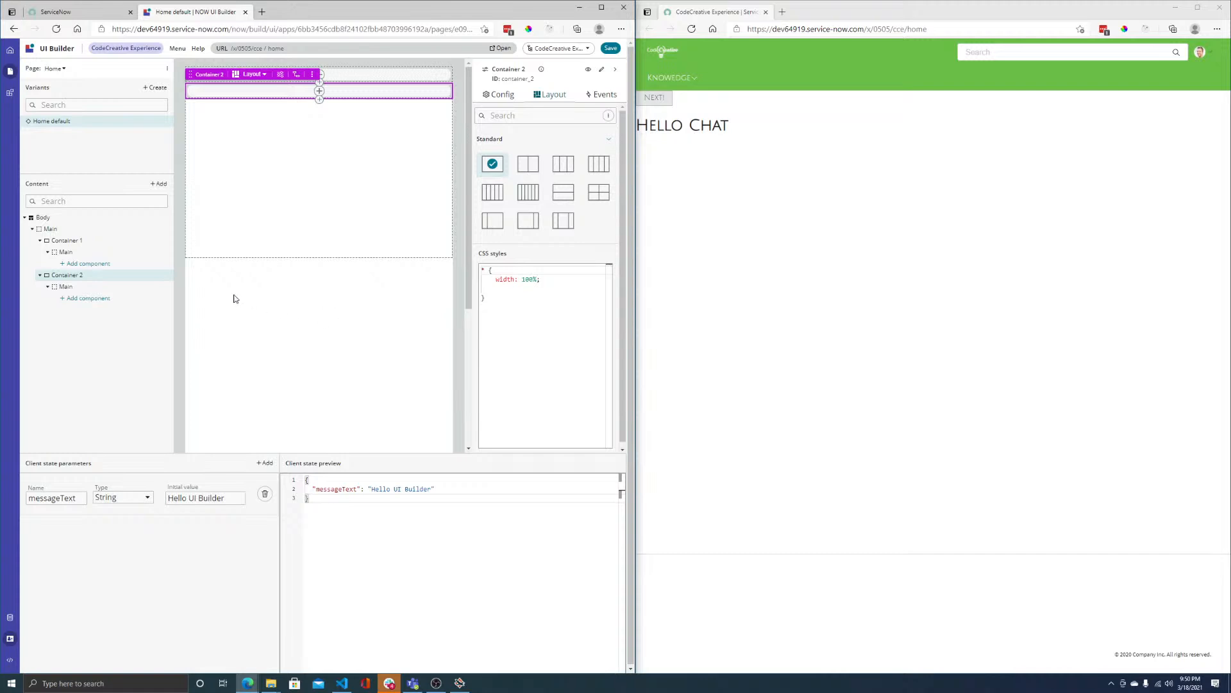
# - Add two nested Container components to the Main slot of Container 1
pyautogui.click(90, 263)
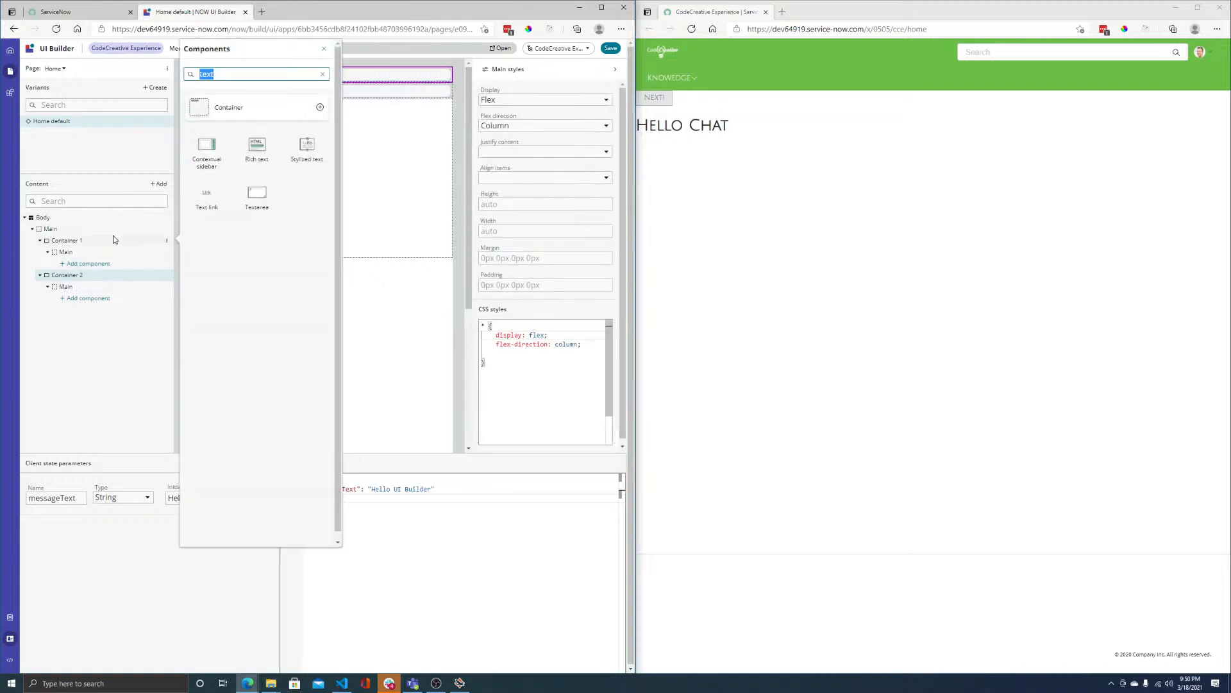
pyautogui.click(113, 240)
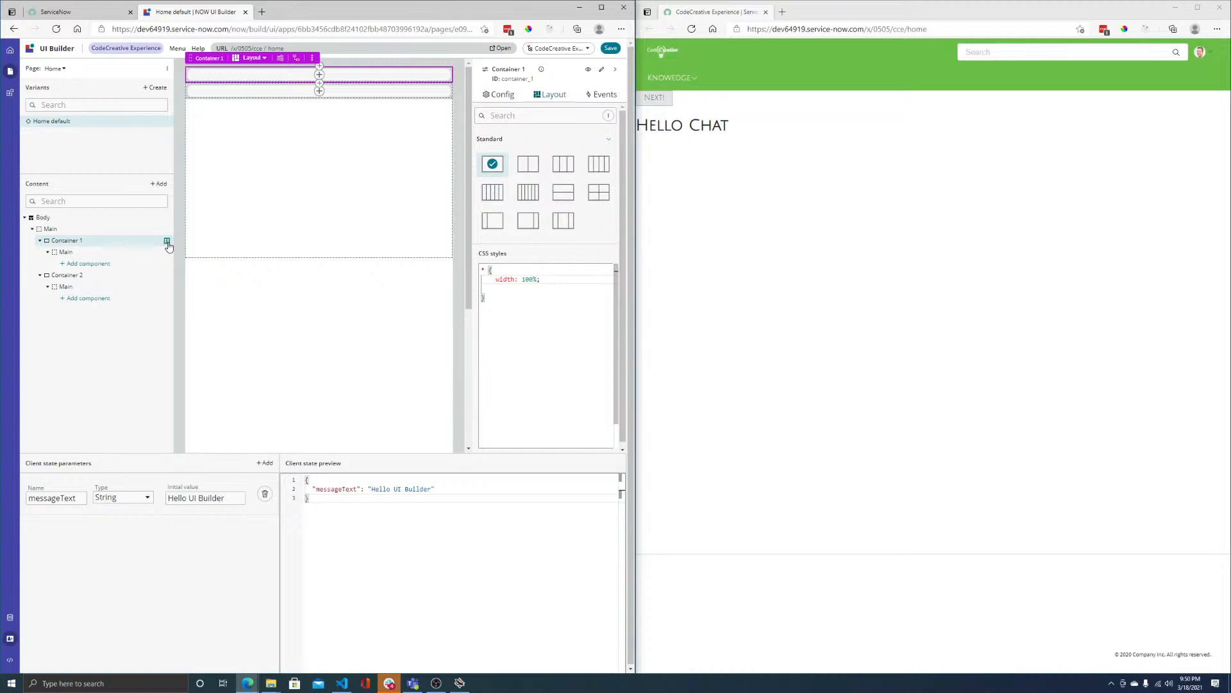
pyautogui.click(167, 242)
pyautogui.click(90, 257)
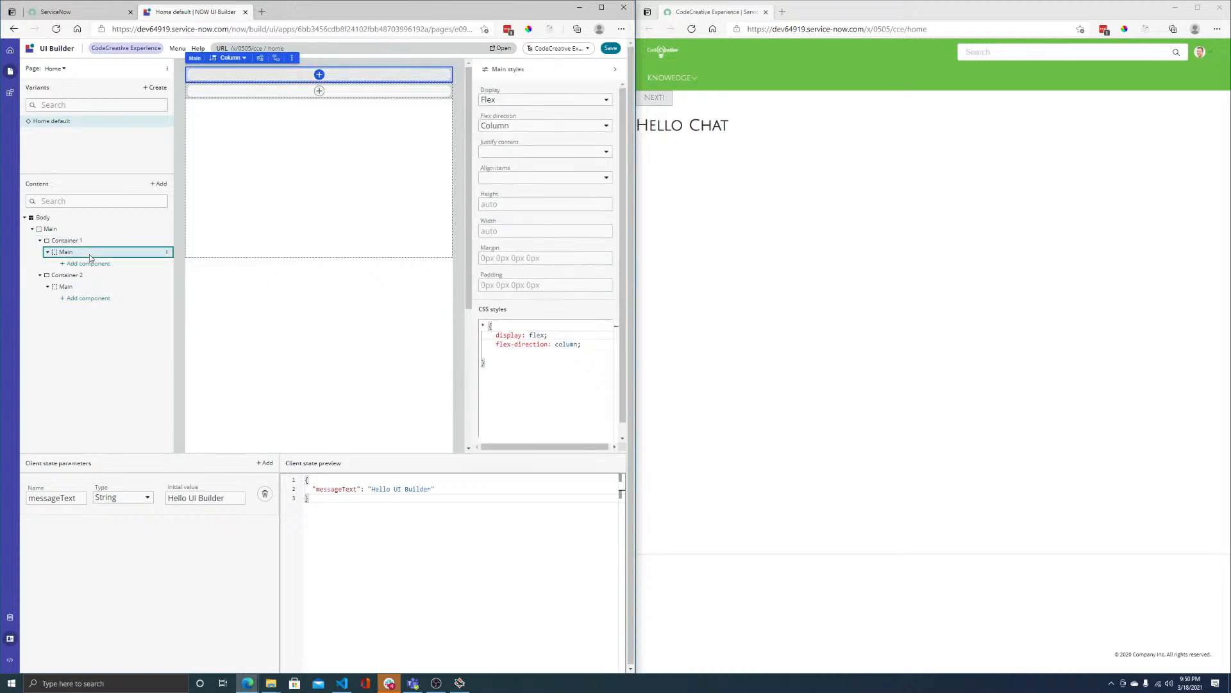
pyautogui.click(105, 264)
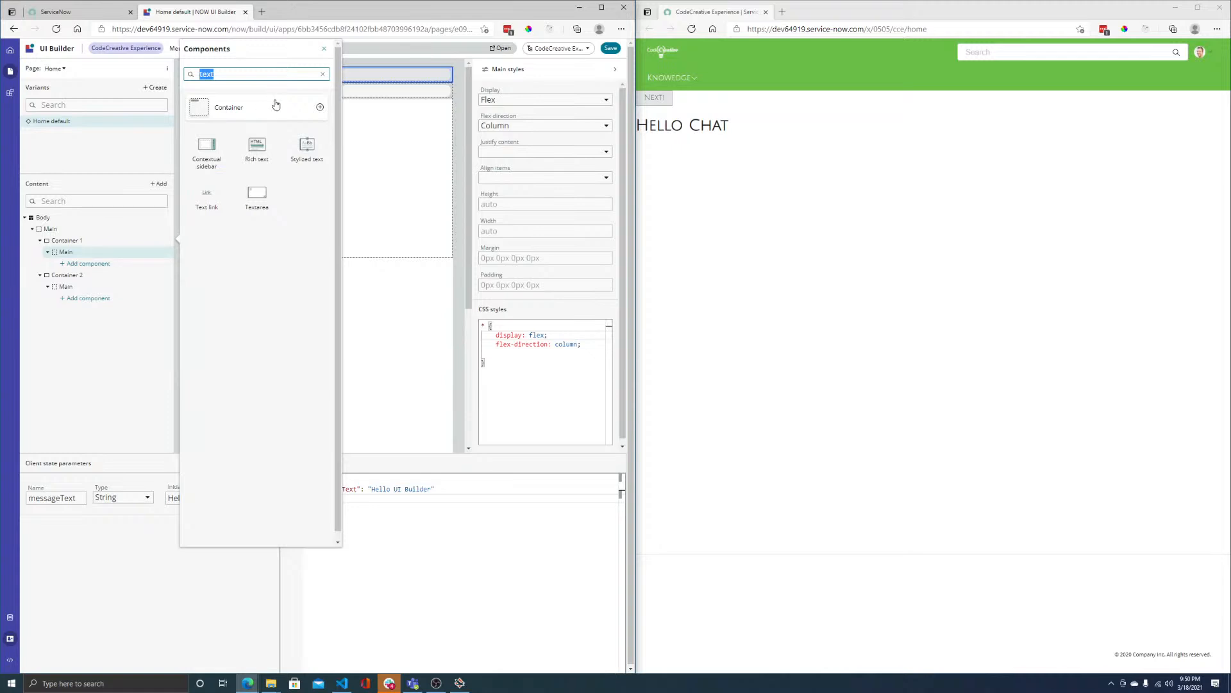
pyautogui.click(247, 108)
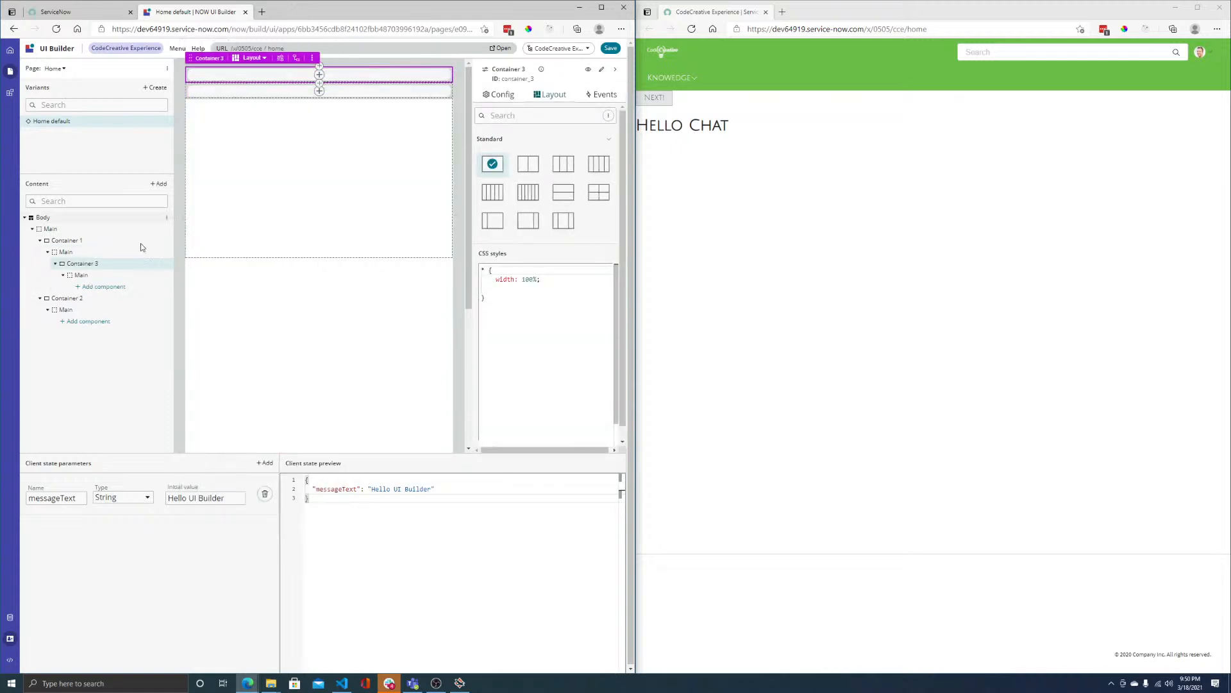
pyautogui.click(56, 263)
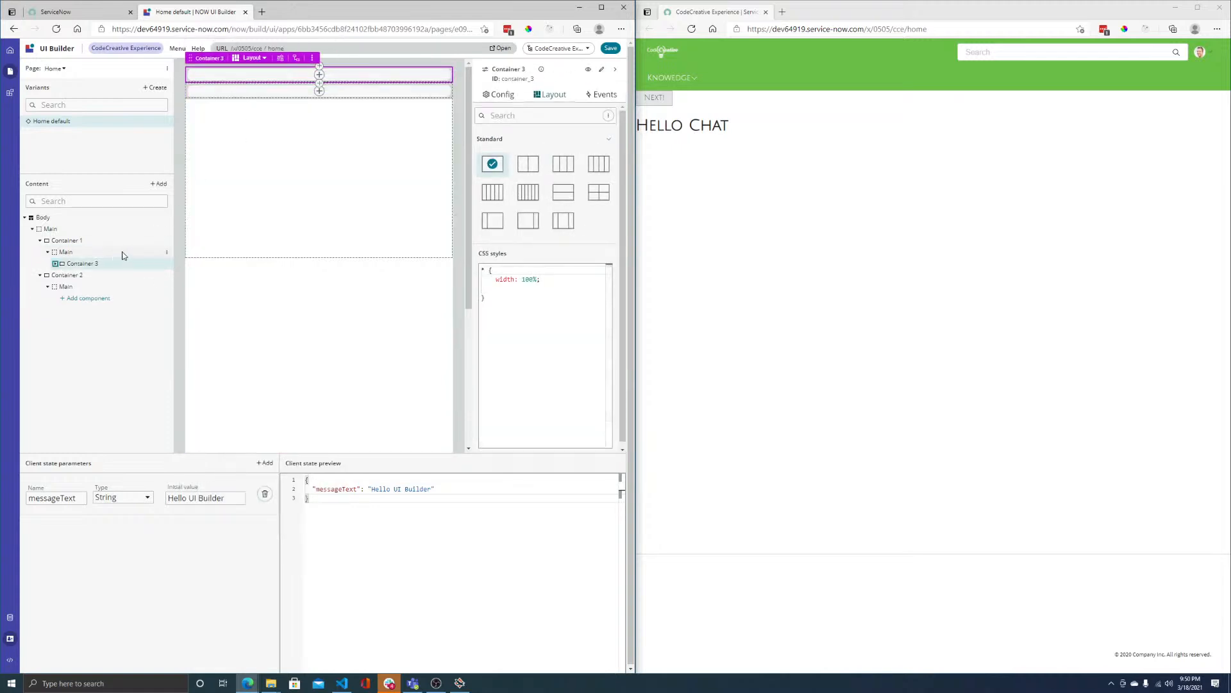
pyautogui.click(167, 252)
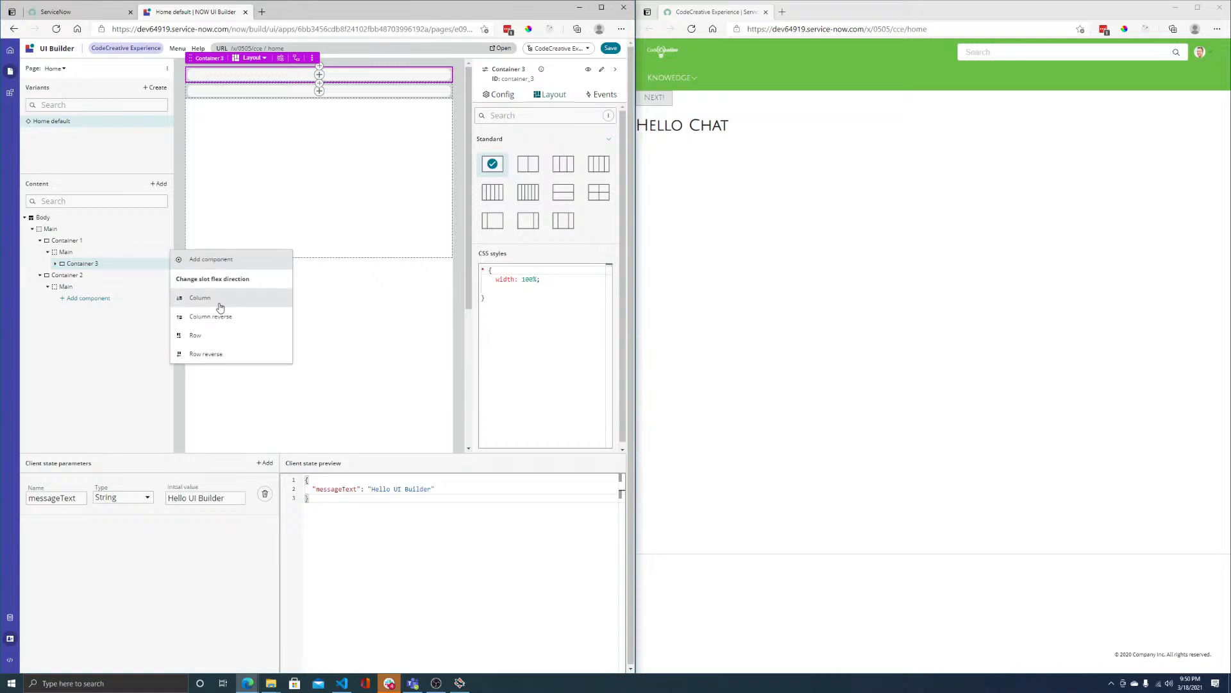
pyautogui.click(186, 259)
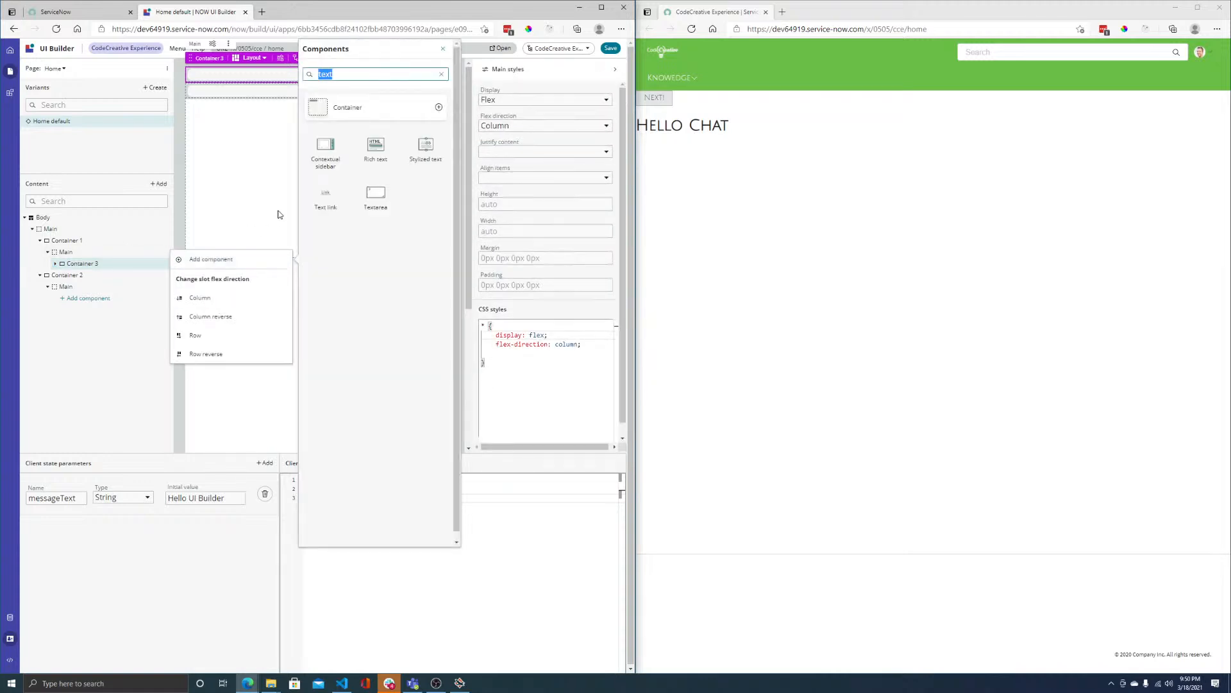
pyautogui.click(340, 109)
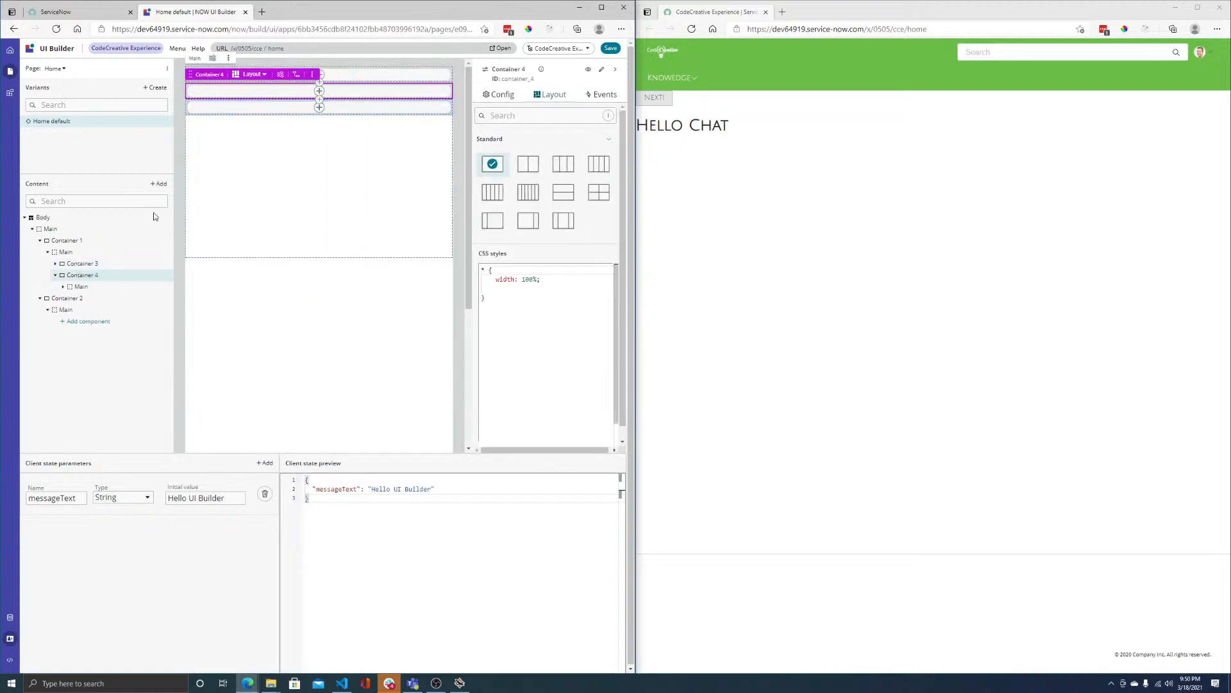
pyautogui.click(56, 275)
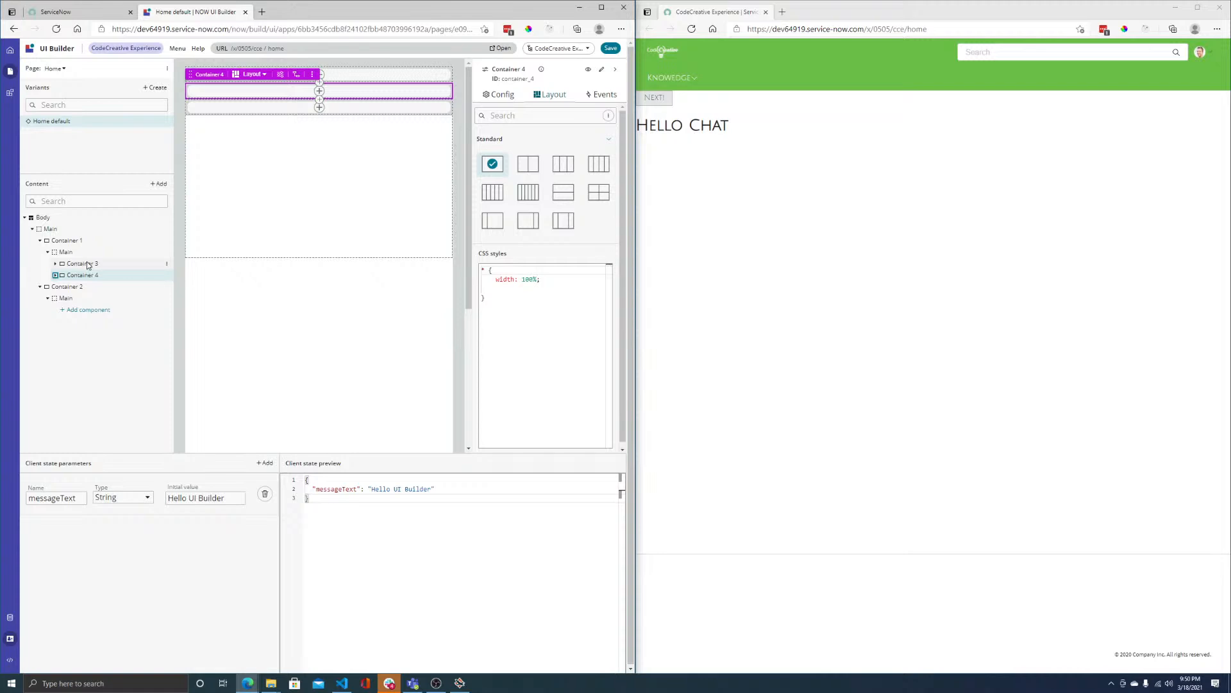
# - Add two nested Container components to the Main slot of Container 2, the second after the first
pyautogui.click(78, 312)
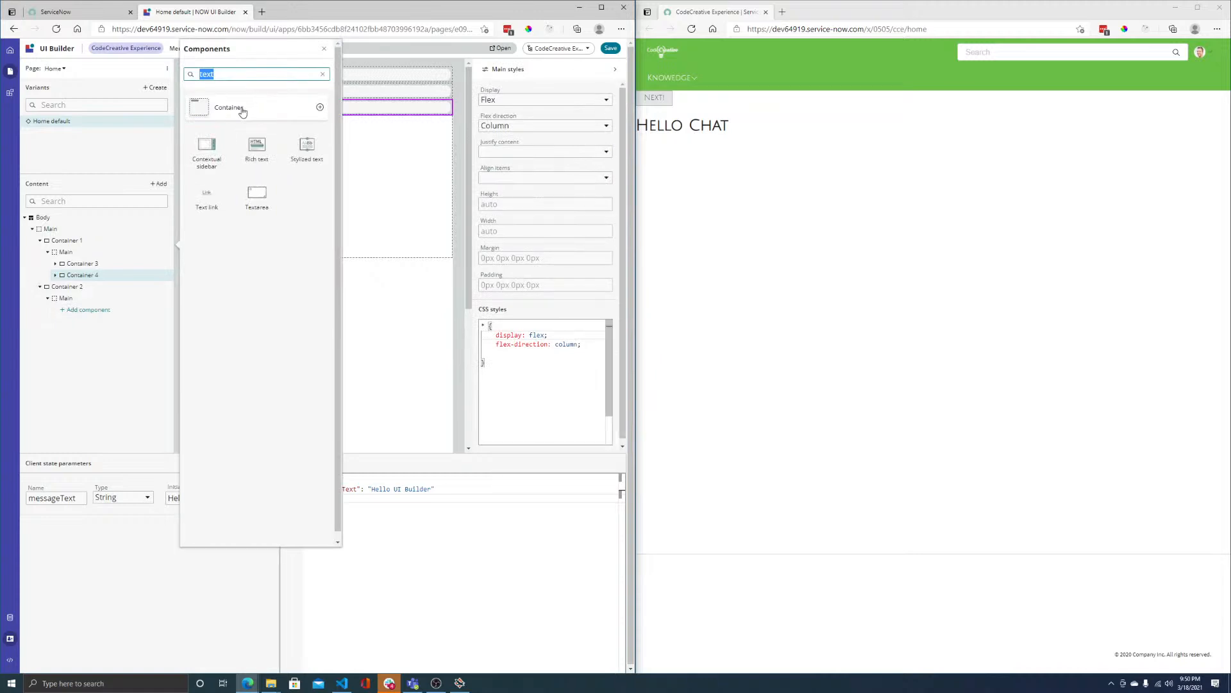
pyautogui.click(203, 193)
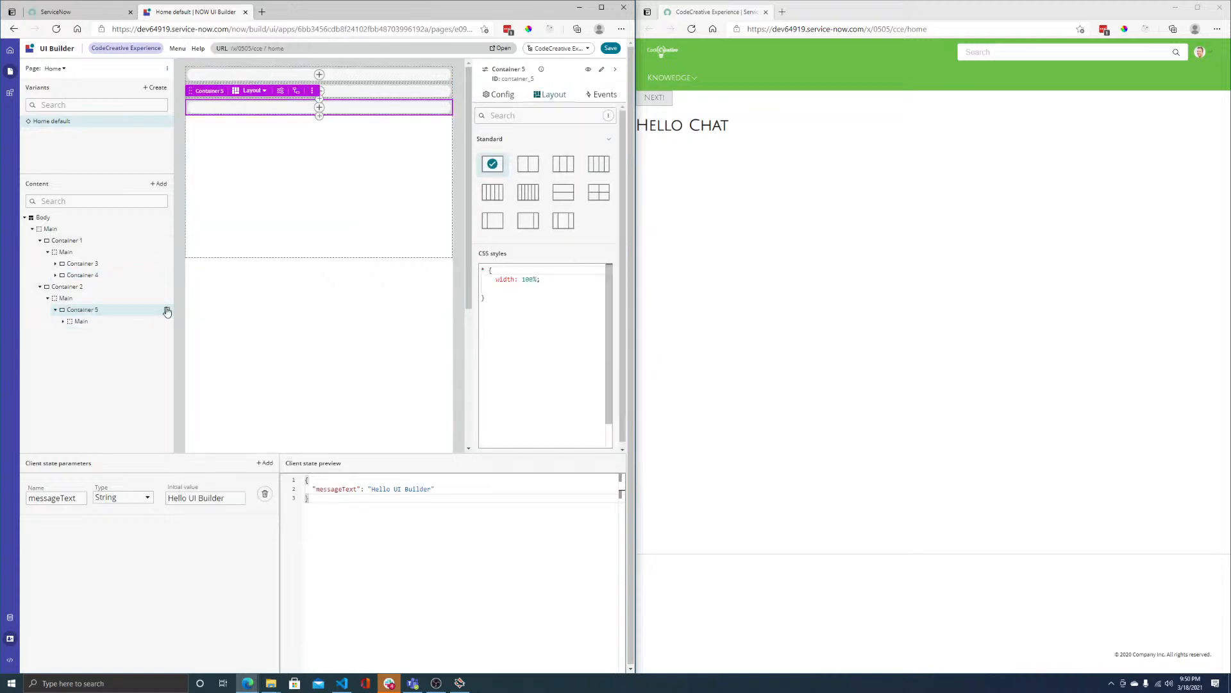
pyautogui.click(166, 309)
pyautogui.click(214, 355)
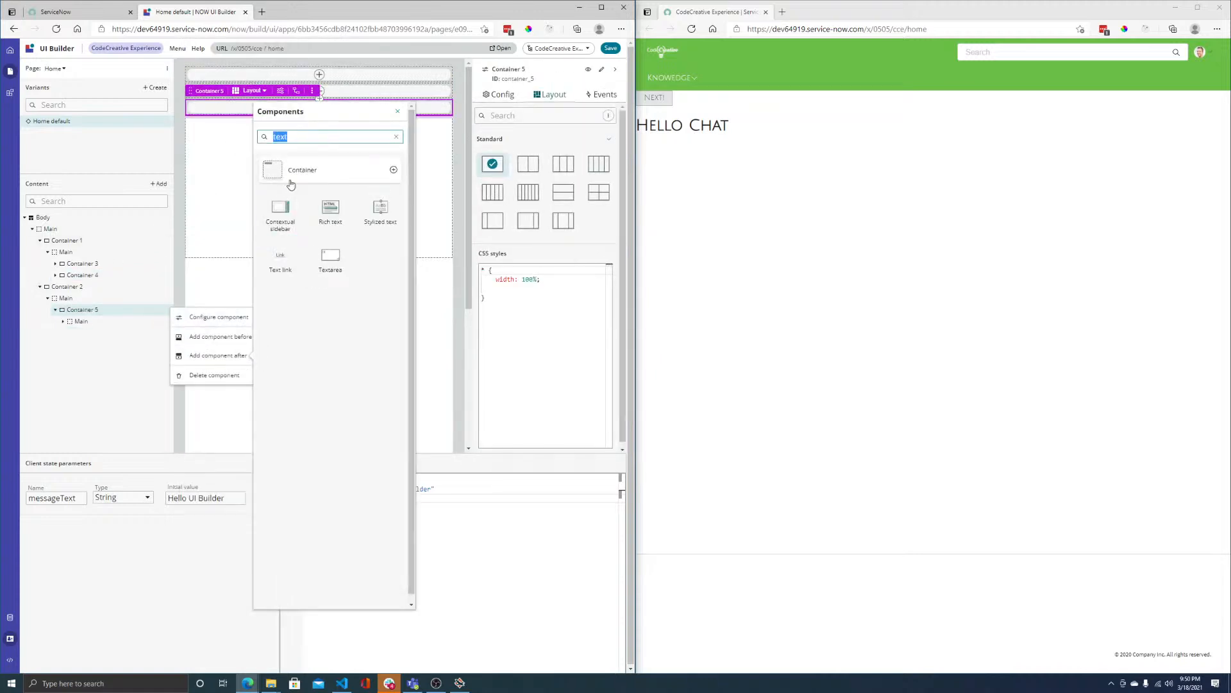
pyautogui.click(314, 172)
# - Add a Rich text component to the Main slot of Container 3, the first container nested in Container 1
pyautogui.click(55, 264)
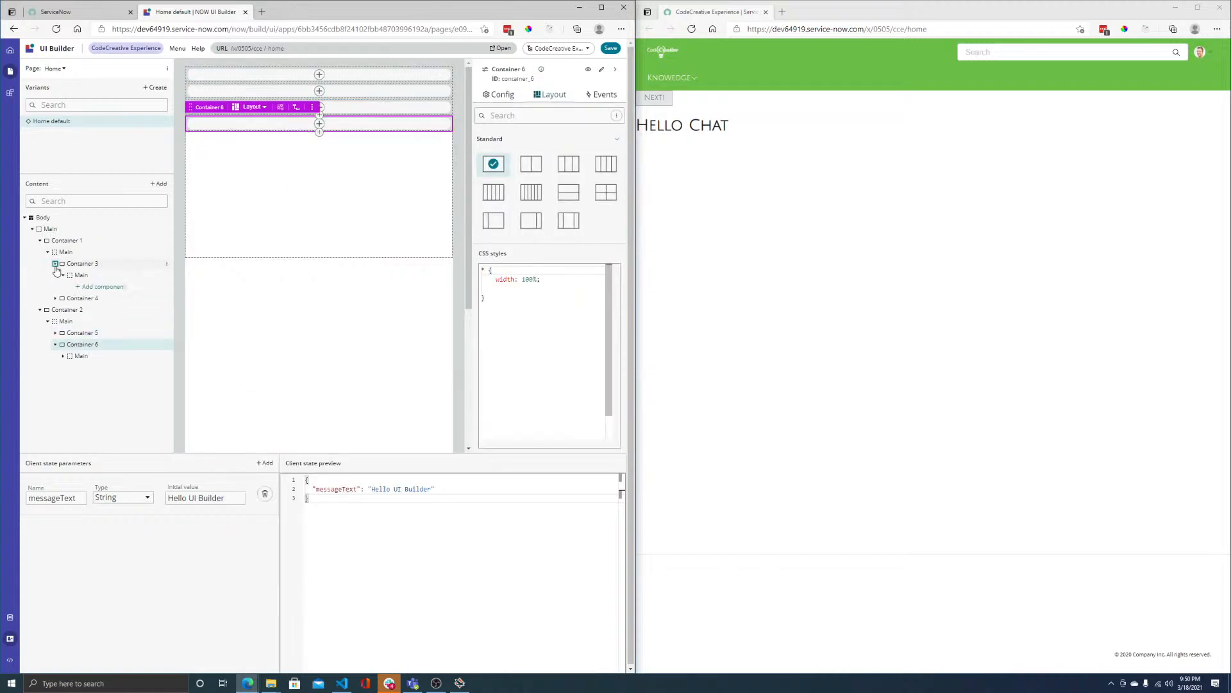
pyautogui.click(93, 287)
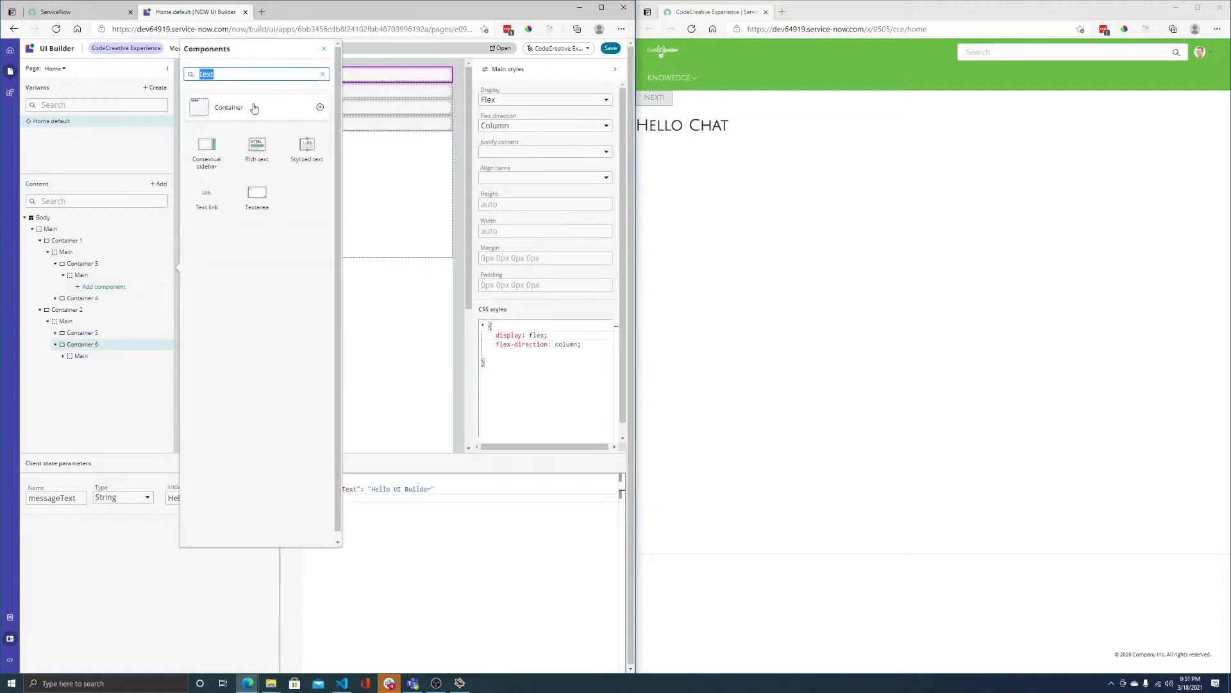
pyautogui.click(257, 145)
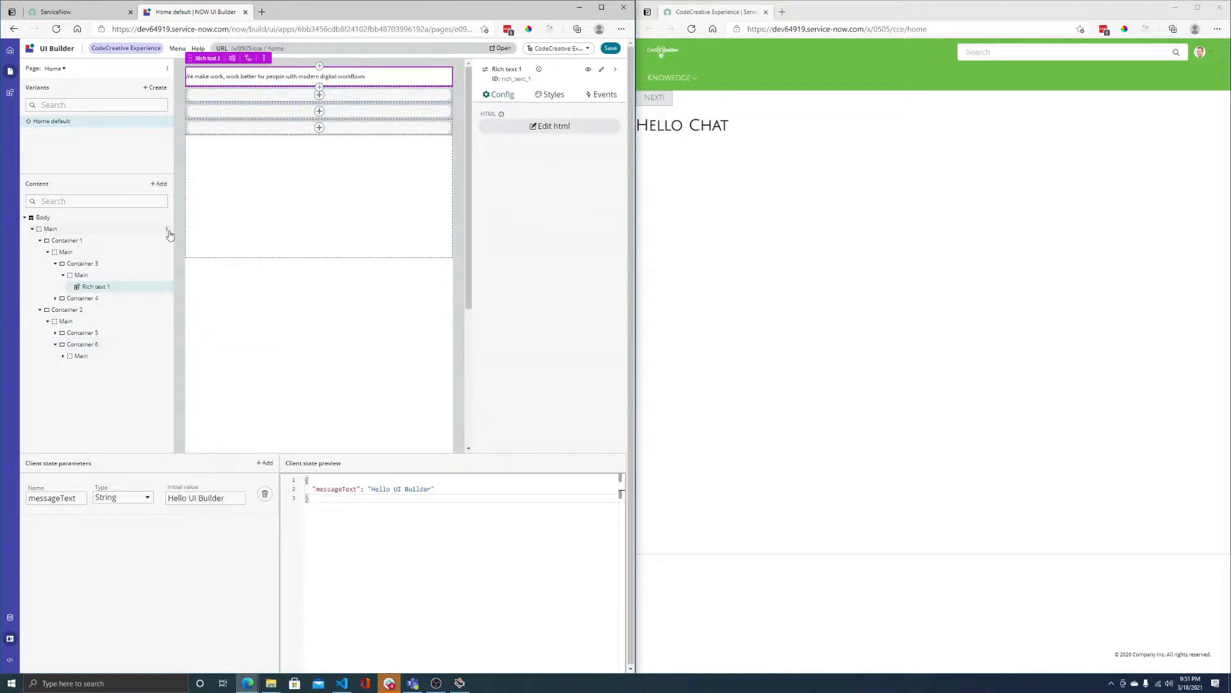
# - Add another Container to the page's Main section and move it into Container 3, above the rich text
pyautogui.click(167, 230)
pyautogui.click(105, 229)
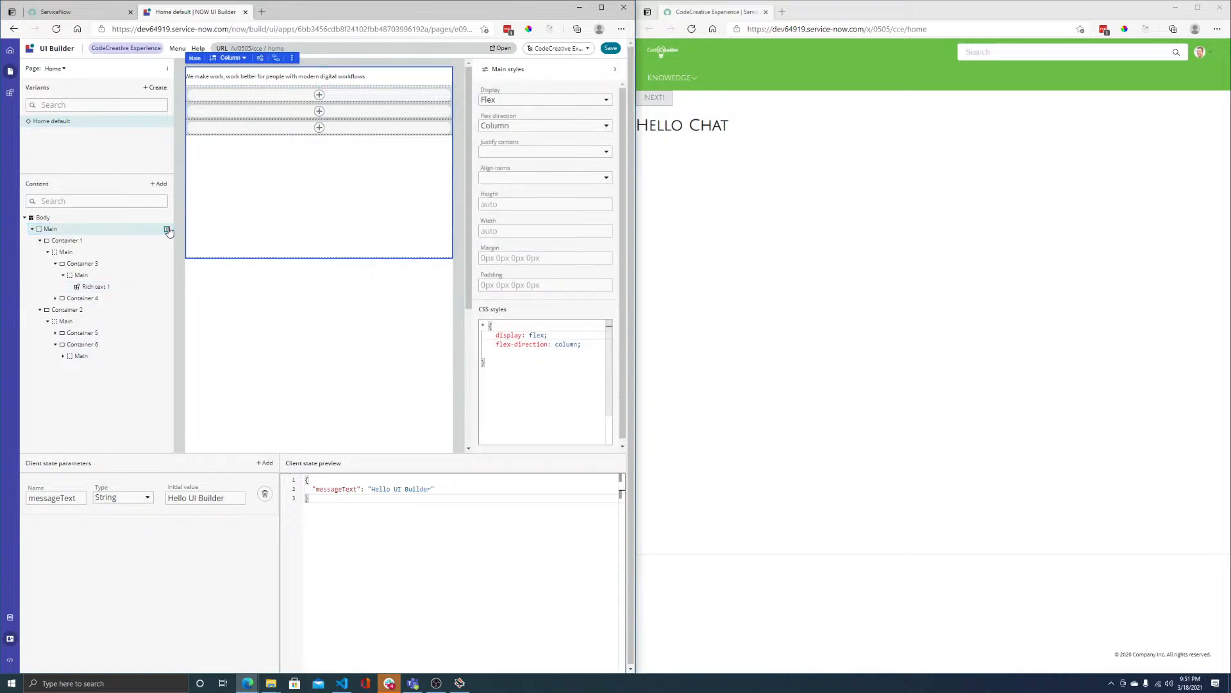
pyautogui.click(168, 230)
pyautogui.click(209, 244)
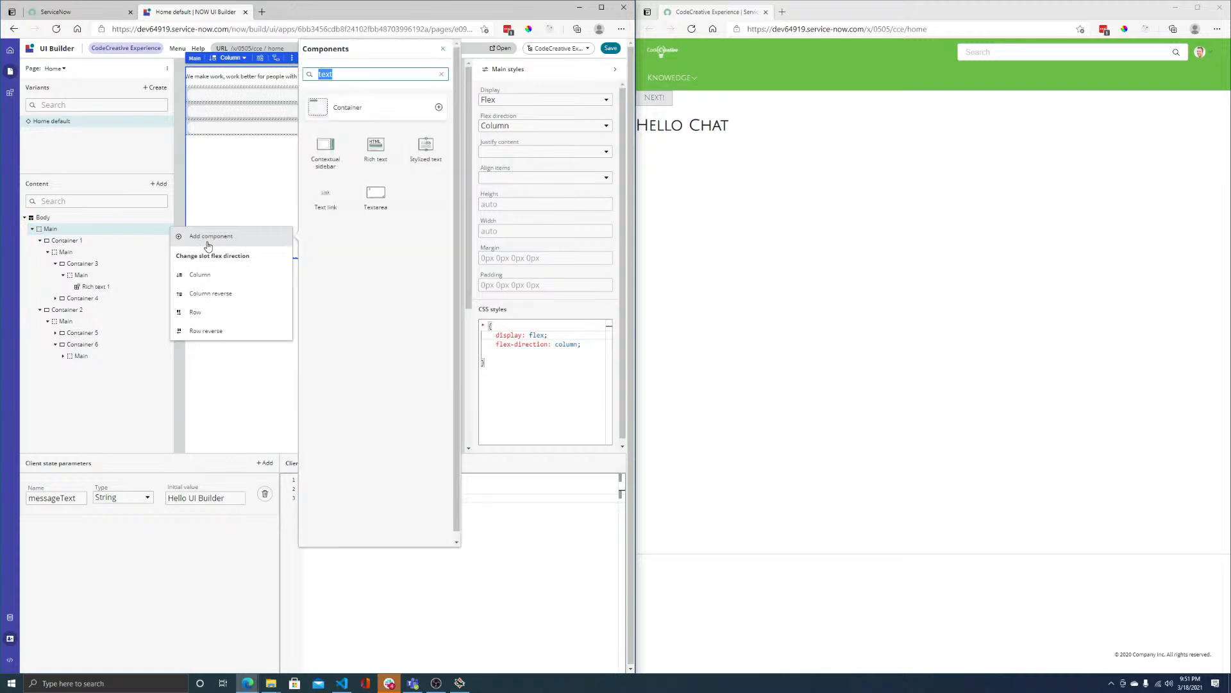
pyautogui.click(324, 110)
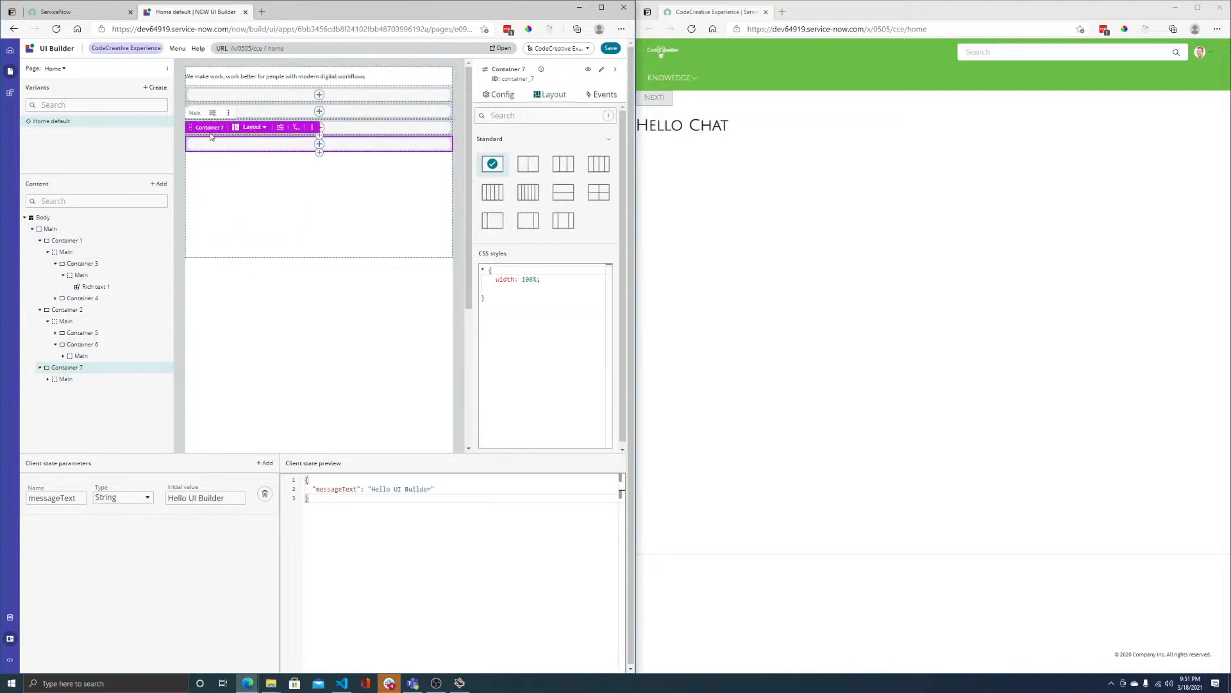
pyautogui.moveTo(188, 126); pyautogui.dragTo(191, 74)
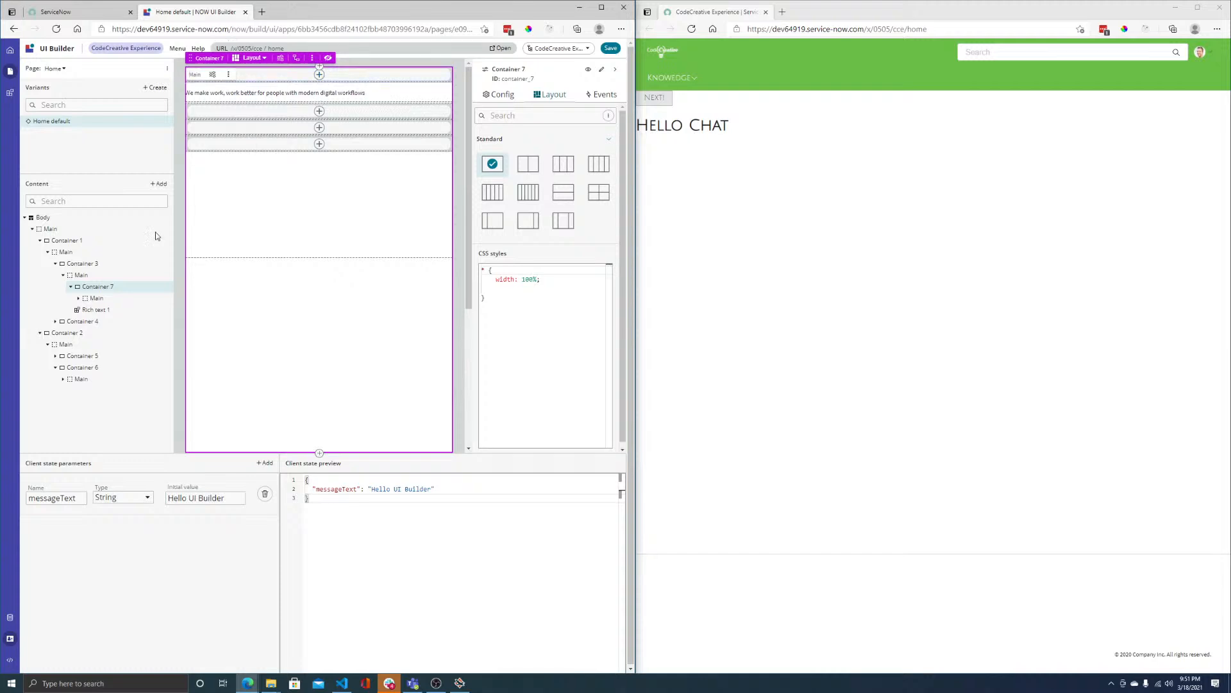
# - Try to reposition Container 7 and its parent Container 3 on the canvas, checking their nesting in the content tree
pyautogui.click(39, 241)
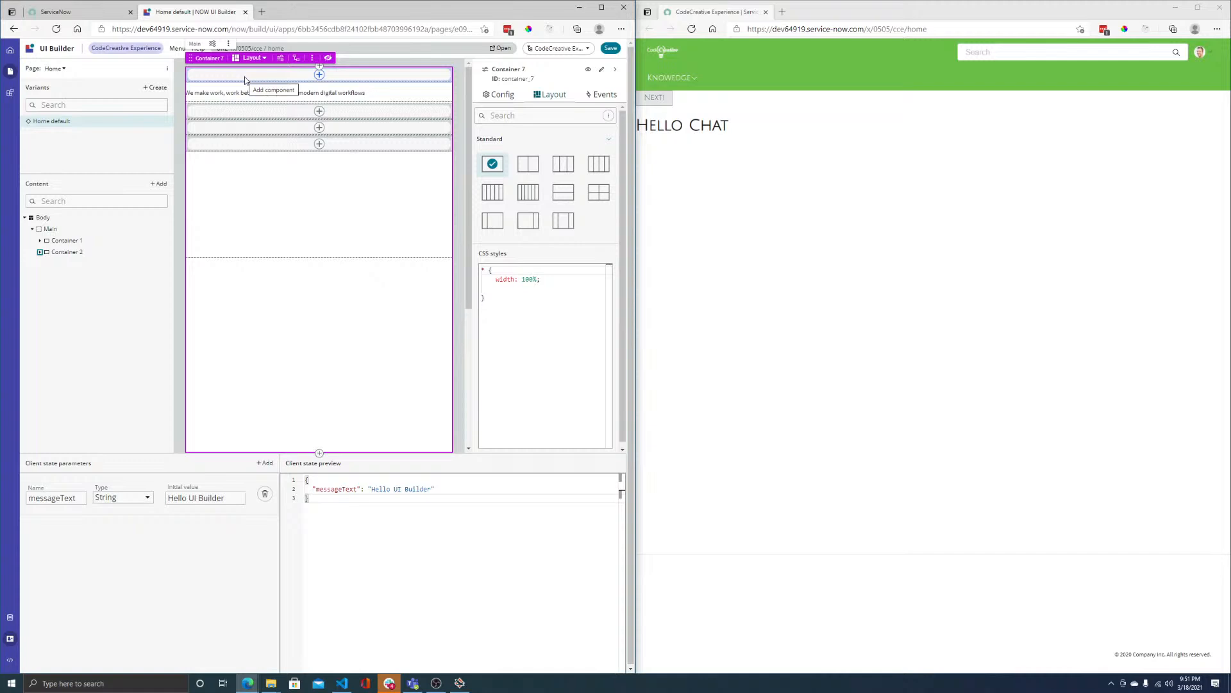
pyautogui.moveTo(189, 58)
pyautogui.mouseDown()
pyautogui.moveTo(186, 48)
pyautogui.moveTo(212, 51)
pyautogui.moveTo(194, 73)
pyautogui.mouseUp()
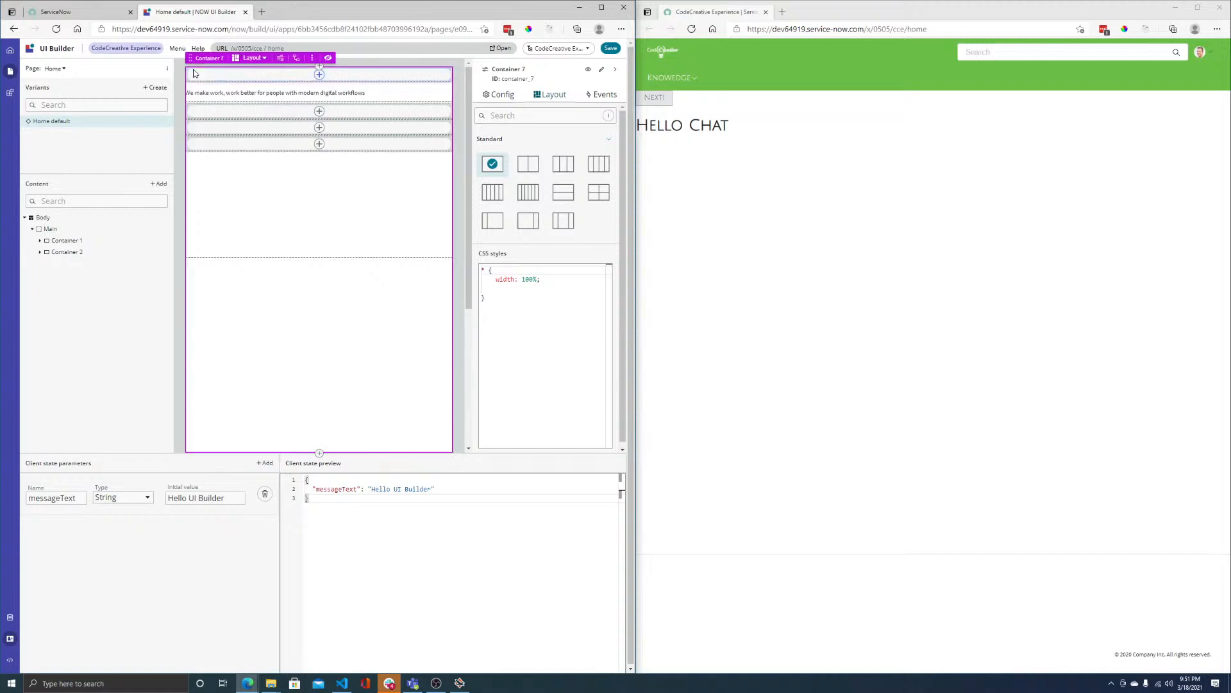
pyautogui.click(40, 240)
pyautogui.click(40, 240)
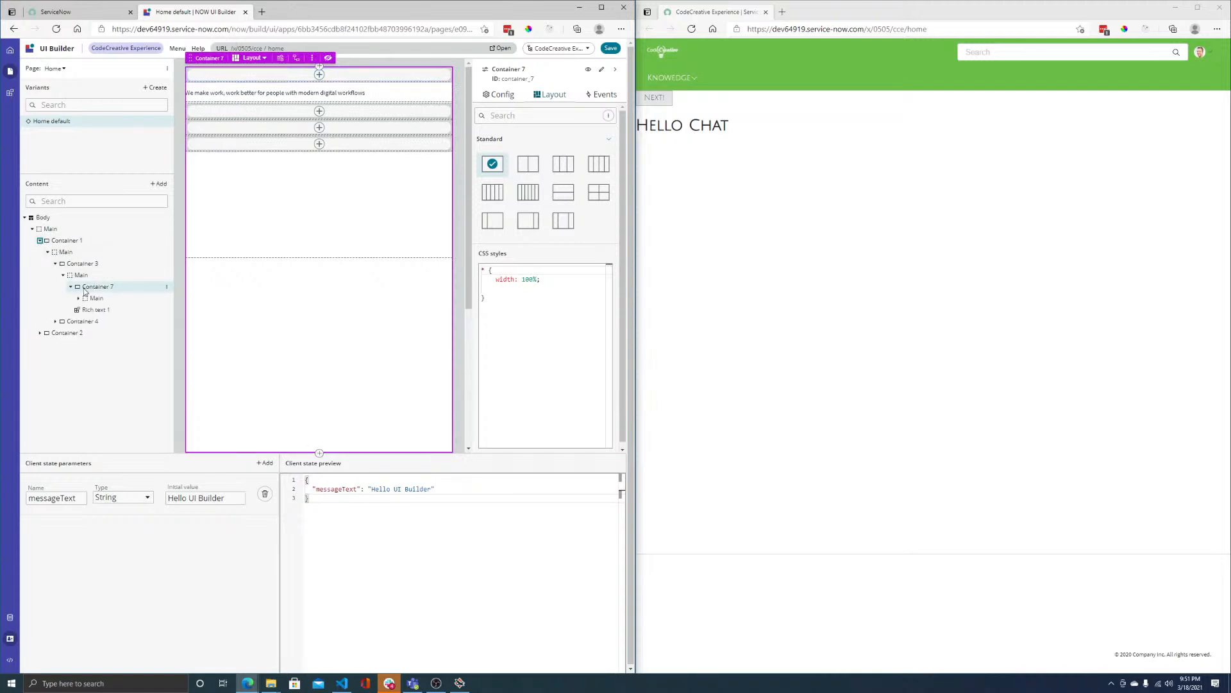
pyautogui.click(56, 264)
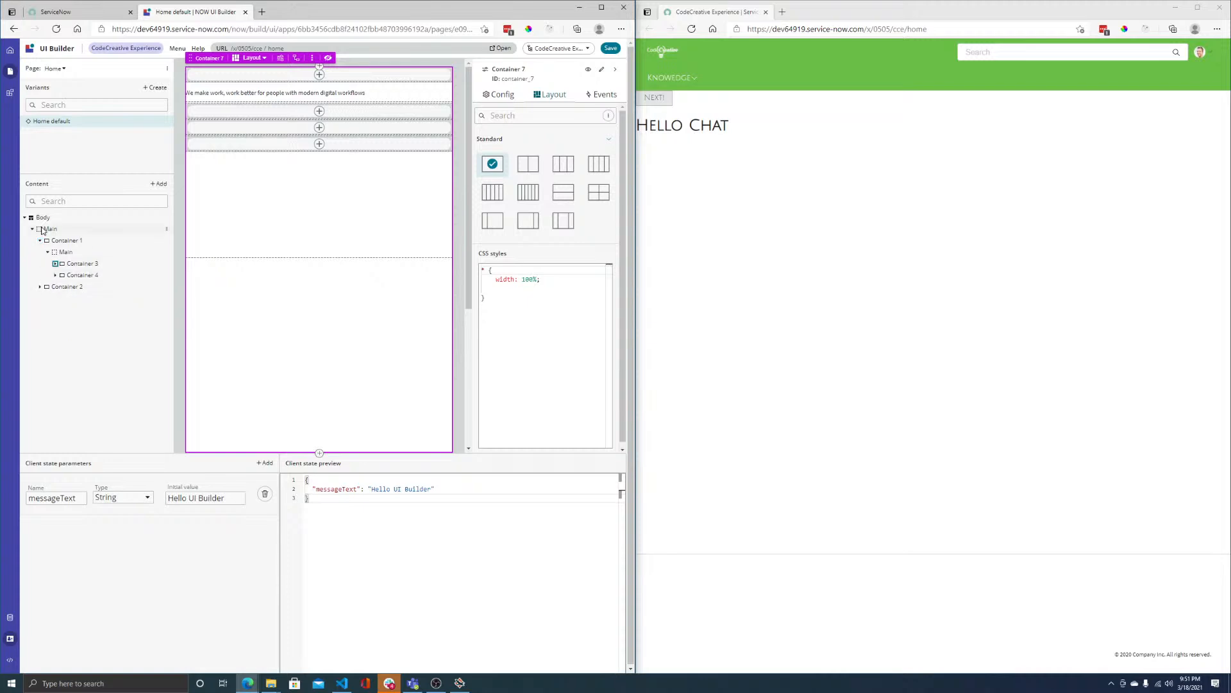
pyautogui.click(60, 286)
pyautogui.click(56, 264)
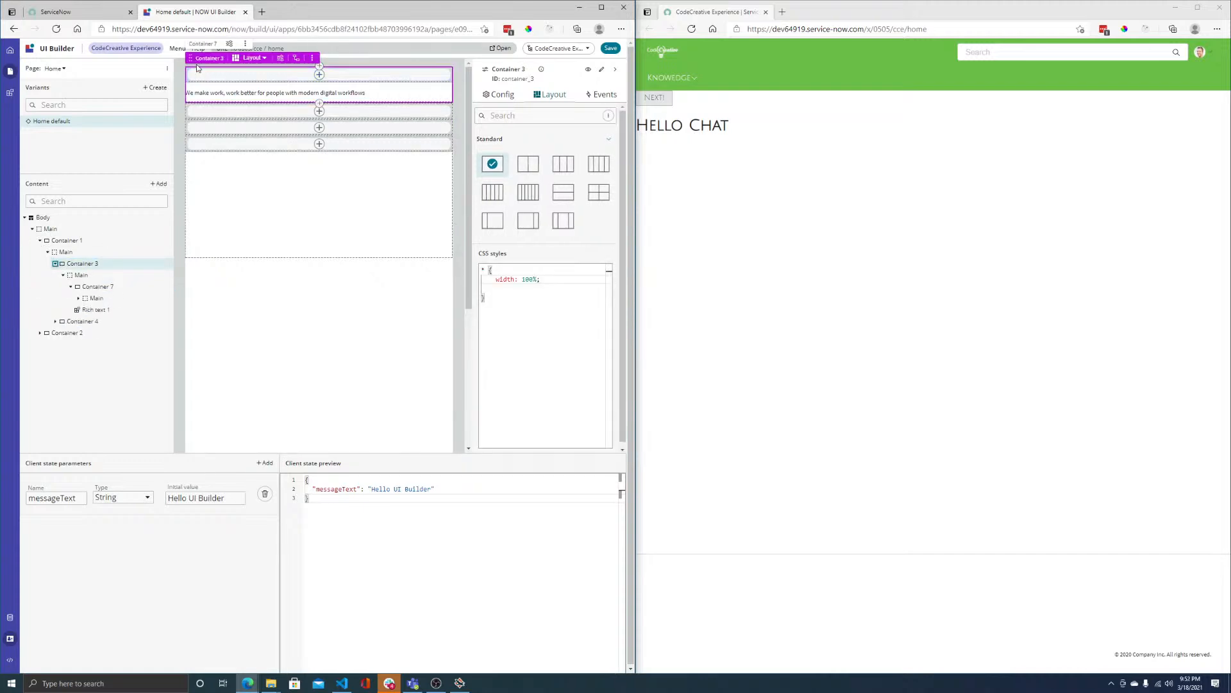
pyautogui.moveTo(191, 59); pyautogui.dragTo(209, 186)
# - Delete Container 7 from inside Container 3
pyautogui.click(86, 287)
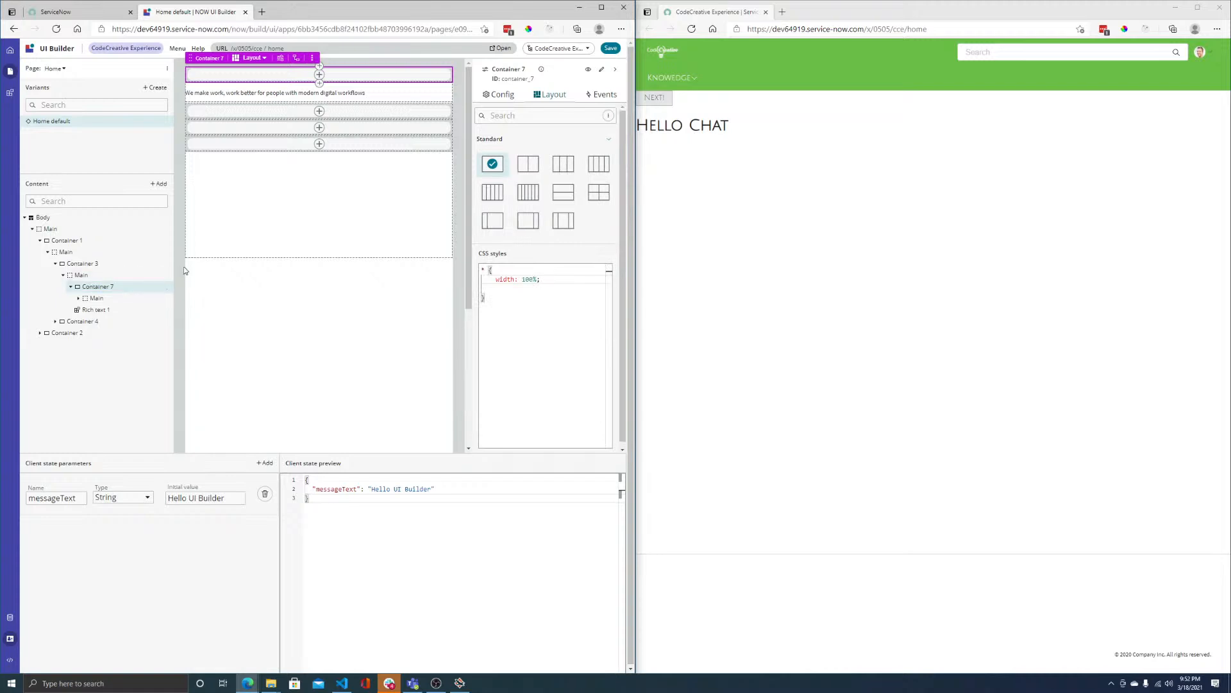
pyautogui.click(166, 290)
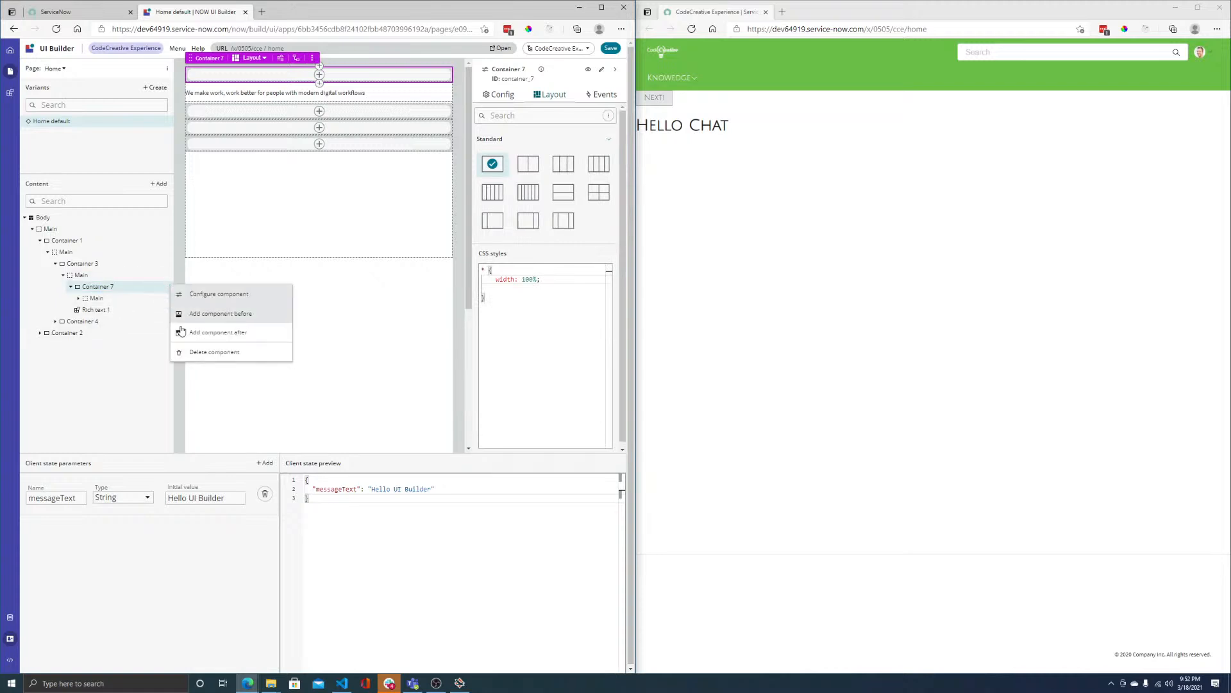
pyautogui.click(195, 353)
pyautogui.click(383, 388)
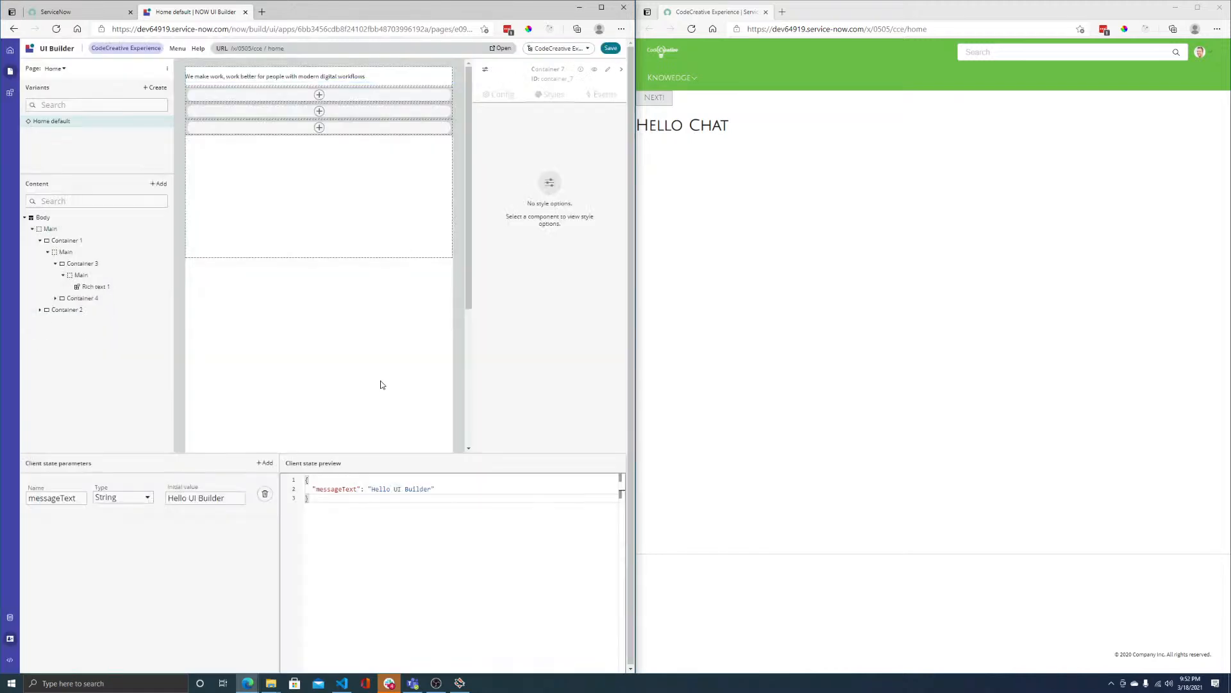
# - Delete Container 1 and Container 2 from the Home page, along with everything nested in them
pyautogui.click(56, 264)
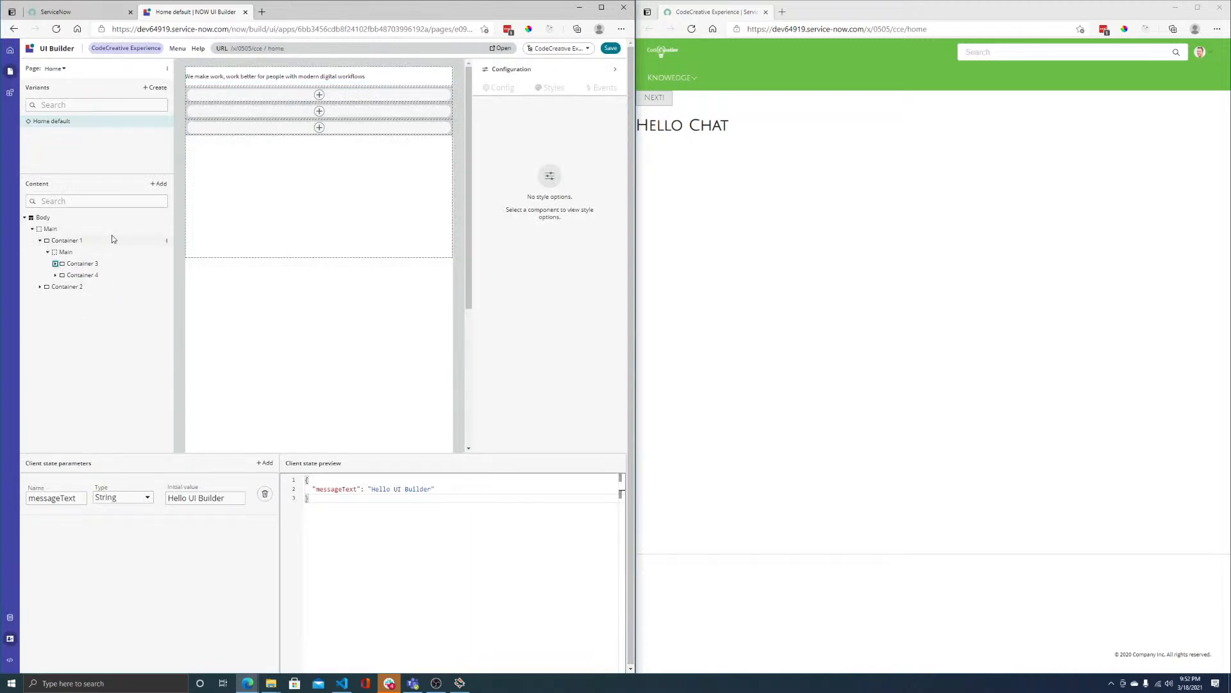
pyautogui.click(167, 241)
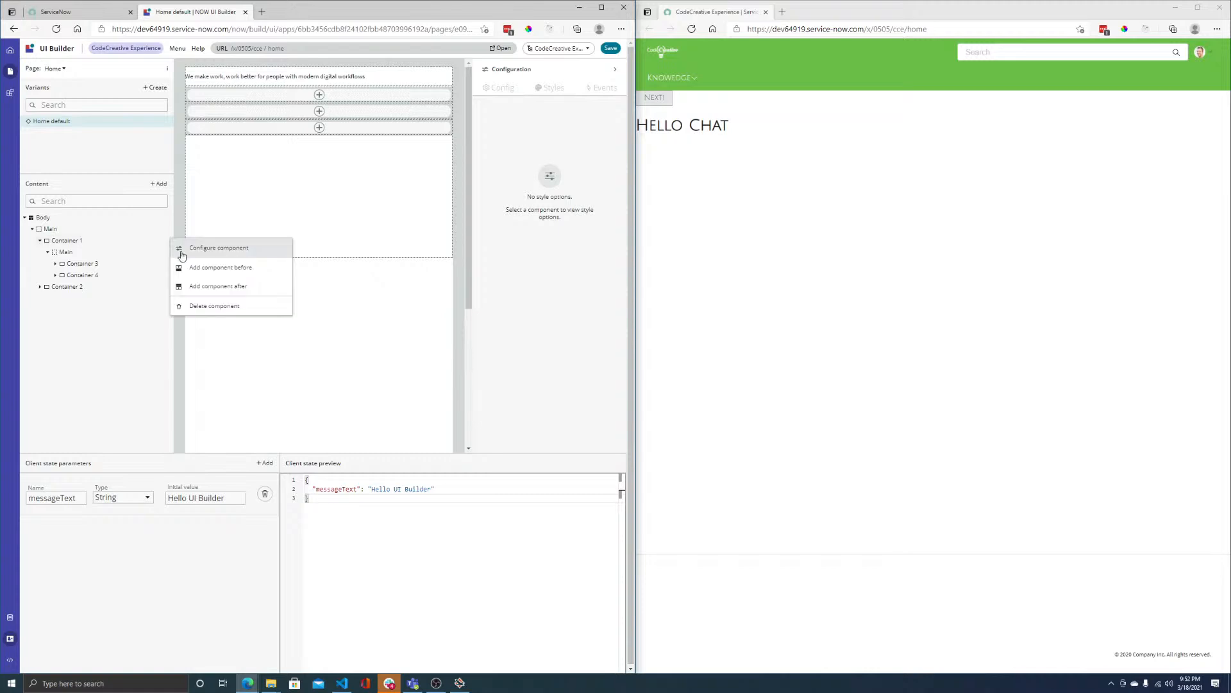
pyautogui.click(182, 306)
pyautogui.click(381, 388)
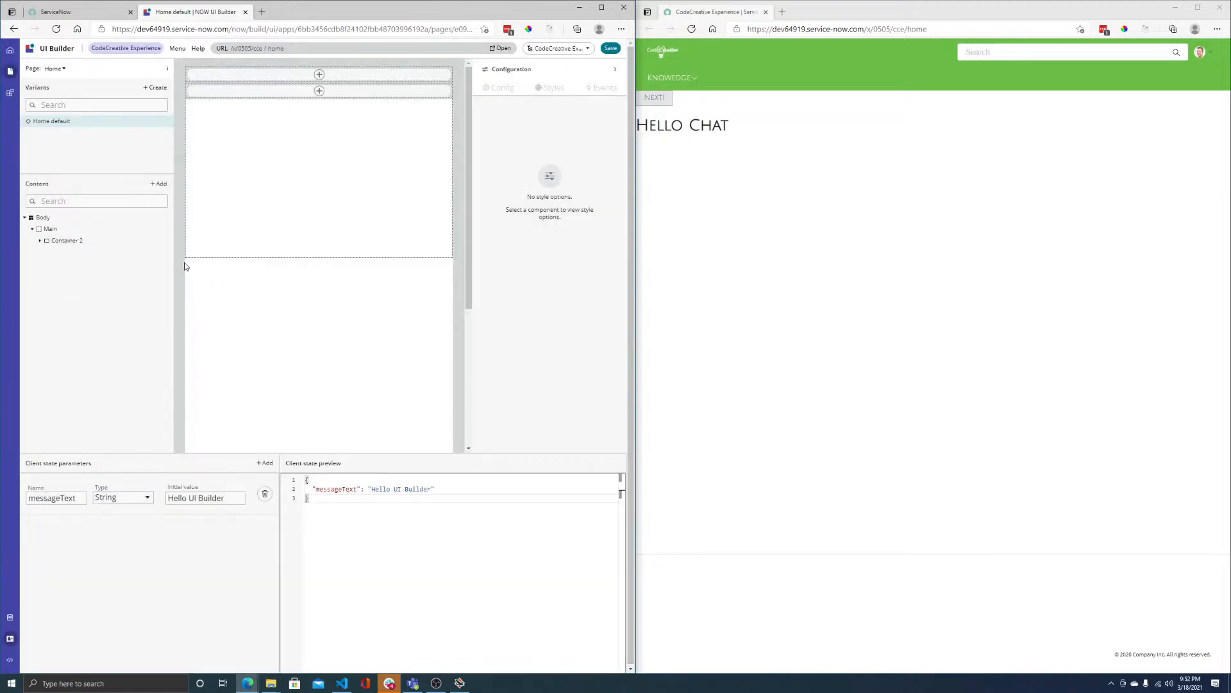
pyautogui.click(166, 242)
pyautogui.click(207, 306)
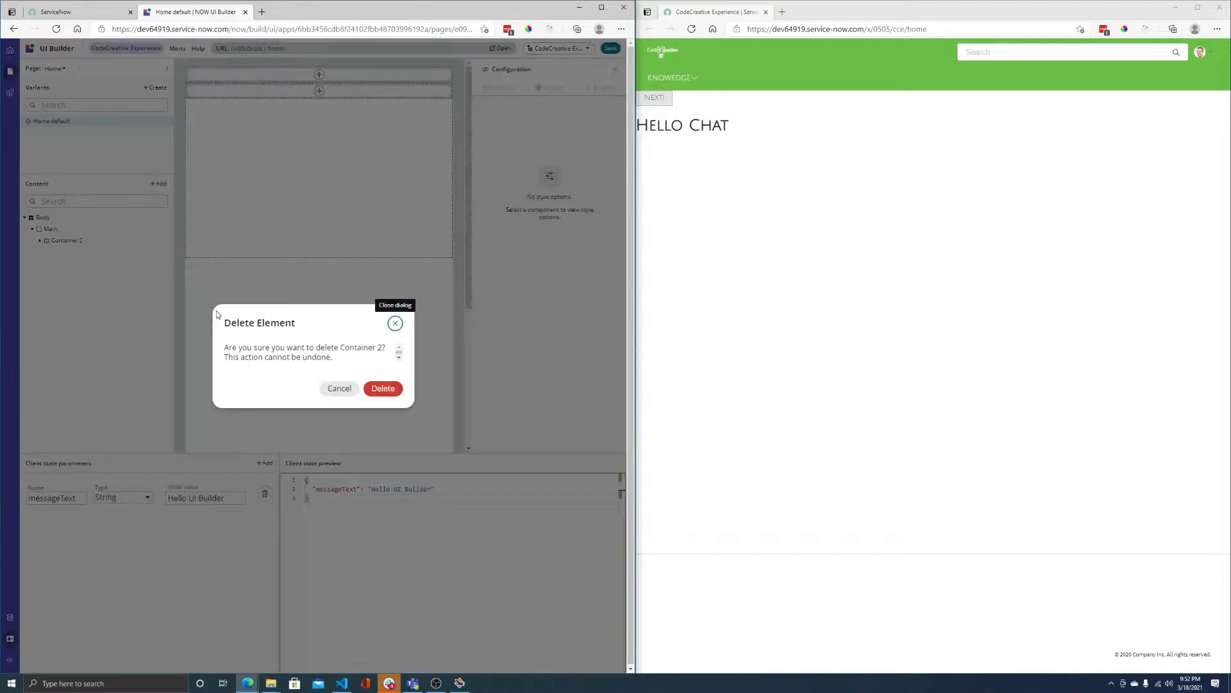
pyautogui.click(383, 388)
# - Add three Containers one below the other in the Home page's Main section
pyautogui.click(84, 240)
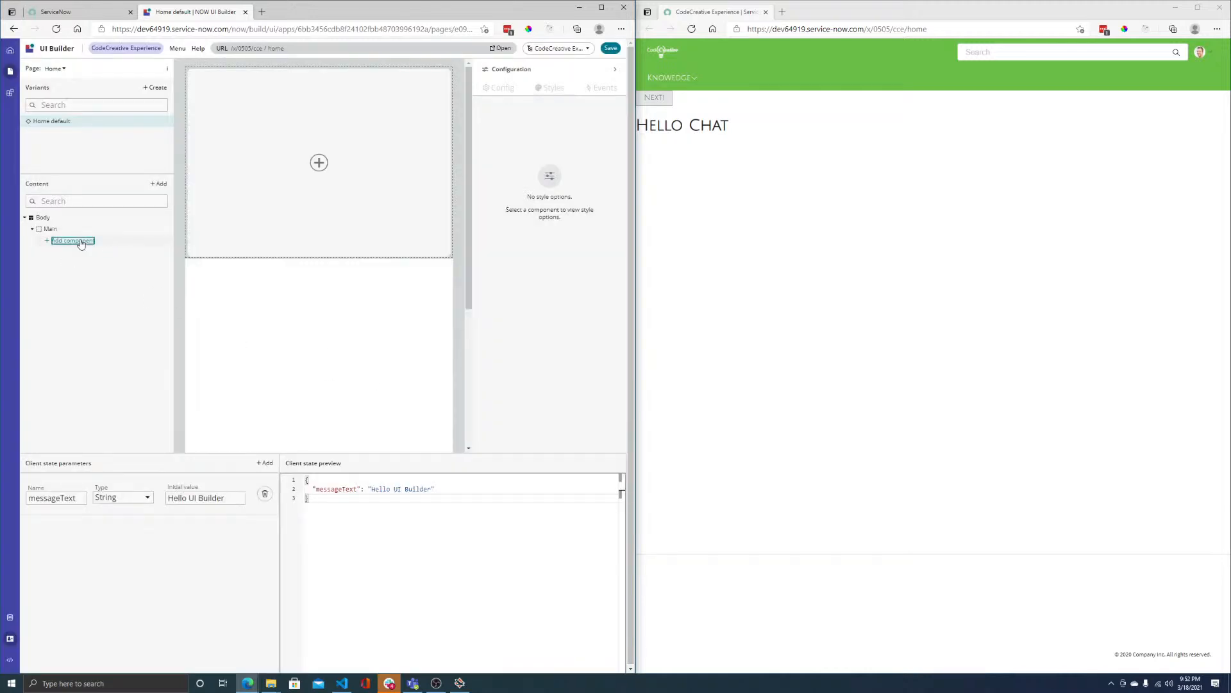
pyautogui.click(228, 108)
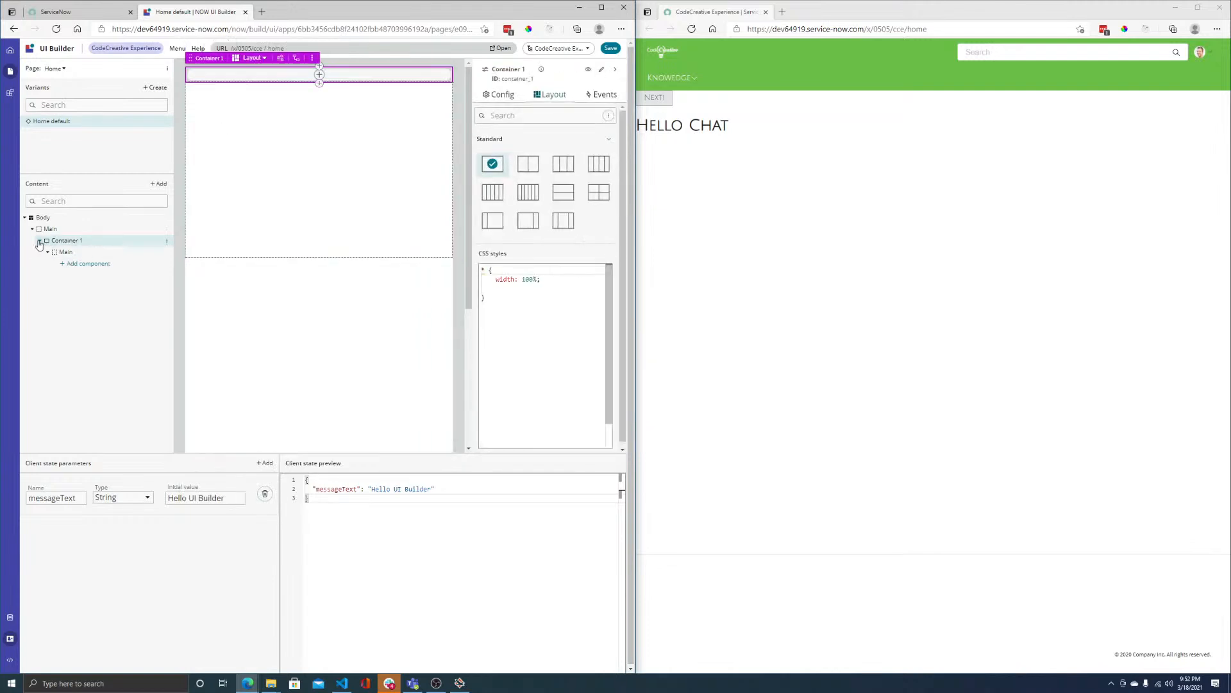
pyautogui.click(166, 231)
pyautogui.click(167, 230)
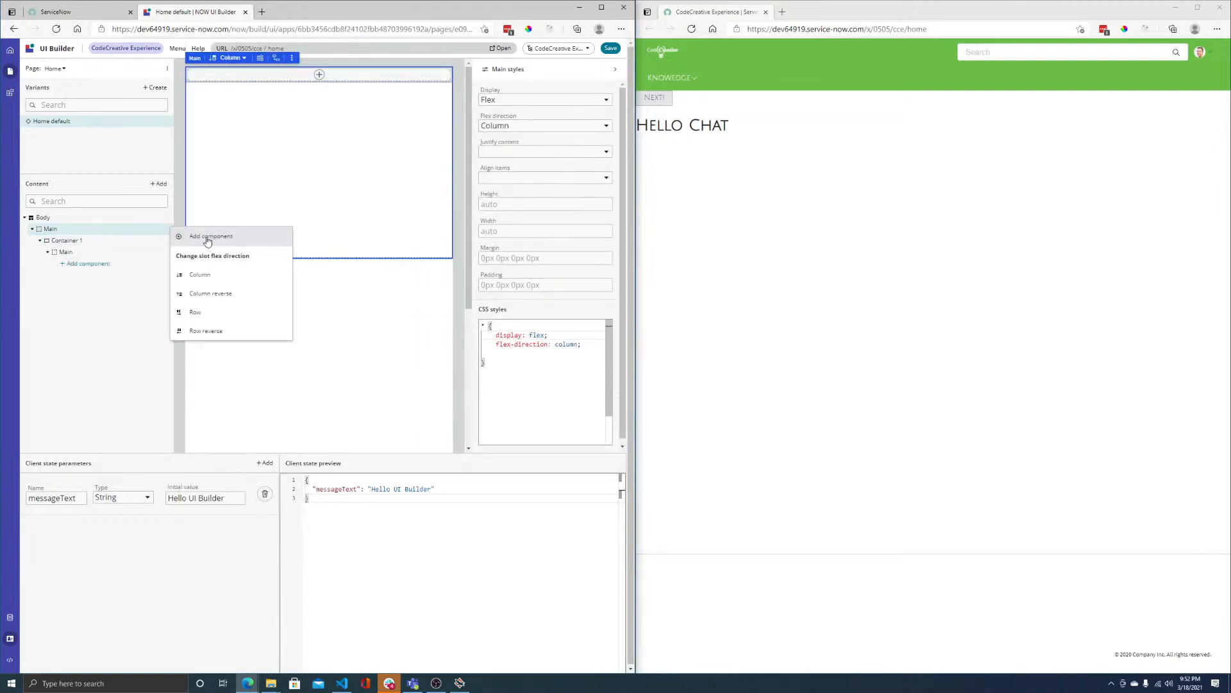
pyautogui.click(203, 236)
pyautogui.click(226, 208)
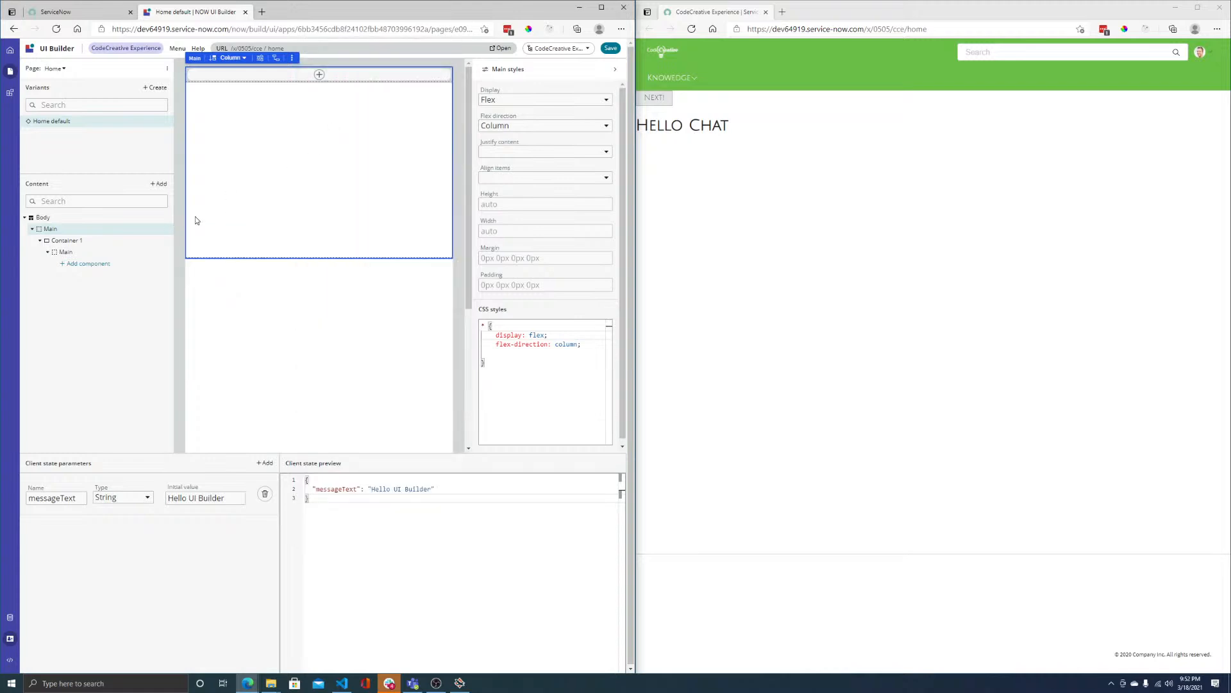
pyautogui.click(167, 231)
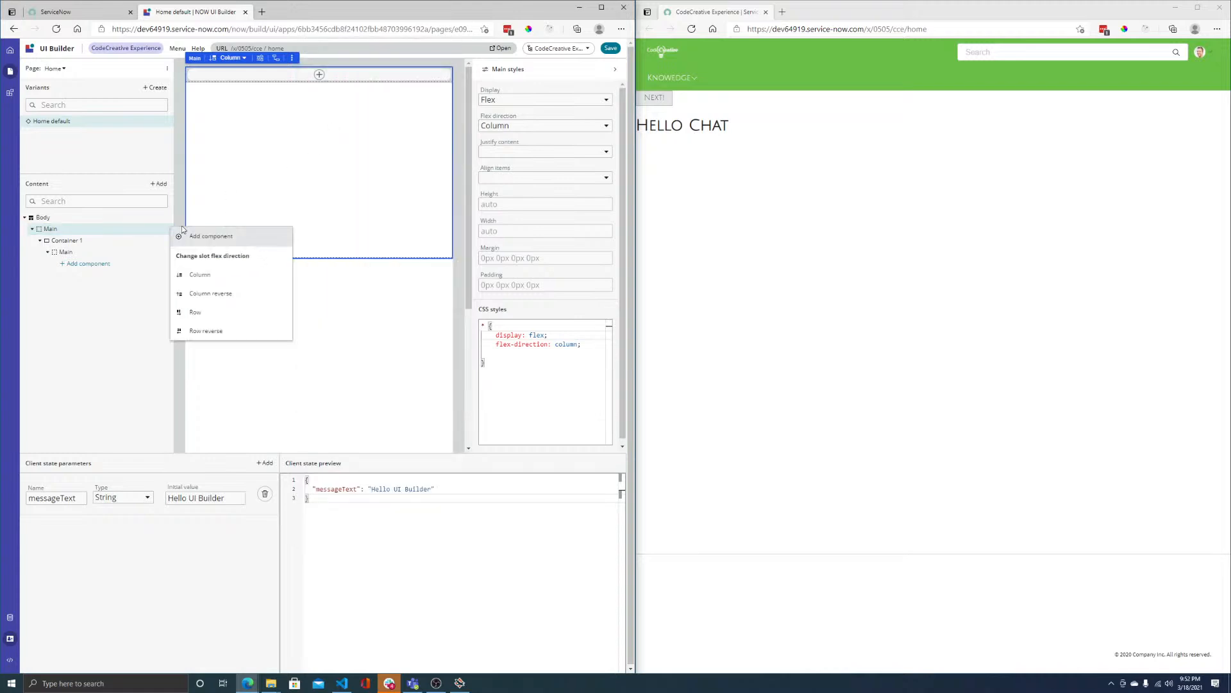
pyautogui.click(209, 238)
pyautogui.click(323, 120)
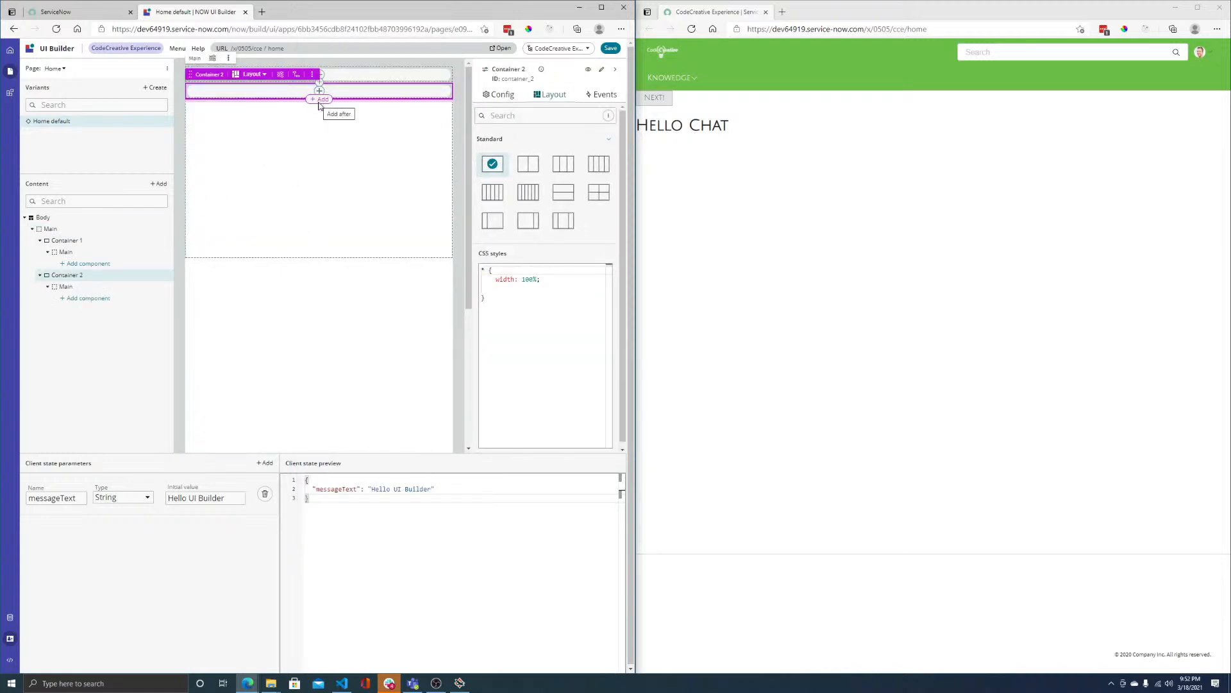
pyautogui.click(320, 99)
pyautogui.click(295, 184)
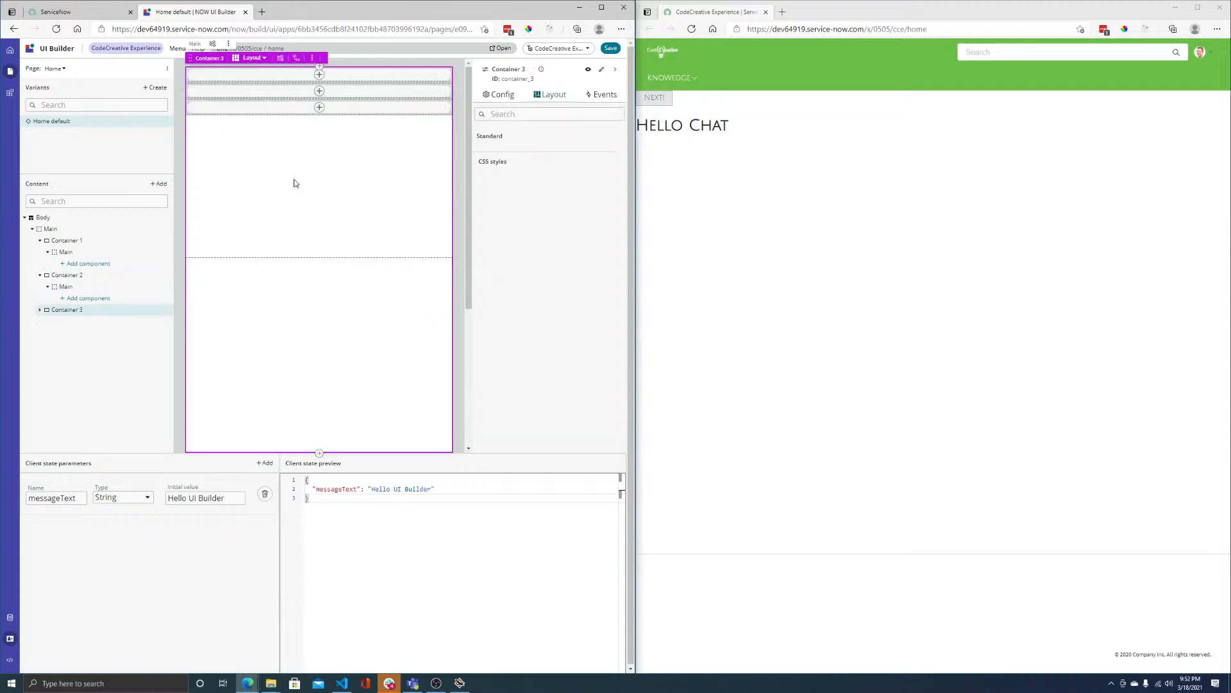
# - Add a Stylized text component inside Container 1 and set its text to "SNAP Application"
pyautogui.click(76, 265)
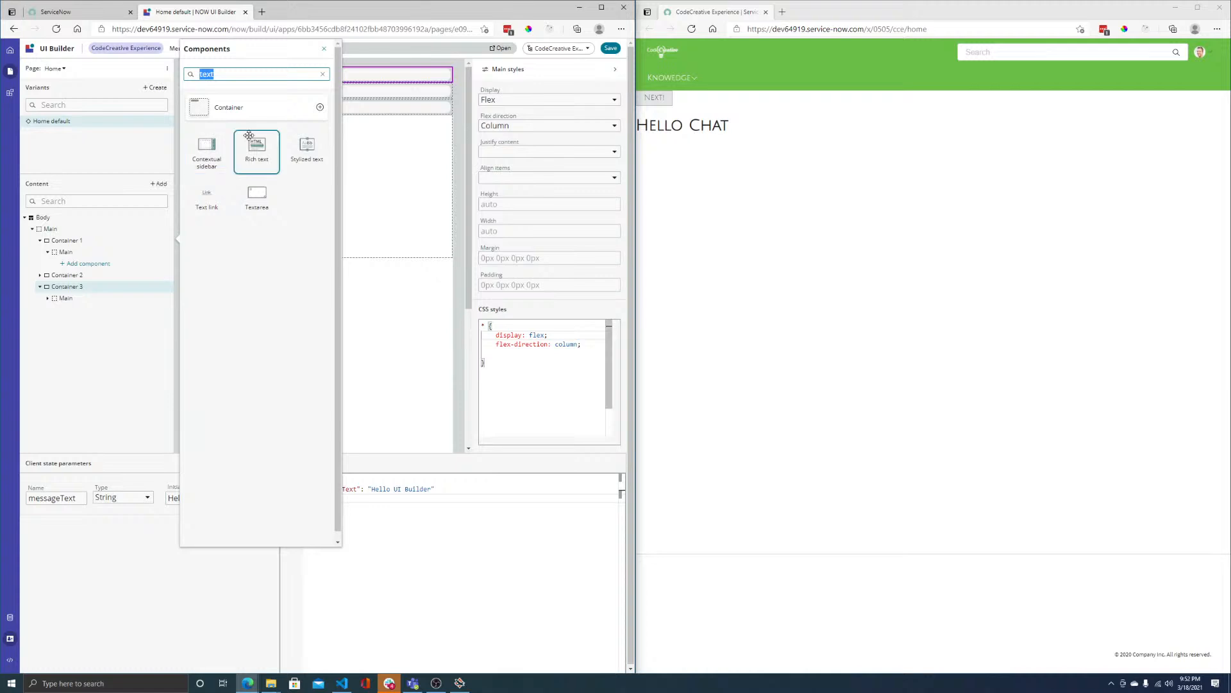
pyautogui.click(299, 148)
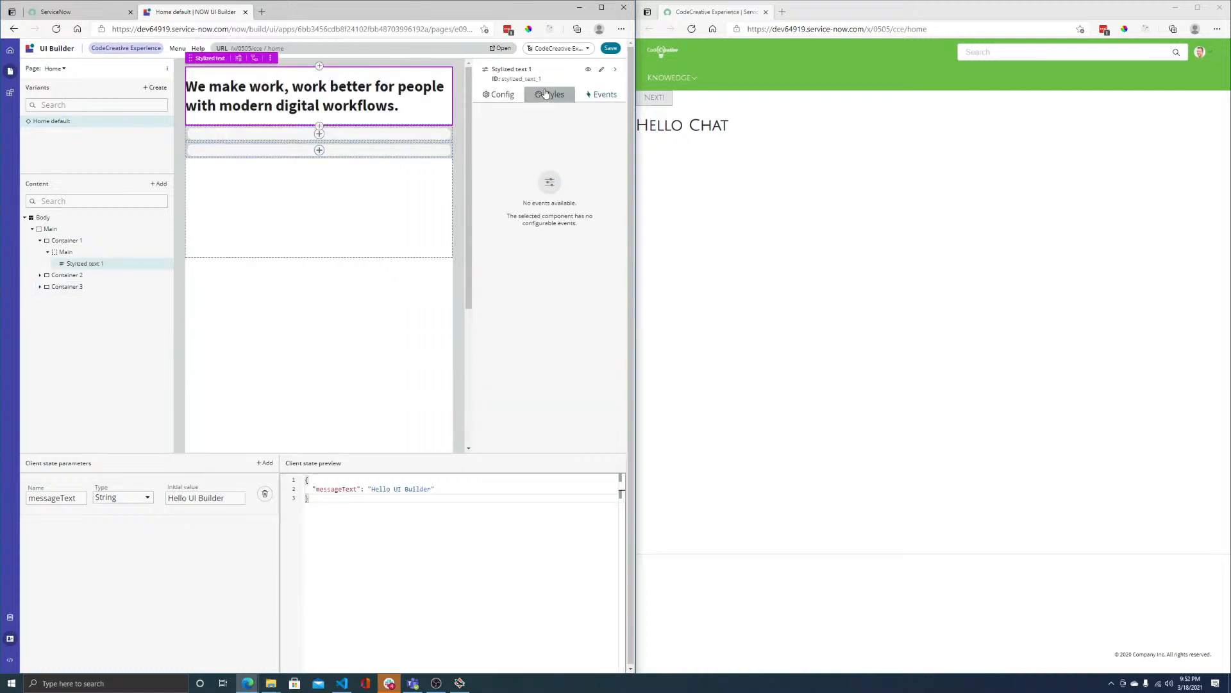
pyautogui.click(526, 138)
pyautogui.hotkey('ctrl', 'a')
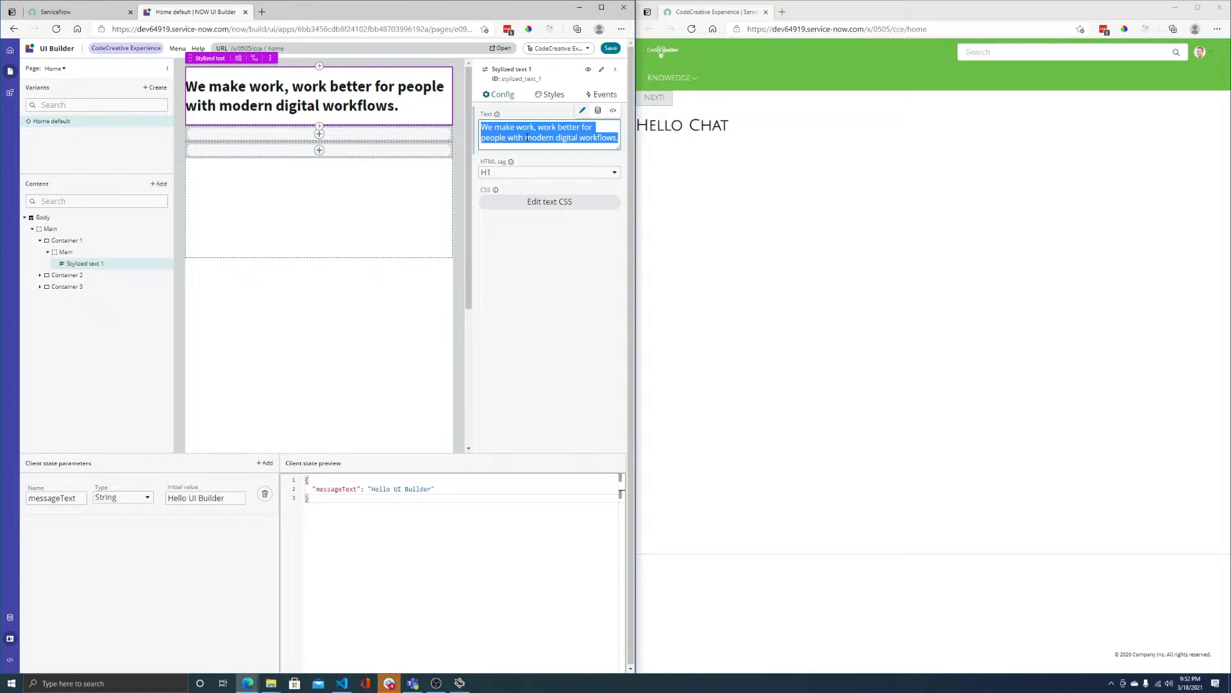
pyautogui.write('SNAP Application')
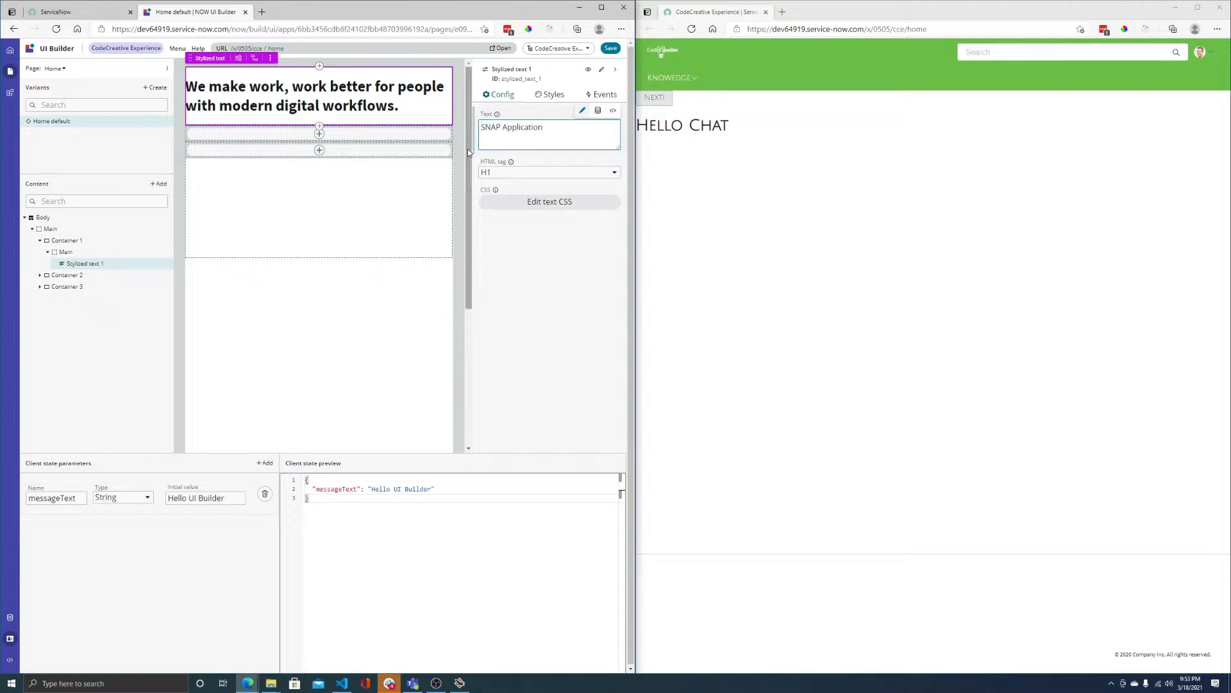
pyautogui.click(530, 270)
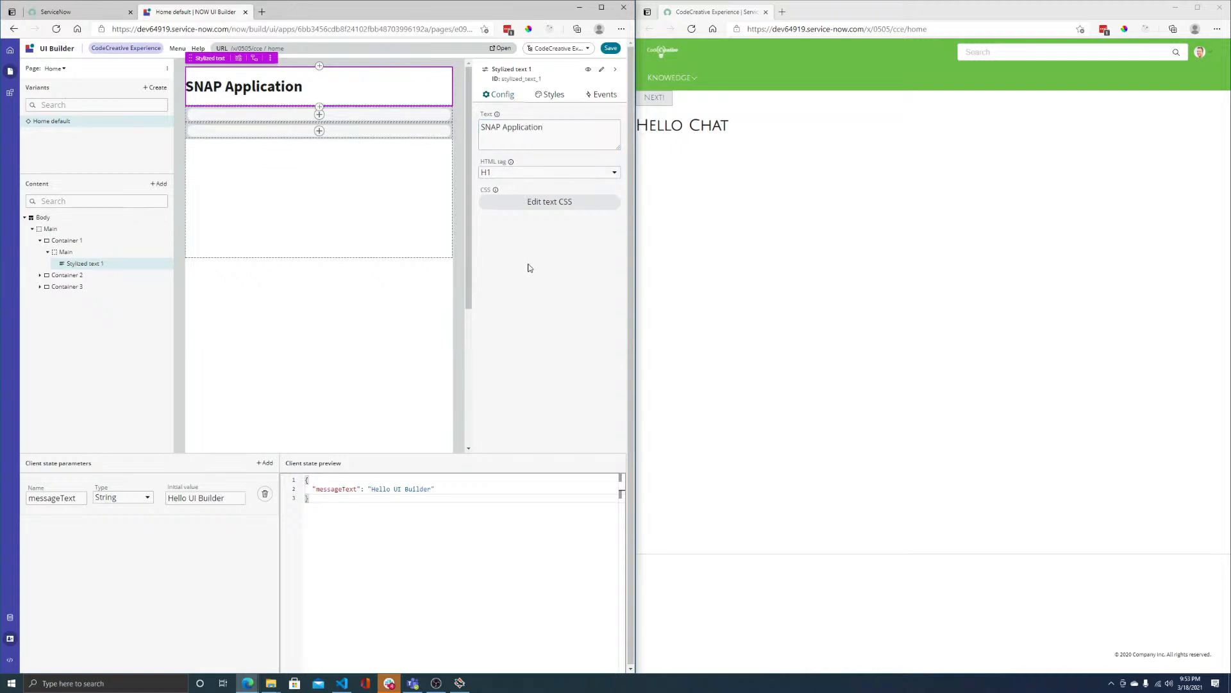
# - Nest two Containers one after the other in the Main slot of Container 2
pyautogui.click(40, 241)
pyautogui.click(40, 252)
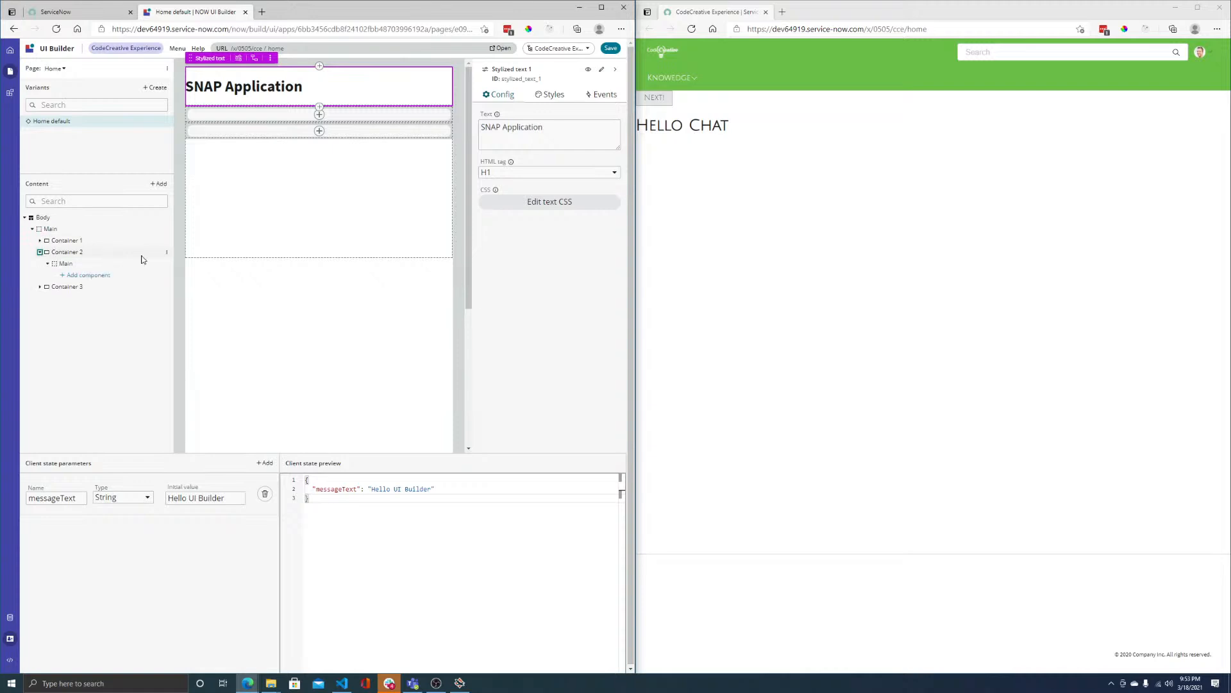
pyautogui.click(86, 275)
pyautogui.click(242, 117)
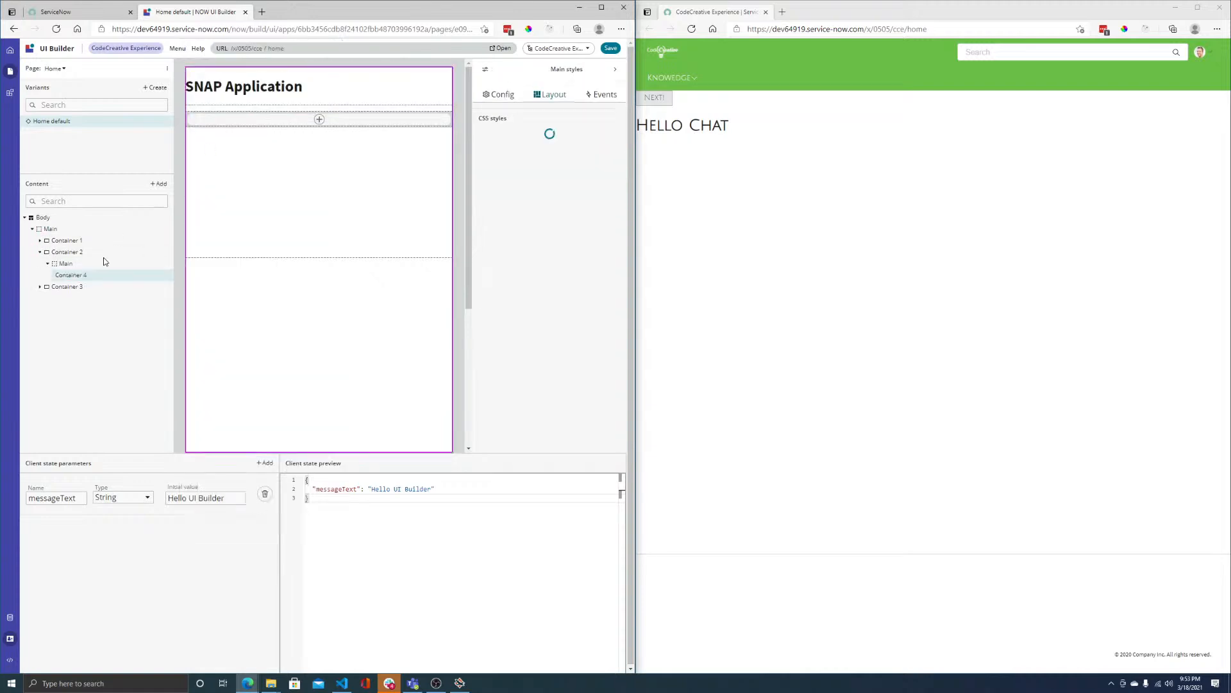
pyautogui.click(167, 275)
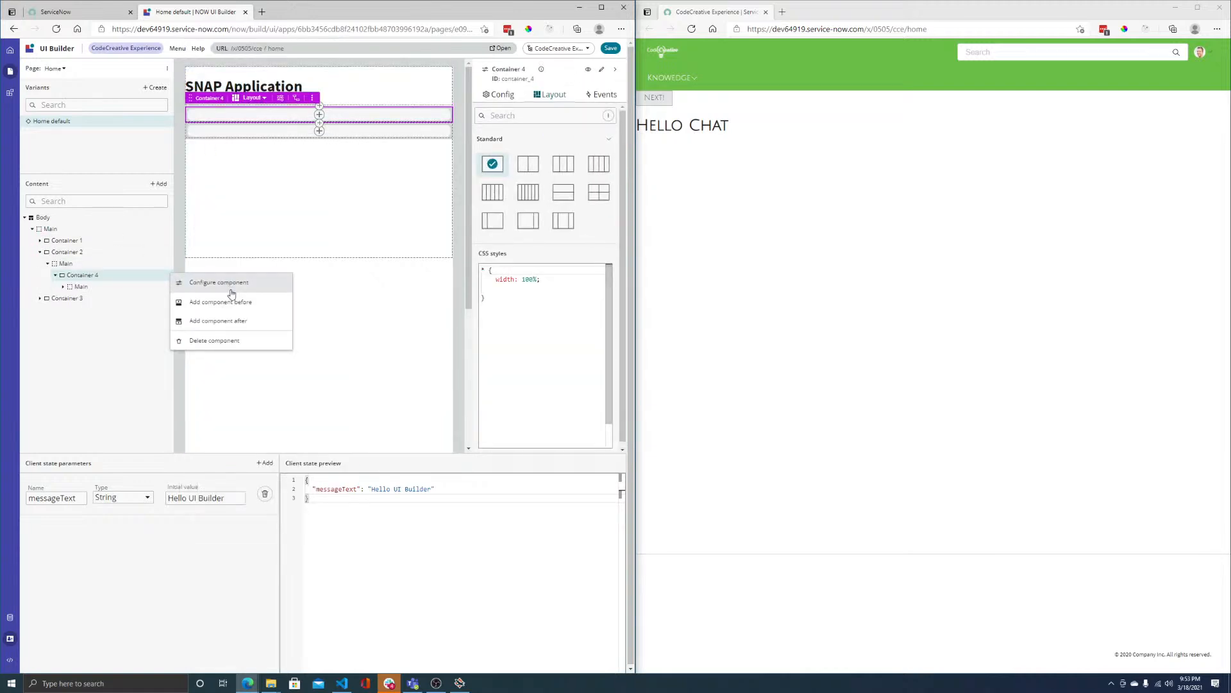
pyautogui.click(235, 319)
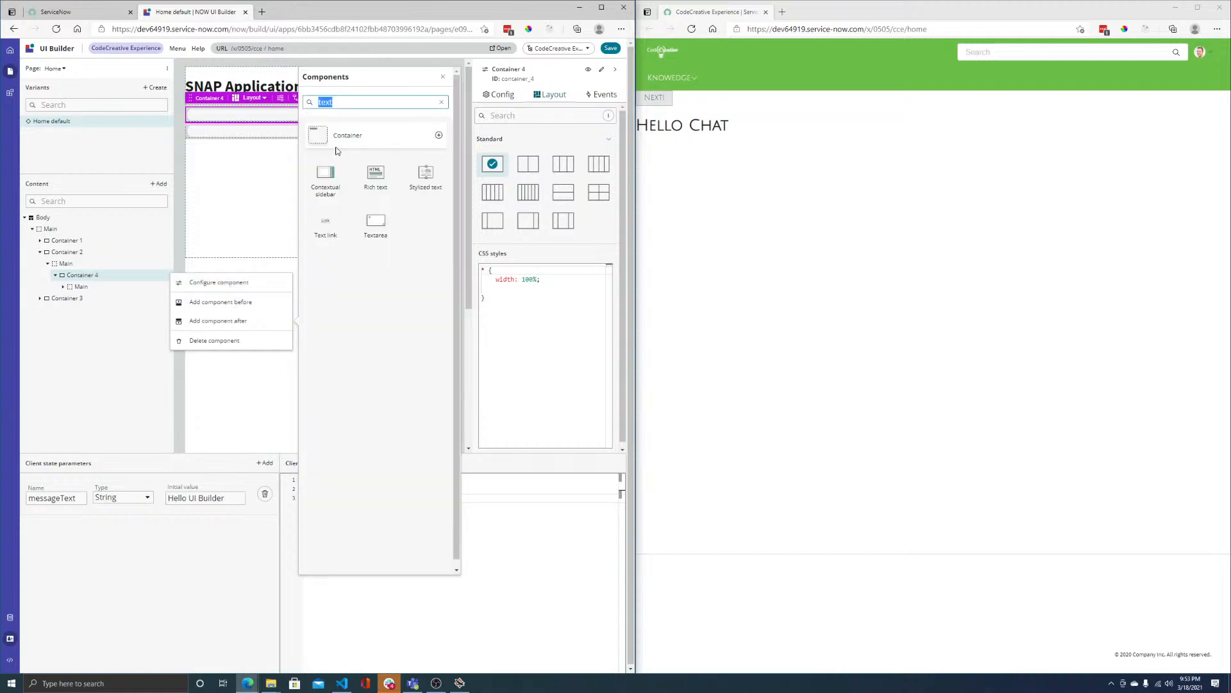
pyautogui.click(355, 134)
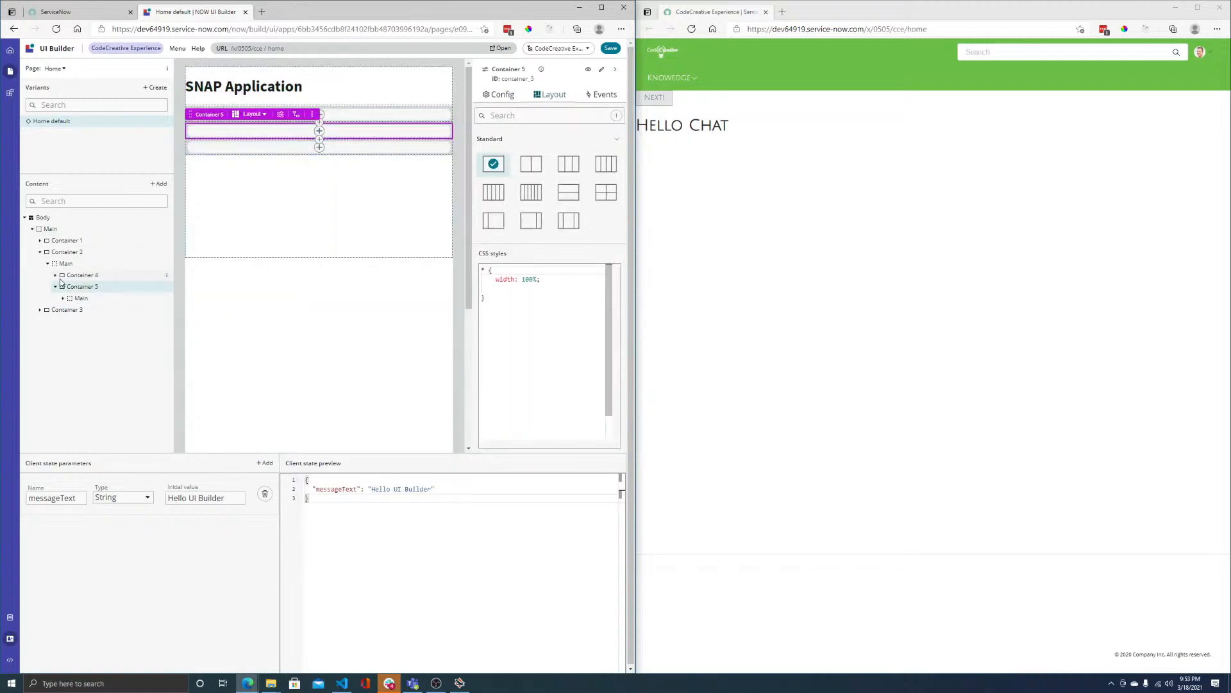
# - Add a Rich text component to the Main slot of Container 4
pyautogui.click(56, 276)
pyautogui.click(168, 275)
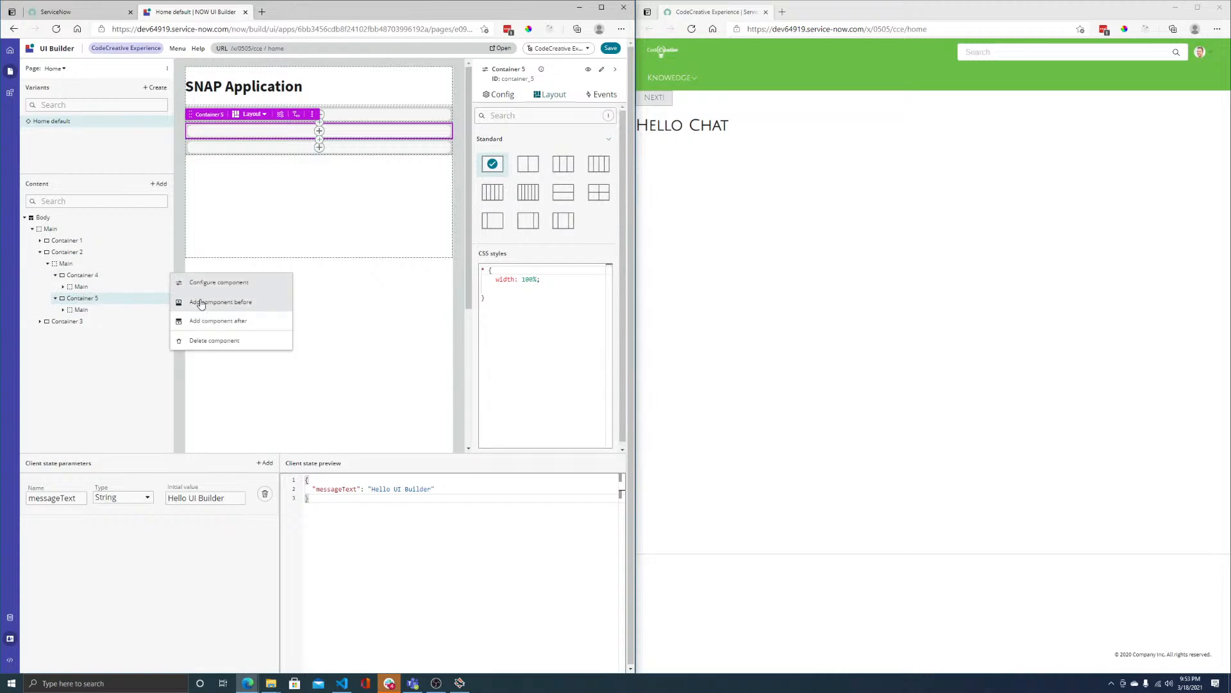
pyautogui.click(79, 288)
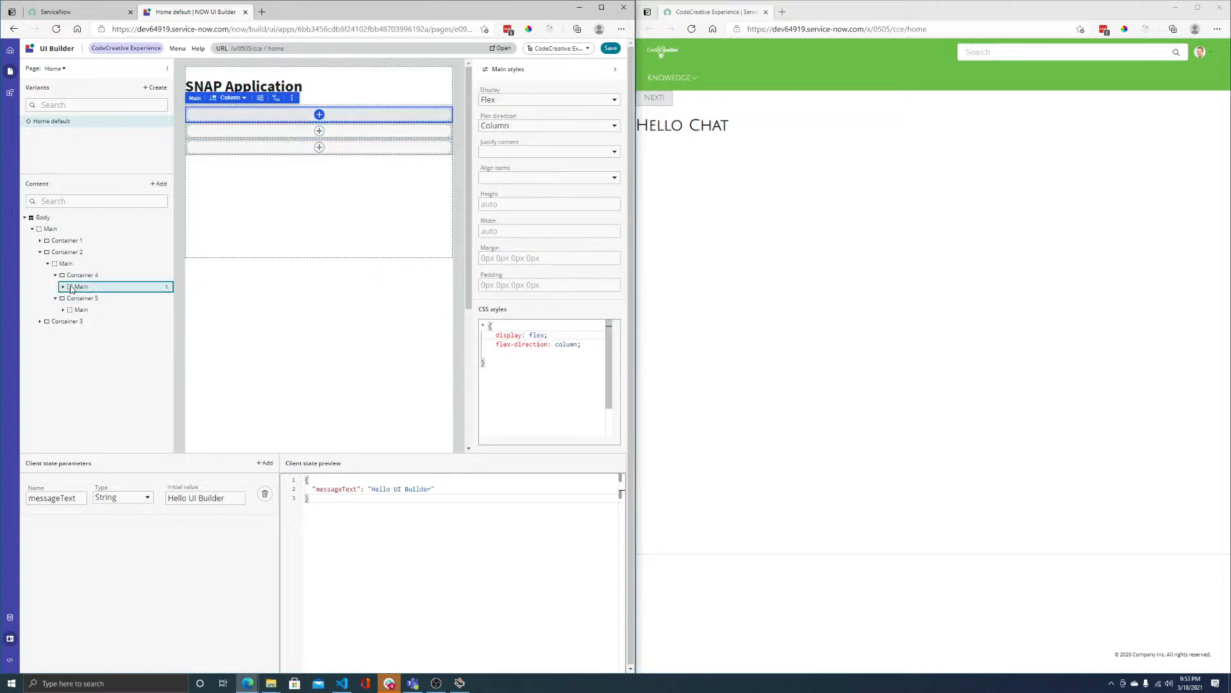
pyautogui.click(64, 288)
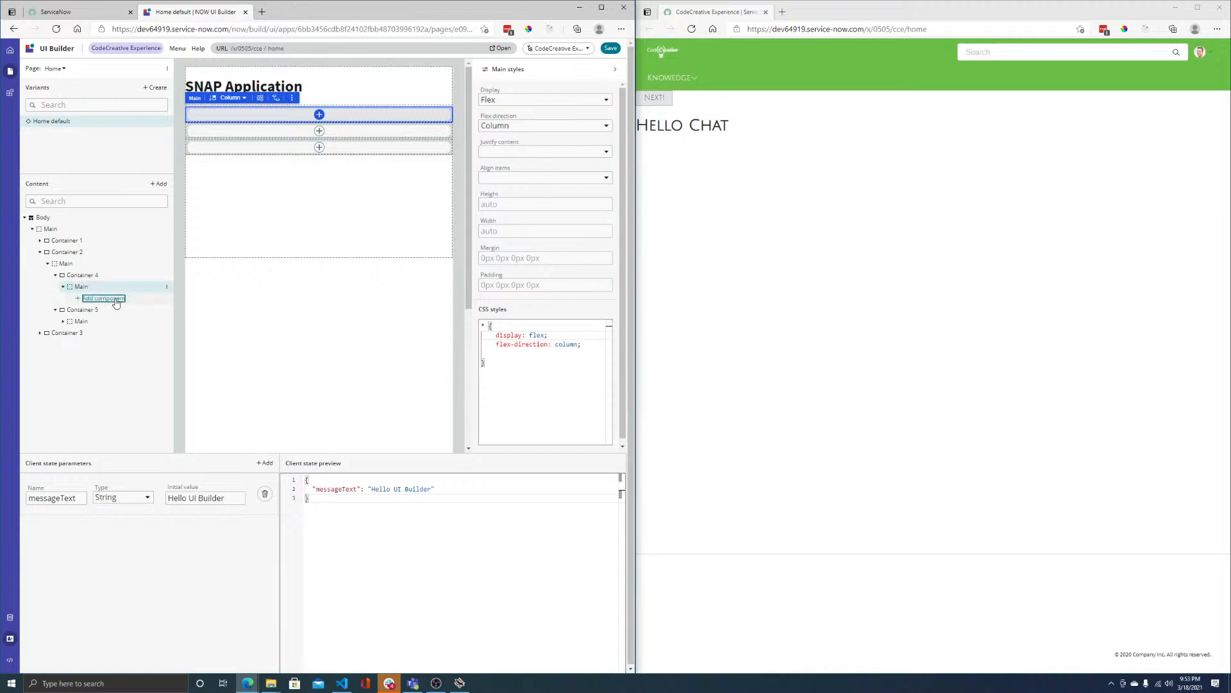
pyautogui.click(109, 298)
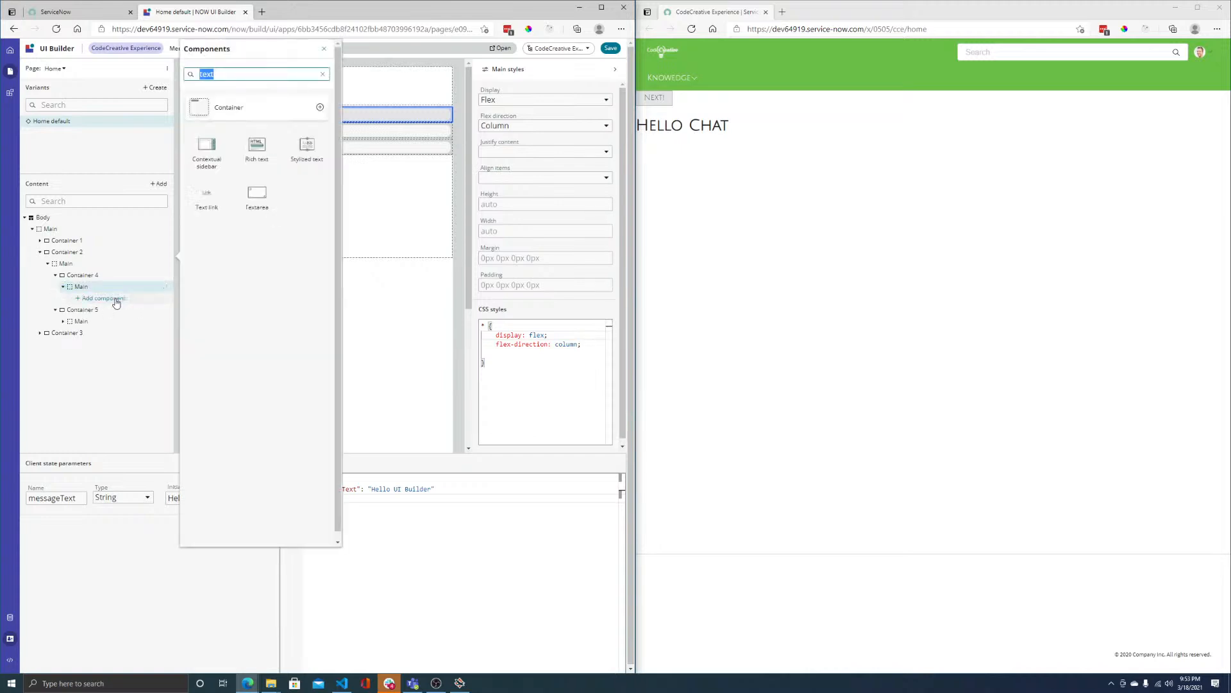
pyautogui.click(252, 150)
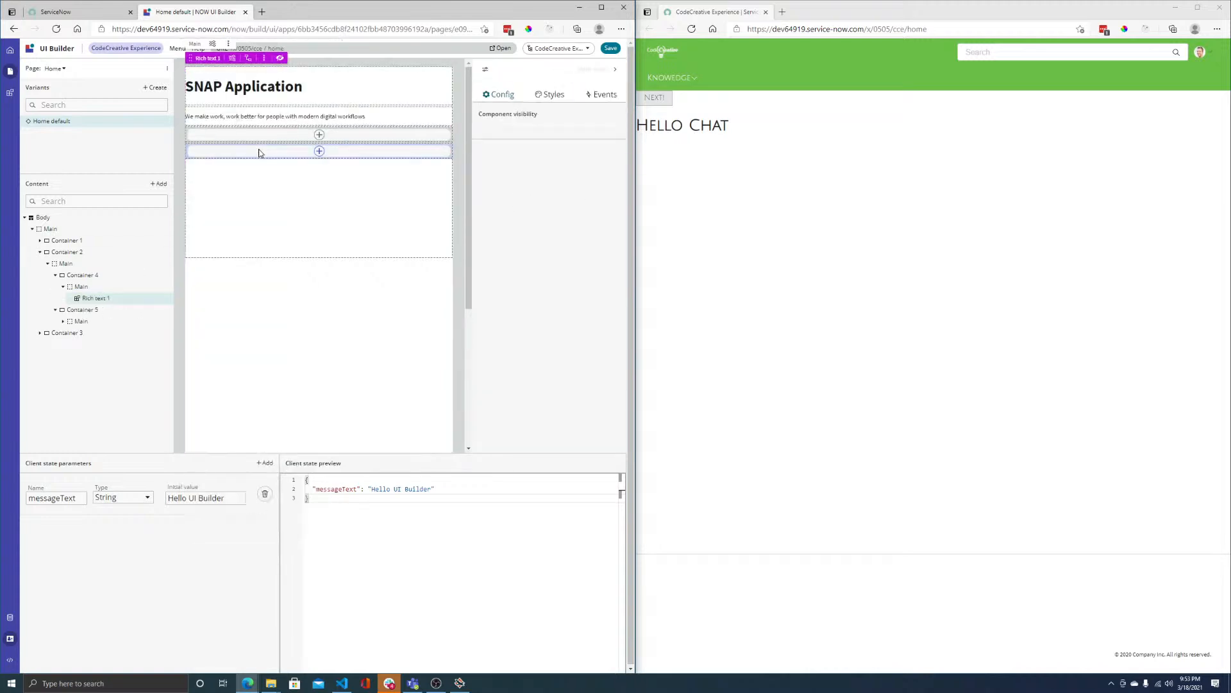
# - Add a Button component to the Main slot of Container 5 and show its configuration
pyautogui.click(64, 322)
pyautogui.click(104, 333)
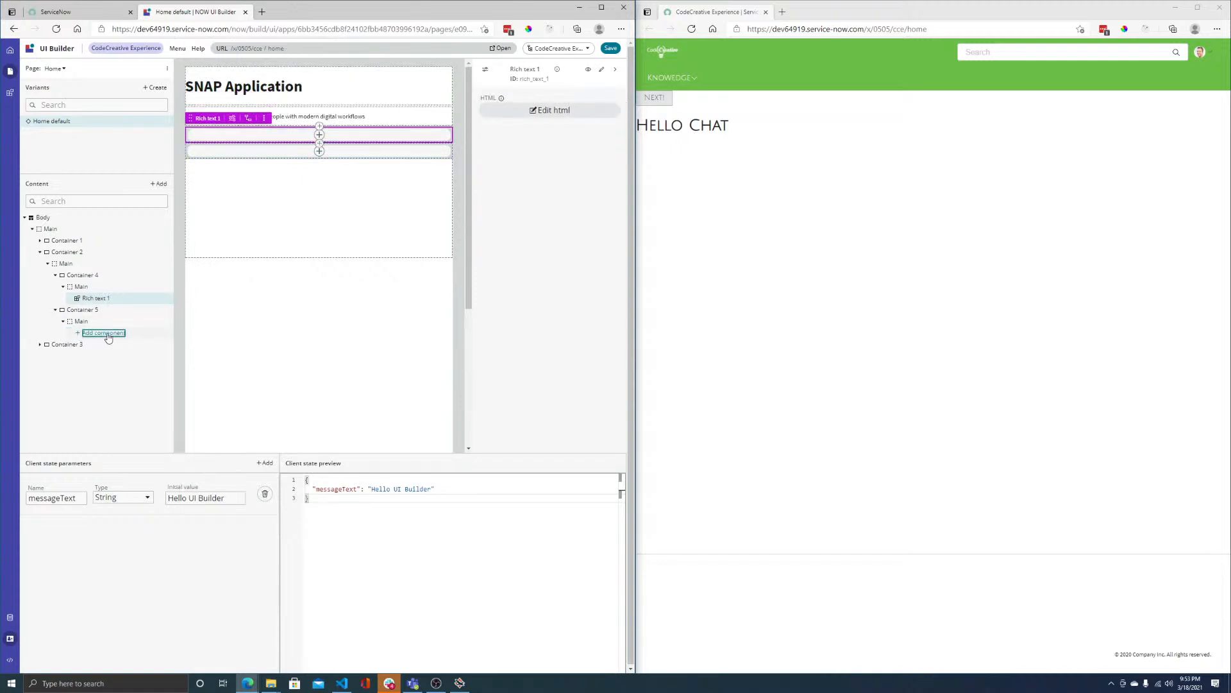
pyautogui.write('button')
pyautogui.click(206, 149)
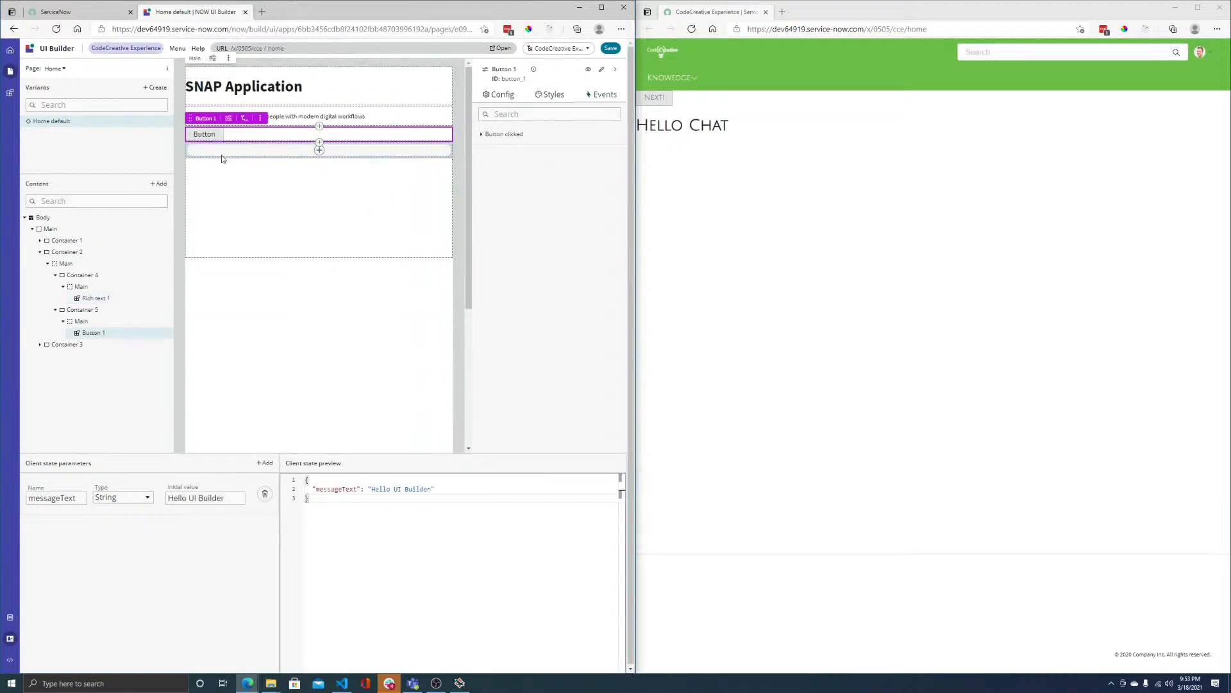
pyautogui.click(500, 95)
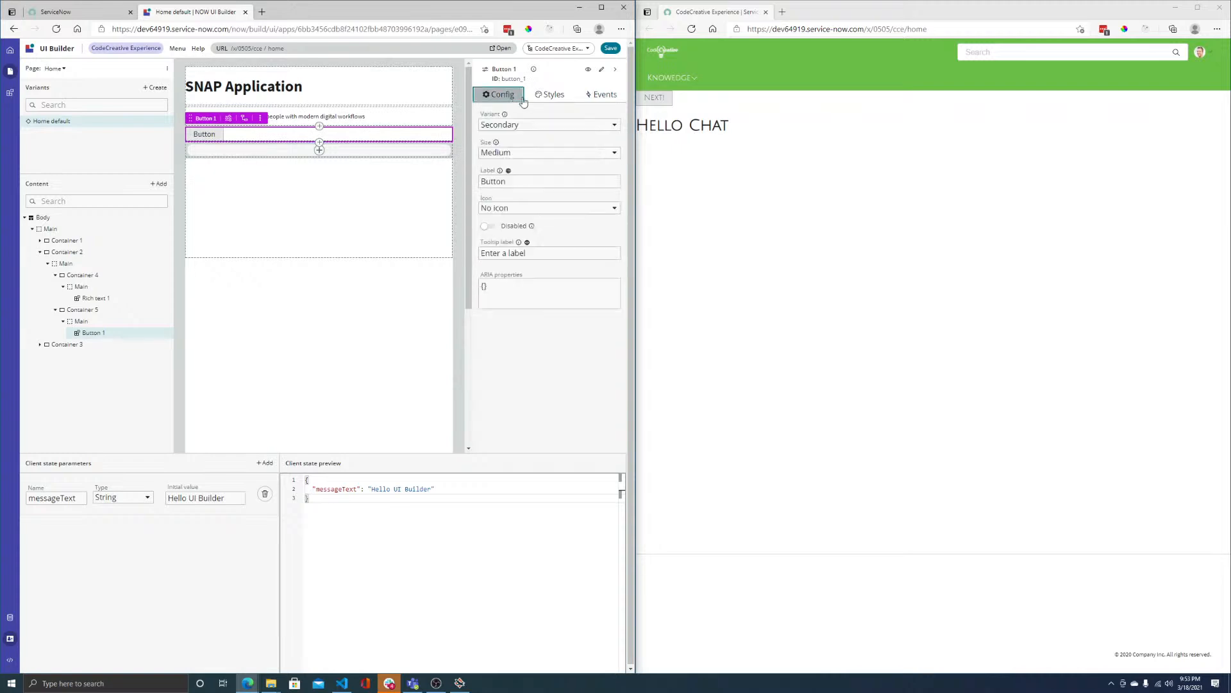
# - Set the item alignment of Container 5's Main slot to Flex-end, keeping the Column flex direction
pyautogui.click(88, 322)
pyautogui.click(509, 126)
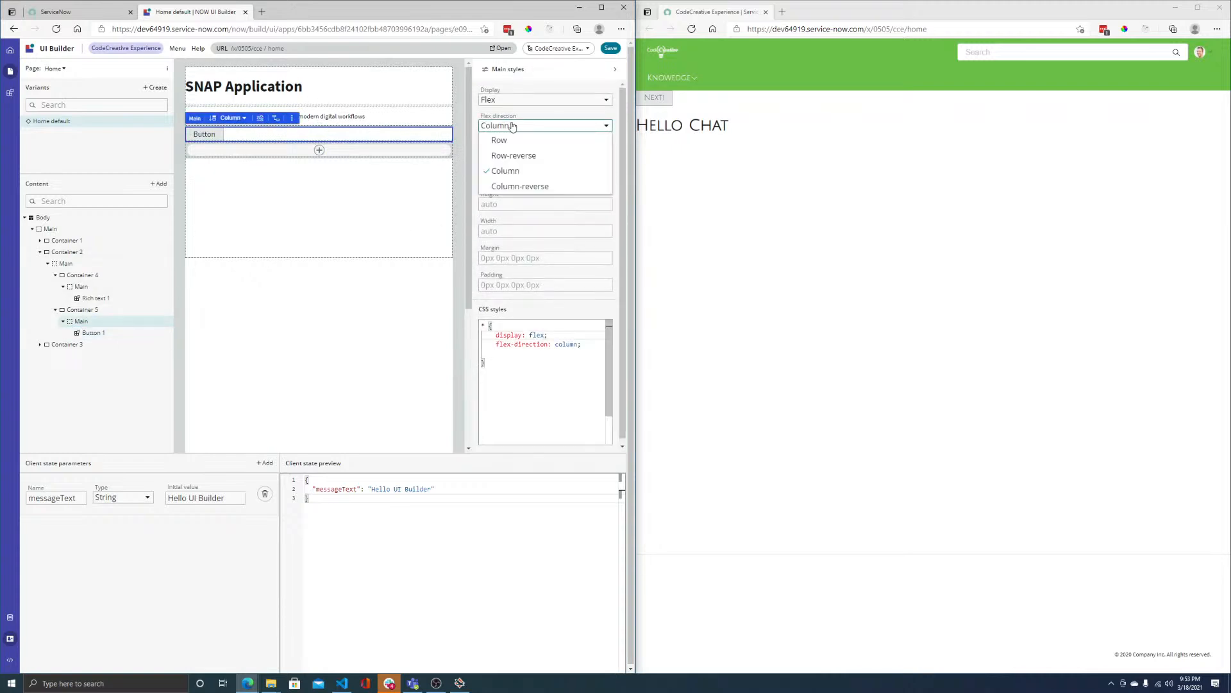
pyautogui.click(504, 169)
pyautogui.click(513, 177)
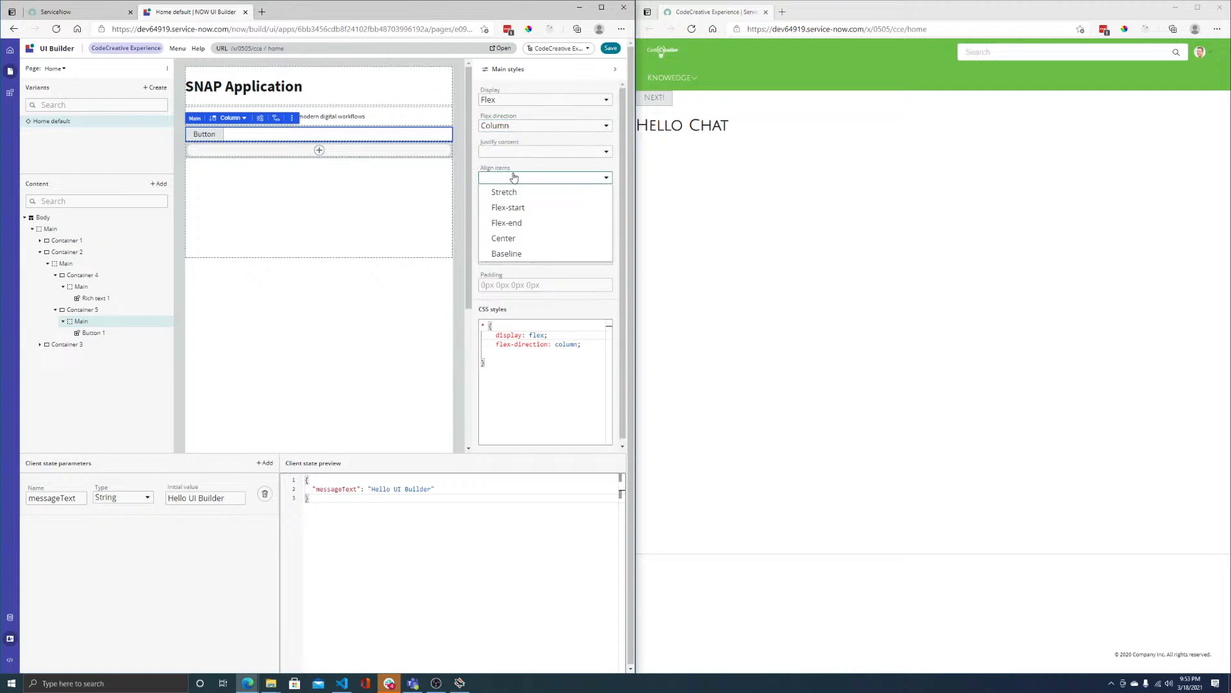
pyautogui.click(517, 223)
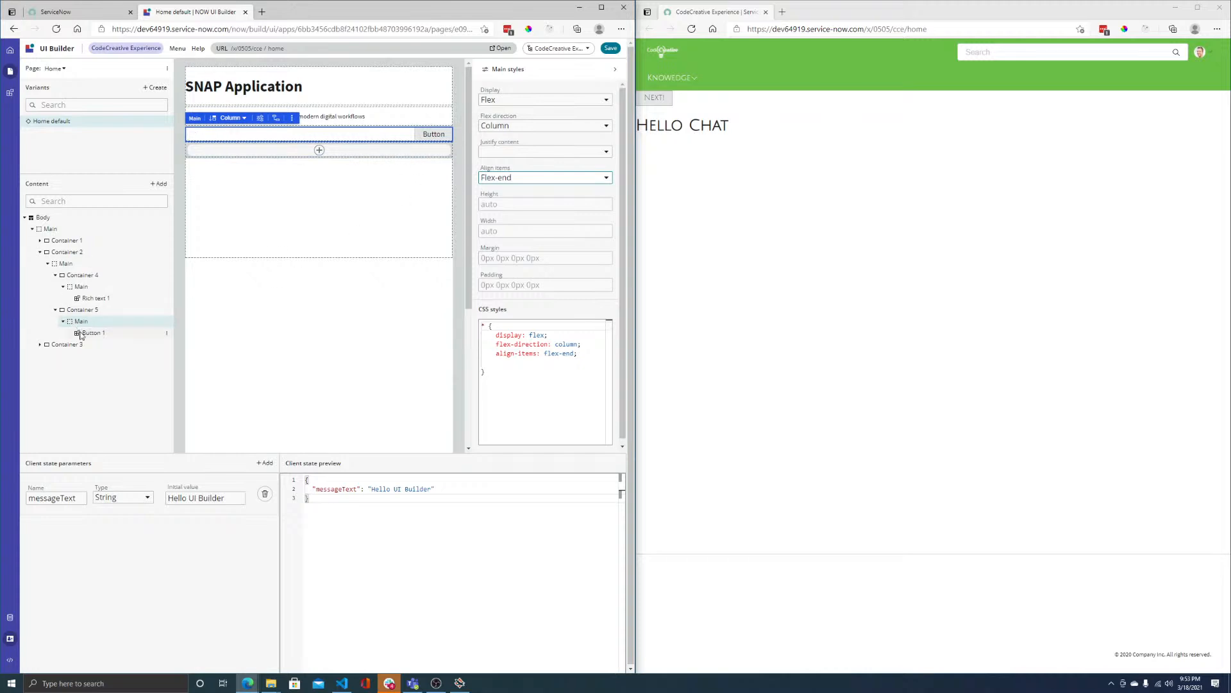
# - Nest two Containers one after the other in the Main slot of Container 3
pyautogui.click(40, 344)
pyautogui.click(48, 356)
pyautogui.click(81, 368)
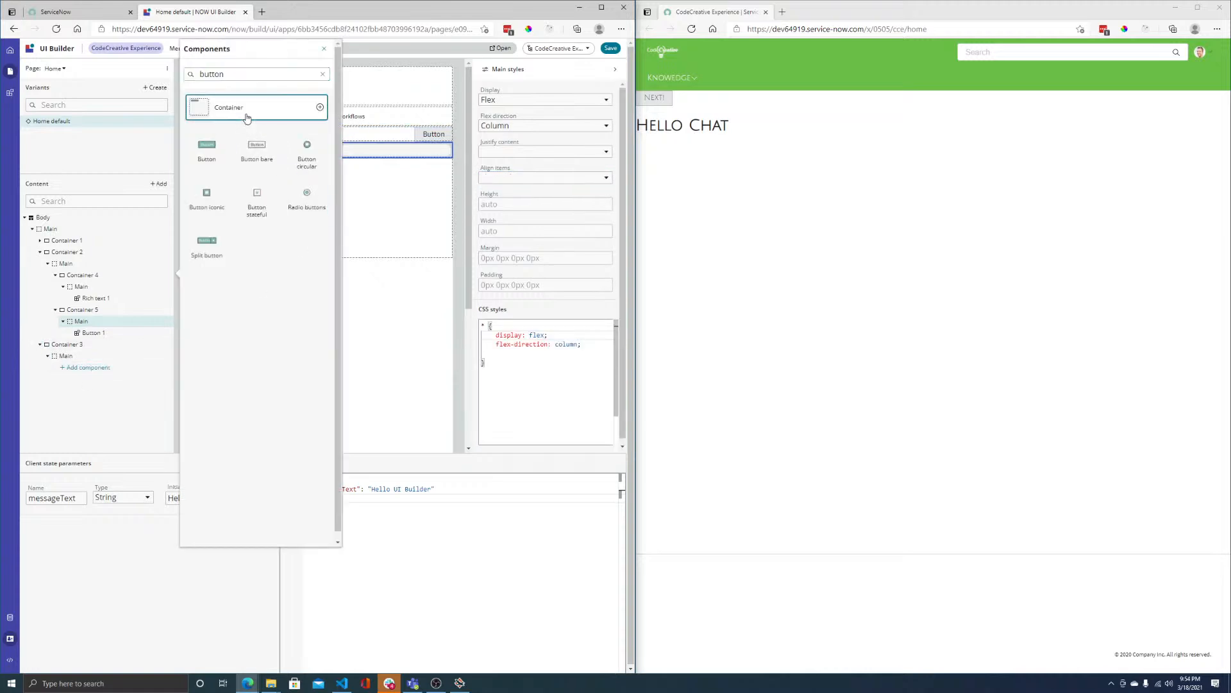
pyautogui.click(256, 156)
pyautogui.click(55, 367)
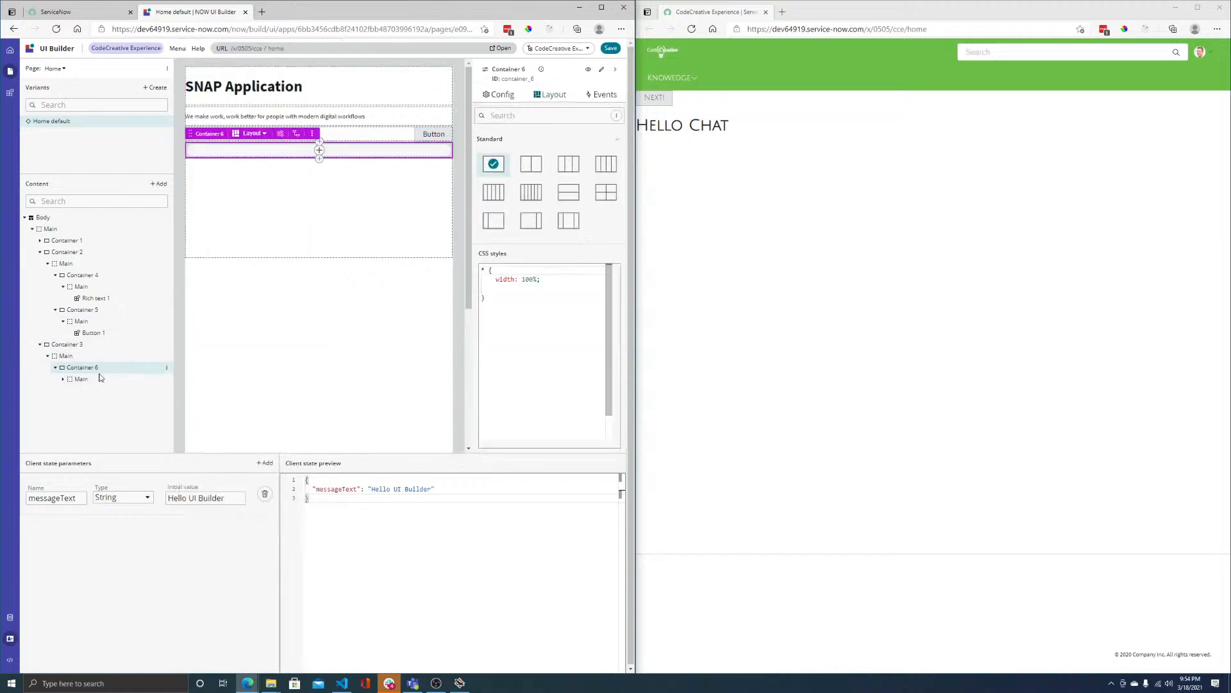
pyautogui.click(169, 367)
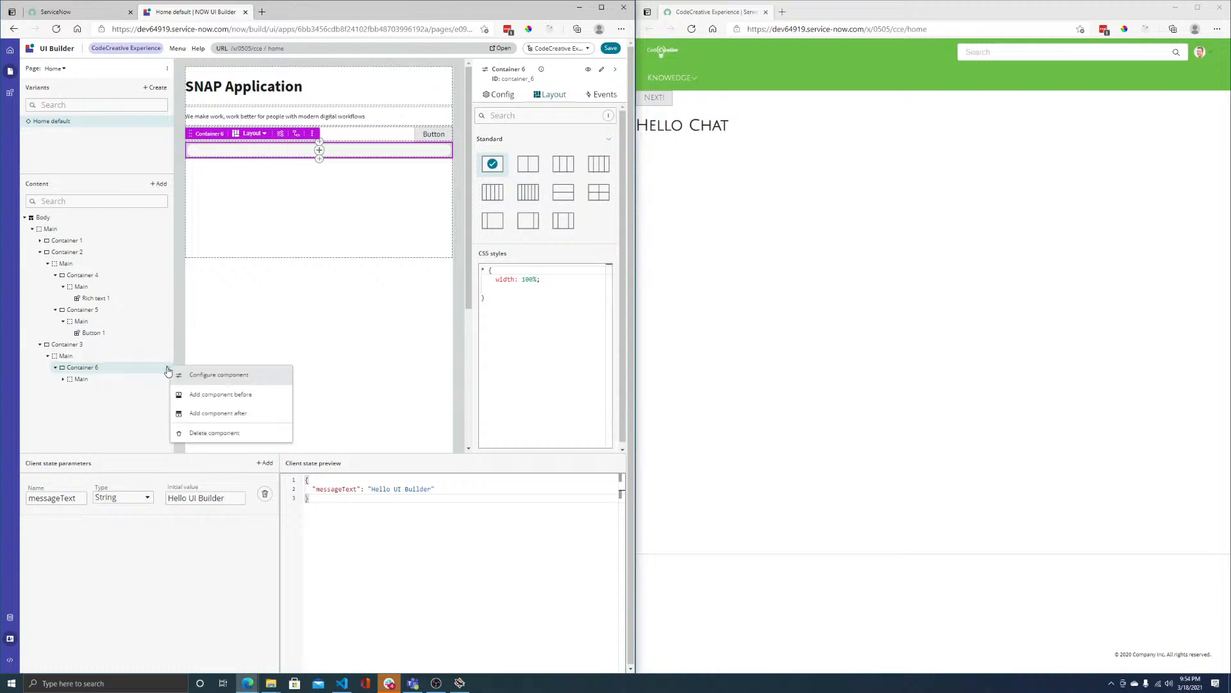
pyautogui.click(202, 414)
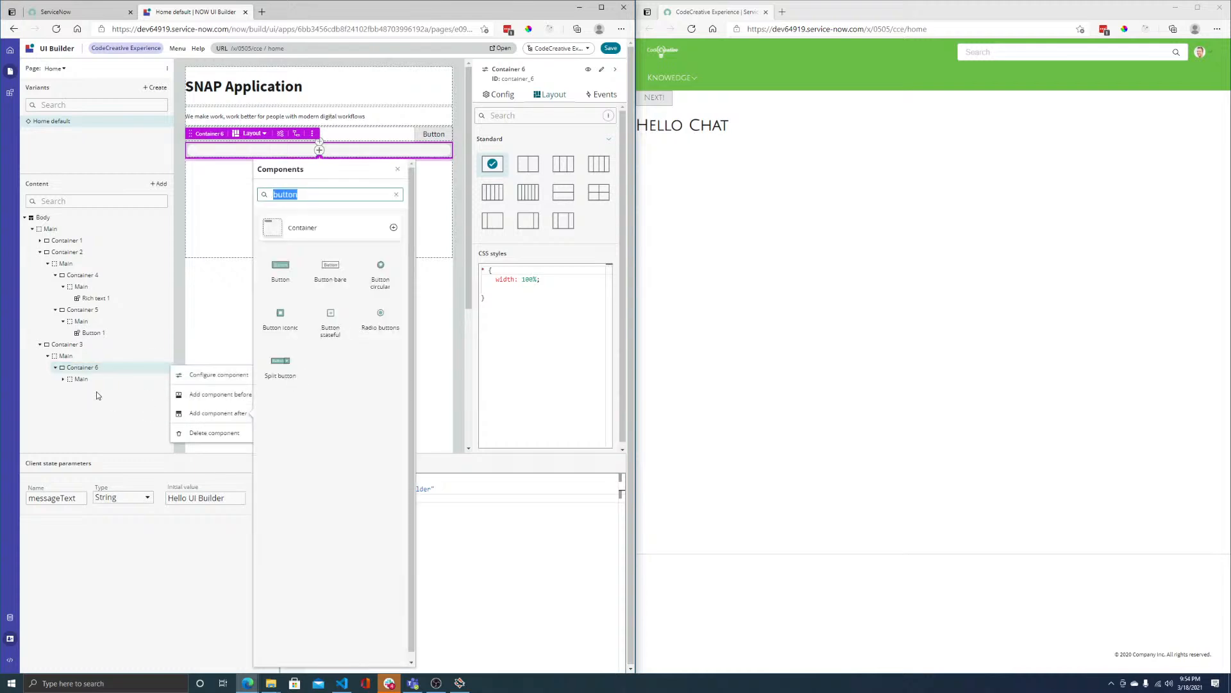
pyautogui.click(332, 229)
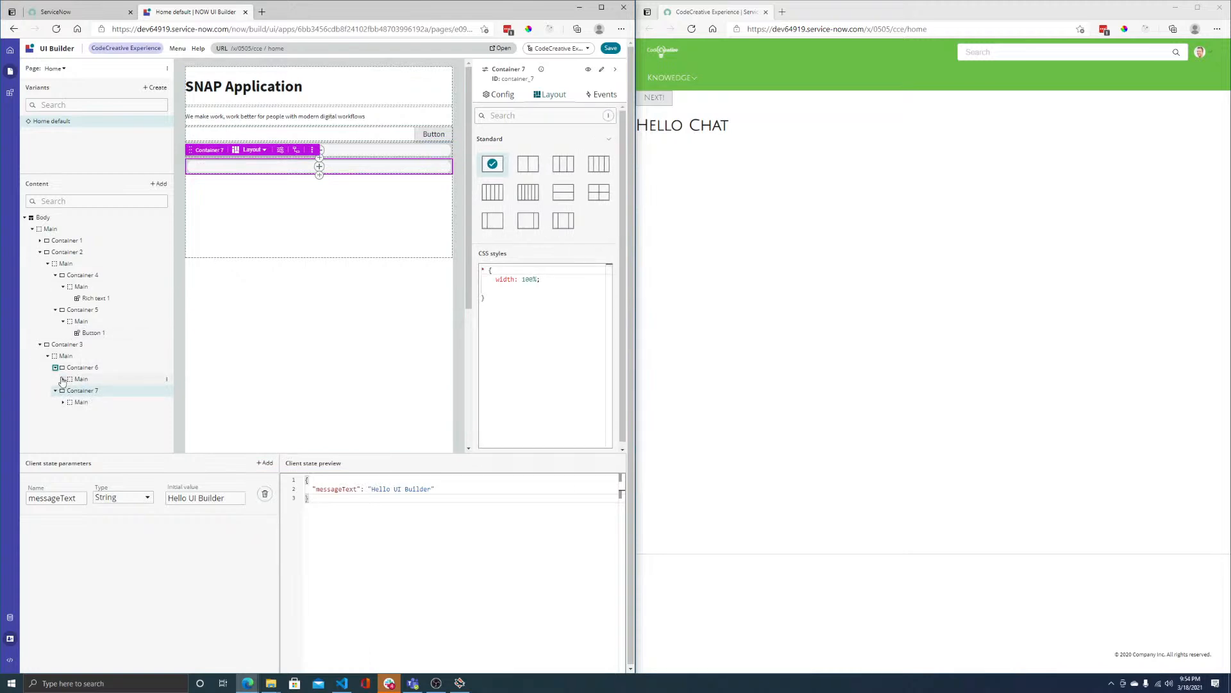
# - Expand the Main slots of Container 6 and Container 7 and add a Button component inside Container 7
pyautogui.click(63, 379)
pyautogui.click(63, 414)
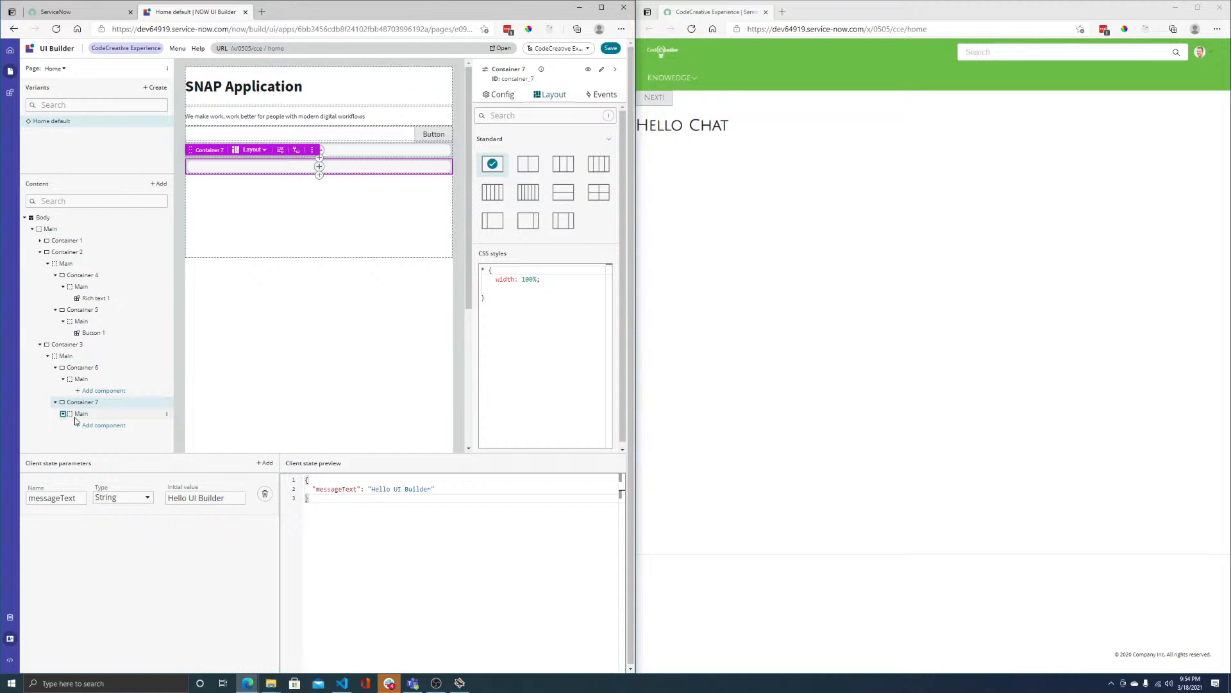
pyautogui.click(100, 426)
pyautogui.click(206, 158)
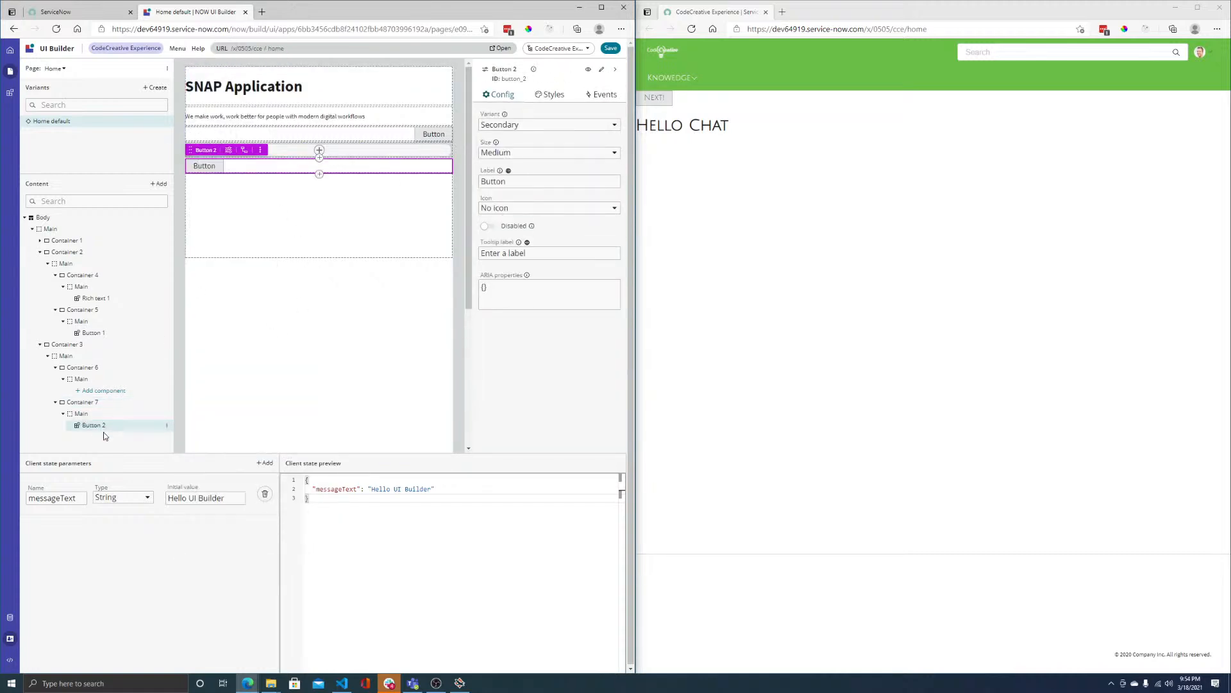
# - Set the item alignment of Container 7's Main slot to Flex-end
pyautogui.click(77, 403)
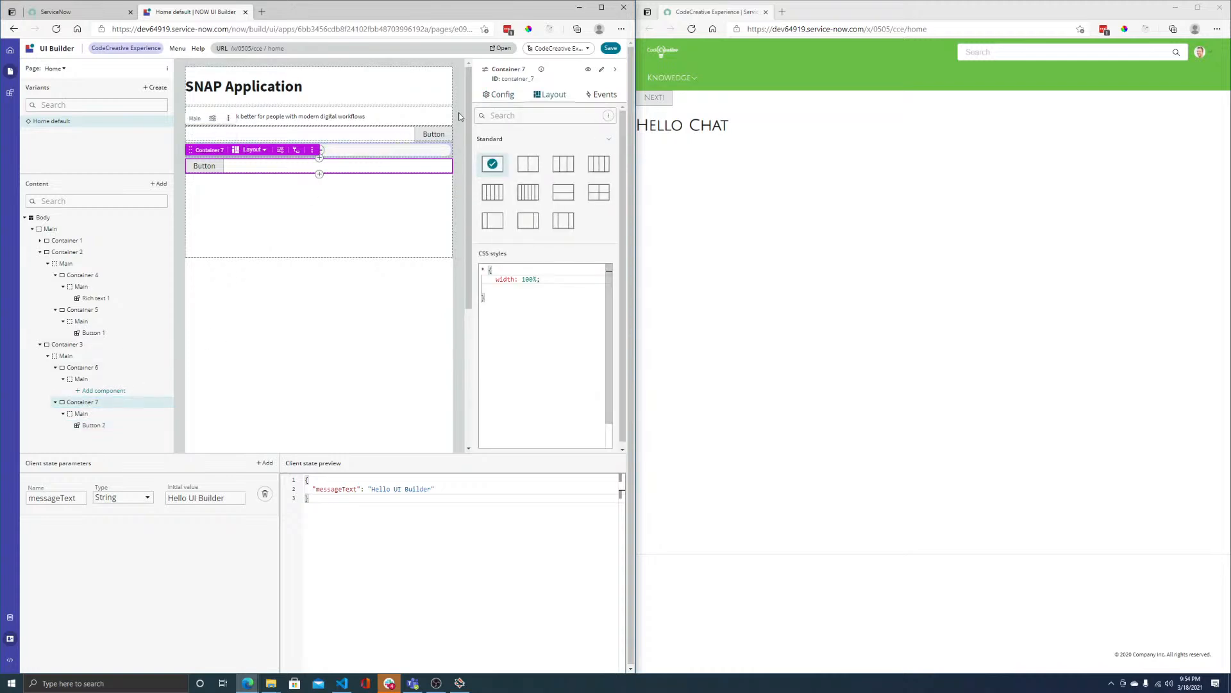
pyautogui.click(502, 95)
pyautogui.click(546, 97)
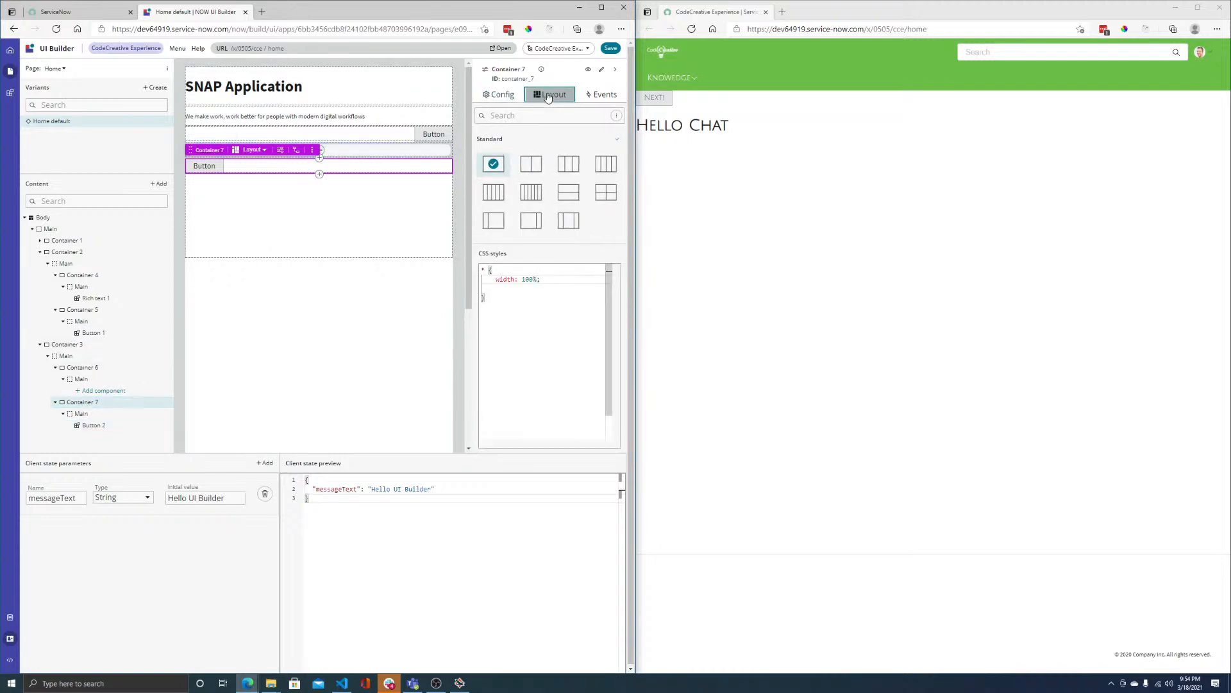
pyautogui.click(81, 413)
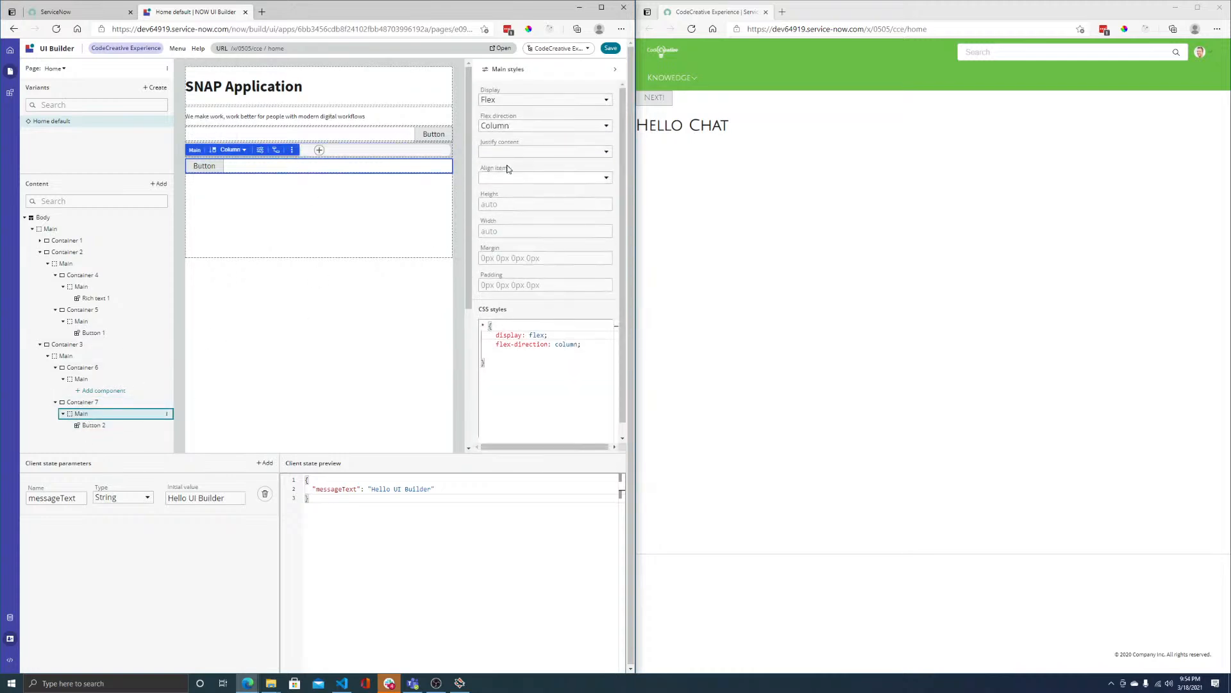
pyautogui.click(507, 178)
pyautogui.click(485, 222)
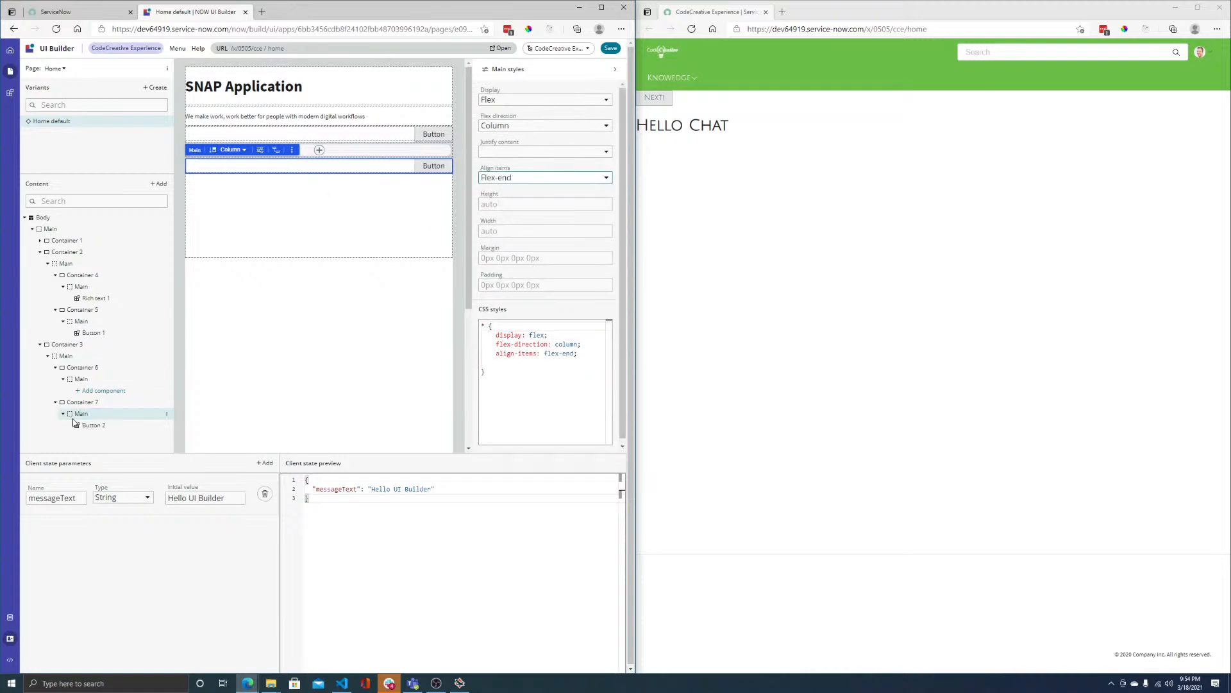
# - Add an Input component to the Main slot of Container 6
pyautogui.click(92, 391)
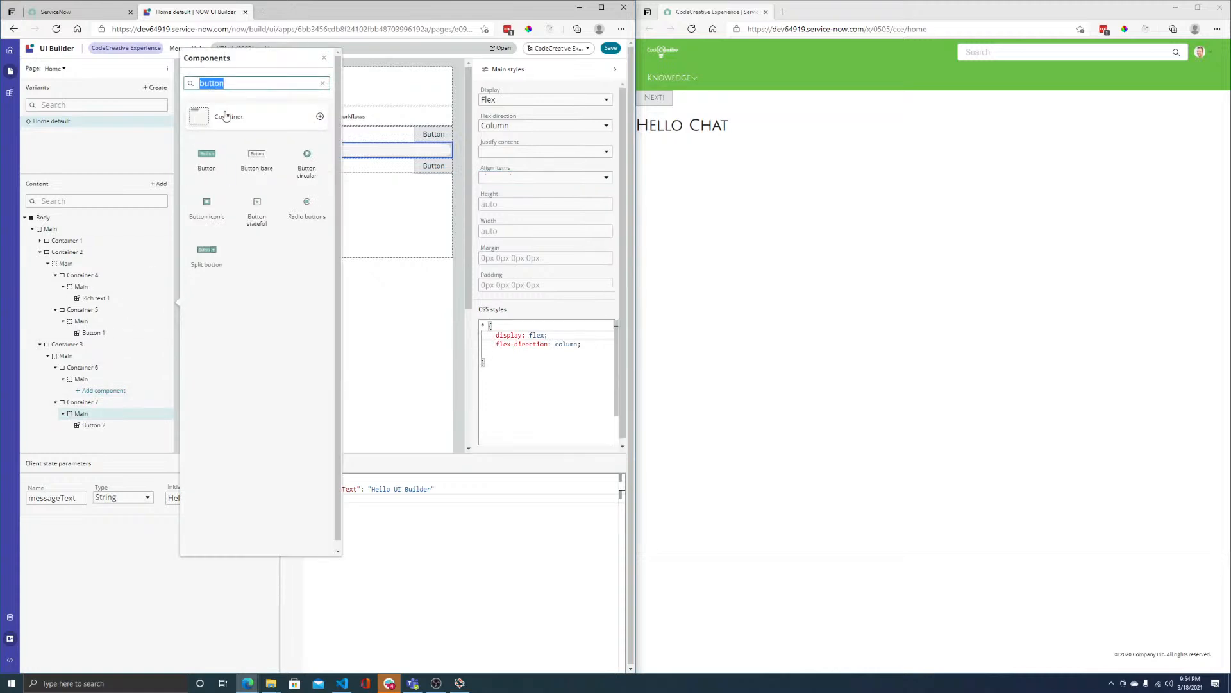
pyautogui.write('input')
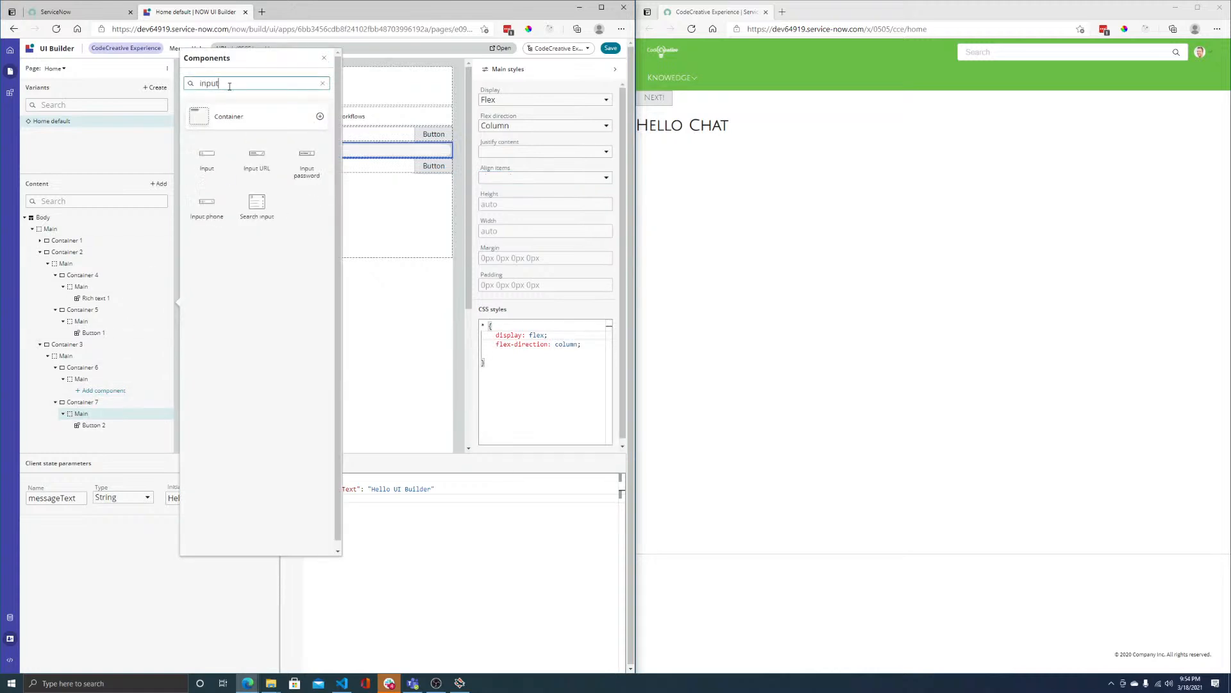
pyautogui.click(206, 157)
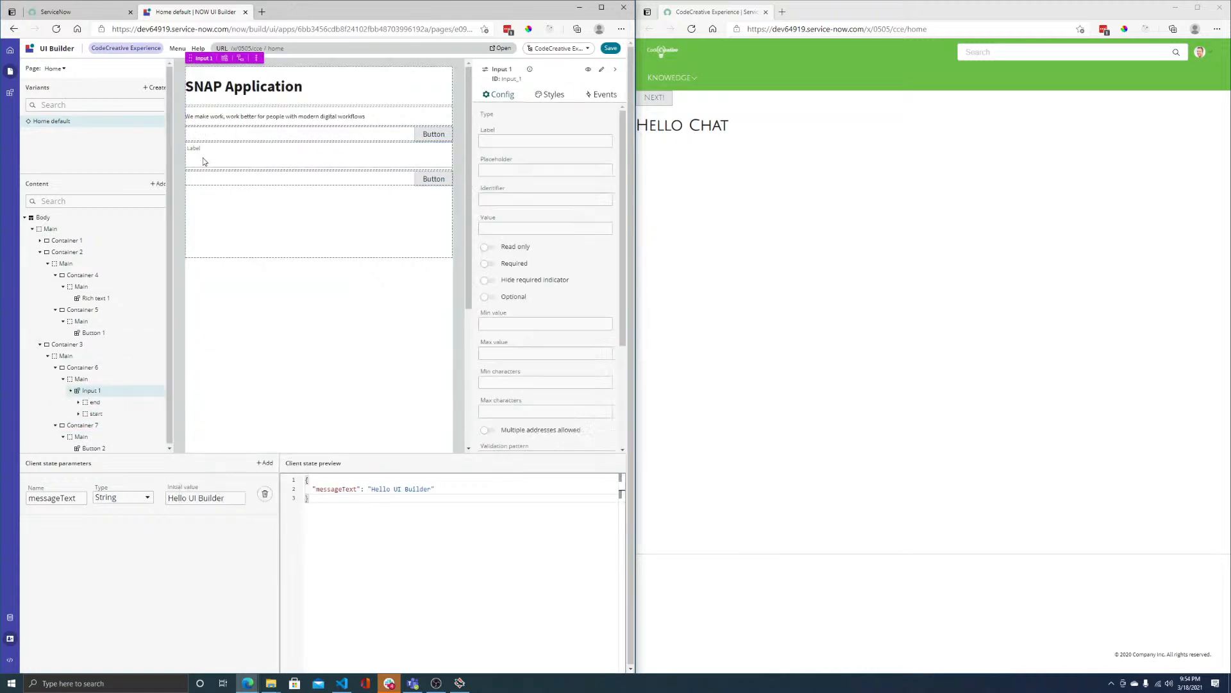
# - Open the HTML of the rich text component in Container 4 for editing
pyautogui.click(102, 301)
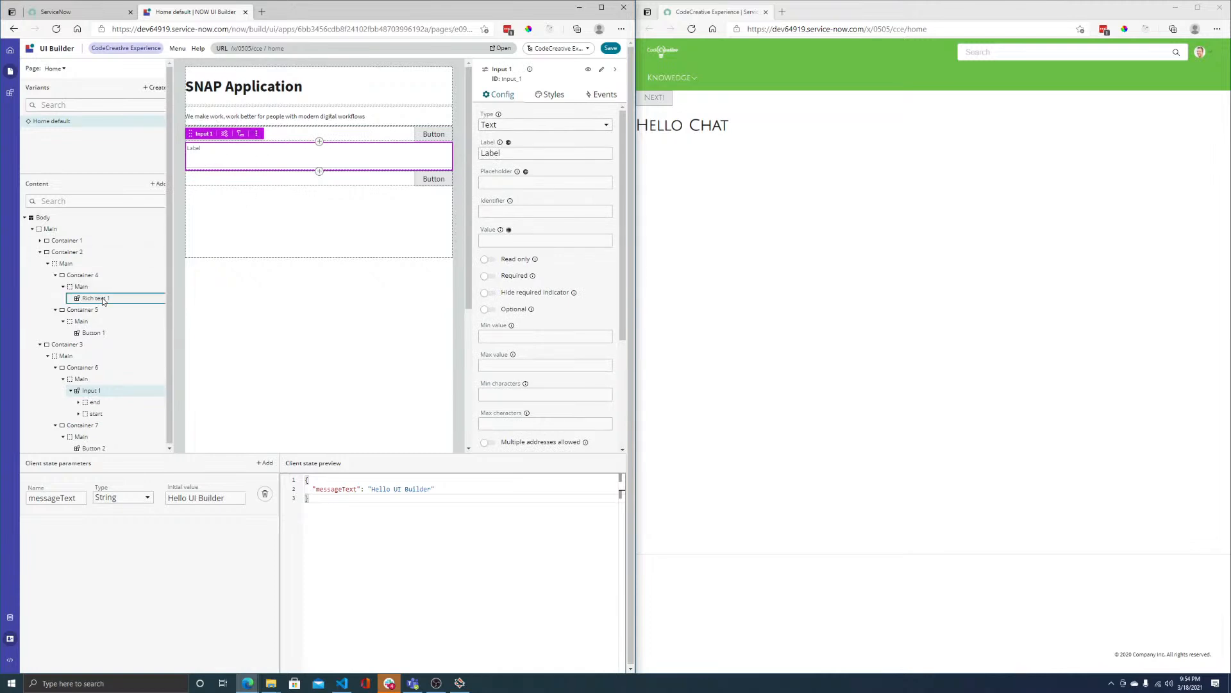
pyautogui.click(572, 127)
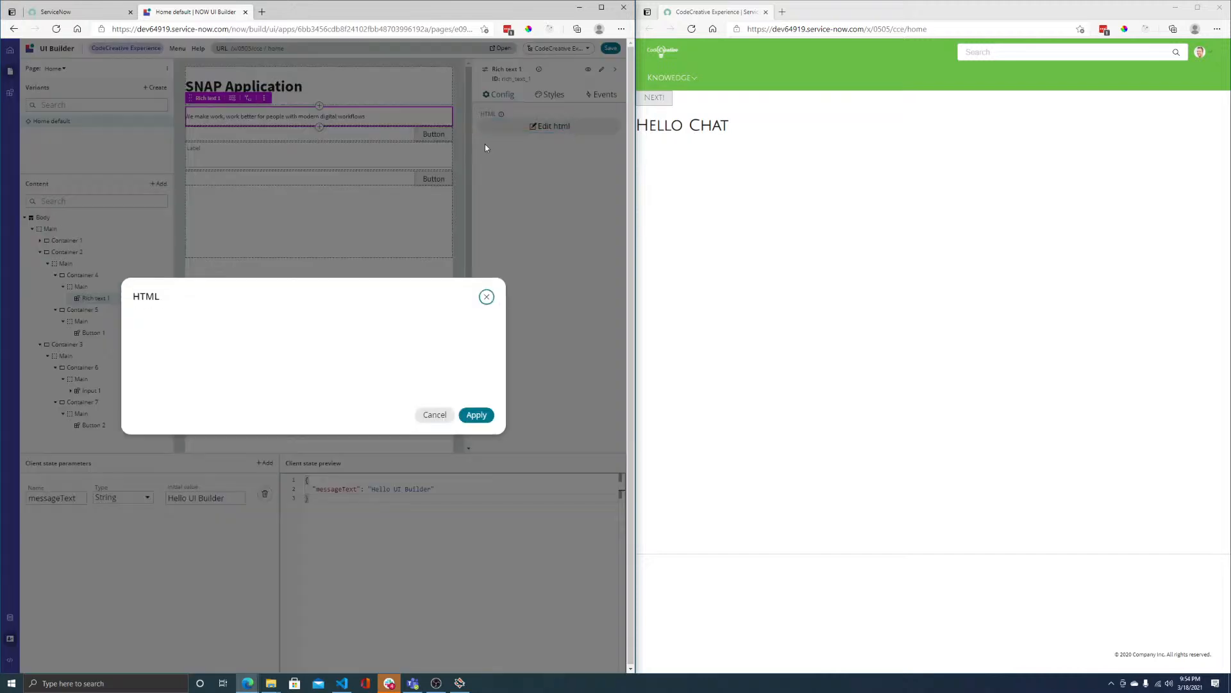
# - Replace the rich text content with "These are instructions to completing the application and terms that you must accept."
pyautogui.moveTo(406, 317); pyautogui.dragTo(130, 315)
pyautogui.write('Thes')
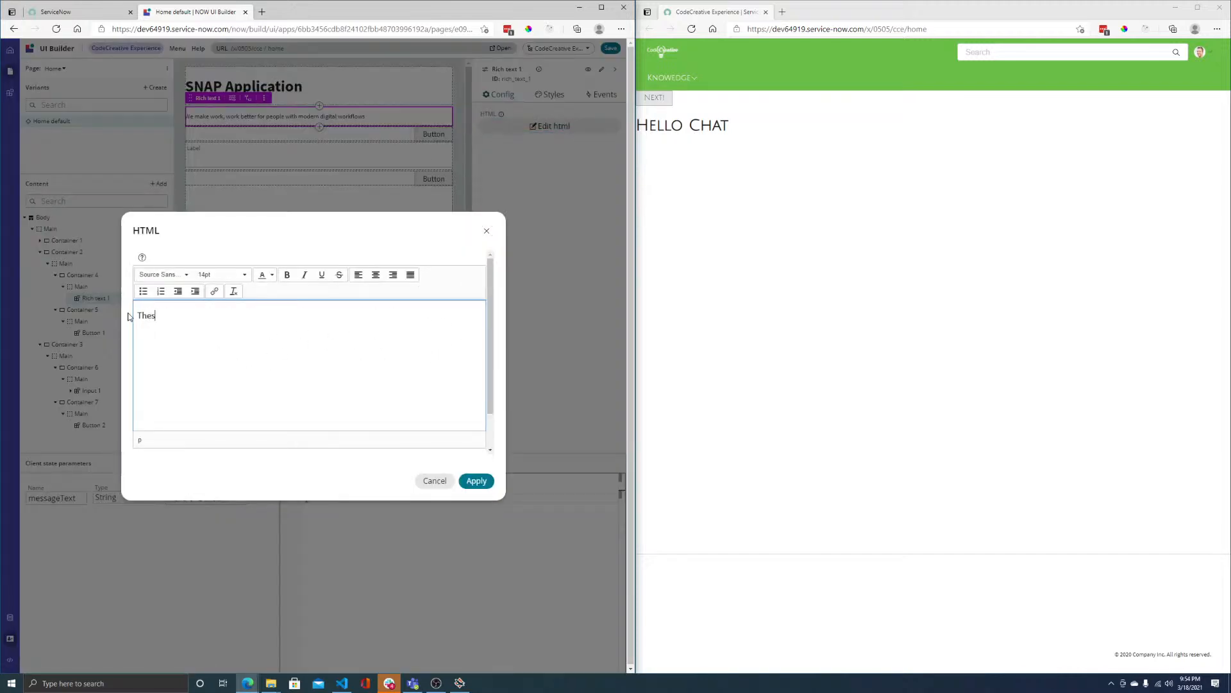
pyautogui.write('e are instructions to completing the ')
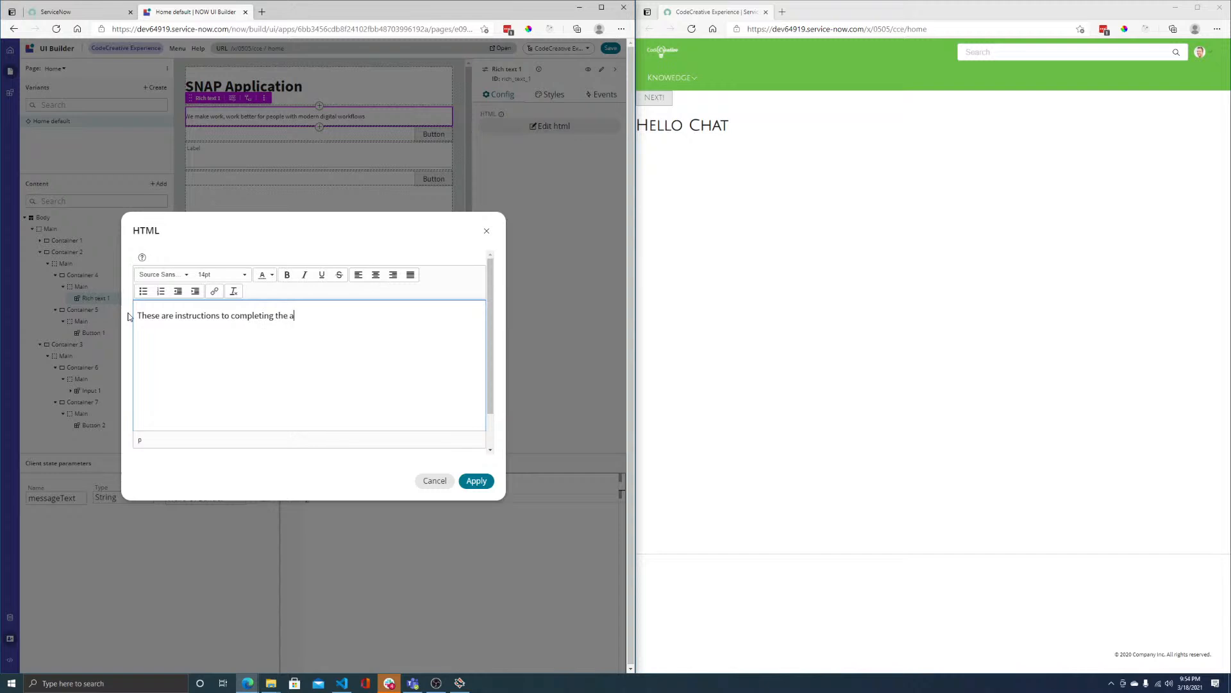
pyautogui.write('application and terms that you must accept.')
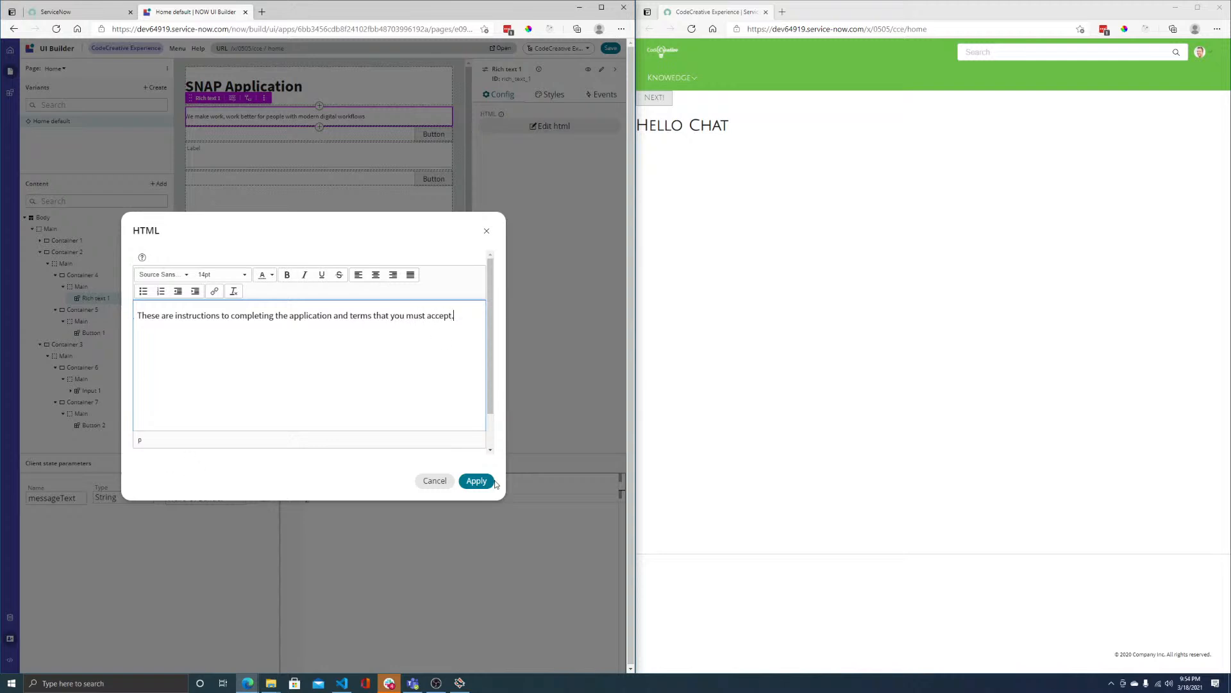
pyautogui.click(491, 481)
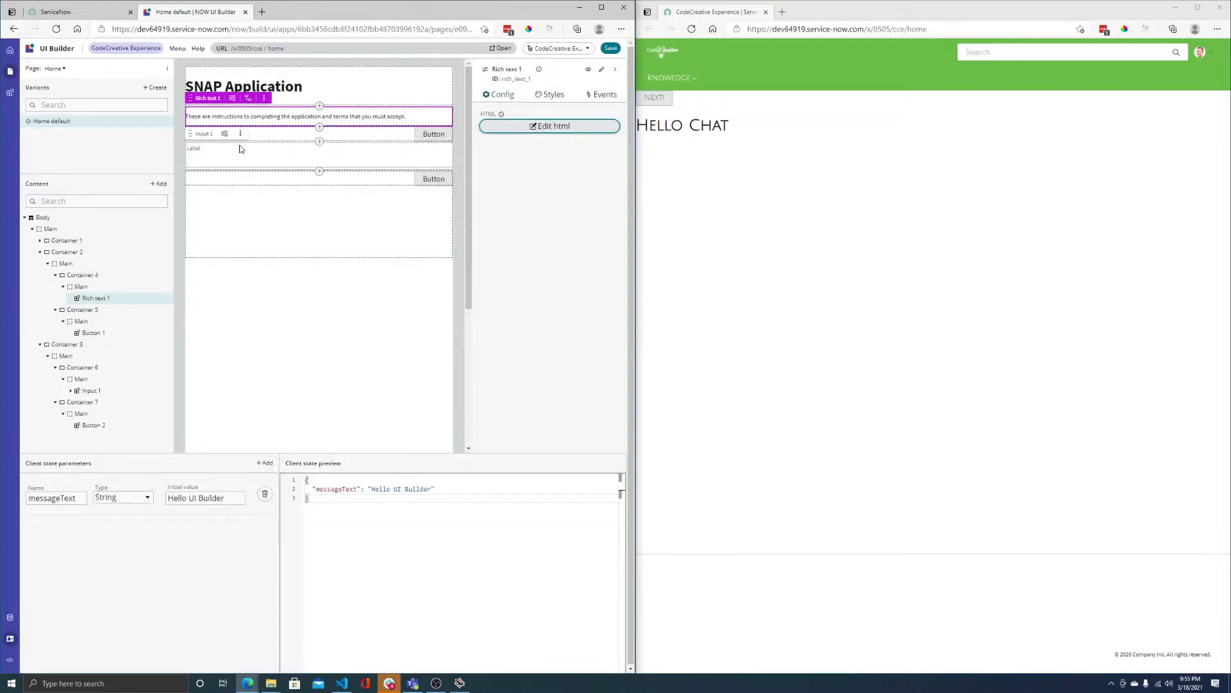
# - Set both the label and the tooltip label of the button below the instructions to "Next"
pyautogui.click(436, 135)
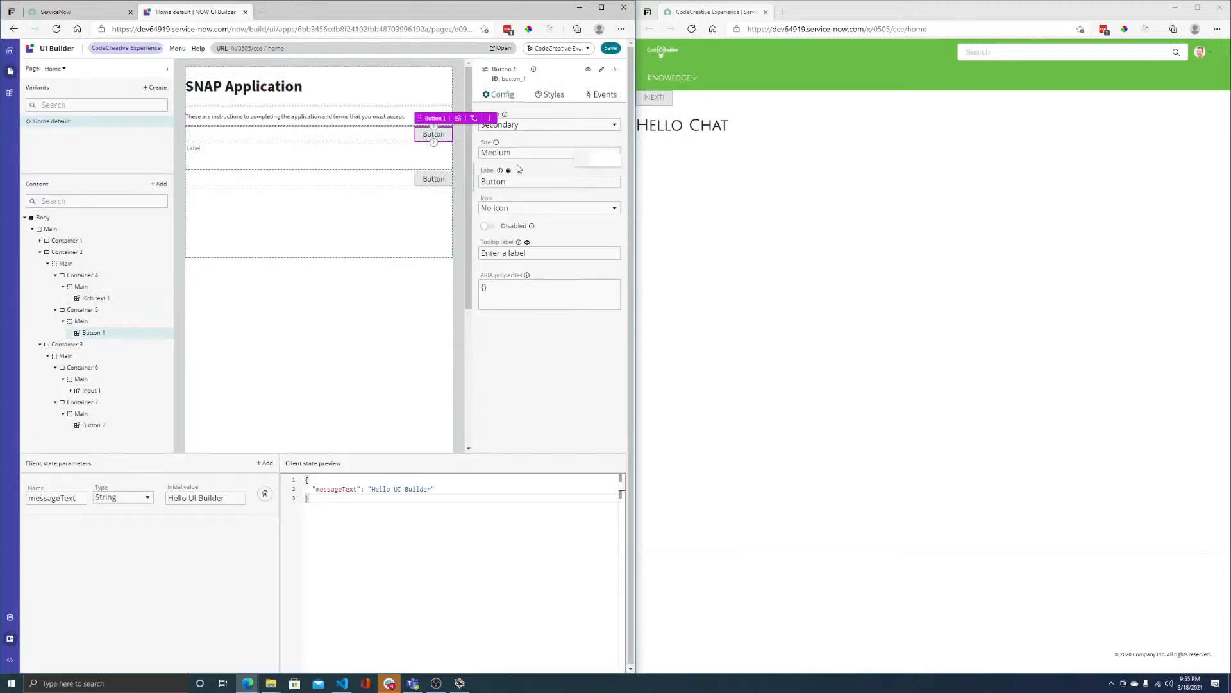
pyautogui.click(502, 182)
pyautogui.write('Next')
pyautogui.click(514, 255)
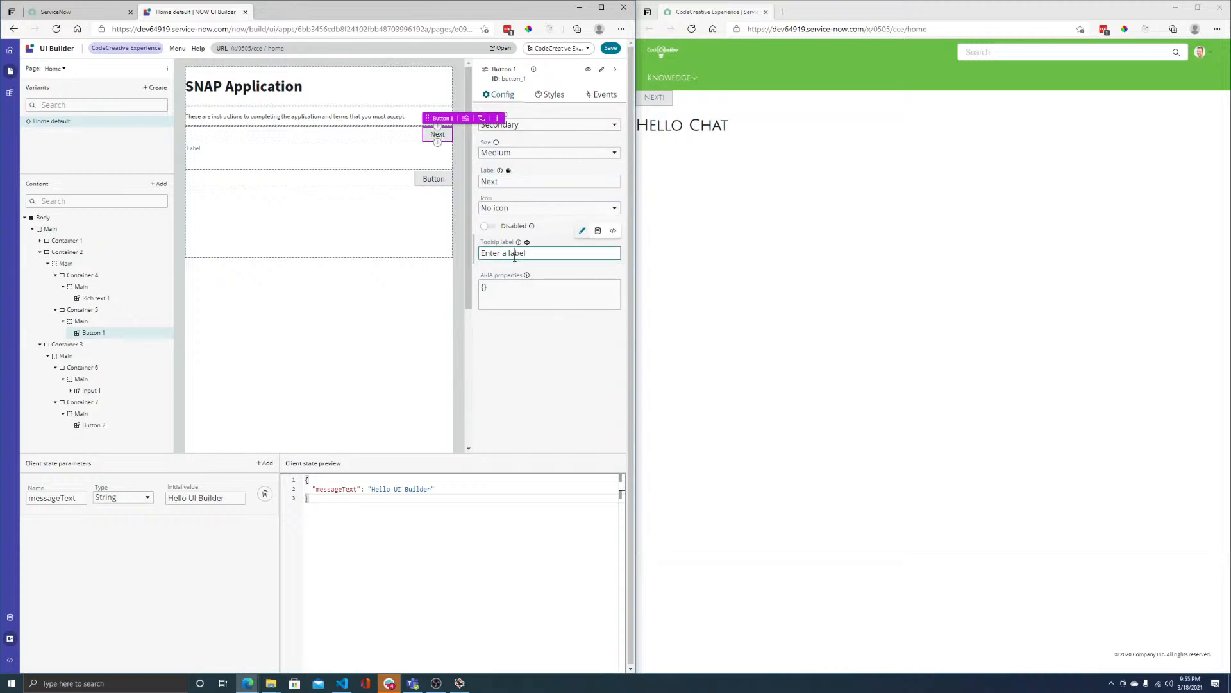
pyautogui.tripleClick(514, 255)
pyautogui.write('N')
pyautogui.click(513, 334)
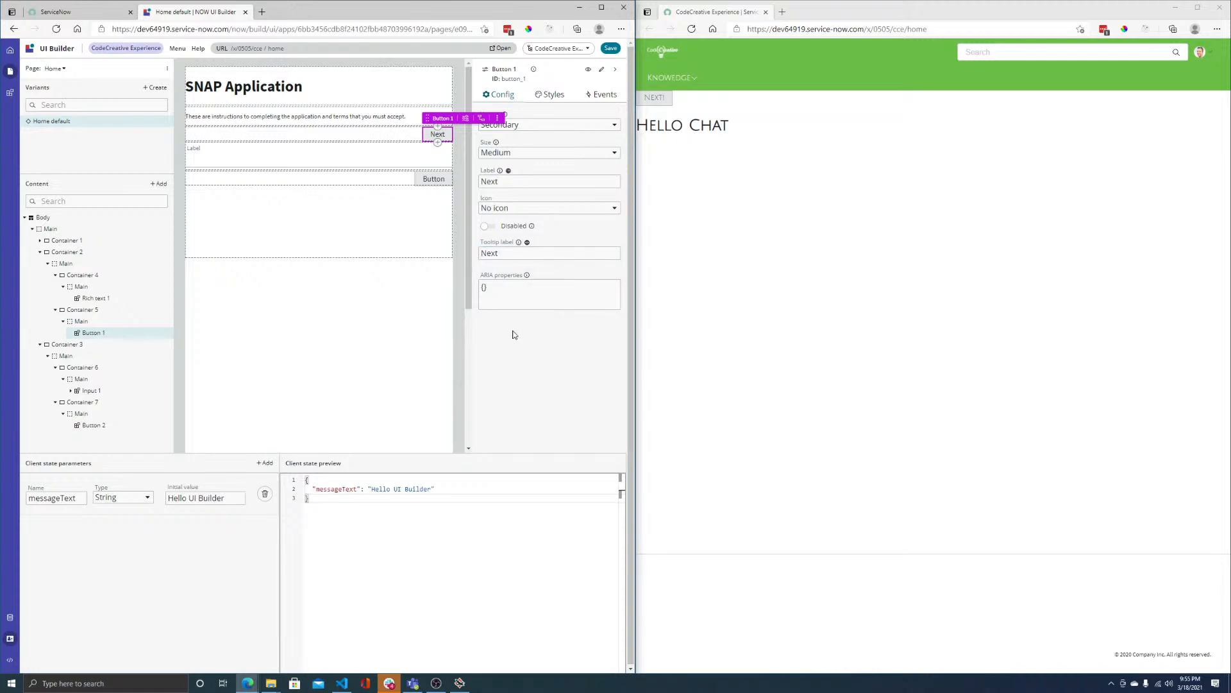
# - Set both the label and the tooltip label of the button below the input field to "Submit"
pyautogui.click(435, 177)
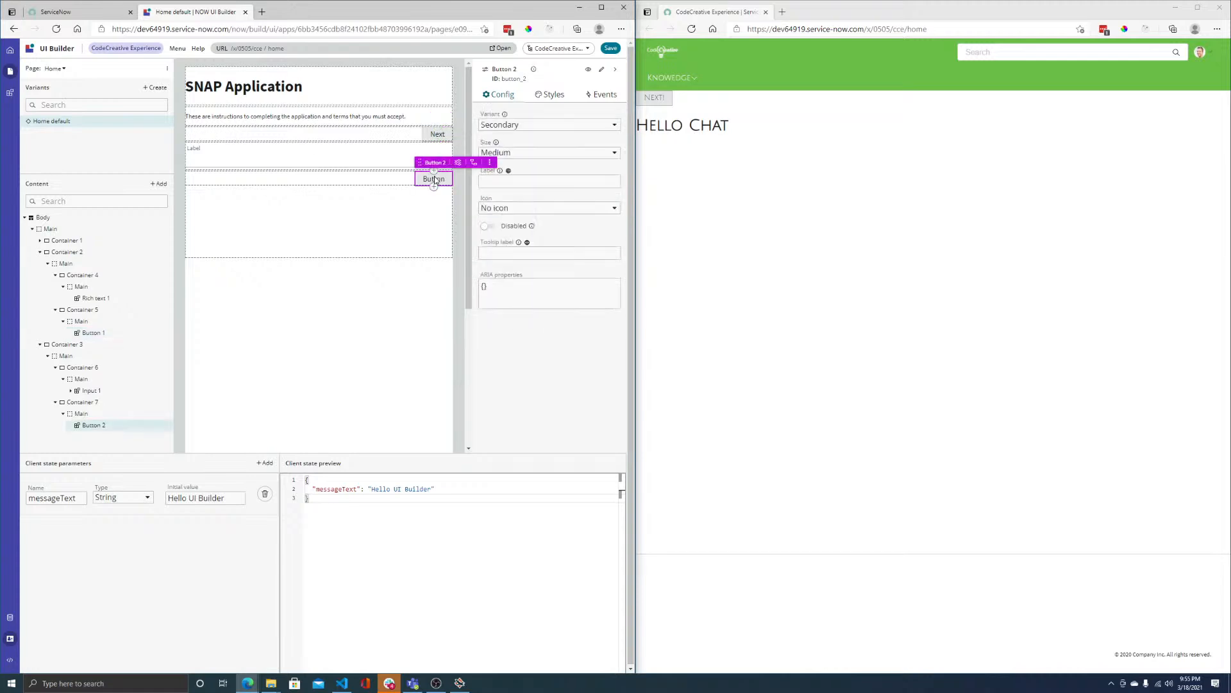
pyautogui.doubleClick(497, 185)
pyautogui.write('Subm')
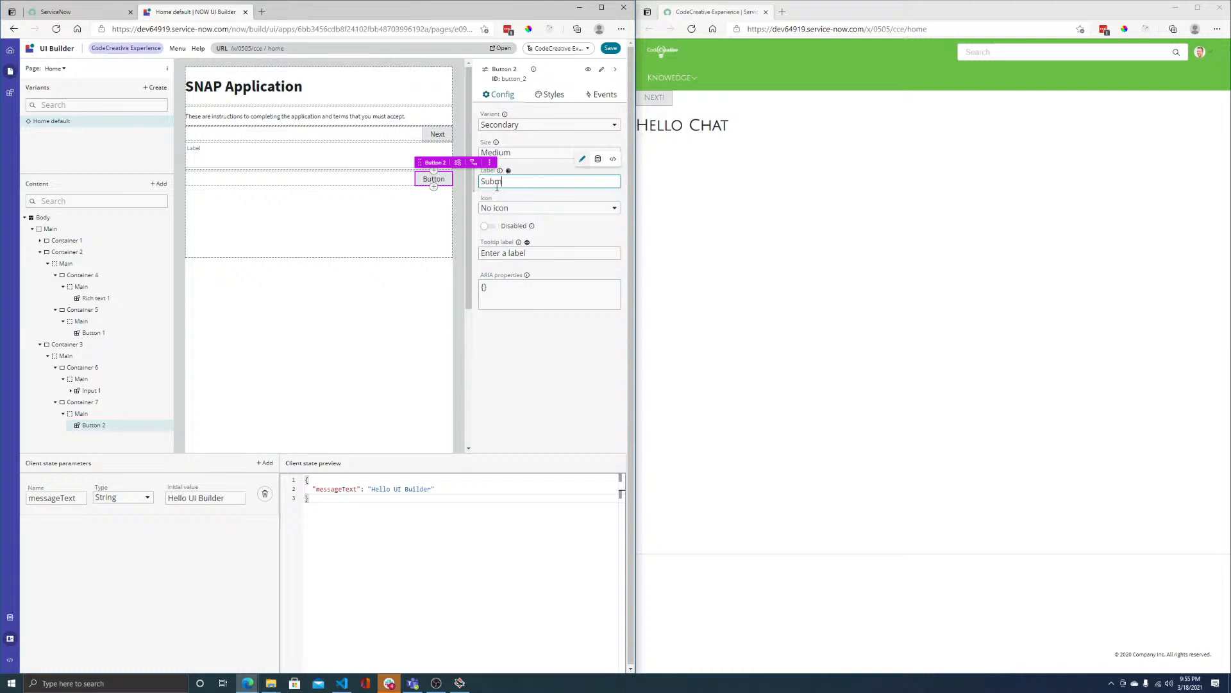
pyautogui.write('it')
pyautogui.click(523, 256)
pyautogui.write('Submit')
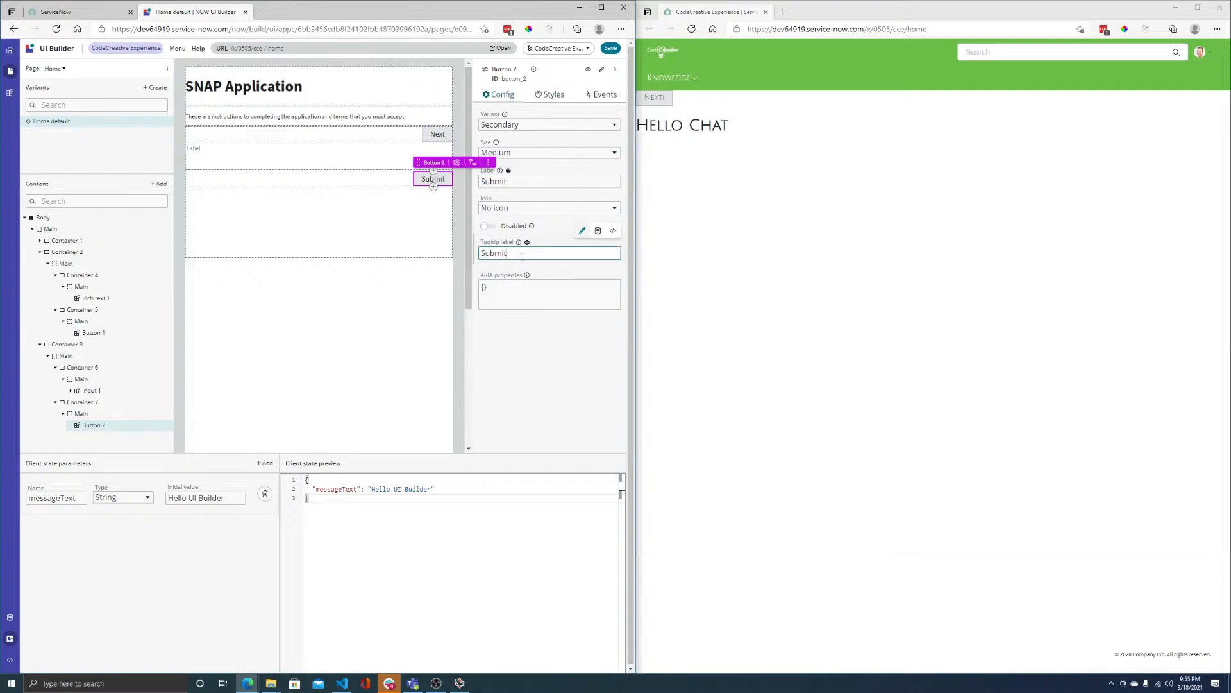
pyautogui.click(548, 358)
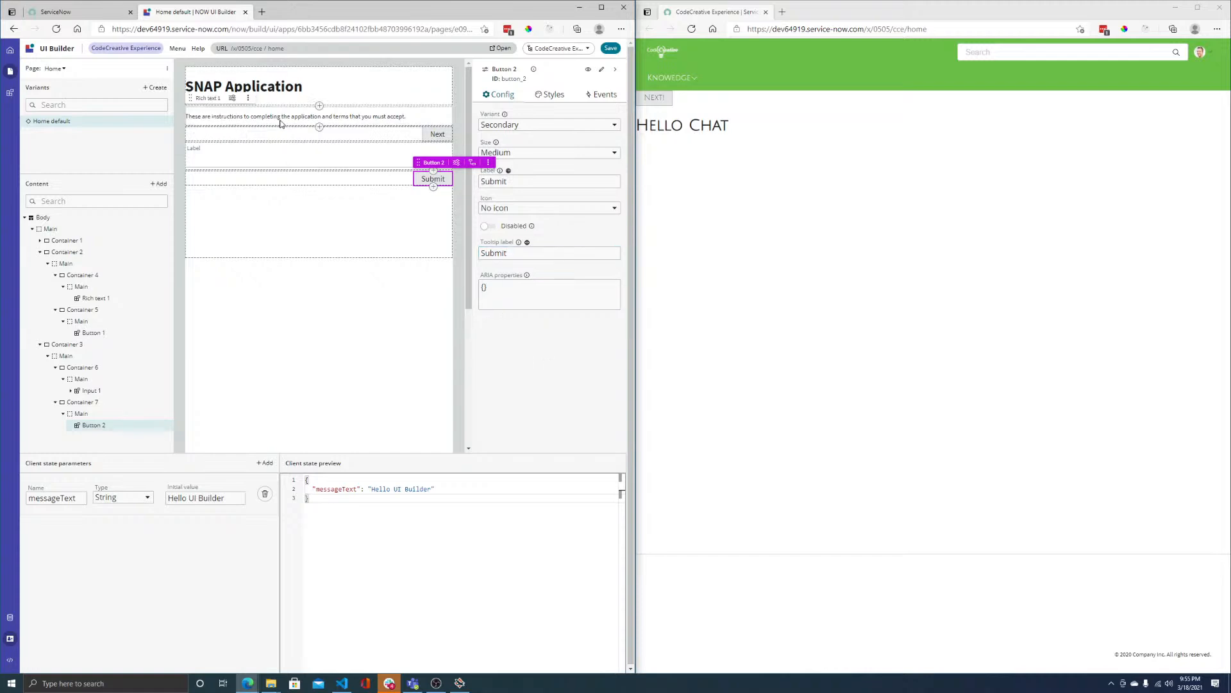
# - Set the input component's label to "Short Description" and look through its remaining configuration options
pyautogui.click(252, 157)
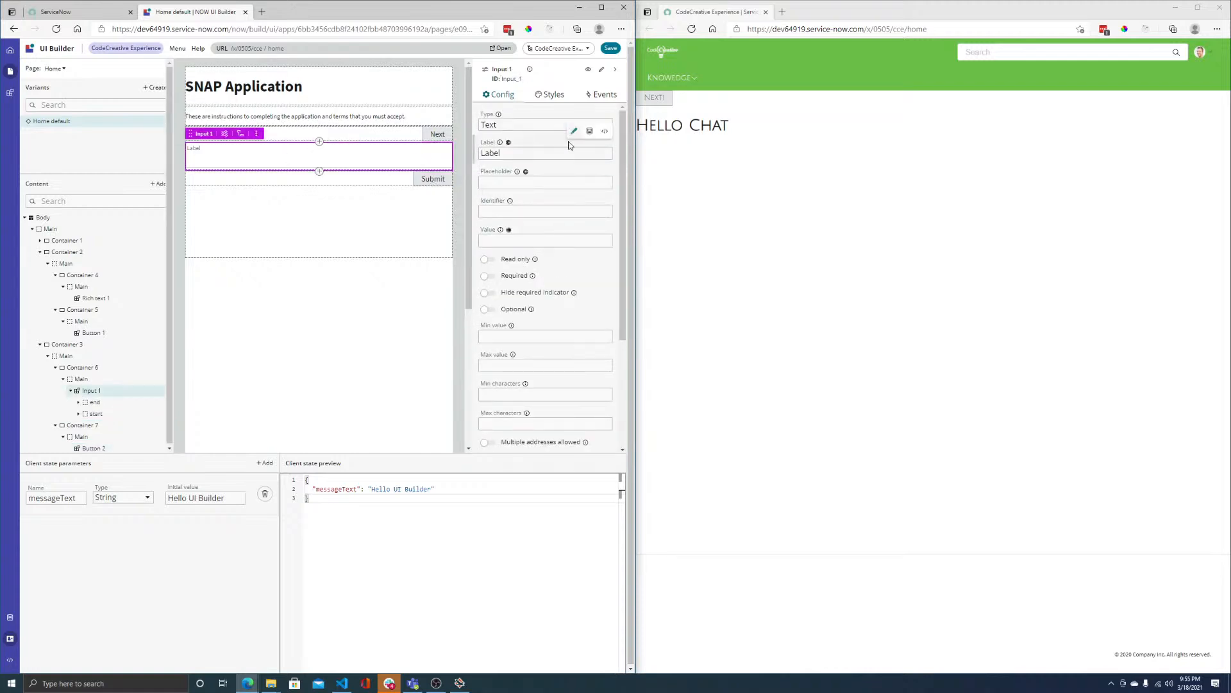
pyautogui.doubleClick(491, 151)
pyautogui.write('Short Description')
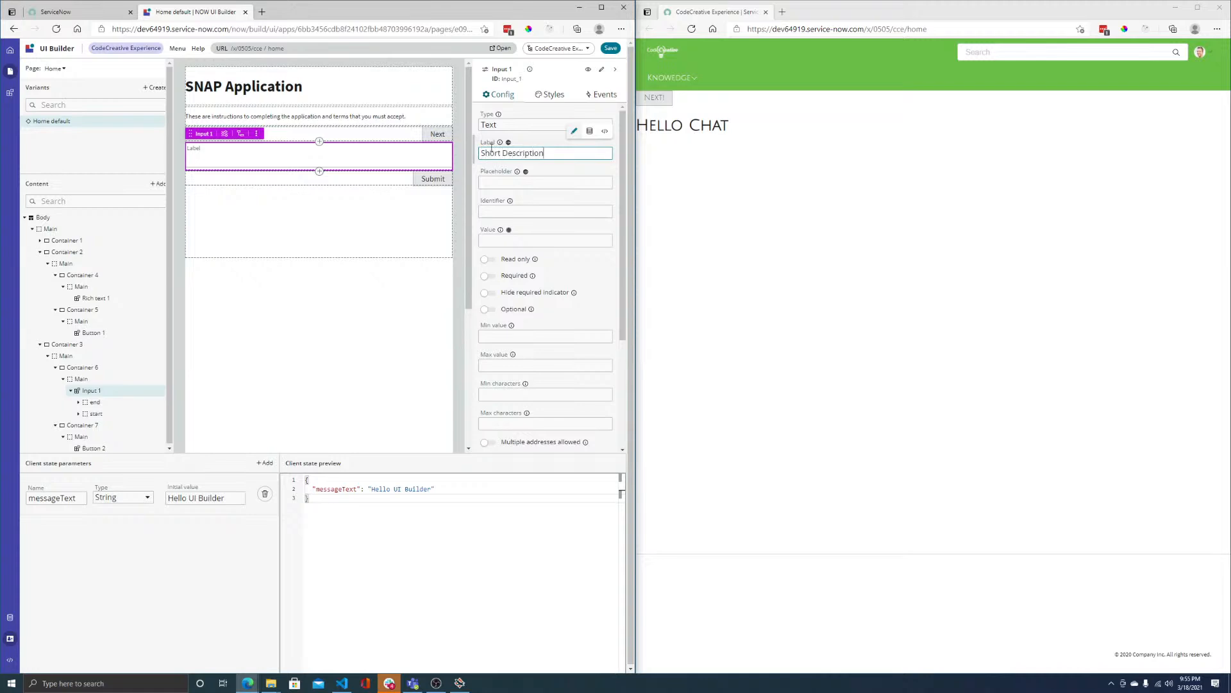
pyautogui.click(495, 241)
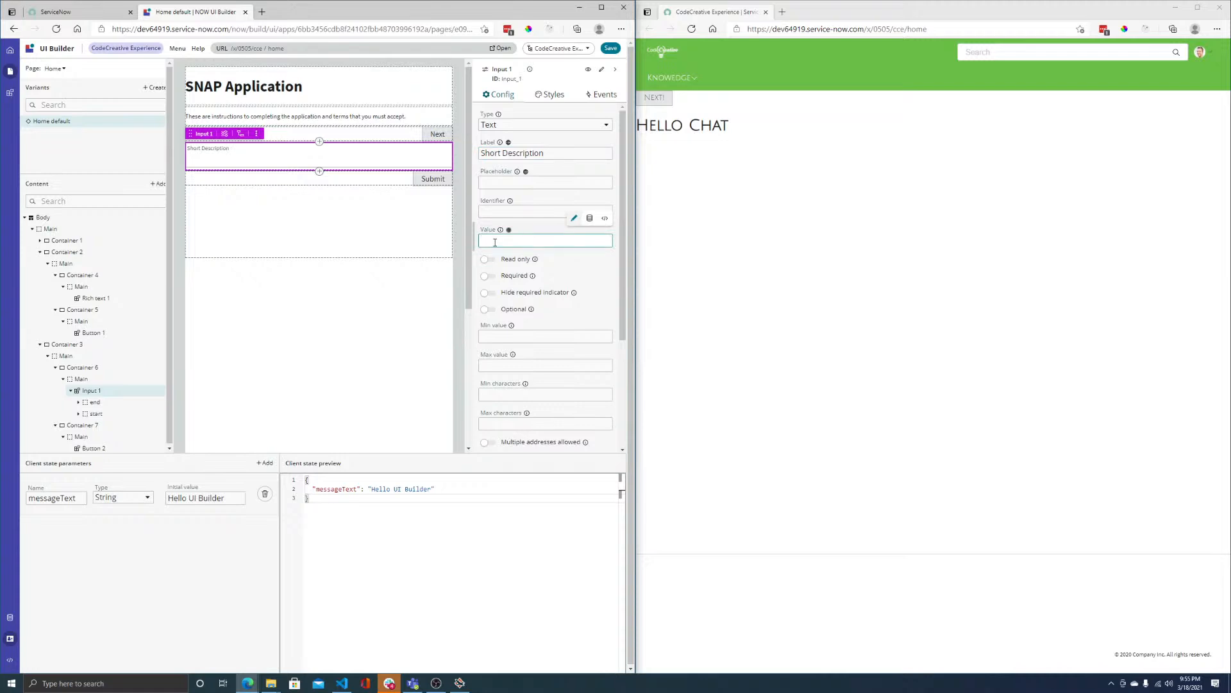
pyautogui.scroll(-5, 506, 308)
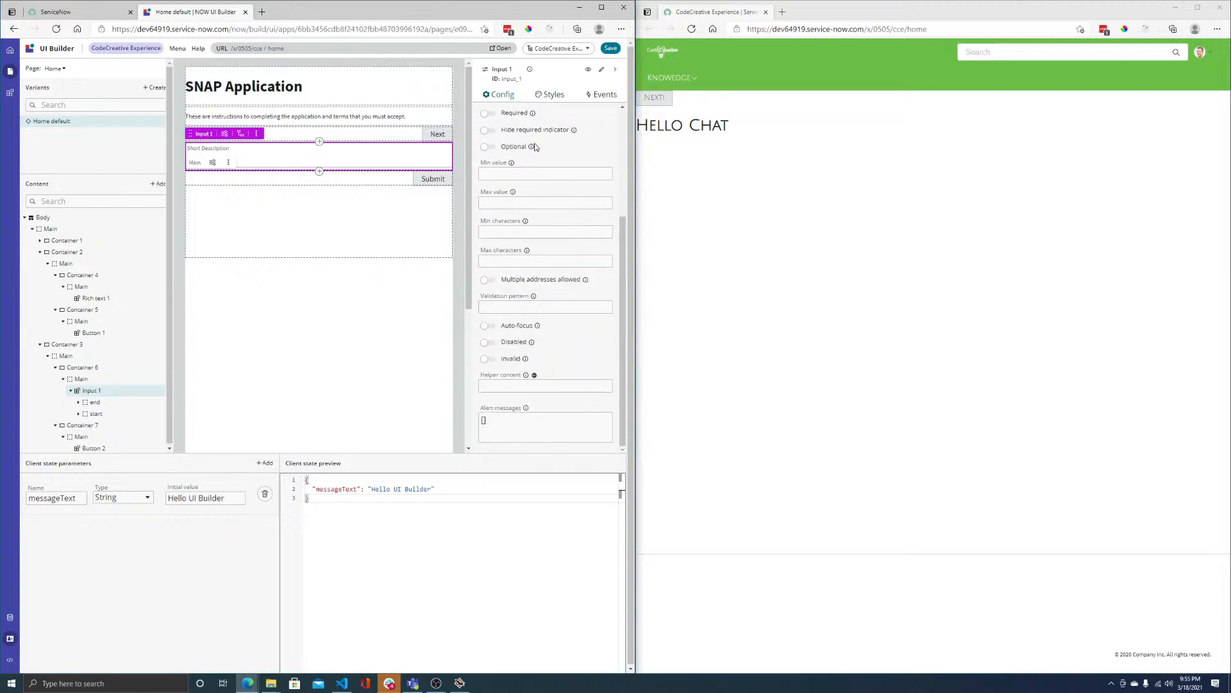
# - Save the page and reload the live experience page to review its instruction and form sections against the content tree
pyautogui.click(611, 48)
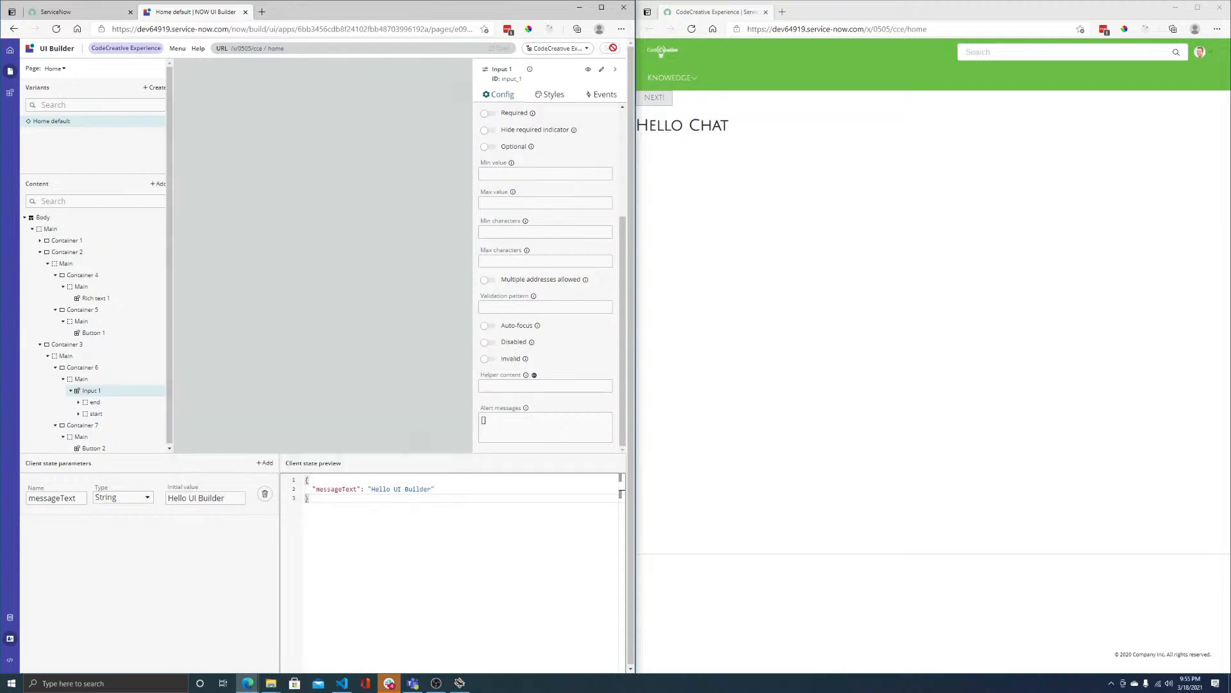
pyautogui.click(692, 30)
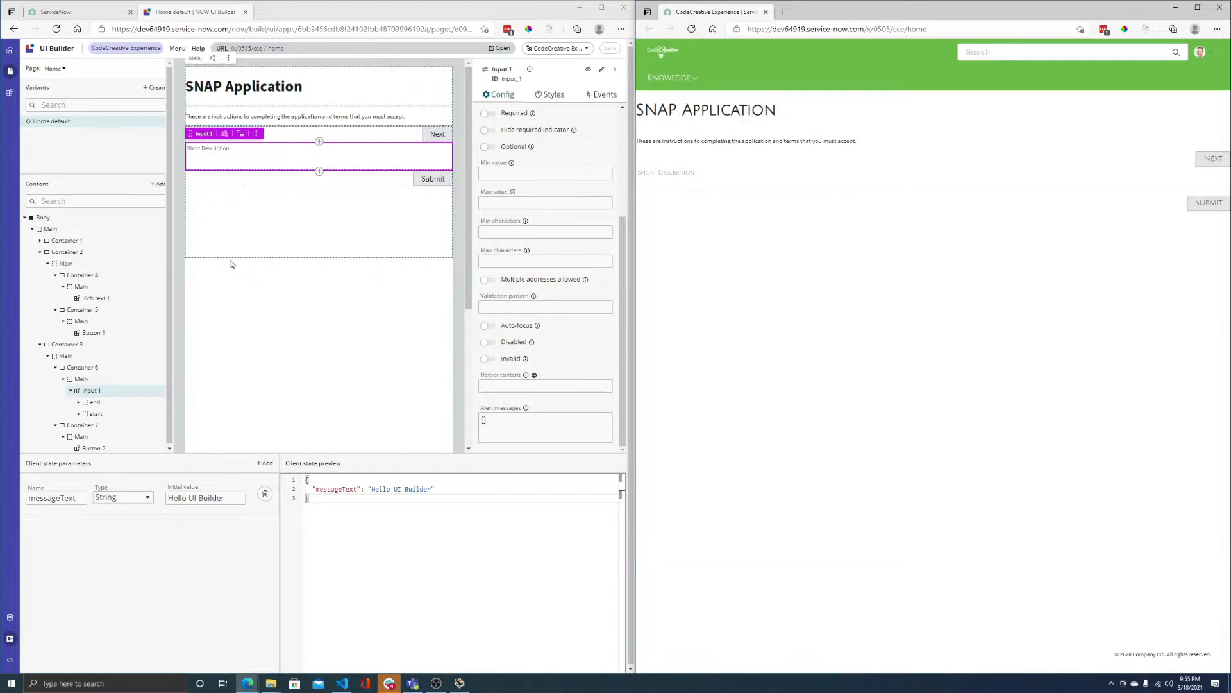
pyautogui.click(50, 230)
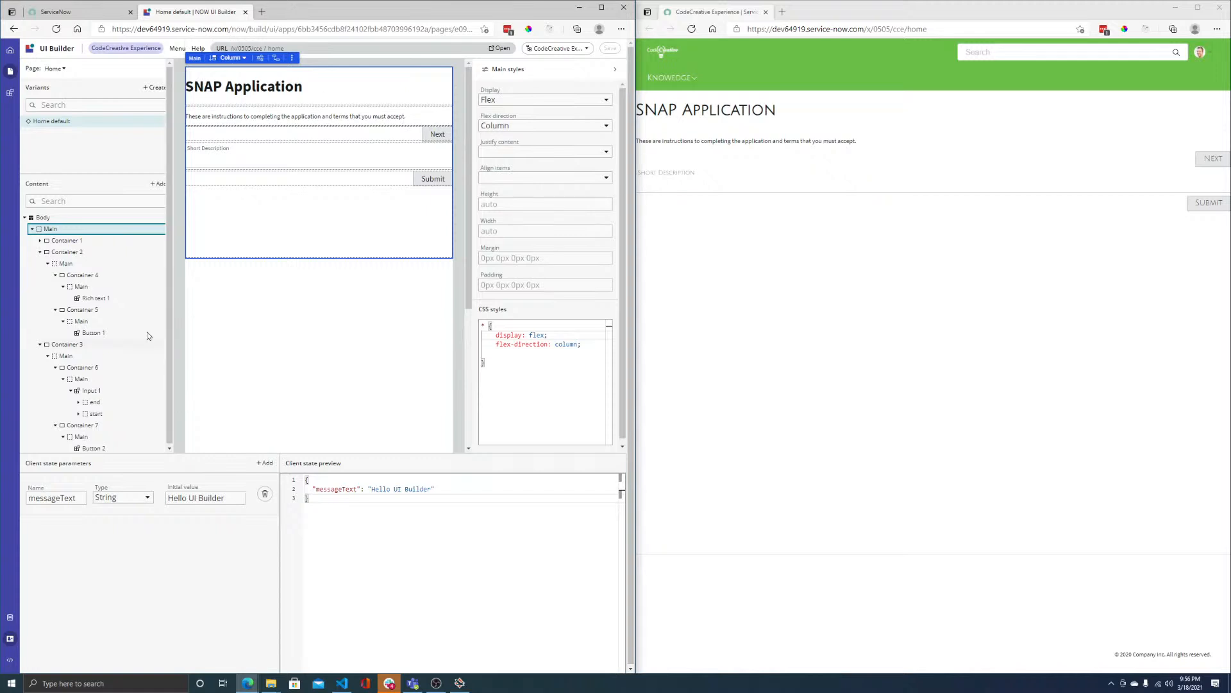
pyautogui.click(42, 251)
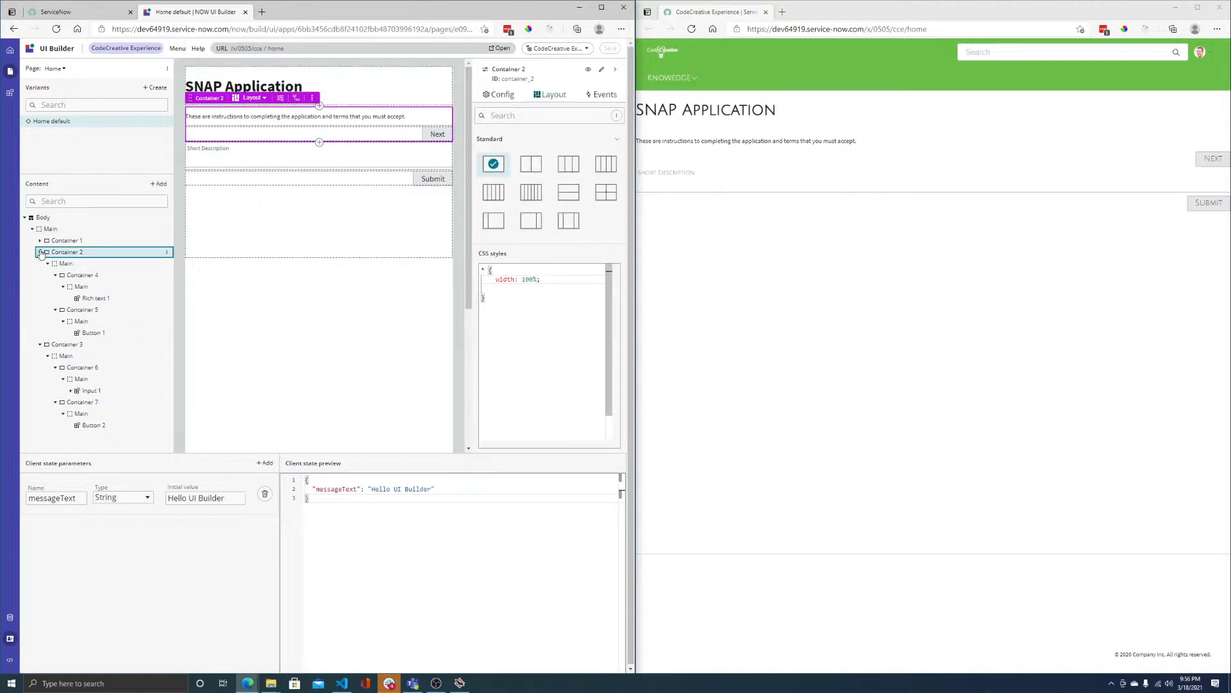
pyautogui.click(40, 252)
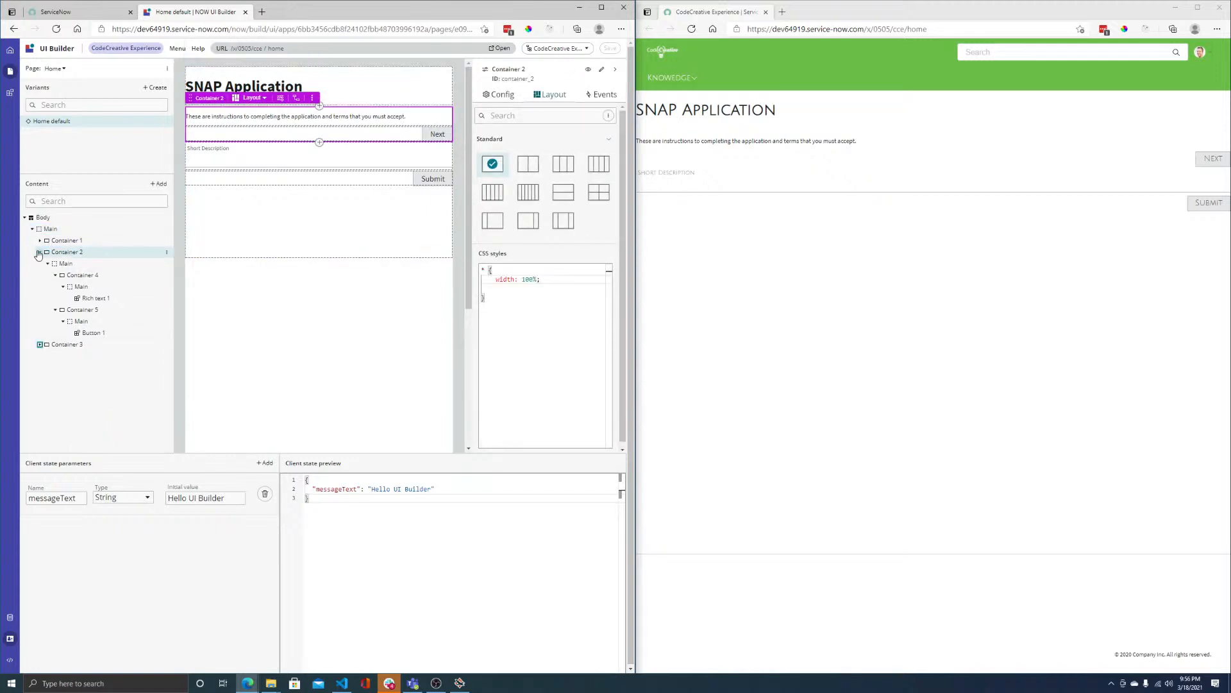
pyautogui.moveTo(799, 109); pyautogui.dragTo(835, 143)
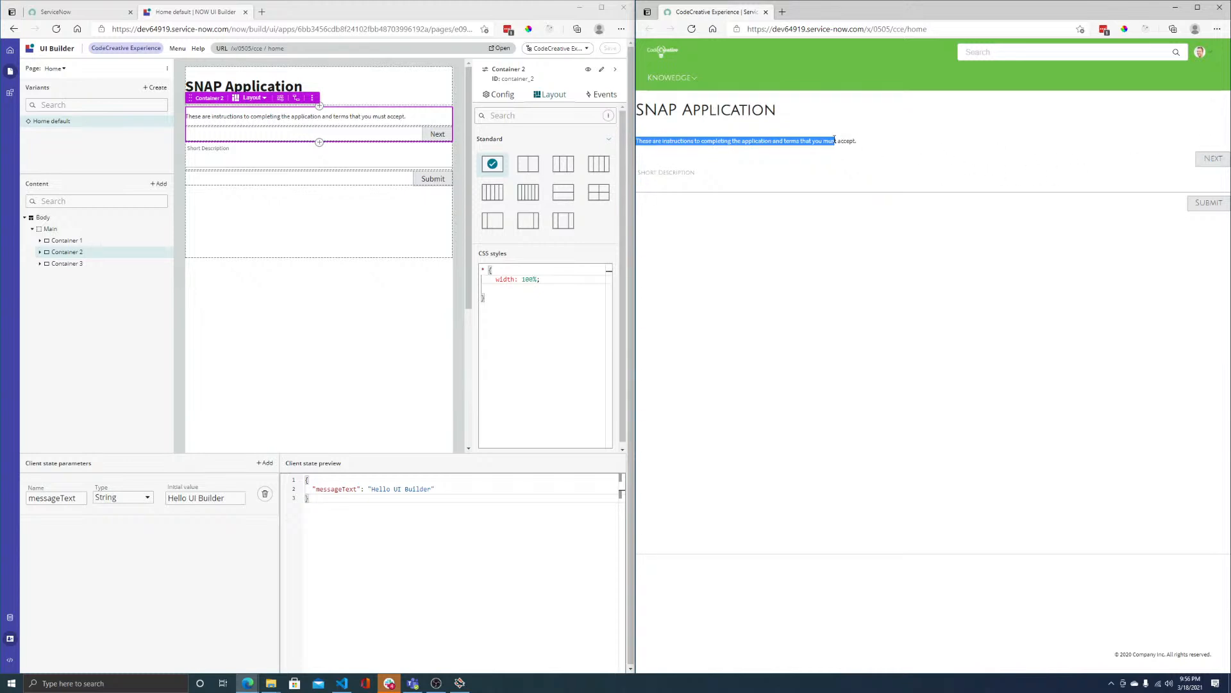
pyautogui.click(835, 143)
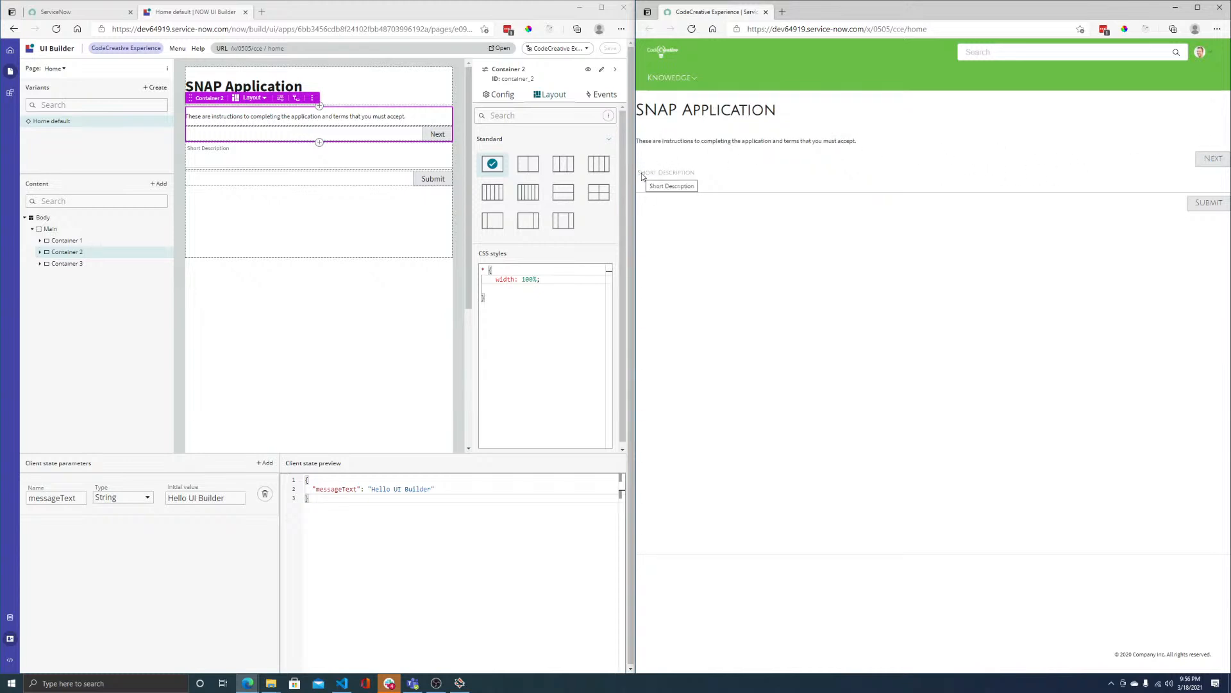
pyautogui.click(676, 182)
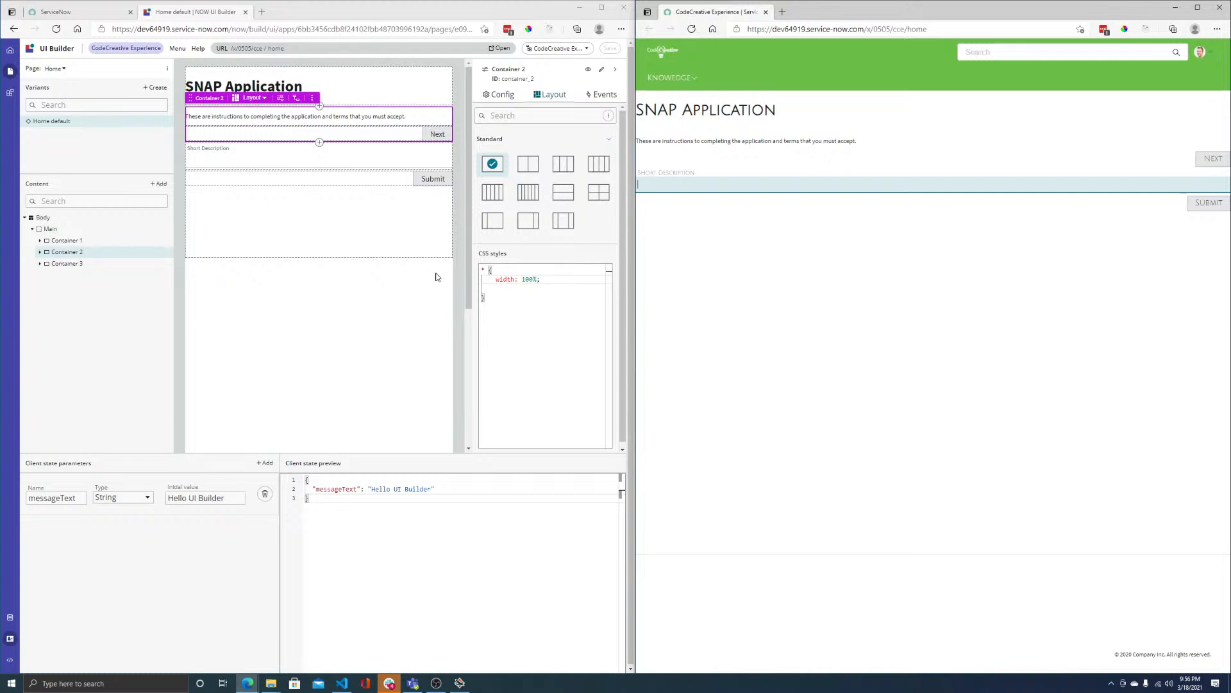
# - Replace the messageText client state parameter with a Boolean parameter named hideIntro
pyautogui.click(265, 493)
pyautogui.click(383, 388)
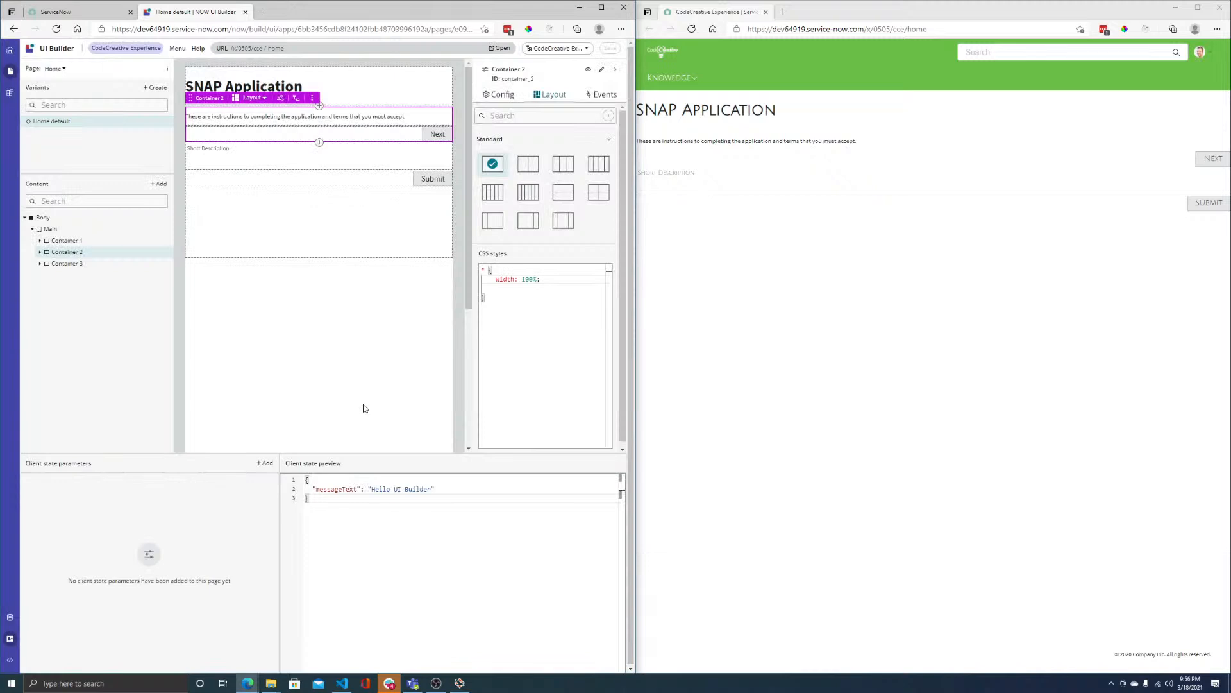
pyautogui.click(263, 463)
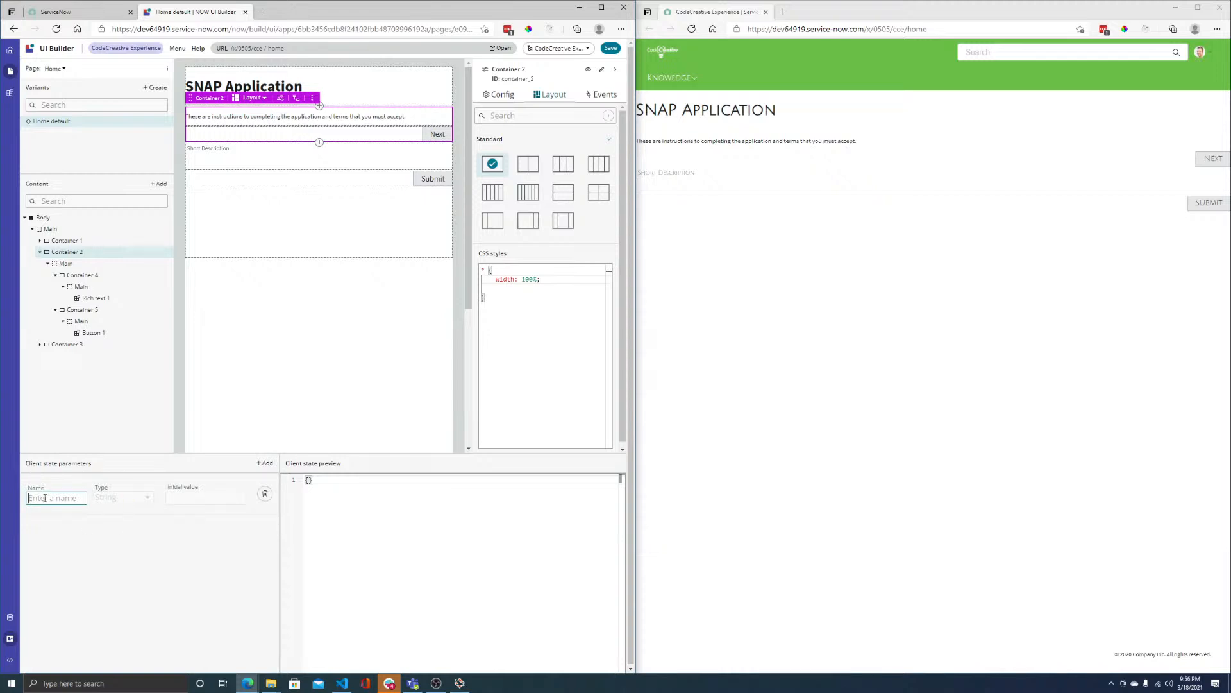
pyautogui.write('hideIntro')
pyautogui.click(119, 498)
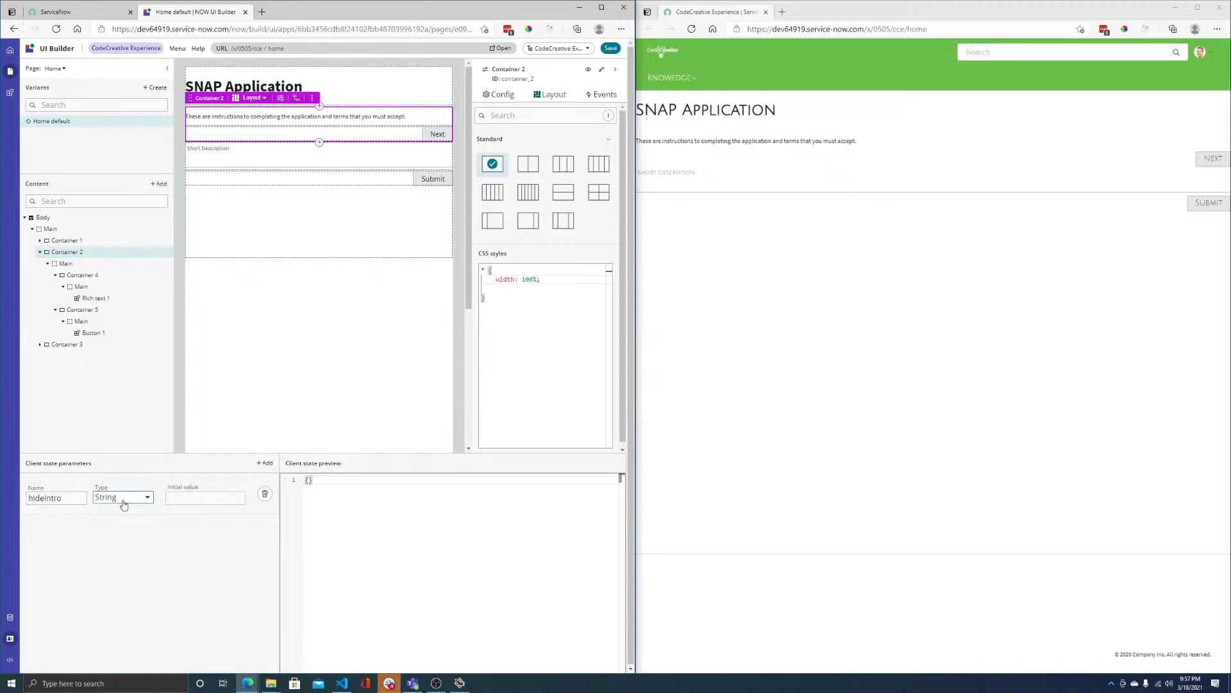
pyautogui.click(119, 498)
pyautogui.click(126, 546)
pyautogui.press('Down')
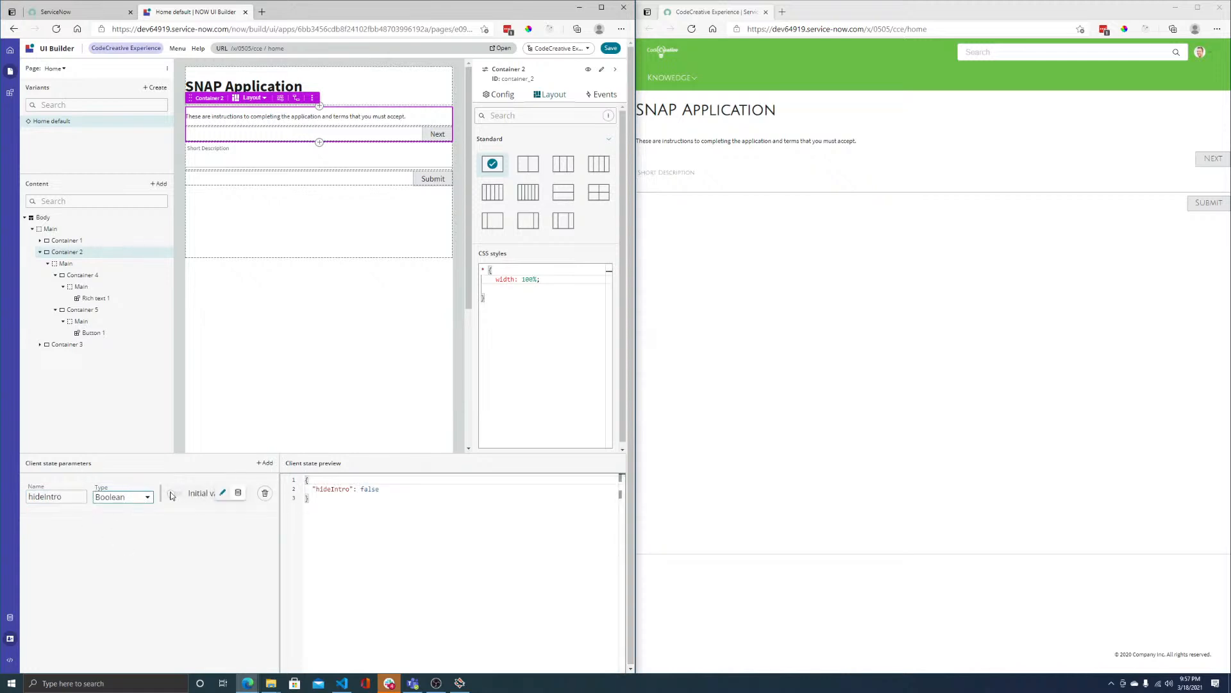
# - Add a Boolean client state parameter named hideForm with its initial value set to true, and save the page
pyautogui.click(265, 463)
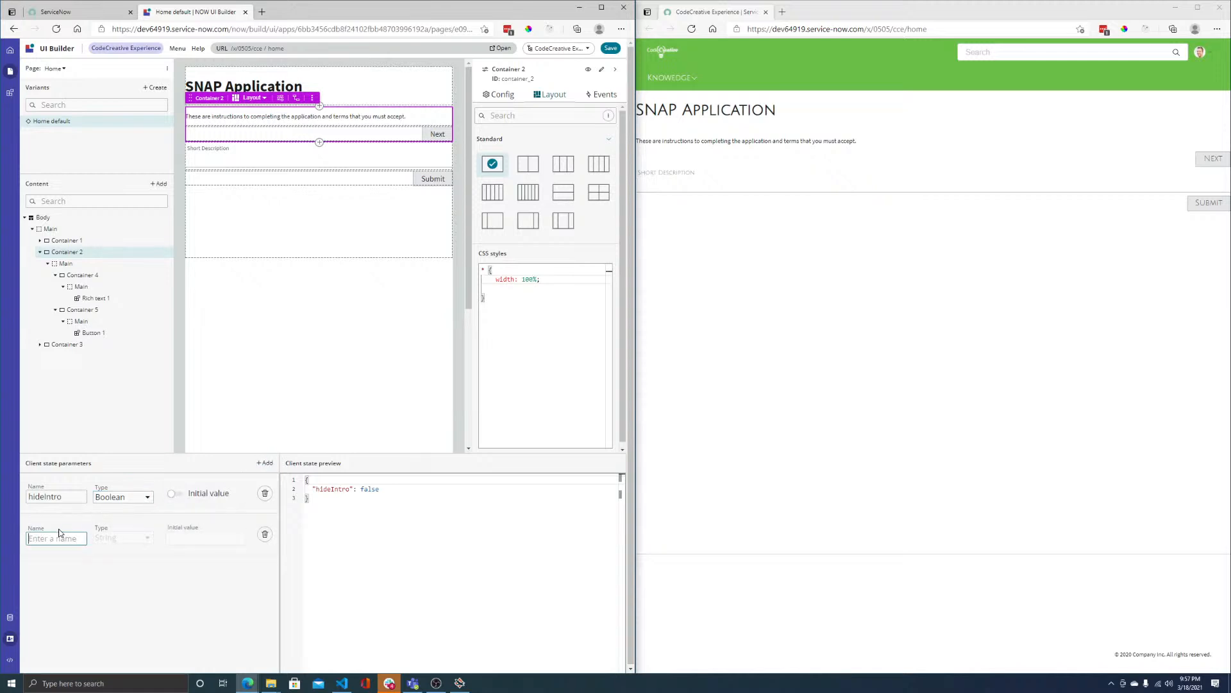
pyautogui.write('hideForm')
pyautogui.click(114, 547)
pyautogui.click(140, 544)
pyautogui.click(125, 589)
pyautogui.click(180, 538)
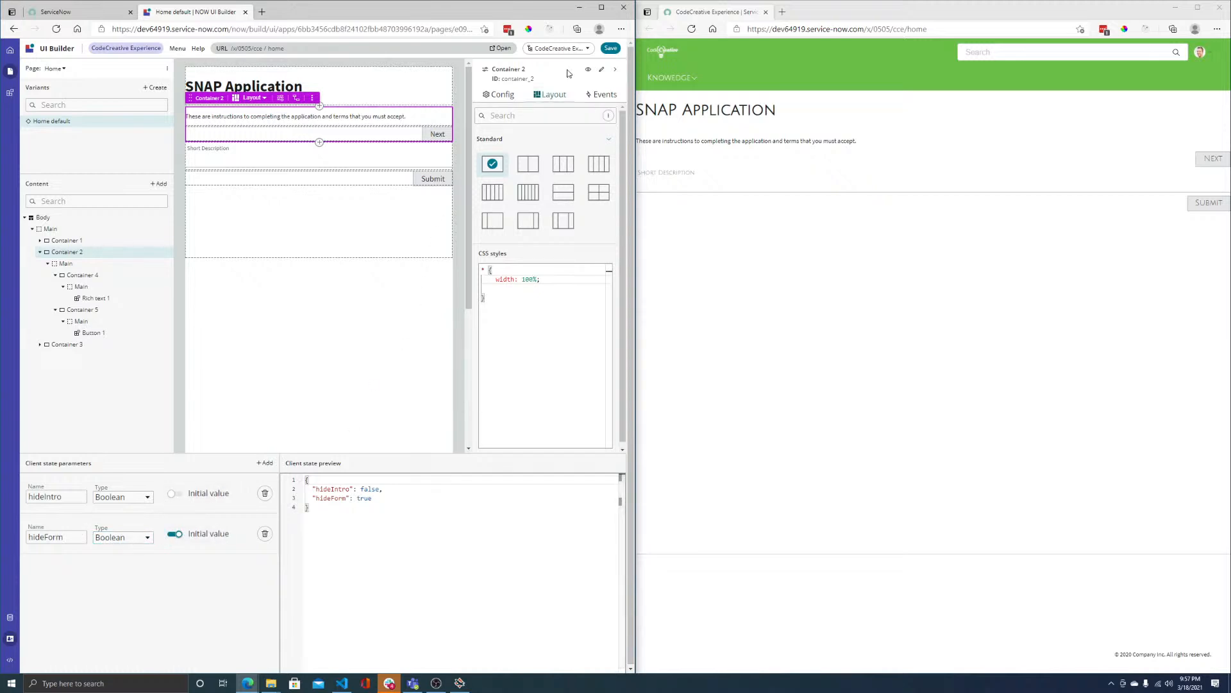
pyautogui.click(610, 48)
pyautogui.click(588, 70)
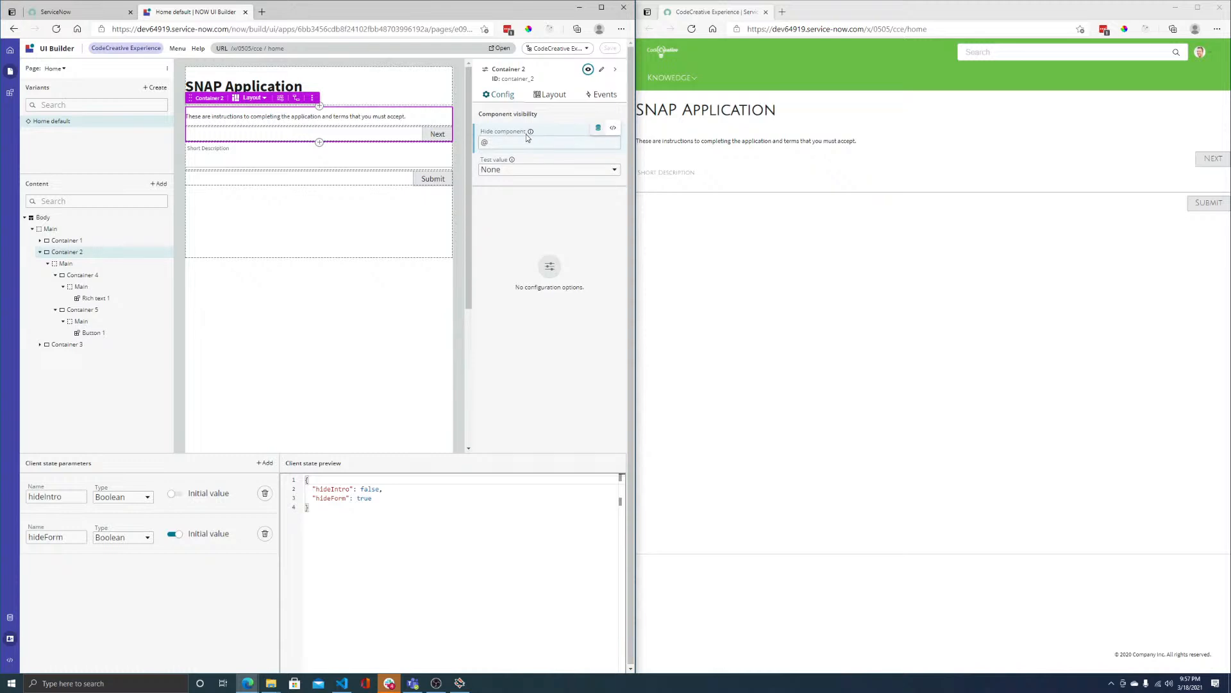
pyautogui.click(547, 143)
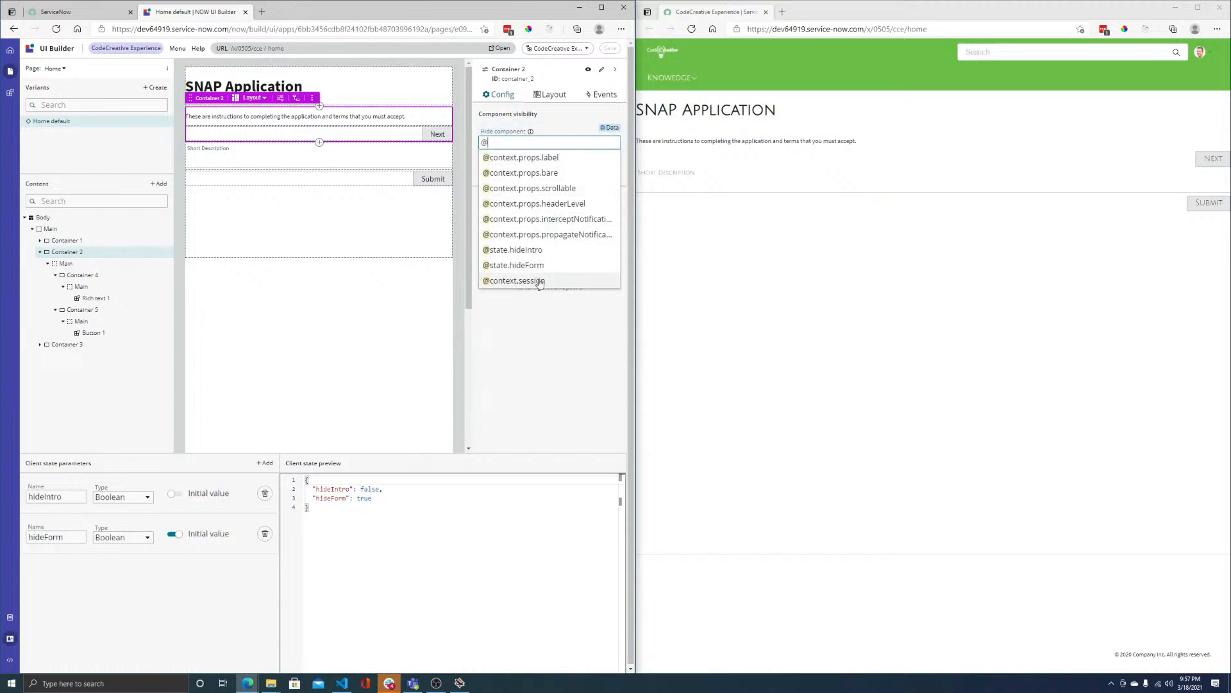
pyautogui.click(538, 250)
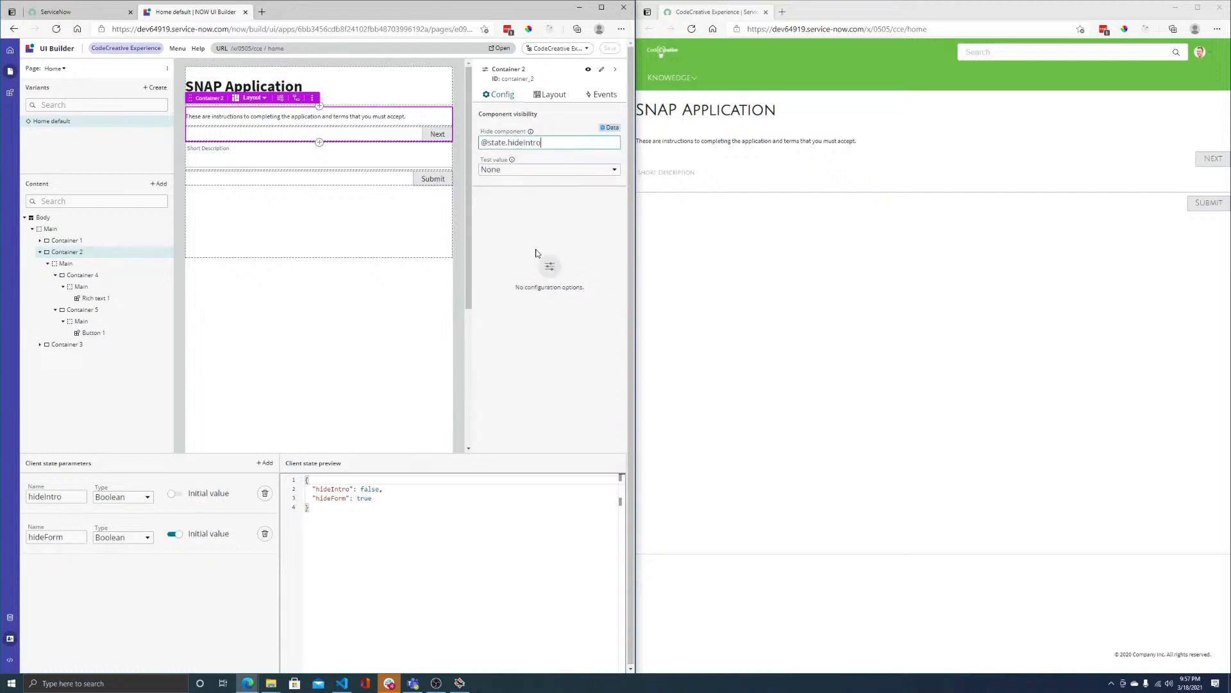
pyautogui.click(39, 252)
pyautogui.click(52, 263)
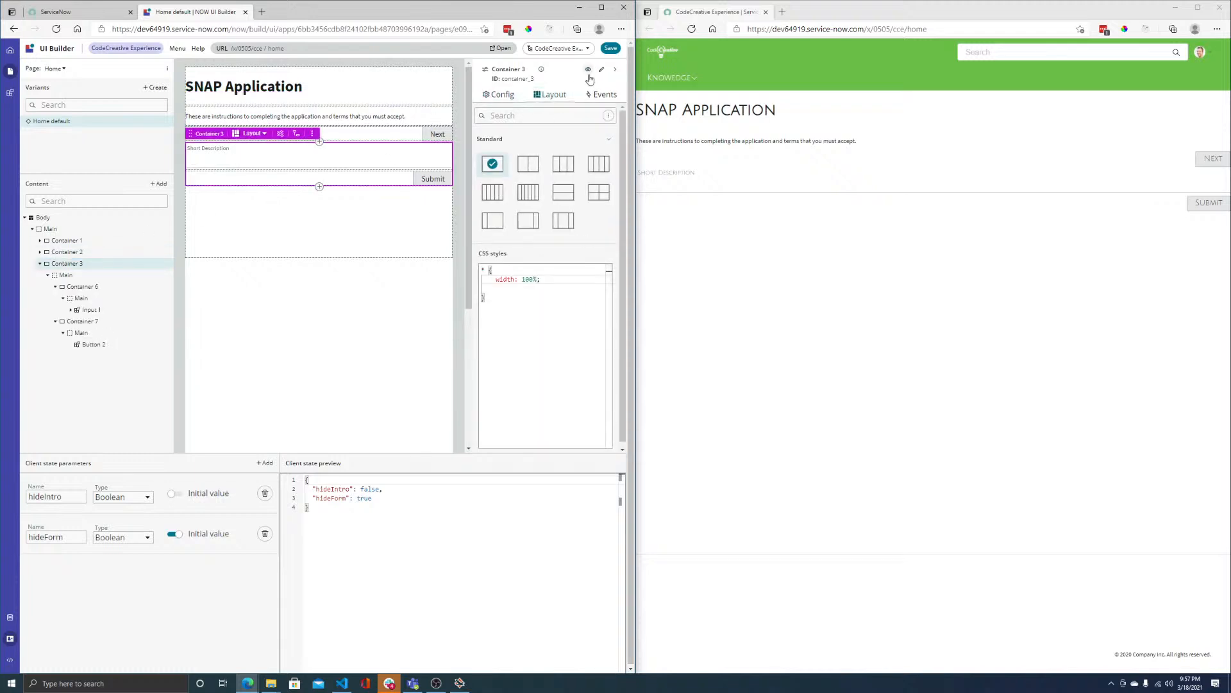
pyautogui.click(588, 69)
pyautogui.click(514, 142)
pyautogui.write('@')
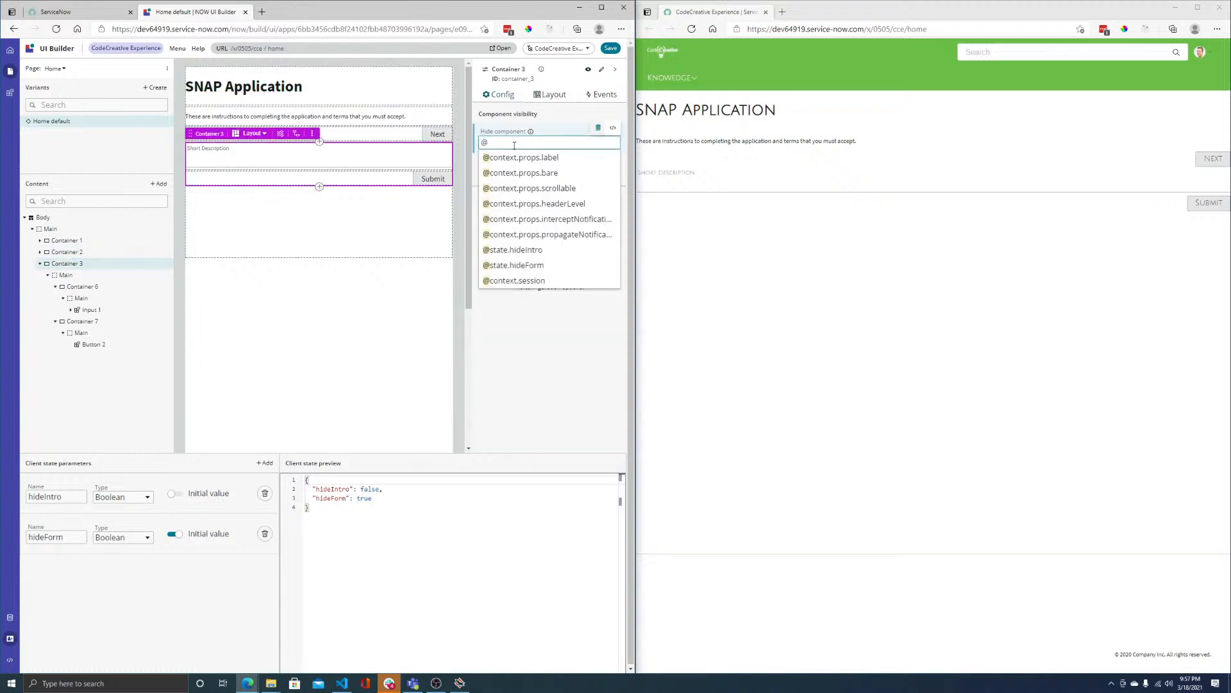
pyautogui.click(548, 265)
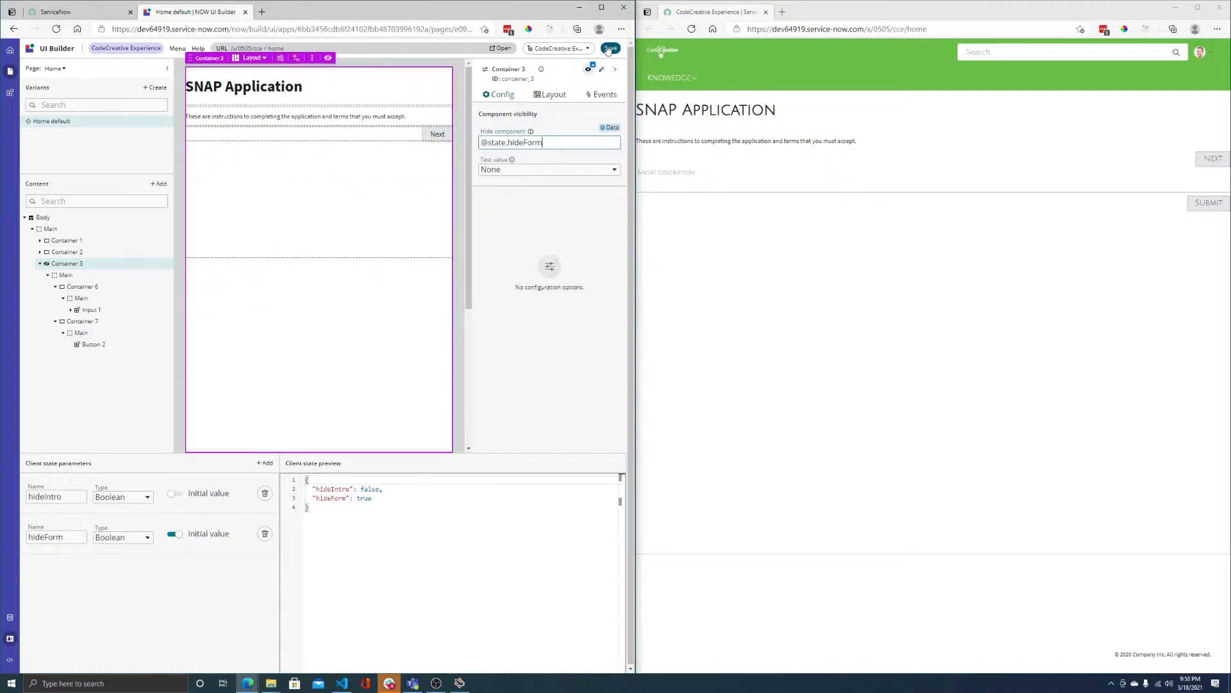
# - Save the page with the form visibility binding, and collapse Container 3 in the content tree
pyautogui.hotkey('ctrl', 's')
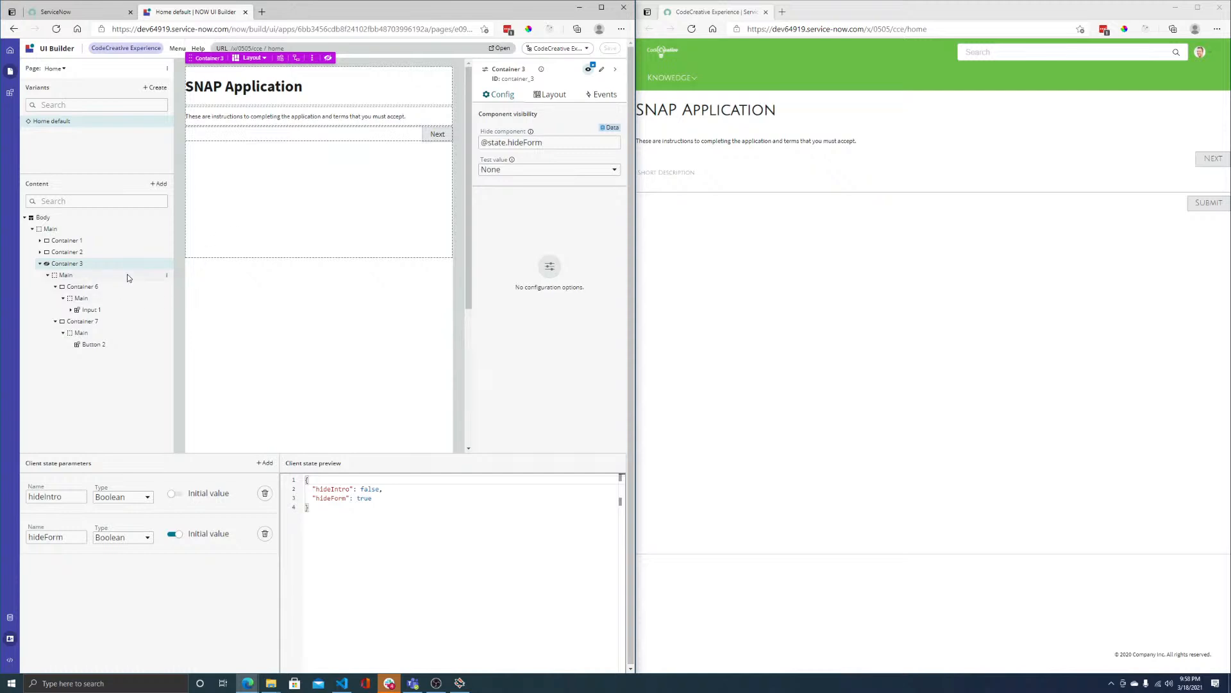
pyautogui.click(39, 265)
pyautogui.click(46, 264)
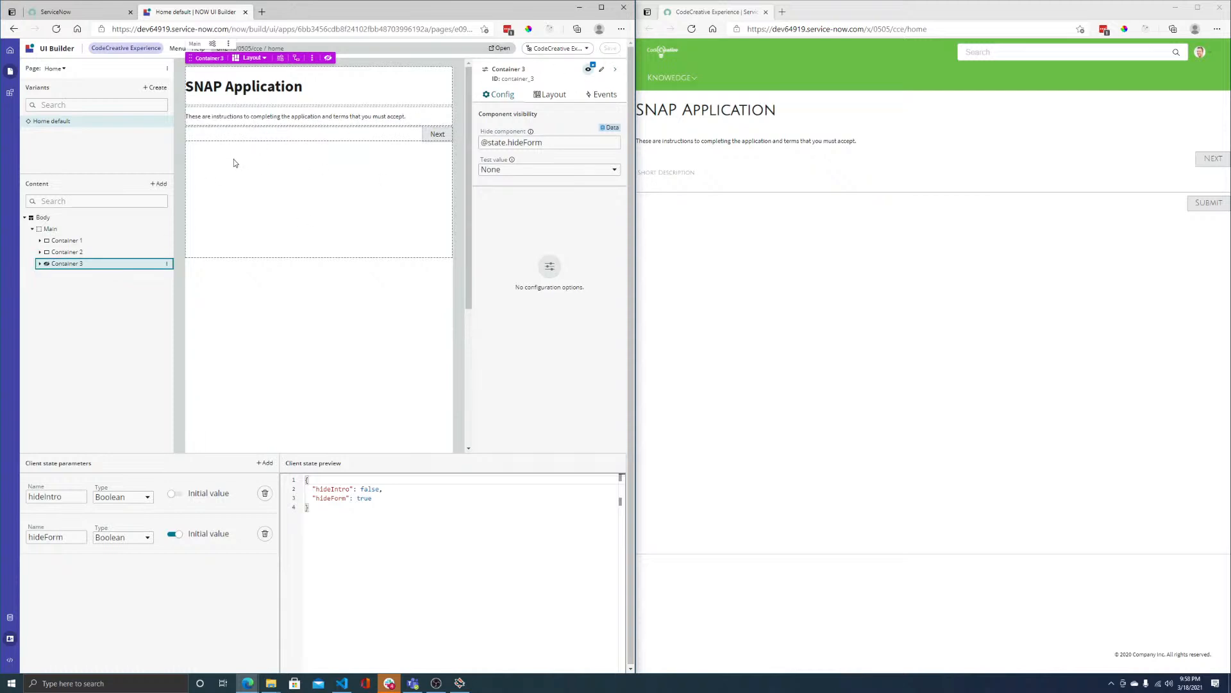
pyautogui.click(166, 264)
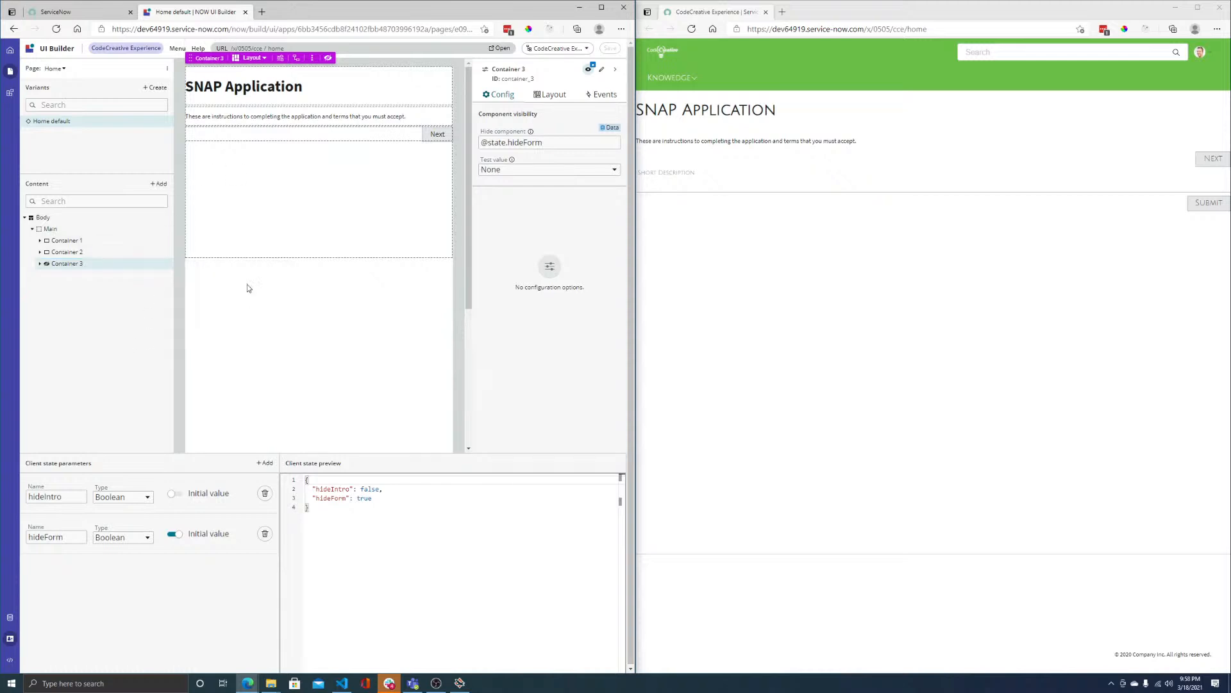
# - Preview Container 3's visibility with the test values true and false, and reset the test value to None
pyautogui.click(588, 69)
pyautogui.click(587, 69)
pyautogui.click(504, 169)
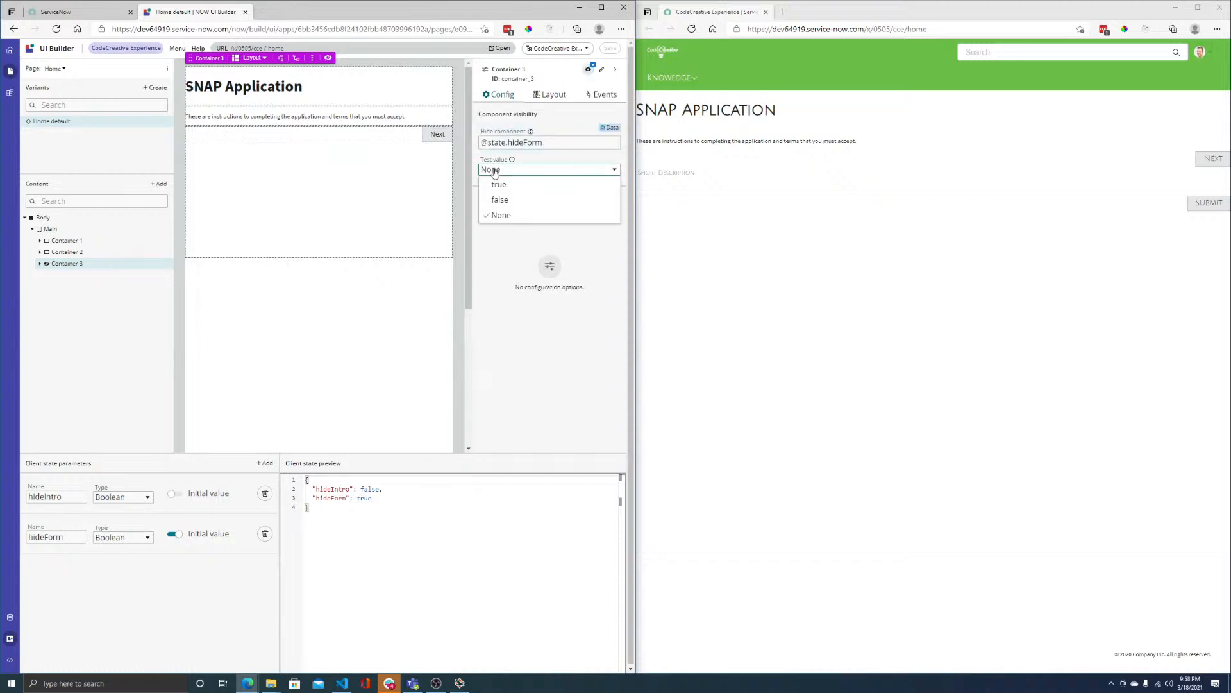
pyautogui.click(501, 184)
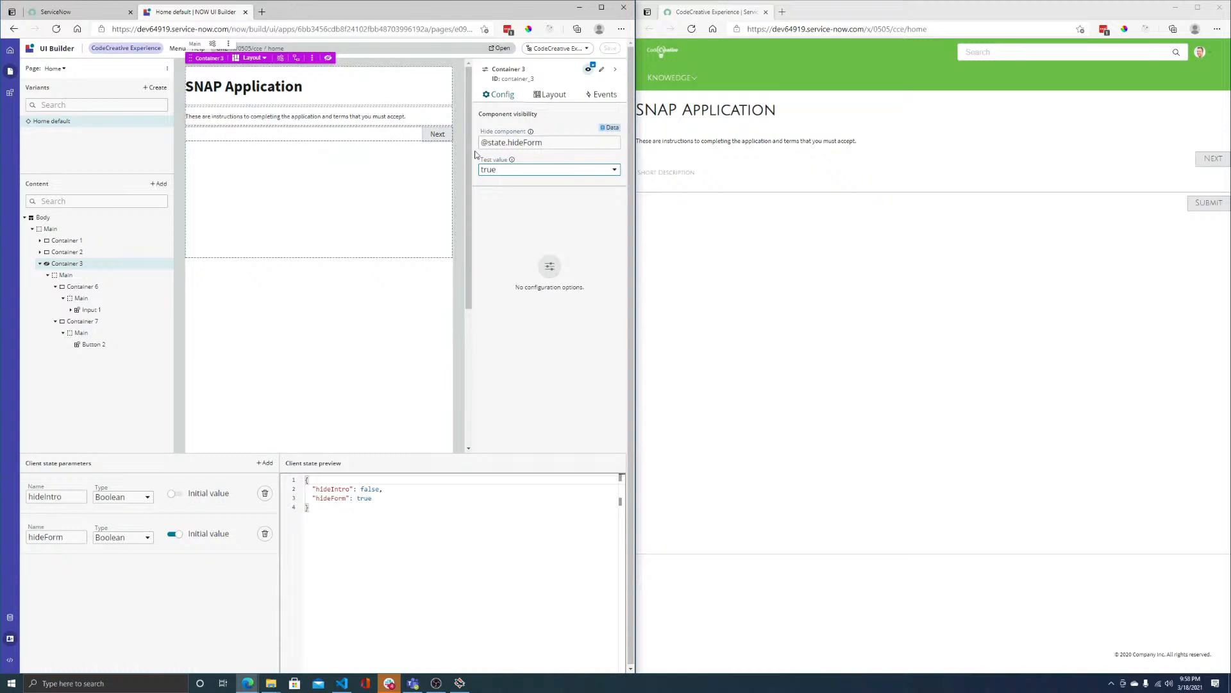
pyautogui.click(588, 70)
pyautogui.click(586, 72)
pyautogui.click(519, 169)
pyautogui.click(519, 169)
pyautogui.click(519, 169)
pyautogui.click(504, 199)
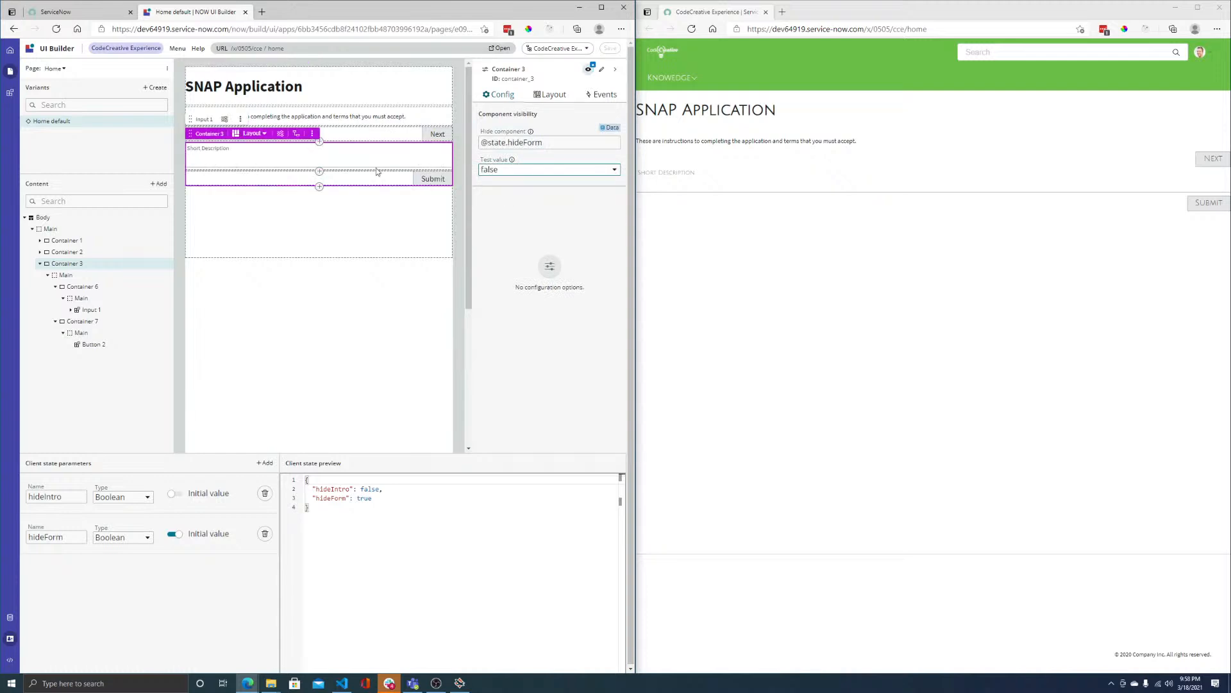
pyautogui.click(519, 176)
pyautogui.click(507, 213)
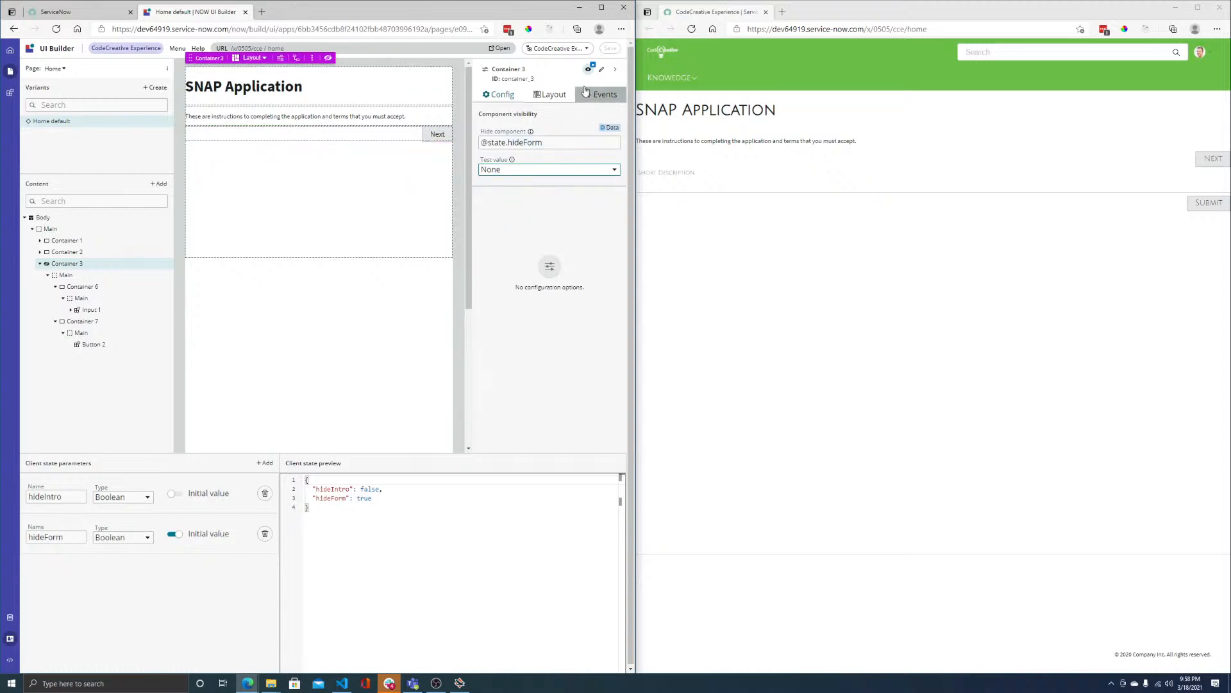
# - Preview Container 3 again with the visibility test value false, and close its component visibility settings
pyautogui.click(588, 68)
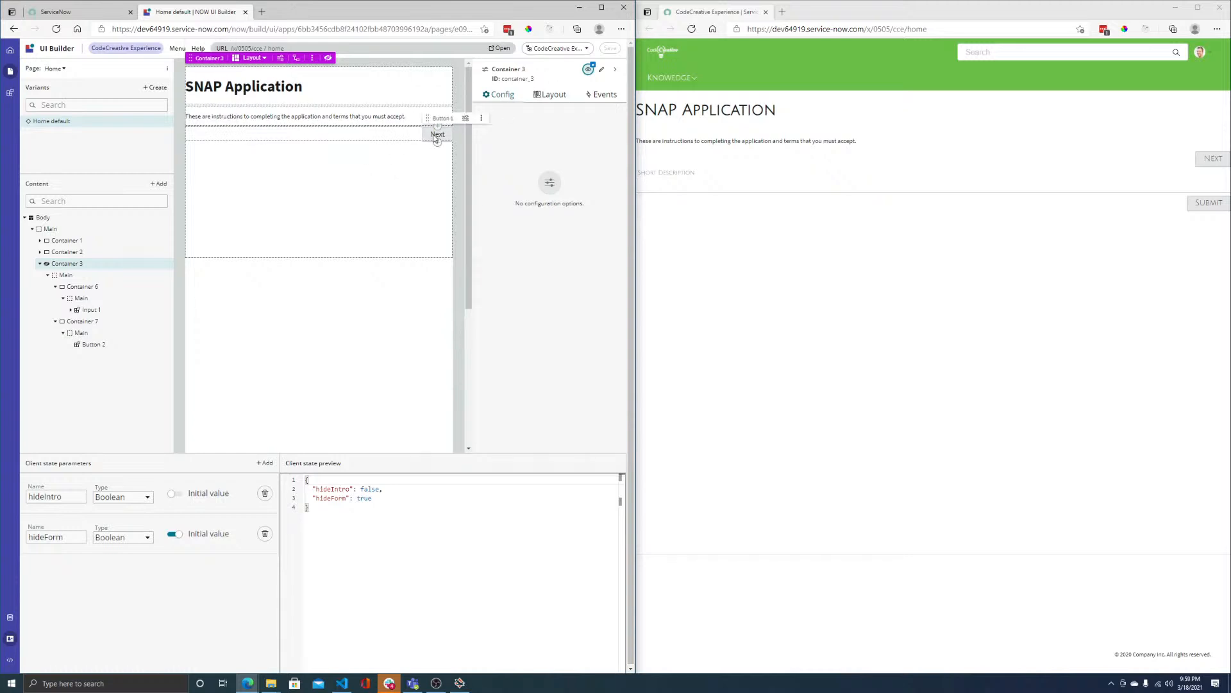
pyautogui.click(591, 76)
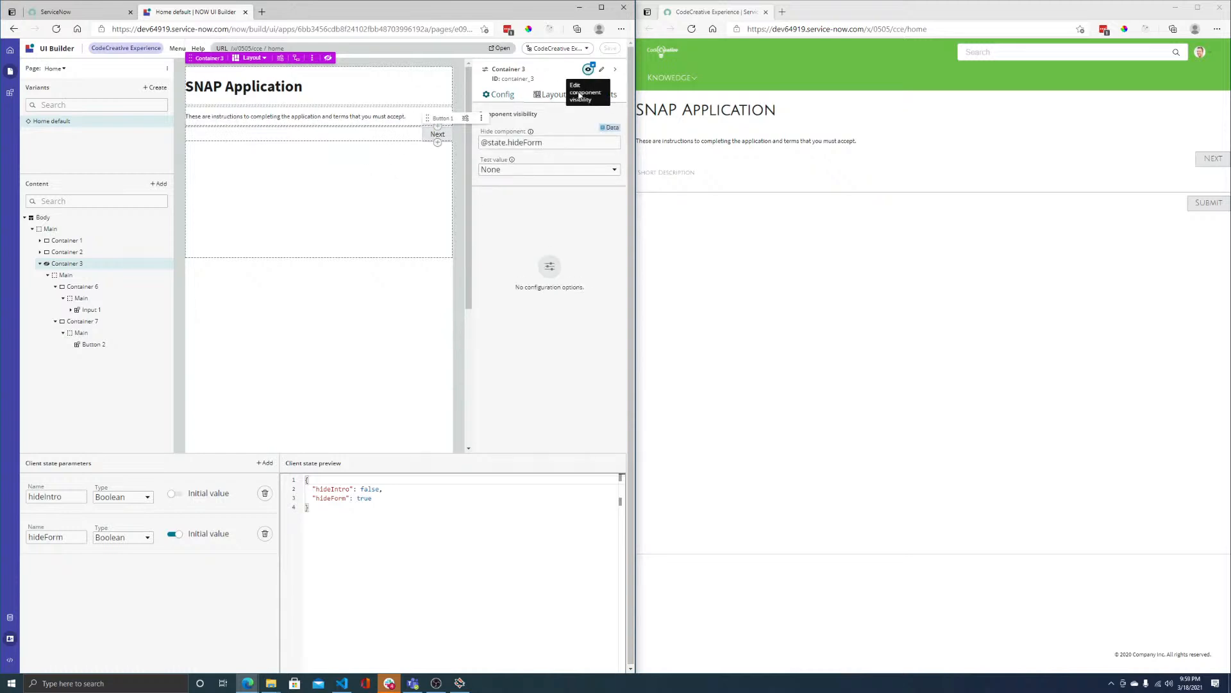
pyautogui.click(512, 172)
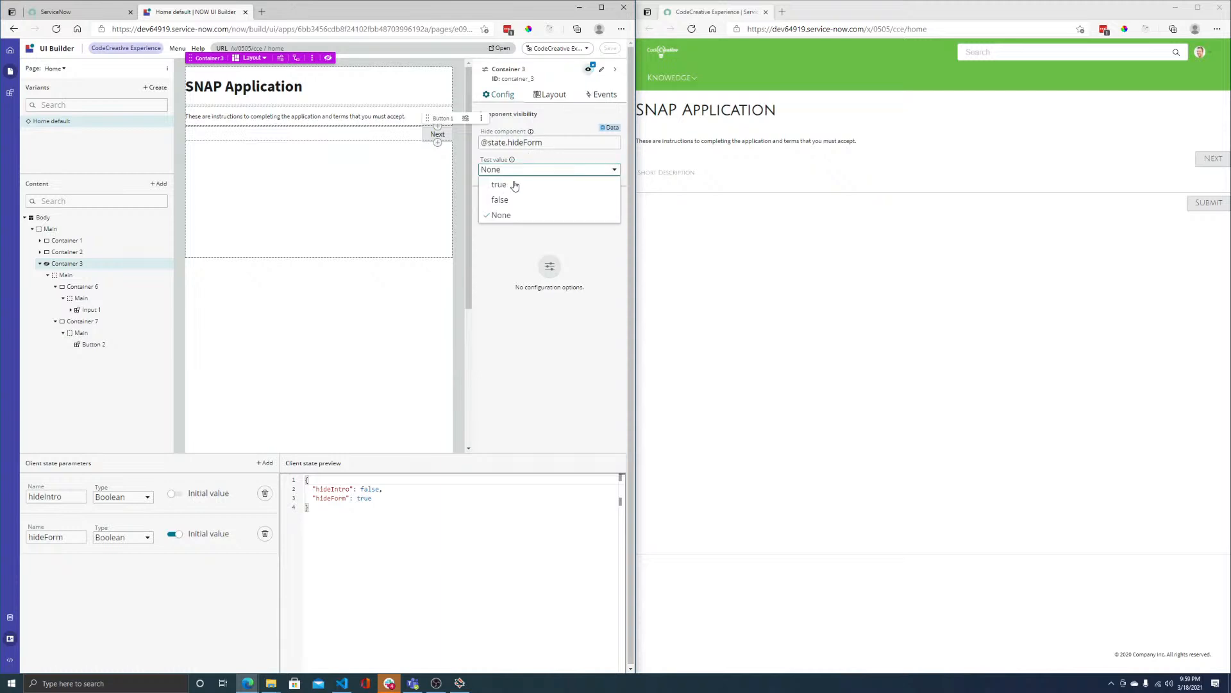
pyautogui.click(516, 203)
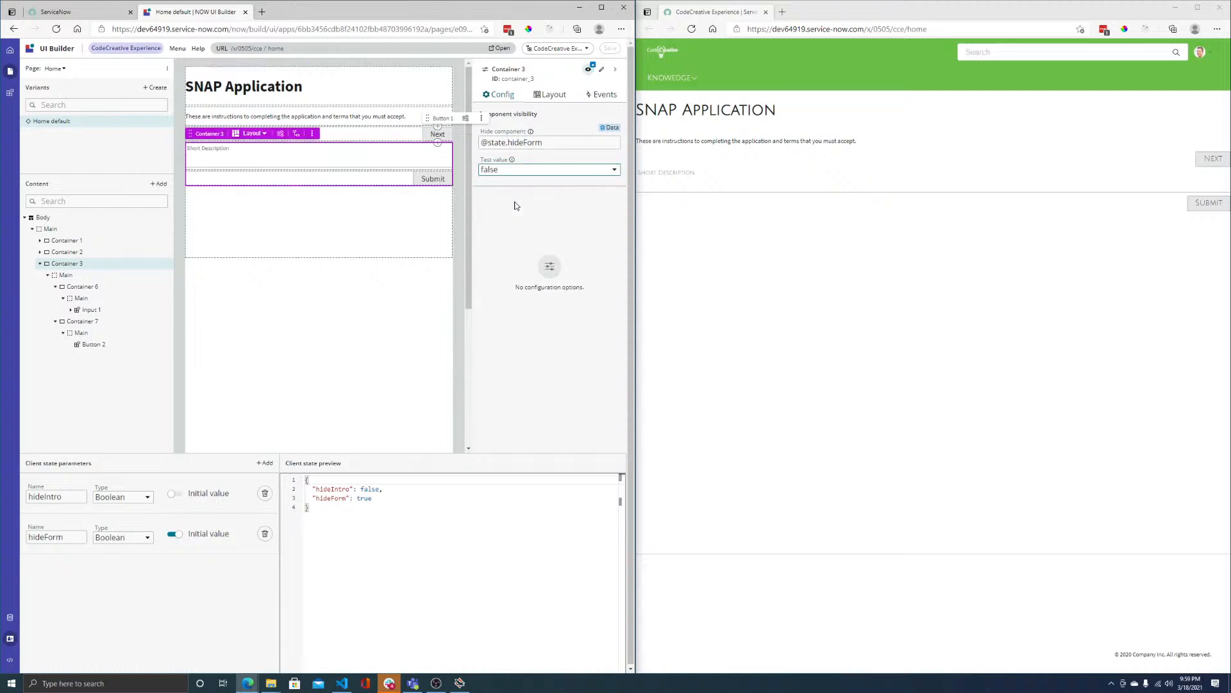
pyautogui.click(589, 71)
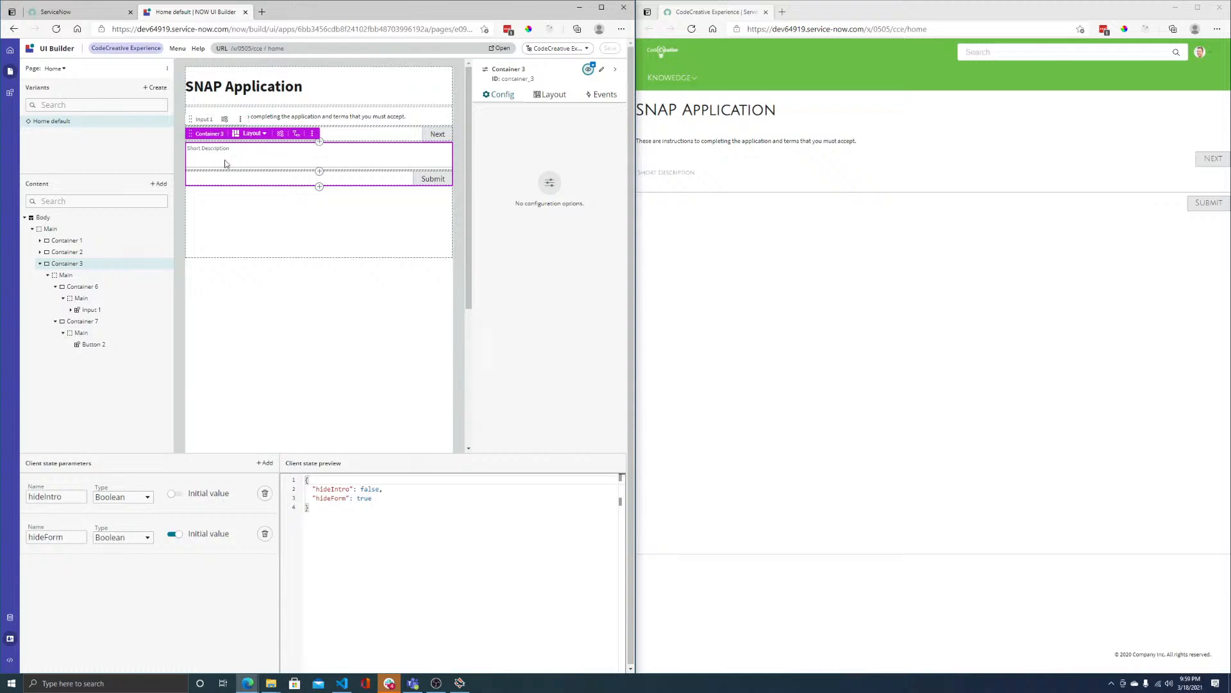
pyautogui.click(588, 70)
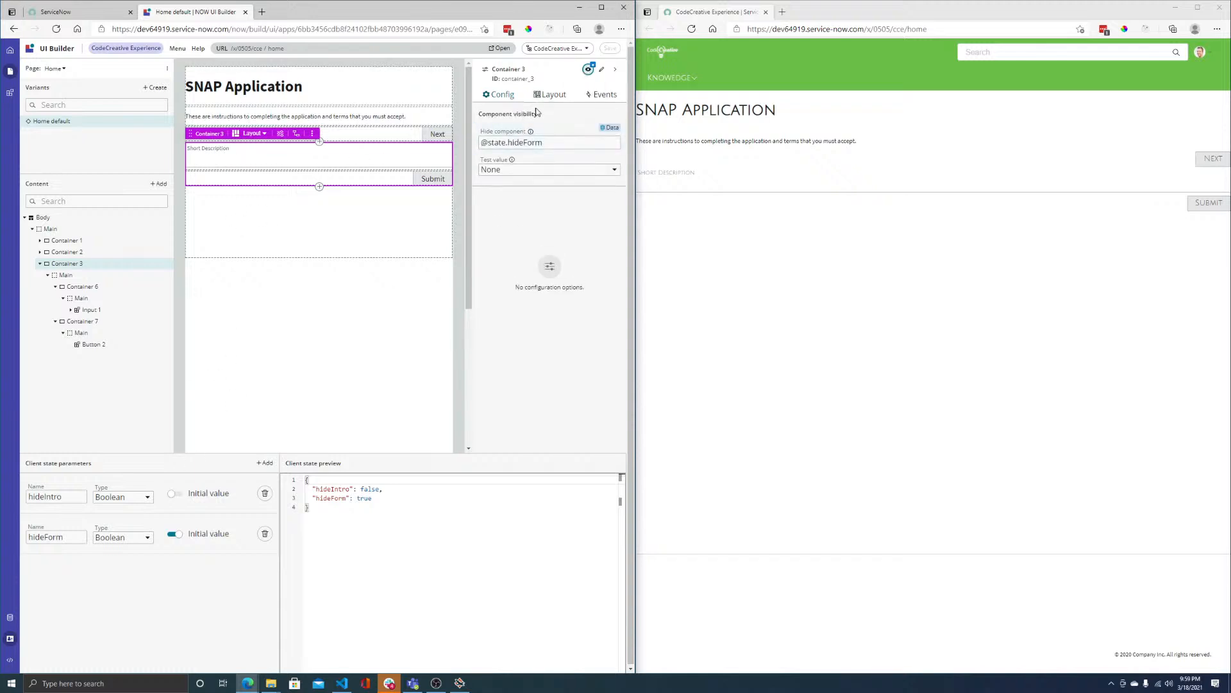
pyautogui.click(588, 70)
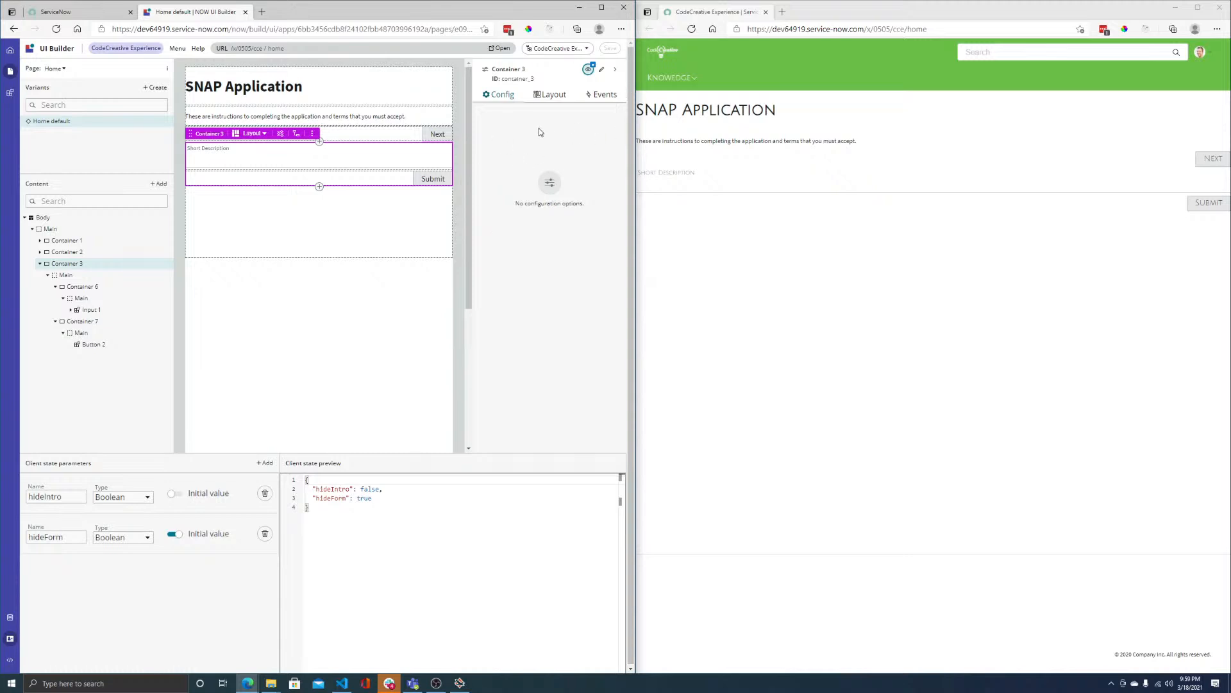
# - Add an Update client state parameter handler to the Next button's Button clicked event, setting hideIntro to true
pyautogui.click(437, 134)
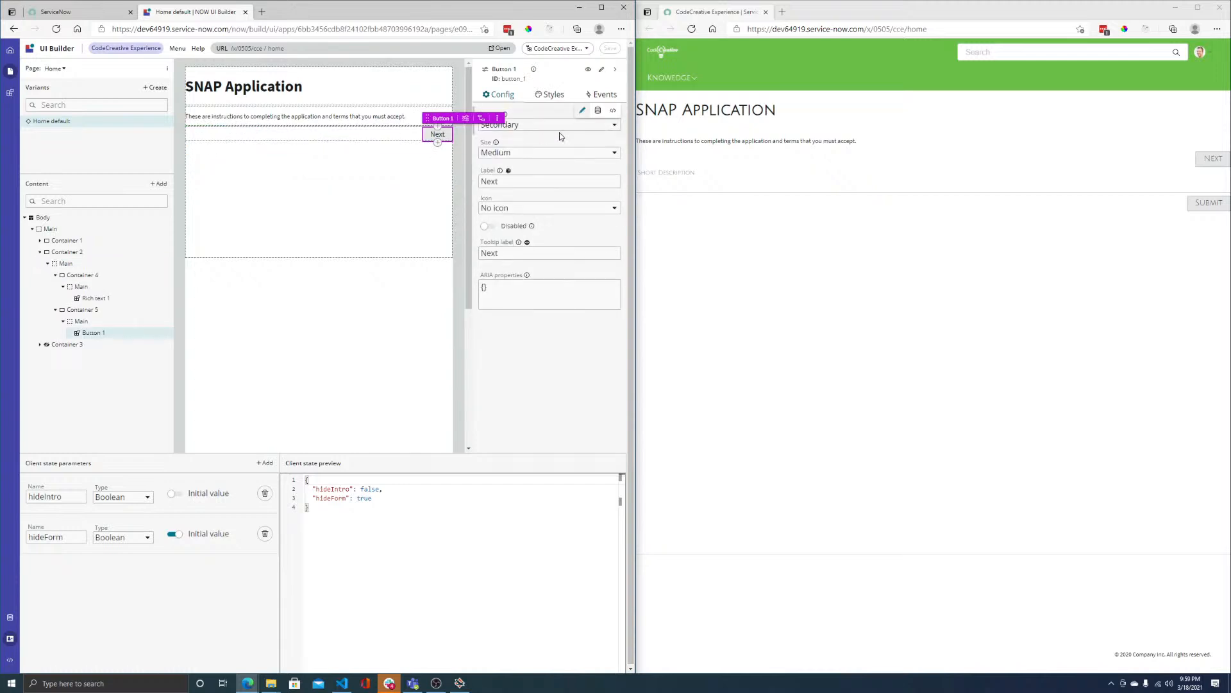
pyautogui.click(601, 94)
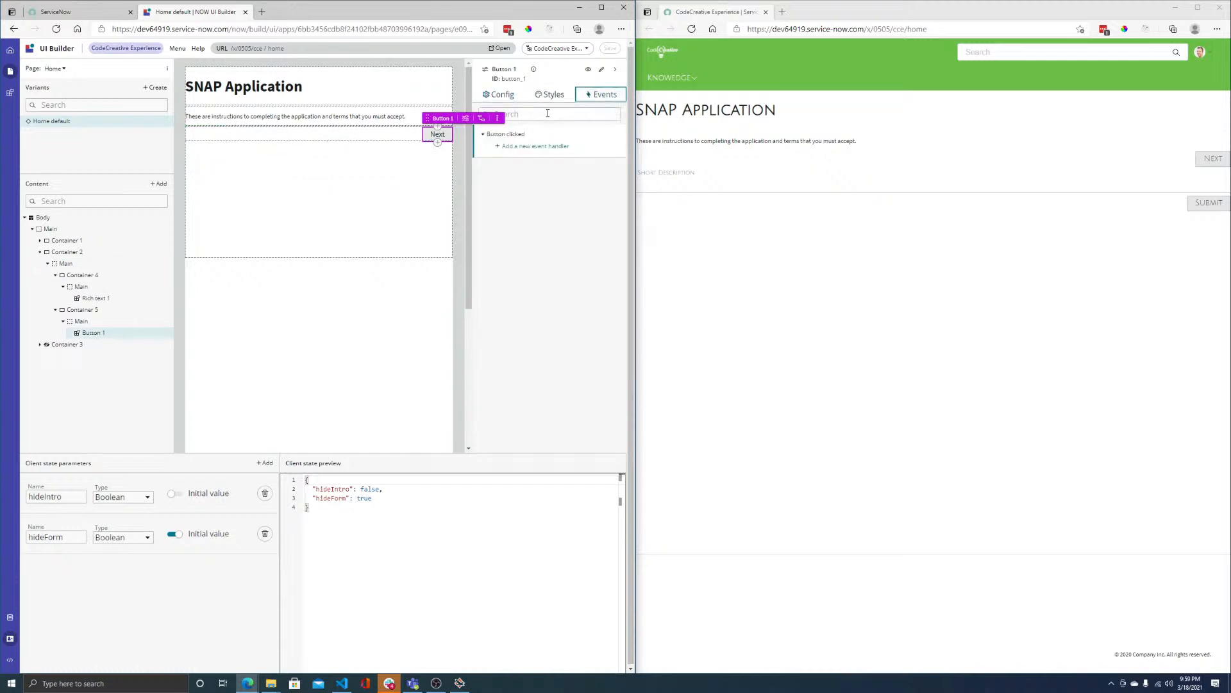
pyautogui.click(524, 148)
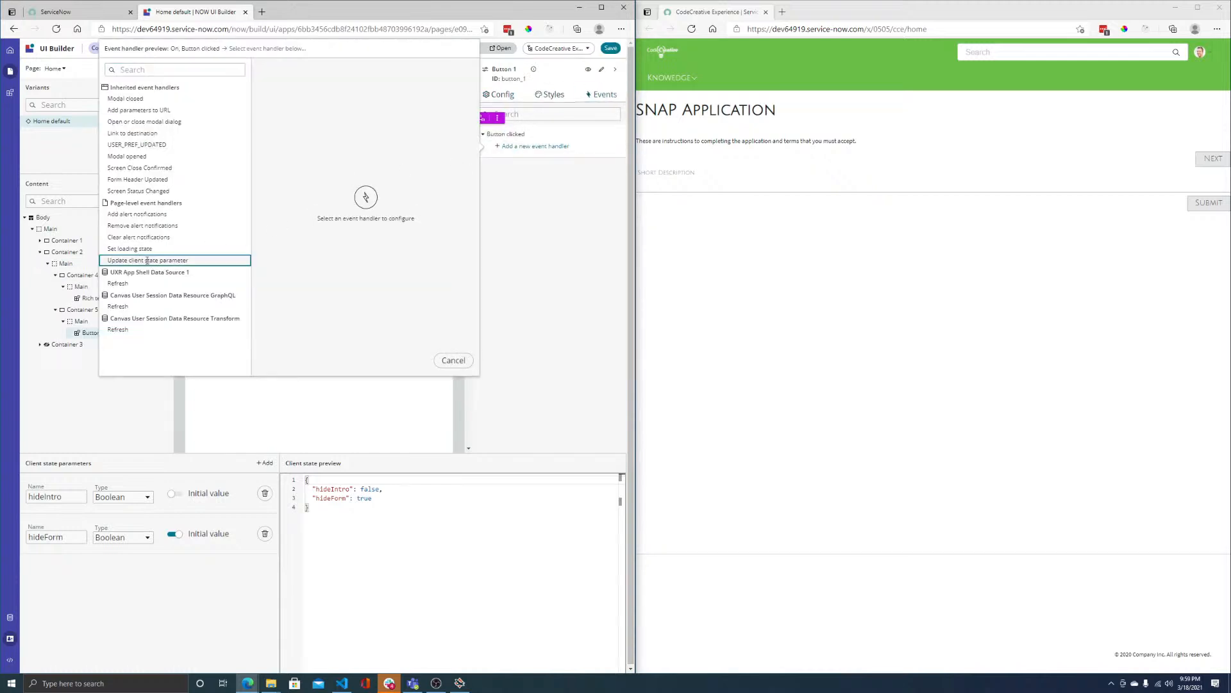
pyautogui.click(141, 259)
pyautogui.click(293, 100)
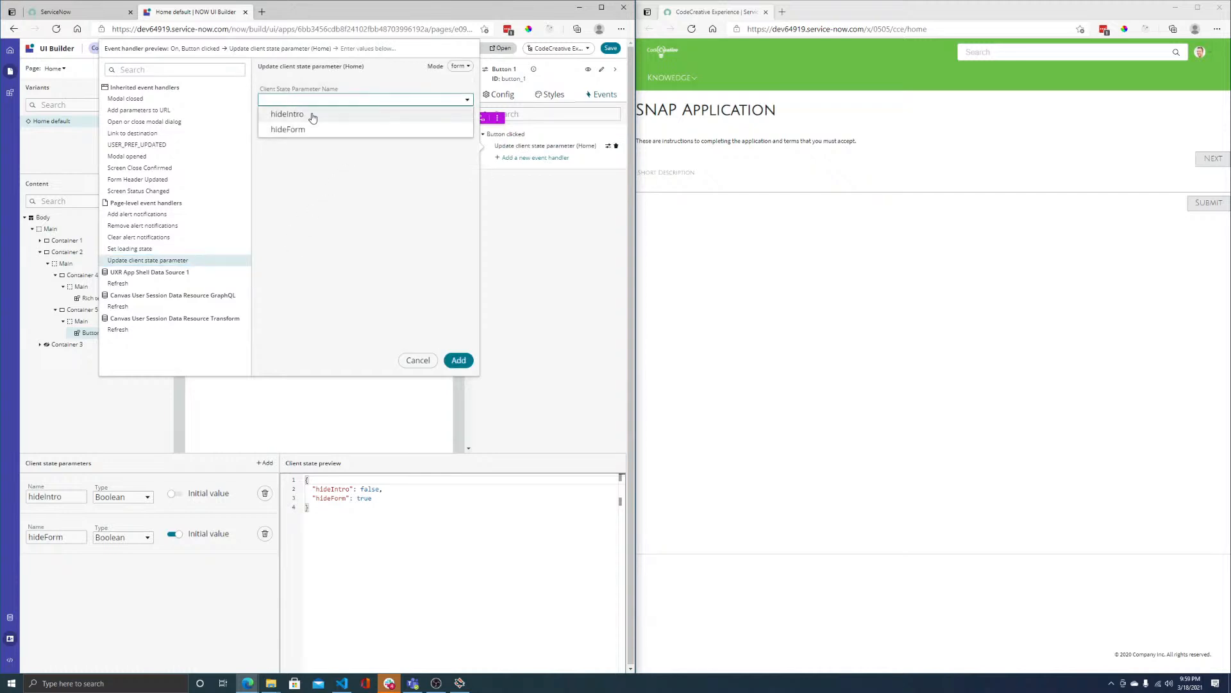
pyautogui.click(312, 115)
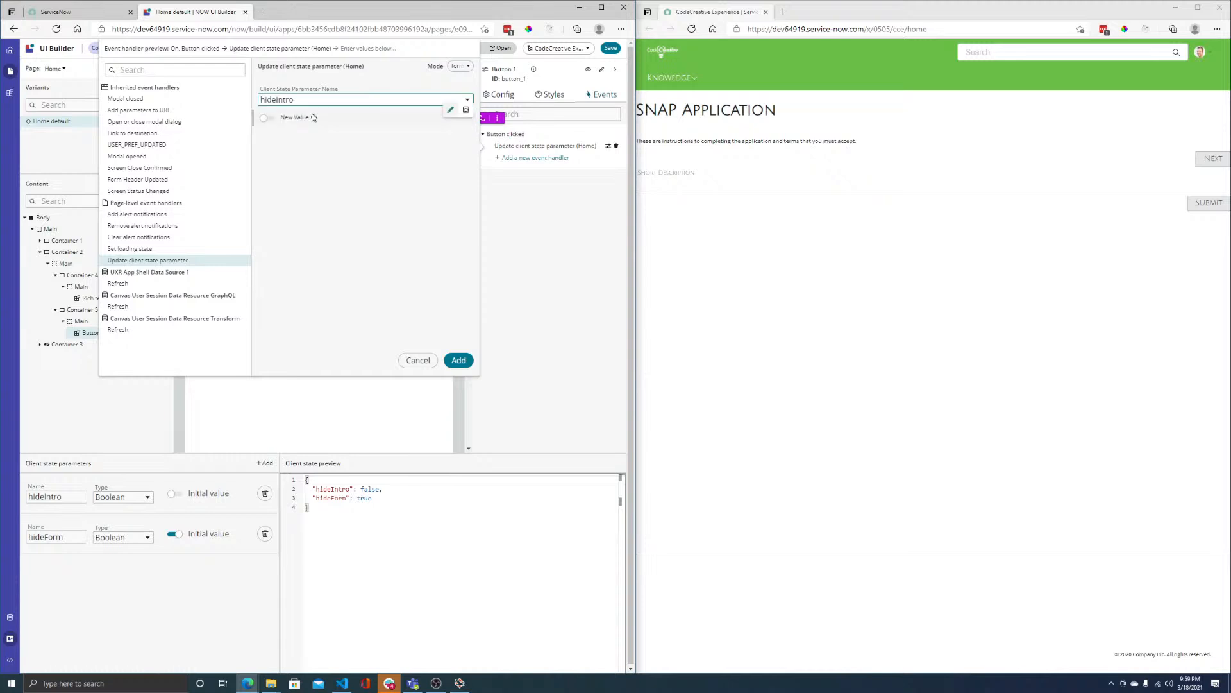
pyautogui.click(267, 118)
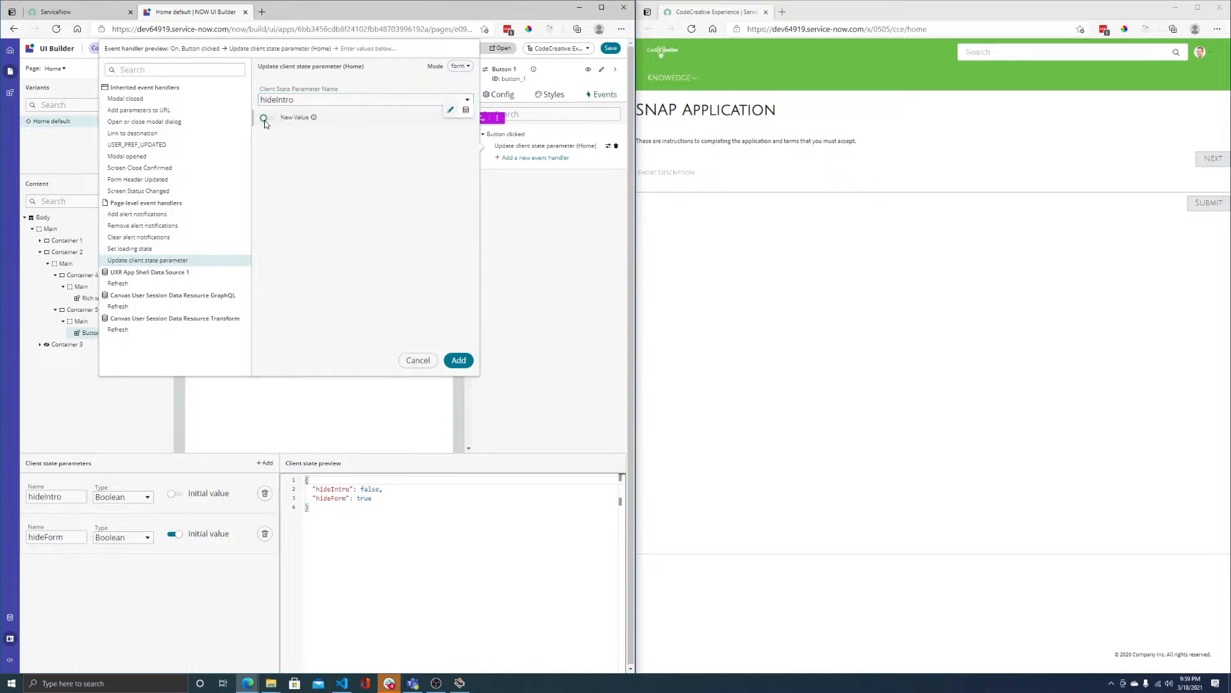
pyautogui.click(459, 360)
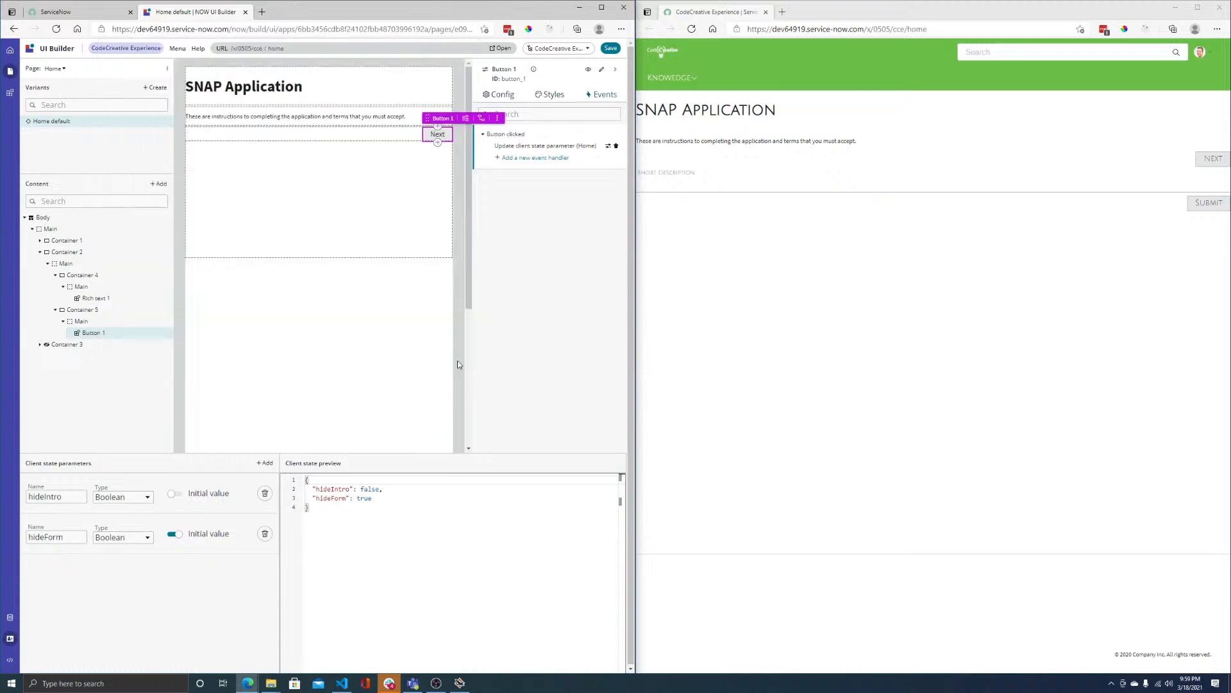
# - Add a second Update client state parameter handler to the Next button, setting hideForm to false
pyautogui.click(538, 158)
pyautogui.click(170, 260)
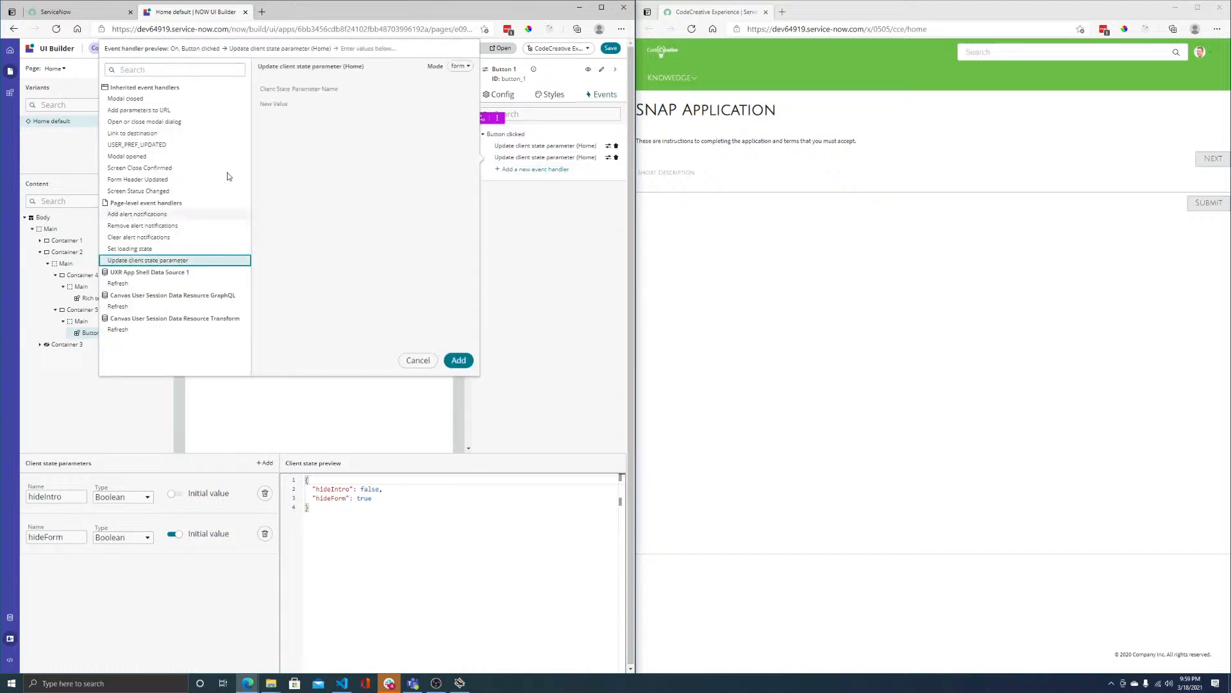
pyautogui.click(321, 102)
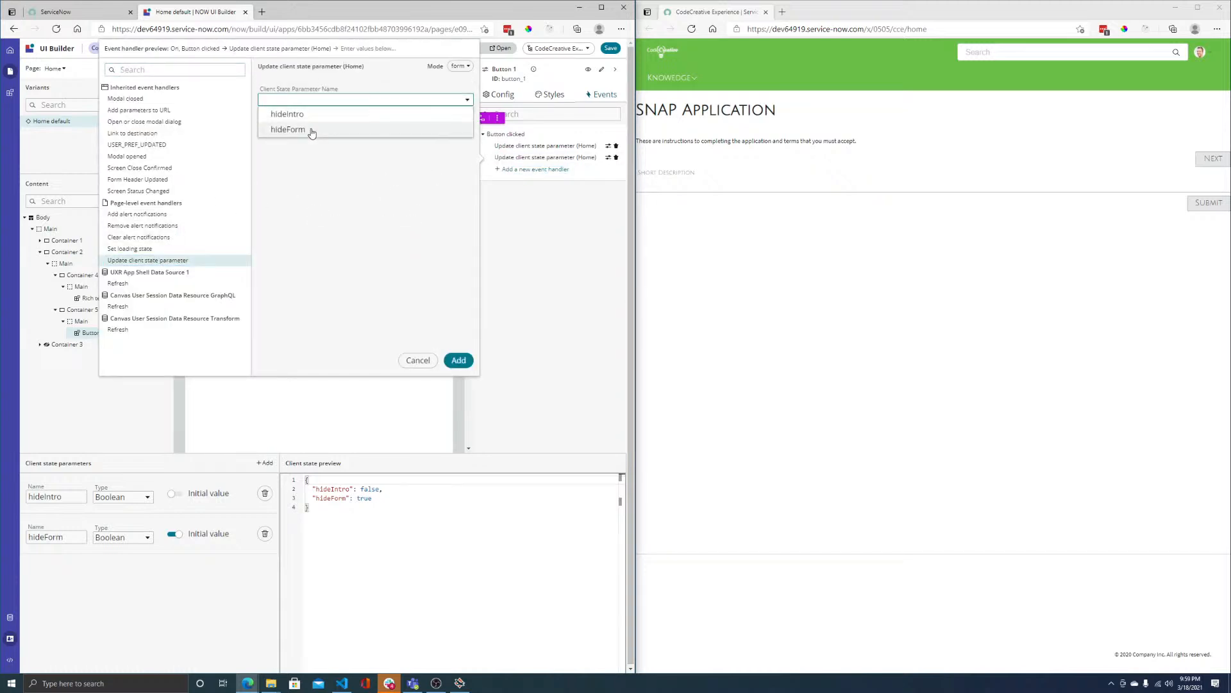
pyautogui.click(312, 131)
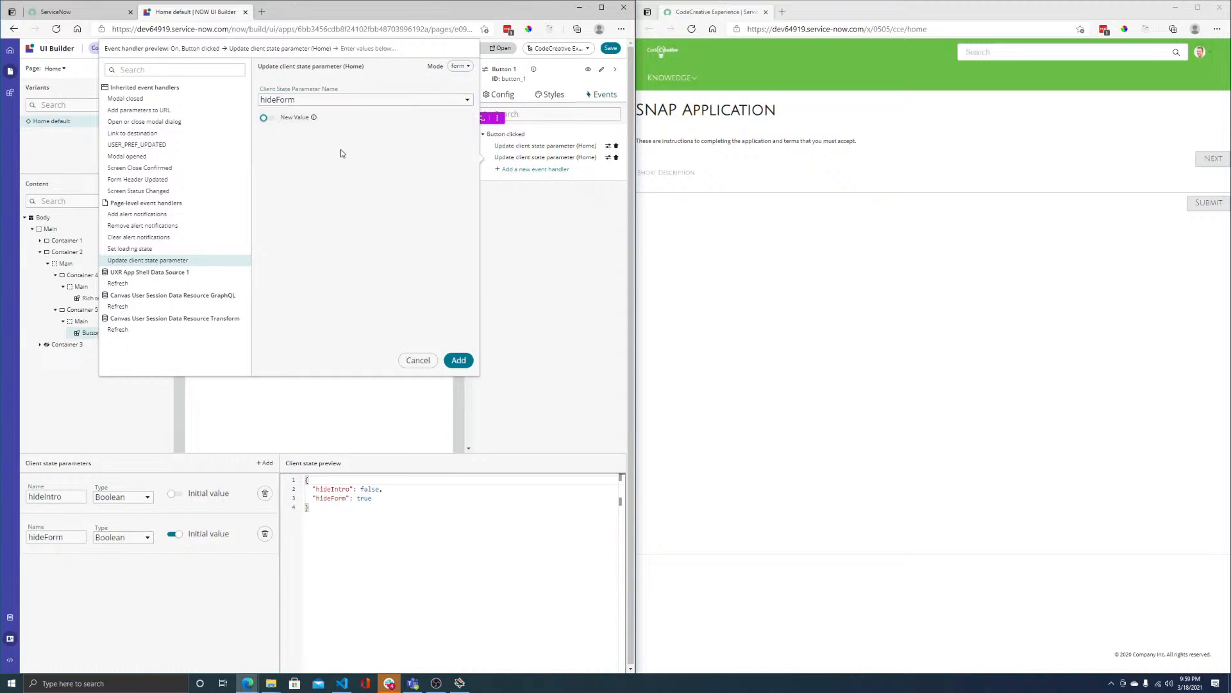
pyautogui.click(459, 359)
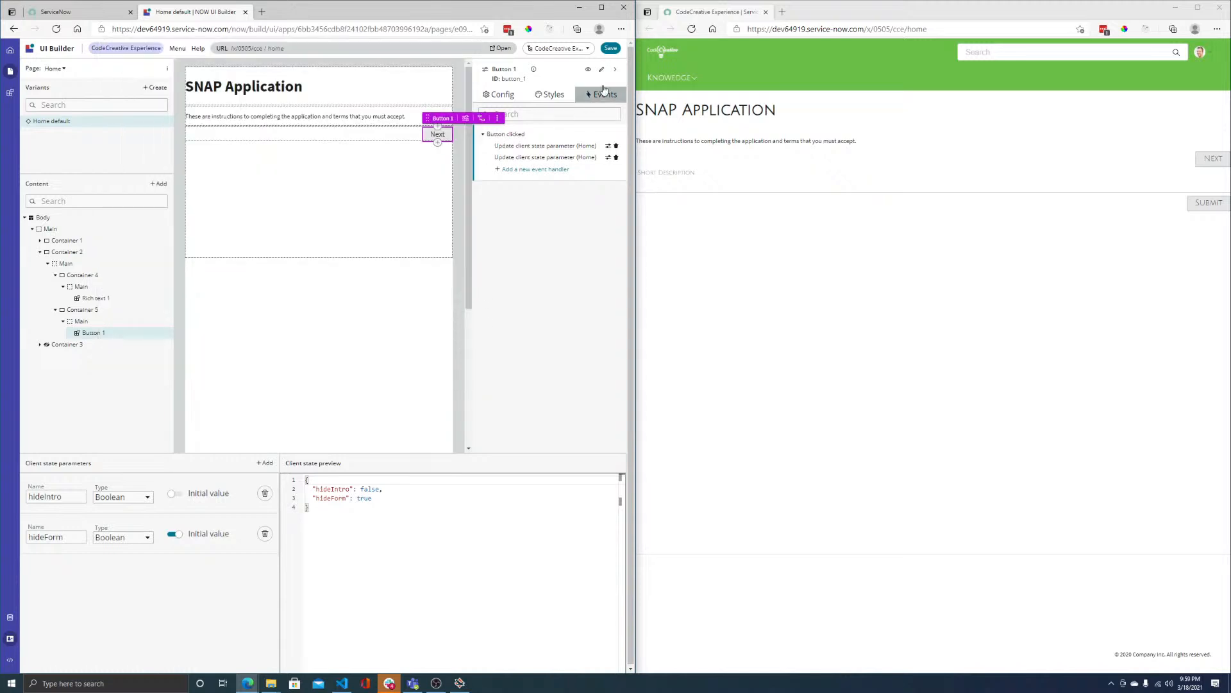
# - Save the page, reload the live SNAP Application page, and test its Next button
pyautogui.click(611, 49)
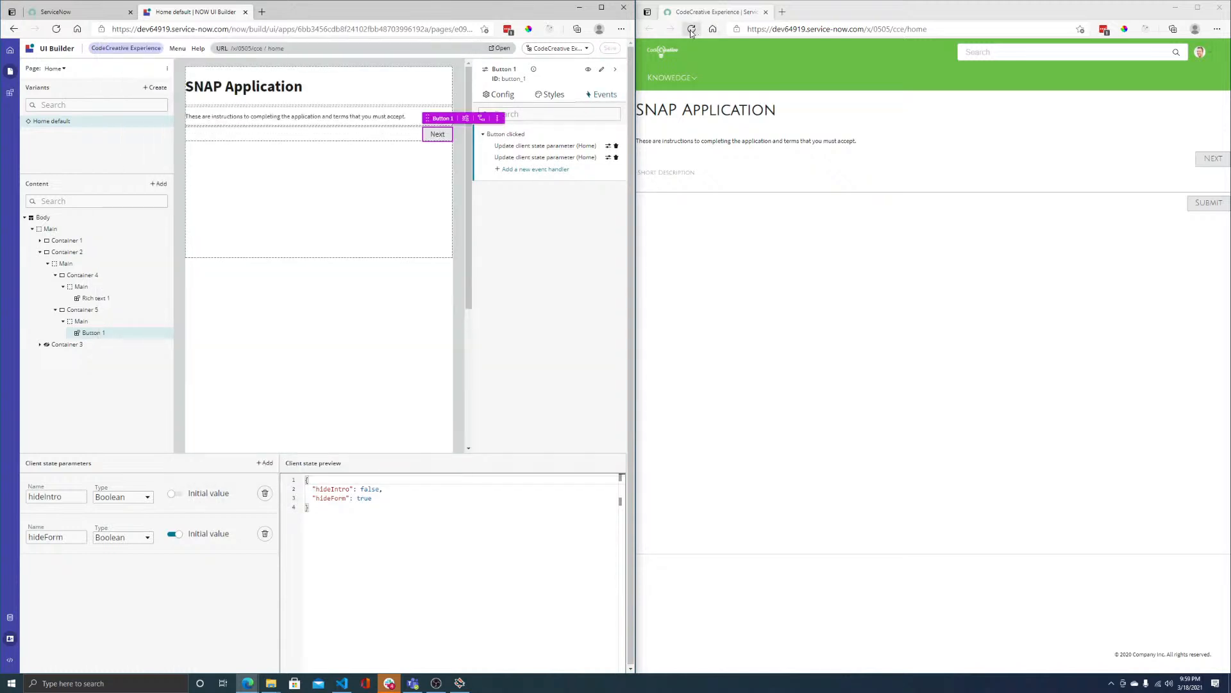
pyautogui.click(691, 30)
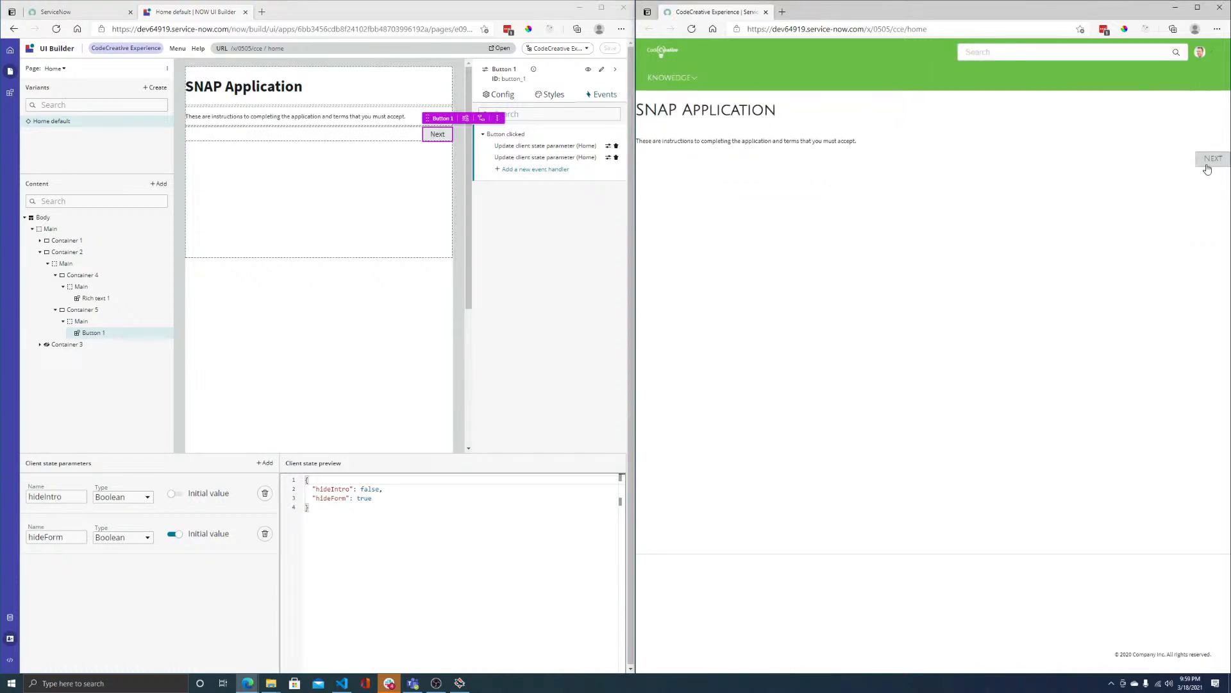
pyautogui.click(1210, 161)
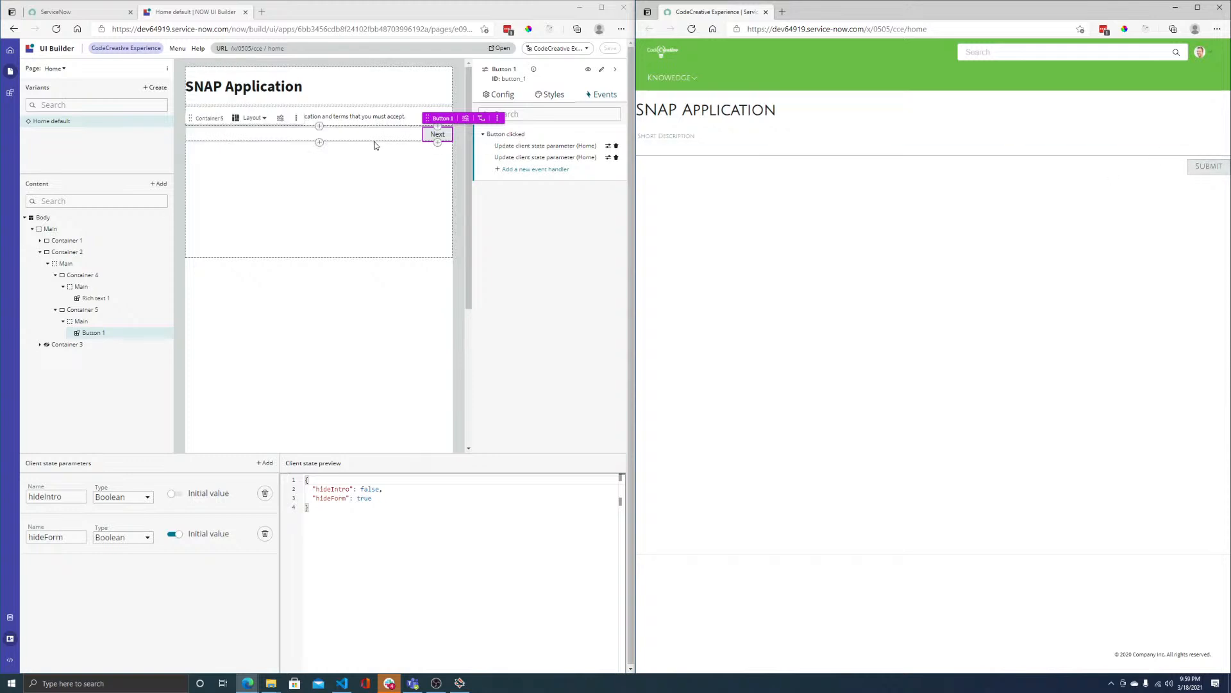
# - Add a Button component before Button 2, the Submit button, inside Container 7 of the form section
pyautogui.click(40, 346)
pyautogui.click(40, 347)
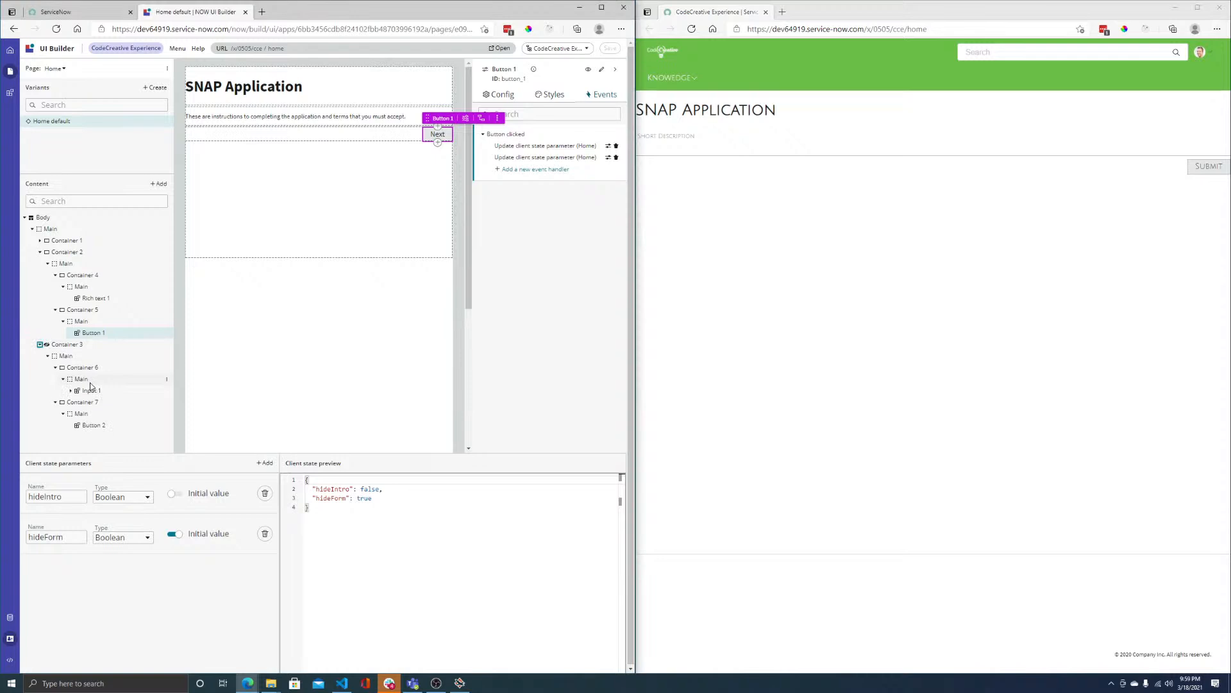
pyautogui.click(167, 426)
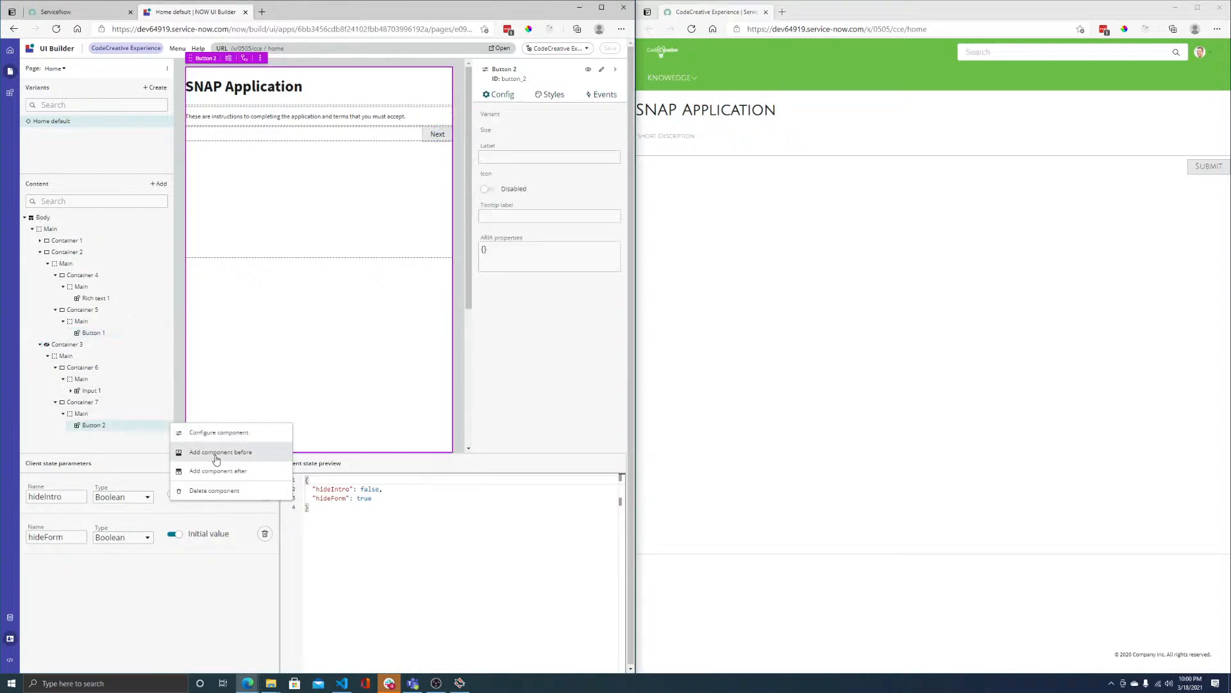
pyautogui.click(216, 452)
pyautogui.write('button')
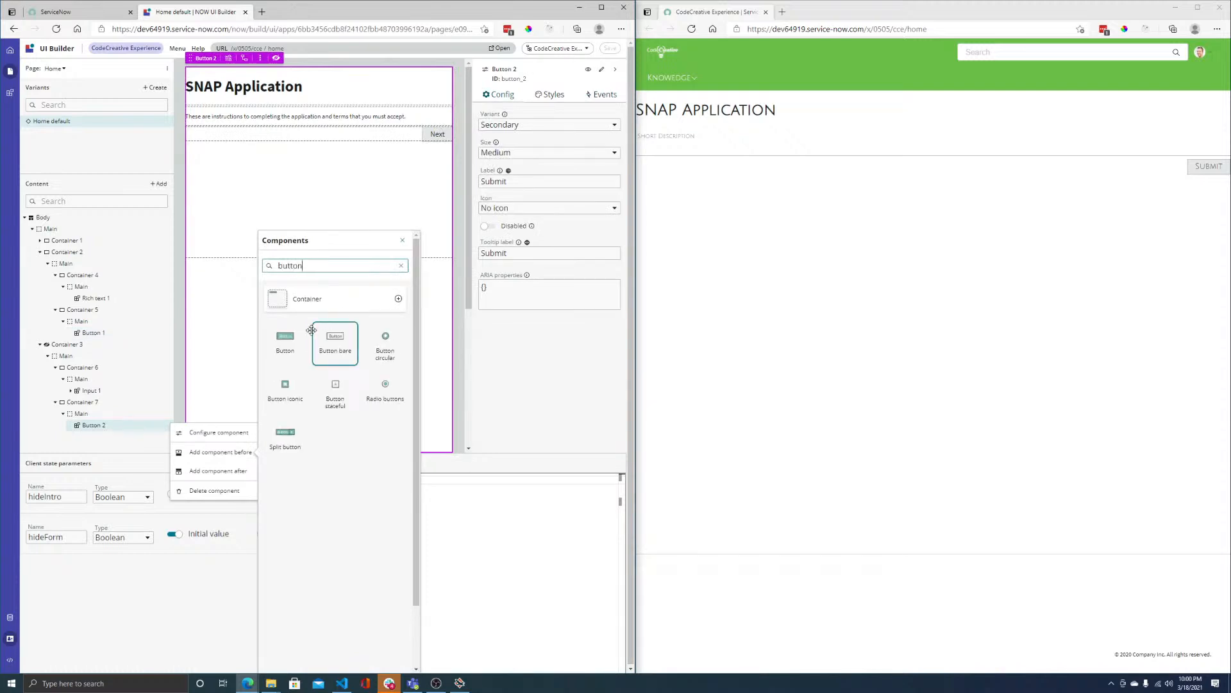
pyautogui.click(281, 348)
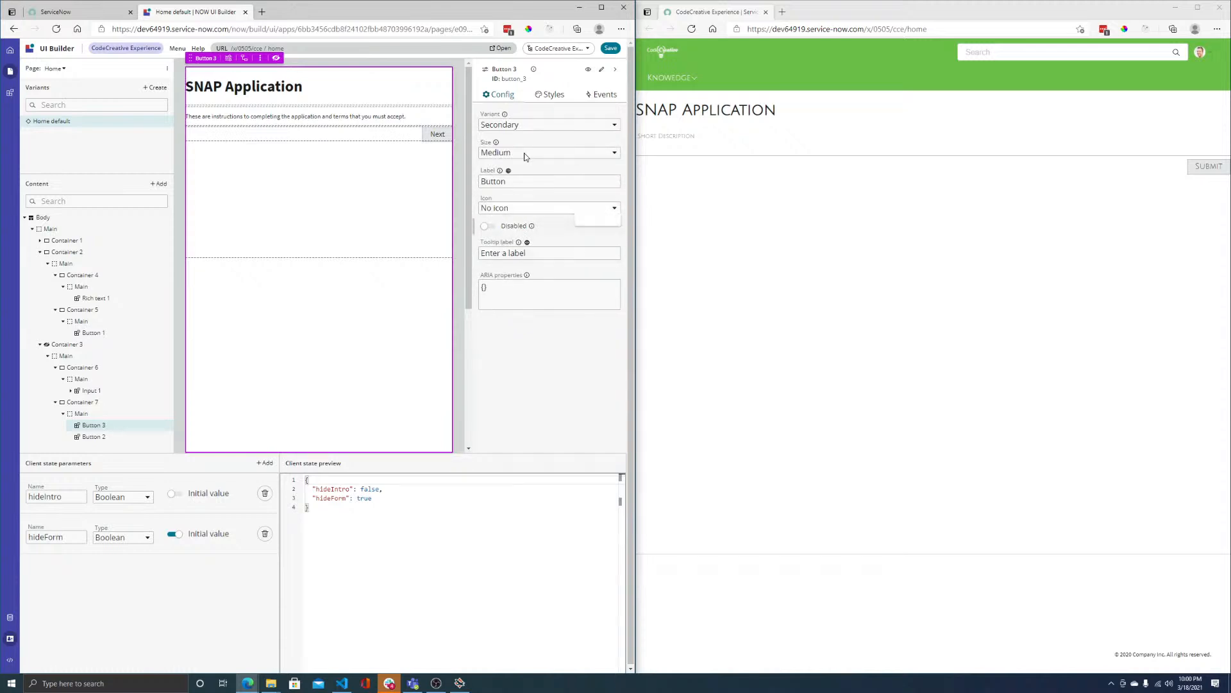
# - Set both the label and the tooltip label of the new button to Previous
pyautogui.doubleClick(498, 182)
pyautogui.write('Previous')
pyautogui.click(521, 253)
pyautogui.write('Previous')
# - Add an Update client state parameter handler to the Previous button's click event, setting hideIntro to false
pyautogui.click(601, 94)
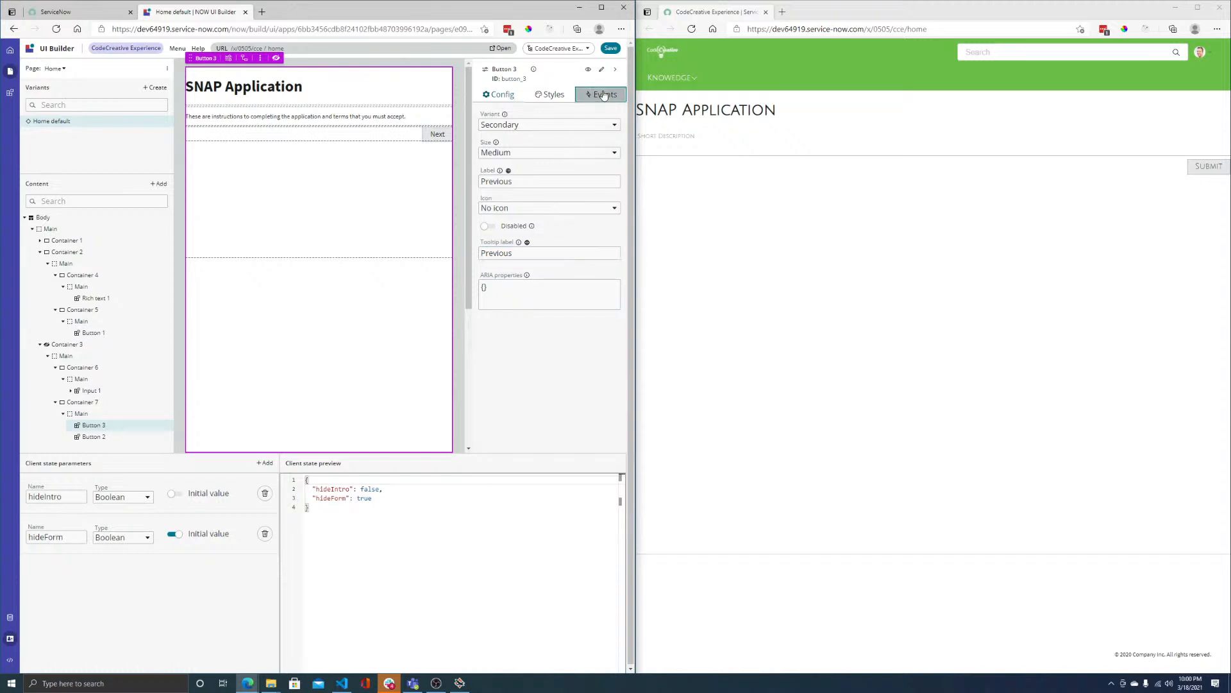
pyautogui.click(533, 145)
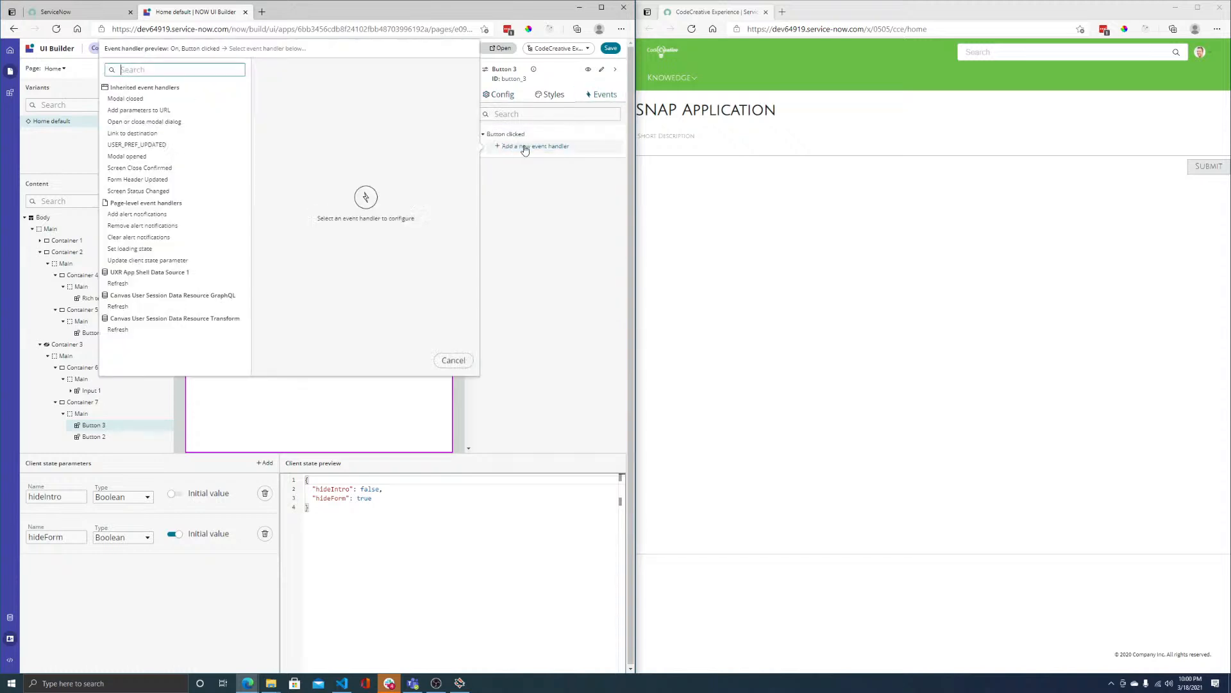
pyautogui.click(144, 260)
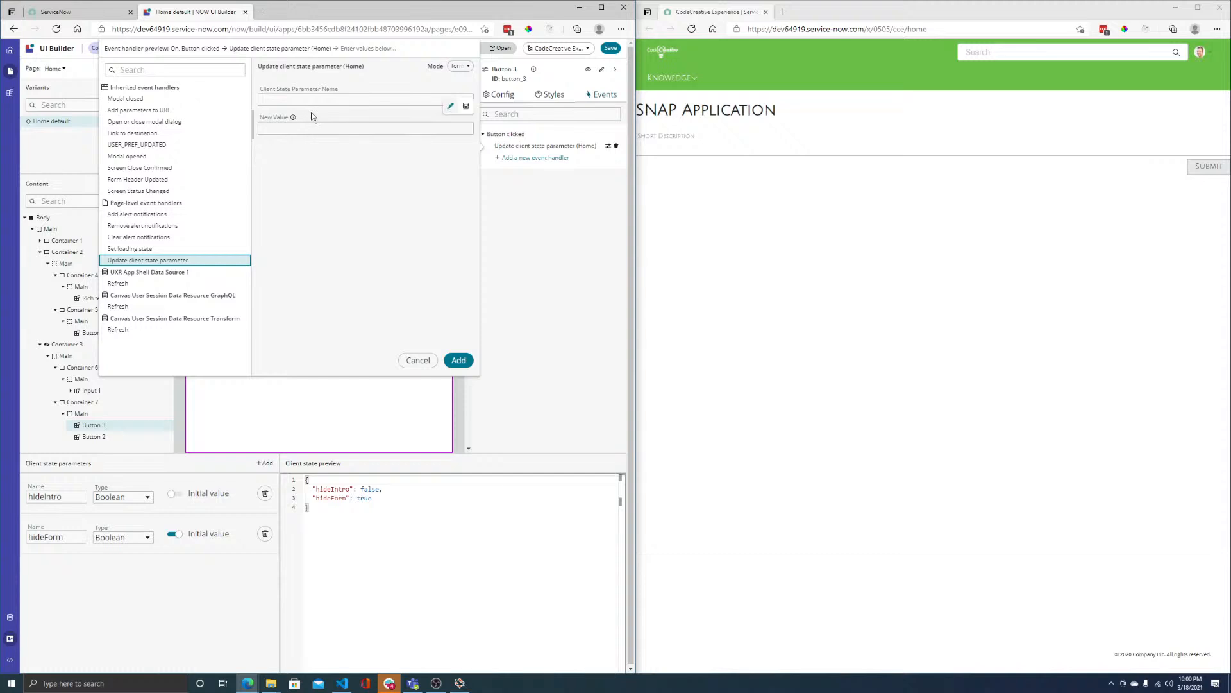
pyautogui.click(302, 100)
pyautogui.click(302, 113)
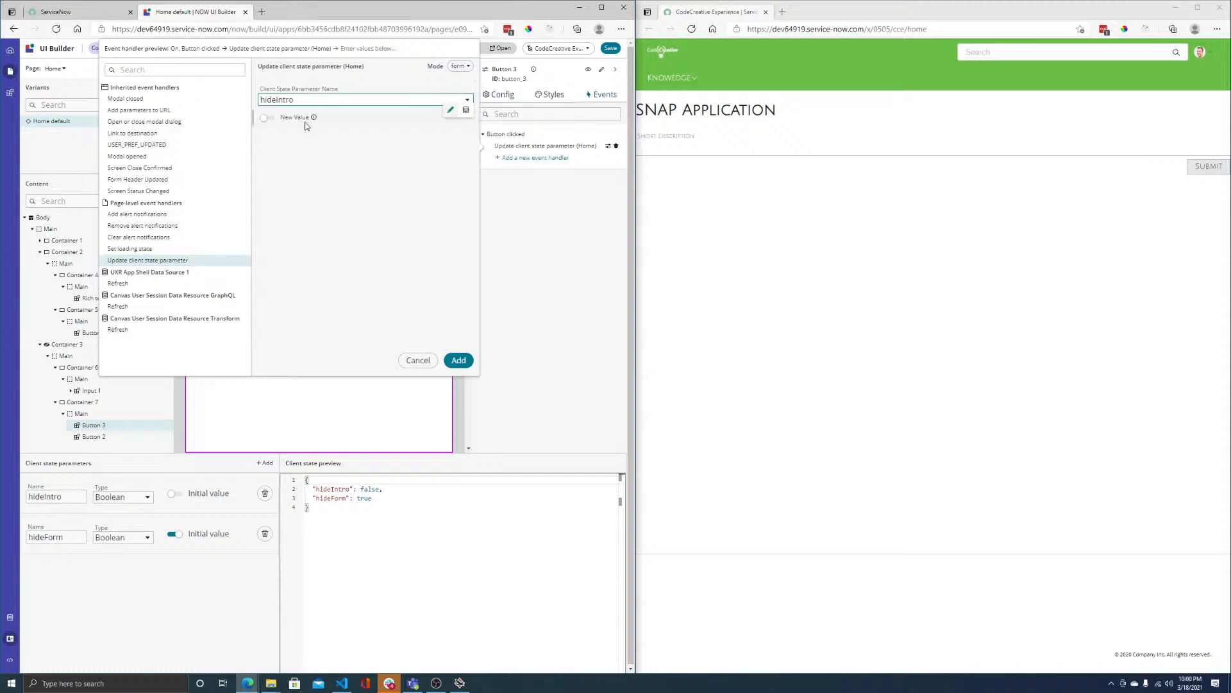
pyautogui.click(267, 119)
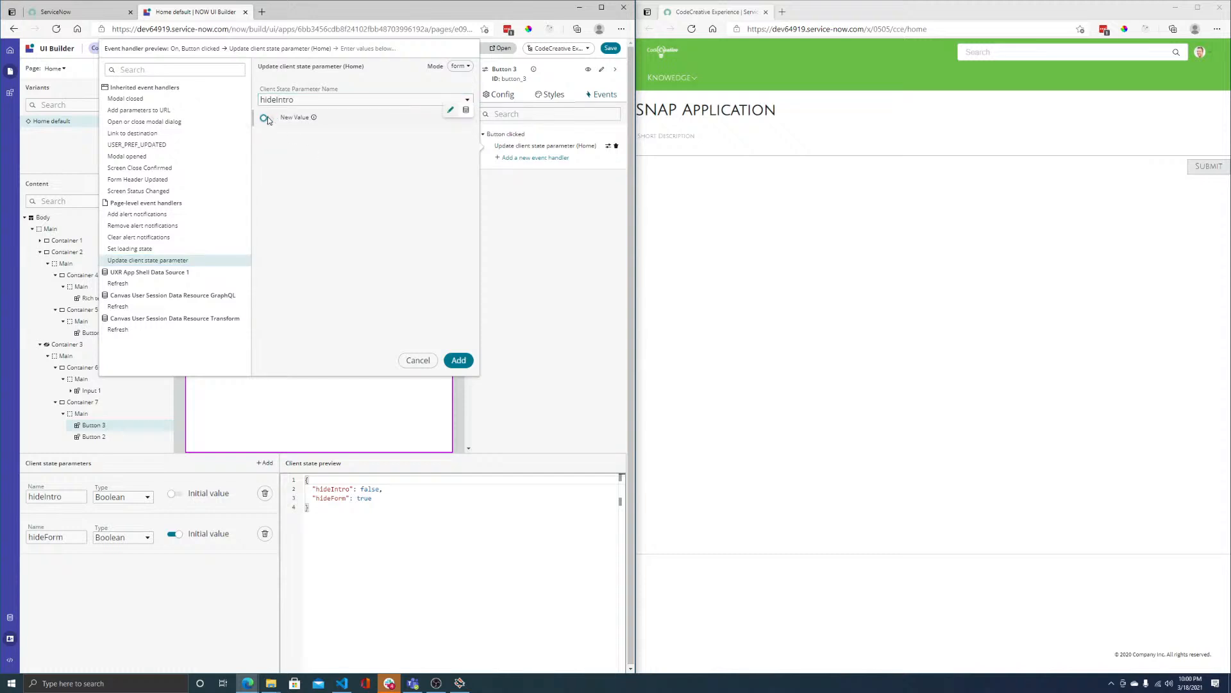
pyautogui.click(459, 360)
# - Add a second Update client state parameter handler to the Previous button, setting hideForm to true
pyautogui.click(517, 159)
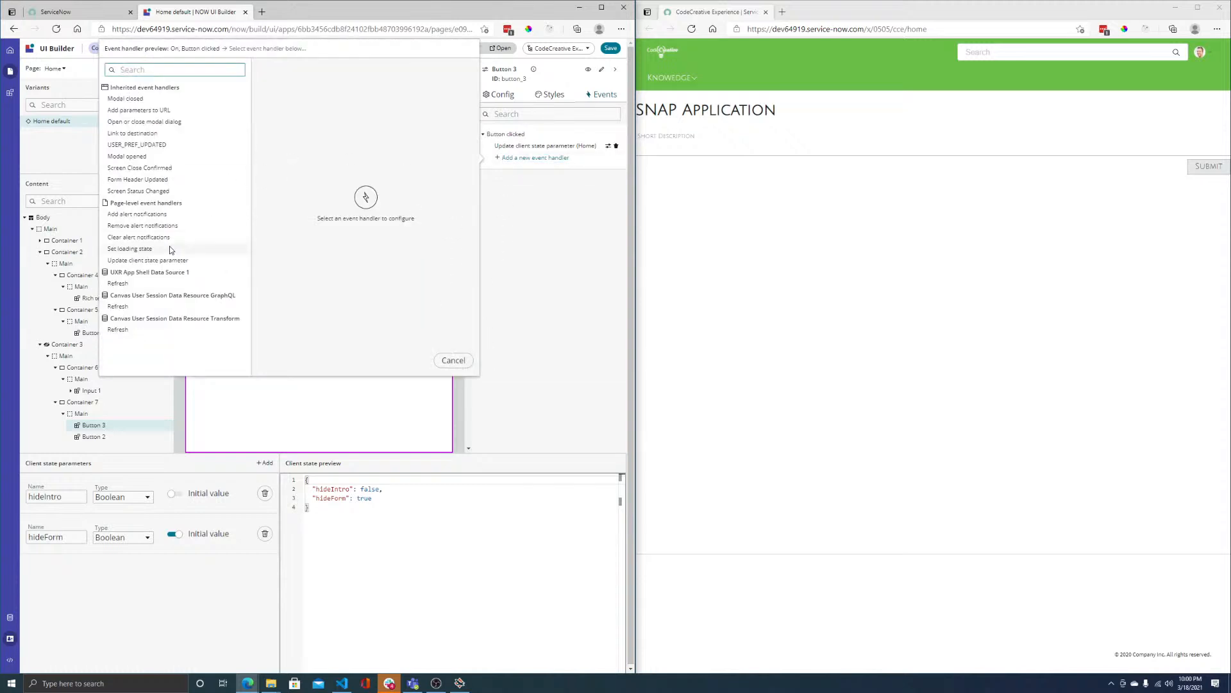
pyautogui.click(143, 260)
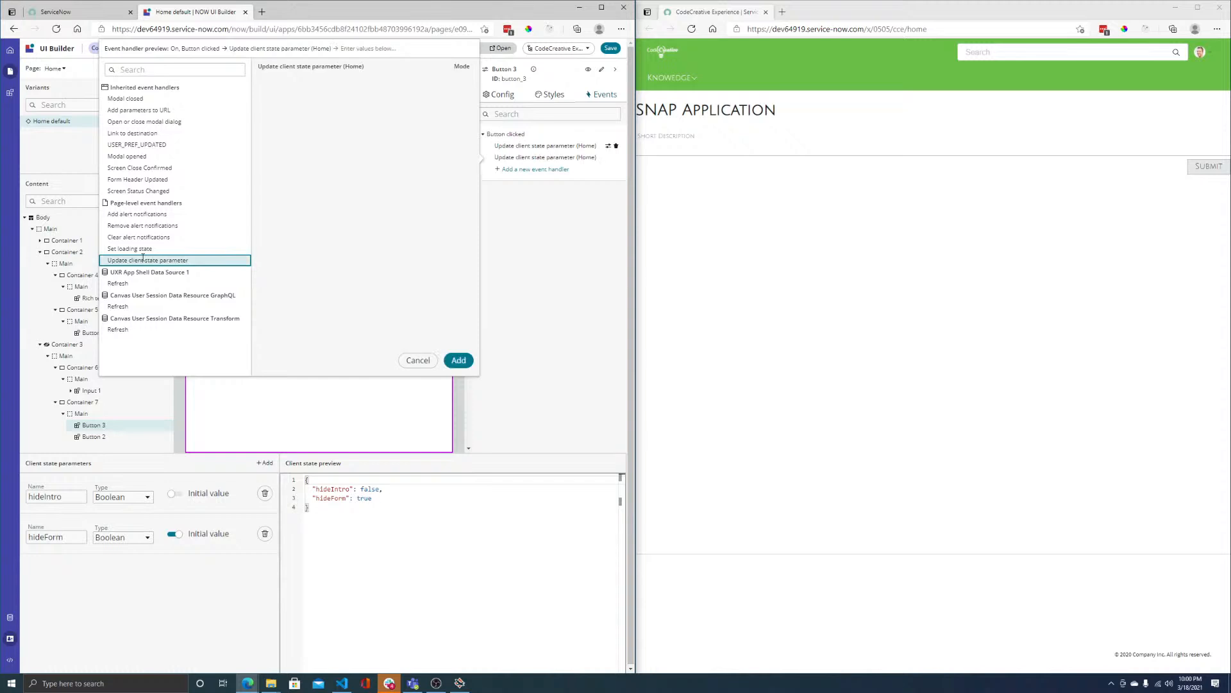
pyautogui.click(311, 103)
pyautogui.click(308, 127)
pyautogui.click(458, 360)
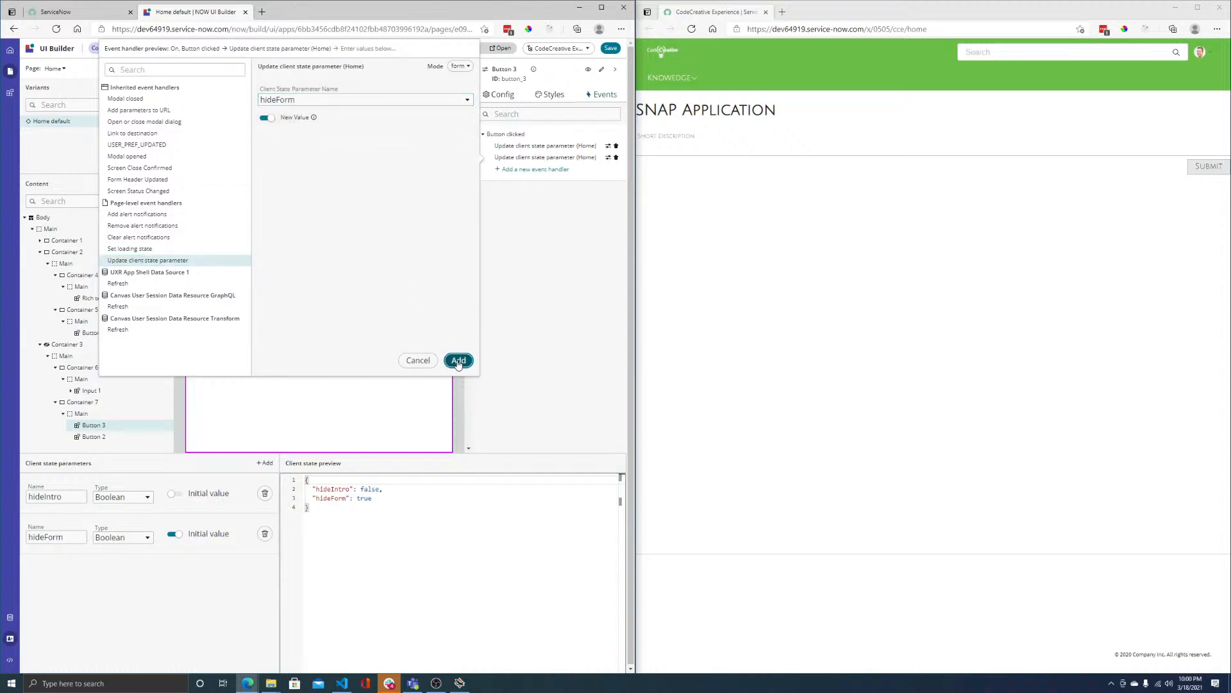
# - Examine the script mode of the Previous button's hideForm handler, including its propName and value properties, and return it to form mode
pyautogui.click(608, 157)
pyautogui.click(454, 66)
pyautogui.click(467, 96)
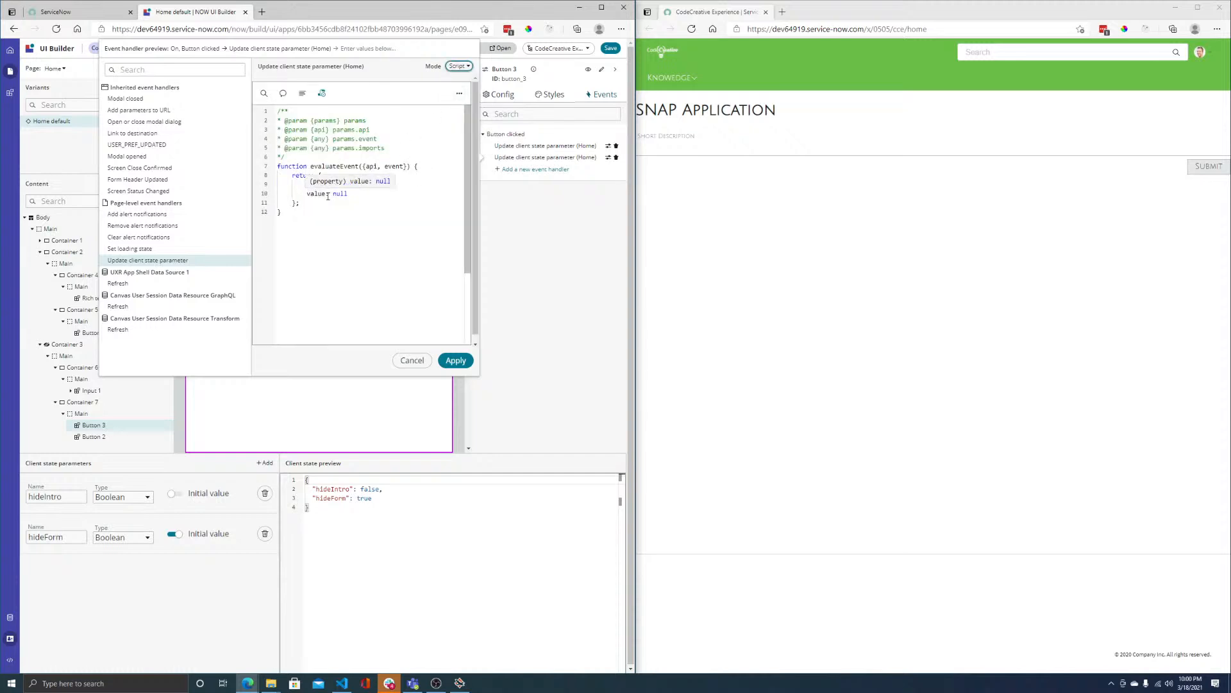
pyautogui.moveTo(293, 174); pyautogui.dragTo(306, 201)
pyautogui.doubleClick(347, 186)
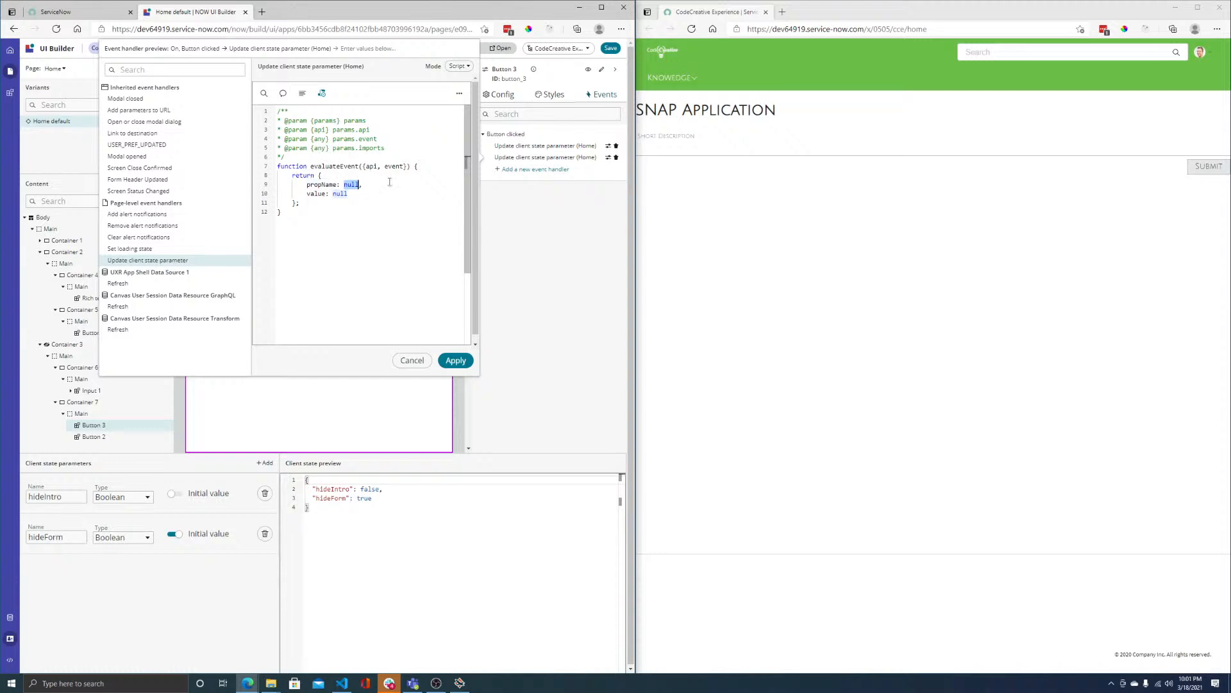
pyautogui.click(459, 66)
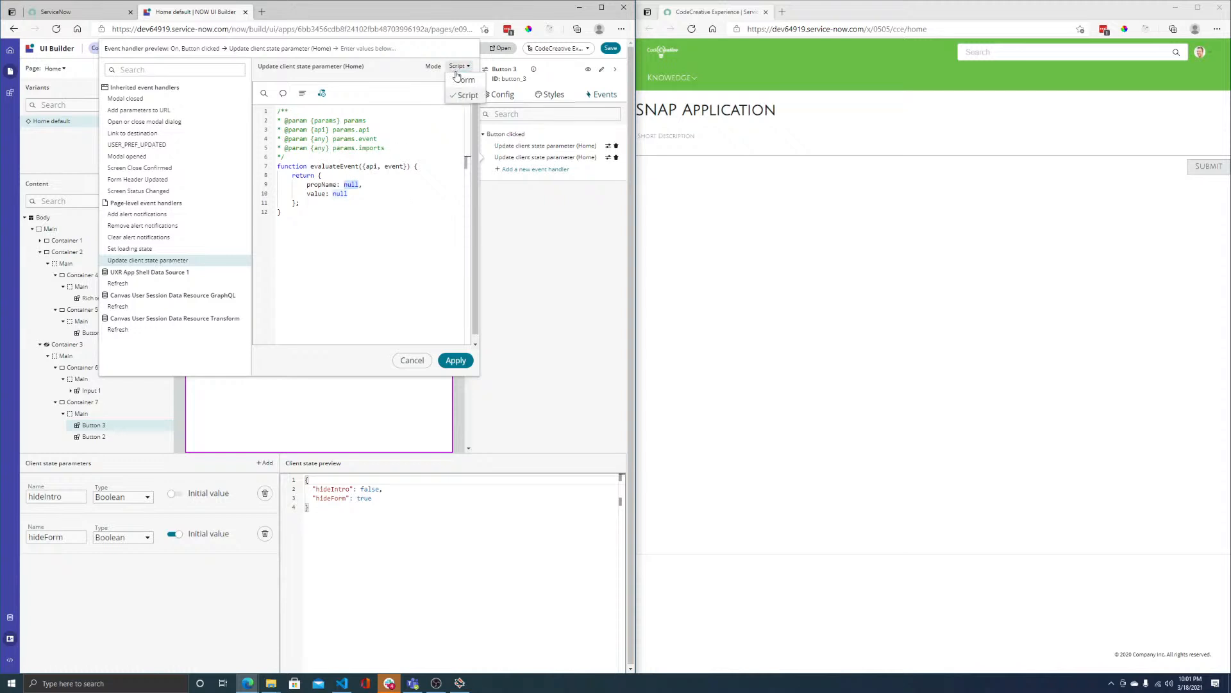
pyautogui.click(459, 81)
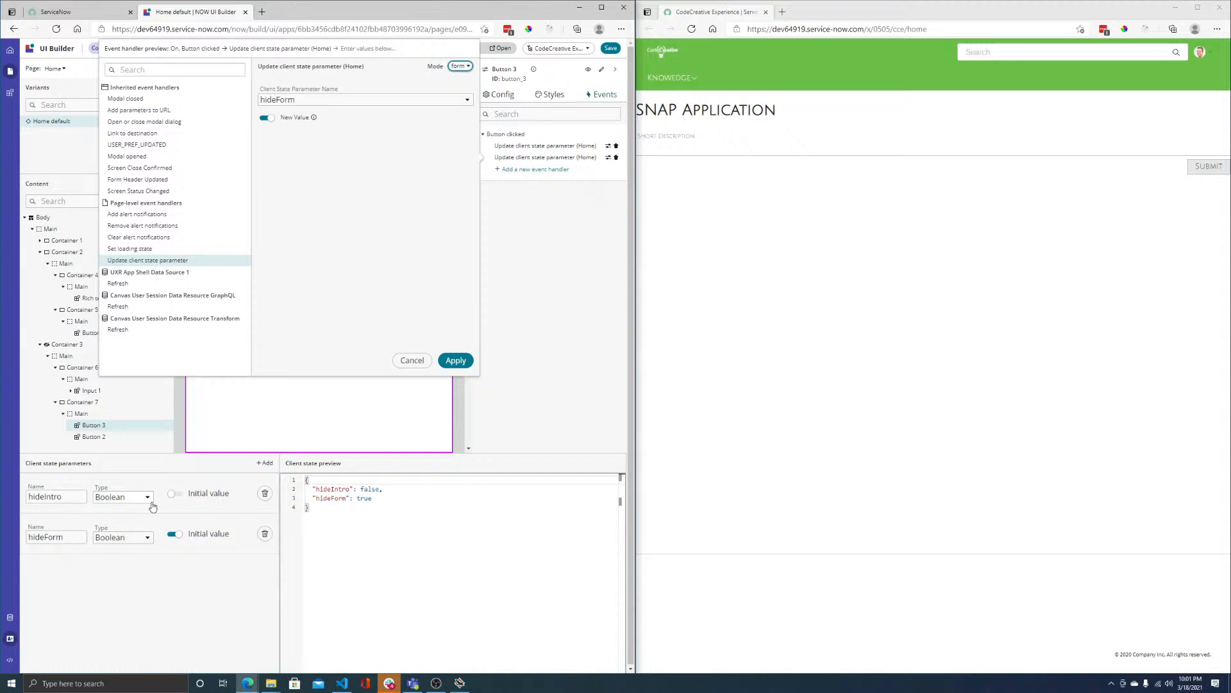
pyautogui.click(455, 361)
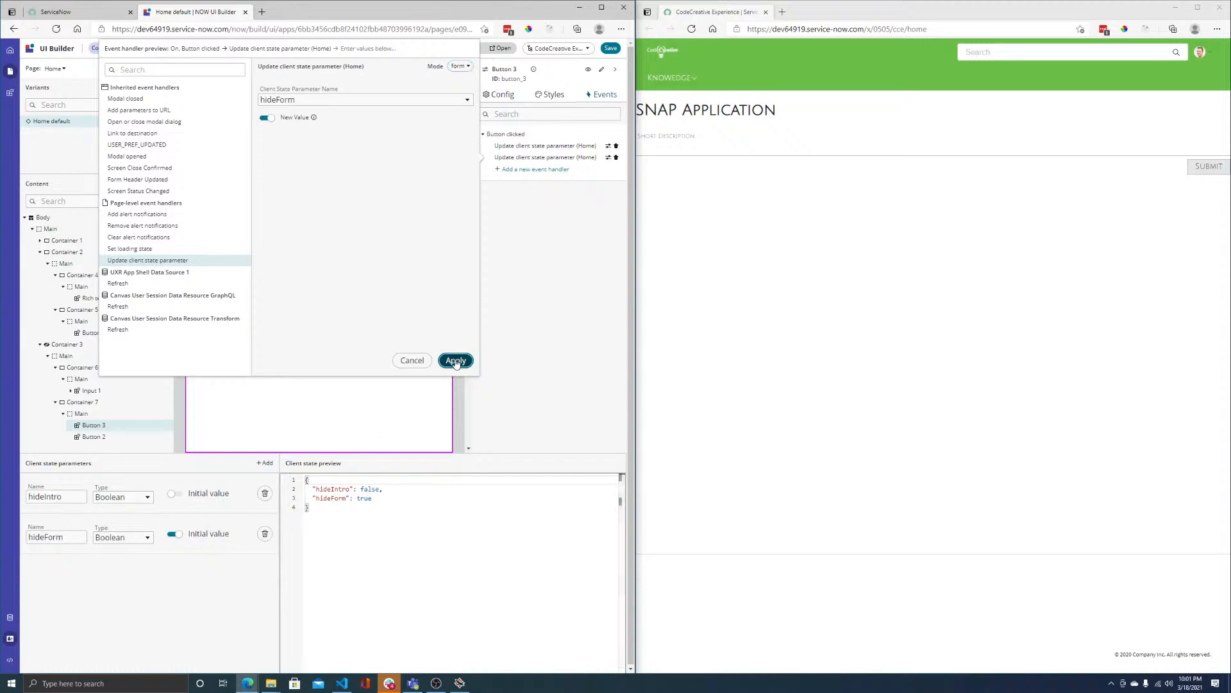
# - Save the page, reload the live SNAP Application page, and test switching sections with the Next and Previous buttons
pyautogui.click(610, 49)
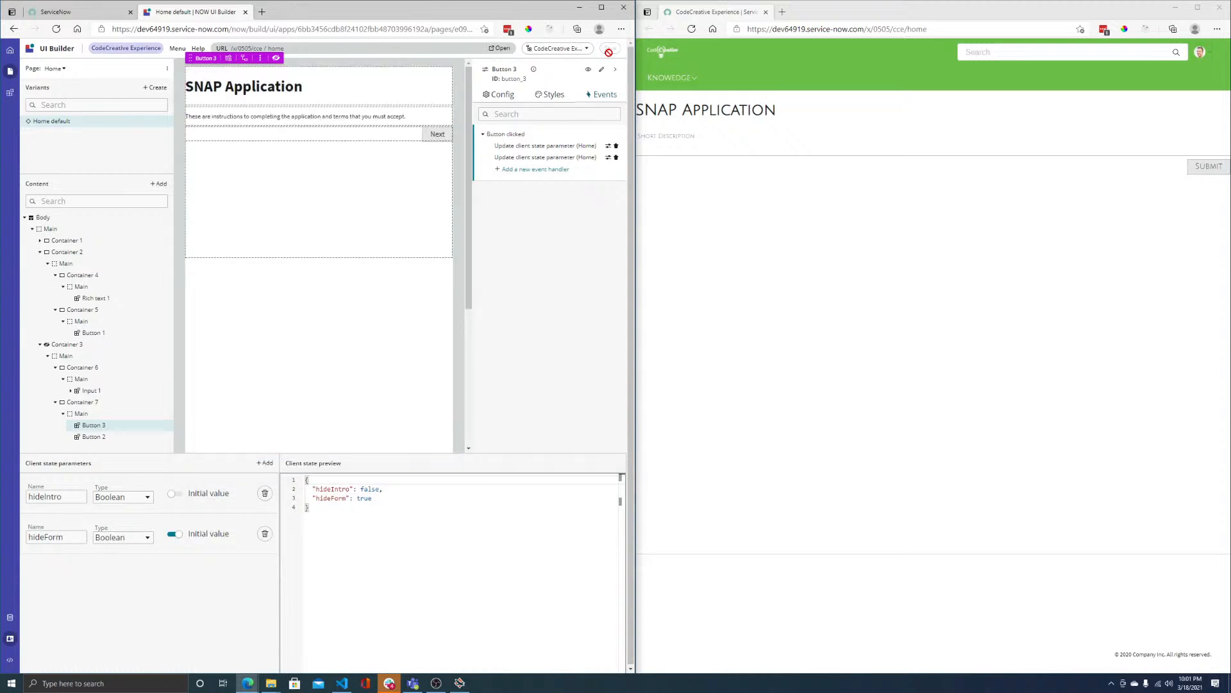
pyautogui.click(692, 29)
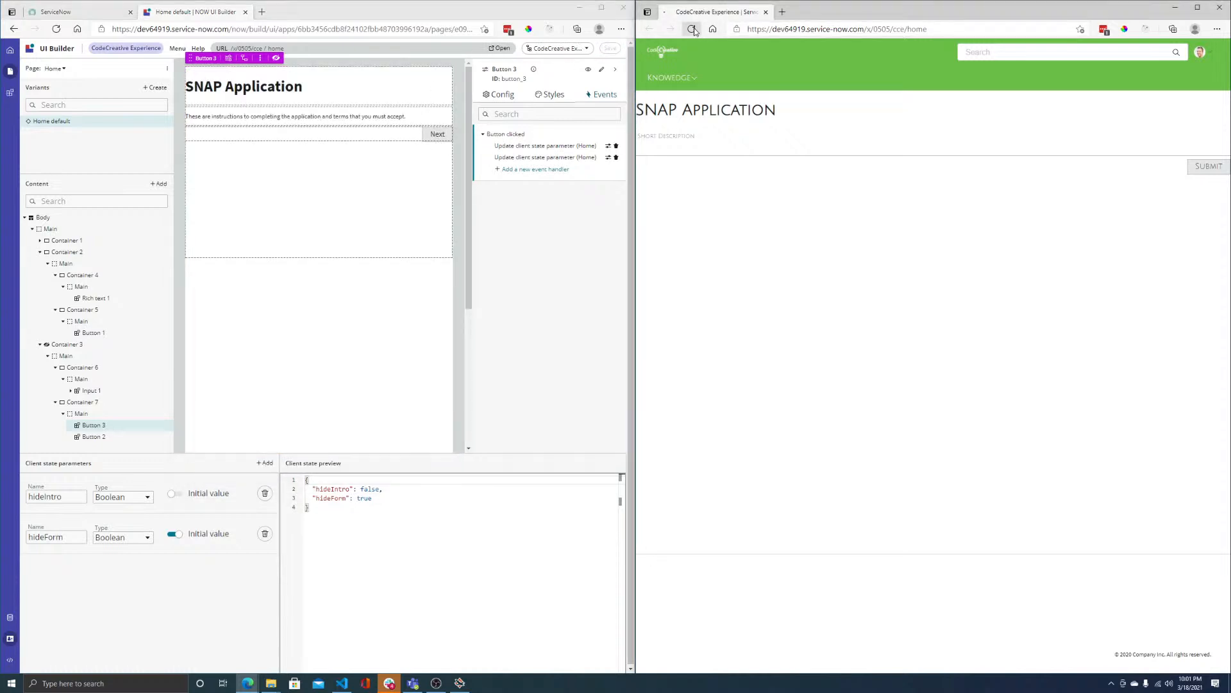
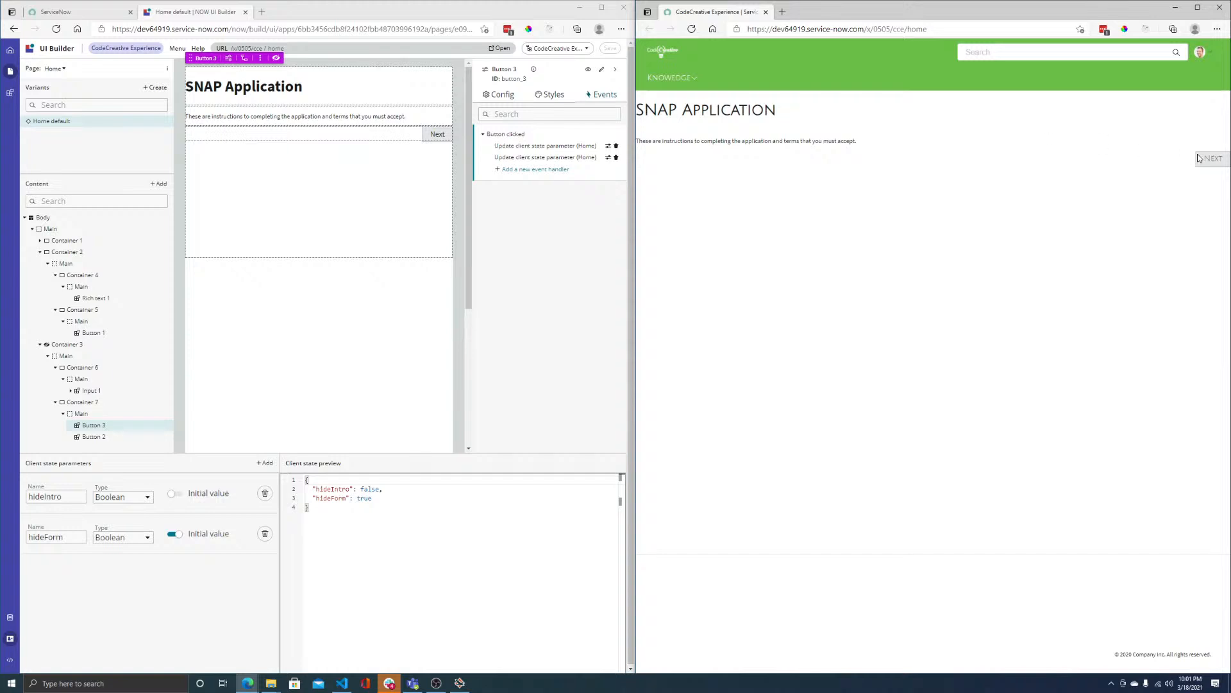
pyautogui.click(1205, 159)
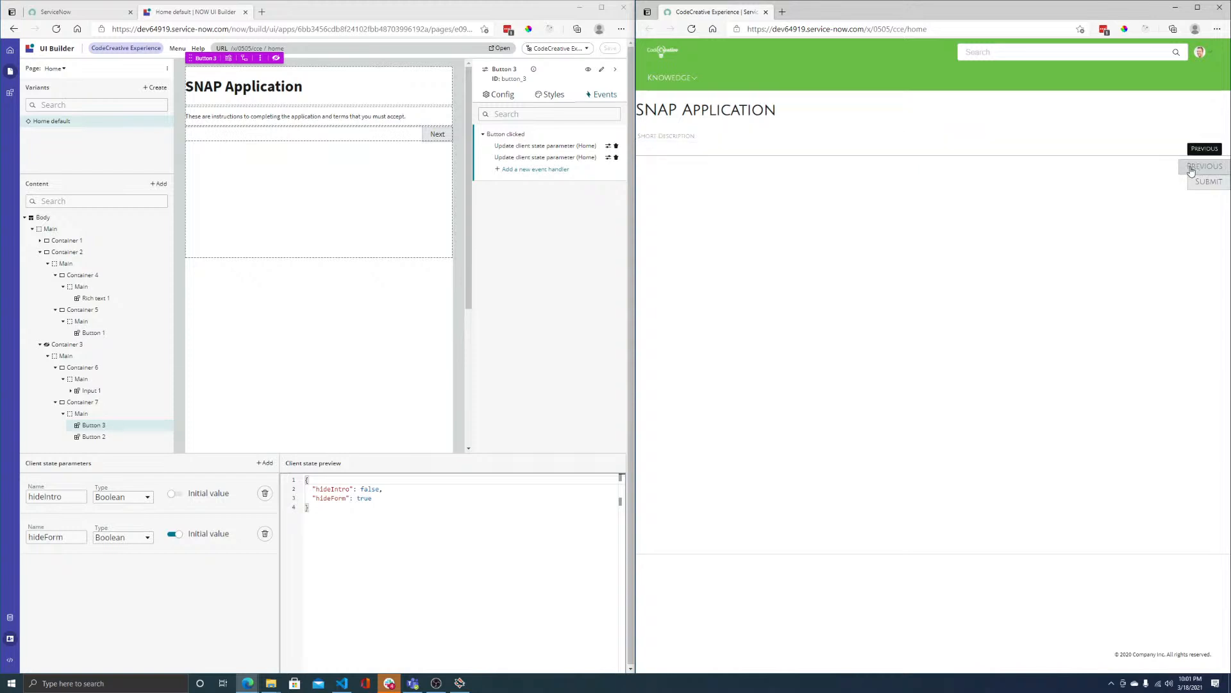
pyautogui.click(1198, 166)
pyautogui.click(1212, 158)
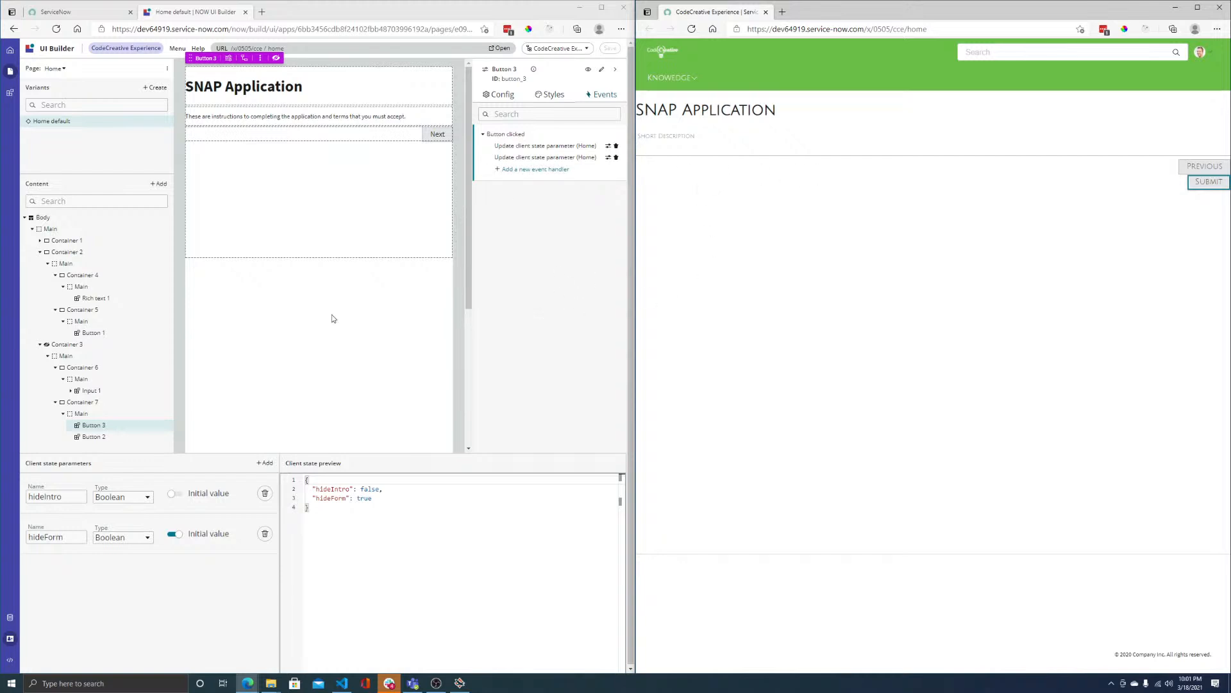
# - Set the flex direction of the Main section inside Container 7 to Row
pyautogui.click(83, 402)
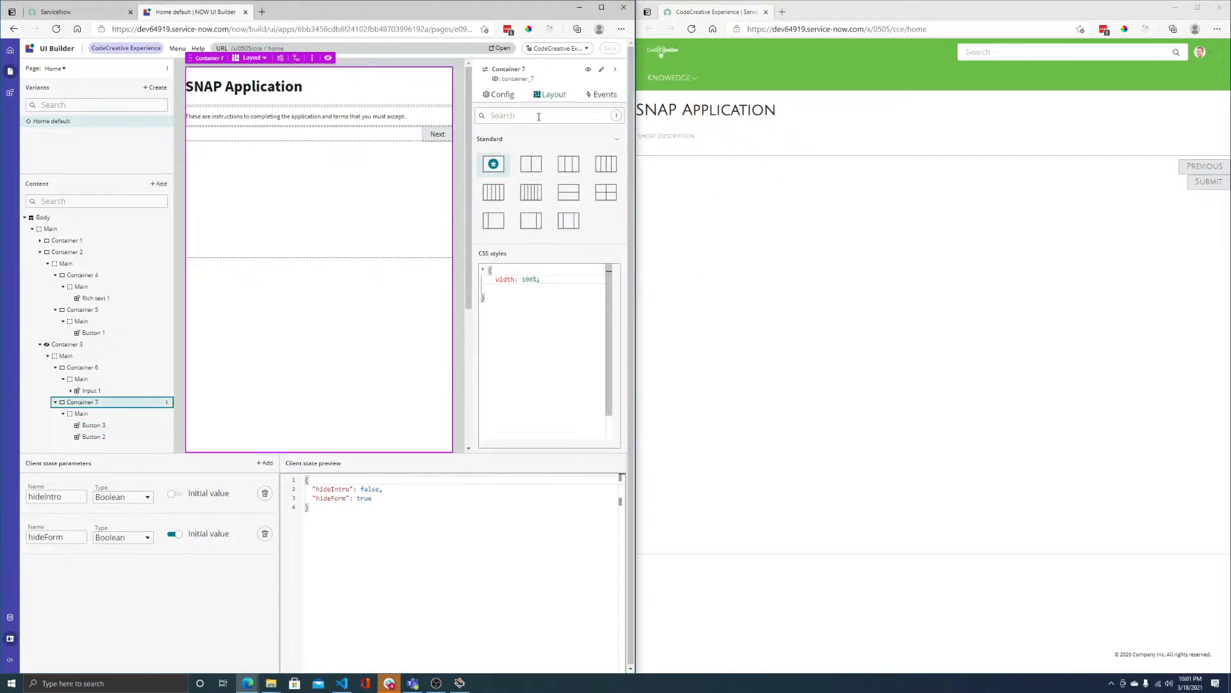
pyautogui.click(550, 94)
pyautogui.click(82, 414)
pyautogui.click(530, 129)
pyautogui.click(521, 141)
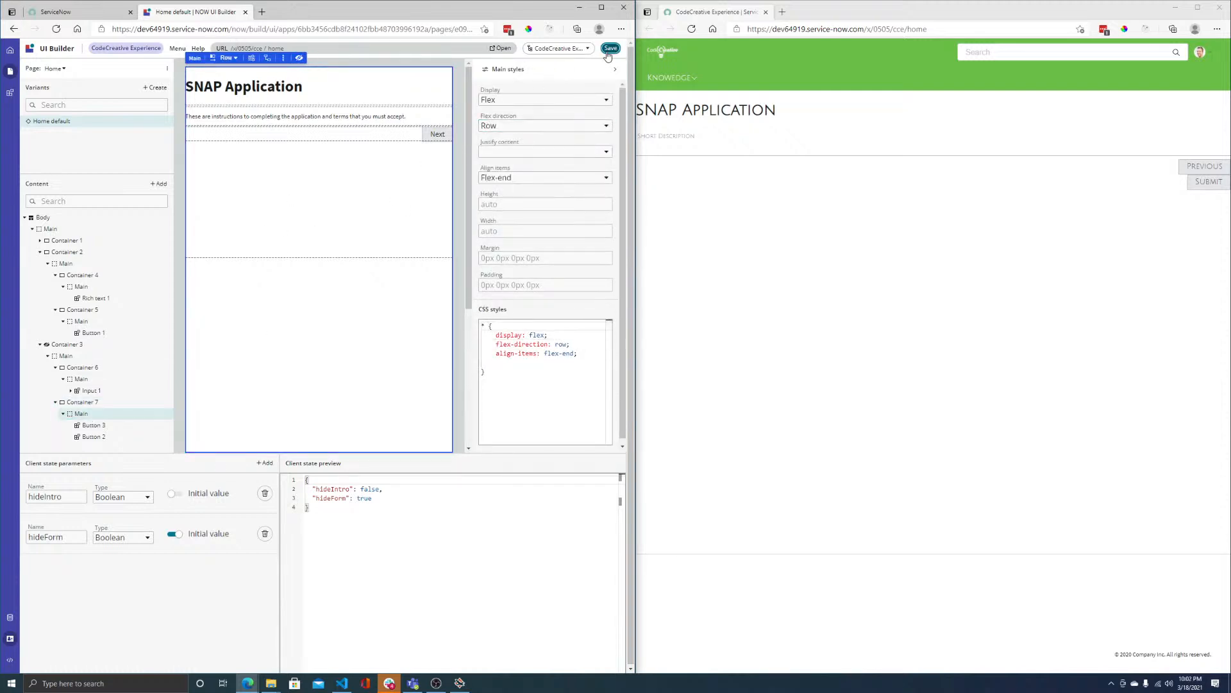
# - Save the page and reload the live SNAP Application page to check the row arrangement of Previous and Submit
pyautogui.click(609, 49)
pyautogui.click(876, 73)
pyautogui.press('F5')
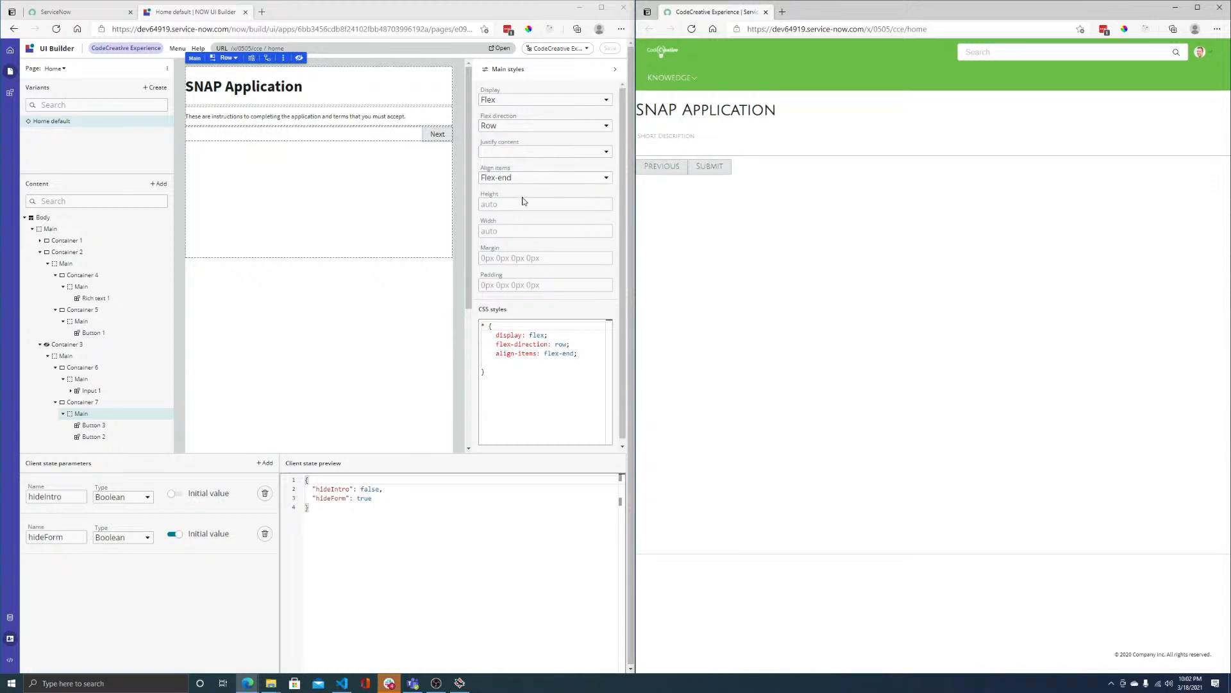
# - Set Justify content to Flex-end for the Main section inside Container 7
pyautogui.click(91, 415)
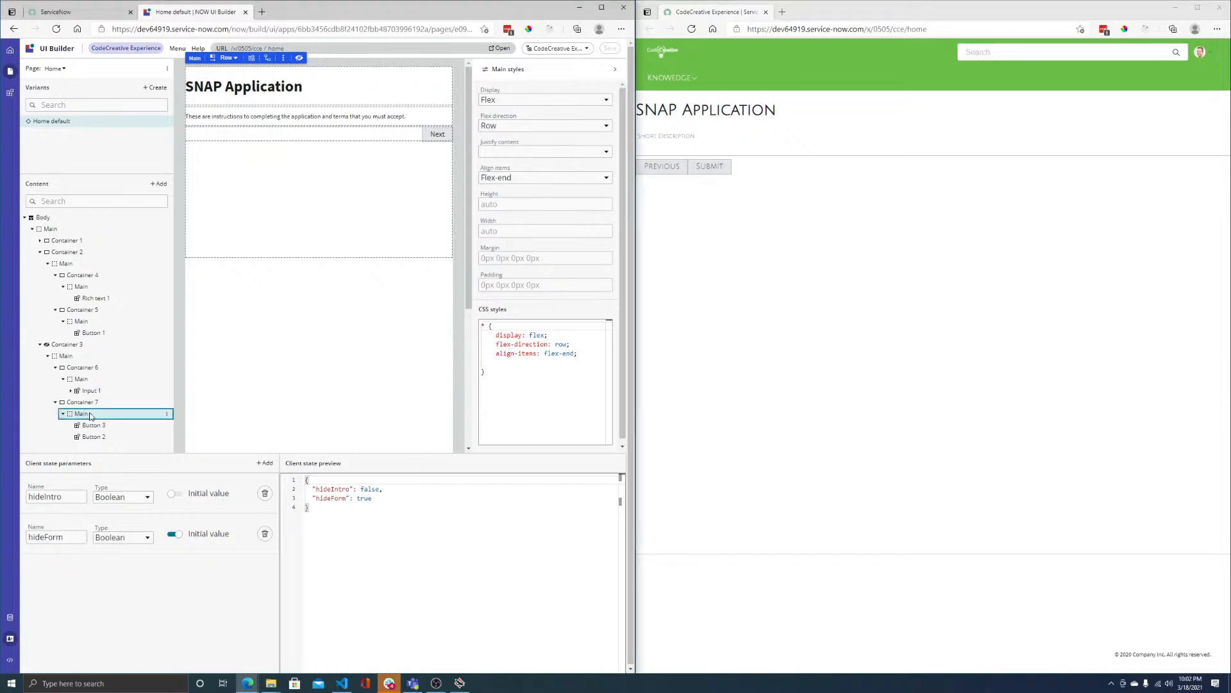
pyautogui.click(503, 178)
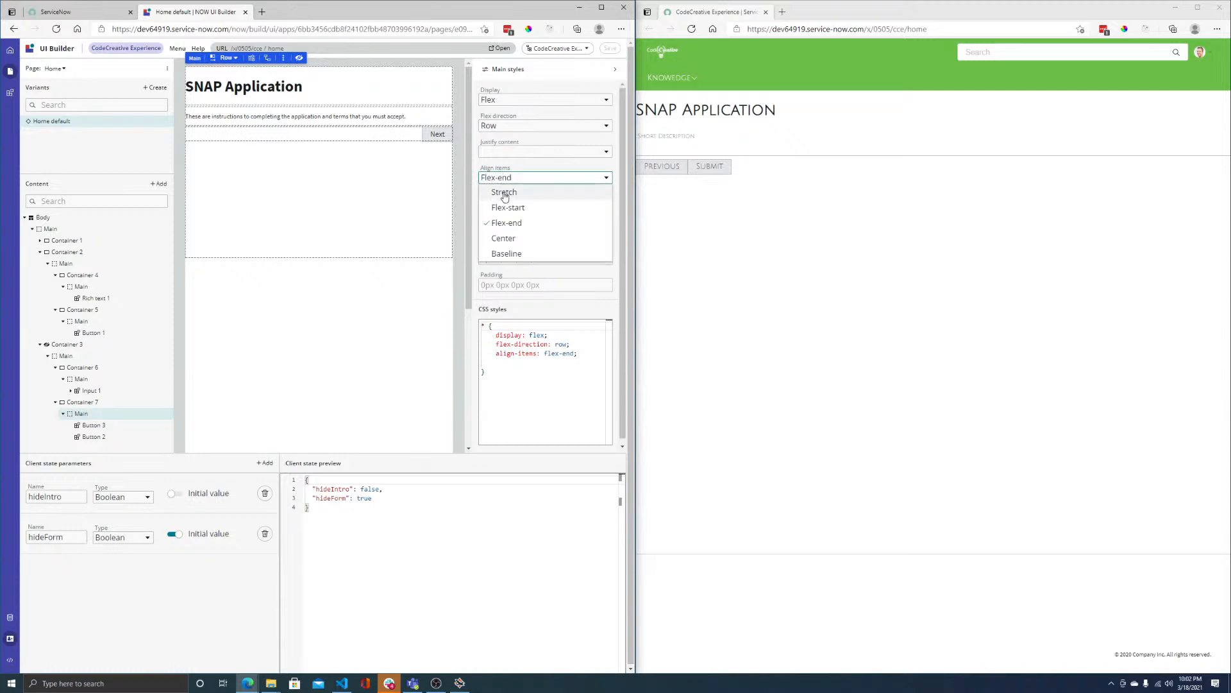
pyautogui.click(513, 152)
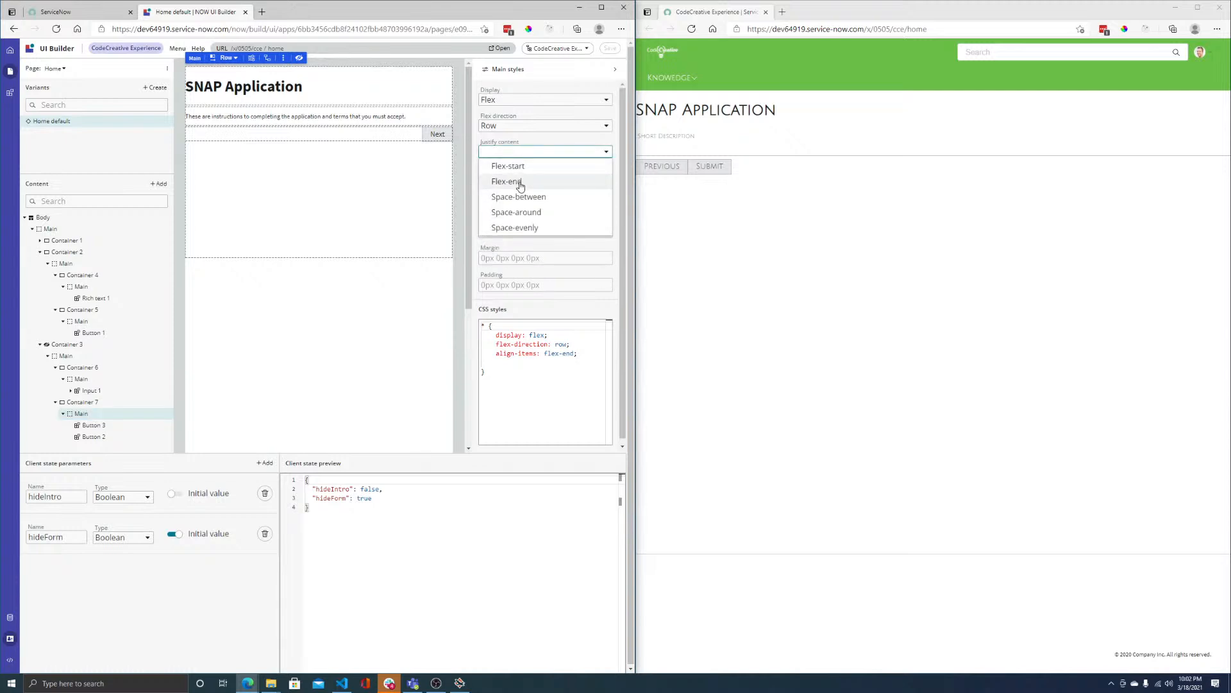
pyautogui.click(517, 184)
# - Save the justification change, reload the live page, and advance to the form section to check the button alignment
pyautogui.click(611, 48)
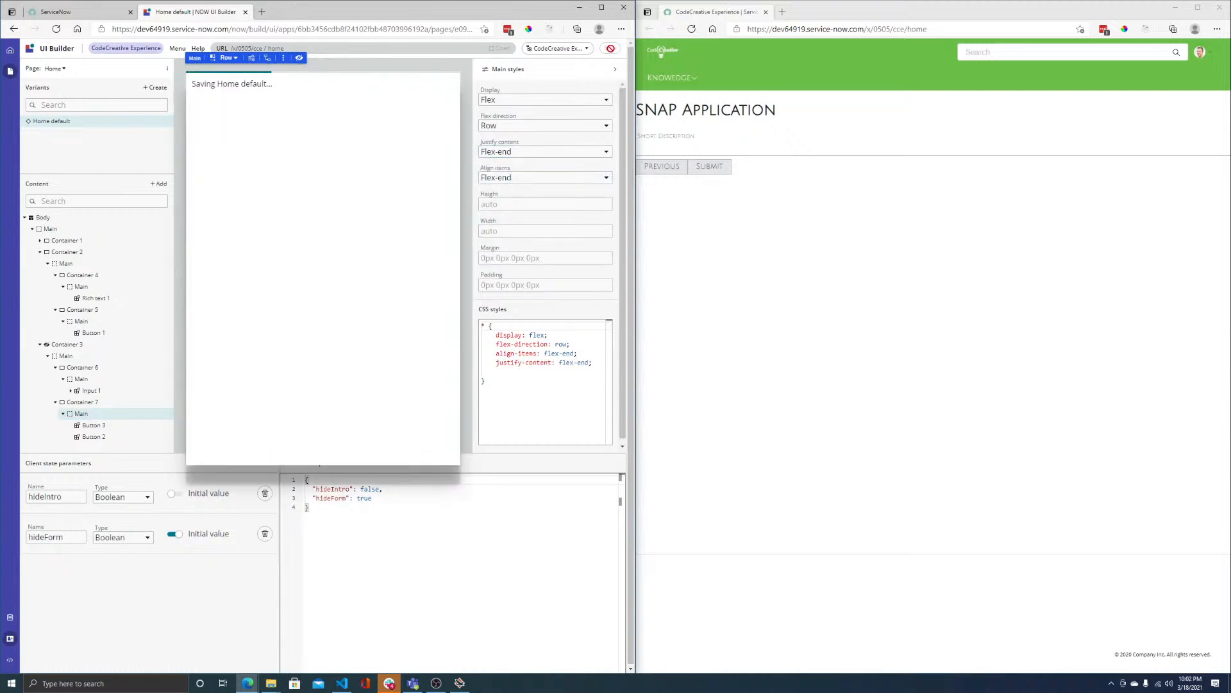
pyautogui.click(691, 30)
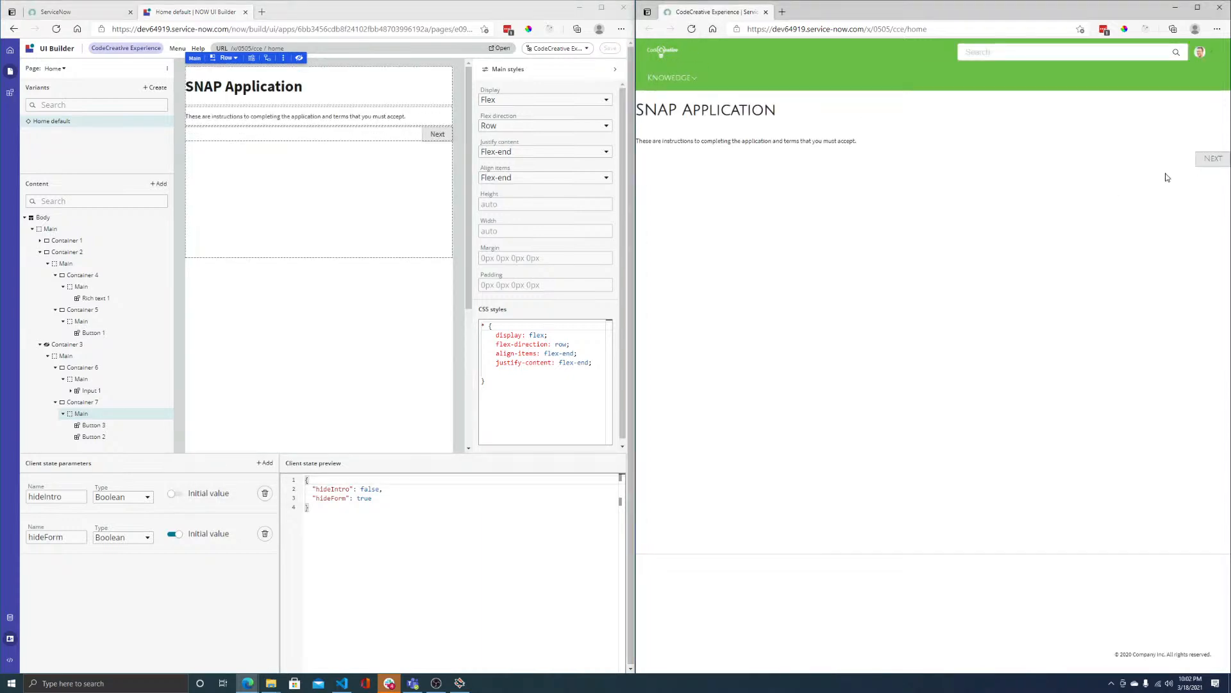
pyautogui.click(1212, 163)
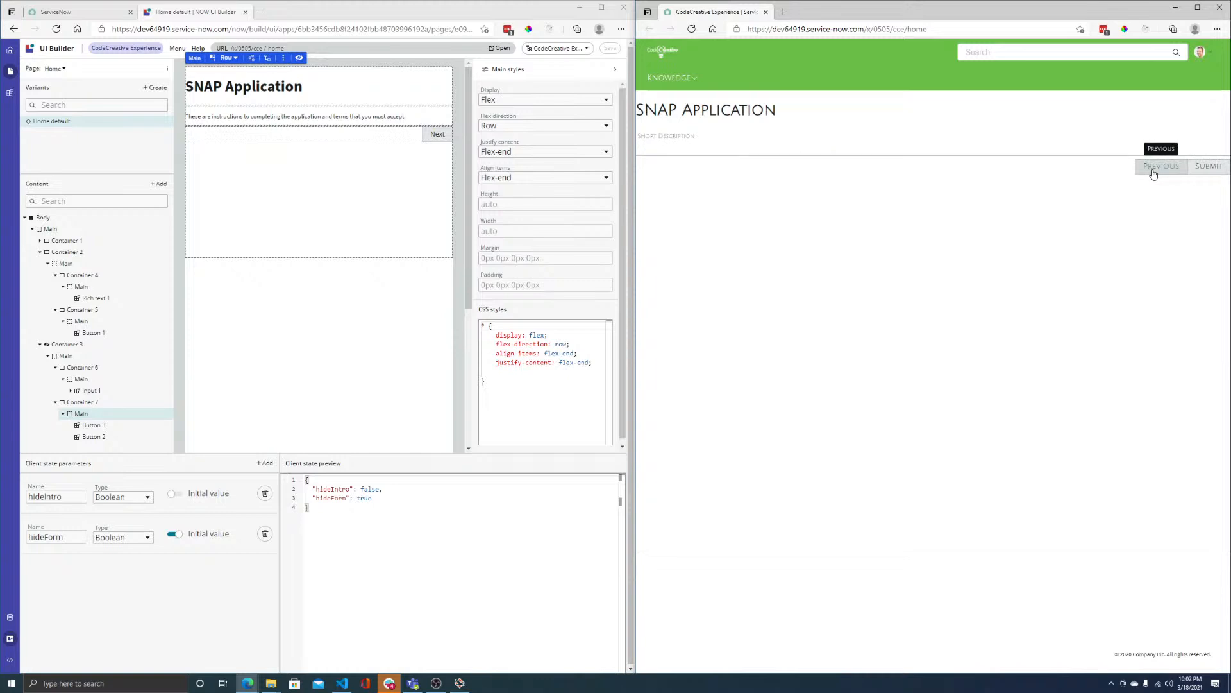
# - Add the CSS styles width: 80% and margin: auto to the top-level Main section directly under Body
pyautogui.click(439, 252)
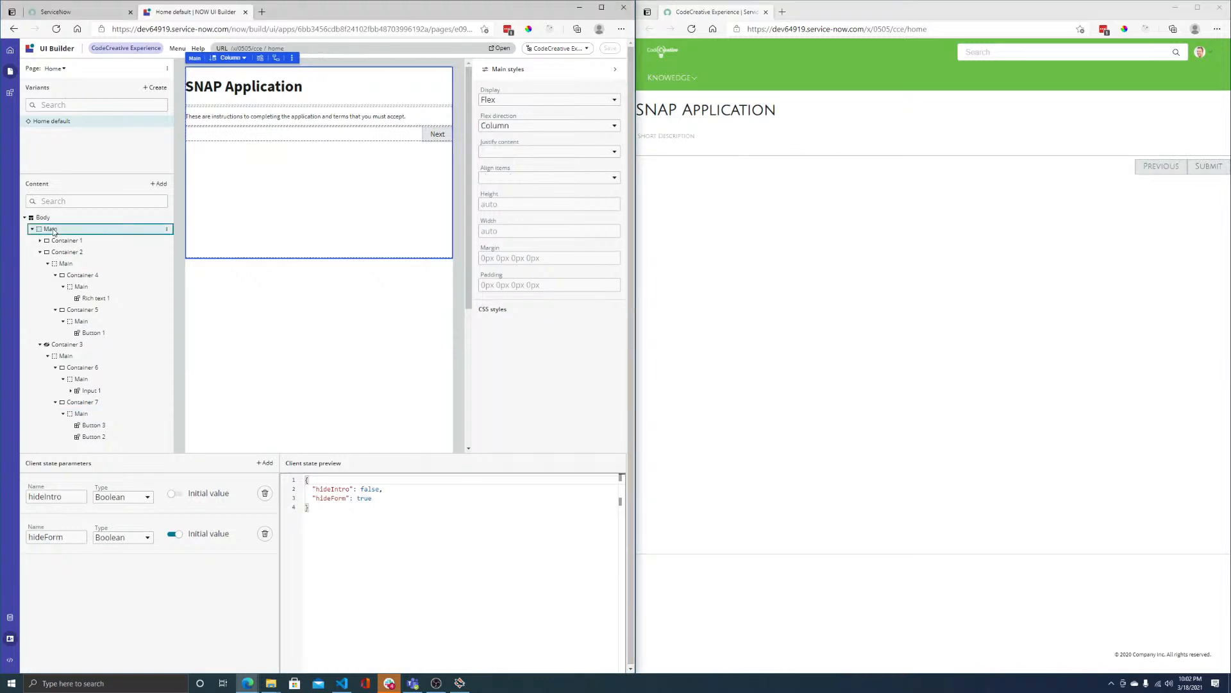
pyautogui.click(590, 346)
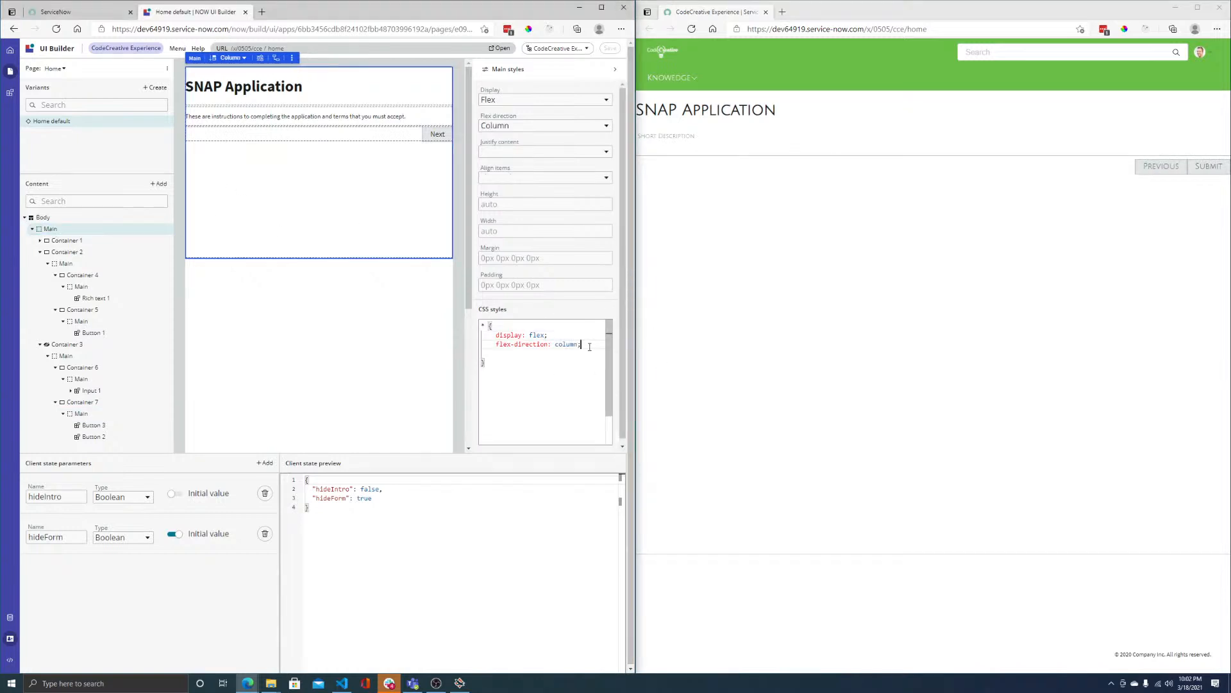
pyautogui.press('Return')
pyautogui.write('width:')
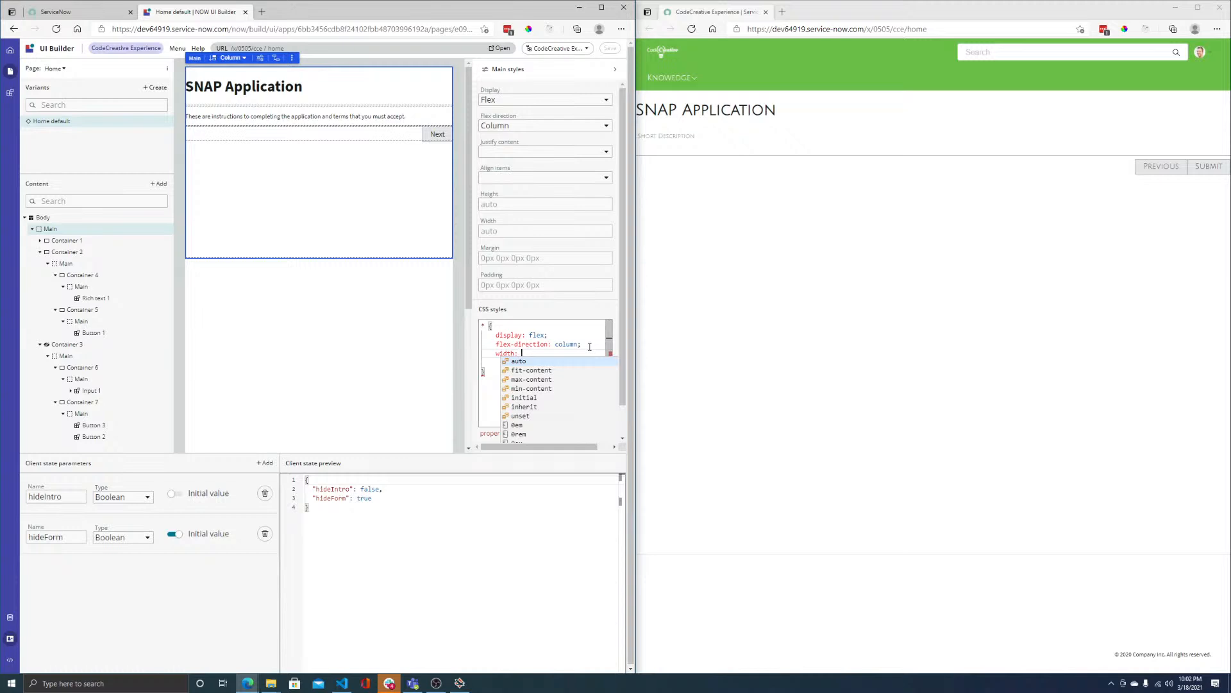
pyautogui.write('80%;')
pyautogui.press('Return')
pyautogui.write('margin: auto;')
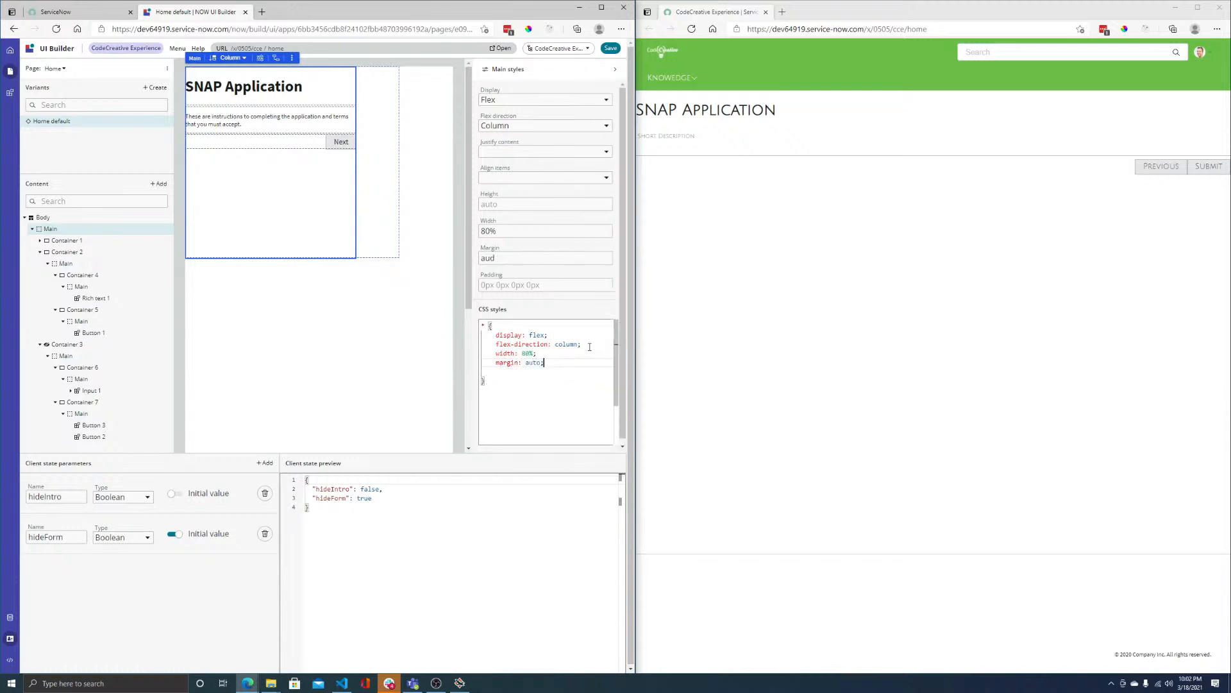
# - Add a max-width of 70em between the width and margin styles of the top-level Main section, and save the page
pyautogui.press('Up')
pyautogui.press('Return')
pyautogui.write('max')
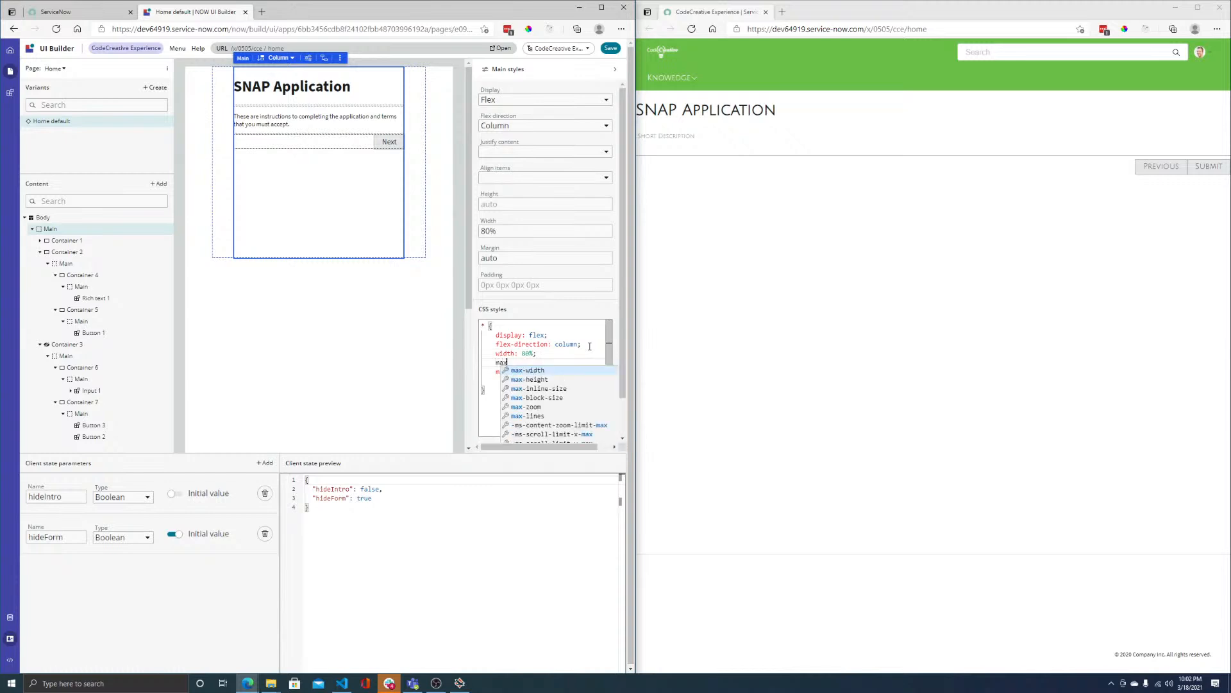
pyautogui.write('-width: ')
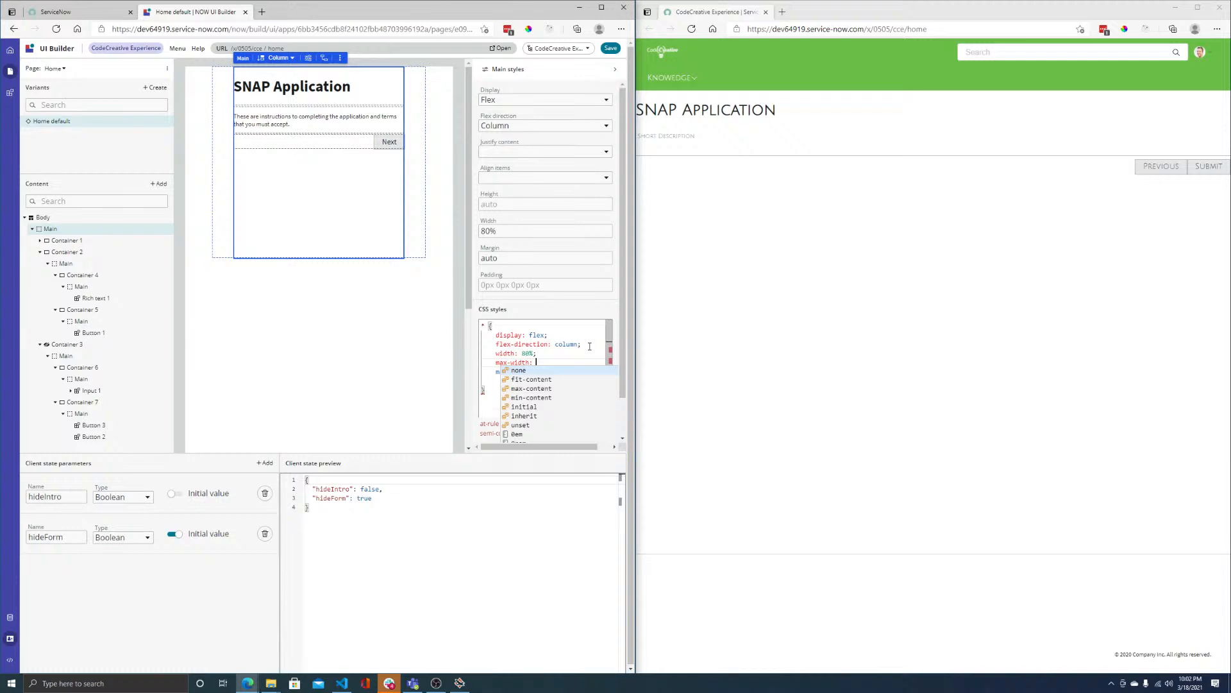
pyautogui.write('70em;')
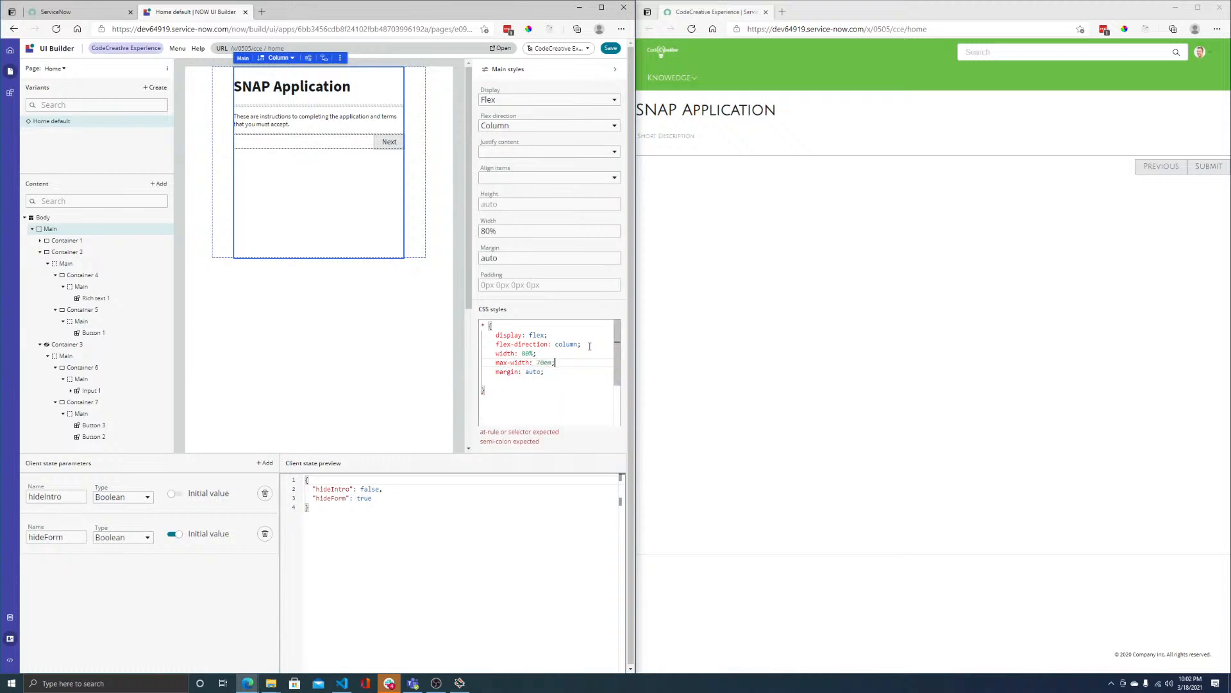
pyautogui.click(612, 48)
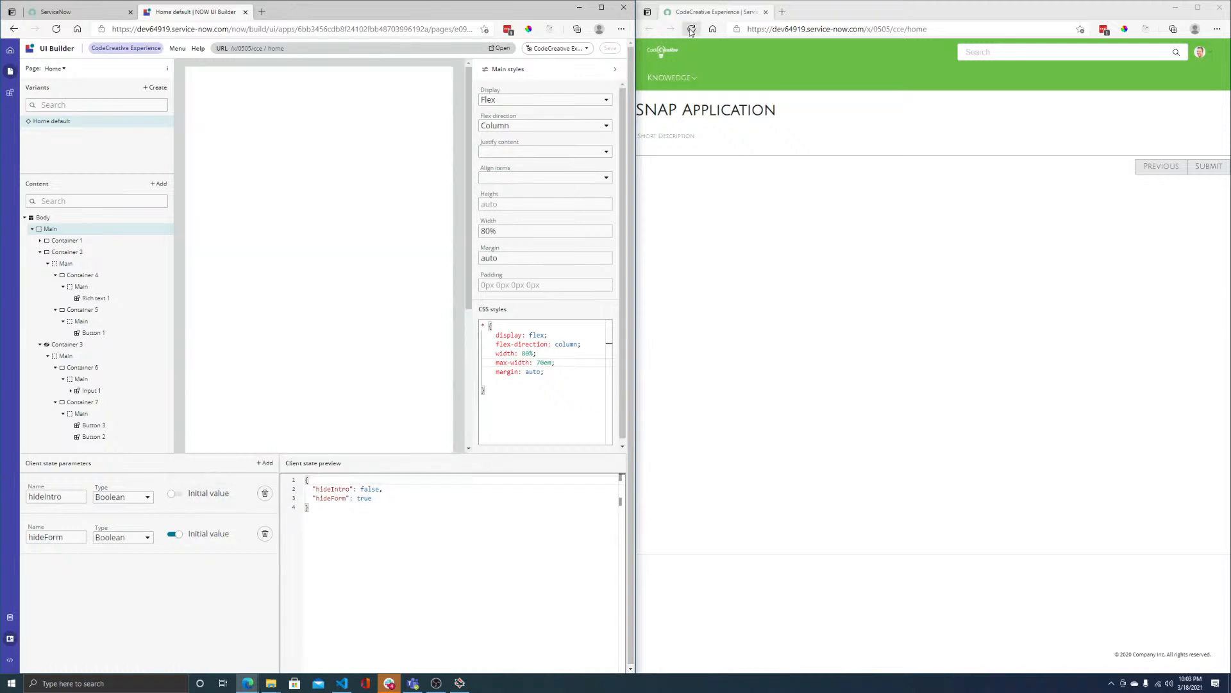
# - Reload the live page and switch back and forth between the intro and form sections to check the centered layout
pyautogui.click(691, 29)
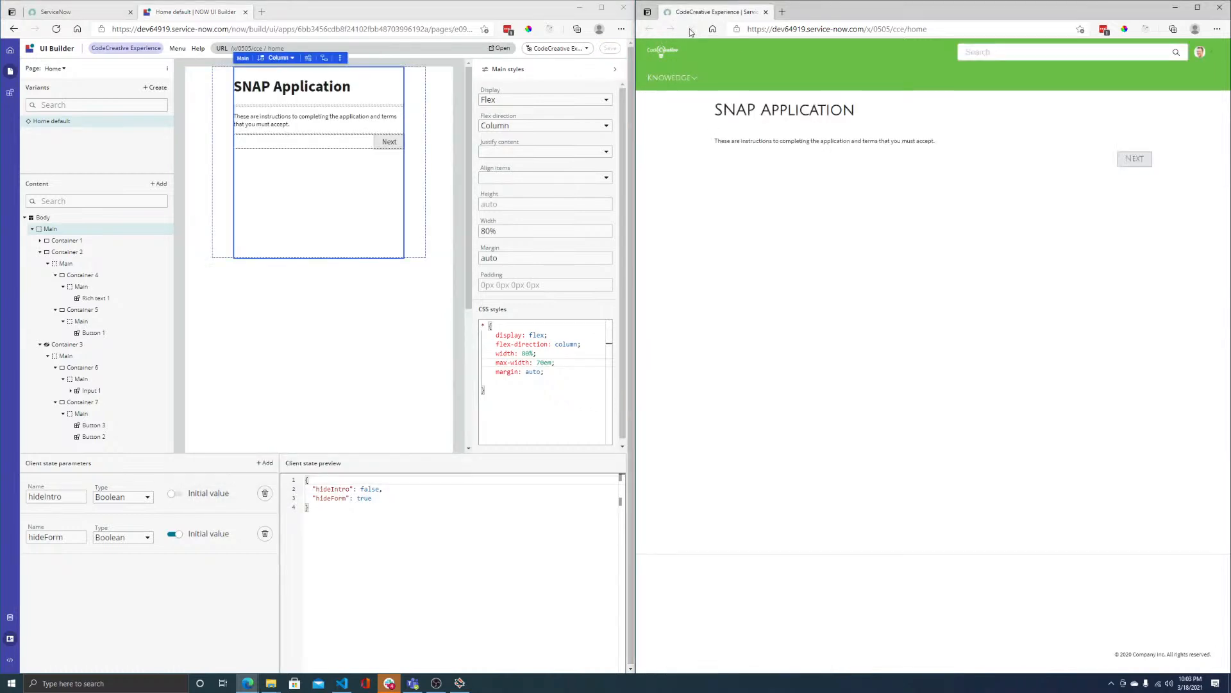
pyautogui.click(1130, 160)
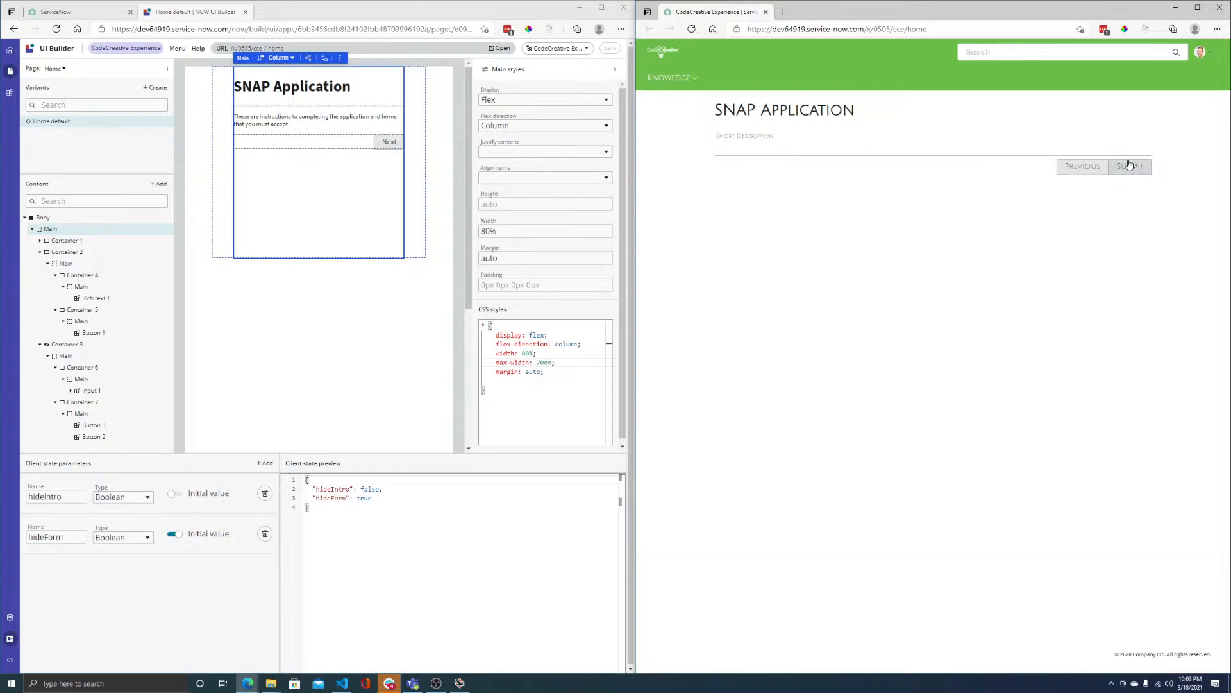
pyautogui.click(1081, 172)
pyautogui.click(1133, 161)
pyautogui.click(1080, 172)
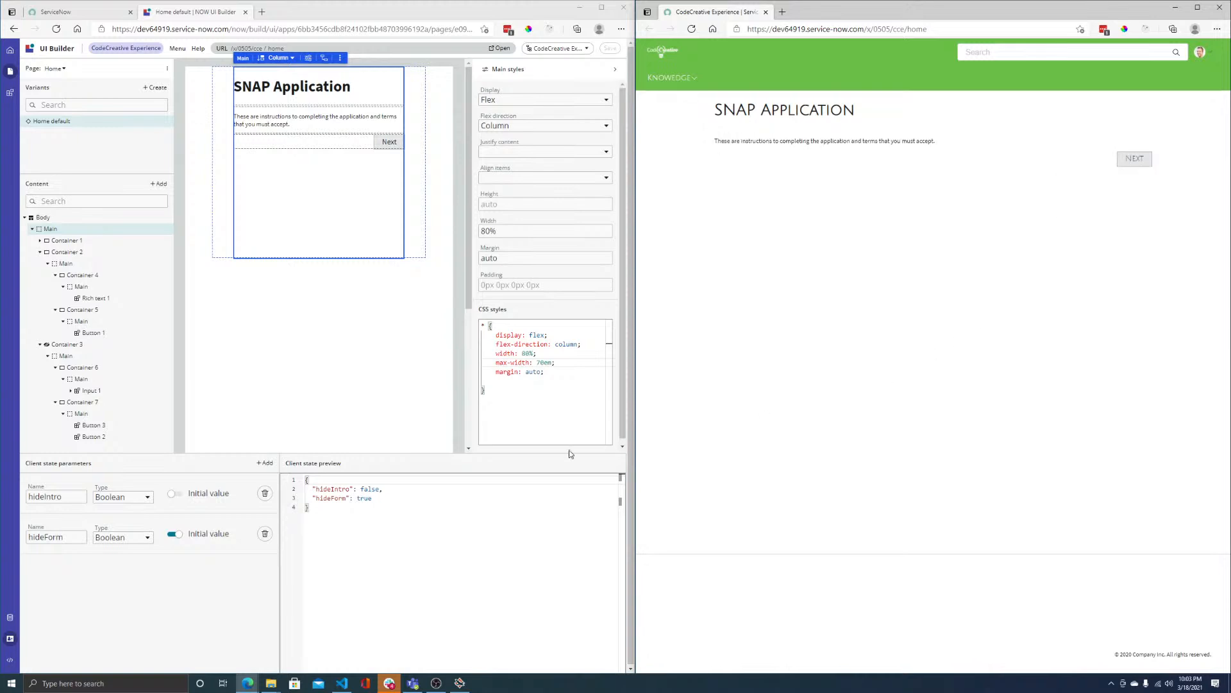
# - Add a client state parameter named shortDescription with type String
pyautogui.click(265, 463)
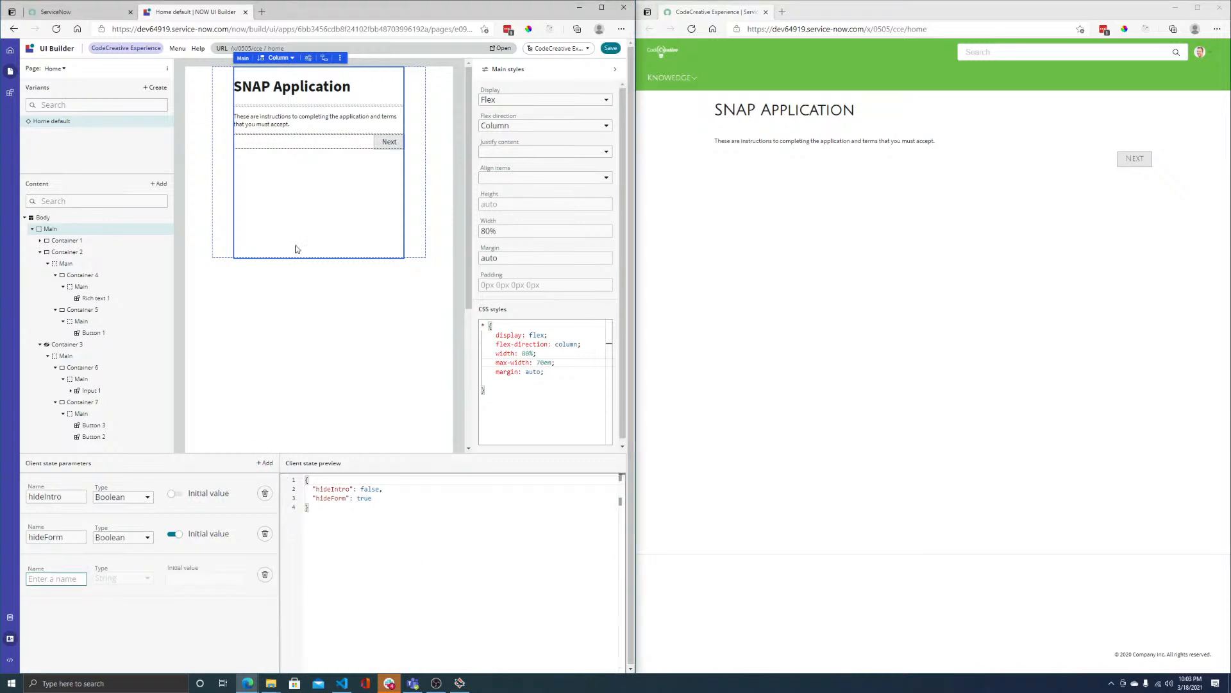
pyautogui.write('shortDescription')
pyautogui.click(128, 603)
pyautogui.click(119, 579)
pyautogui.click(119, 579)
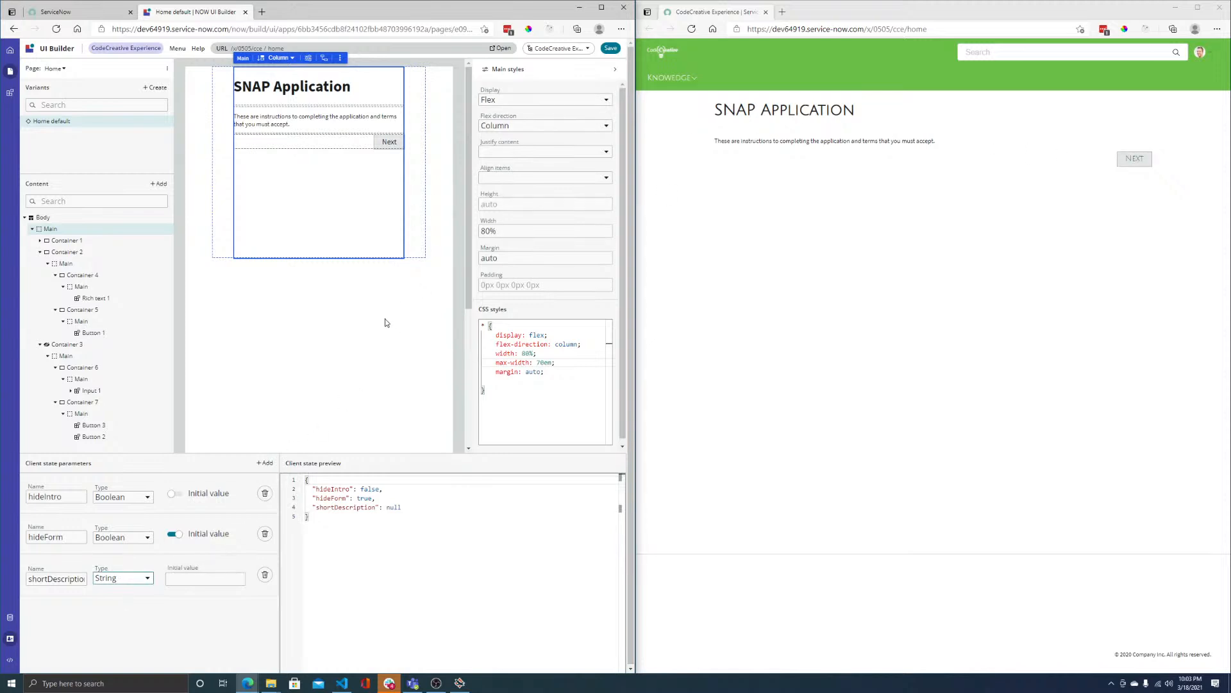
pyautogui.click(338, 140)
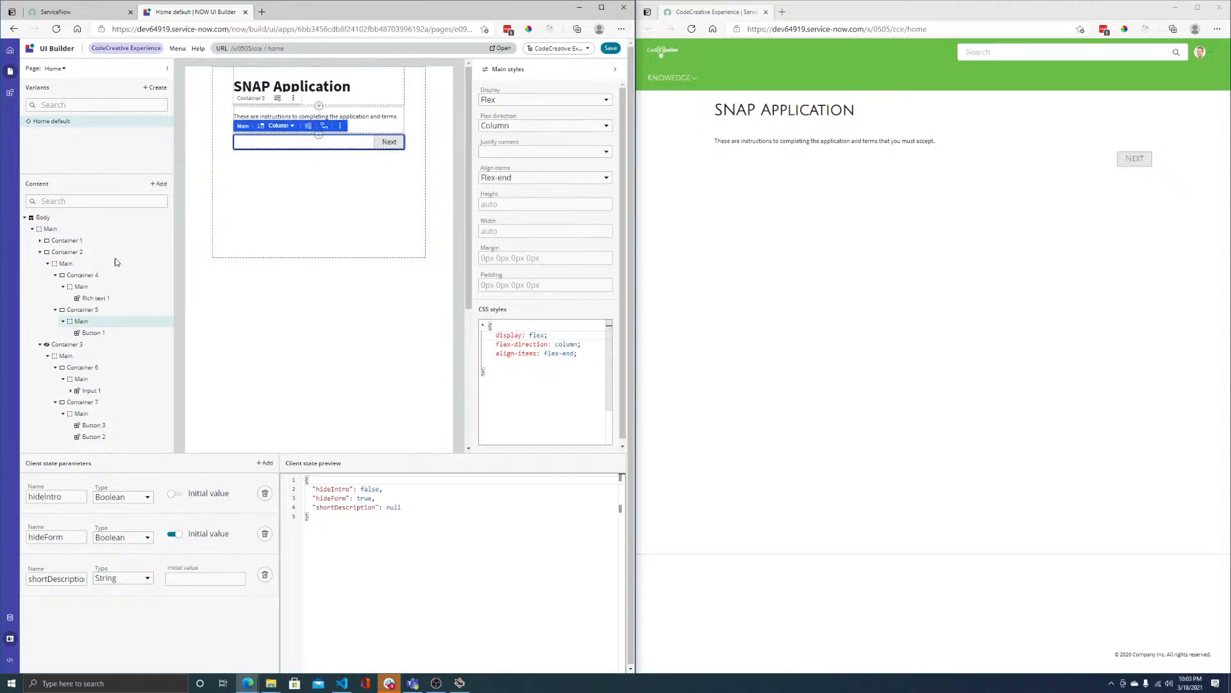
pyautogui.click(91, 391)
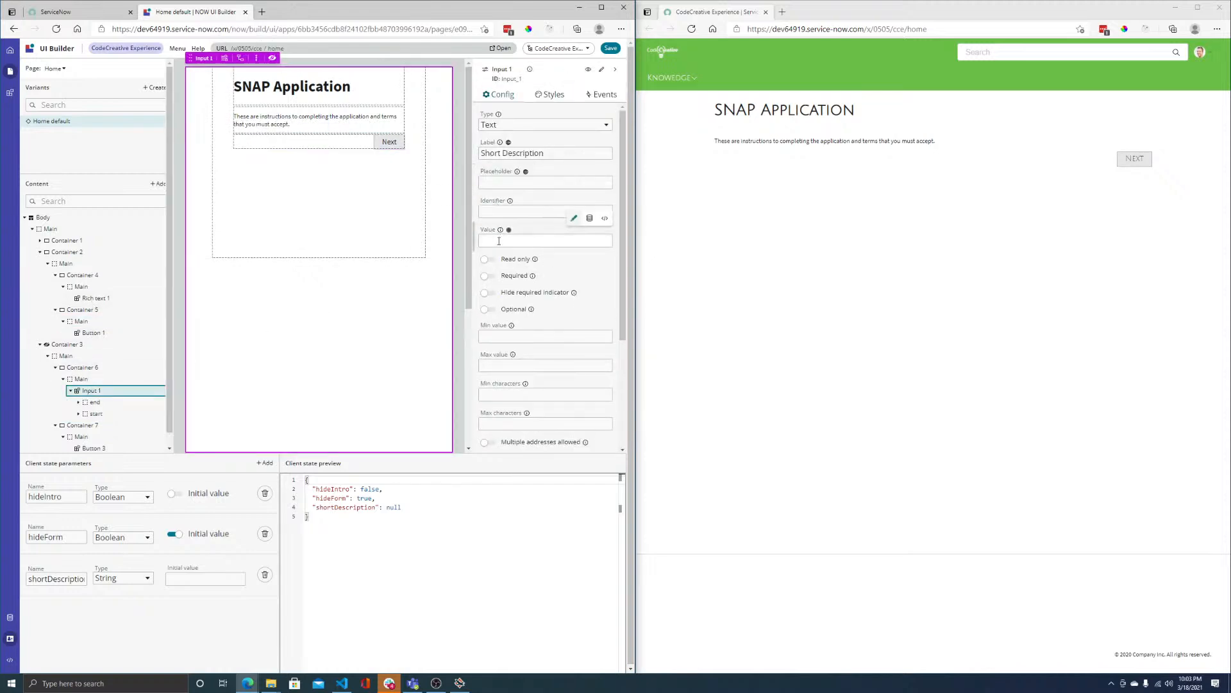
pyautogui.click(590, 218)
pyautogui.write('@')
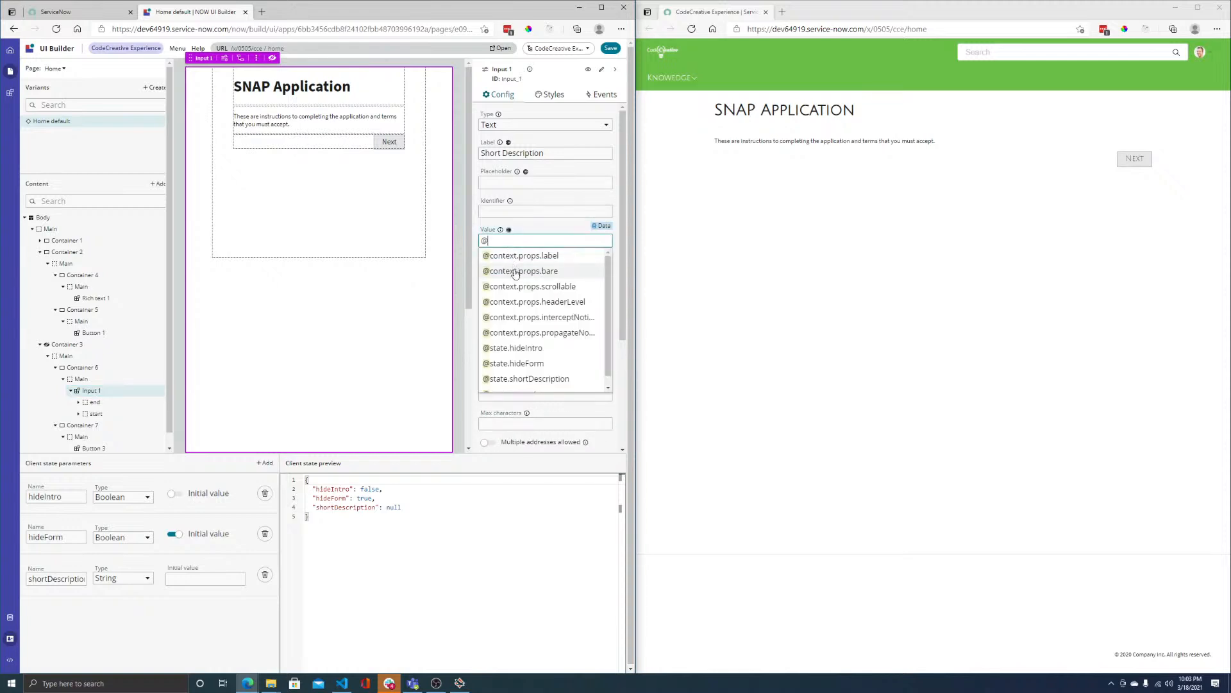
pyautogui.click(532, 378)
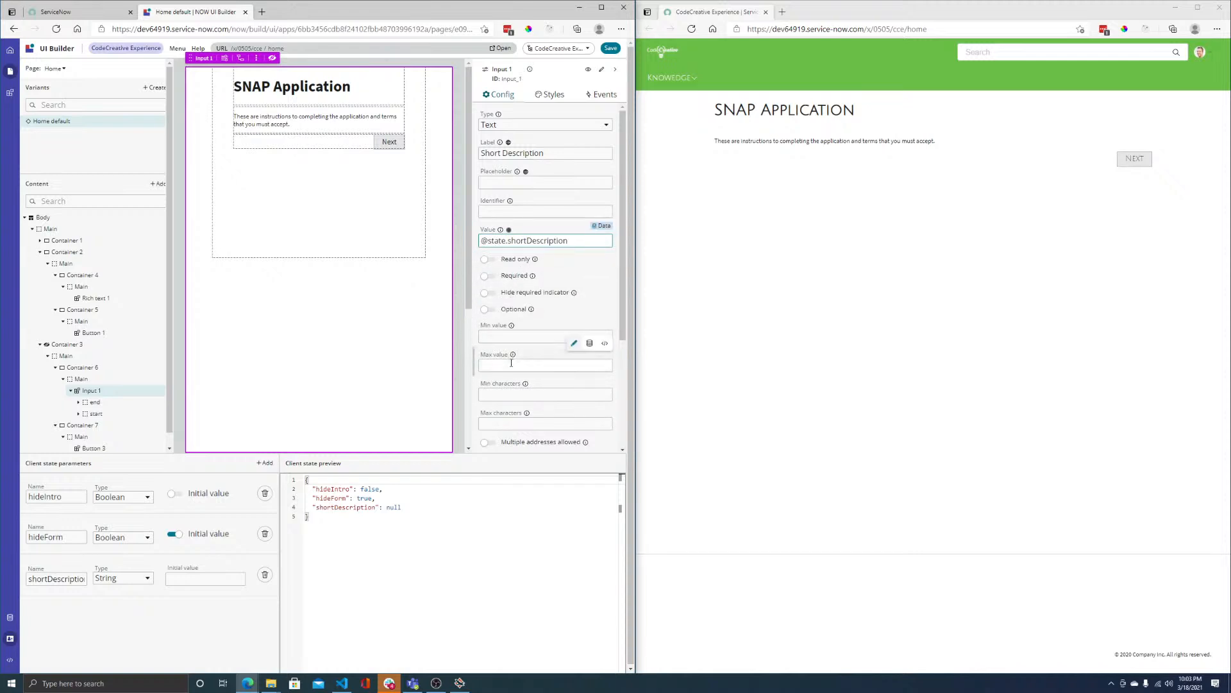
# - Examine Input 1's available events and configuration properties, including its Identifier field
pyautogui.scroll(-1, 511, 384)
pyautogui.scroll(1, 510, 385)
pyautogui.click(603, 97)
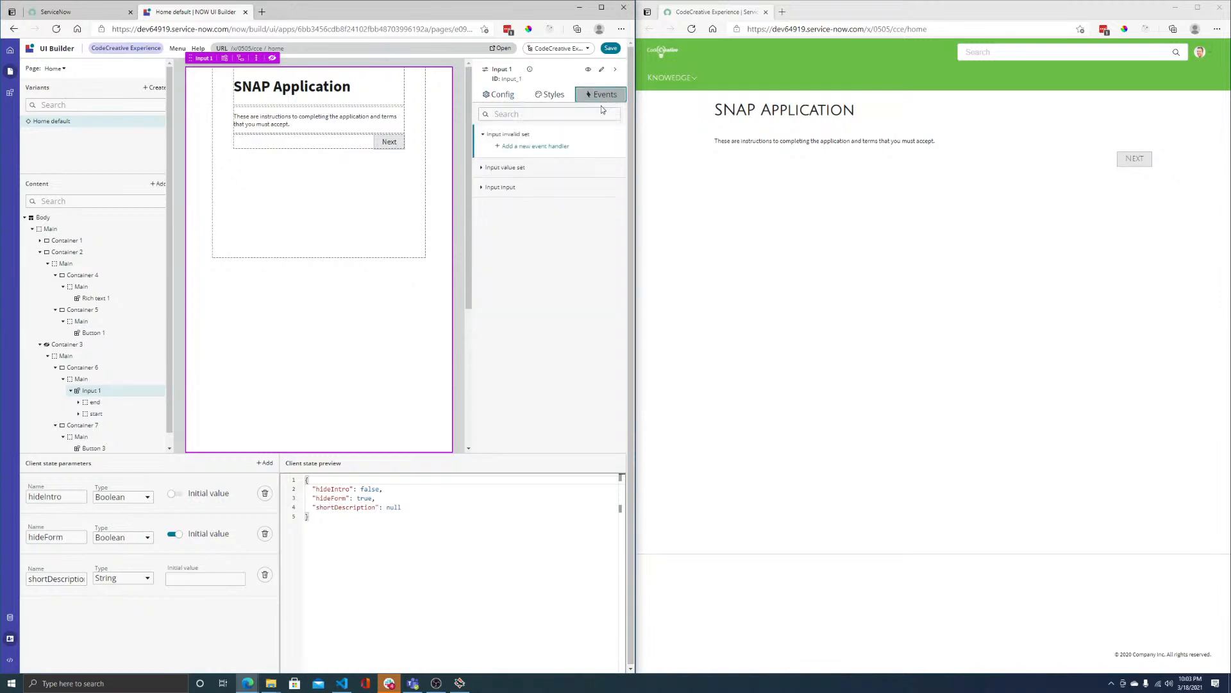
pyautogui.click(511, 134)
pyautogui.click(482, 136)
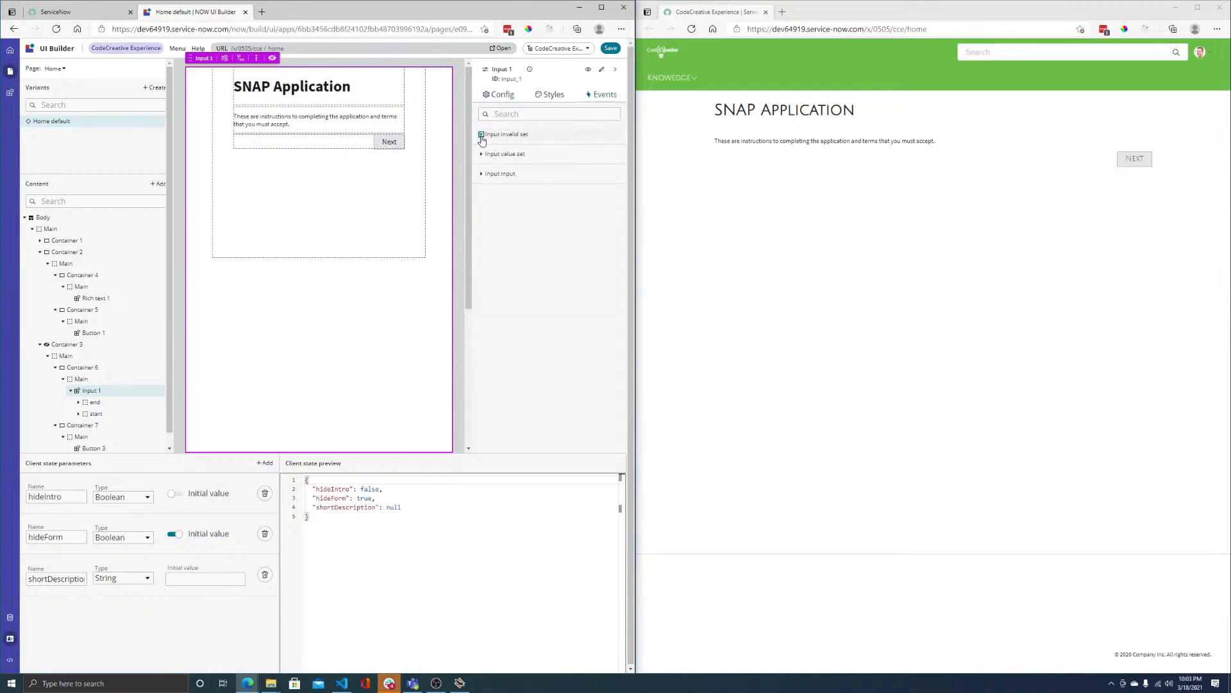
pyautogui.click(500, 94)
pyautogui.scroll(-3, 526, 266)
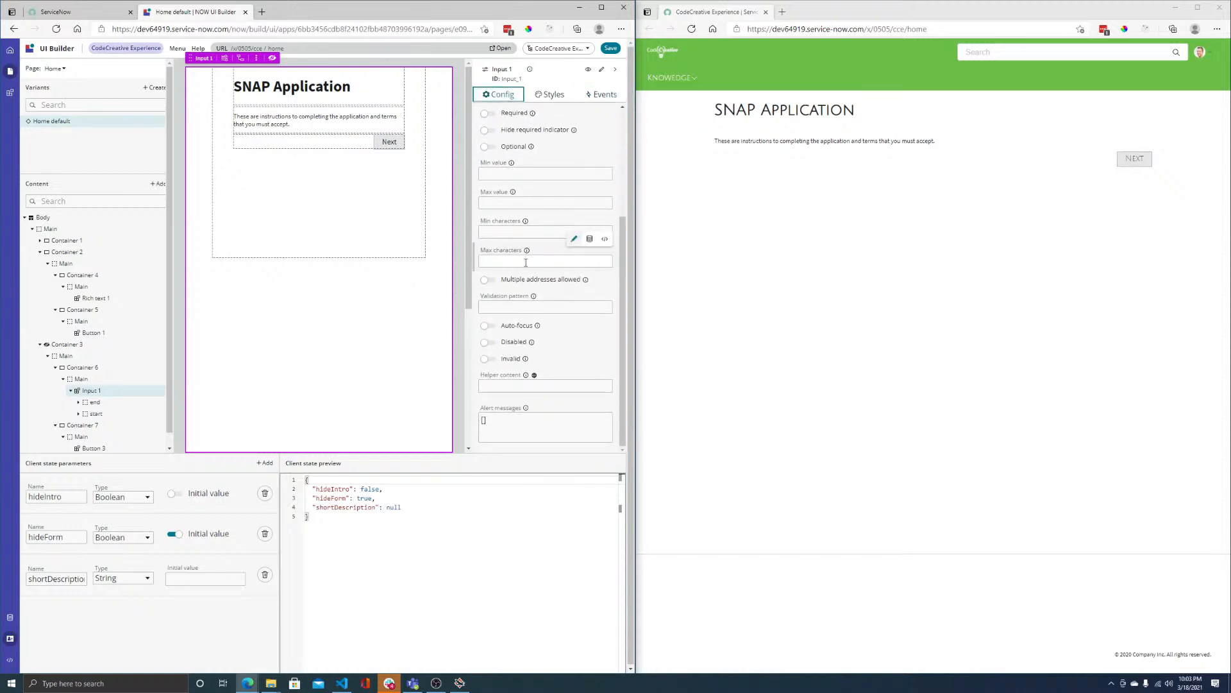
pyautogui.scroll(3, 497, 283)
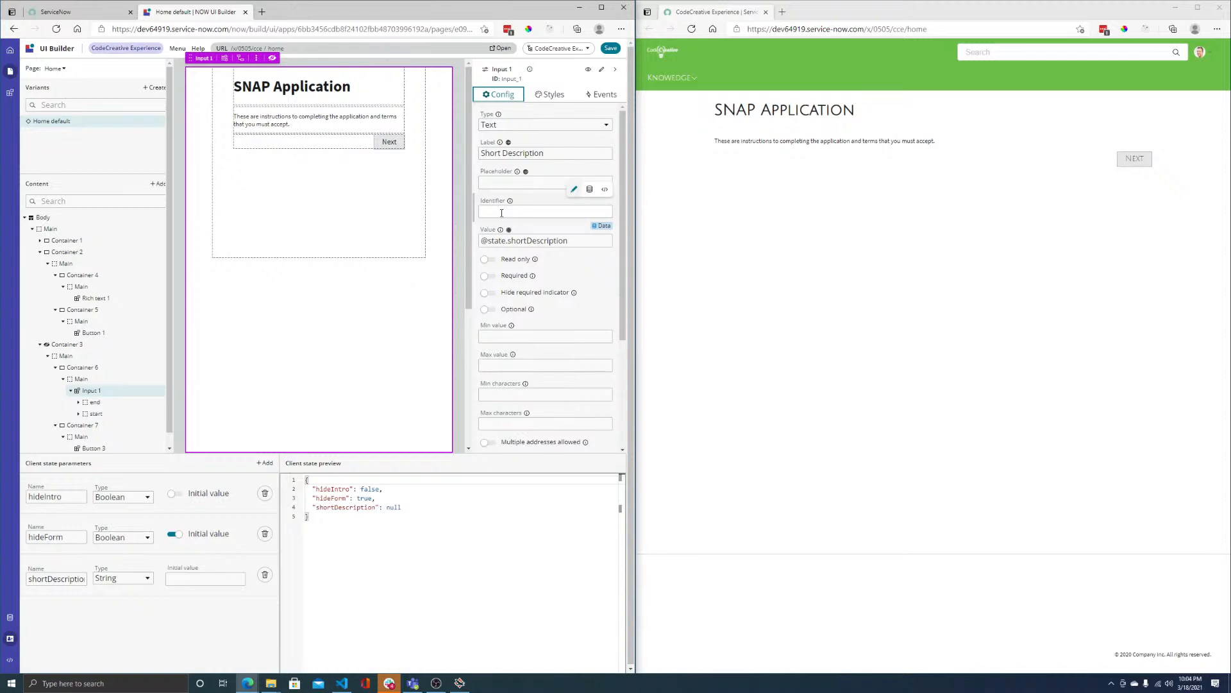
pyautogui.scroll(-3, 502, 192)
pyautogui.scroll(3, 501, 216)
pyautogui.click(530, 213)
pyautogui.click(589, 189)
pyautogui.click(574, 190)
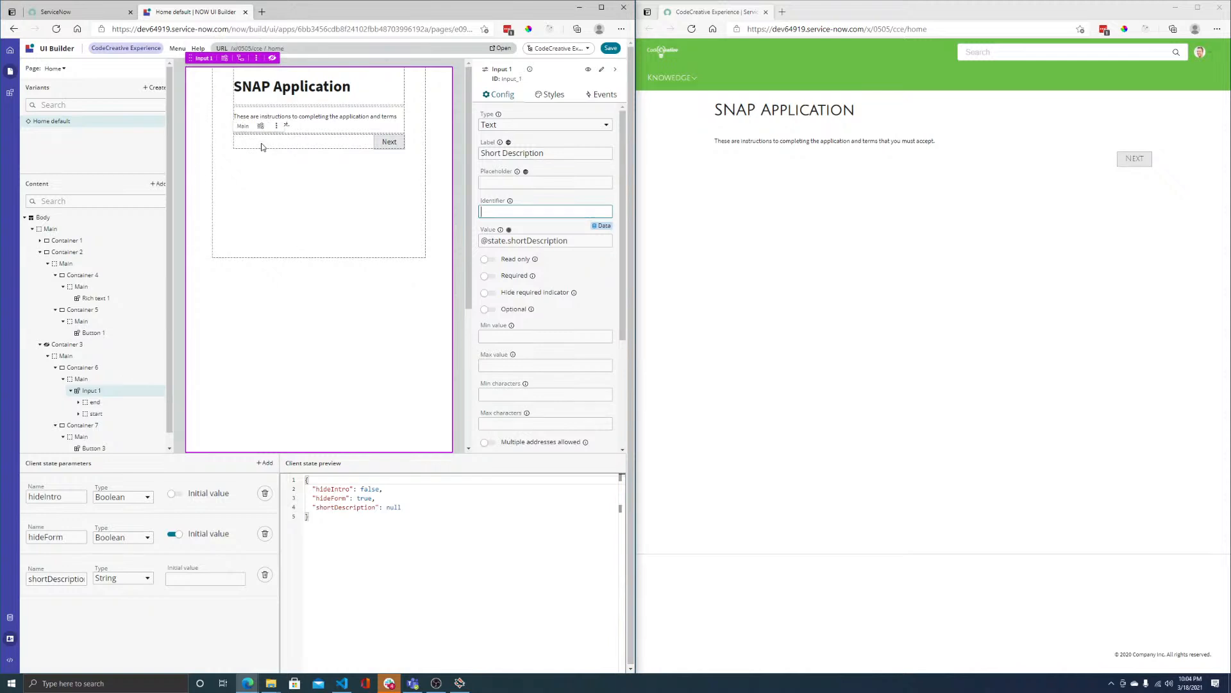
# - Advance the live page to the Short Description field and review Input 1's invalid set, value set and input events
pyautogui.click(1132, 161)
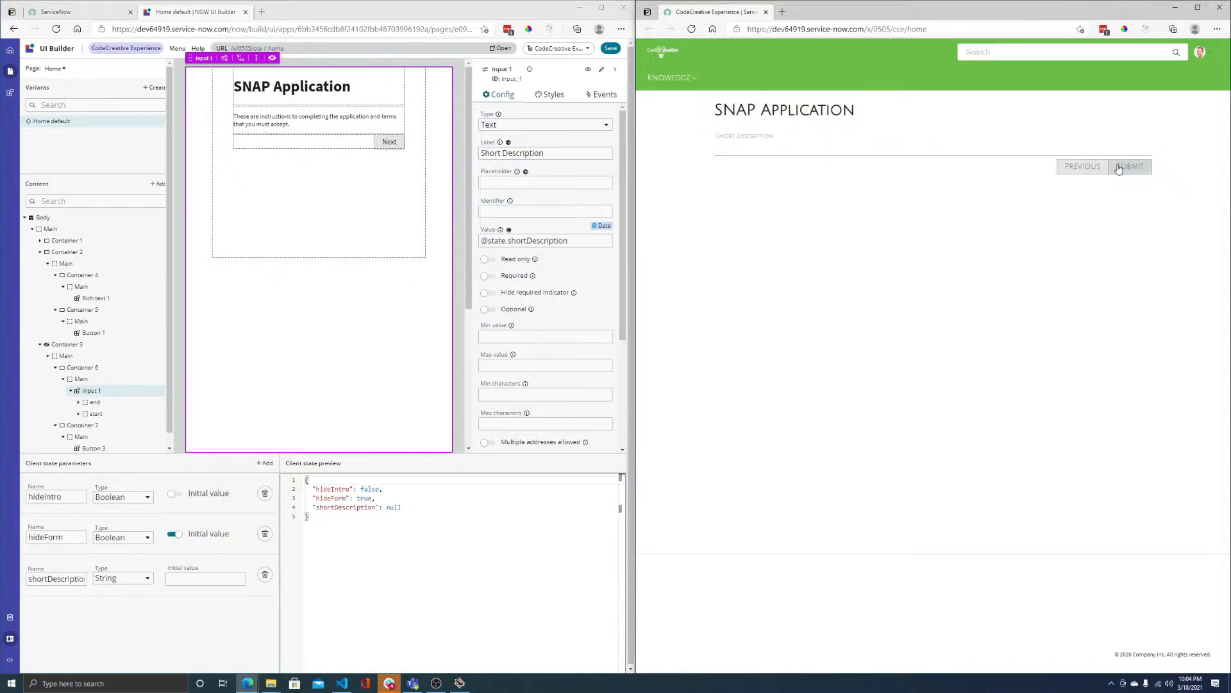
pyautogui.click(739, 149)
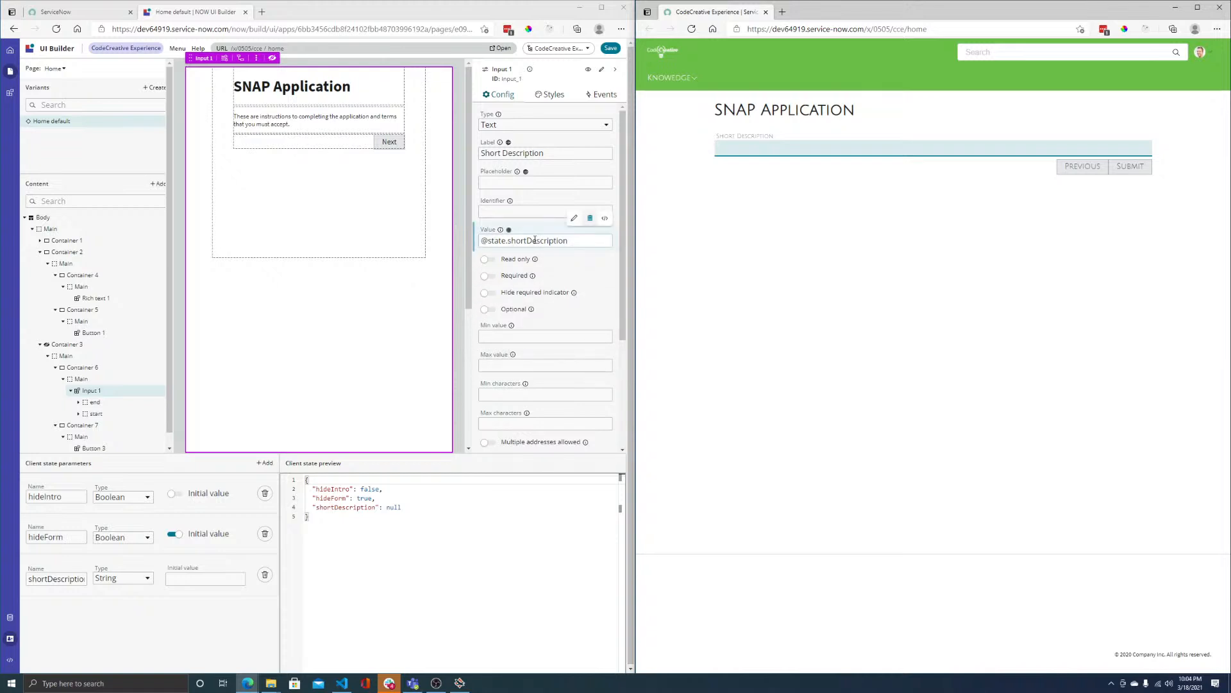
pyautogui.click(604, 96)
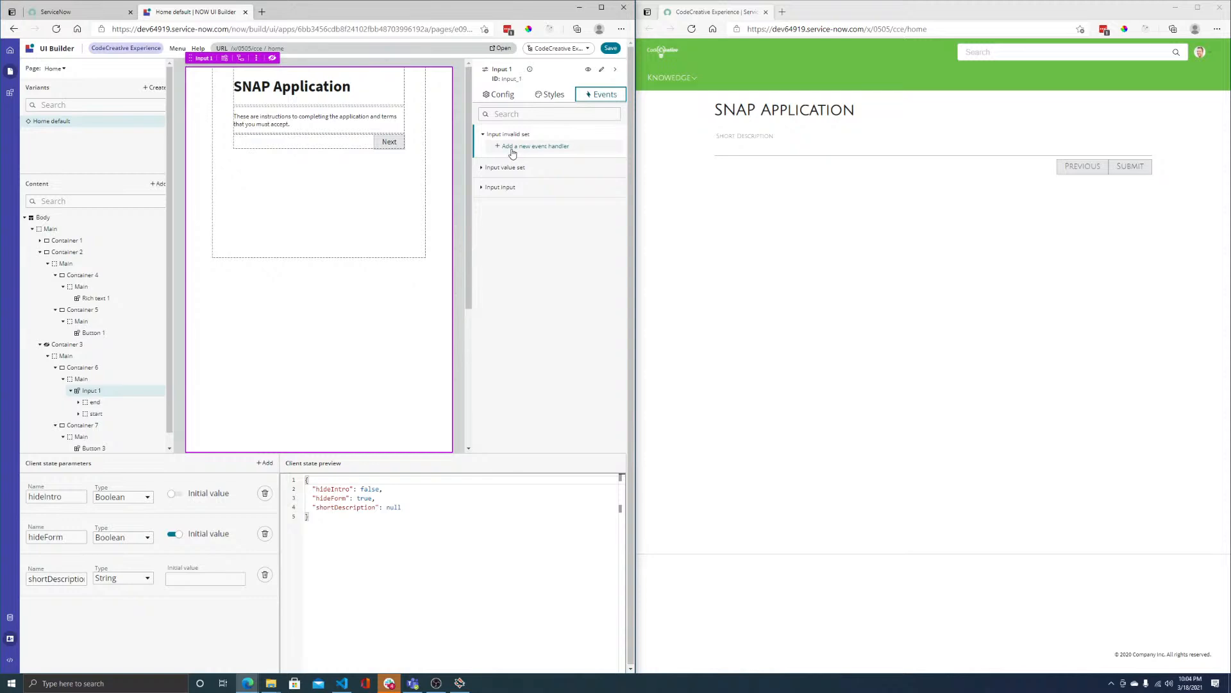
pyautogui.click(482, 136)
pyautogui.click(482, 136)
pyautogui.click(481, 168)
pyautogui.click(483, 202)
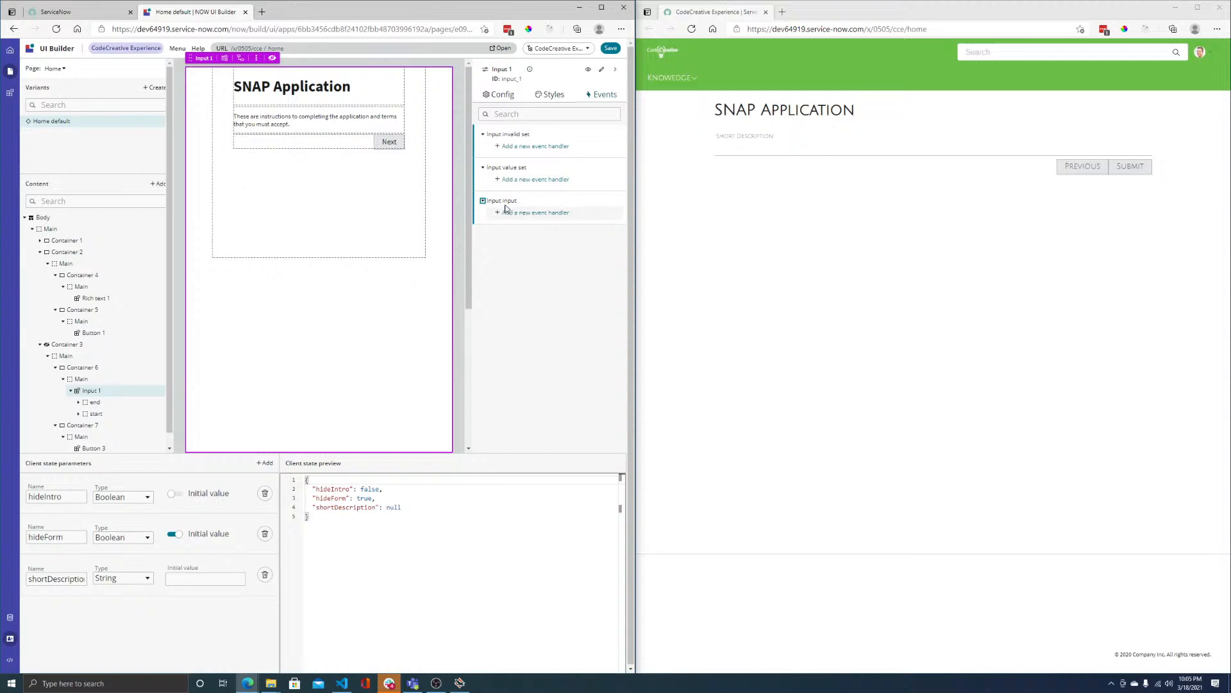
pyautogui.click(501, 95)
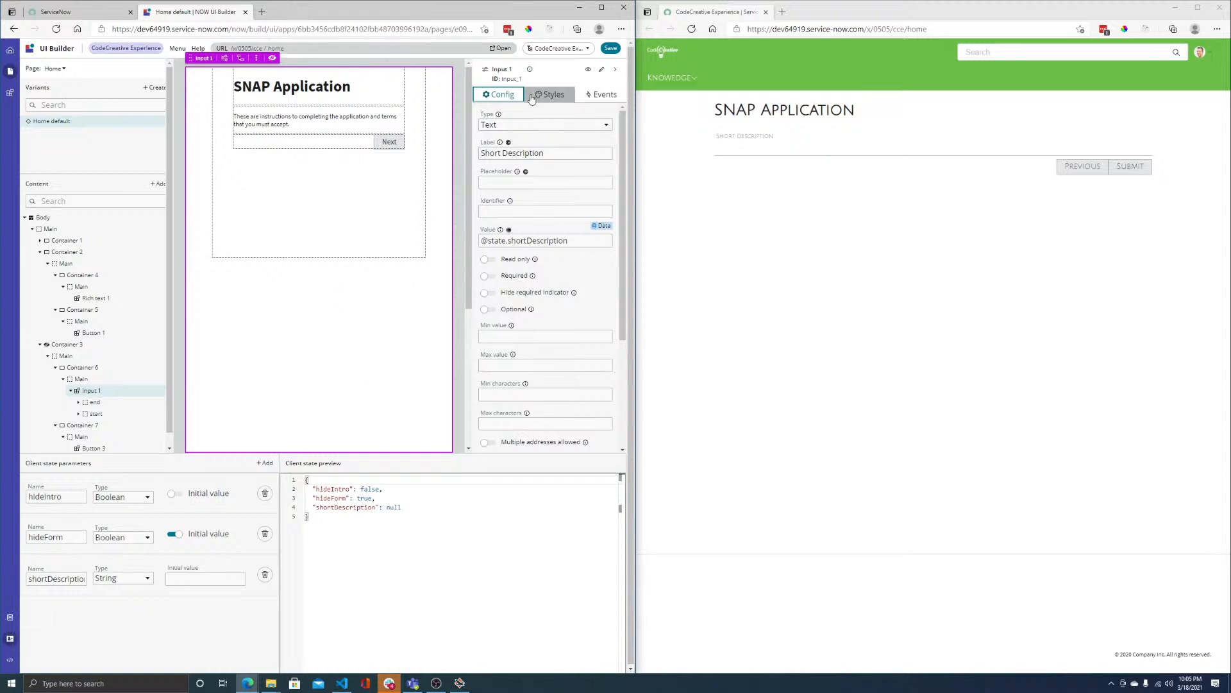
# - Add an Update client state parameter handler to Input 1's Input value set event, targeting the shortDescription parameter
pyautogui.click(594, 95)
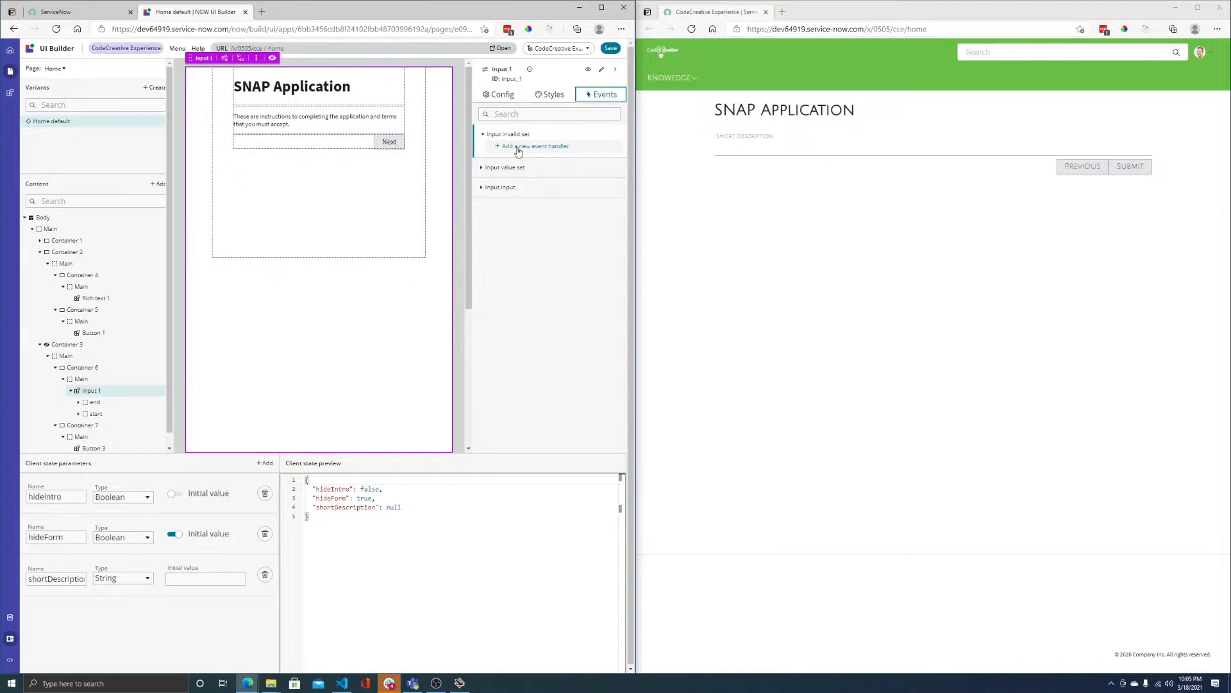
pyautogui.click(487, 167)
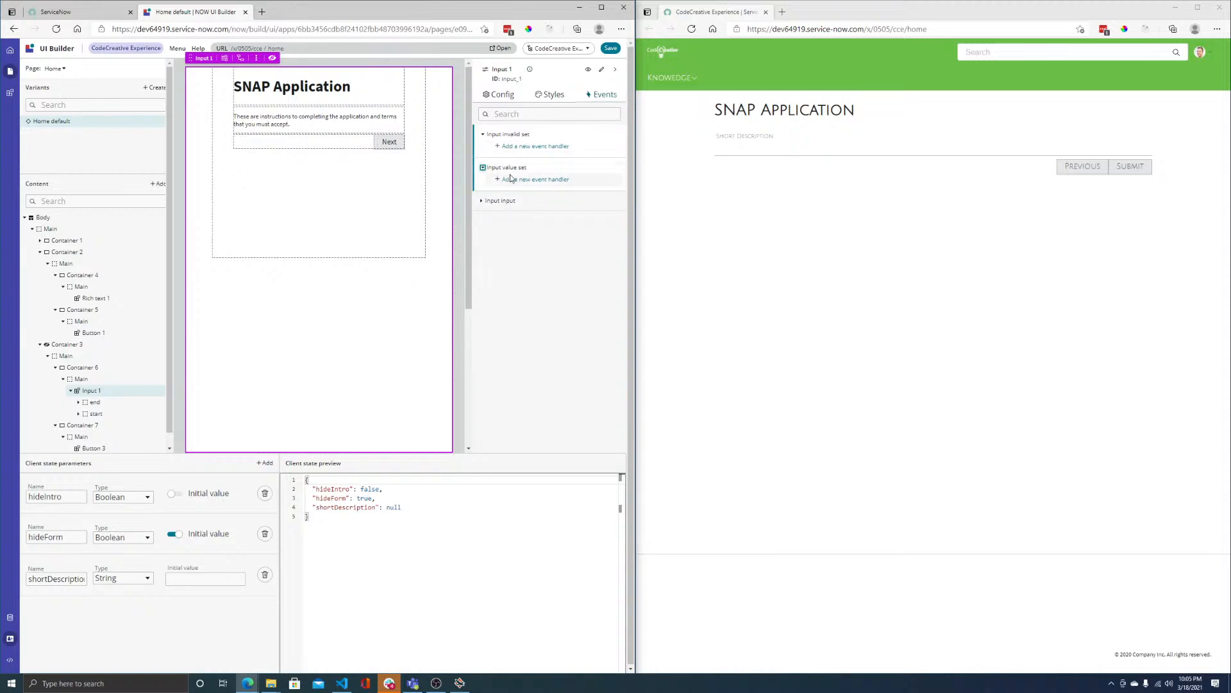
pyautogui.click(541, 182)
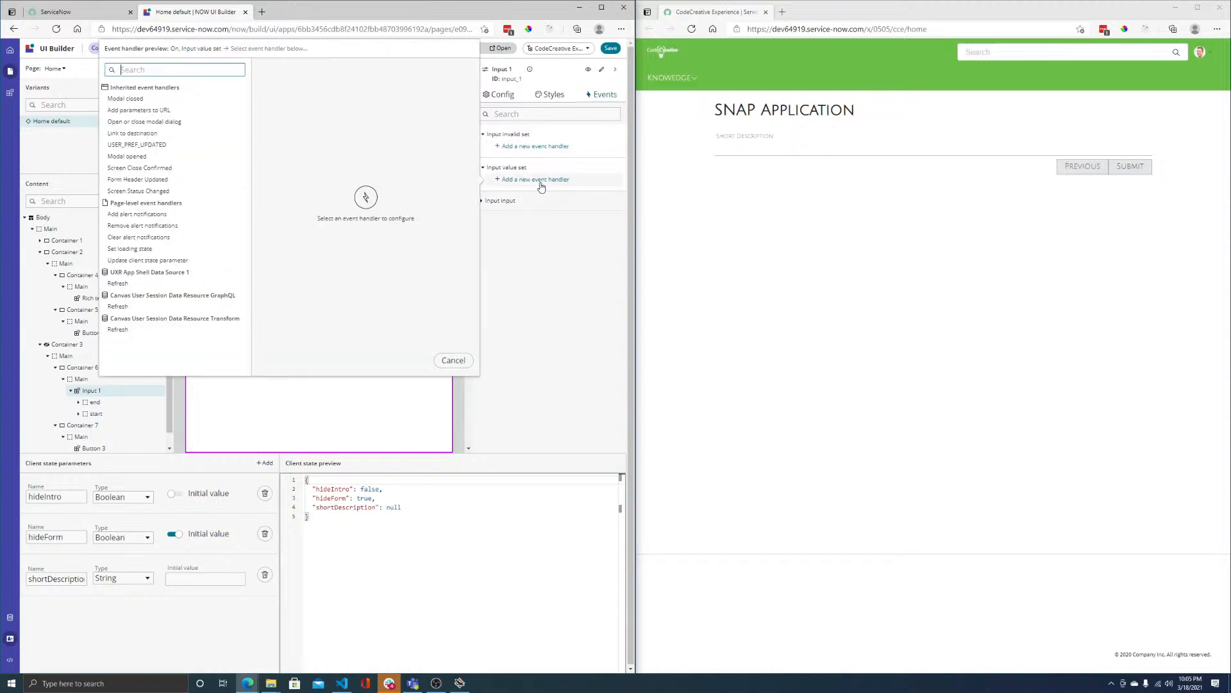
pyautogui.click(147, 261)
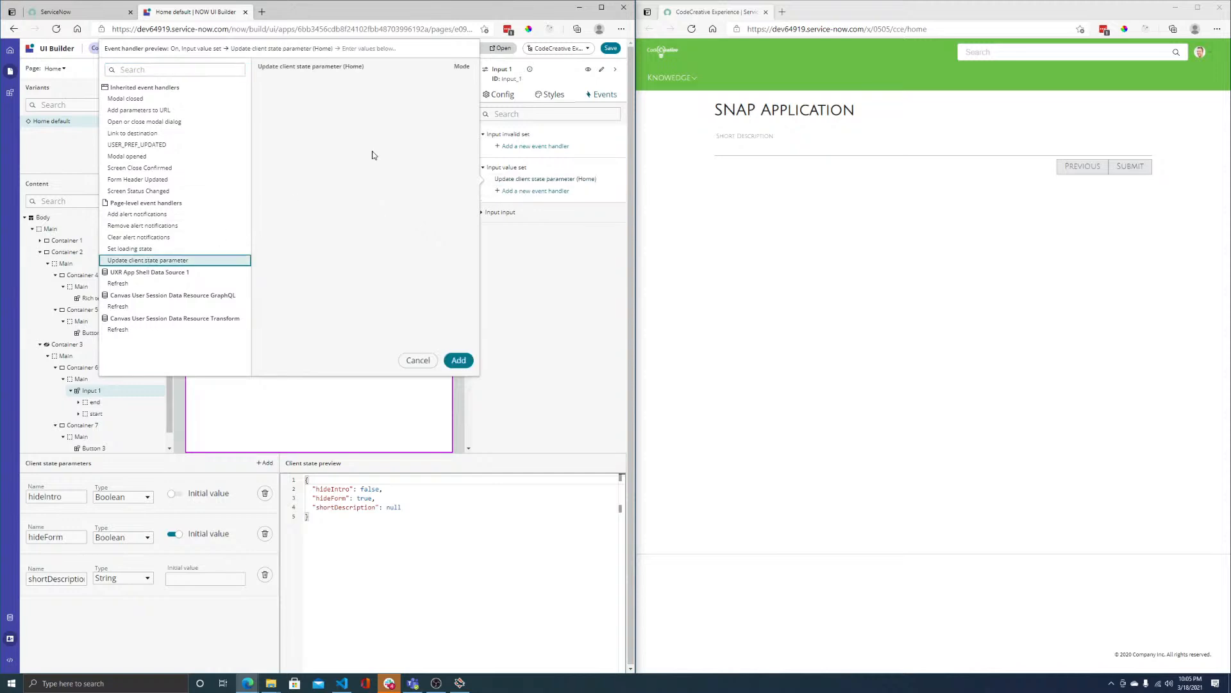
pyautogui.click(353, 100)
pyautogui.click(314, 145)
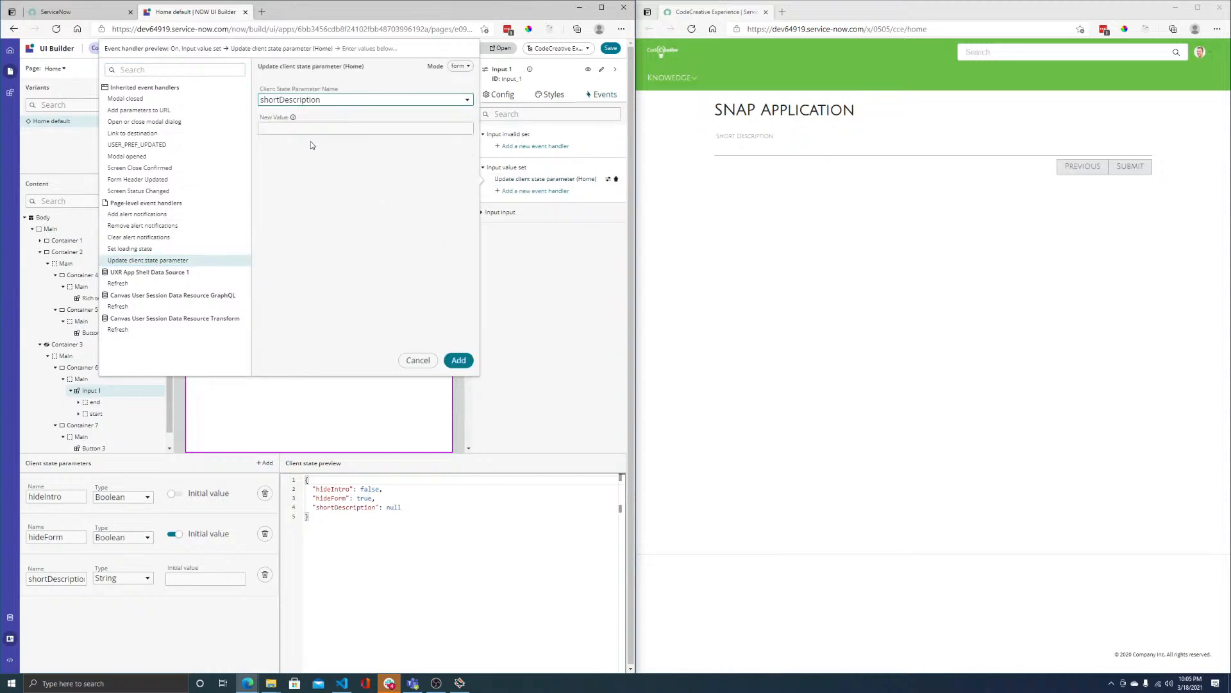
pyautogui.click(309, 132)
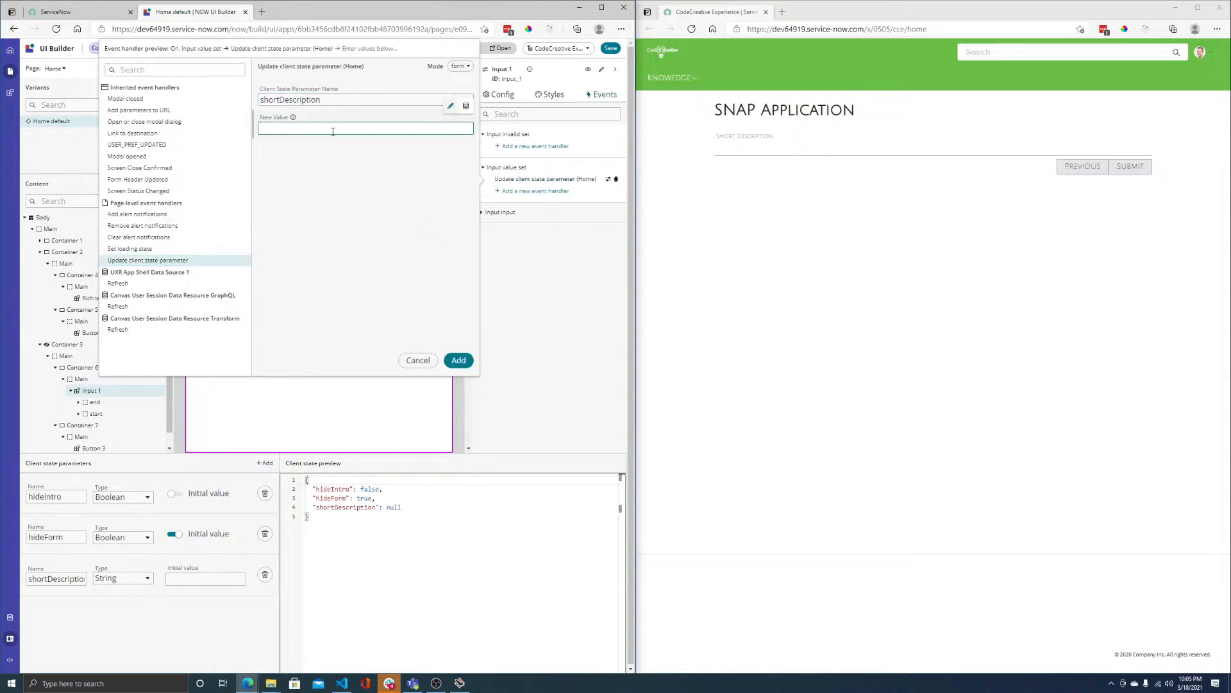
# - Set Input 1's Identifier to short_description
pyautogui.click(500, 94)
pyautogui.click(486, 216)
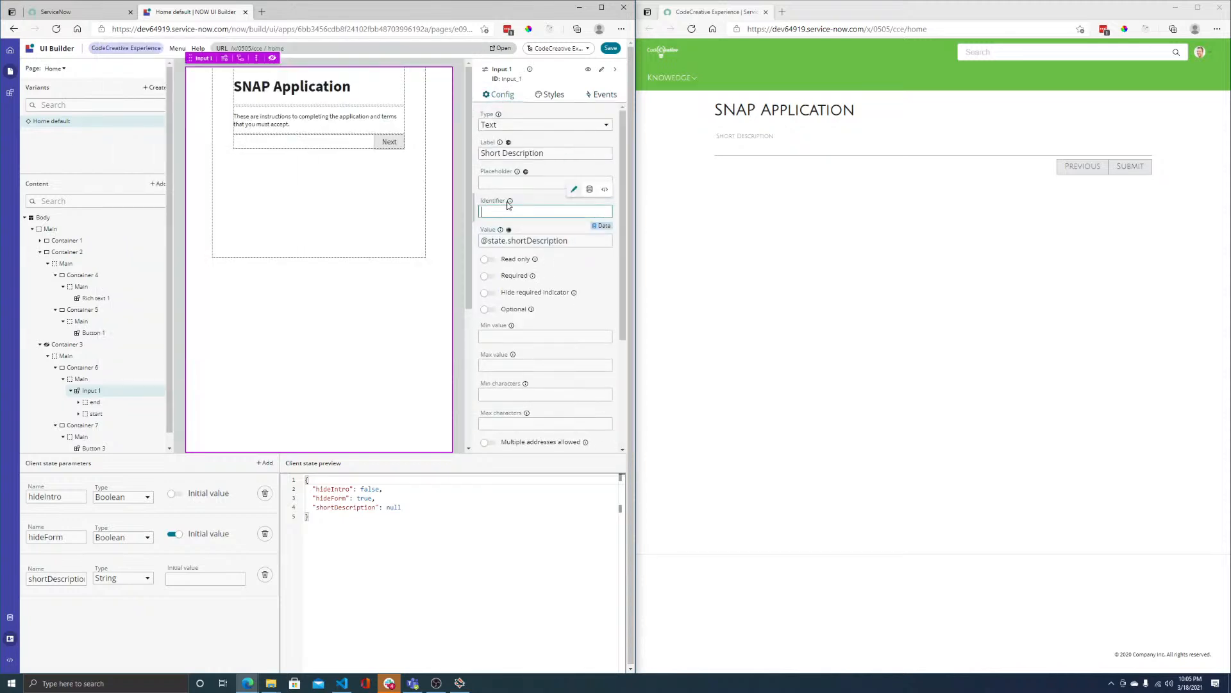
pyautogui.write('short_description')
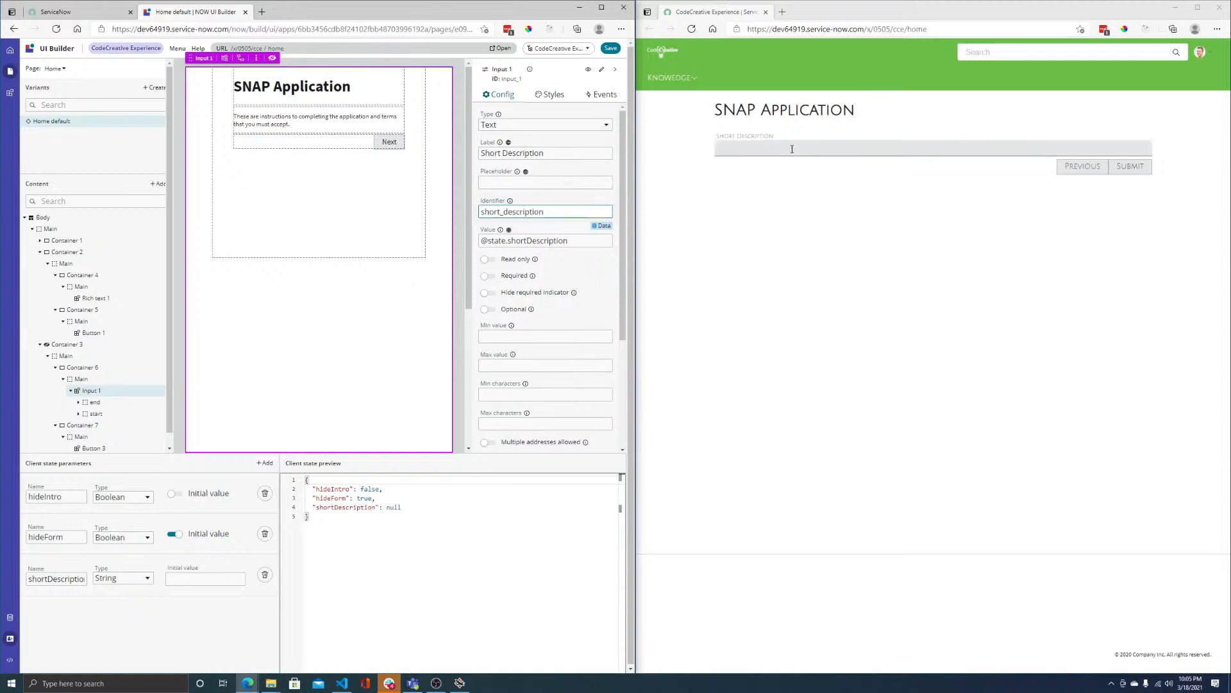
pyautogui.doubleClick(491, 216)
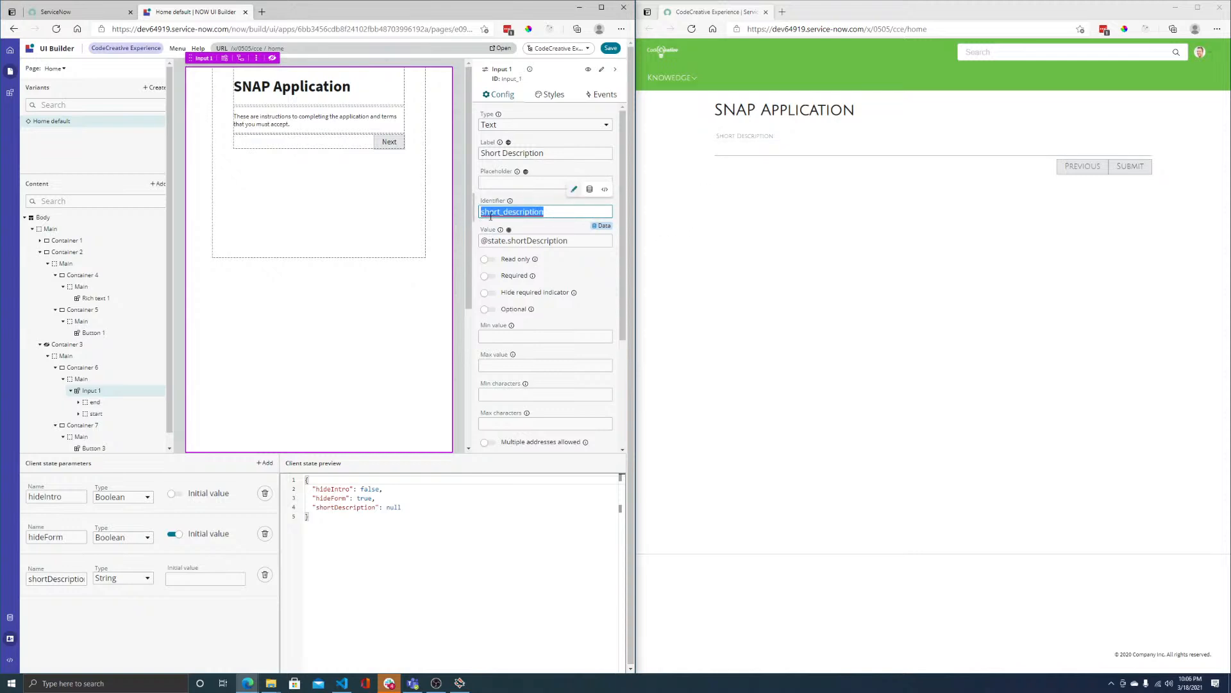
# - Open the Update client state parameter handler on Input 1's Input value set event and review the data bindings offered for its New Value
pyautogui.click(593, 95)
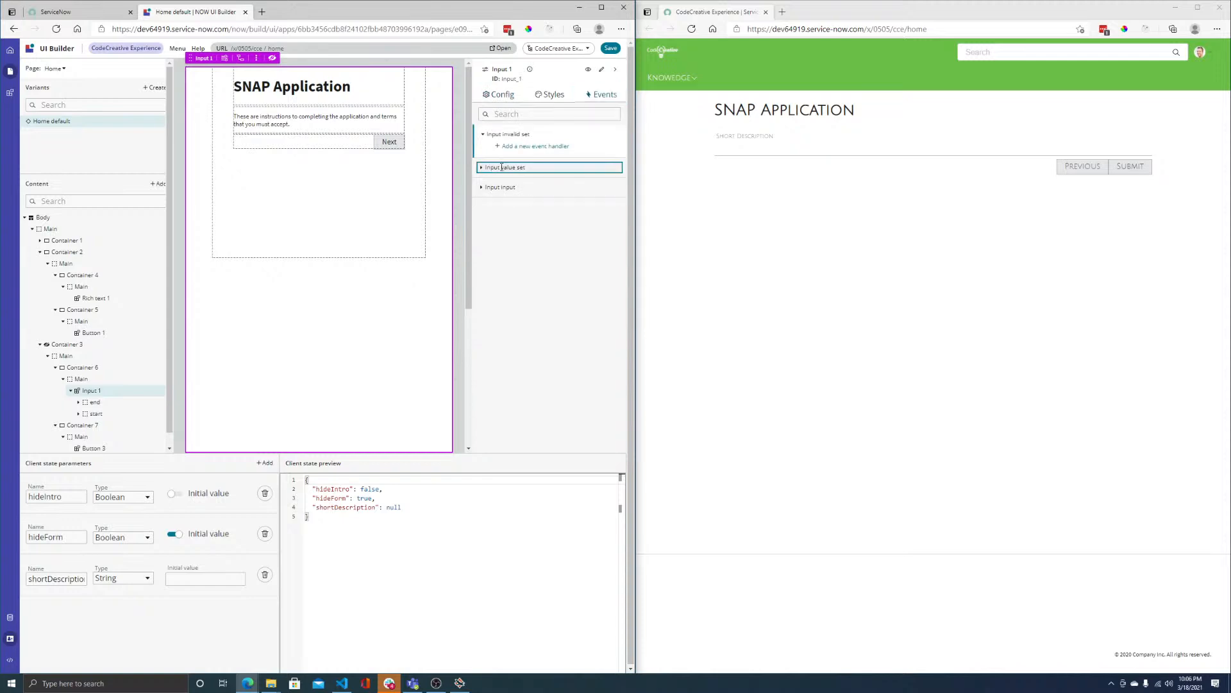
pyautogui.click(482, 168)
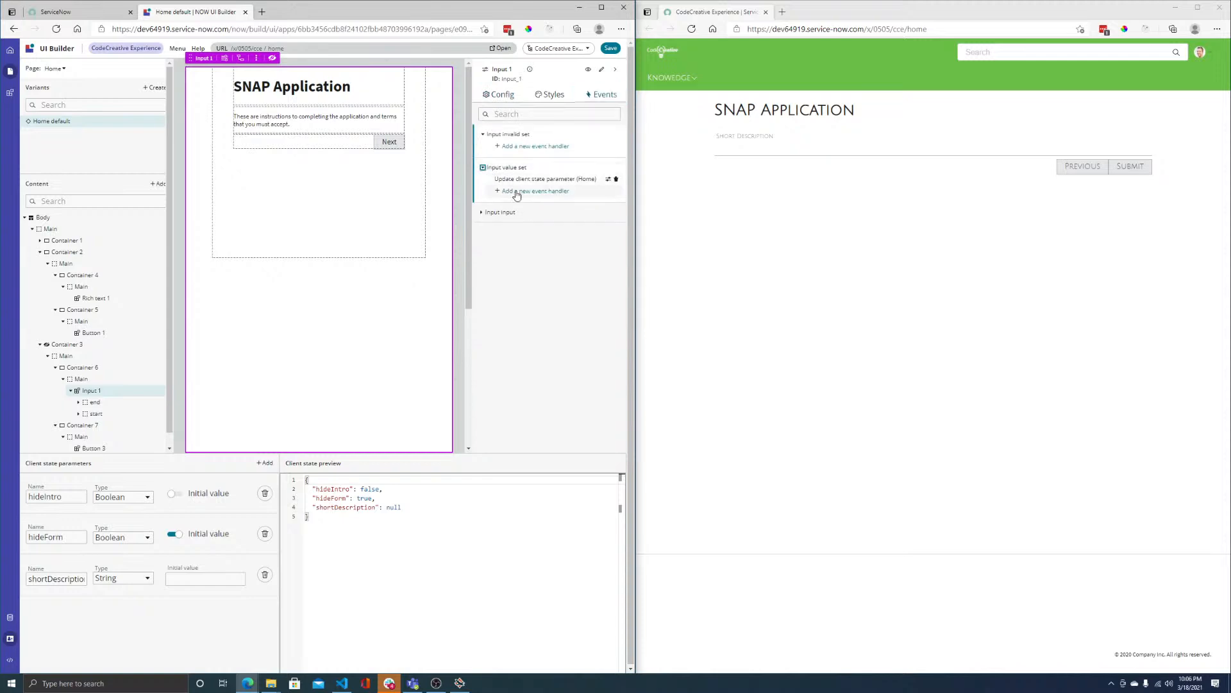
pyautogui.click(608, 179)
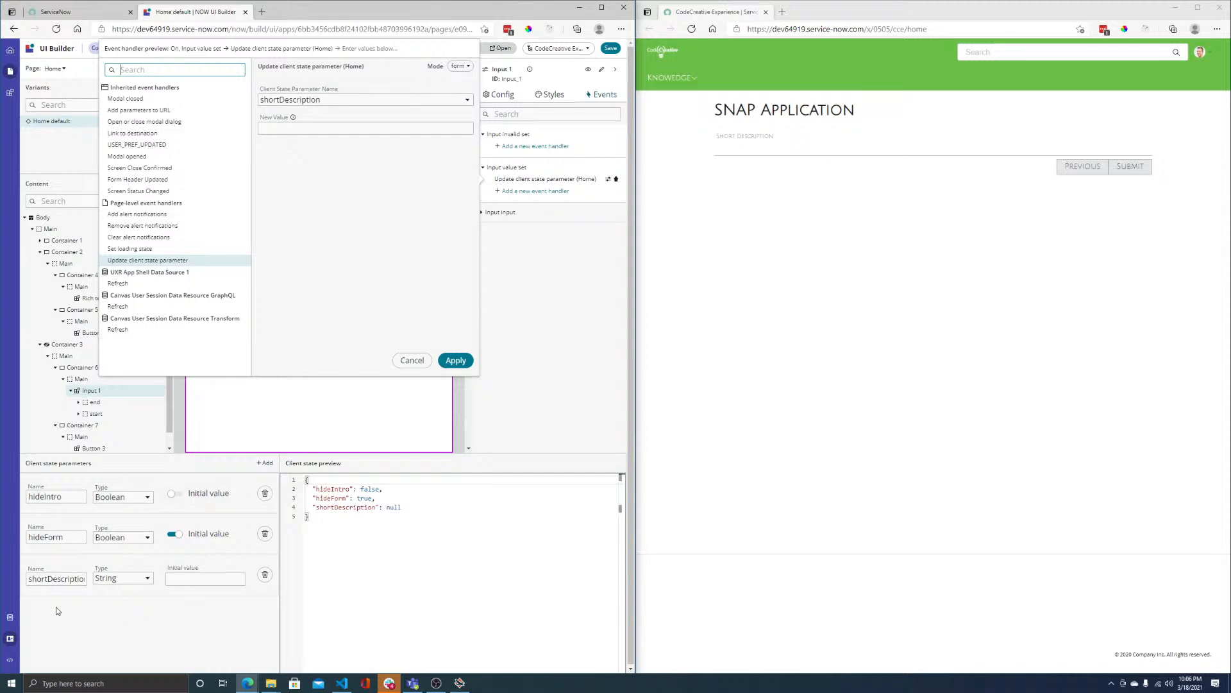
pyautogui.click(291, 127)
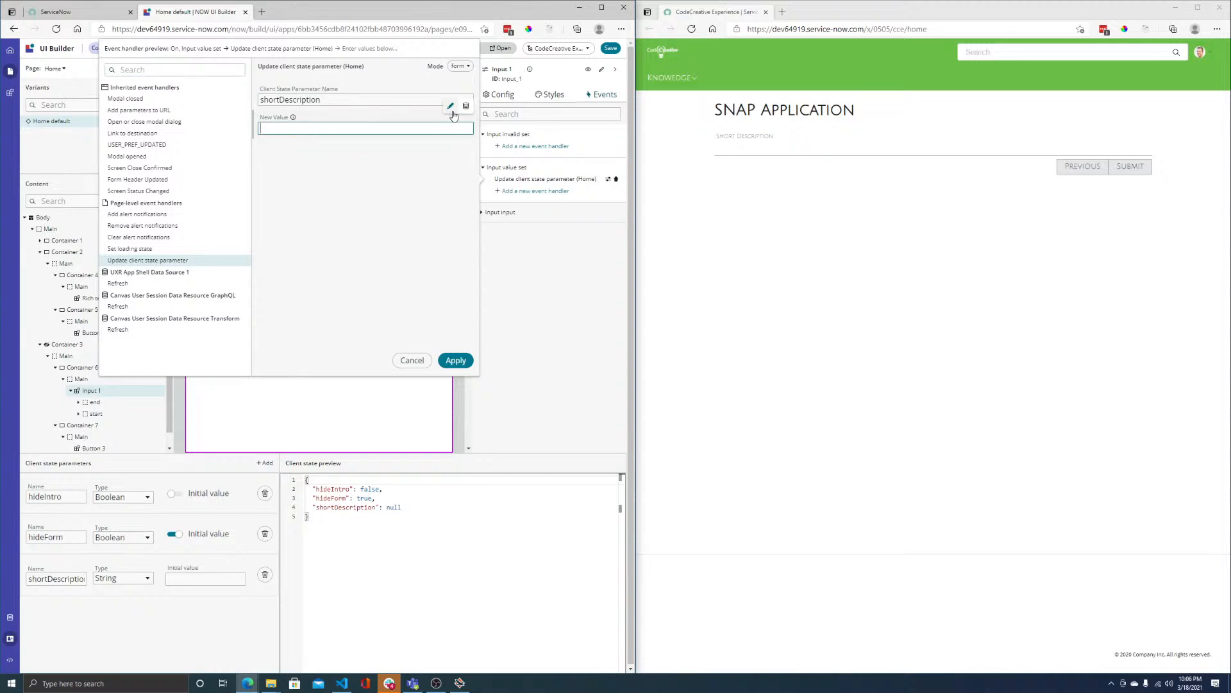
pyautogui.write('@')
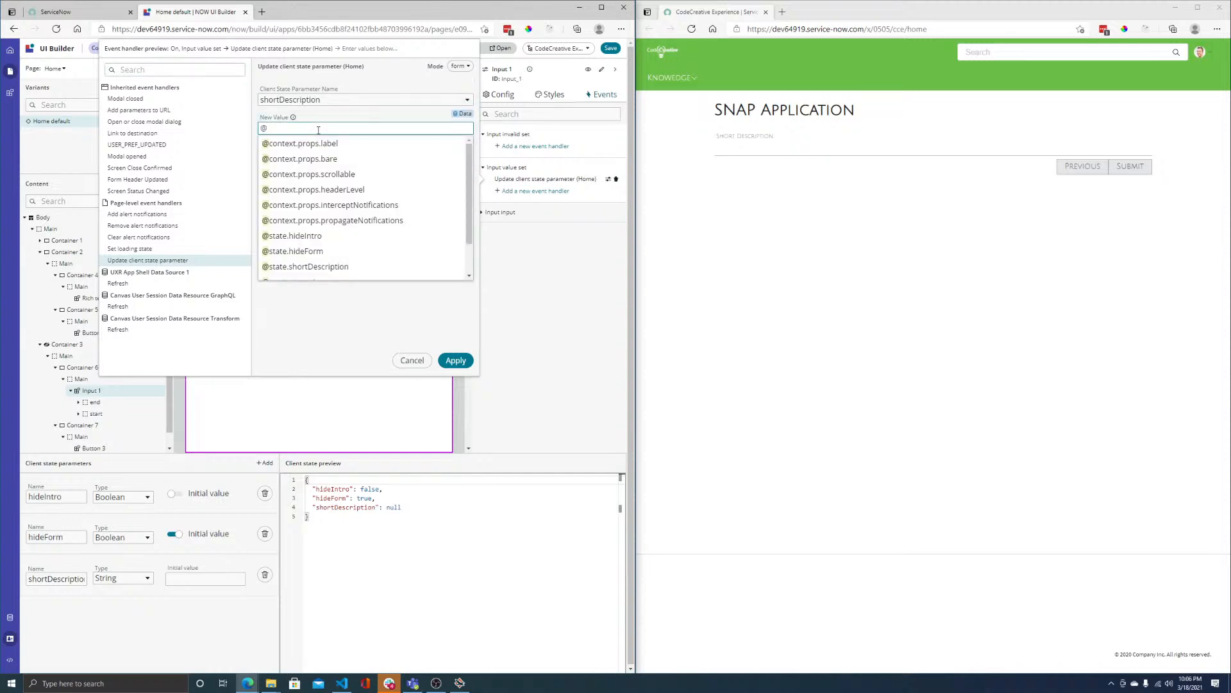
pyautogui.scroll(-3, 329, 170)
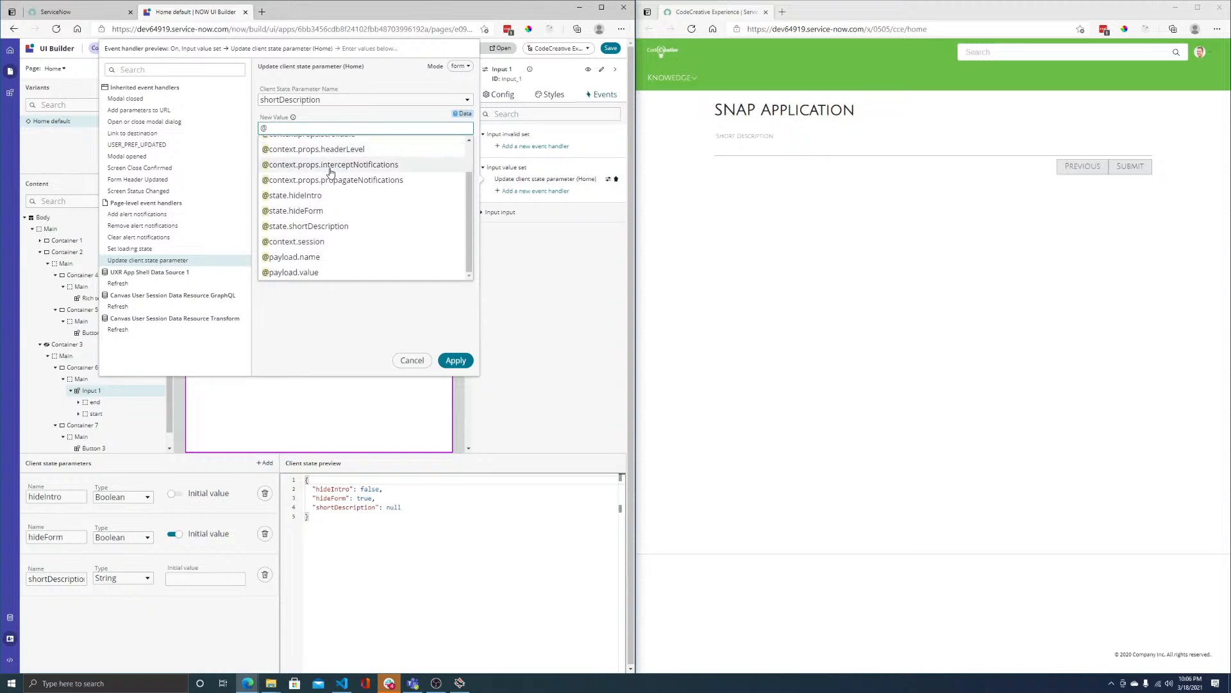
pyautogui.scroll(3, 331, 172)
pyautogui.click(462, 67)
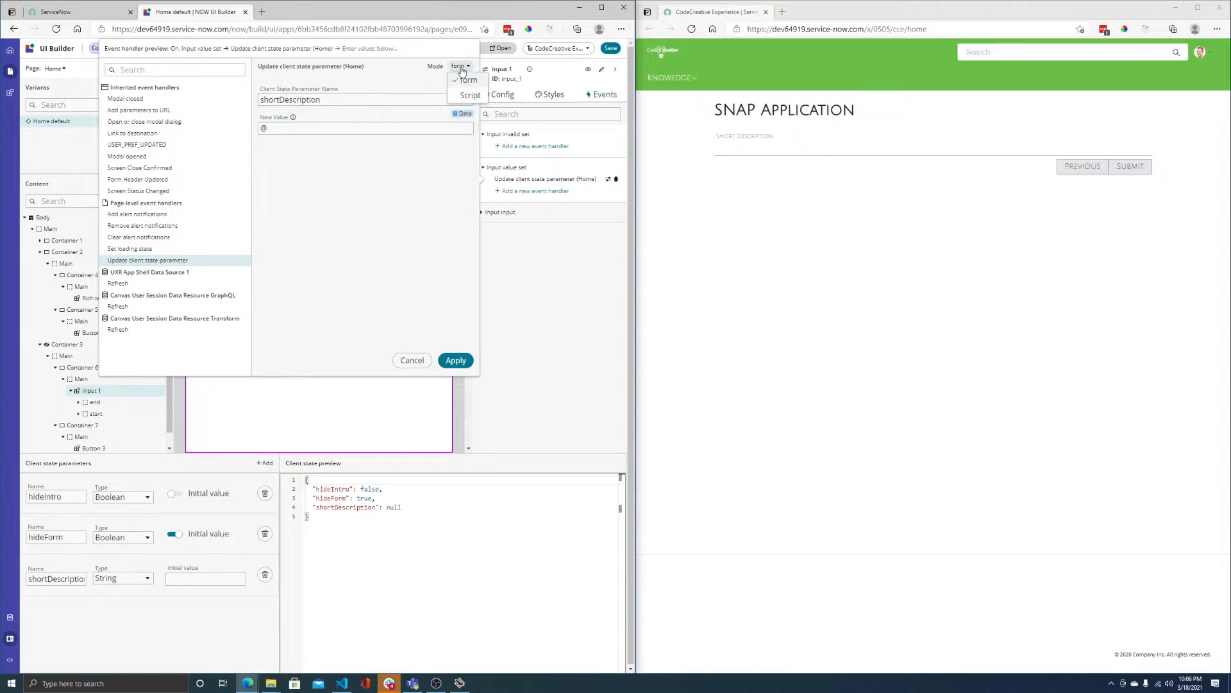
pyautogui.click(344, 128)
pyautogui.scroll(-2, 362, 160)
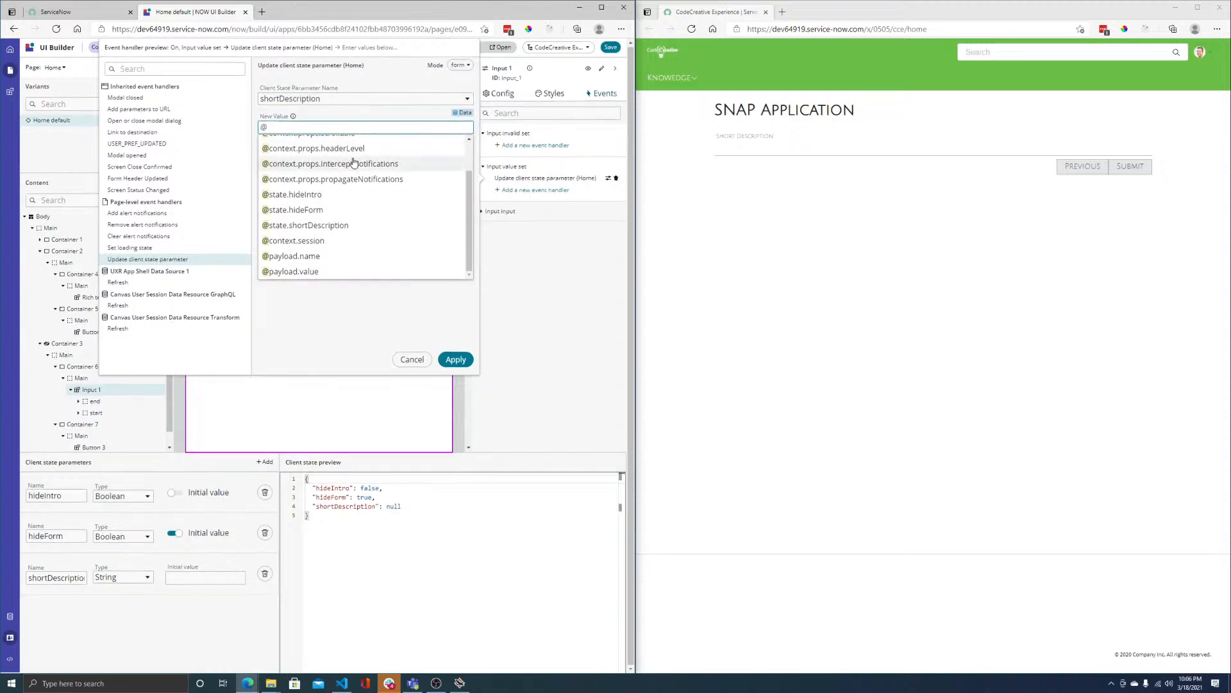
pyautogui.scroll(2, 369, 161)
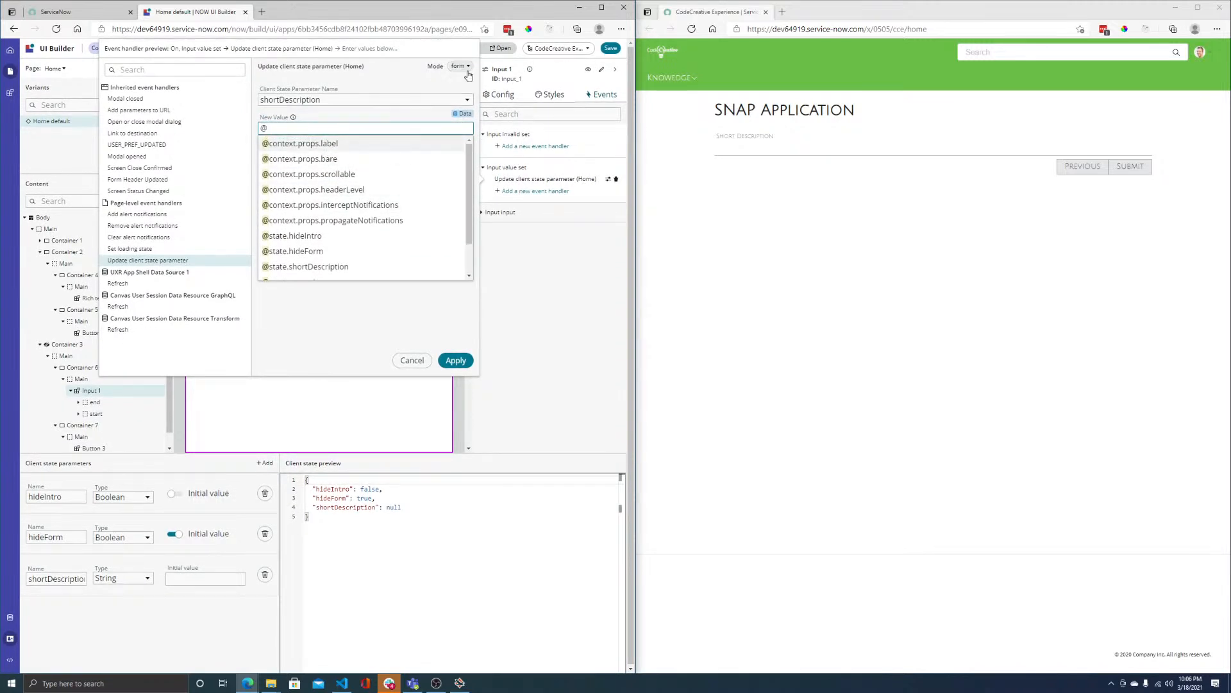
# - Switch the event handler to Script mode and set the returned propName to "shortDescription"
pyautogui.click(461, 66)
pyautogui.click(469, 95)
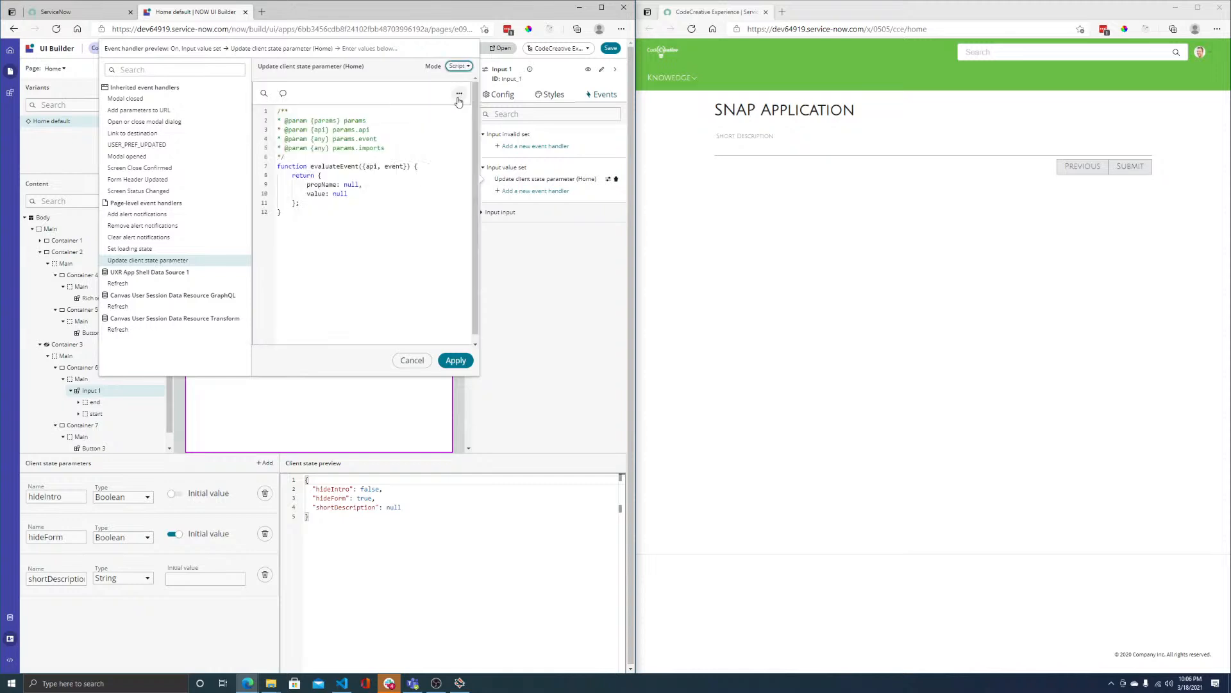
pyautogui.doubleClick(355, 185)
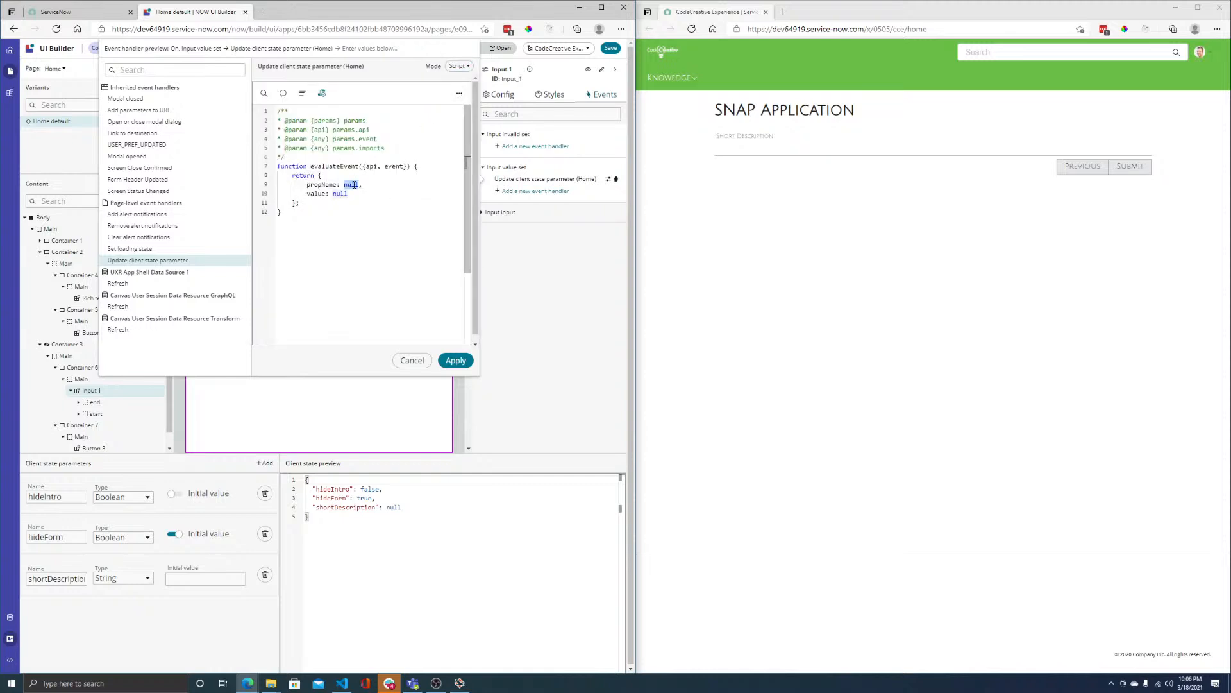
pyautogui.write('"shortDescription')
# - Try returning api.state.shortDescription as the value in the handler script
pyautogui.doubleClick(339, 193)
pyautogui.write('ap')
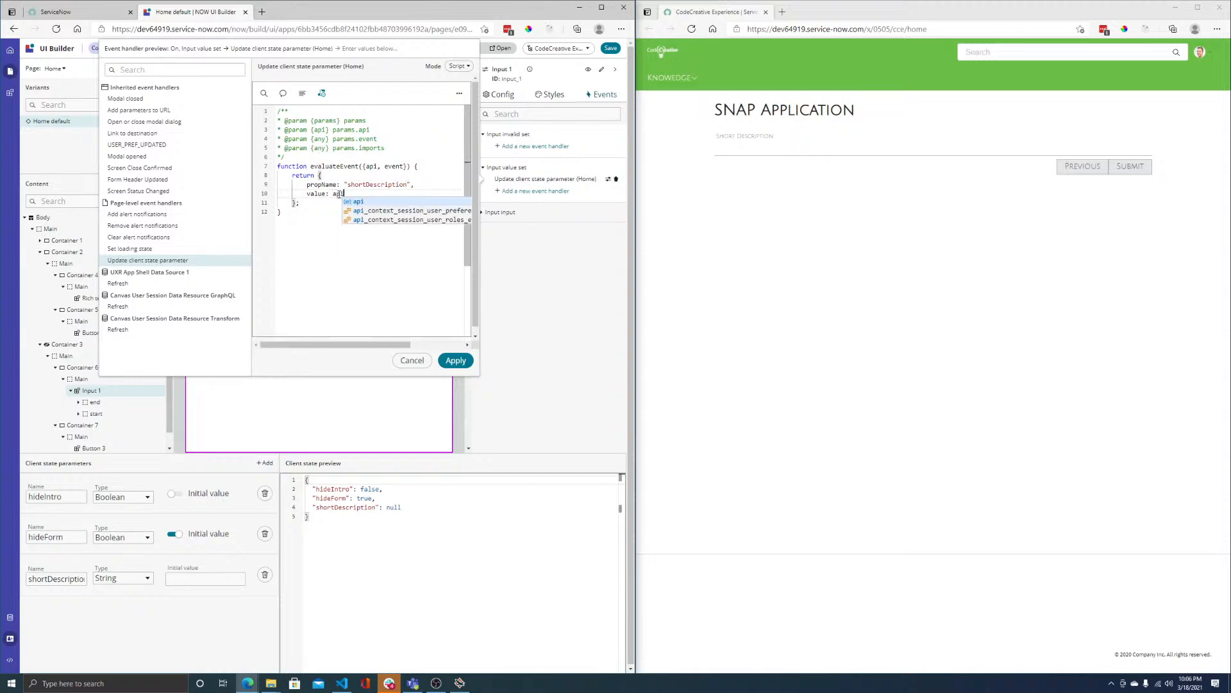
pyautogui.write('i.s')
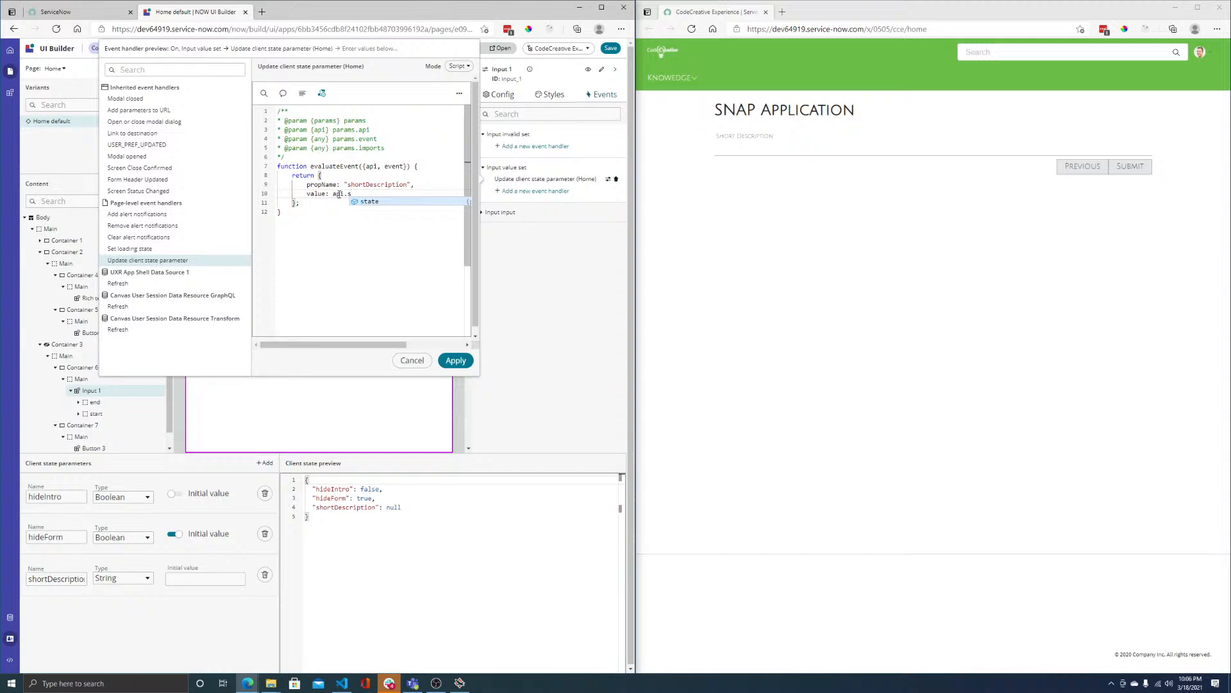
pyautogui.click(412, 204)
pyautogui.write('.')
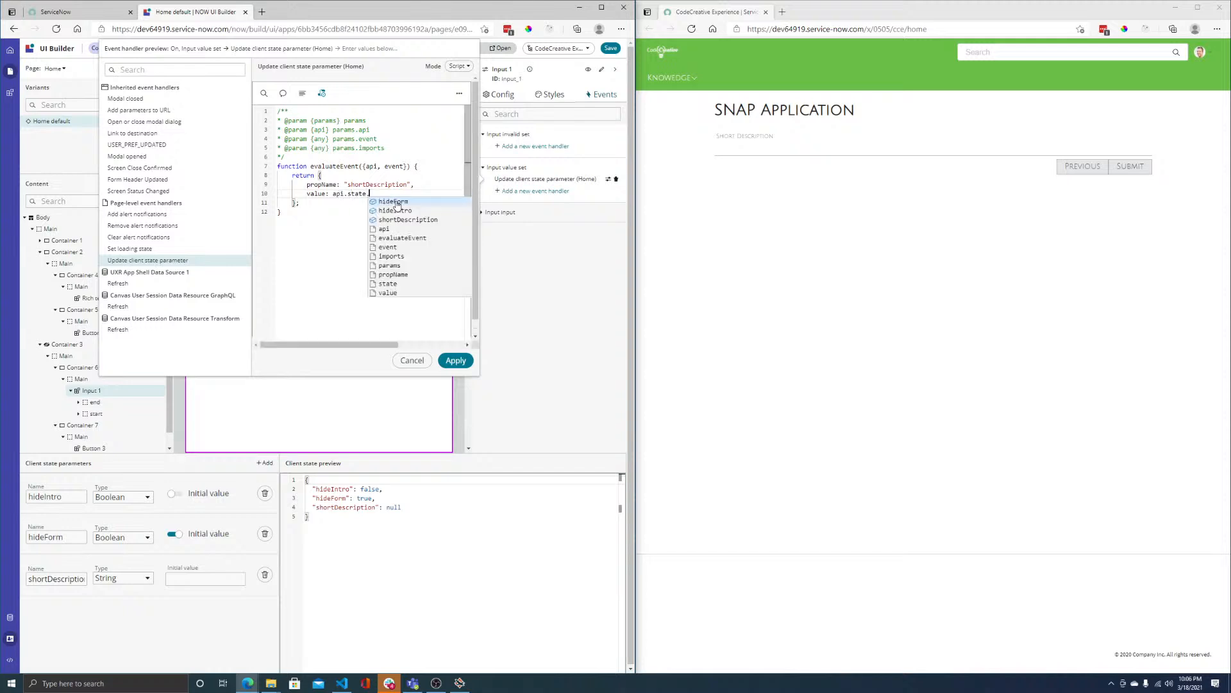
pyautogui.click(410, 220)
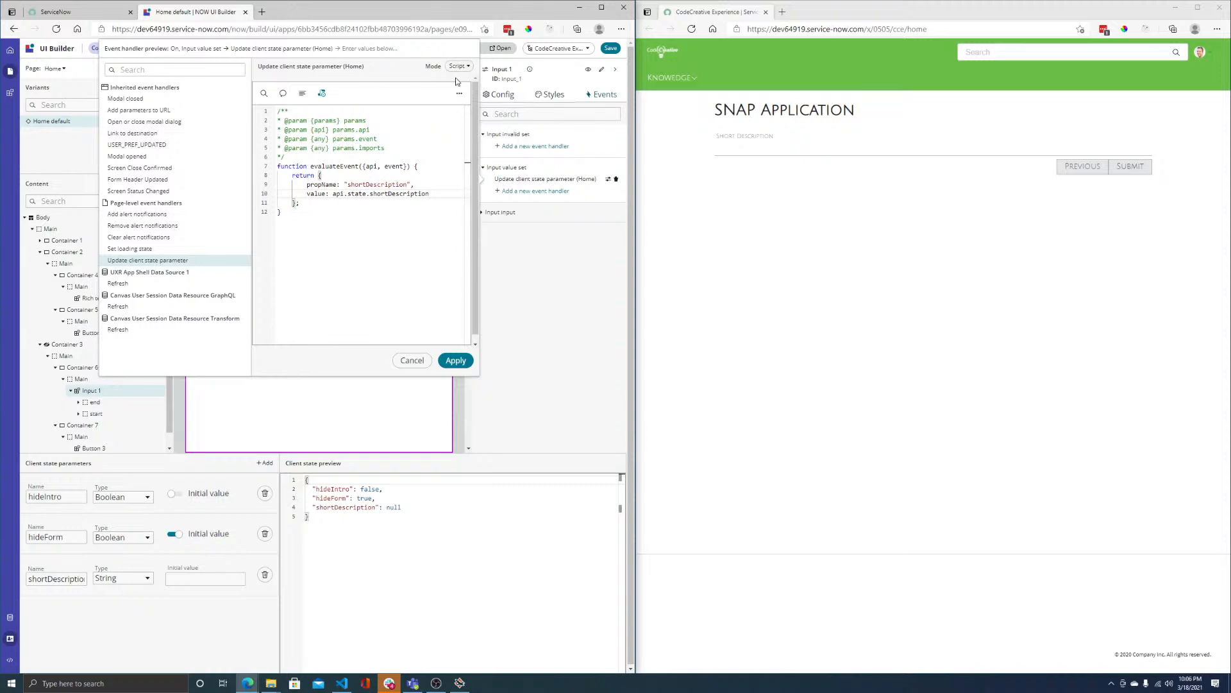
pyautogui.moveTo(320, 175); pyautogui.dragTo(328, 205)
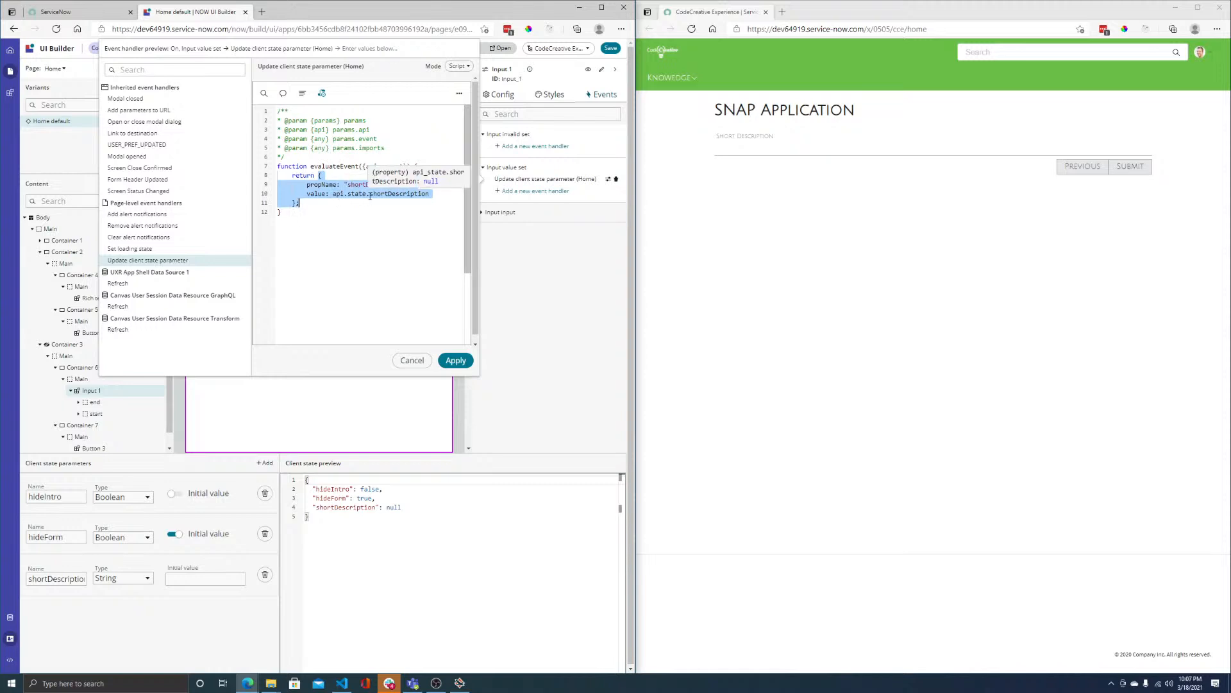
pyautogui.moveTo(331, 194); pyautogui.dragTo(431, 193)
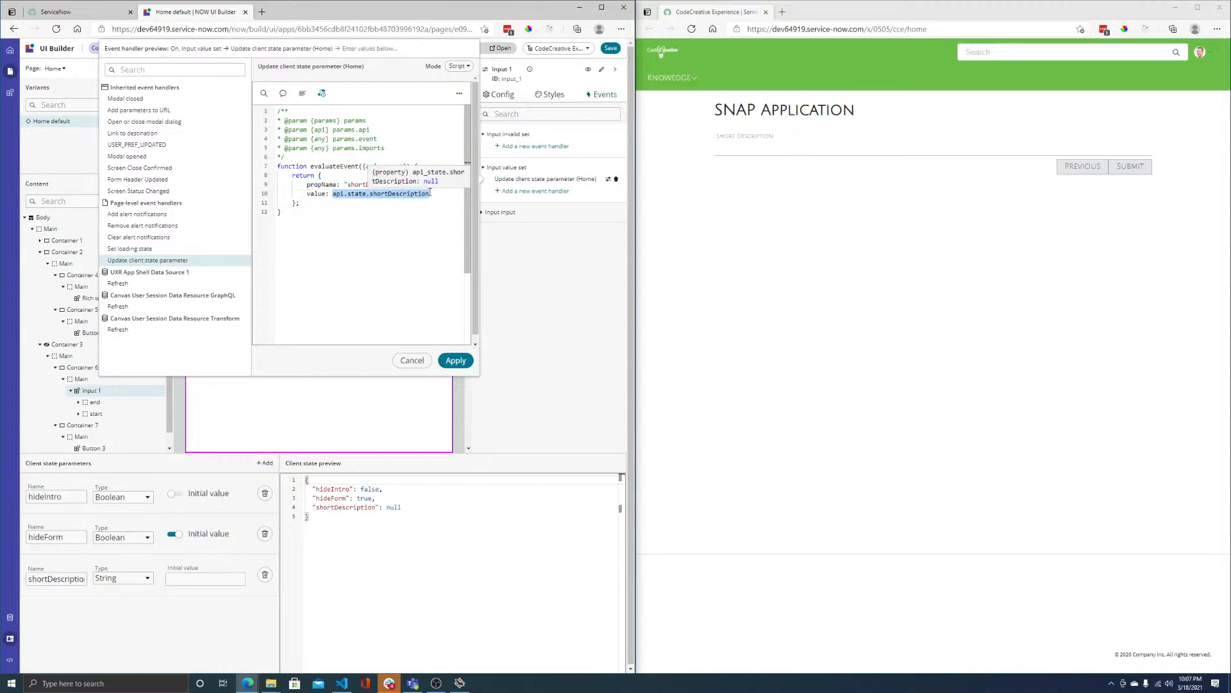
pyautogui.click(332, 194)
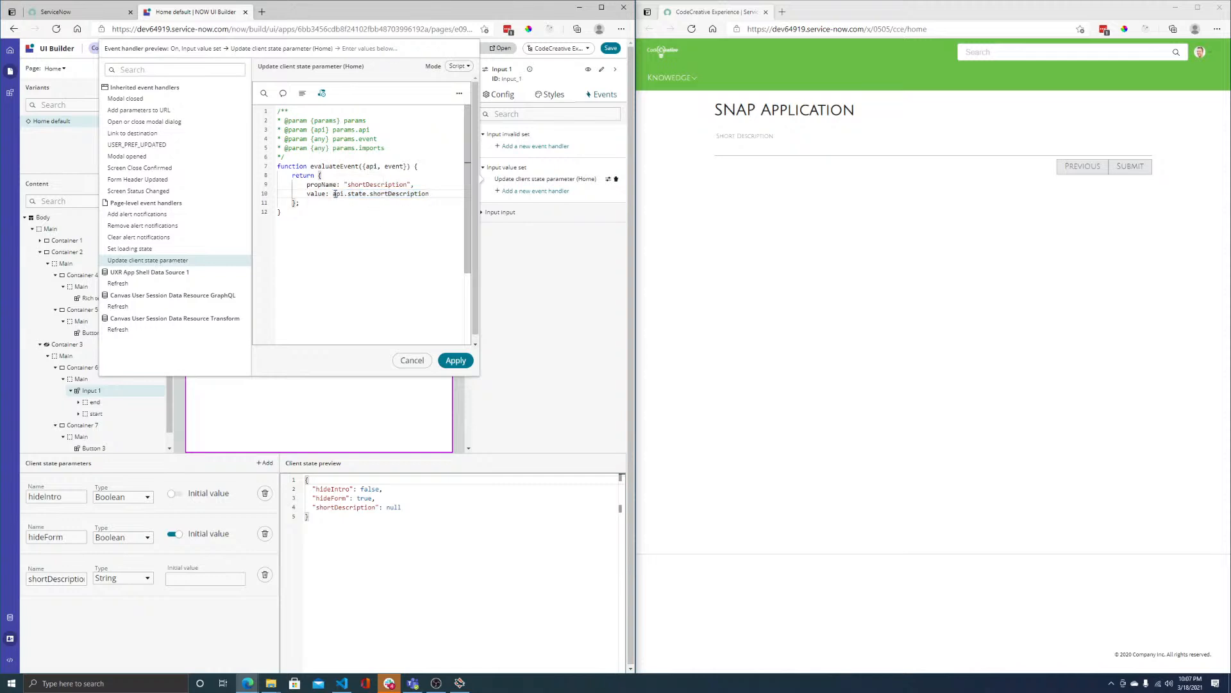
# - Try referencing the input through api.elements as the script's returned value and look through the available elements
pyautogui.moveTo(332, 193); pyautogui.dragTo(434, 194)
pyautogui.write('api.')
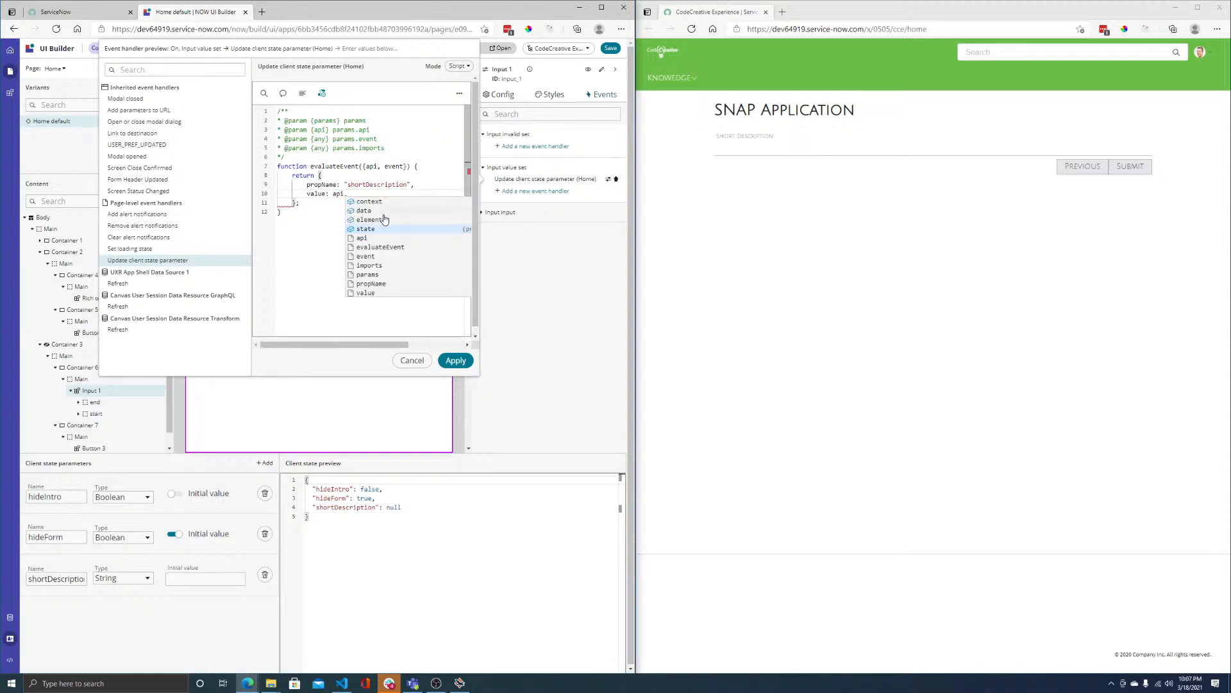
pyautogui.click(375, 219)
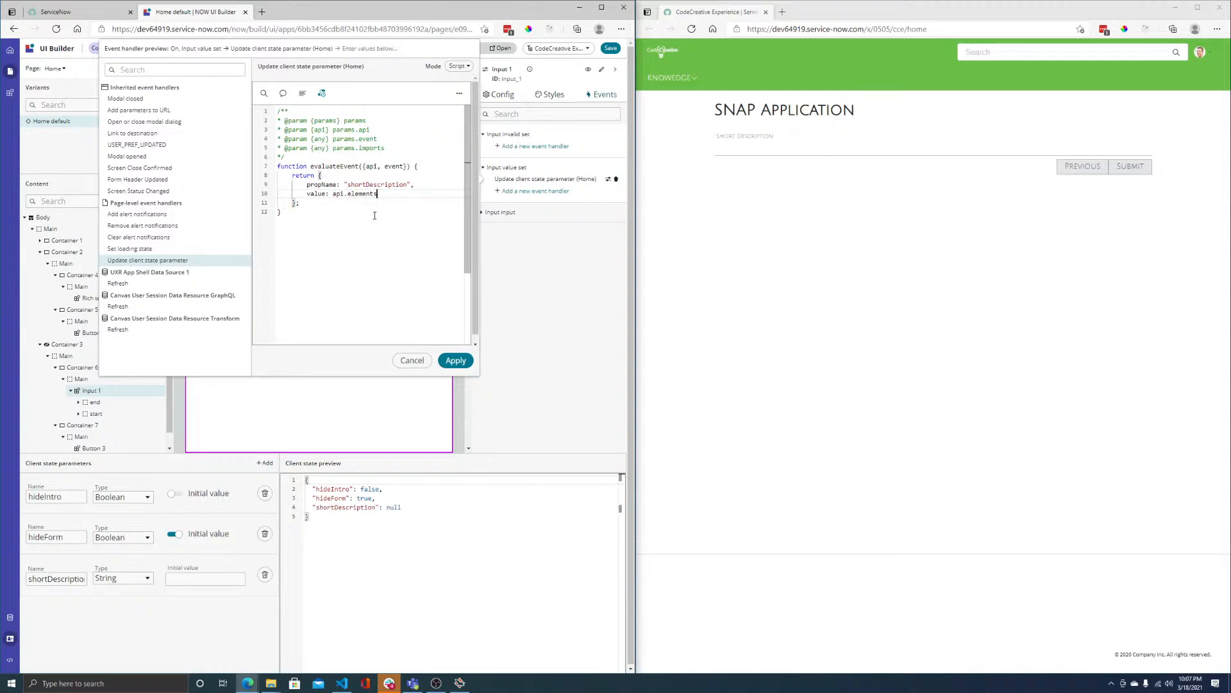
pyautogui.write('.')
pyautogui.scroll(-2, 427, 233)
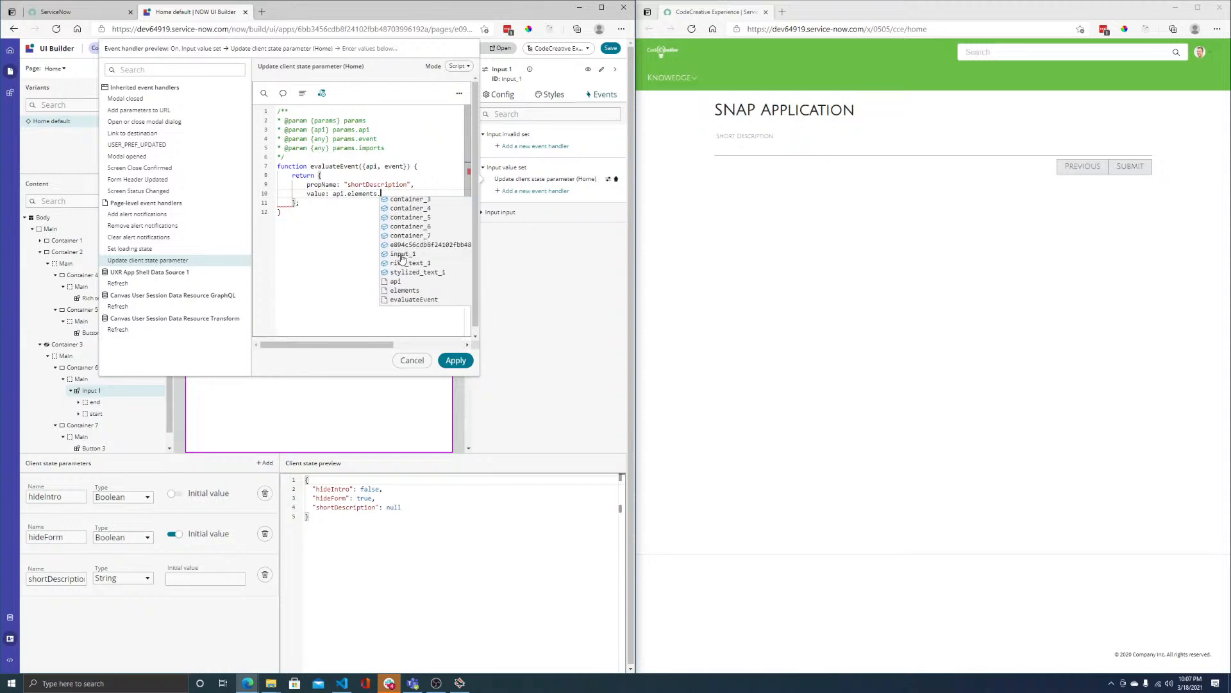
# - Set the script's returned value to event.value and apply the event handler
pyautogui.click(333, 194)
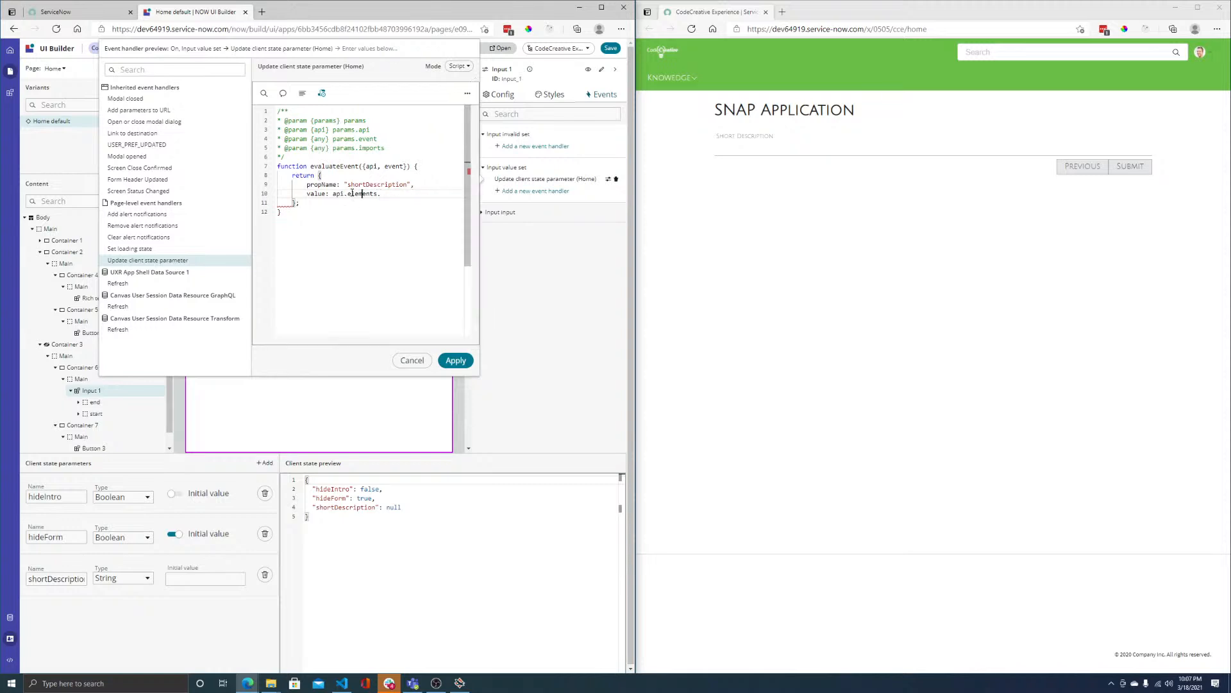
pyautogui.moveTo(333, 194); pyautogui.dragTo(384, 194)
pyautogui.write('e')
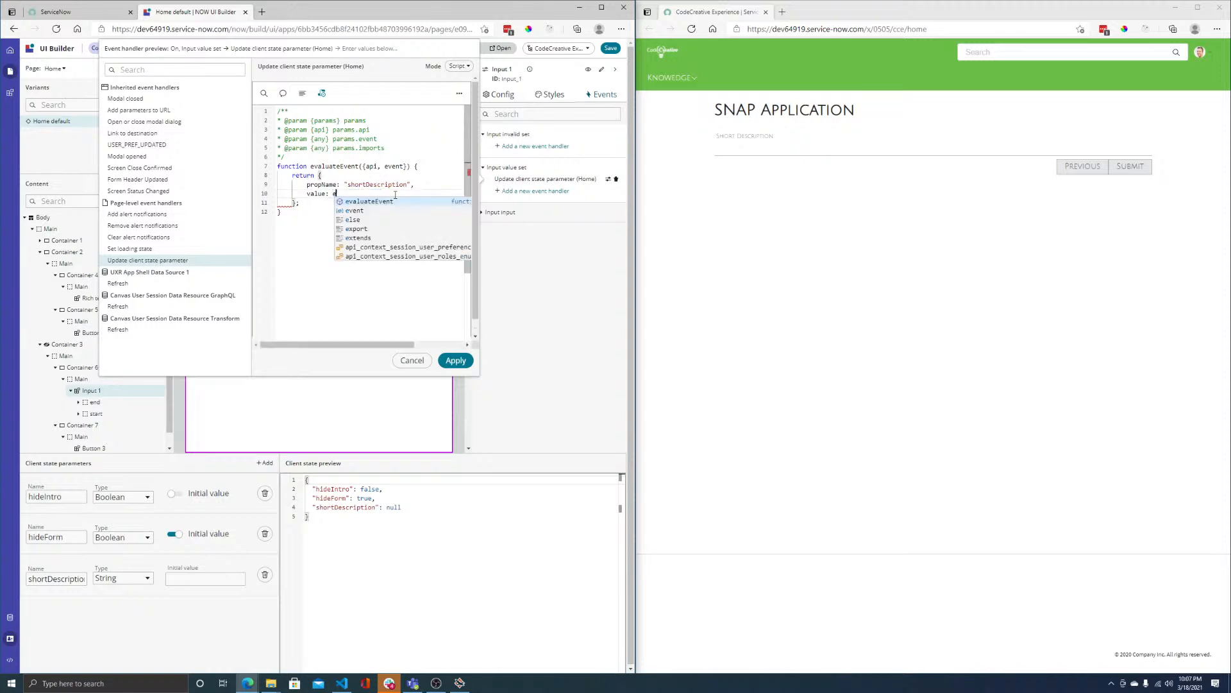
pyautogui.write('vent.')
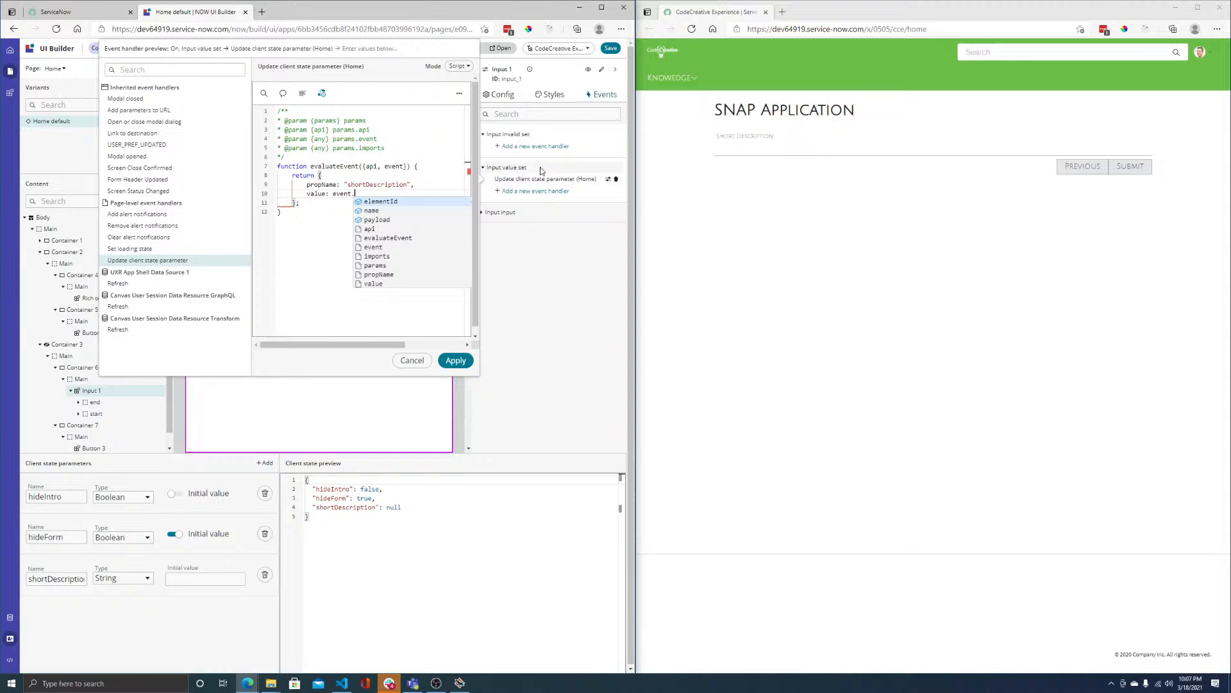
pyautogui.click(374, 284)
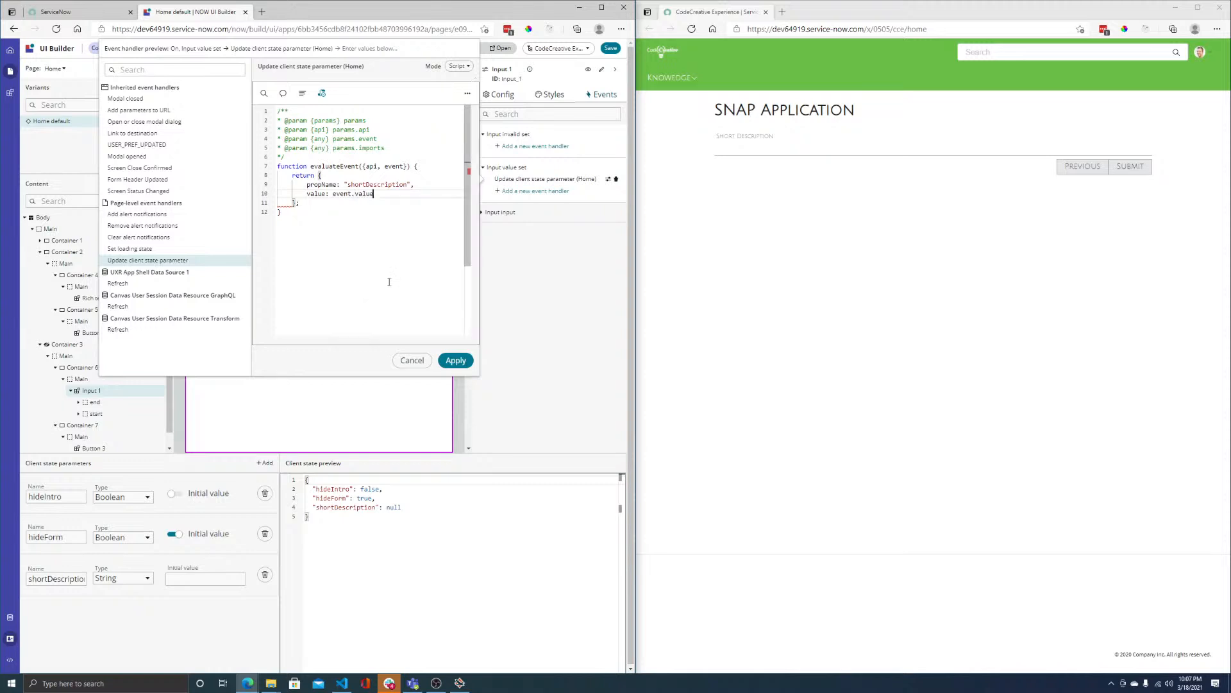
pyautogui.click(457, 363)
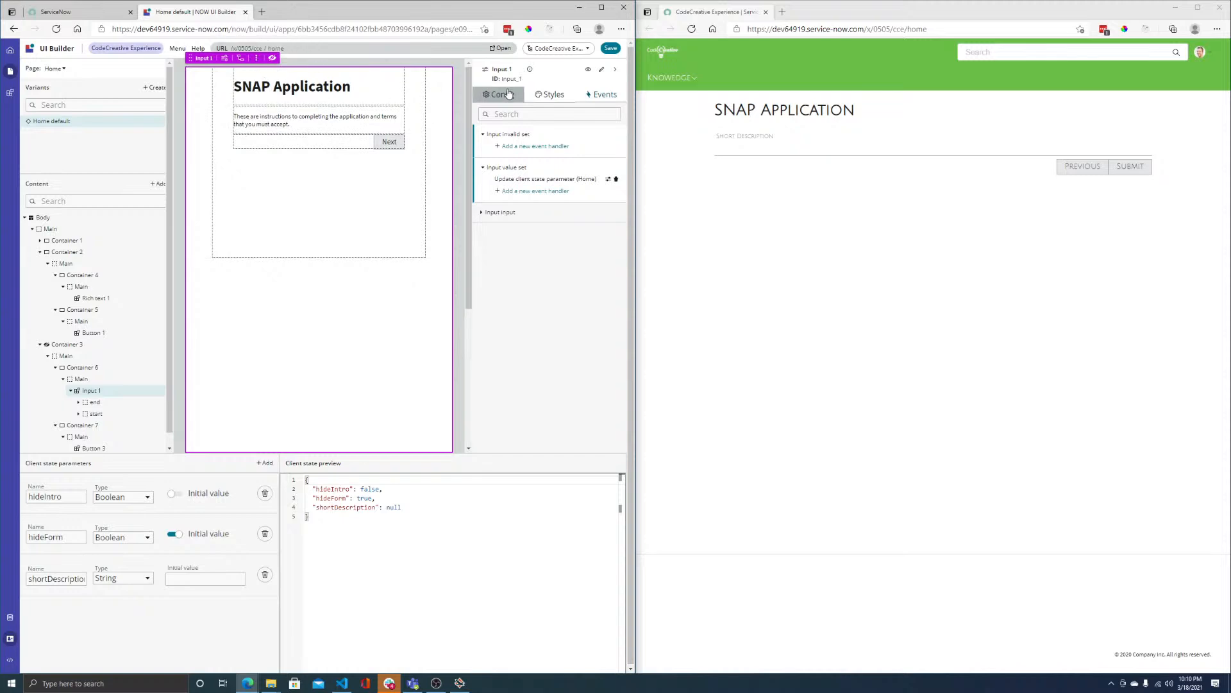
# - Select the Submit button and add the Create Record data resource from the Global application to the page
pyautogui.scroll(-1, 130, 401)
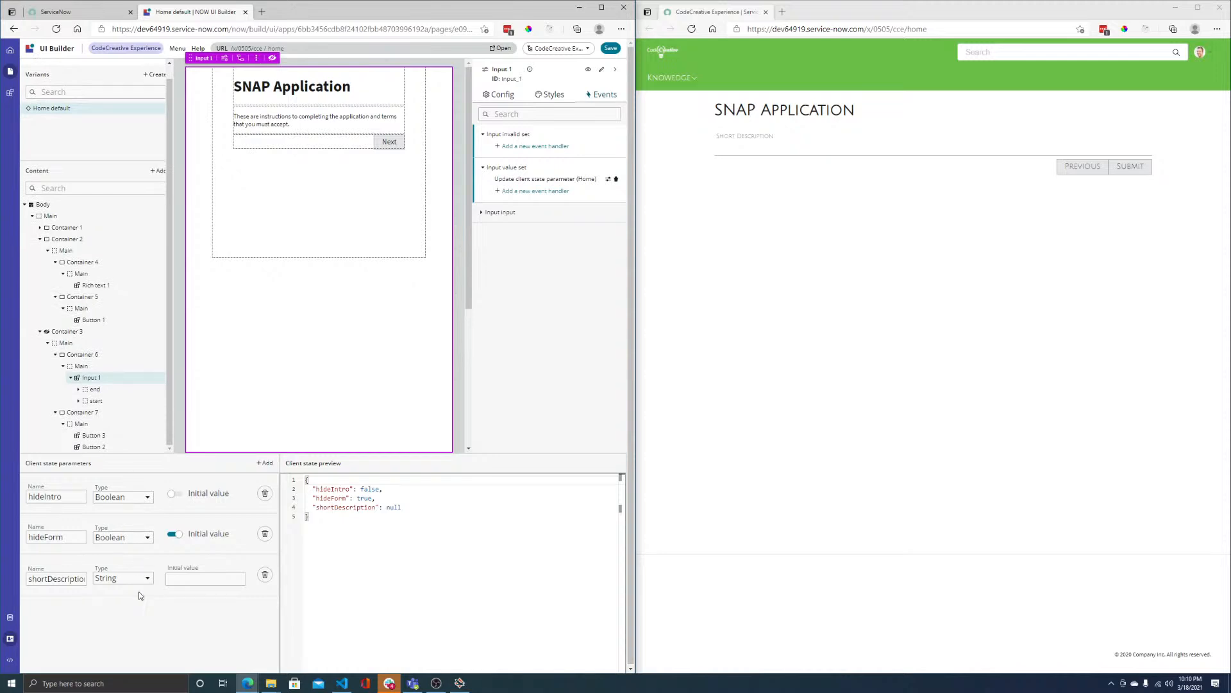
pyautogui.click(95, 447)
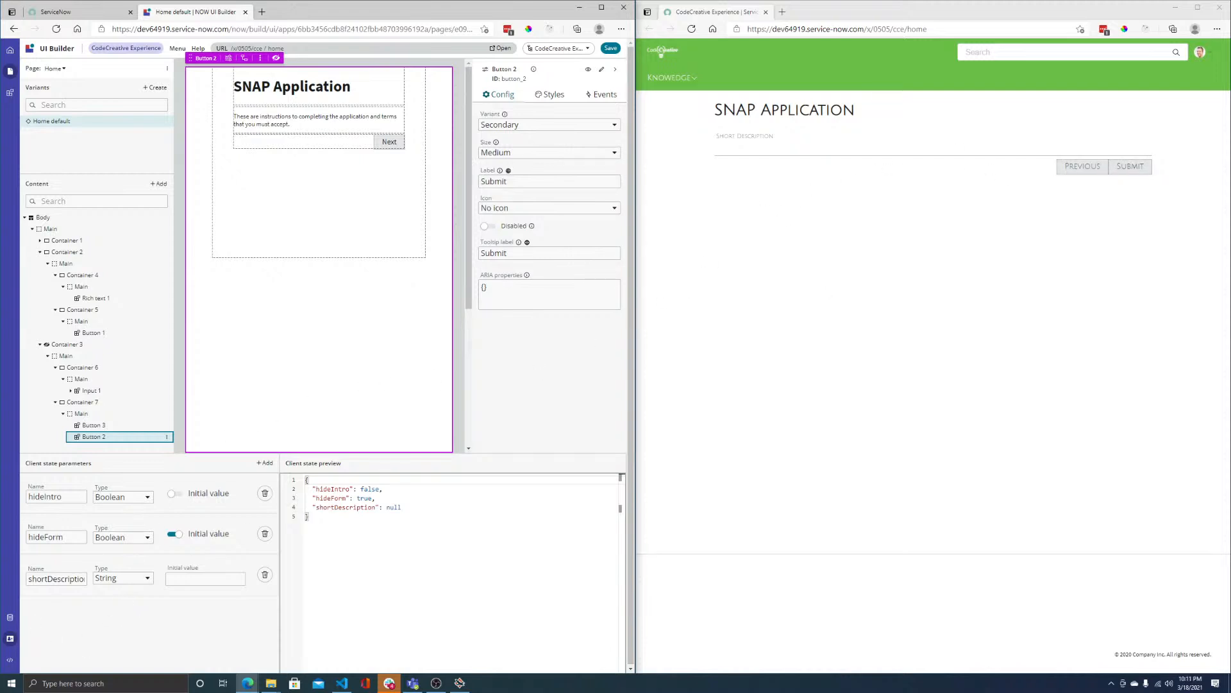
pyautogui.click(10, 618)
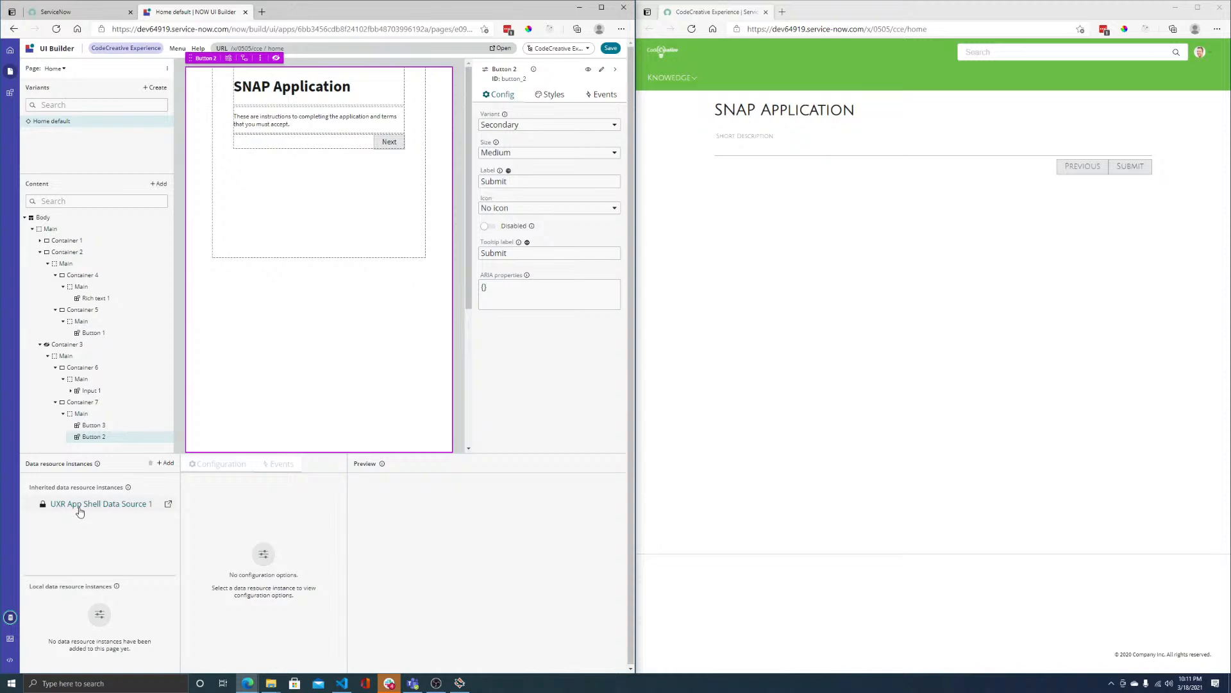
pyautogui.click(166, 463)
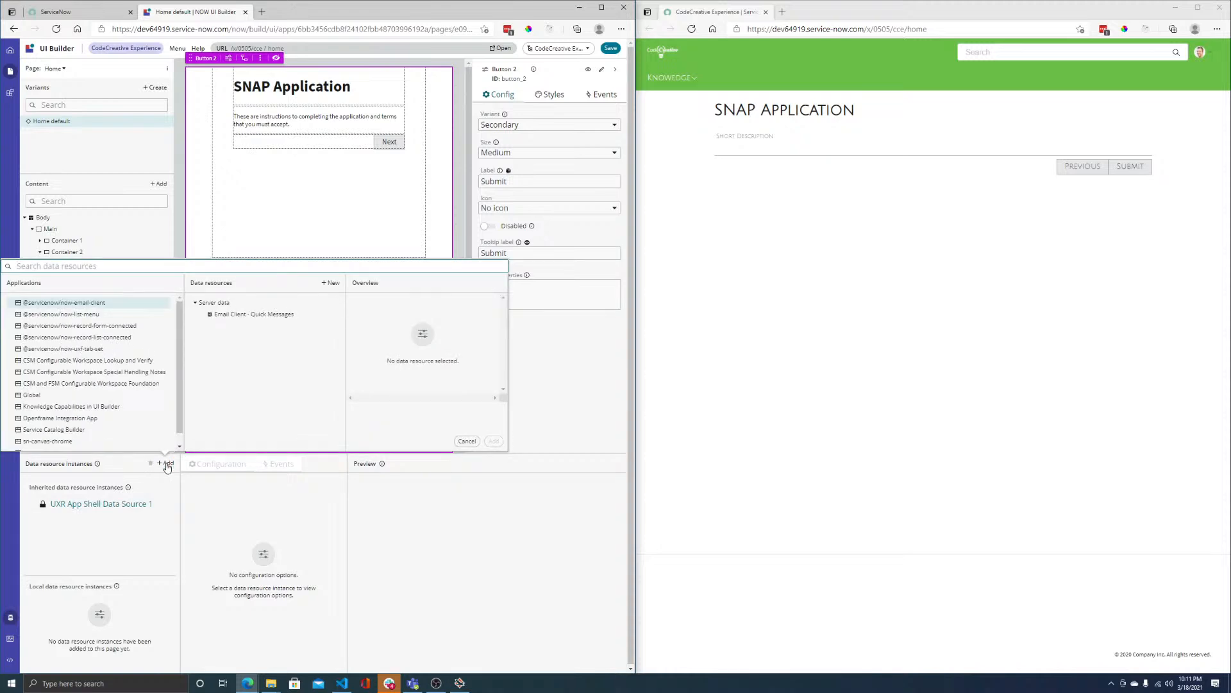
pyautogui.click(59, 396)
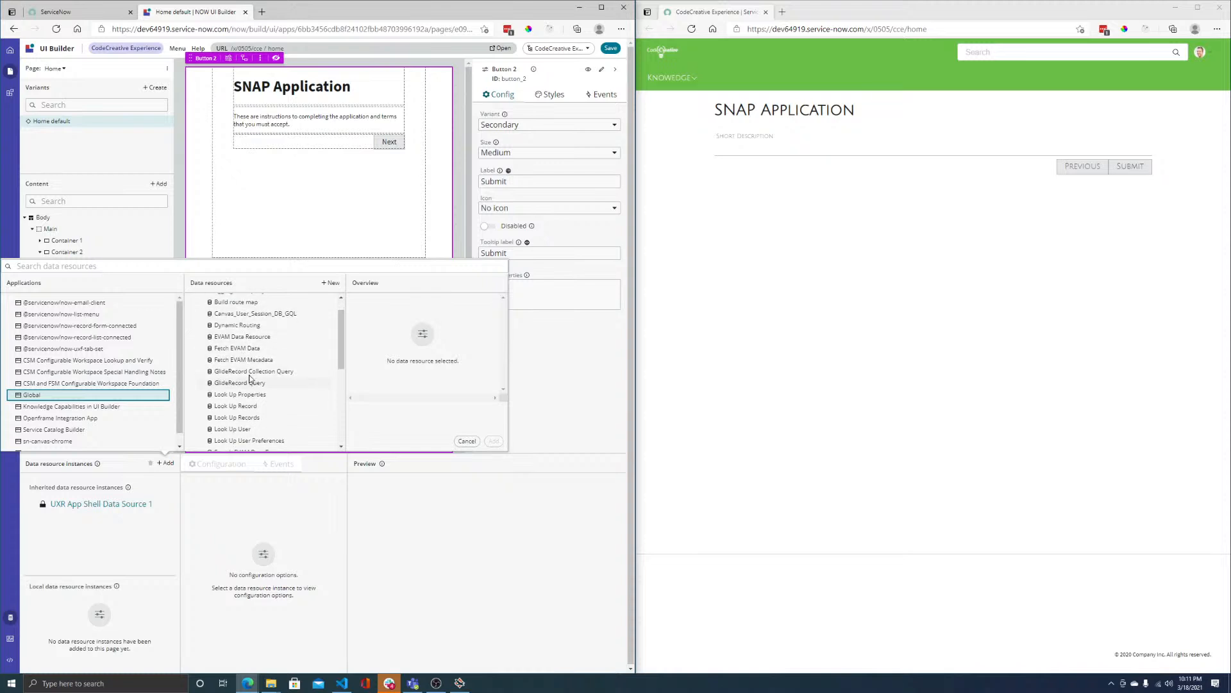
pyautogui.scroll(-1, 241, 384)
pyautogui.scroll(1, 242, 359)
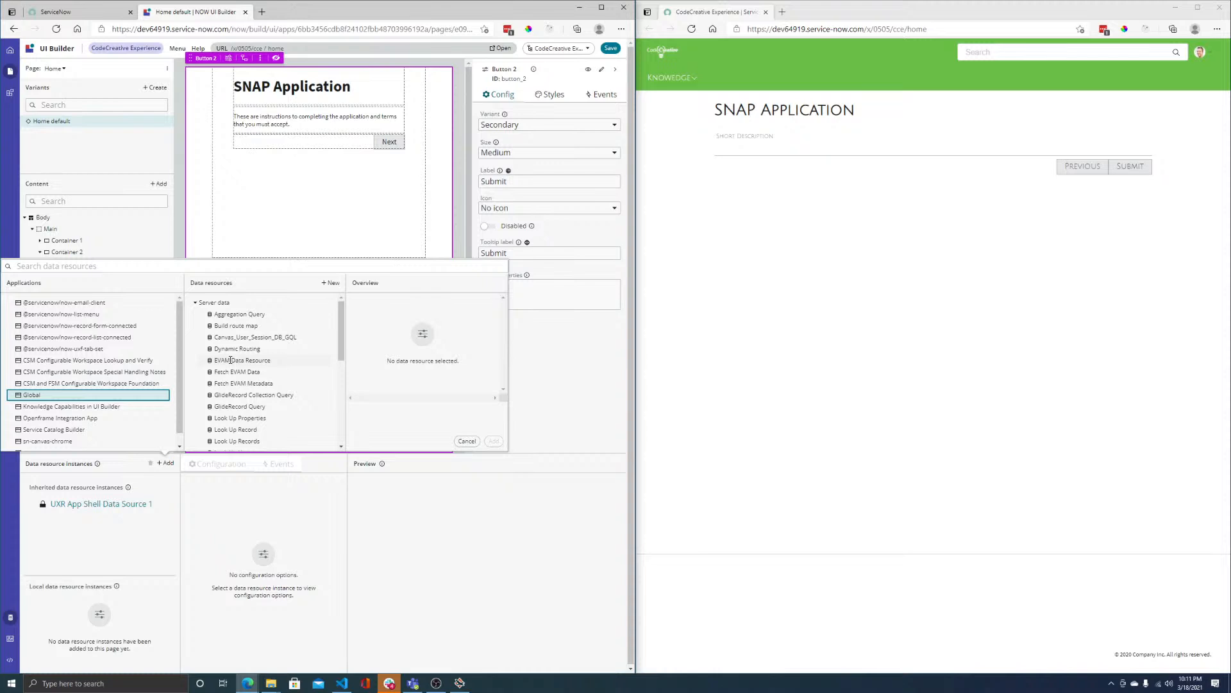
pyautogui.scroll(-2, 231, 360)
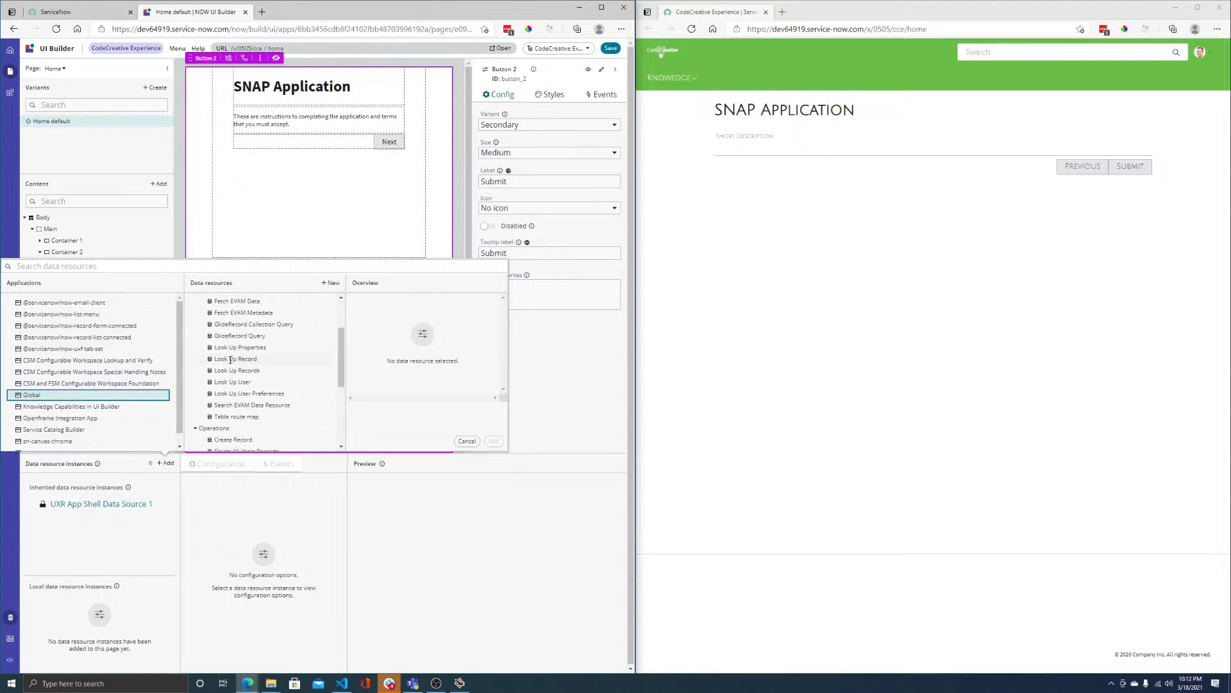
pyautogui.scroll(-2, 230, 360)
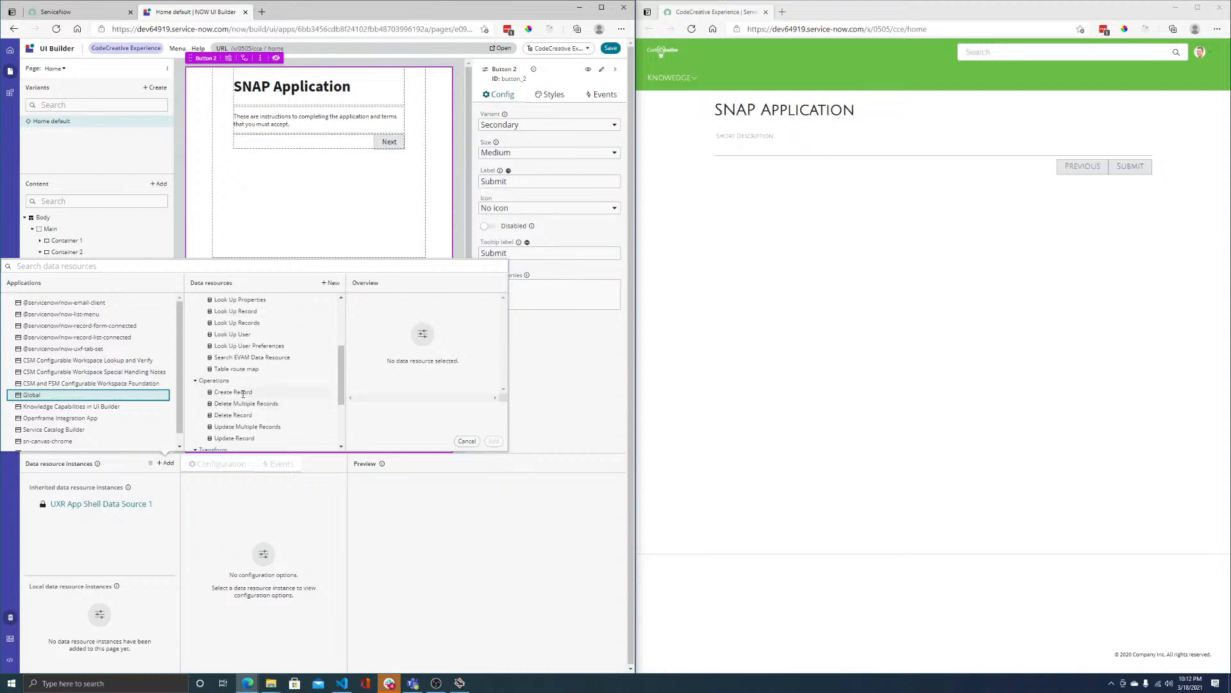
pyautogui.click(243, 393)
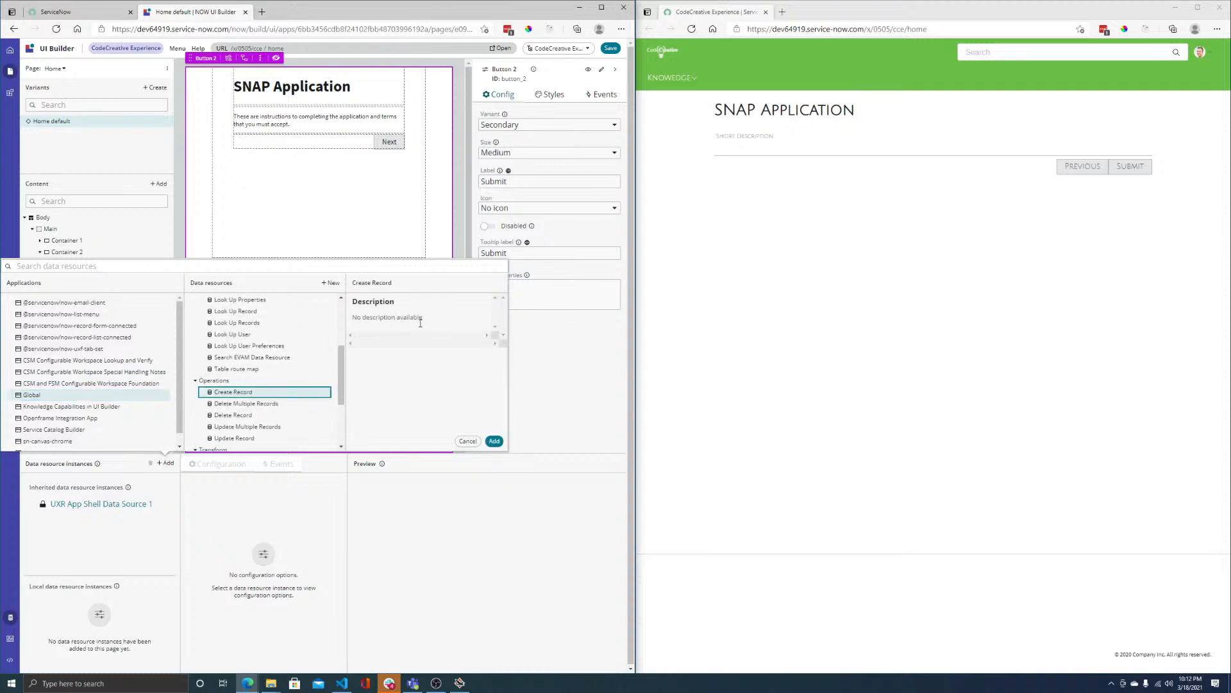
pyautogui.click(496, 441)
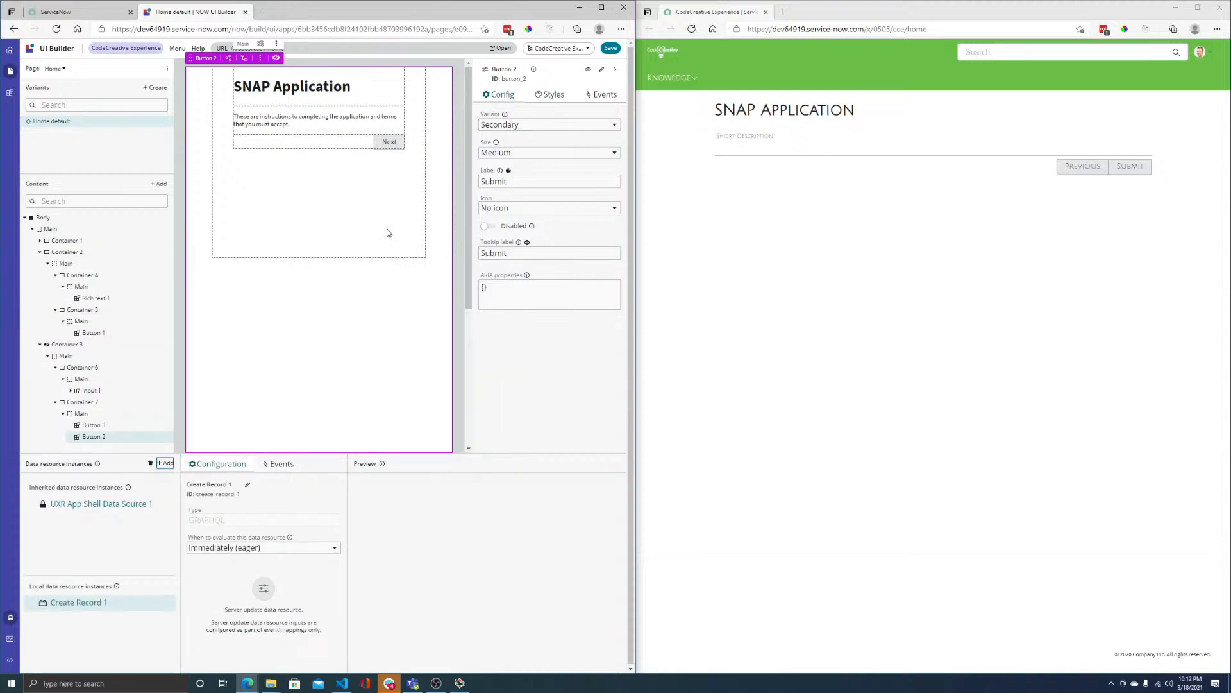
# - Start a new event handler on the Submit button's Button clicked event, using the Execute action of Create Record 1
pyautogui.click(601, 94)
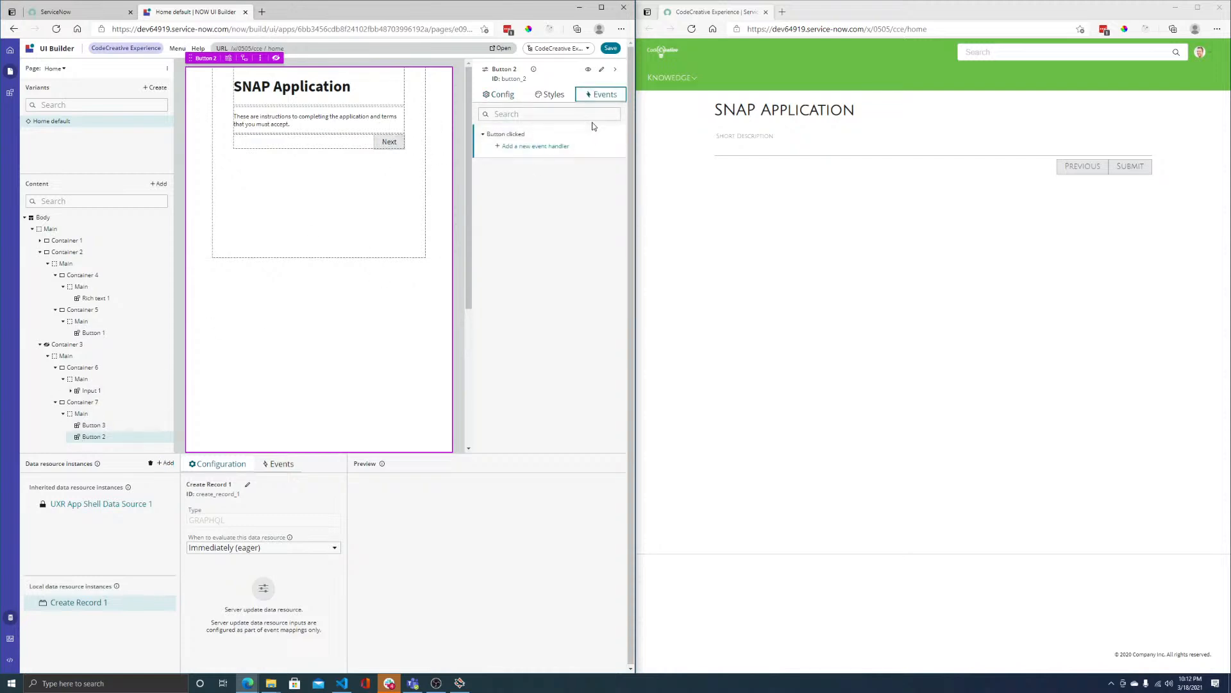
pyautogui.click(548, 146)
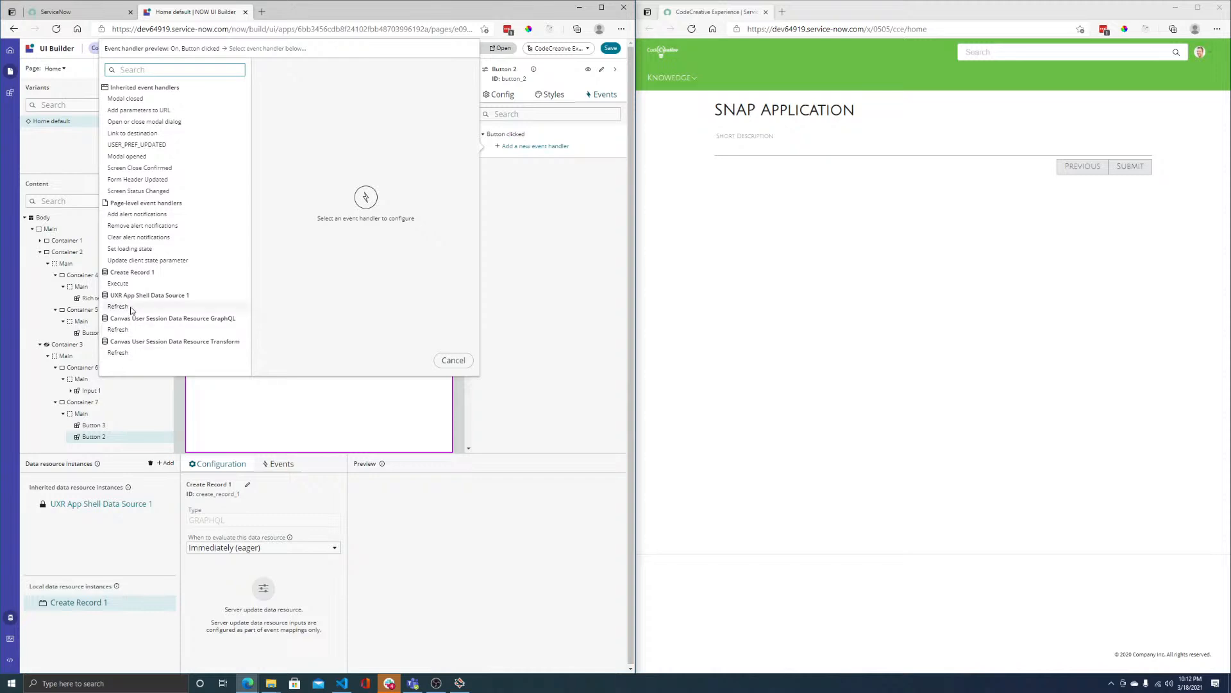
pyautogui.moveTo(110, 272); pyautogui.dragTo(157, 273)
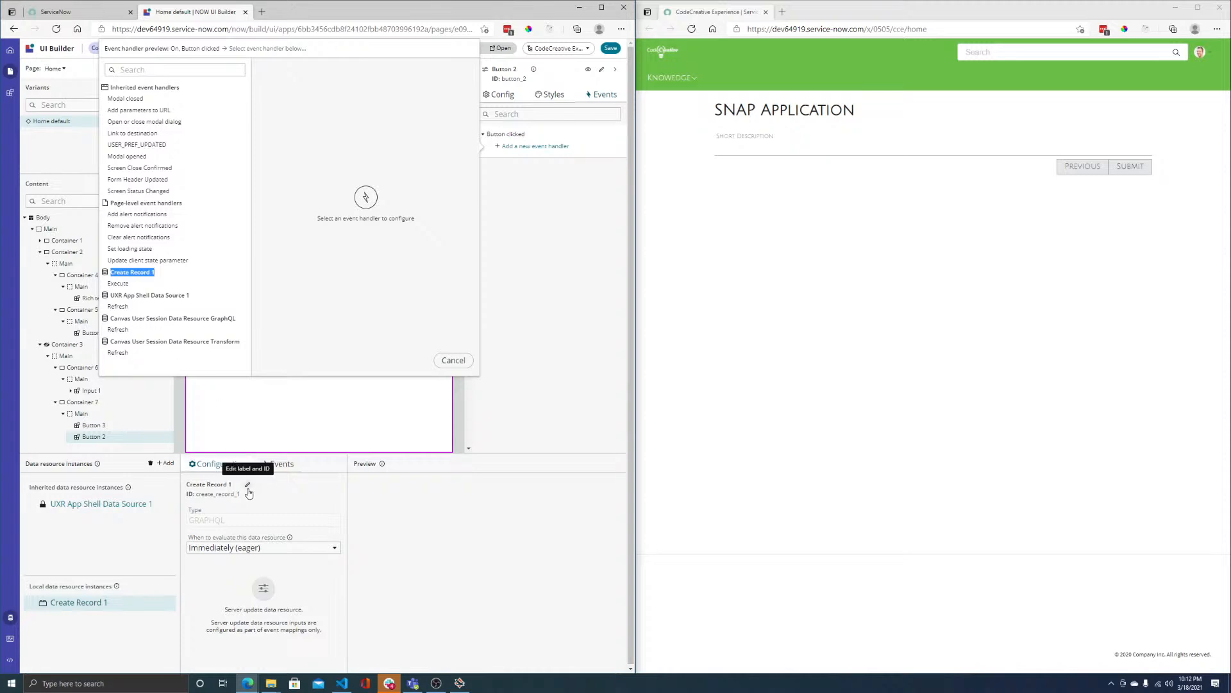
pyautogui.click(126, 284)
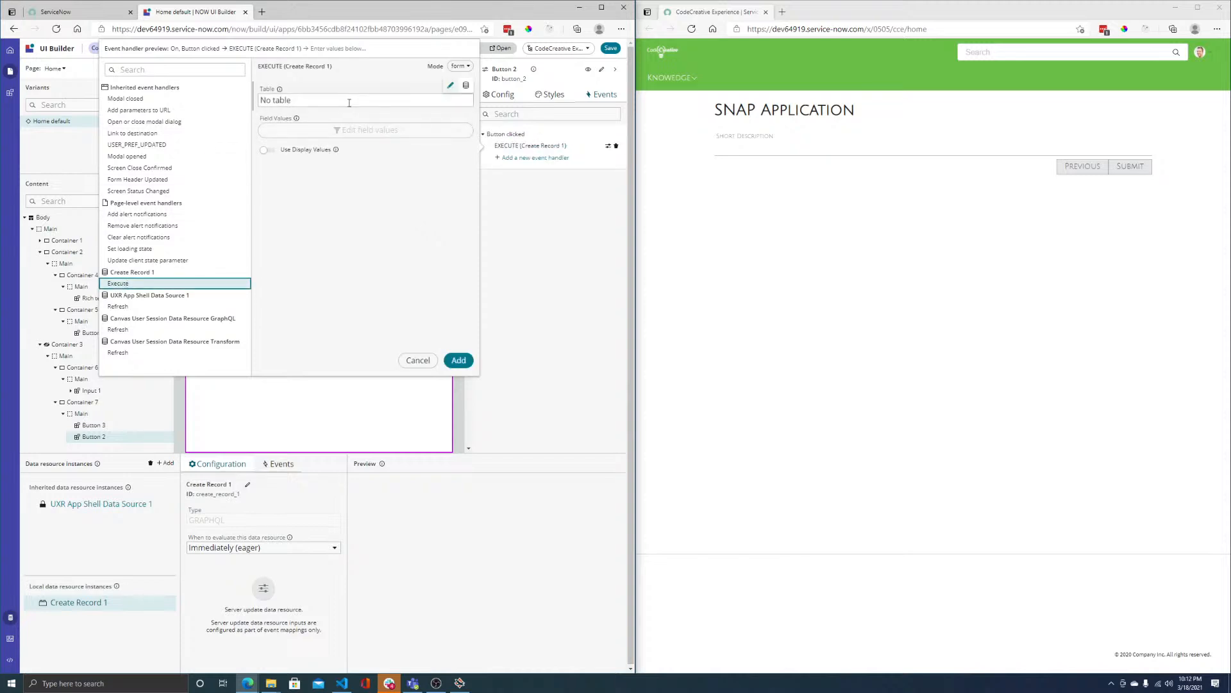
# - Set the table of the Create Record handler to Incident
pyautogui.click(329, 100)
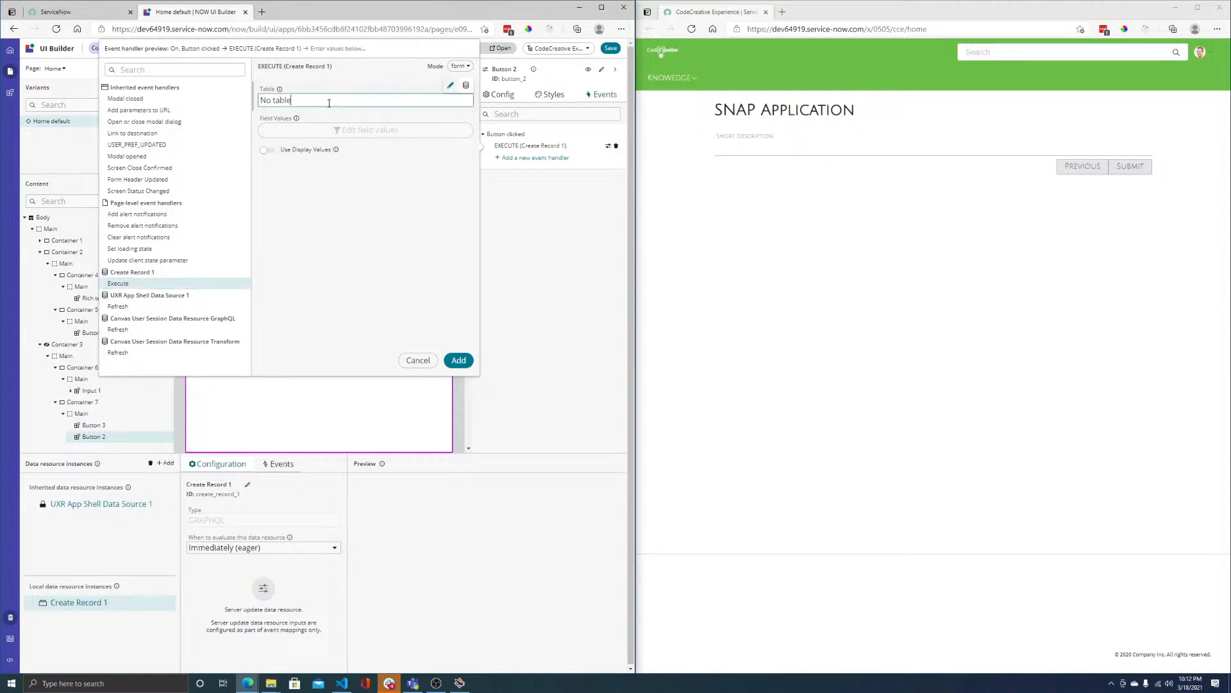
pyautogui.hotkey('ctrl', 'a')
pyautogui.write('inc')
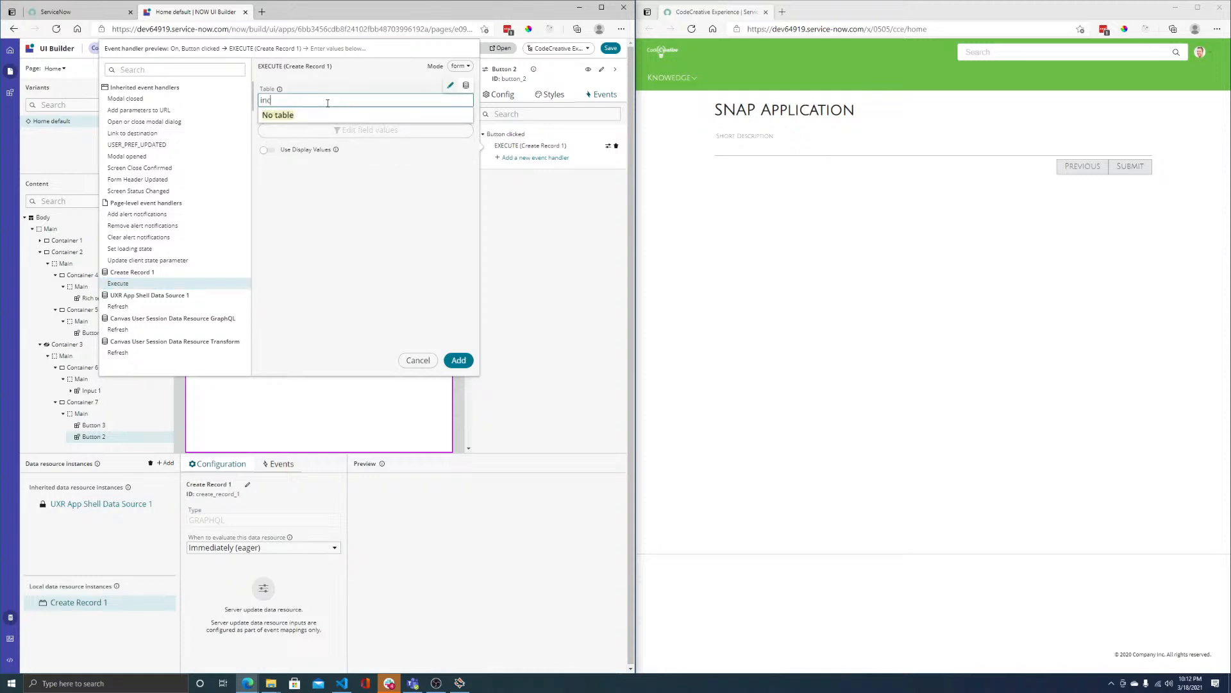
pyautogui.write('ident')
pyautogui.click(324, 115)
# - Define the handler's field values as Short description is "Test" and add the handler to the Submit button
pyautogui.click(363, 129)
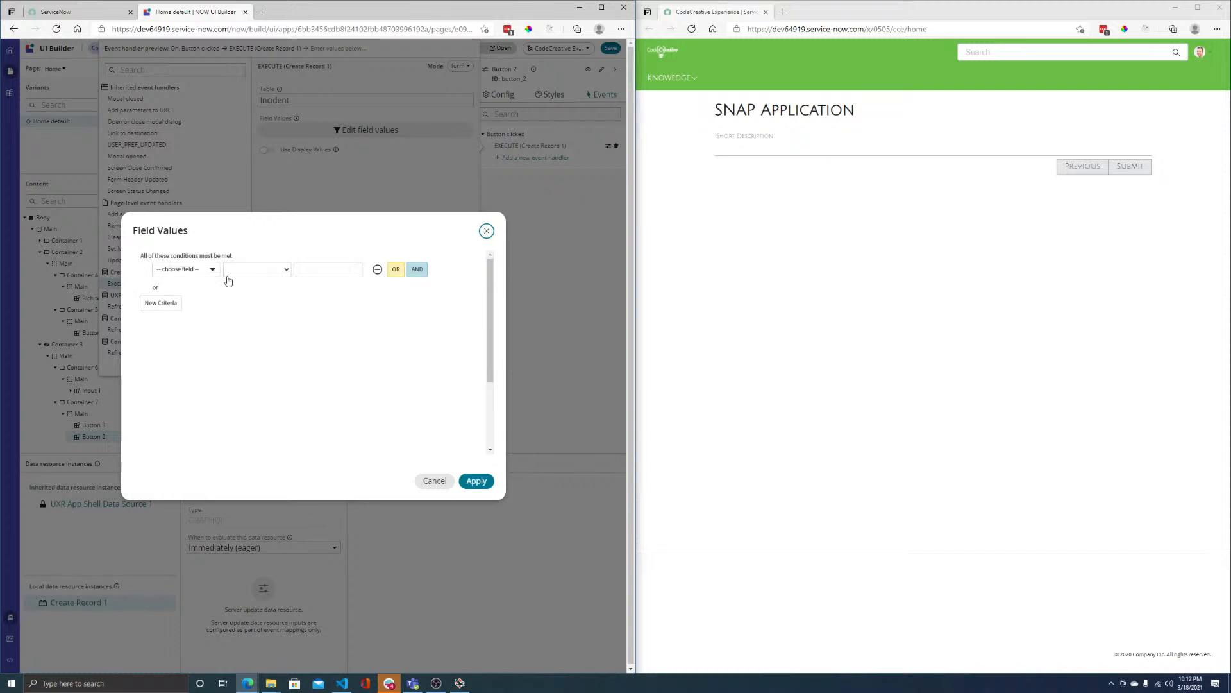
pyautogui.click(202, 270)
pyautogui.write('short')
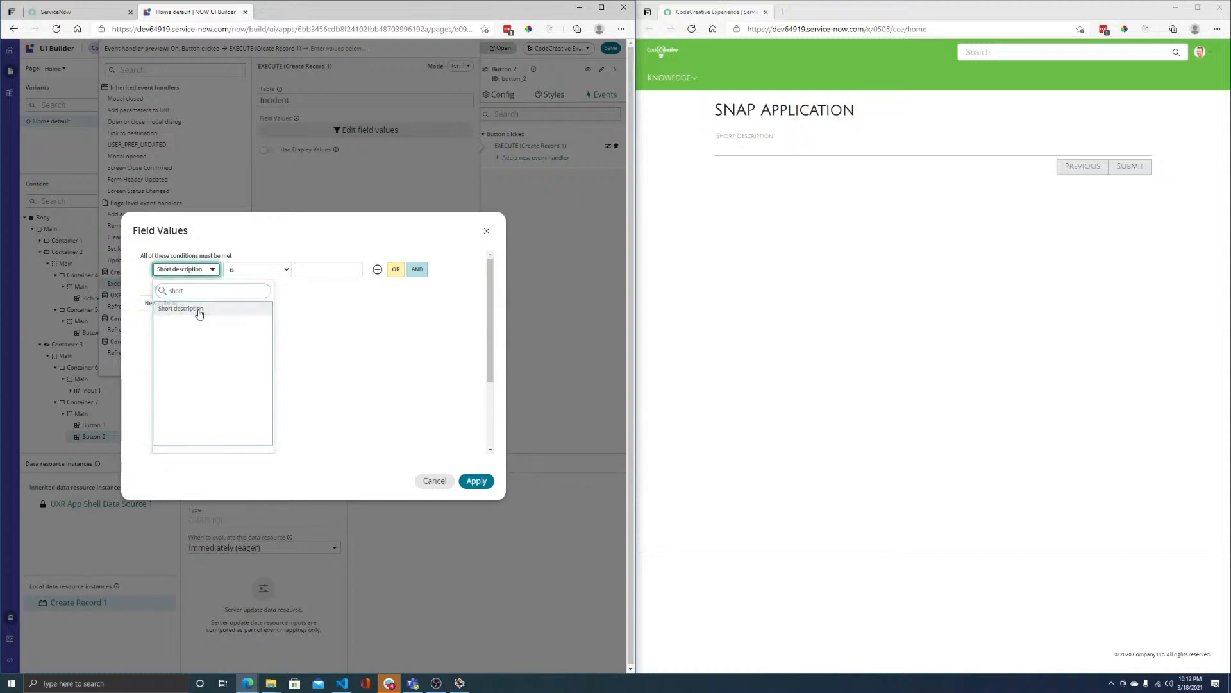
pyautogui.click(196, 309)
pyautogui.click(319, 272)
pyautogui.write('Test')
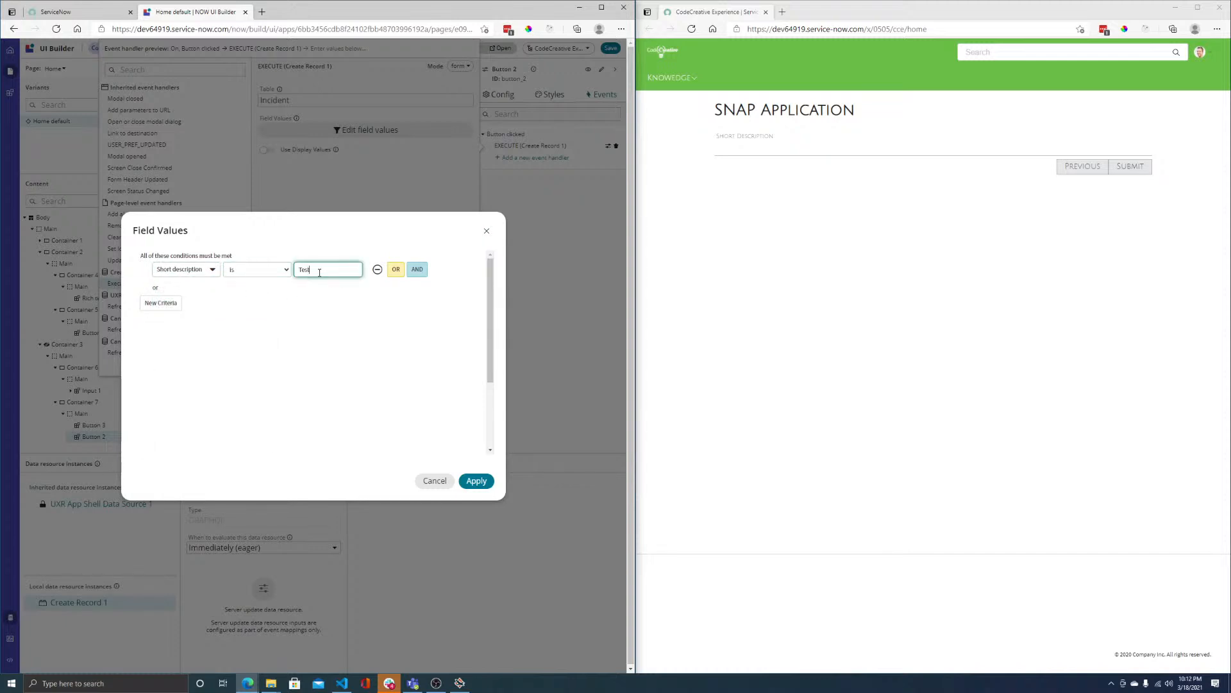
pyautogui.click(477, 481)
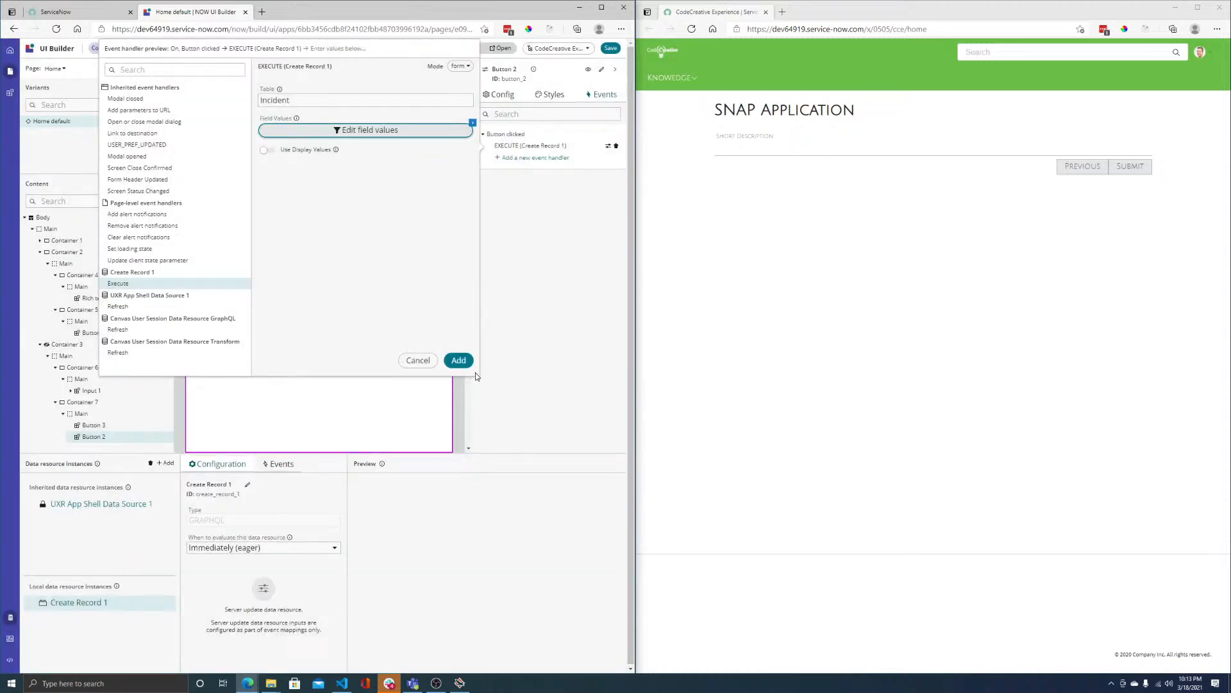
pyautogui.click(460, 361)
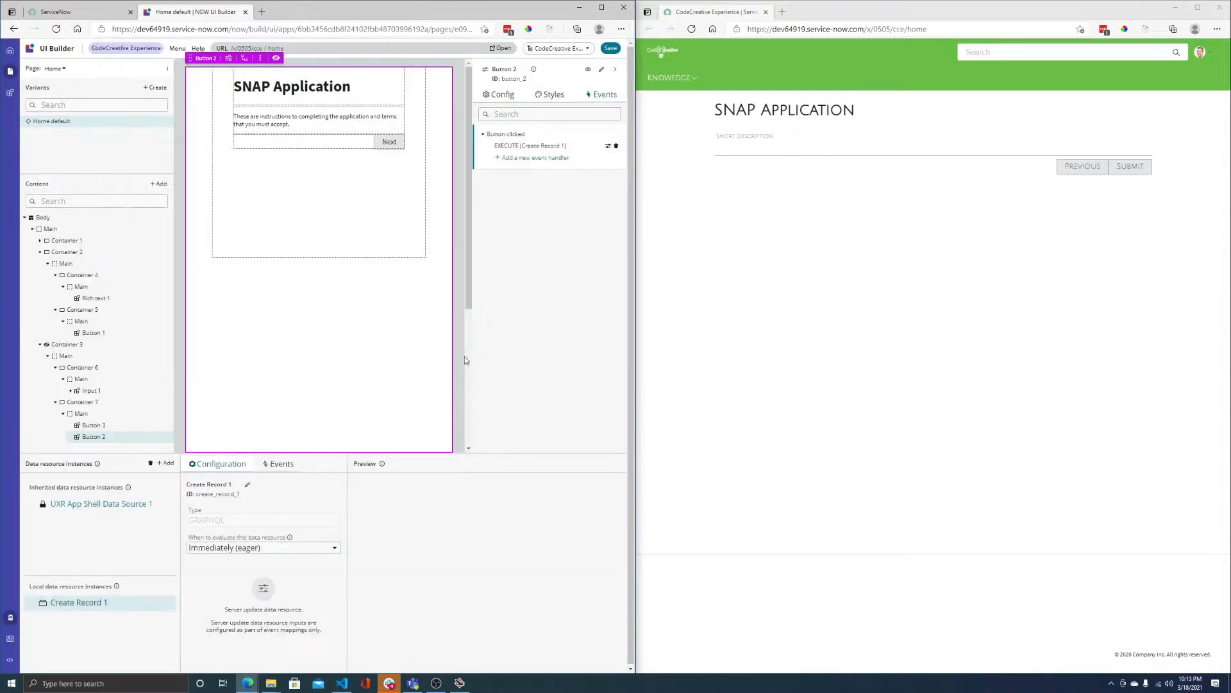
# - Save the page in UI Builder and reload the live SNAP Application page for a test submission
pyautogui.click(611, 49)
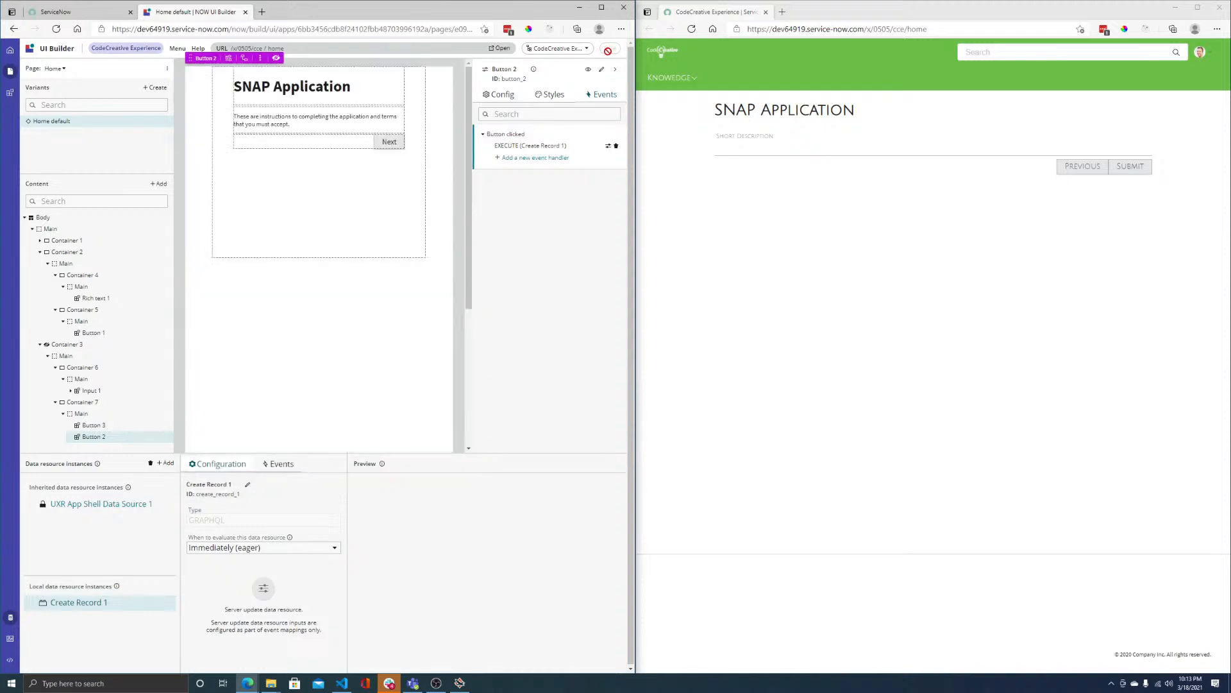
pyautogui.click(692, 29)
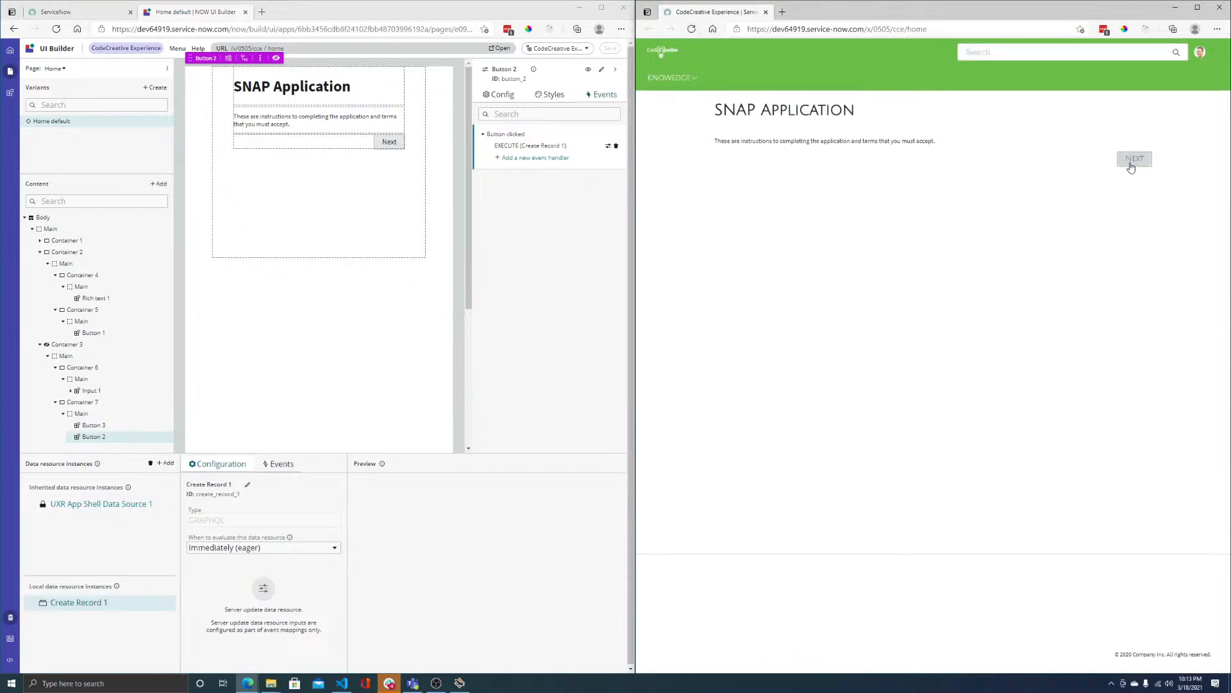
# - Switch to the ServiceNow platform window, open the Service Desk Incidents list and check the newest record's short description
pyautogui.click(88, 8)
pyautogui.click(88, 10)
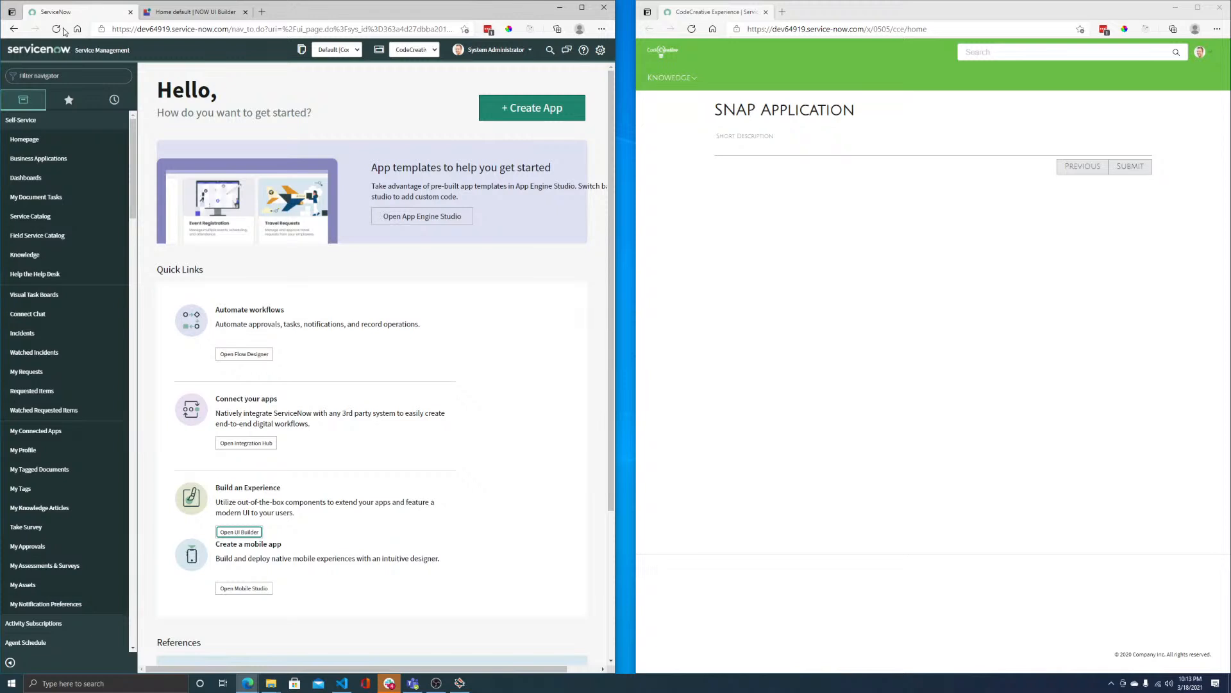
pyautogui.click(51, 77)
pyautogui.write('inci')
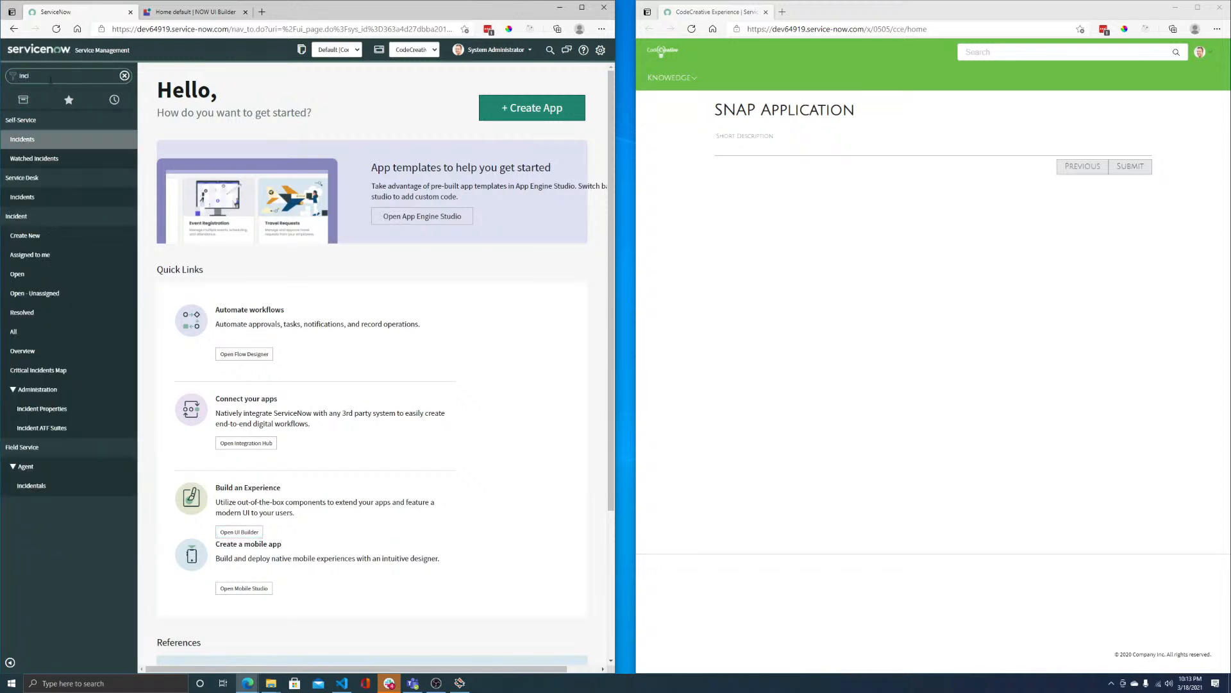
pyautogui.write('dents')
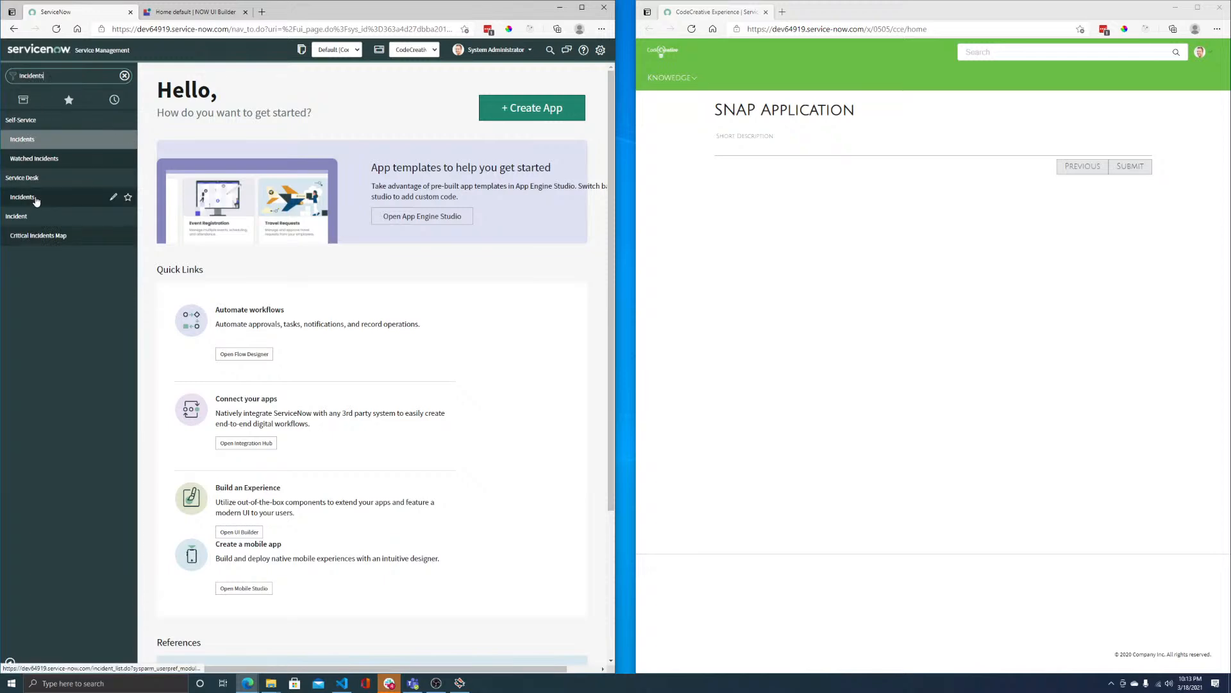
pyautogui.click(103, 196)
pyautogui.moveTo(615, 88); pyautogui.dragTo(634, 88)
pyautogui.click(309, 154)
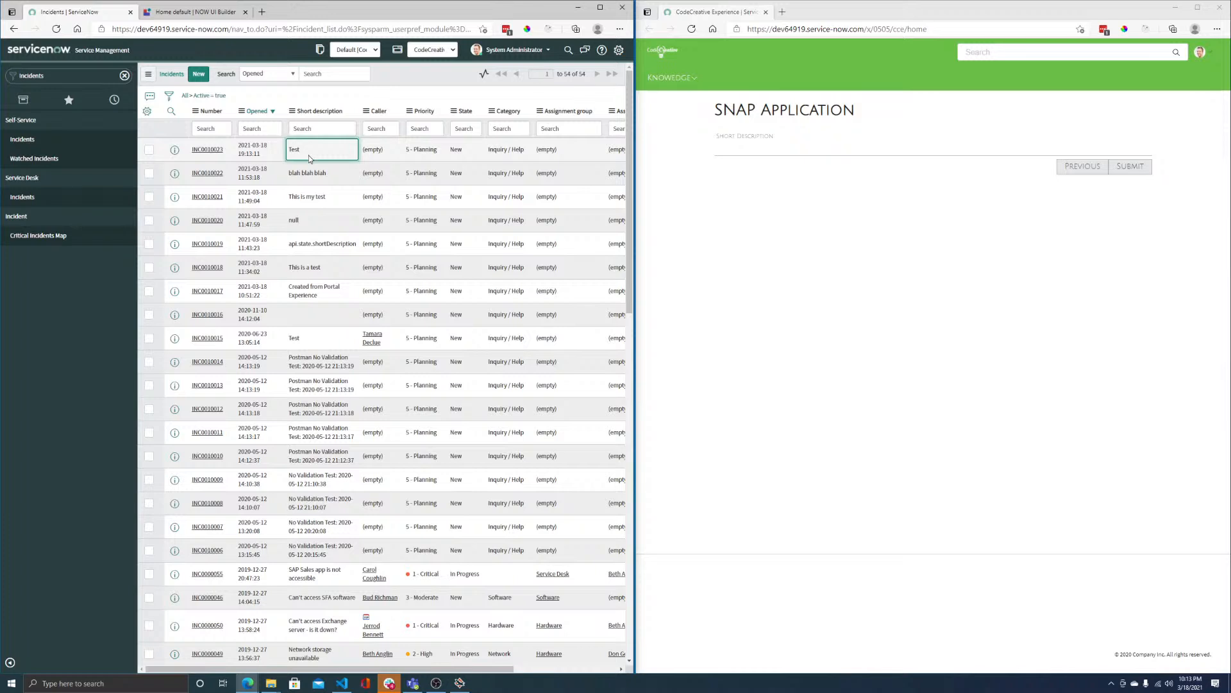
# - Return to UI Builder and open the Submit button's EXECUTE (Create Record 1) event handler for editing
pyautogui.click(191, 12)
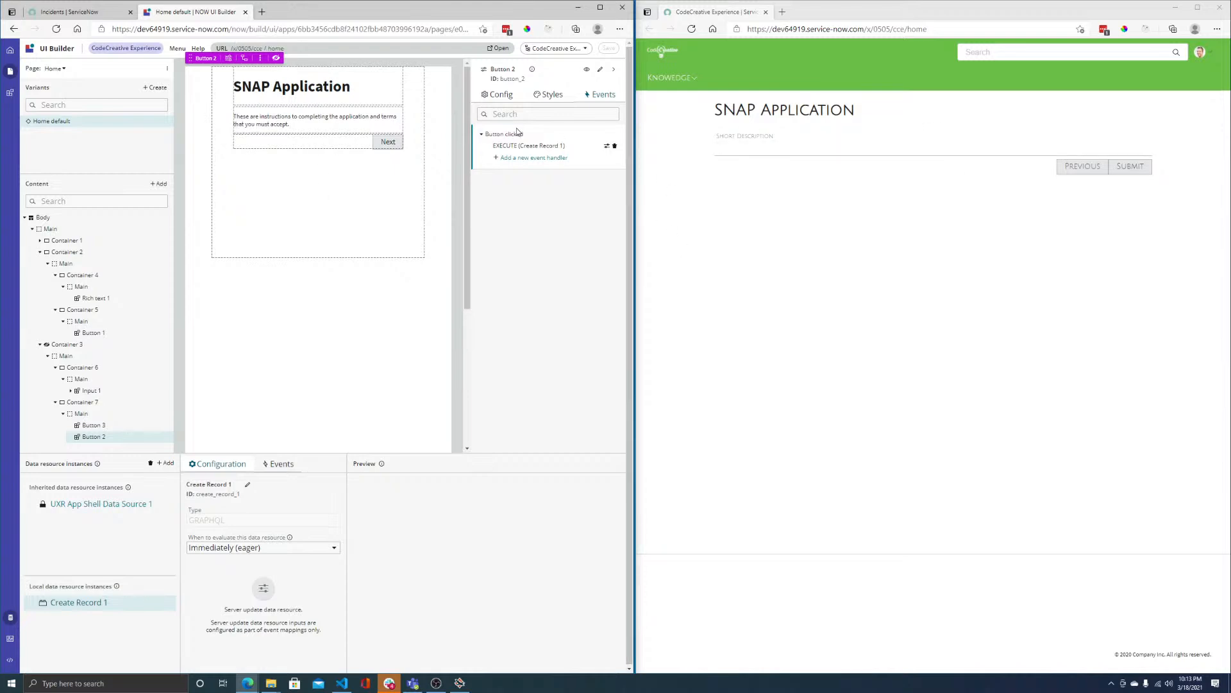
pyautogui.click(607, 147)
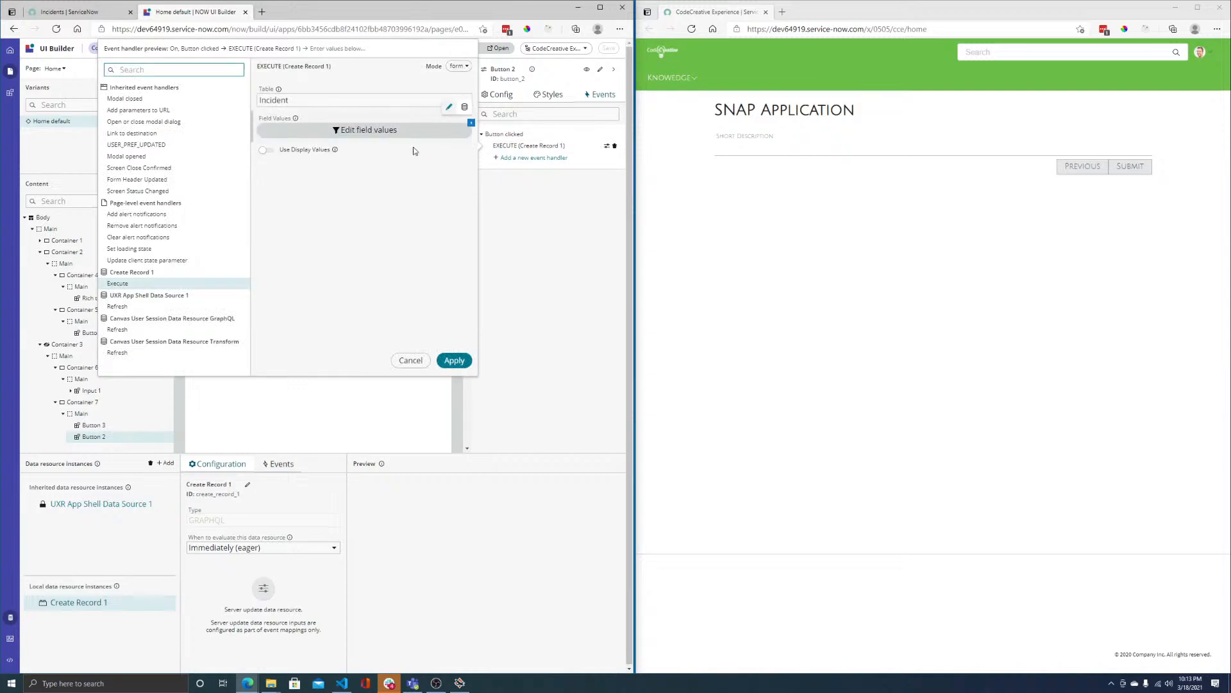
# - Open the browser developer tools for the live SNAP Application page, move their window aside and show the network activity recording
pyautogui.rightClick(828, 199)
pyautogui.click(860, 431)
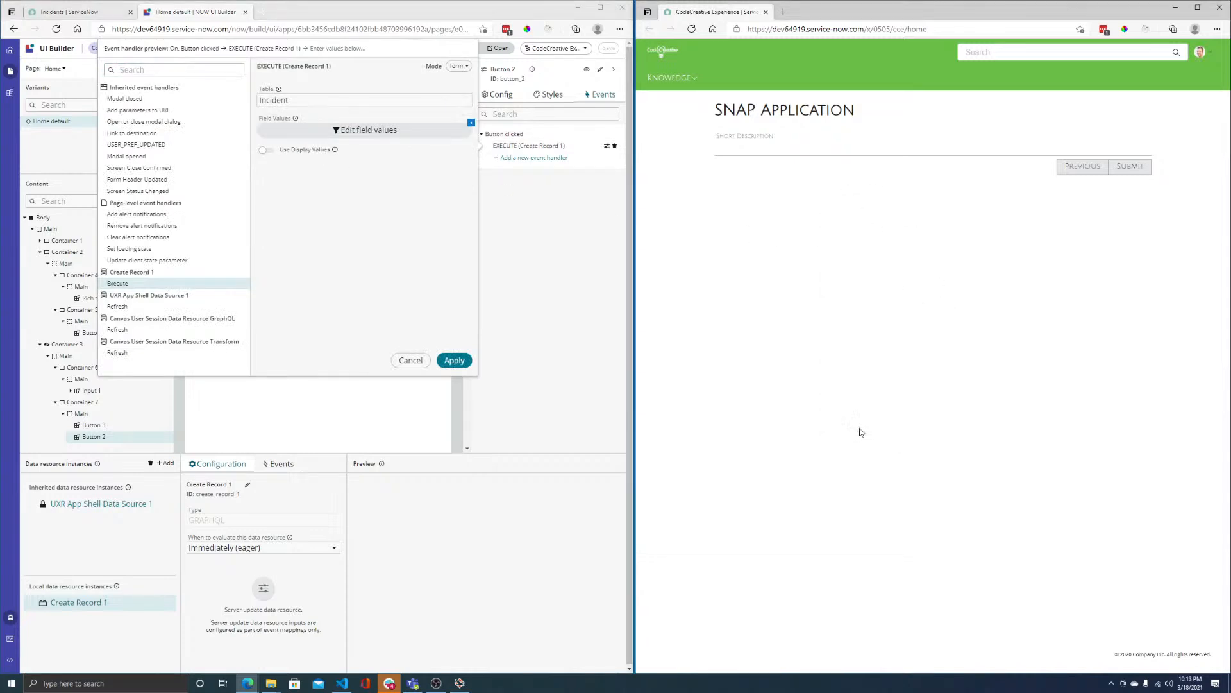
pyautogui.moveTo(760, 122); pyautogui.dragTo(240, 129)
pyautogui.click(125, 138)
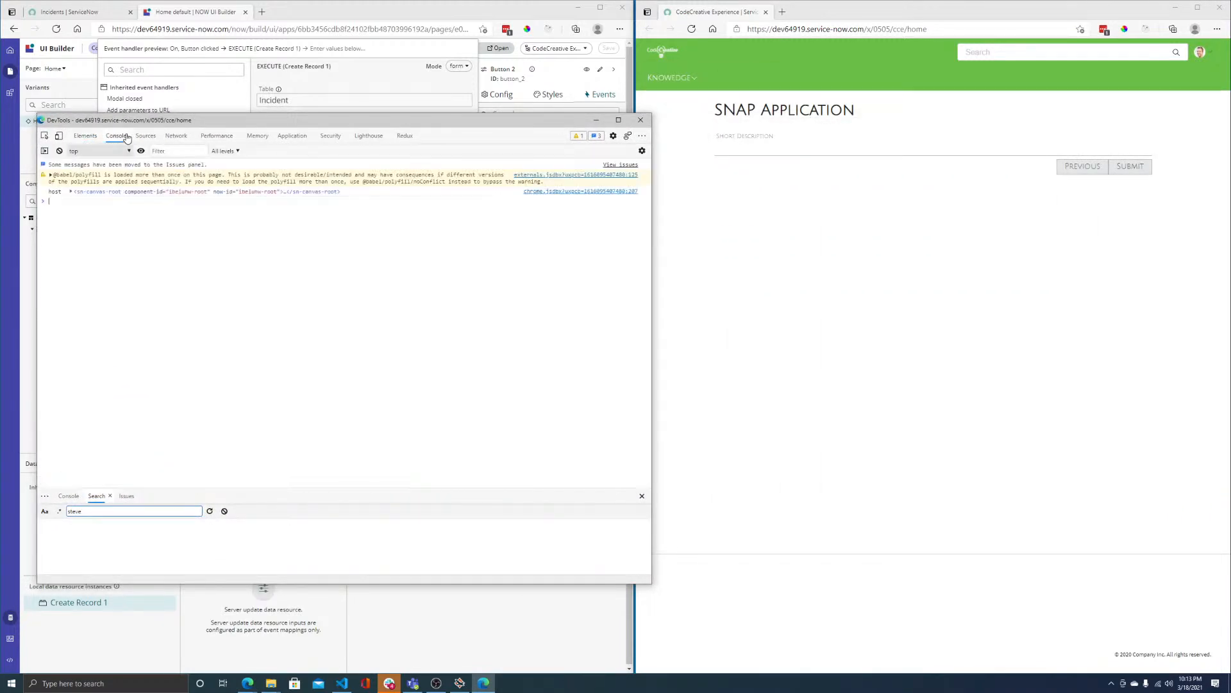
pyautogui.click(145, 136)
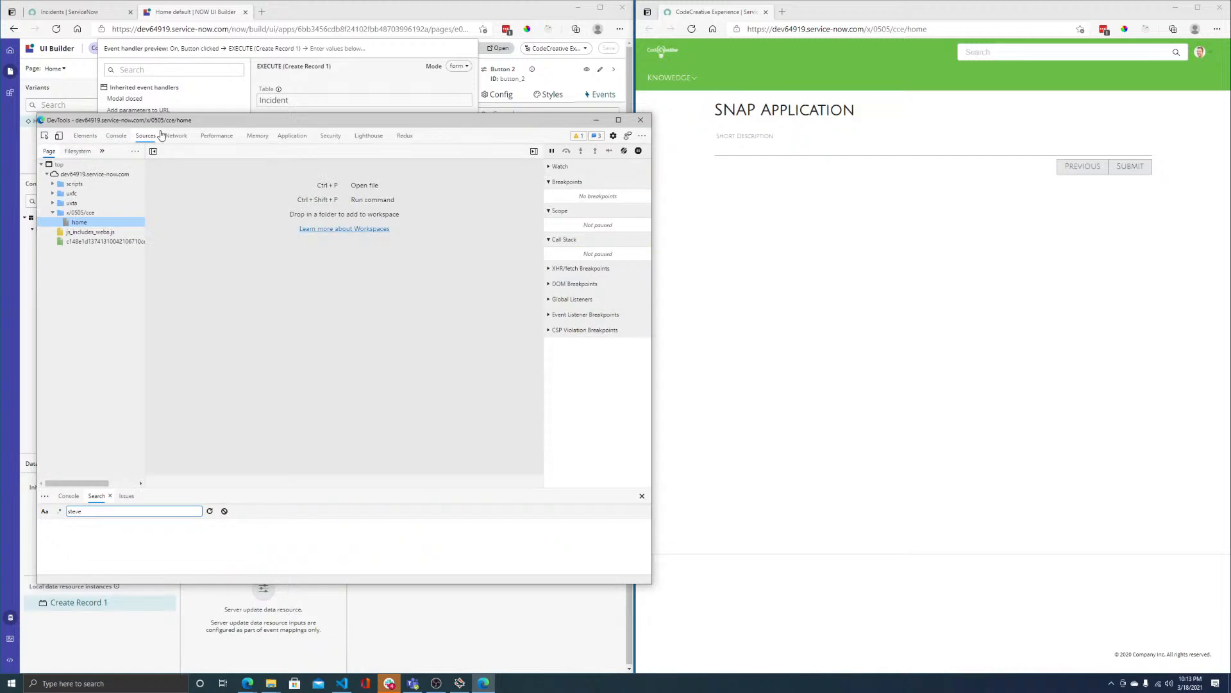
pyautogui.click(174, 134)
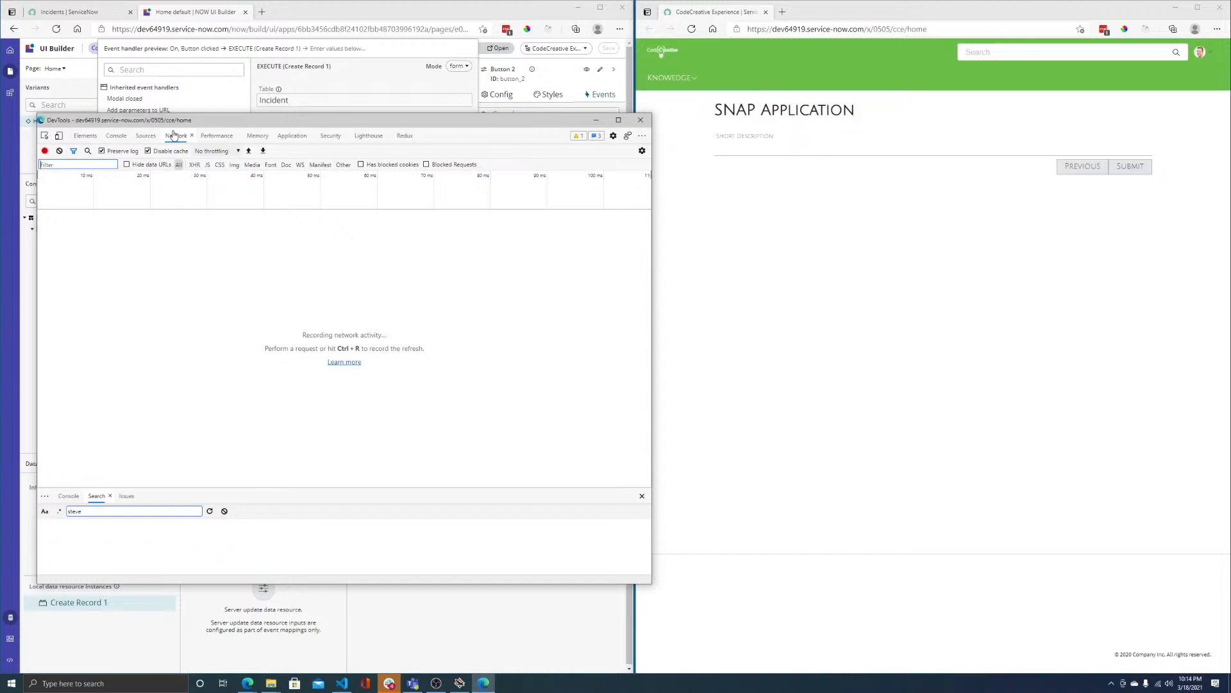
pyautogui.click(146, 136)
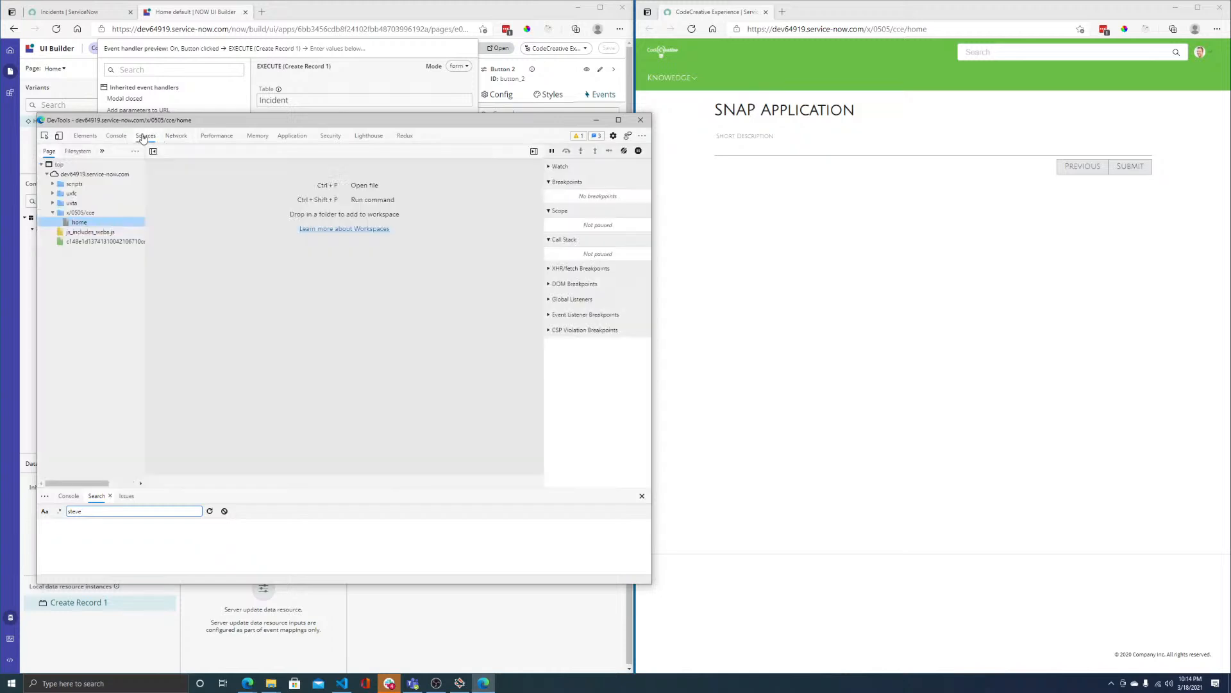
pyautogui.click(174, 136)
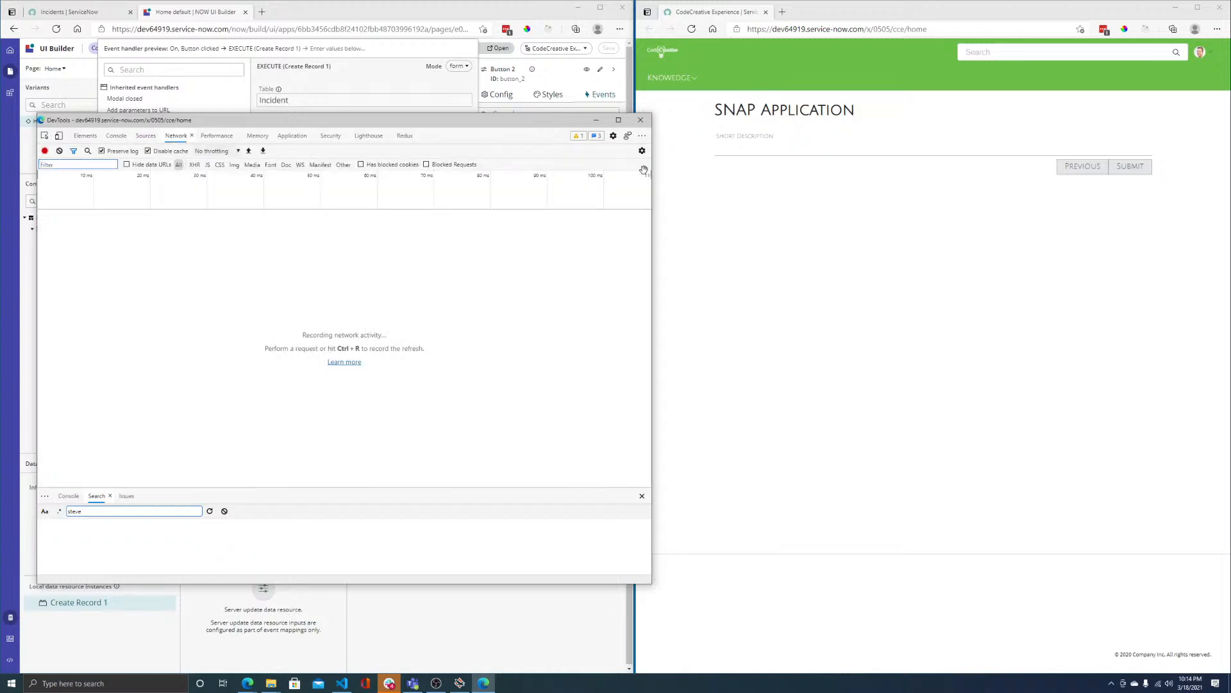
# - Move the developer tools window aside and review the Short description condition in the Create Record 1 handler's field values
pyautogui.click(832, 228)
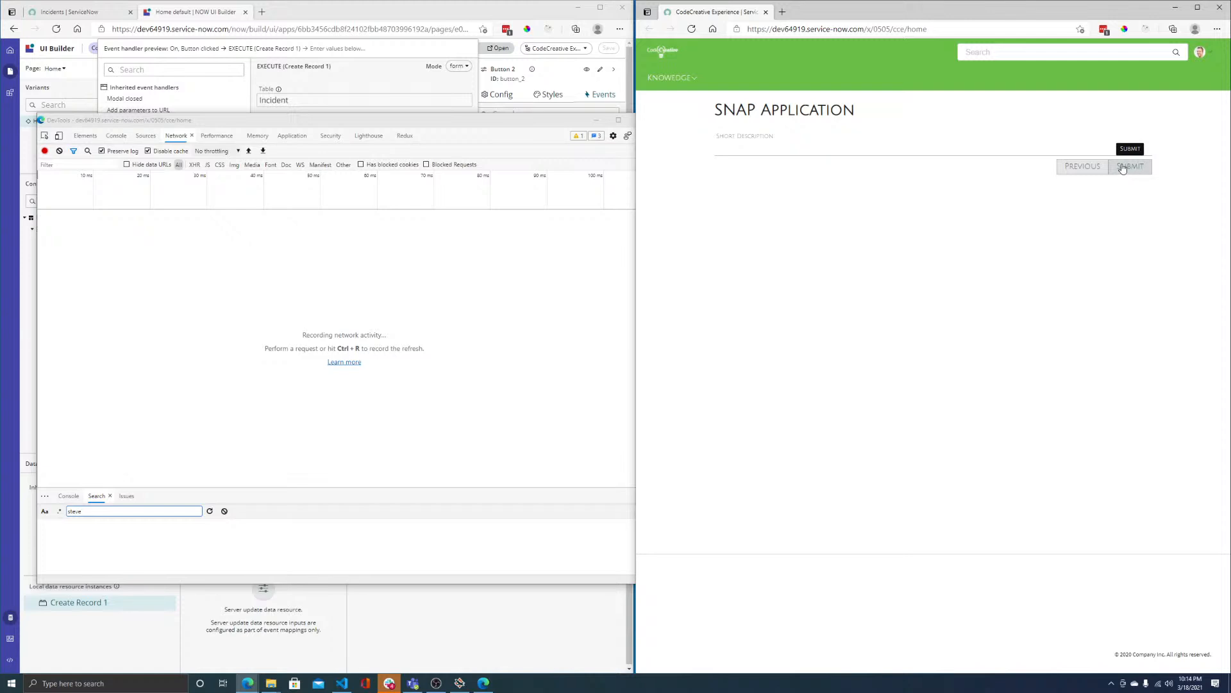
pyautogui.moveTo(255, 121); pyautogui.dragTo(401, 203)
pyautogui.click(378, 130)
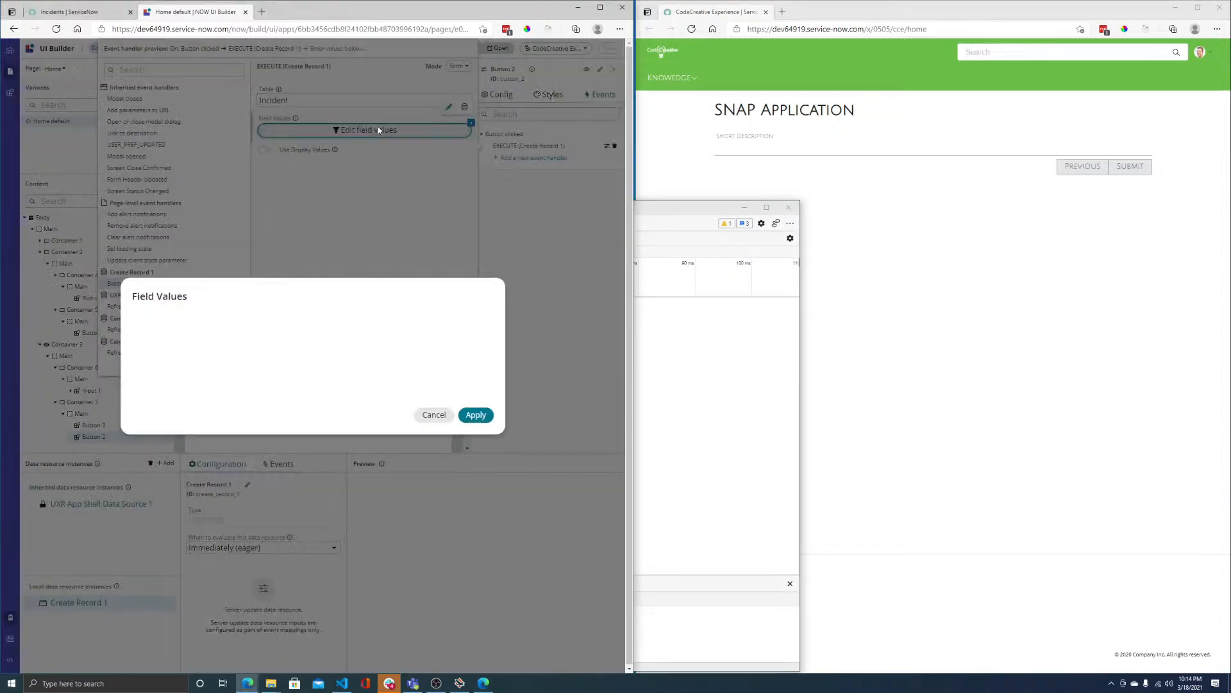
pyautogui.doubleClick(311, 270)
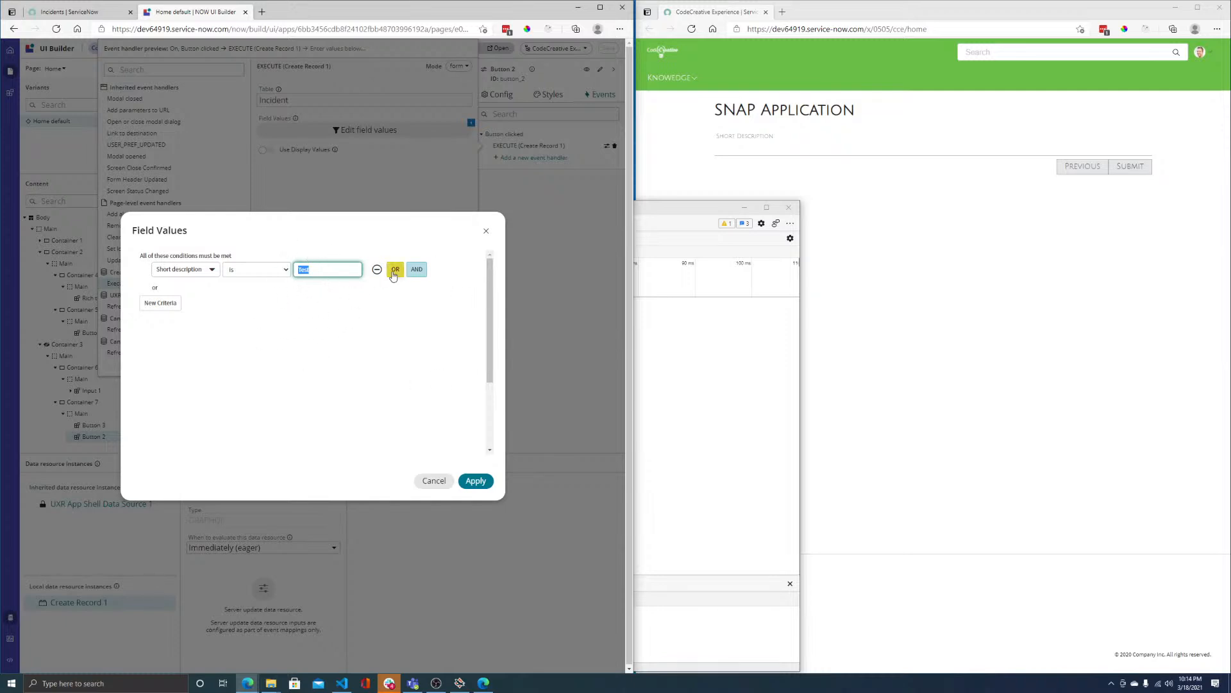
pyautogui.click(484, 232)
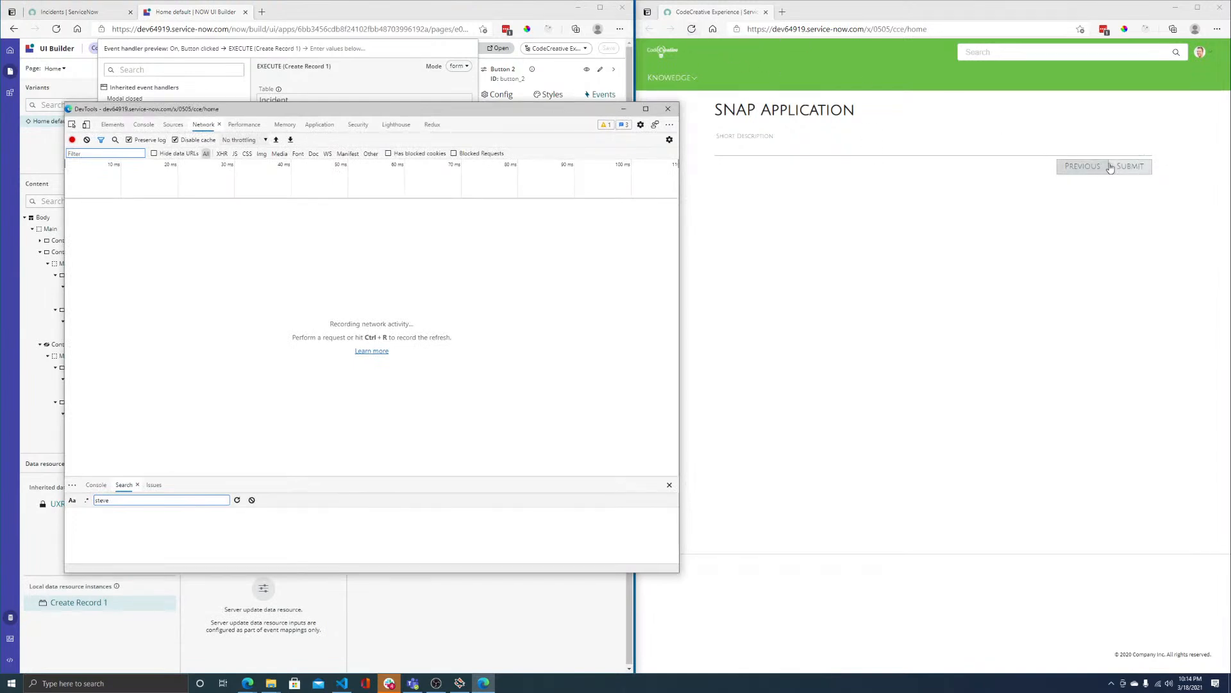
# - Submit the live SNAP Application page, expand the batch request's first serviced request in the response preview and copy its encoded body
pyautogui.click(1130, 166)
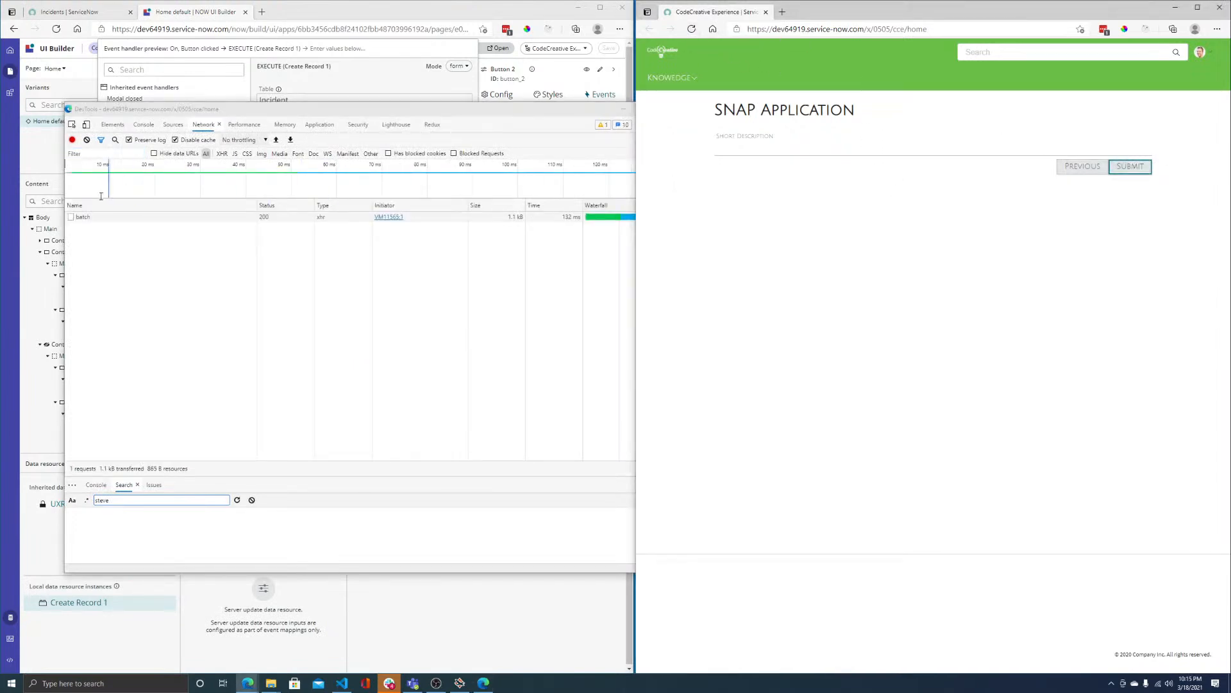
pyautogui.click(83, 218)
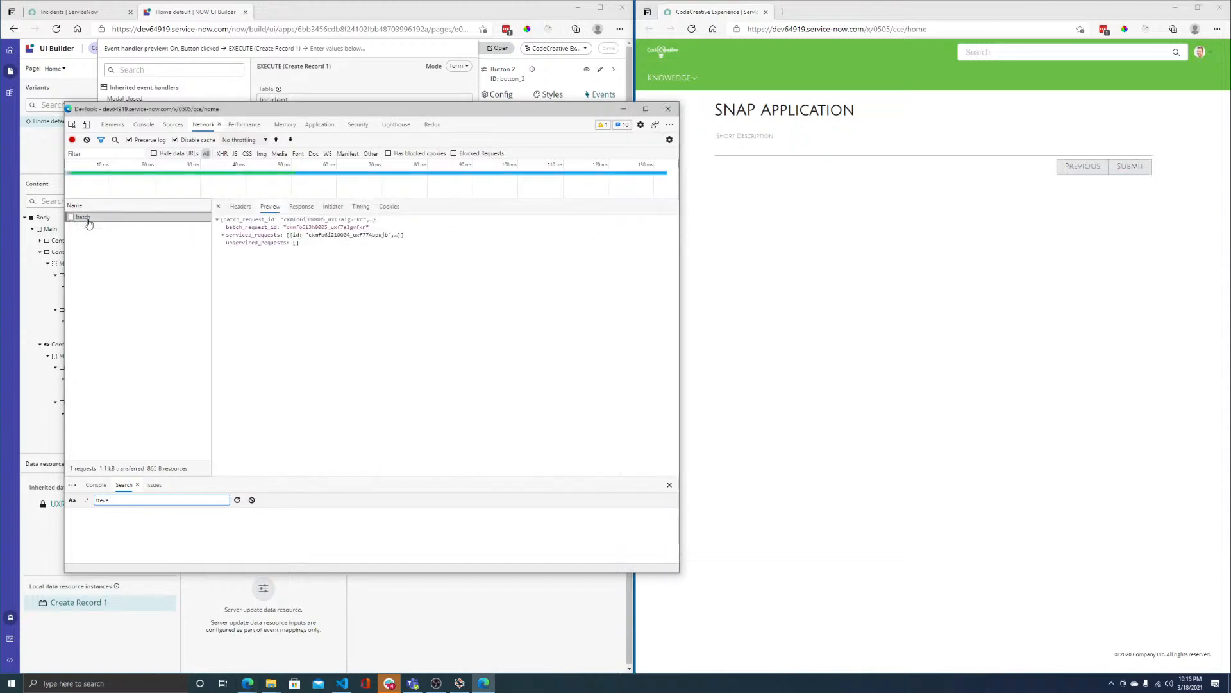
pyautogui.click(223, 235)
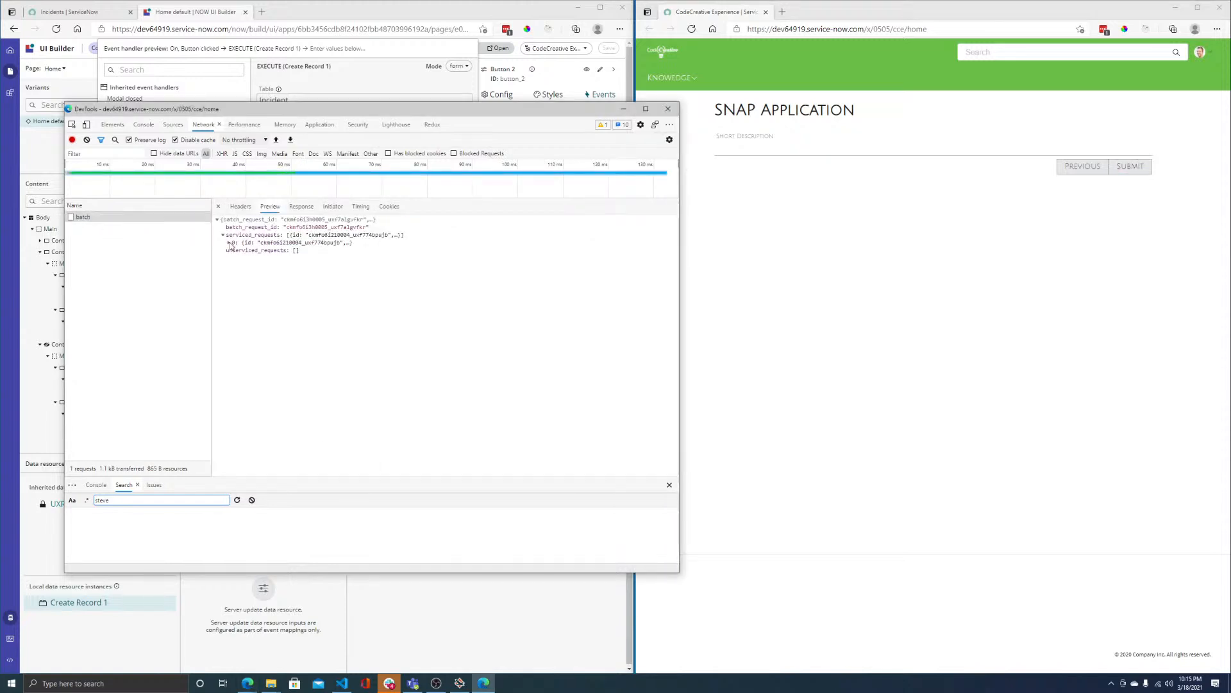
pyautogui.click(229, 242)
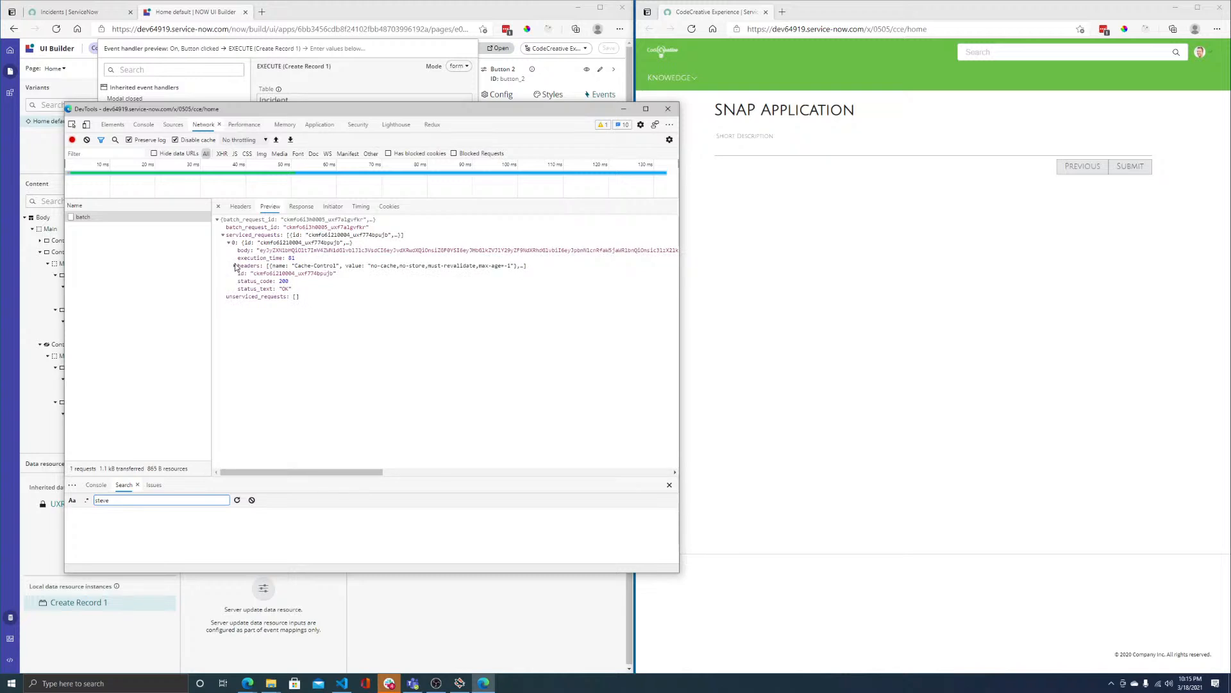
pyautogui.click(235, 265)
pyautogui.click(236, 266)
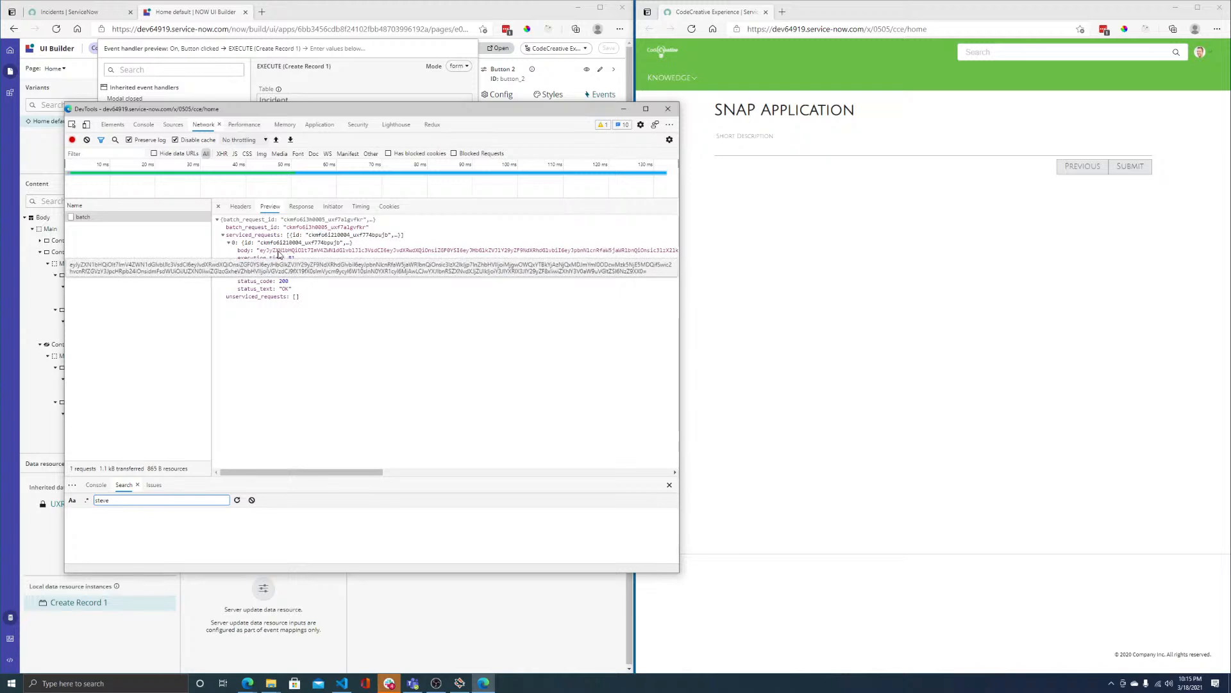
pyautogui.doubleClick(279, 252)
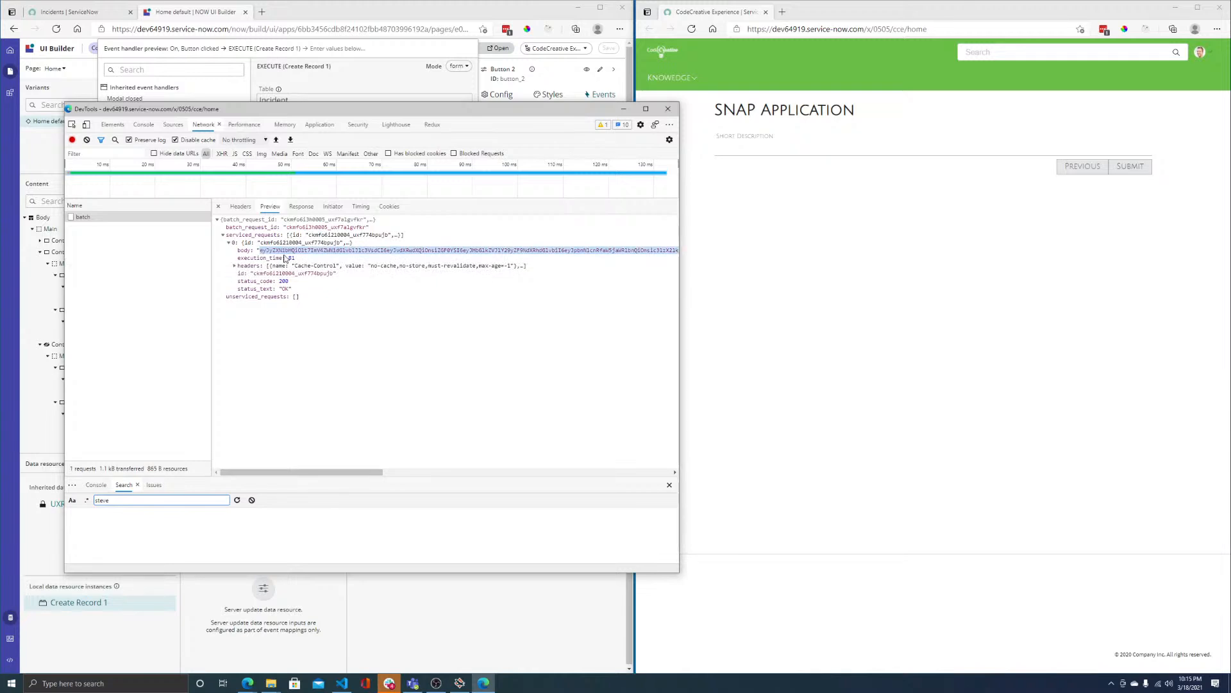
# - Search for "base64 decode" in a new browser tab, open base64decode.org and decode the copied response body
pyautogui.click(263, 13)
pyautogui.write('base')
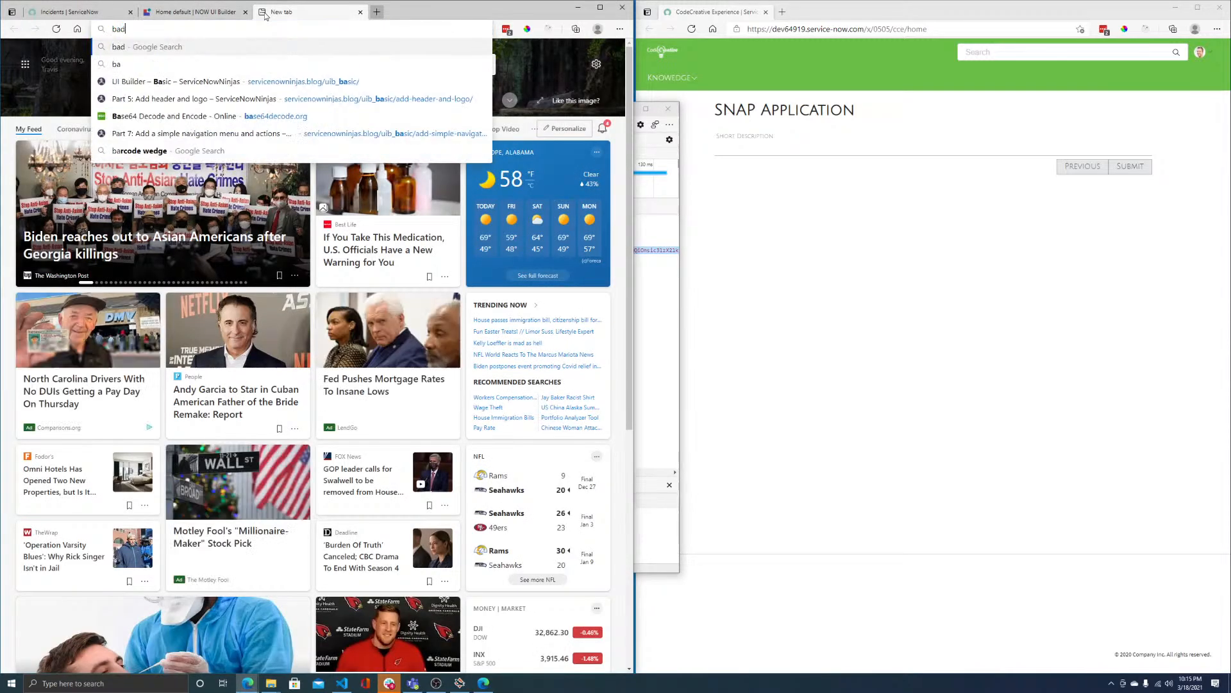
pyautogui.press('Down')
pyautogui.press('Return')
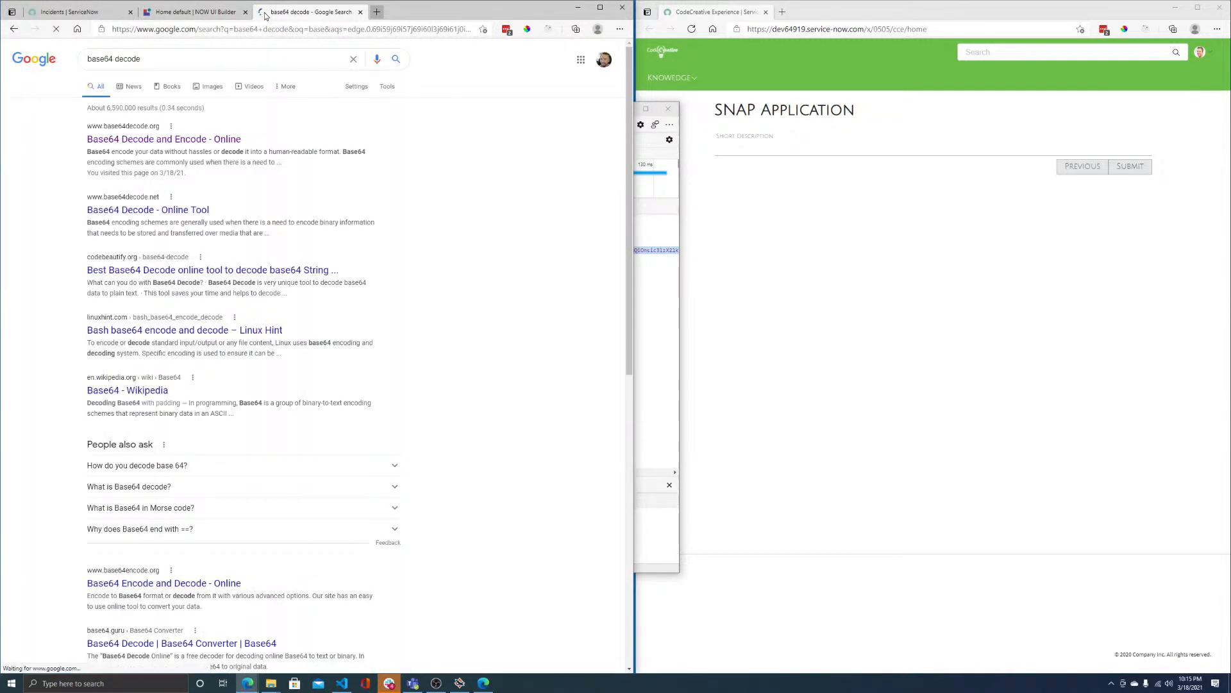
pyautogui.click(195, 137)
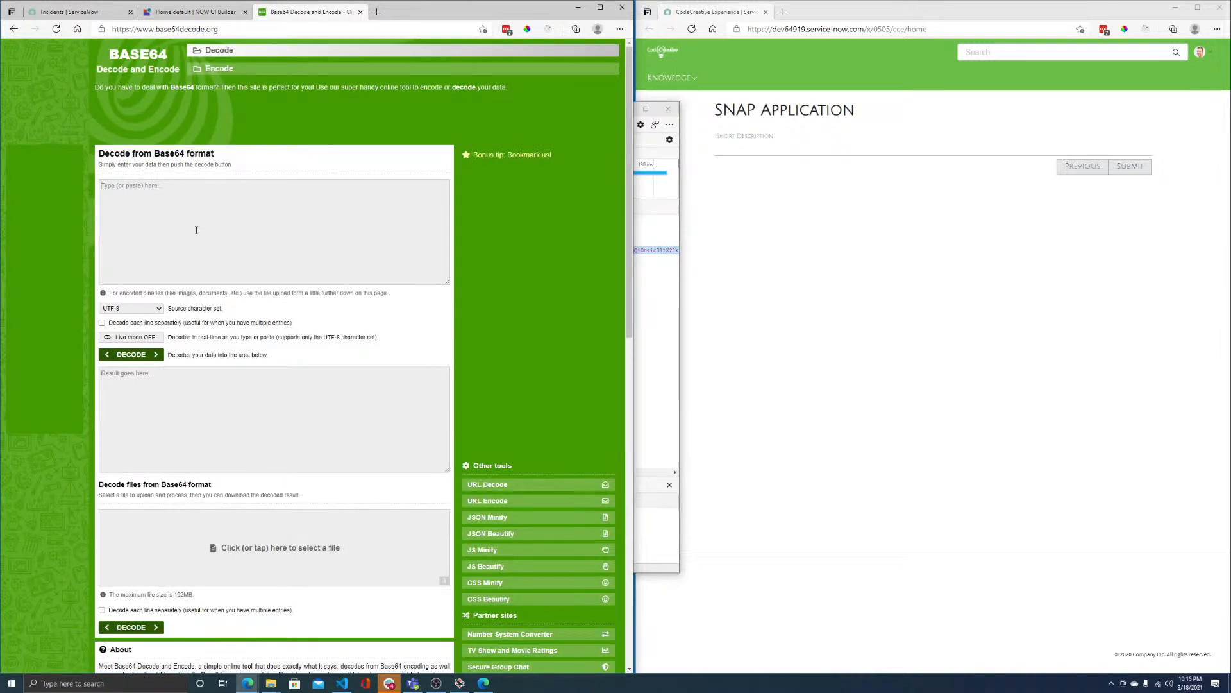
pyautogui.click(197, 229)
pyautogui.write('eyJyZXN1bHQiOlt7ImV4ZWN1dGlvbiJlc3VsdCI6eyJvdXRwdXQiOnsiZGF0YSI6eyJHbGlkZVJlY29yZF9NdXRhdGlvbiI6eyJpbnNlcnRfaW5jaWRlbnQiOnsic3lzX2lkIjp7InZhbHVlIjoiMjgwOWQxYTBkYjAzNjQxMDJmYmI0ODcwMzk5NjE5MDQifSwic2hvcnRfZGVzY3JpcHRpb24iOnsidmFsdWUiOiJUZXN0IiwiZGlzcGxheVZhbHVlIjoiVGVzdCJ9fX19fX0sImVycm9ycyI6W10sInN0YXR1cyI6MjAwLCJwYXJlbnRSZXNvdXJjZUlkIjoiY3JlYXRlX3JlY29yZF8xIiwiZXhlY3V0aW9uVGltZSI6NzZ9XX0')
pyautogui.click(131, 355)
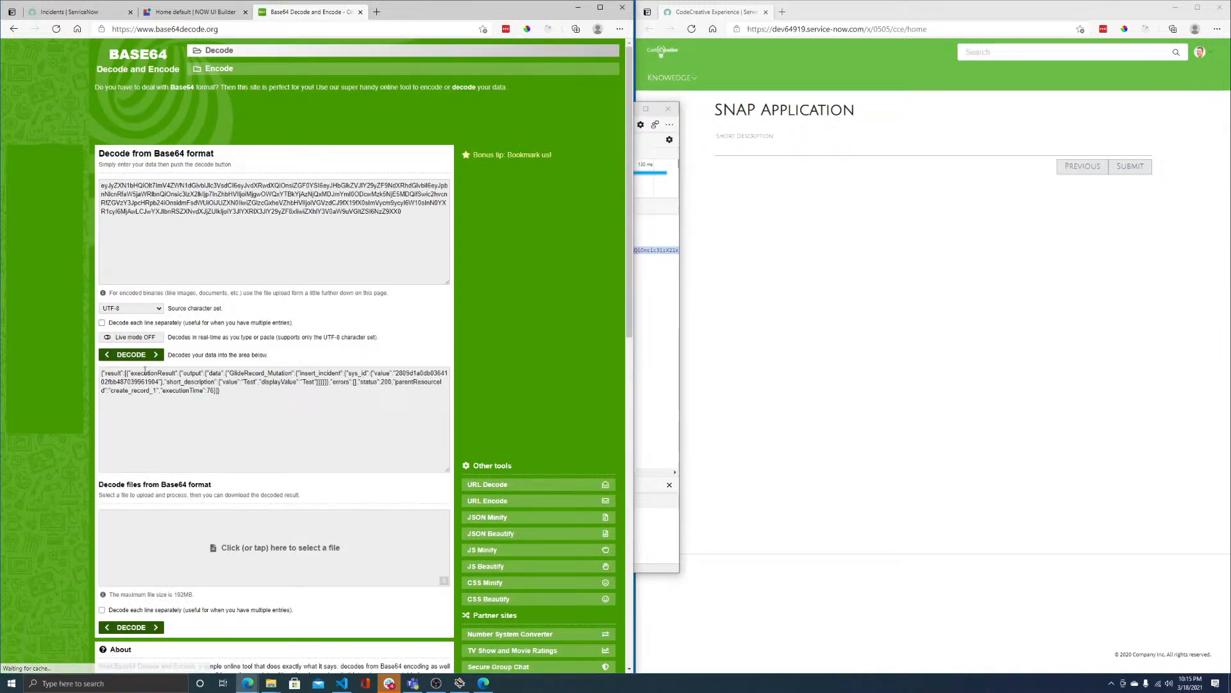
# - Examine the decoded result for the insert_incident mutation, its sys_id and its short_description value
pyautogui.moveTo(221, 390); pyautogui.dragTo(98, 371)
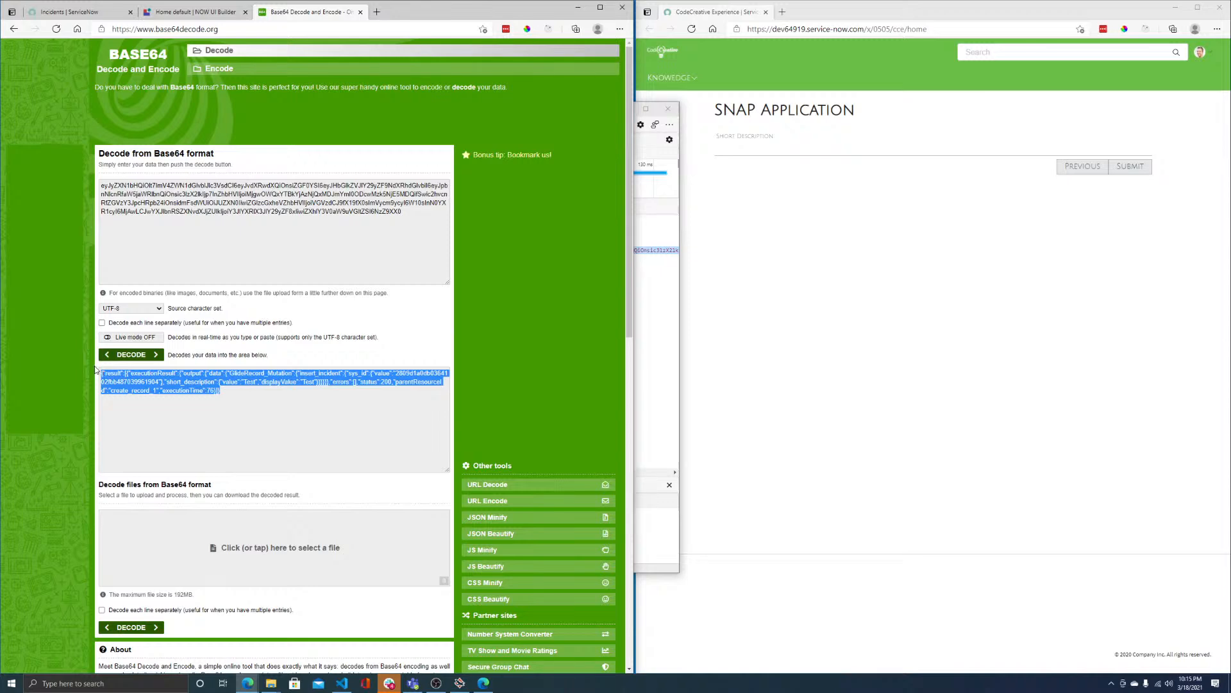
pyautogui.click(350, 377)
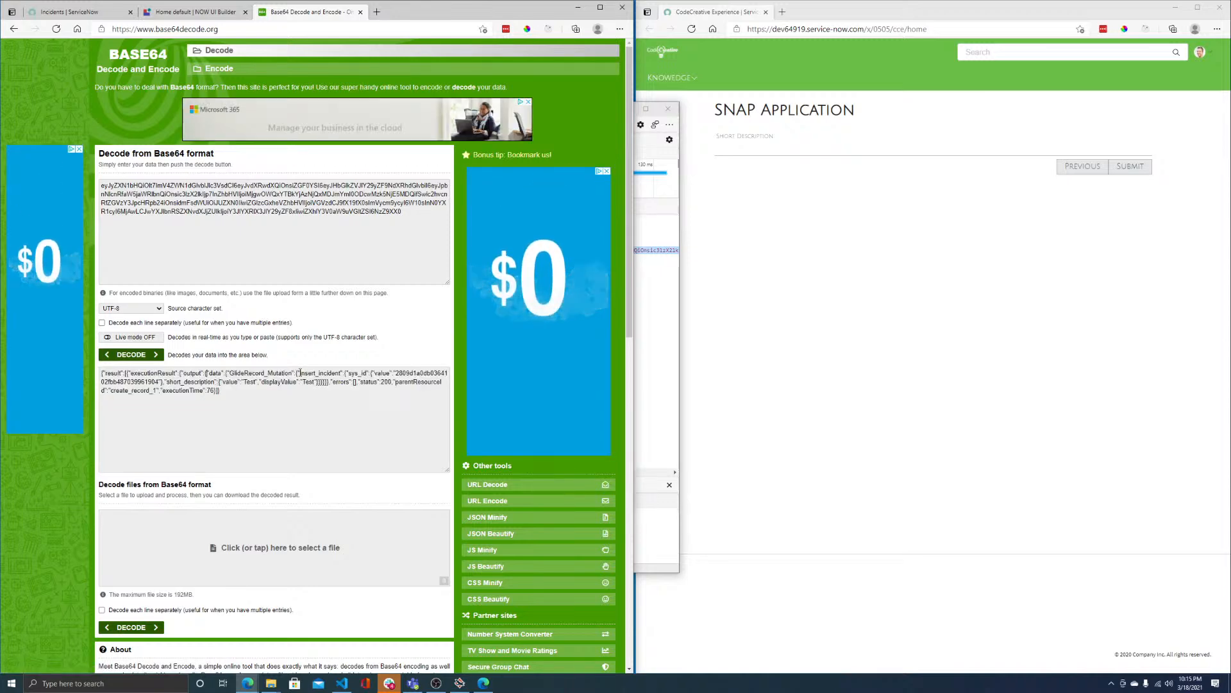
pyautogui.moveTo(297, 373); pyautogui.dragTo(448, 376)
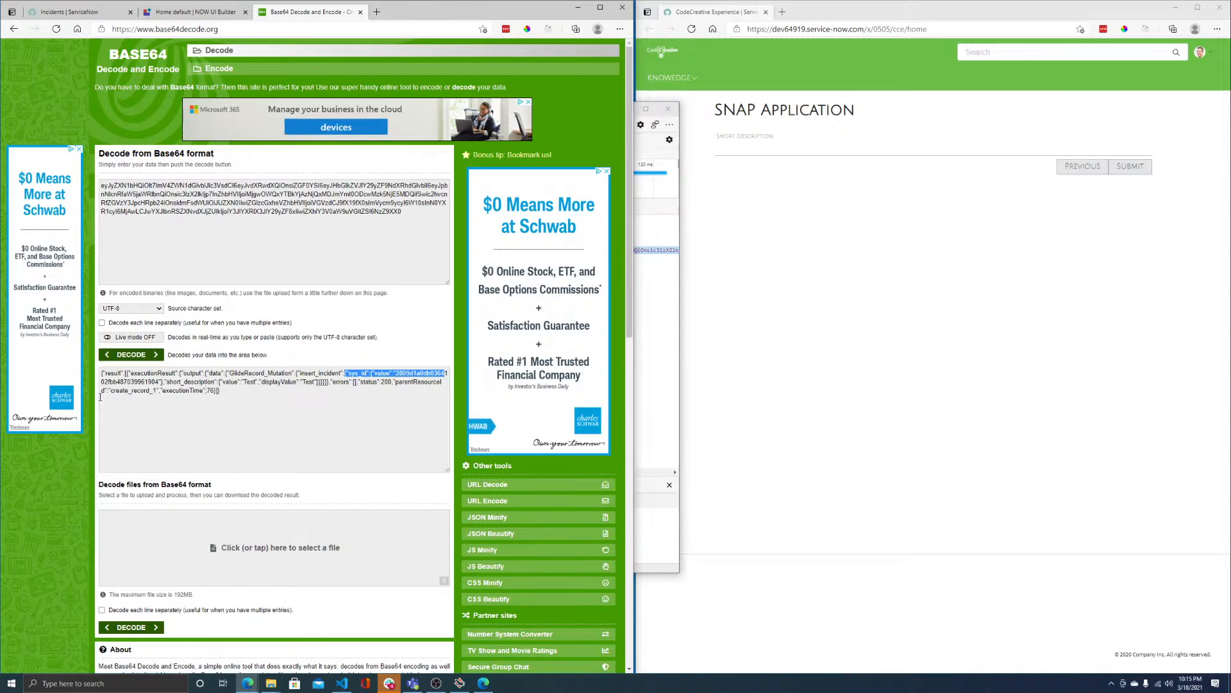
pyautogui.moveTo(162, 382); pyautogui.dragTo(318, 385)
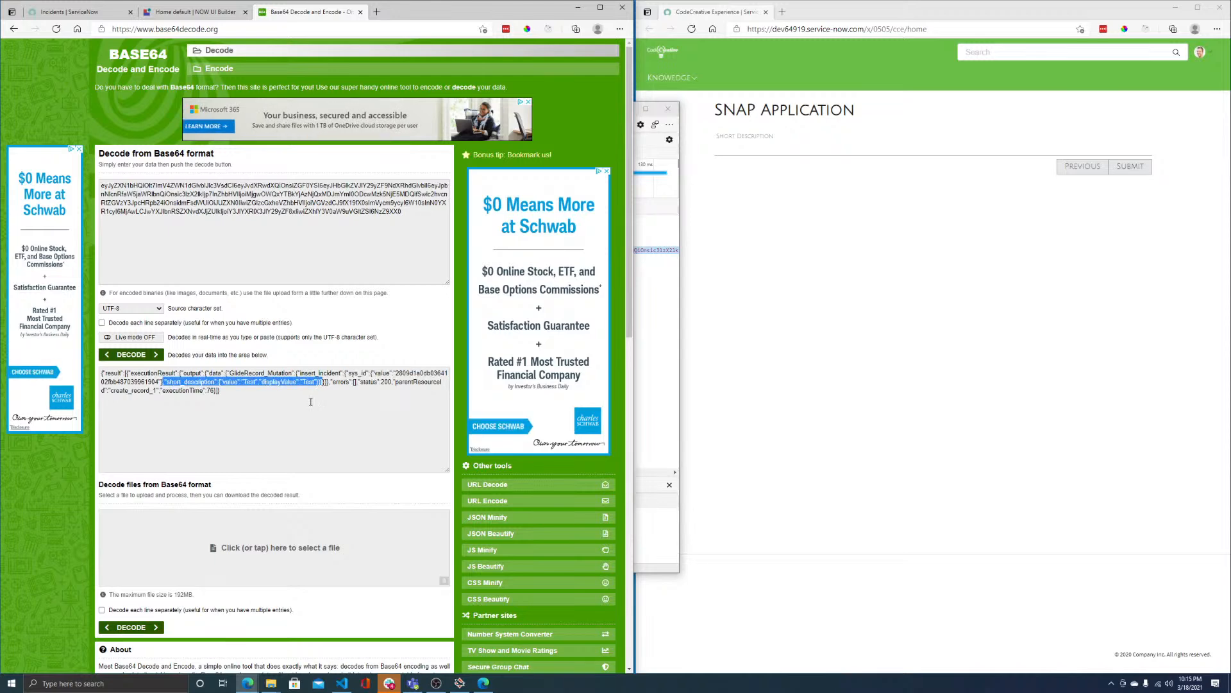
pyautogui.click(309, 404)
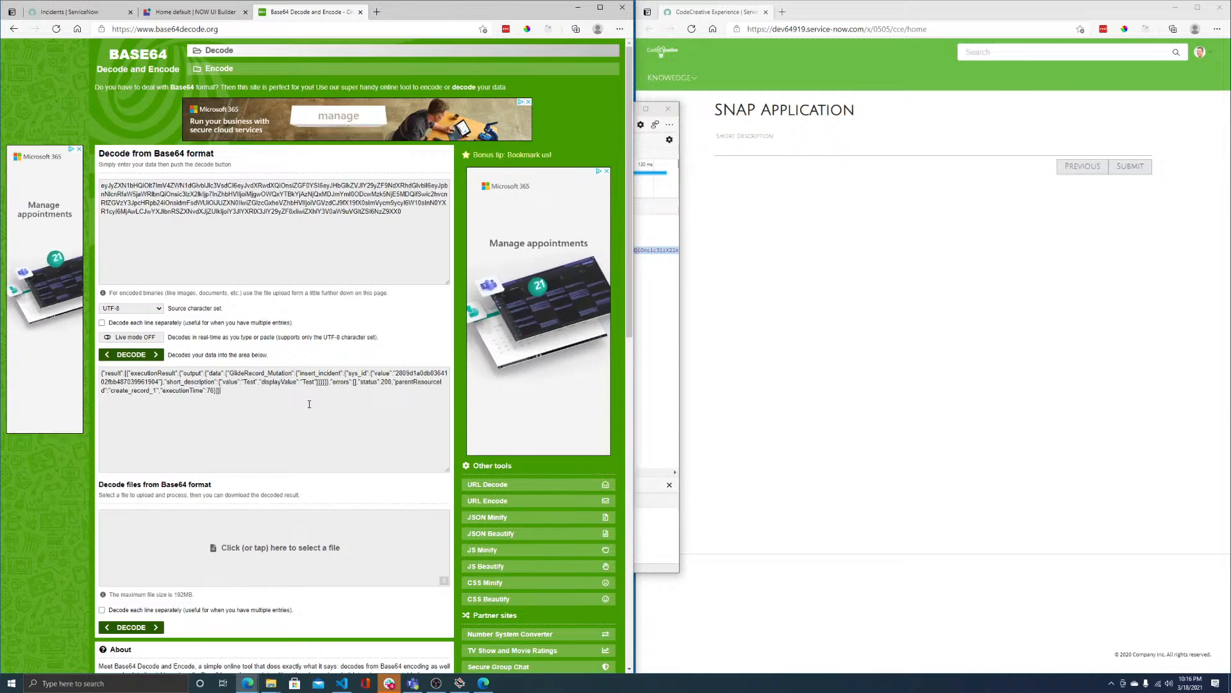
pyautogui.click(309, 404)
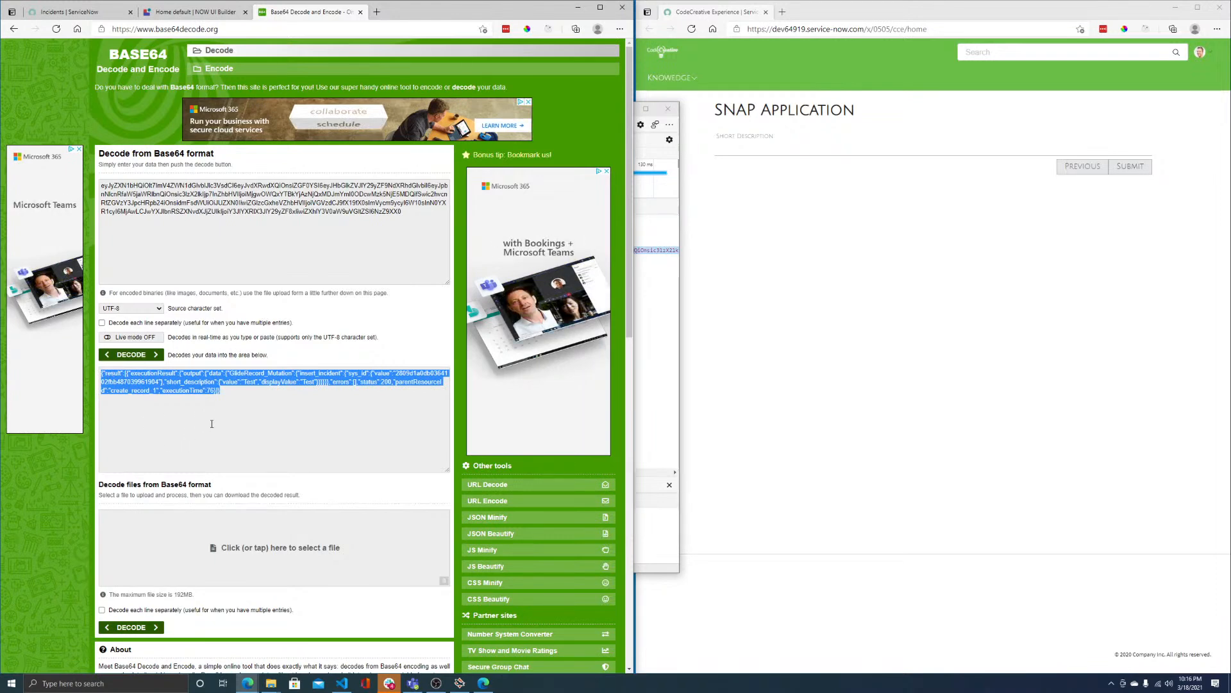
# - Compare the decoded insert_incident and short_description output with the table and fields configured in the Create Record 1 handler
pyautogui.click(195, 12)
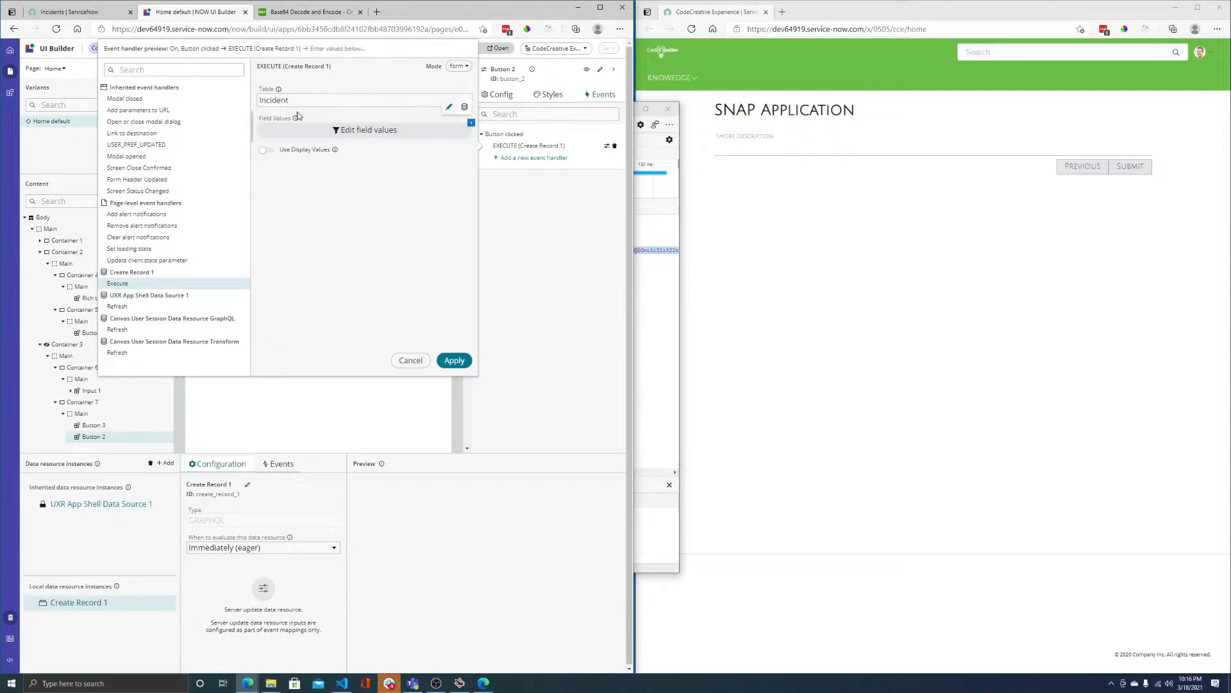
pyautogui.click(294, 14)
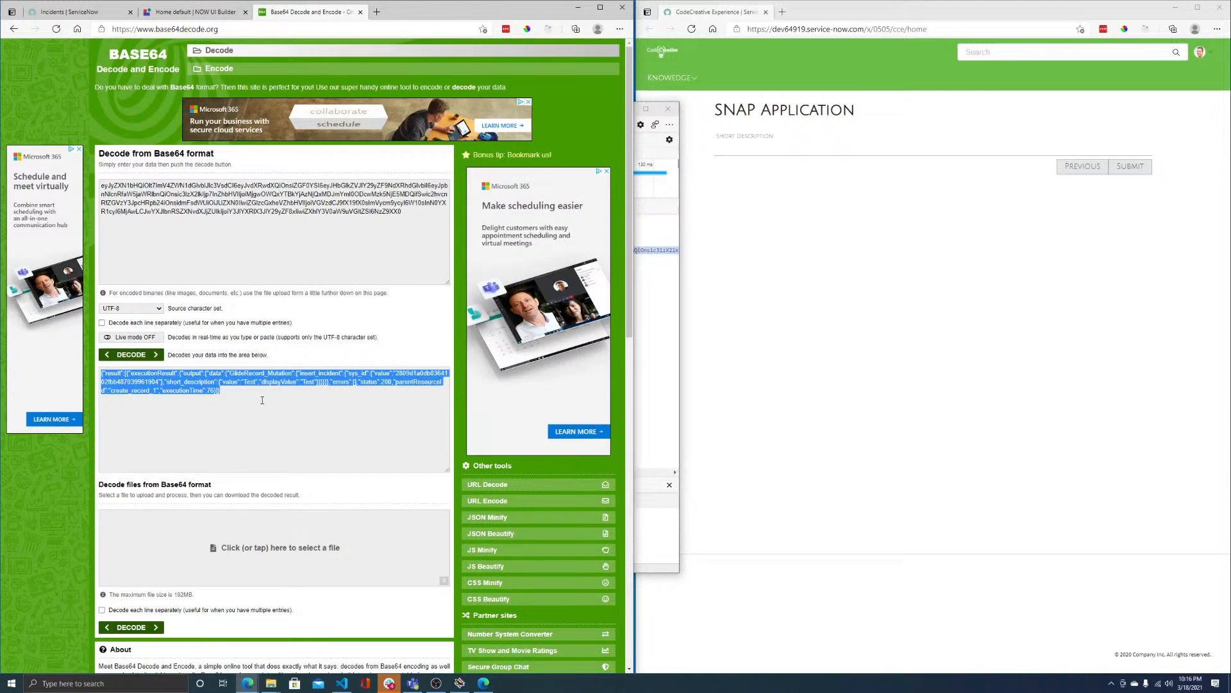
pyautogui.click(331, 370)
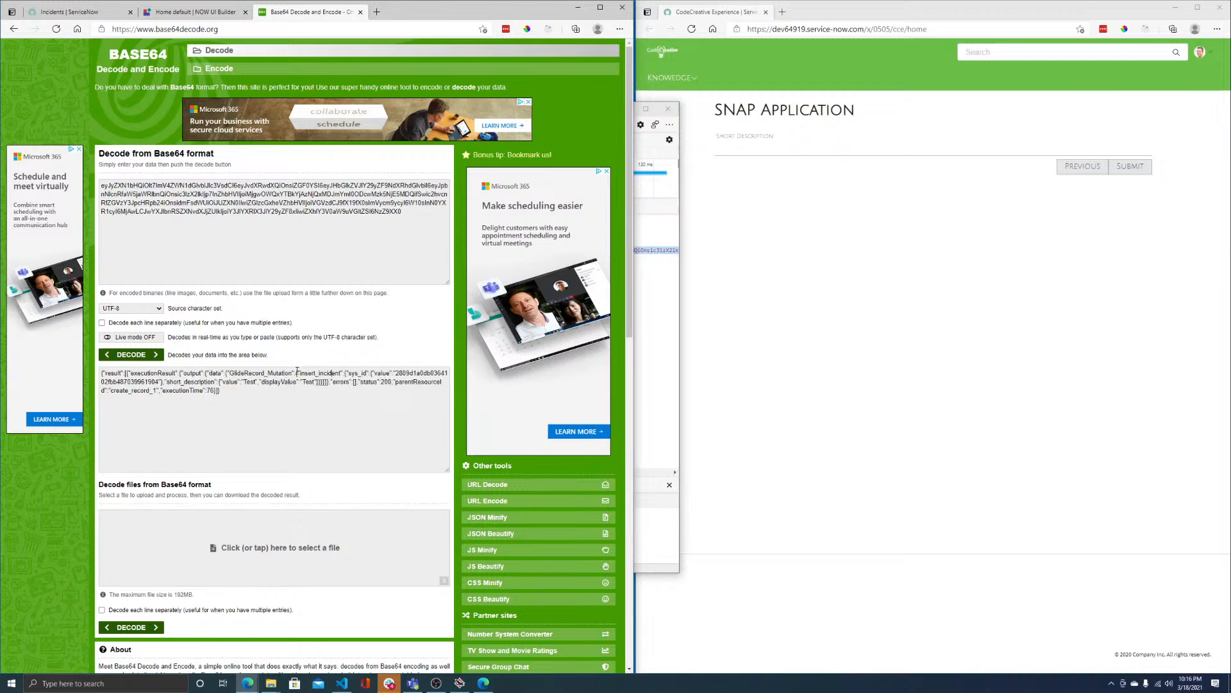
pyautogui.moveTo(297, 372)
pyautogui.mouseDown()
pyautogui.moveTo(306, 381)
pyautogui.moveTo(273, 386)
pyautogui.moveTo(296, 382)
pyautogui.mouseUp()
pyautogui.click(296, 383)
pyautogui.moveTo(163, 382); pyautogui.dragTo(318, 383)
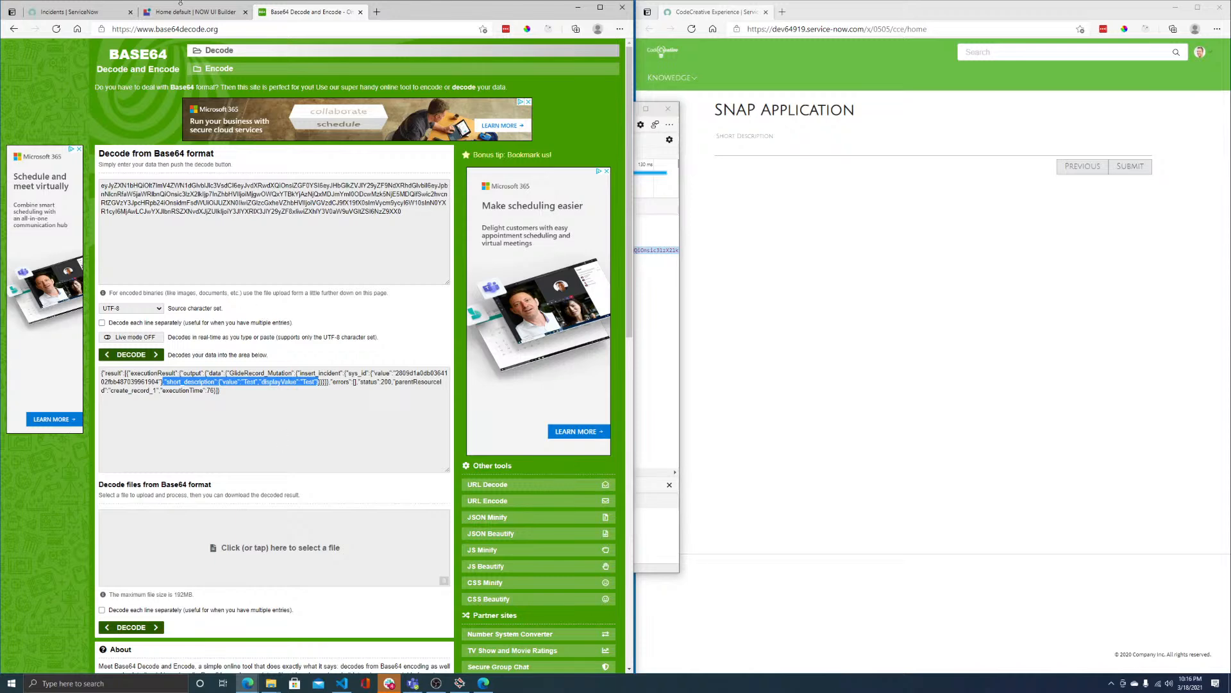
pyautogui.click(229, 381)
pyautogui.moveTo(164, 383); pyautogui.dragTo(322, 383)
pyautogui.click(272, 424)
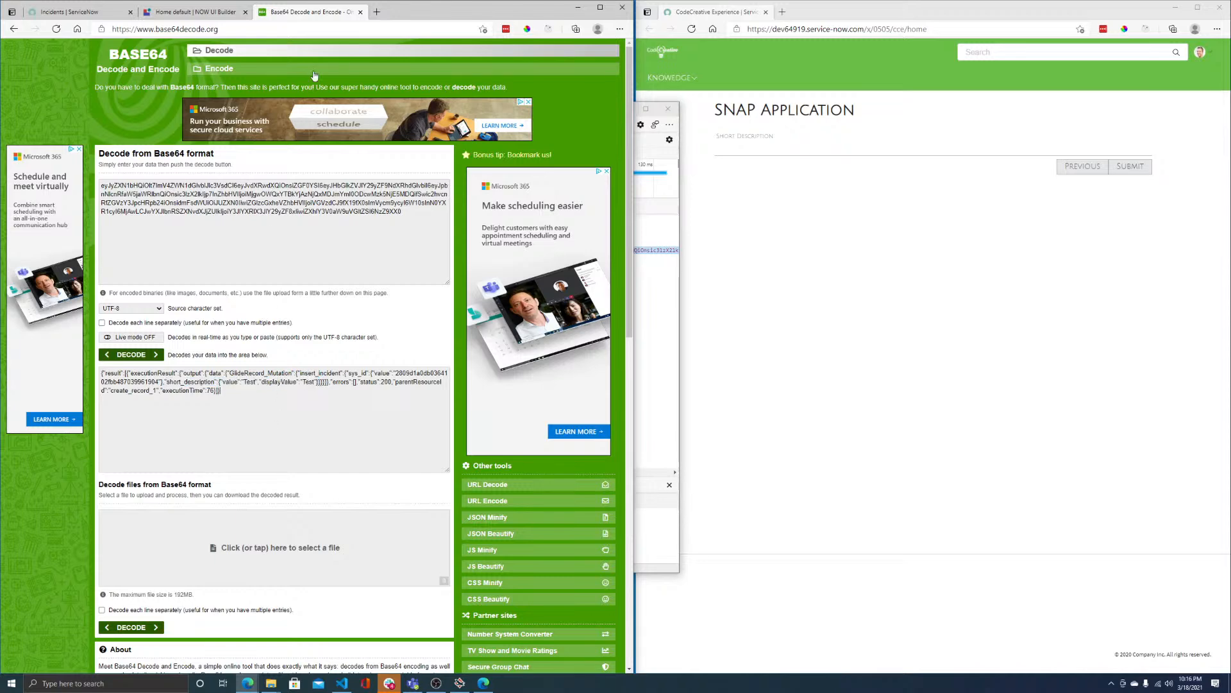
# - Close the Base64 decoder page and review the Create Record 1 handler's field values in UI Builder again
pyautogui.click(361, 12)
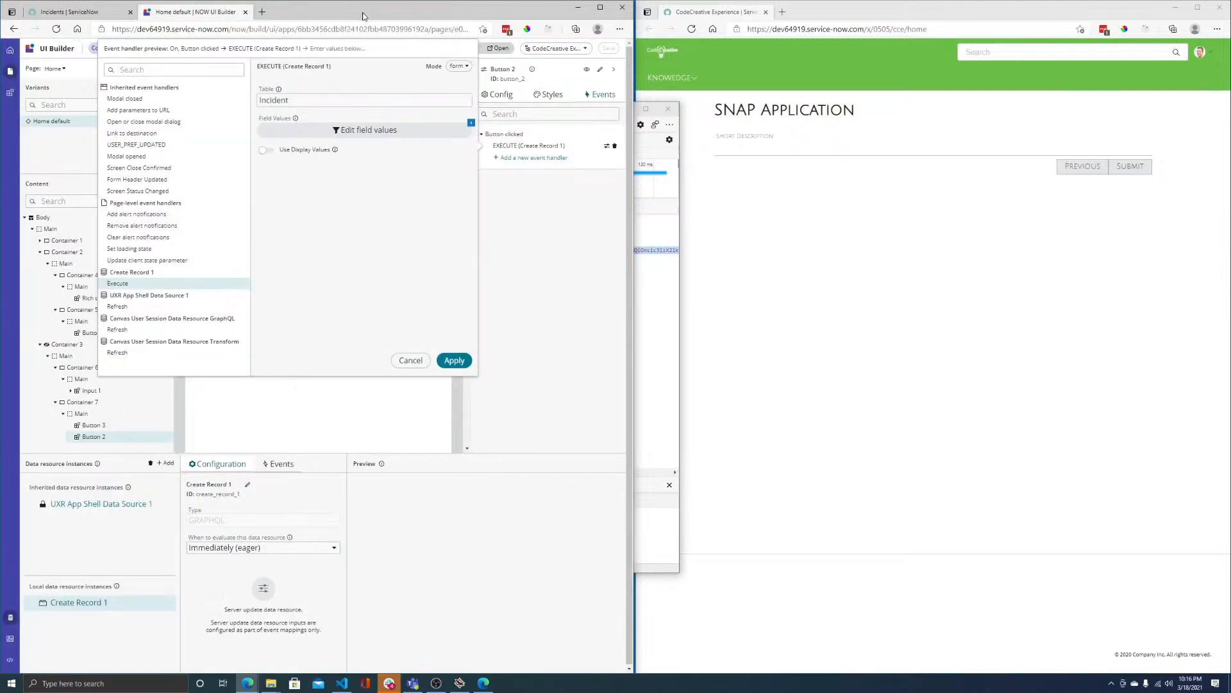
pyautogui.click(389, 131)
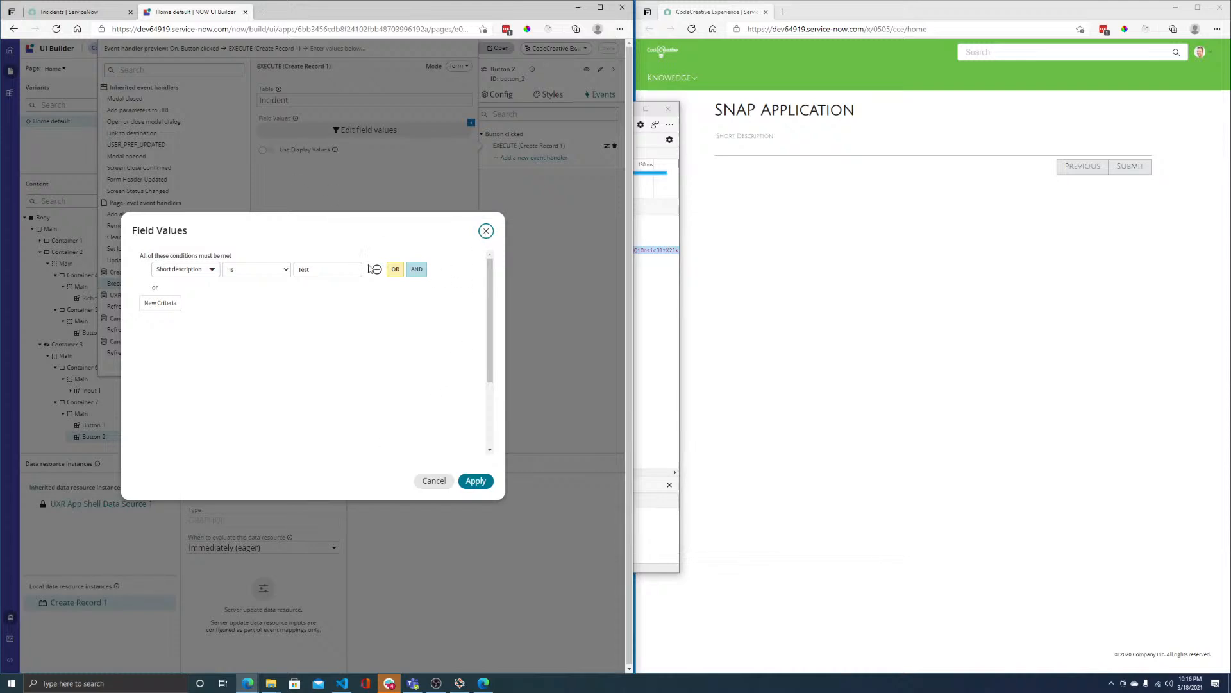
pyautogui.click(487, 231)
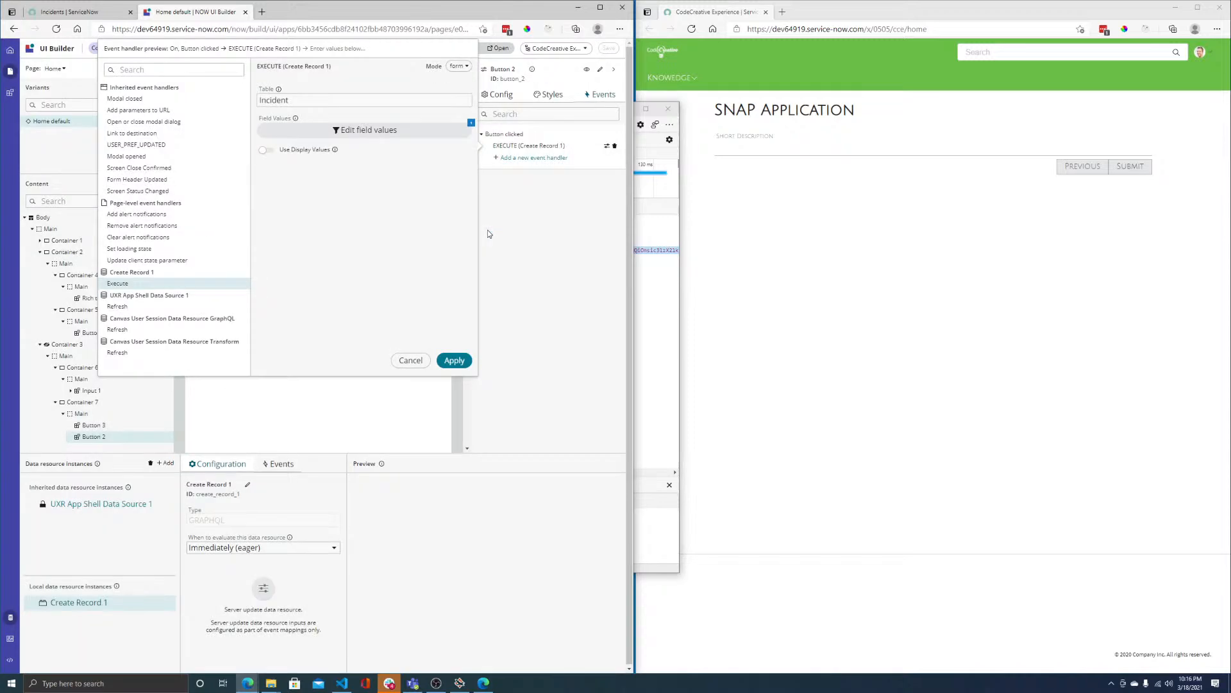
# - Switch the EXECUTE (Create Record 1) handler to Script mode and set its table property to 'incident'
pyautogui.click(459, 66)
pyautogui.click(469, 95)
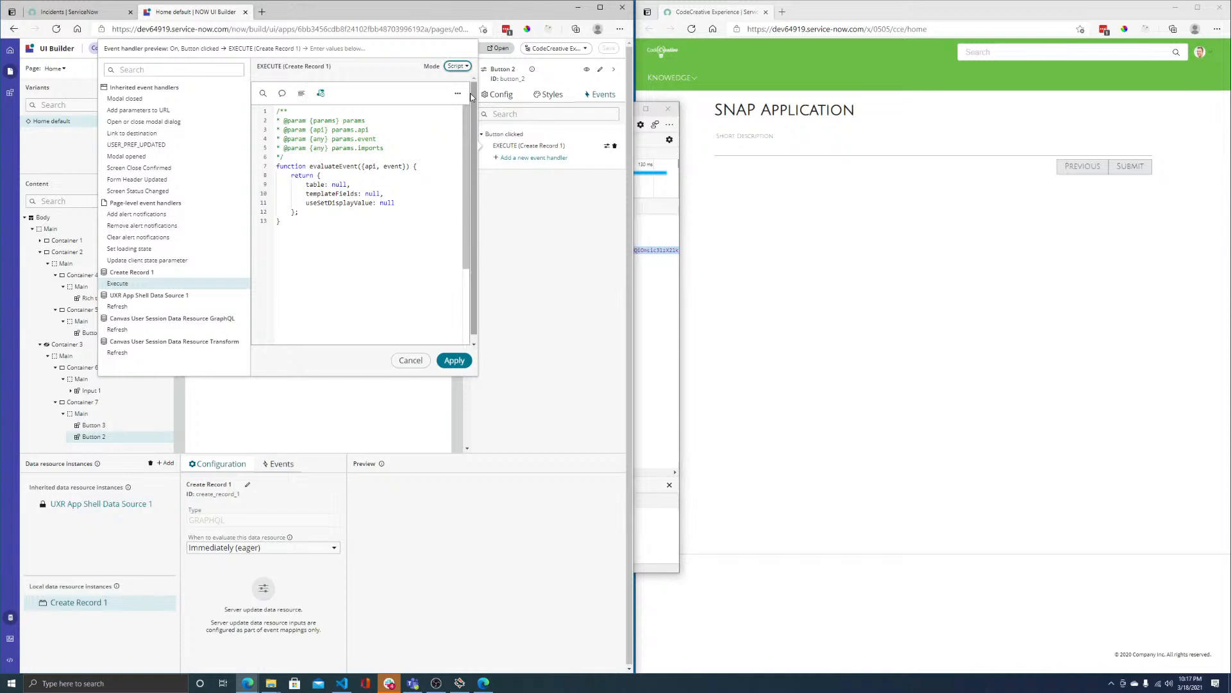
pyautogui.doubleClick(336, 185)
pyautogui.write("'incide")
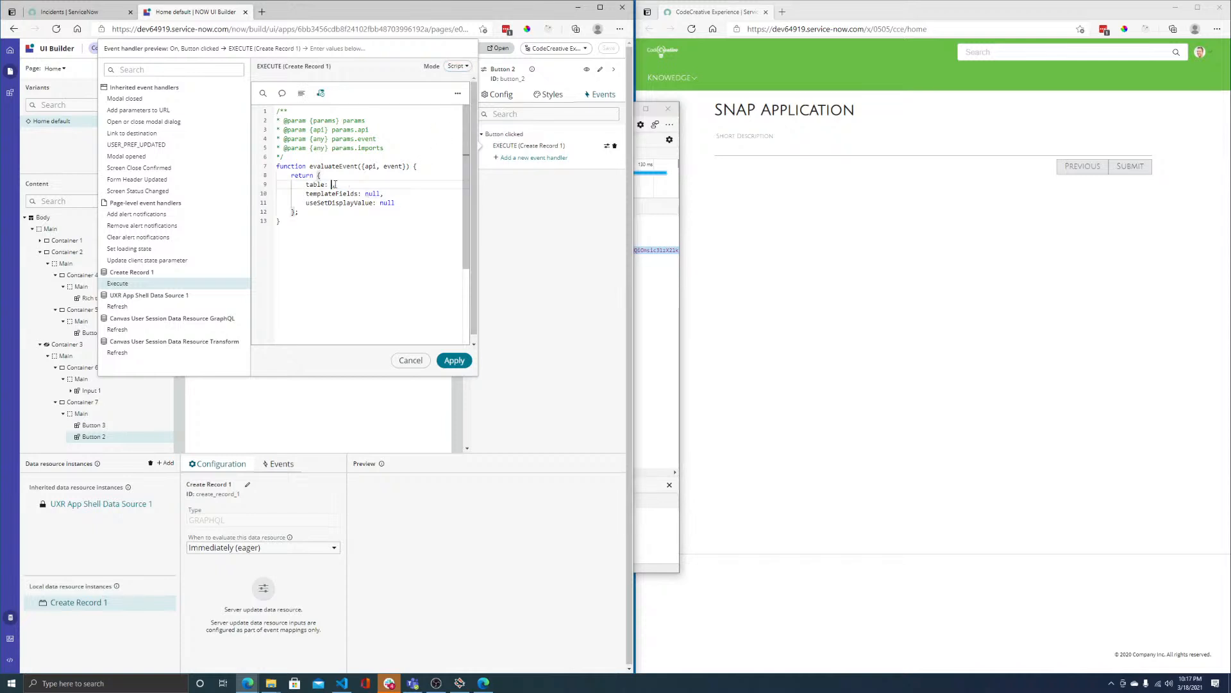
pyautogui.write("nt',")
# - Set the script's templateFields property to the template string `short_description=${api.state.shortDescription}`
pyautogui.doubleClick(374, 193)
pyautogui.press('BackSpace')
pyautogui.write('short_description')
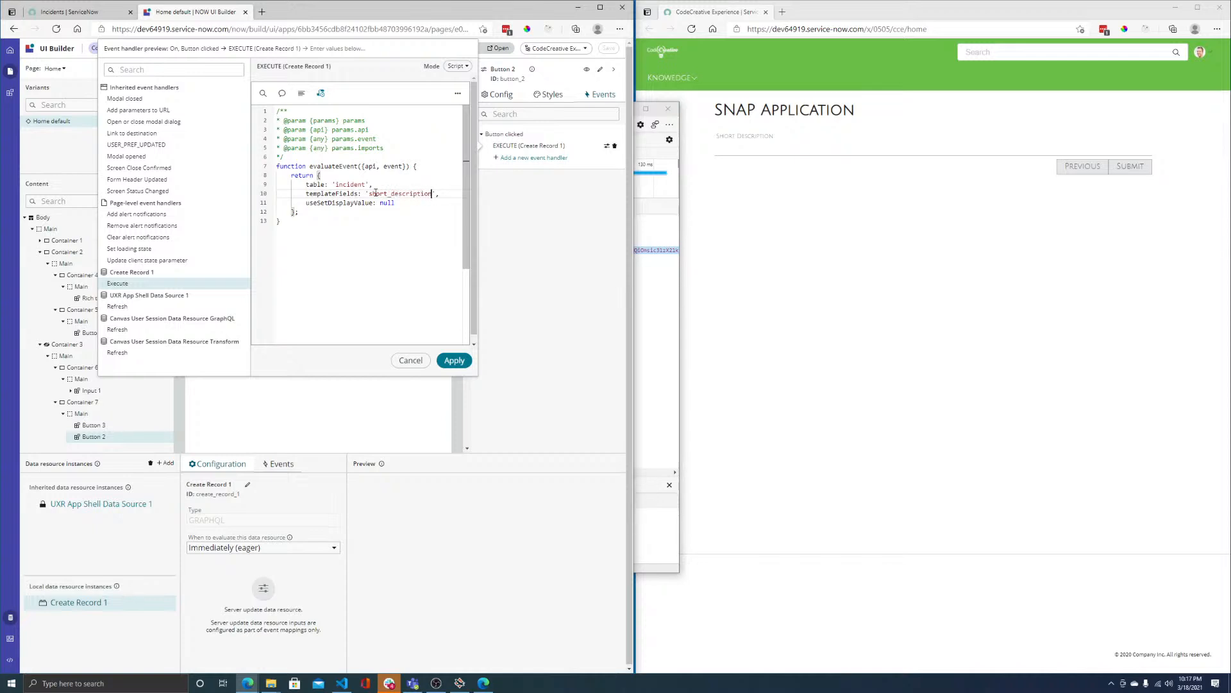
pyautogui.moveTo(367, 193); pyautogui.dragTo(437, 193)
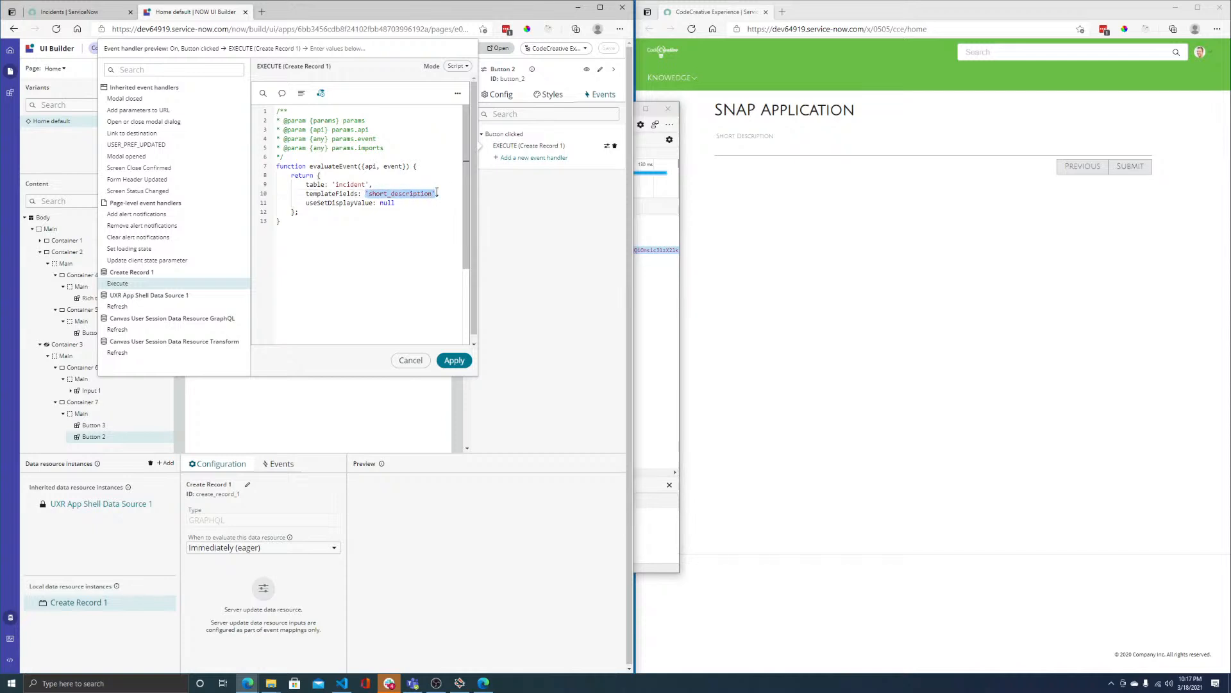
pyautogui.press('BackSpace')
pyautogui.write('`short_description`,${')
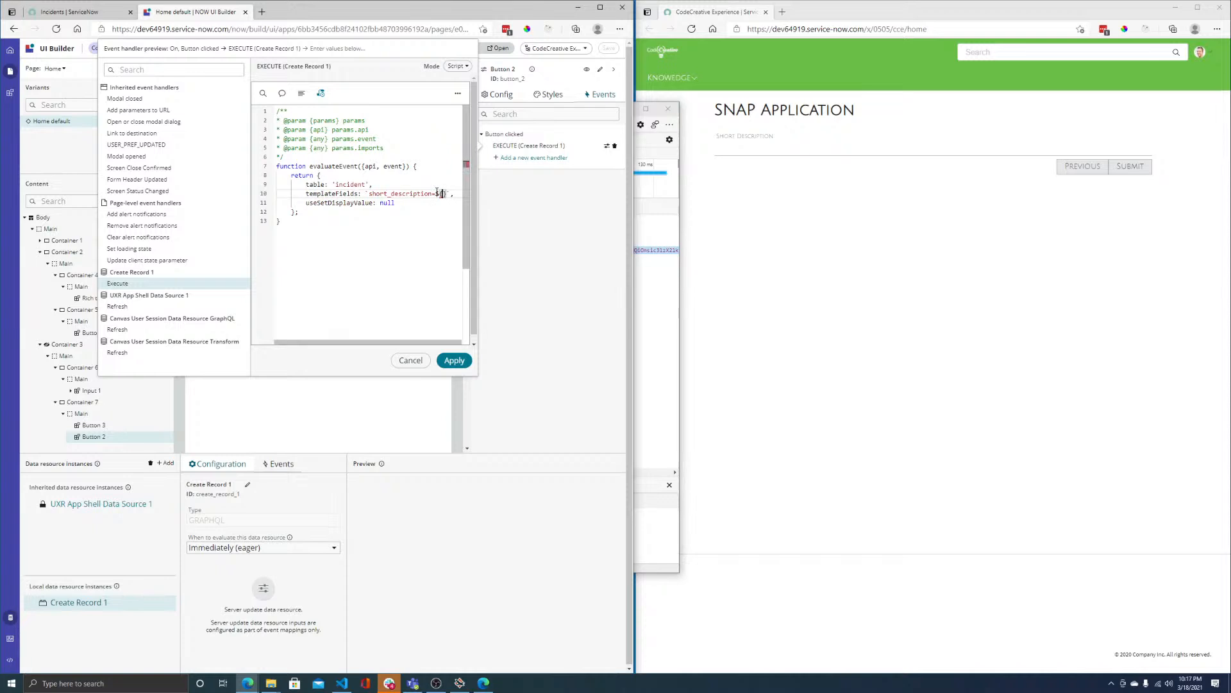
pyautogui.write('api.state.')
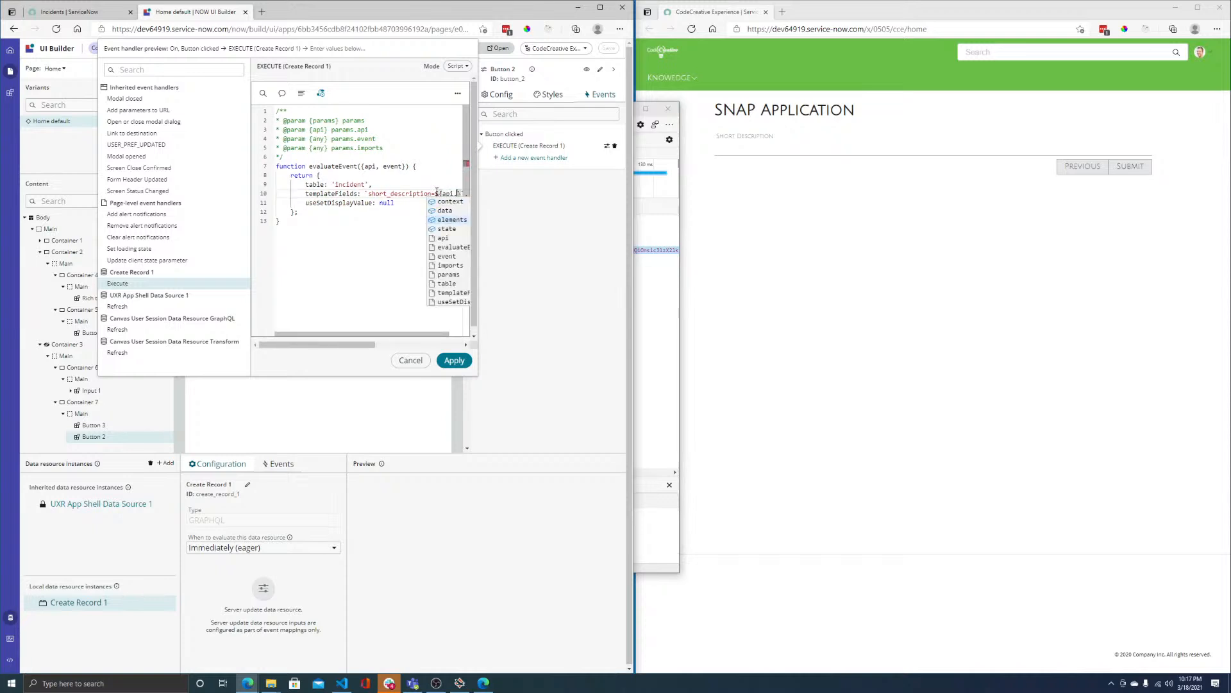
pyautogui.click(447, 229)
pyautogui.write('.')
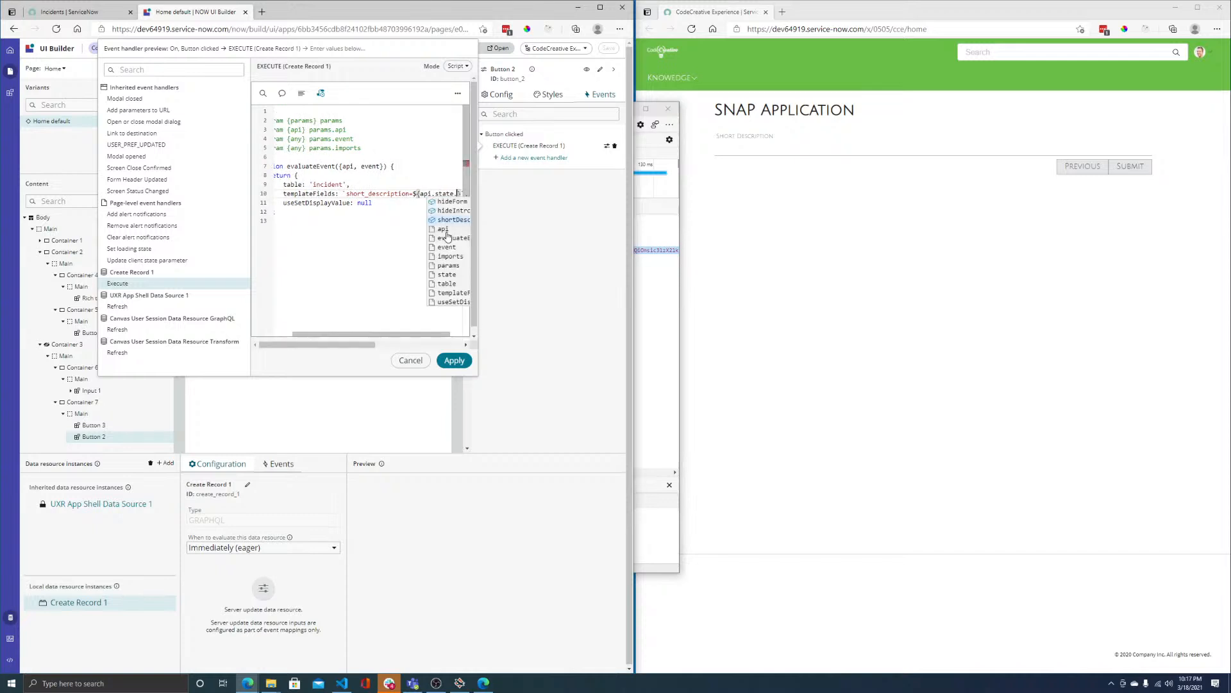
pyautogui.click(447, 220)
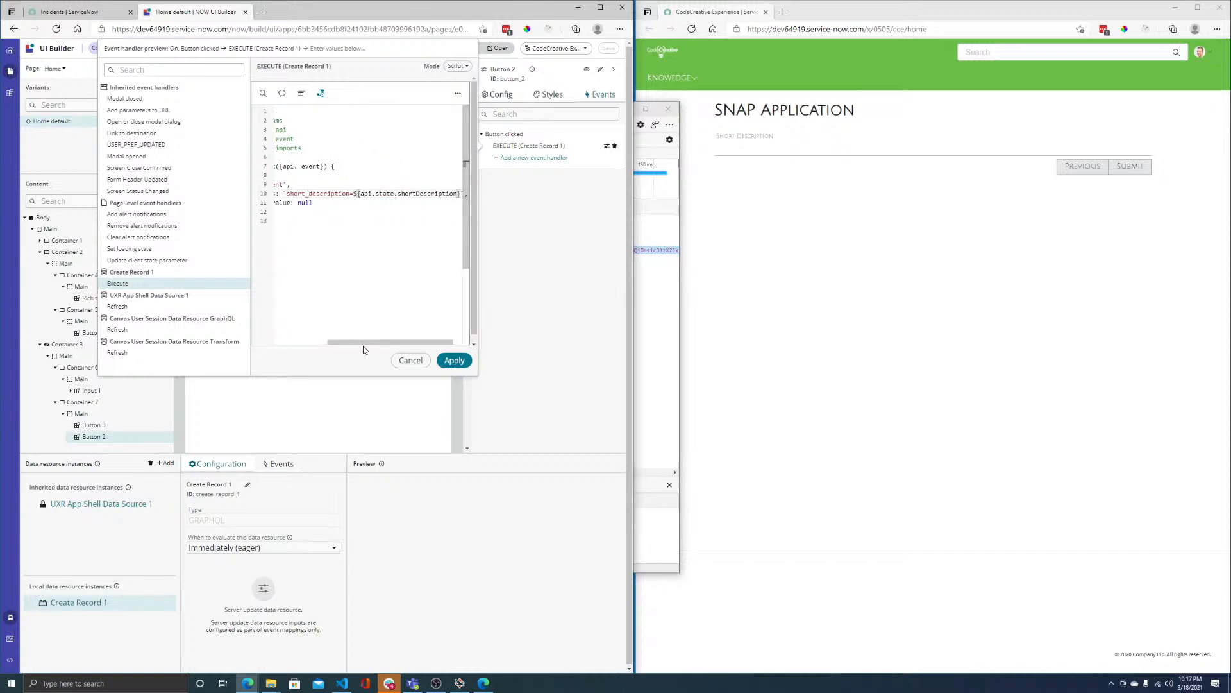
pyautogui.moveTo(358, 346); pyautogui.dragTo(361, 345)
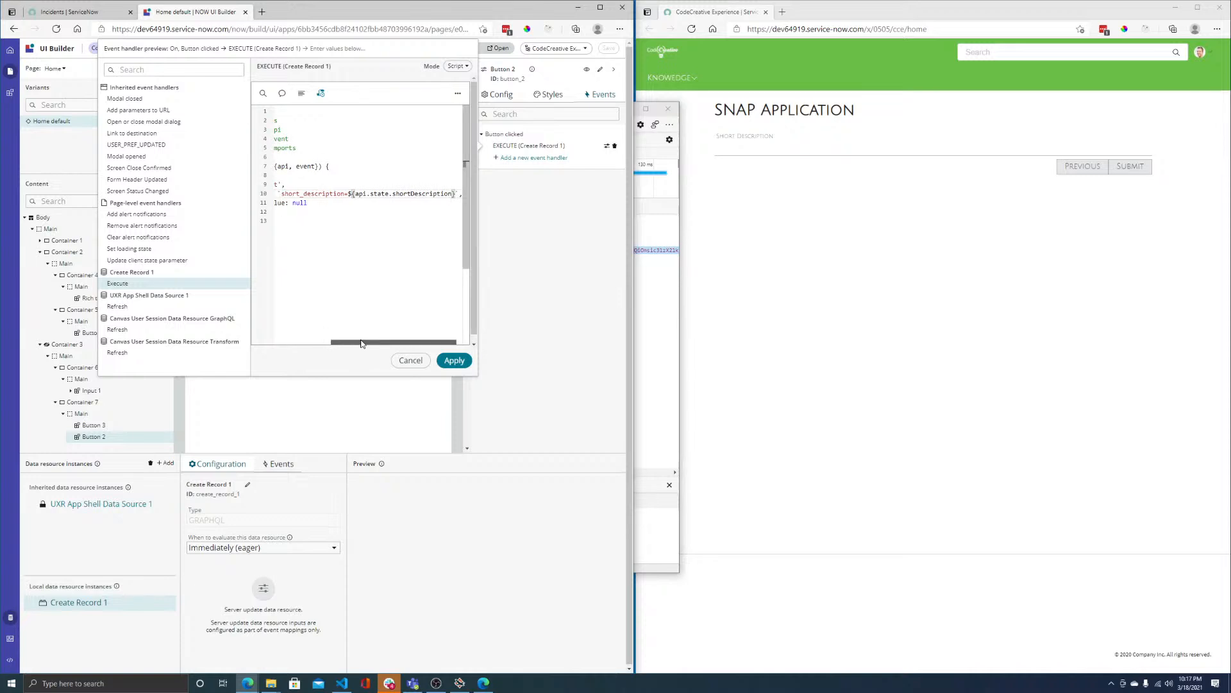
# - Examine the templateFields template string and its embedded ${api.state.shortDescription} expression in the handler script
pyautogui.moveTo(286, 191); pyautogui.dragTo(453, 193)
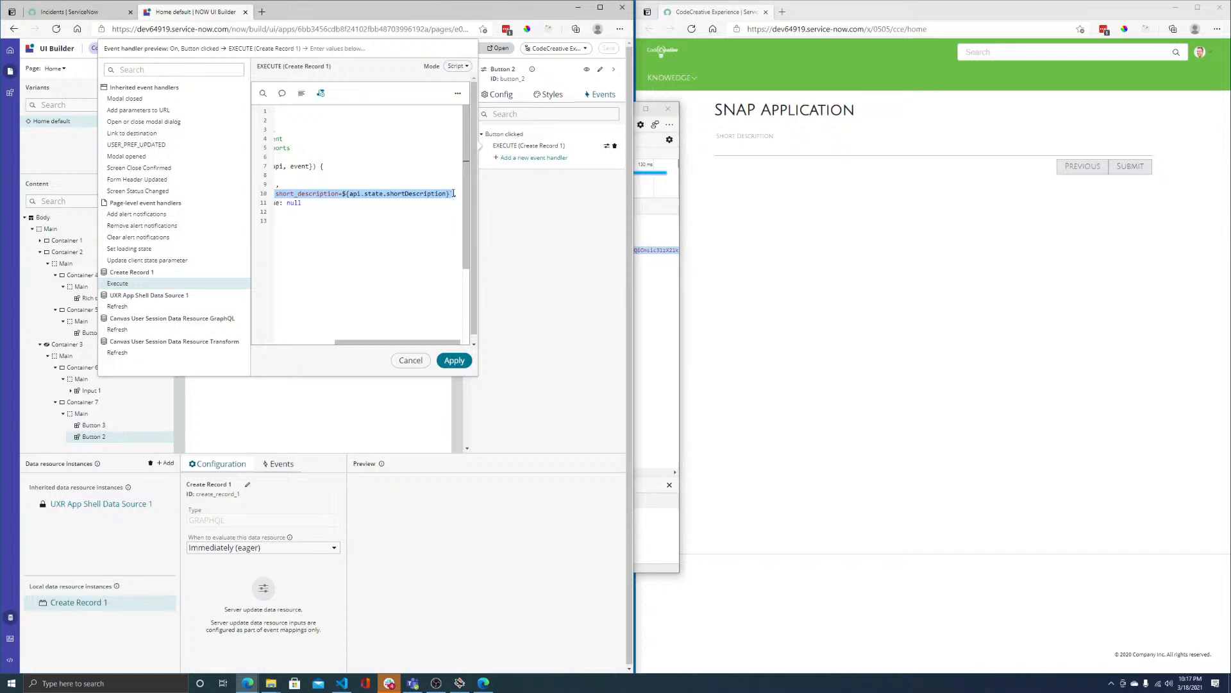
pyautogui.press('Down')
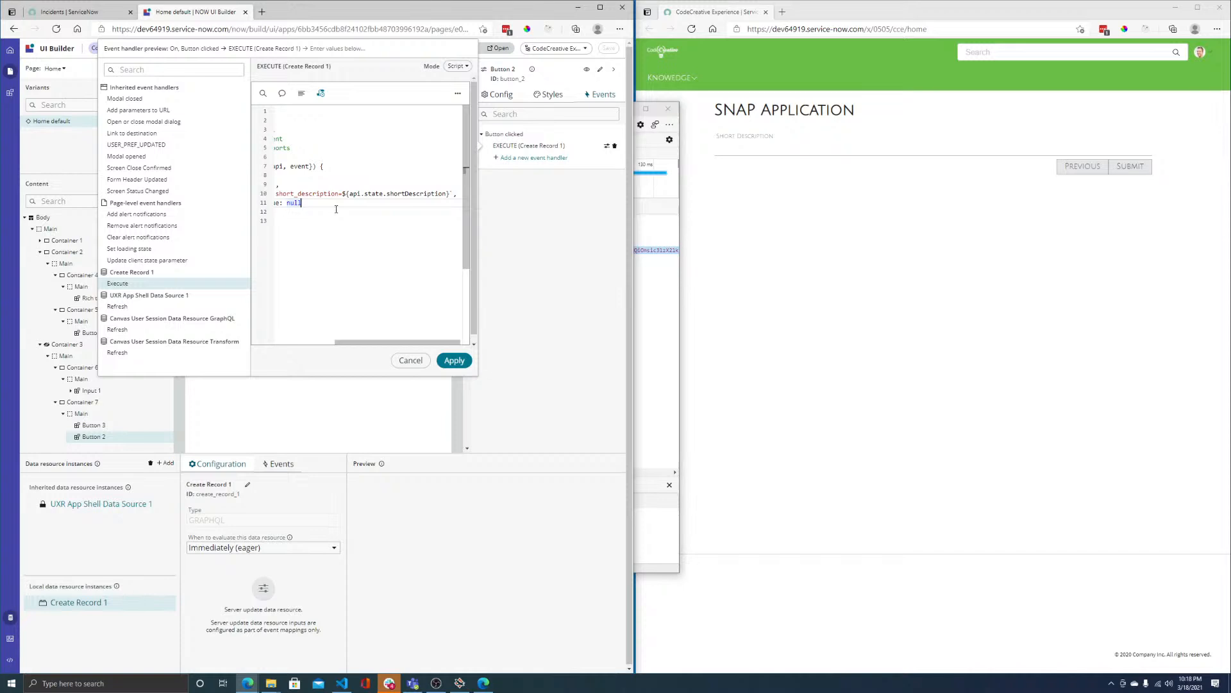
pyautogui.click(344, 194)
pyautogui.moveTo(343, 194); pyautogui.dragTo(350, 194)
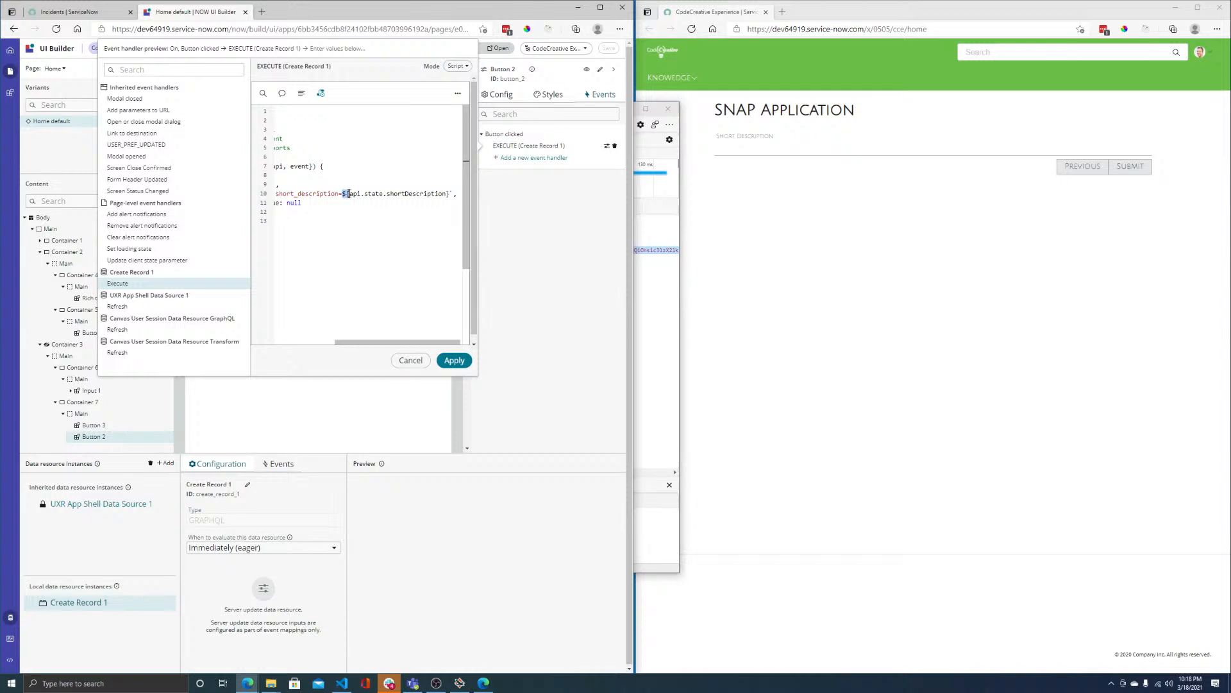
pyautogui.click(348, 194)
pyautogui.moveTo(347, 193); pyautogui.dragTo(446, 193)
# - Extend the templateFields template string over several lines with the text "this is still a string, not an error"
pyautogui.click(450, 194)
pyautogui.press('Return')
pyautogui.press('Return')
pyautogui.press('Return')
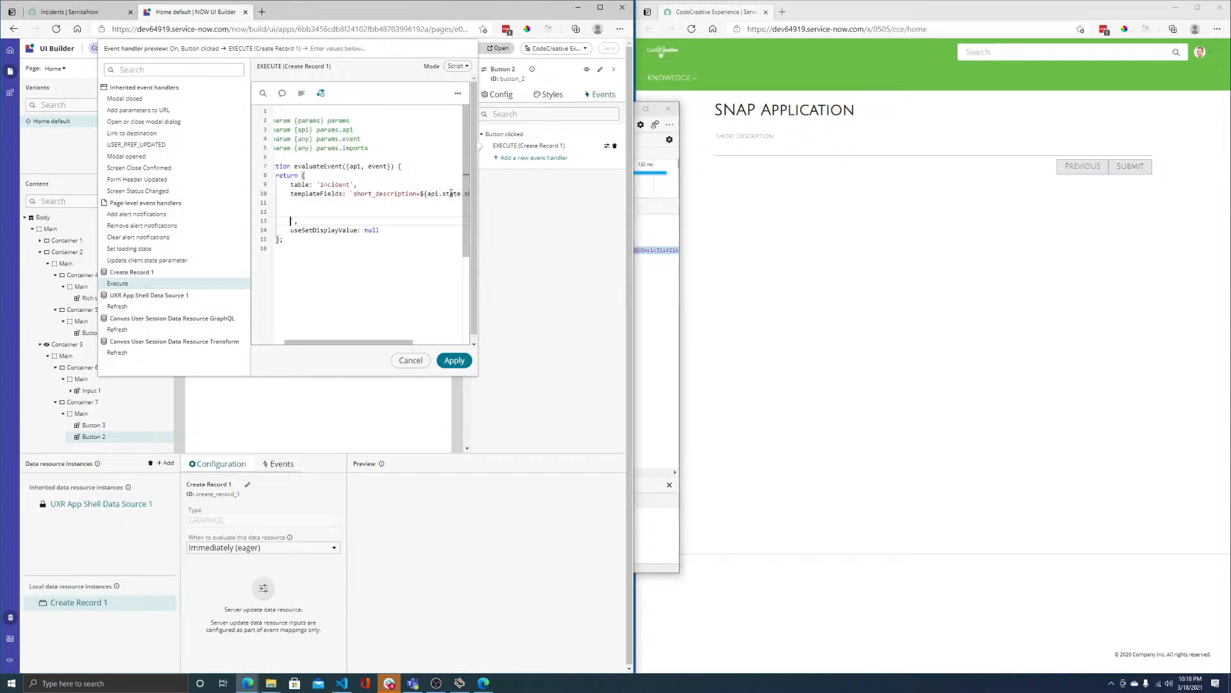
pyautogui.press('Up')
pyautogui.press('Up')
pyautogui.write('this is still ')
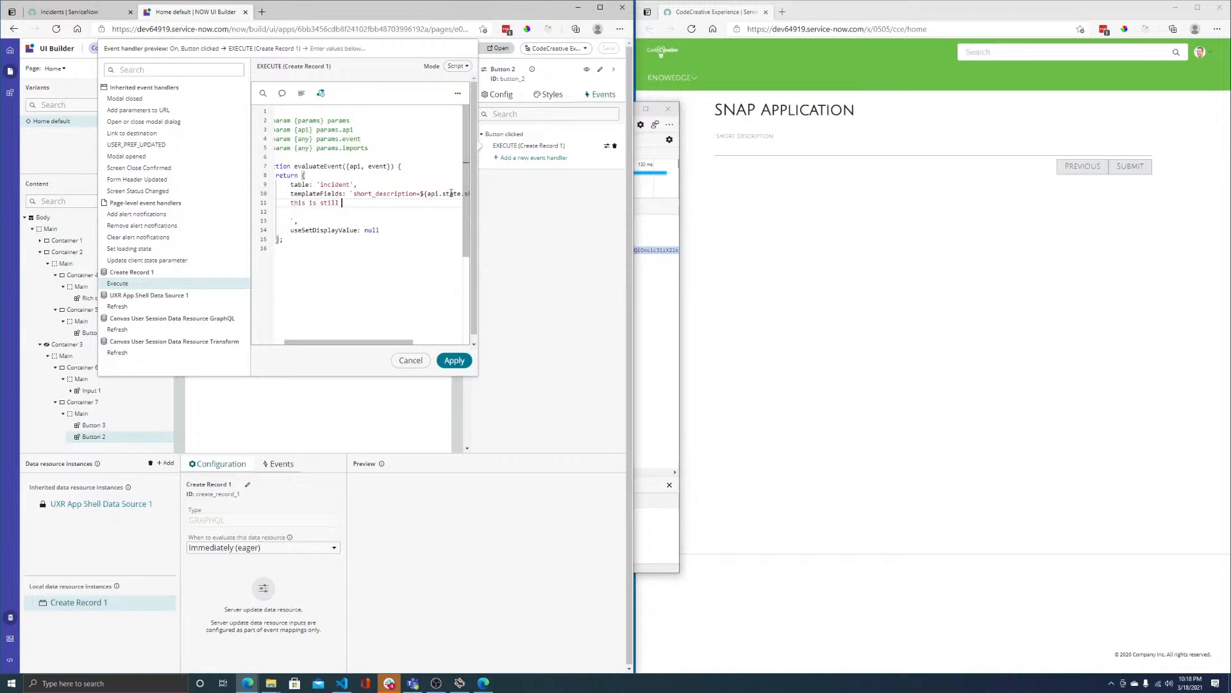
pyautogui.write('a string, not an error')
# - Delete the extra lines and sample text from the templateFields template string, leaving it on a single line
pyautogui.click(291, 220)
pyautogui.moveTo(291, 219); pyautogui.dragTo(289, 202)
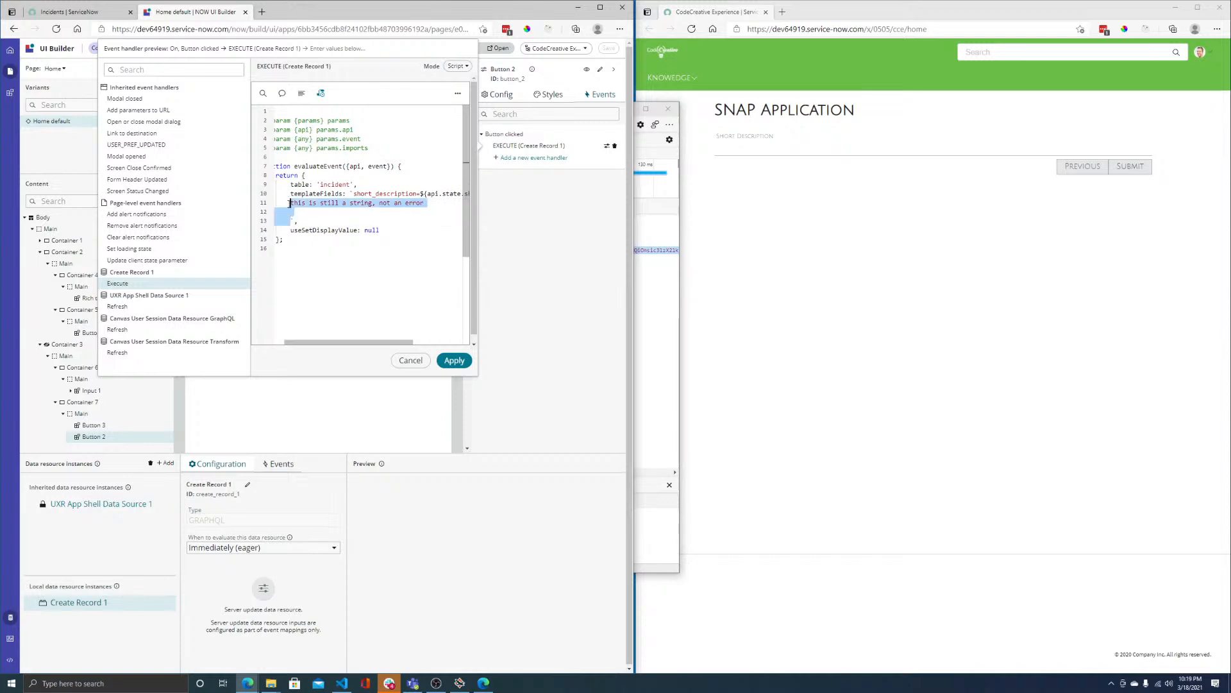
pyautogui.press('BackSpace')
pyautogui.press('BackSpace')
pyautogui.press('BackSpace')
pyautogui.press('BackSpace')
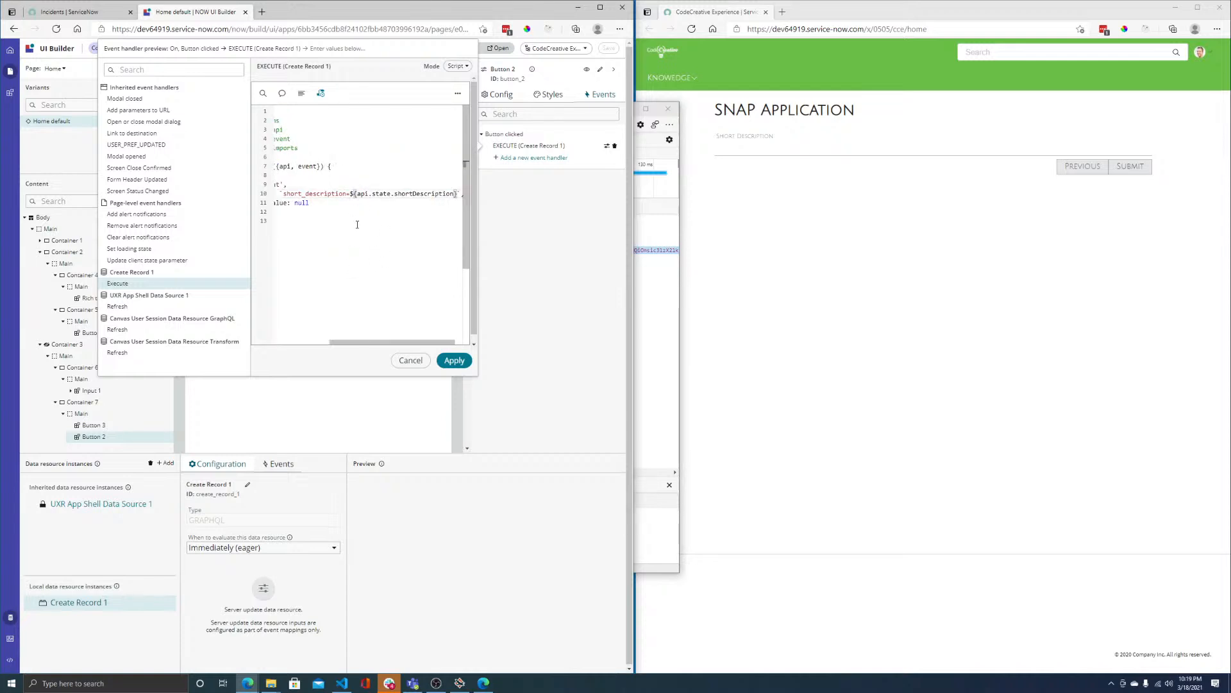
# - Leave useSetDisplayValue as null, apply the Create Record 1 handler script and save the page
pyautogui.moveTo(371, 341); pyautogui.dragTo(315, 341)
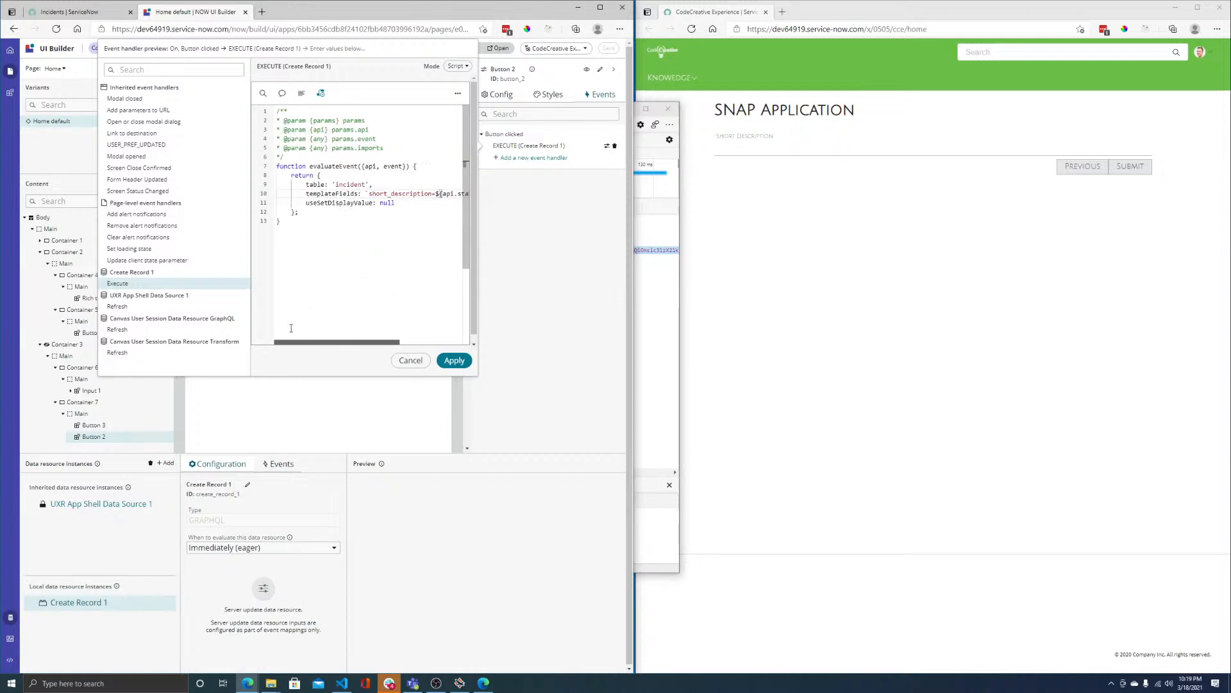
pyautogui.doubleClick(388, 203)
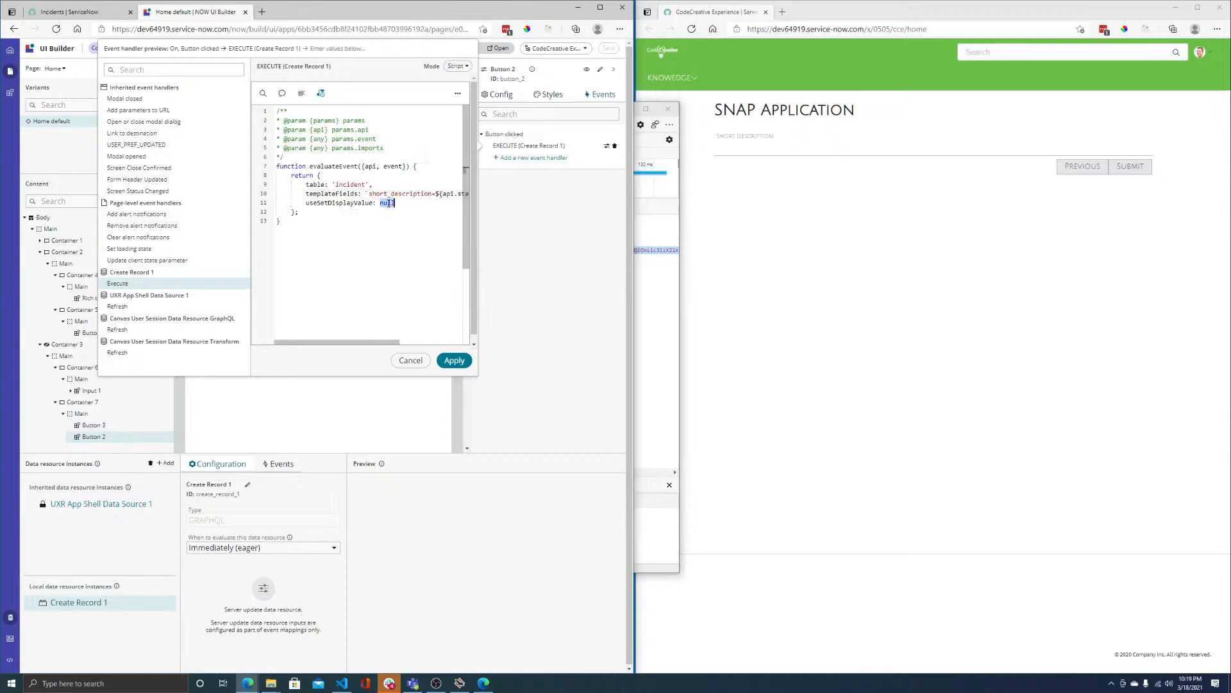
pyautogui.click(450, 362)
pyautogui.click(609, 48)
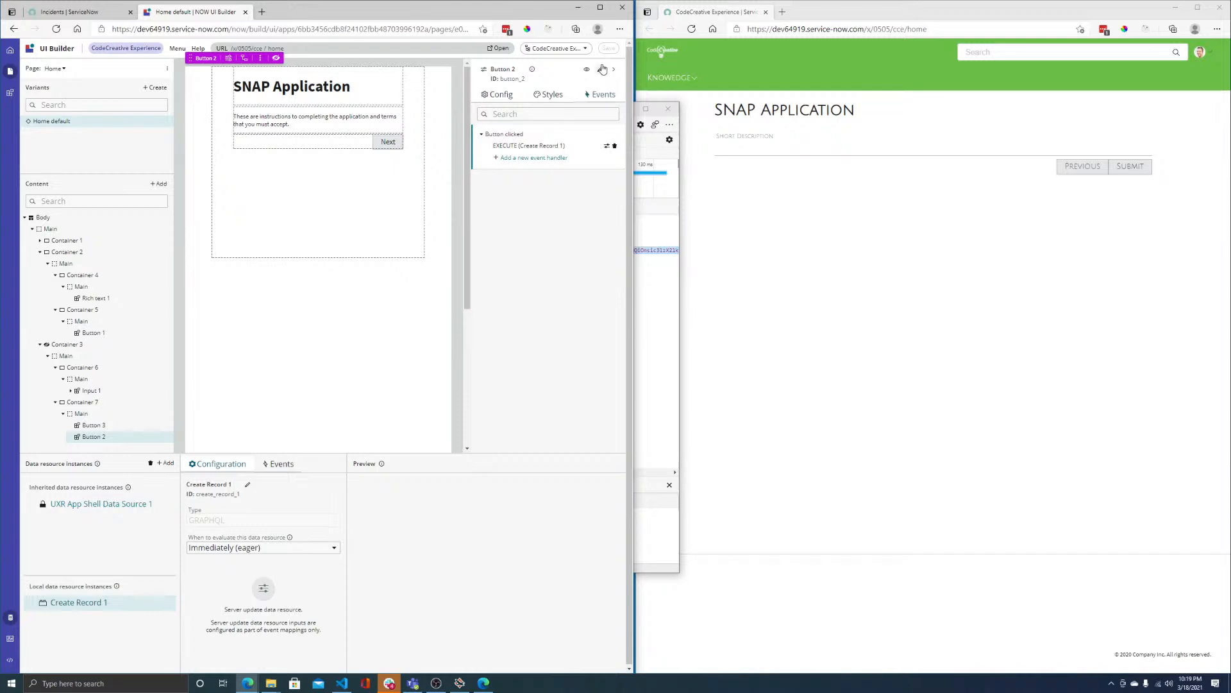
# - Reopen Button 2's EXECUTE (Create Record 1) handler and review its evaluateEvent function
pyautogui.click(606, 146)
pyautogui.moveTo(278, 167); pyautogui.dragTo(306, 219)
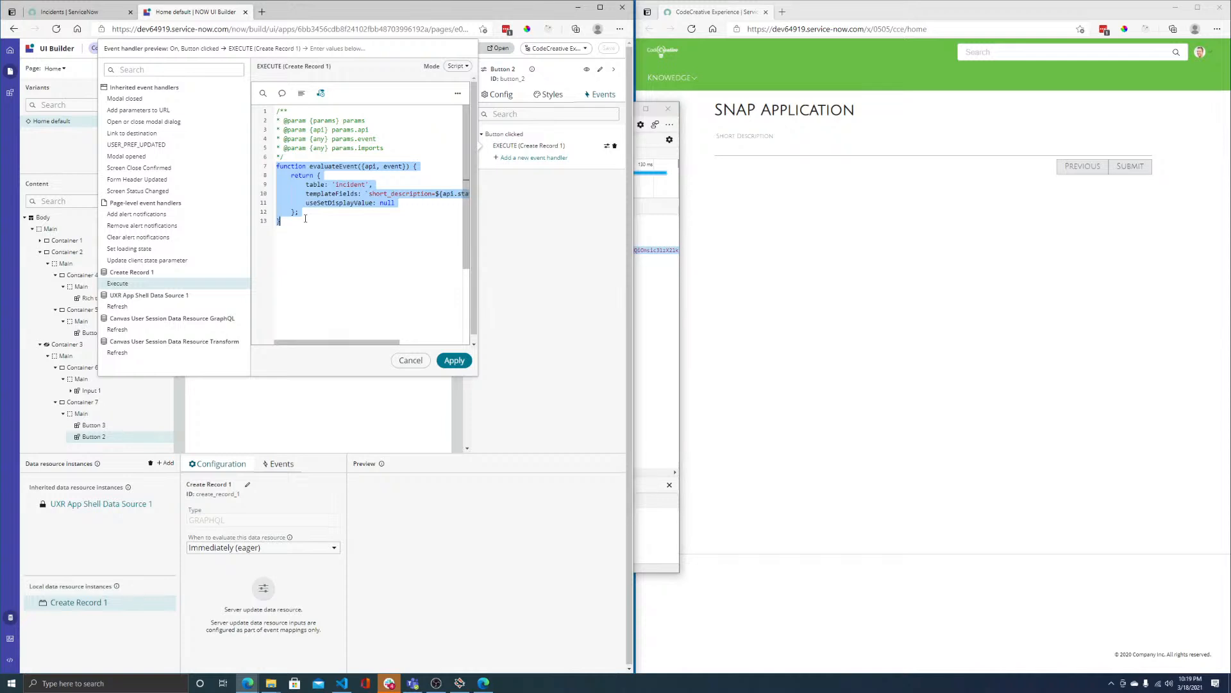
# - Clear the DevTools network log and switch the SNAP Application page between its form and instructions views
pyautogui.click(660, 308)
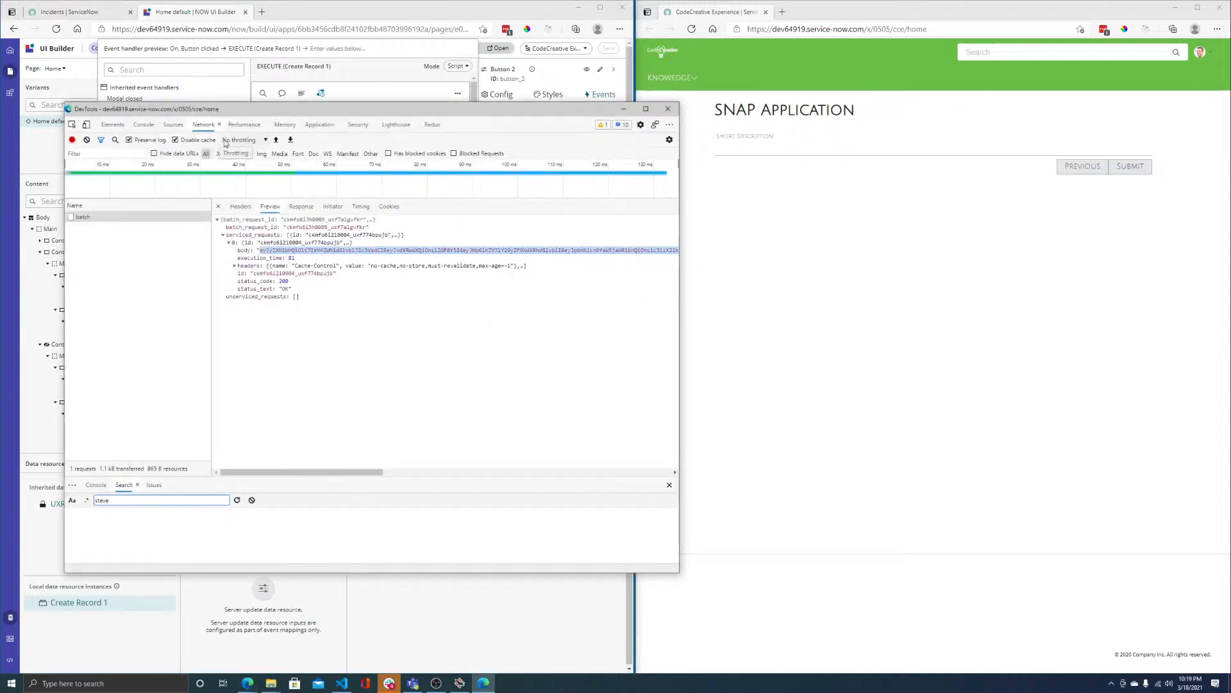
pyautogui.click(86, 139)
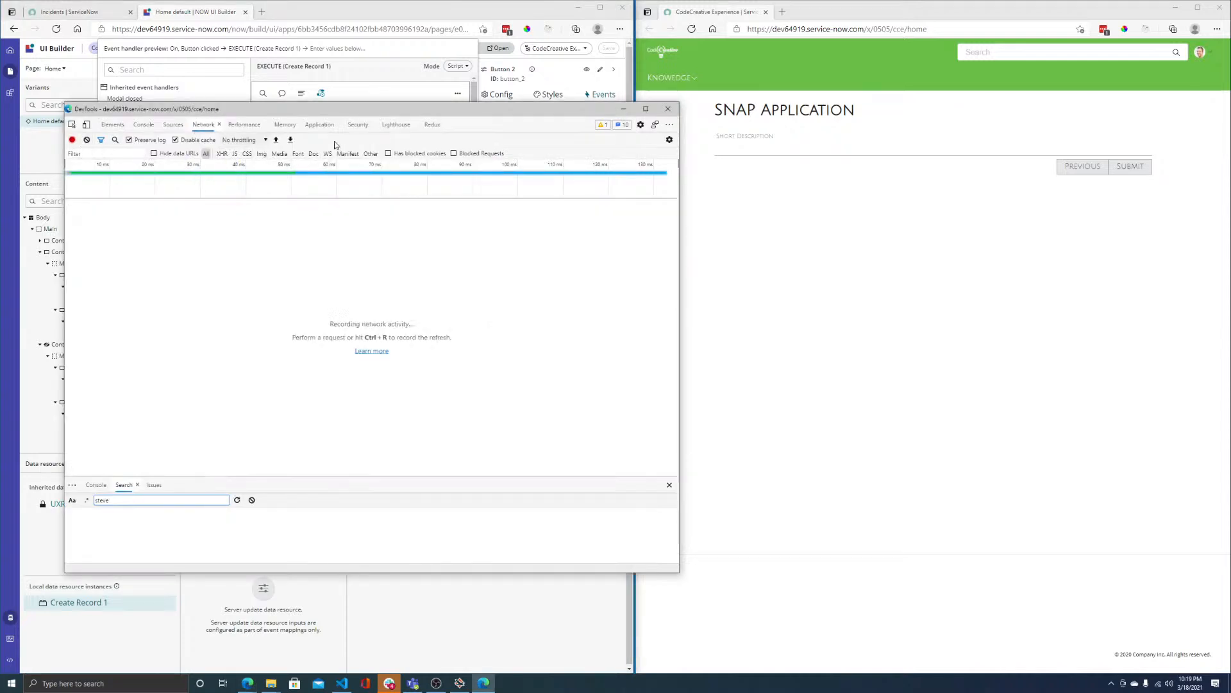
pyautogui.click(1127, 244)
pyautogui.click(1081, 169)
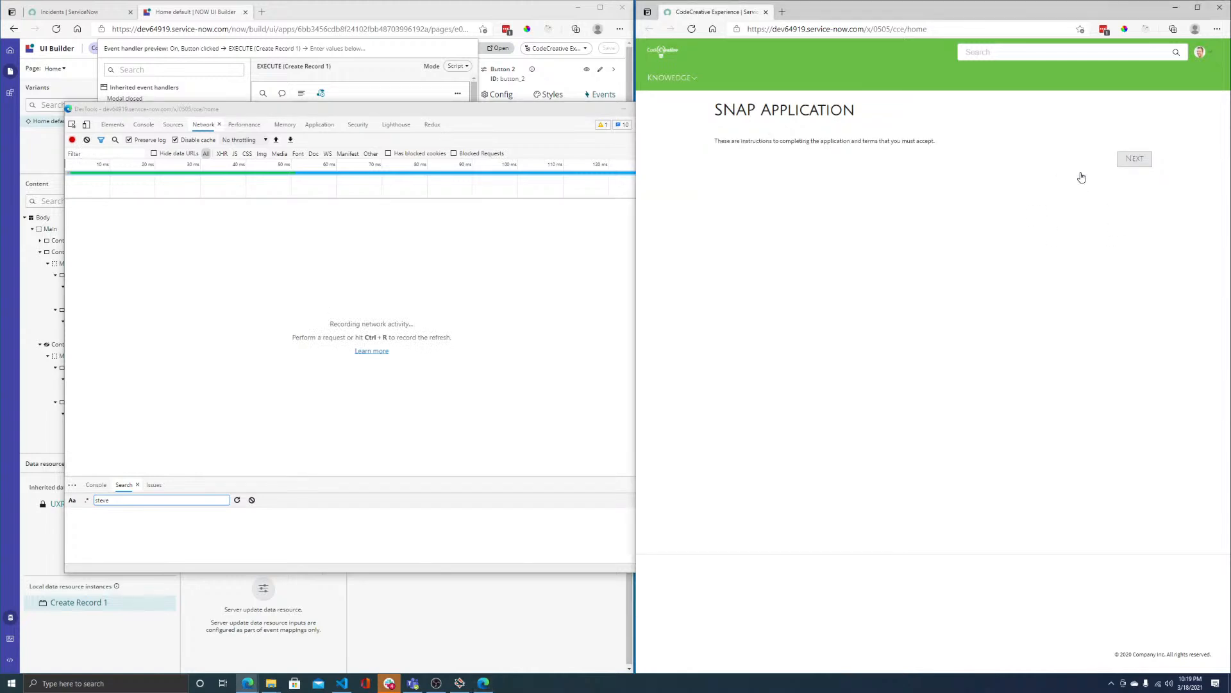
pyautogui.click(1126, 165)
pyautogui.click(1076, 169)
pyautogui.click(115, 229)
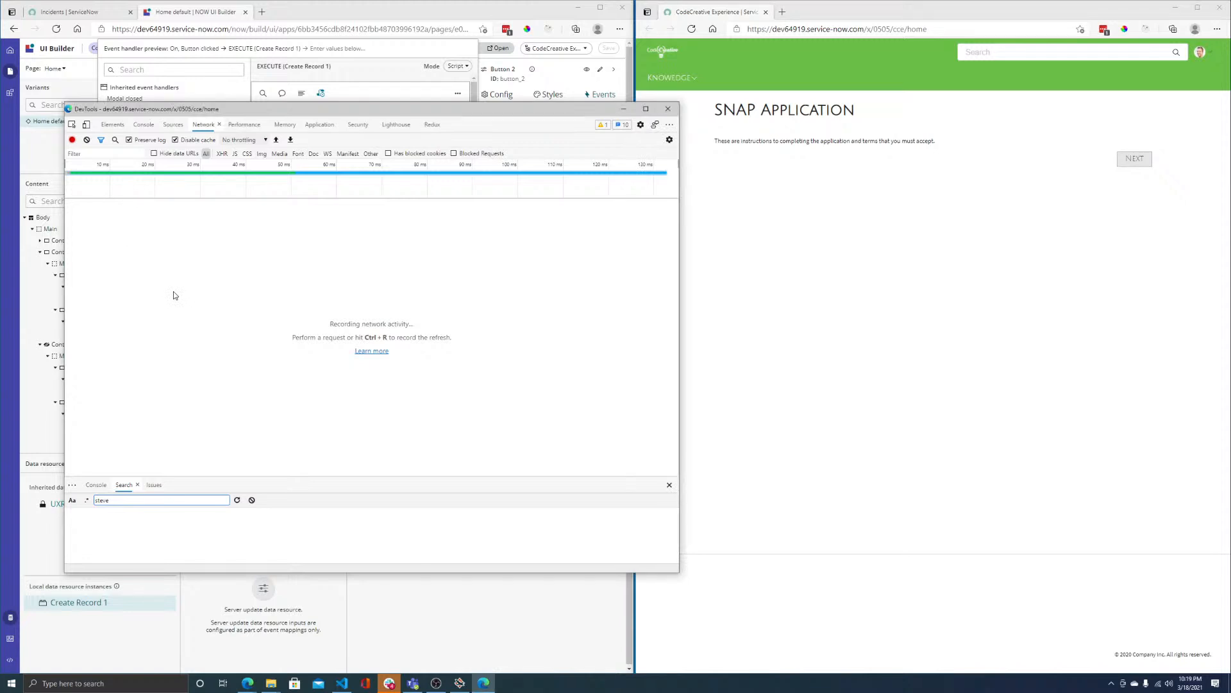
# - Examine the evaluateEvent function and the object it returns in the Create Record 1 script, and apply the handler
pyautogui.click(388, 64)
pyautogui.click(294, 212)
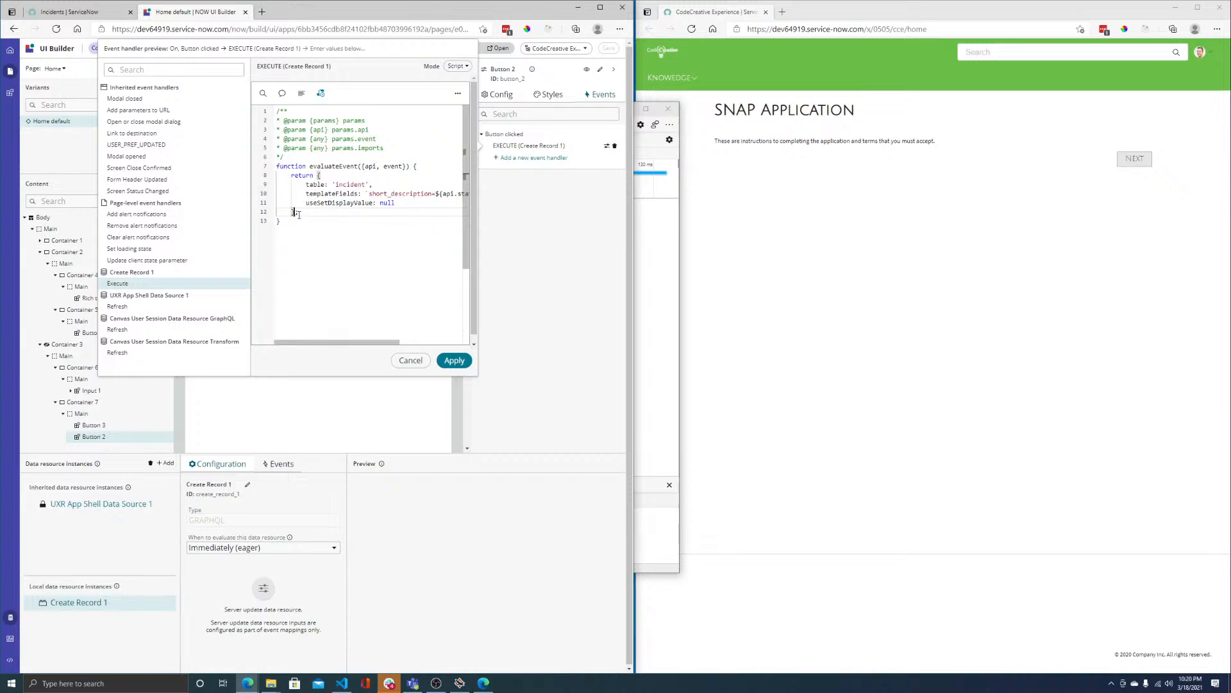
pyautogui.moveTo(290, 177); pyautogui.dragTo(296, 213)
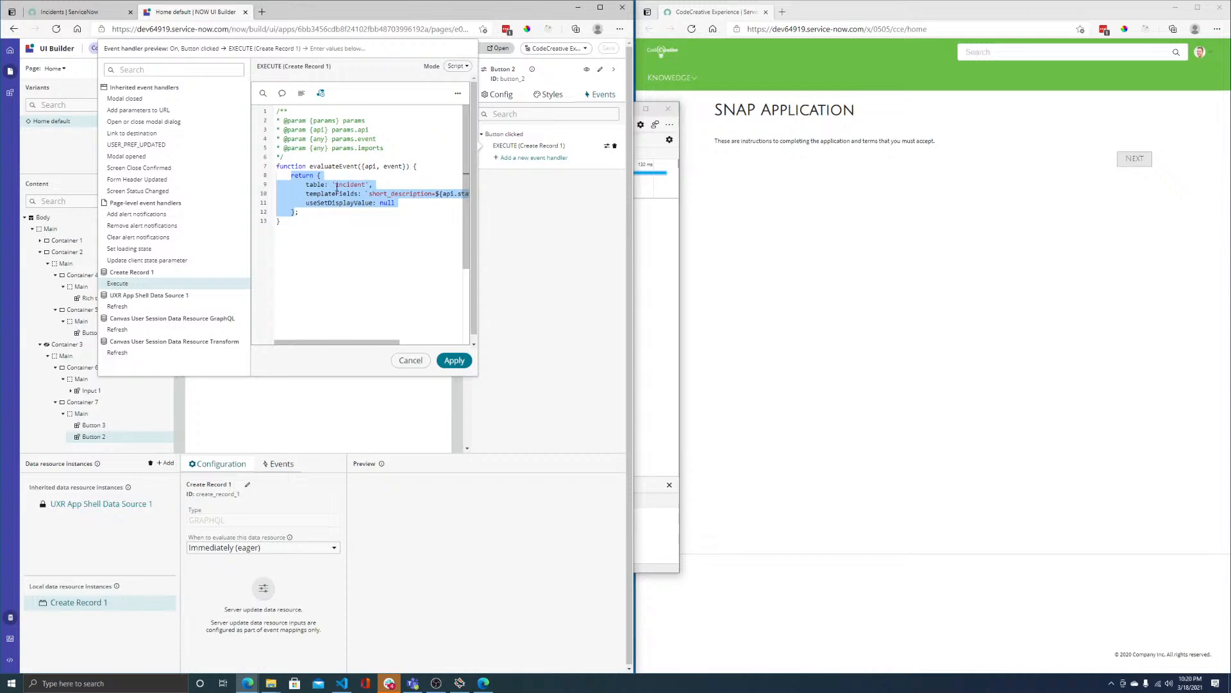
pyautogui.click(299, 215)
pyautogui.moveTo(296, 212); pyautogui.dragTo(291, 178)
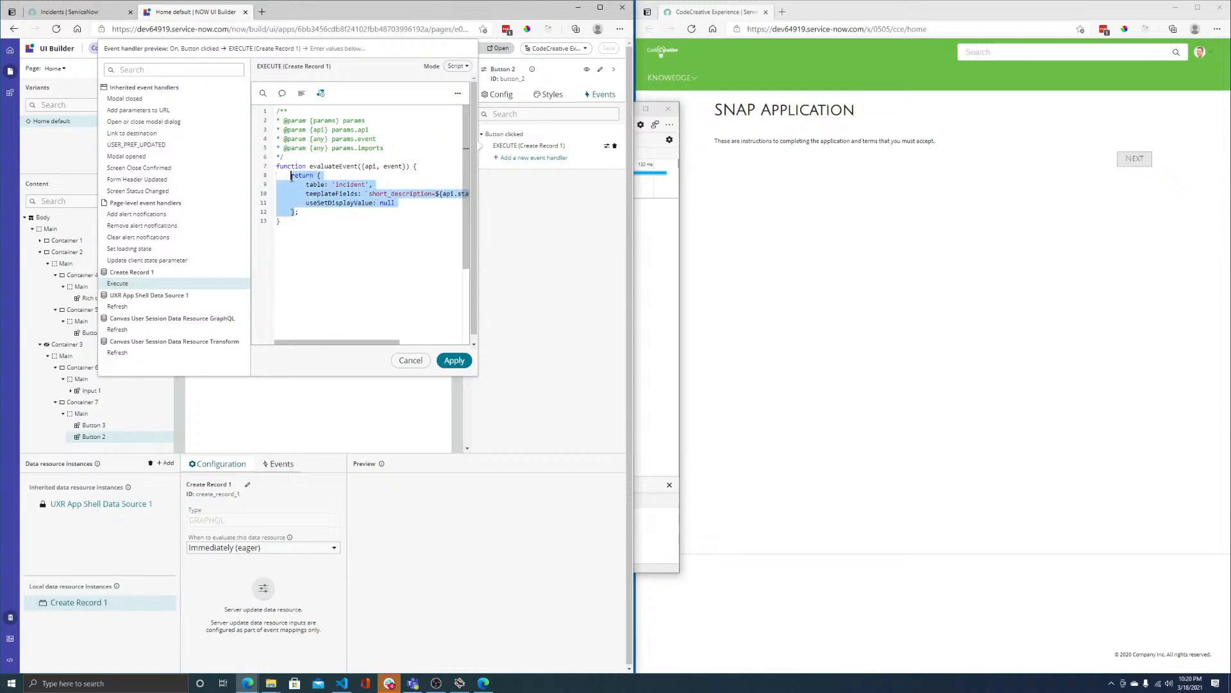
pyautogui.click(324, 200)
pyautogui.moveTo(318, 175); pyautogui.dragTo(391, 204)
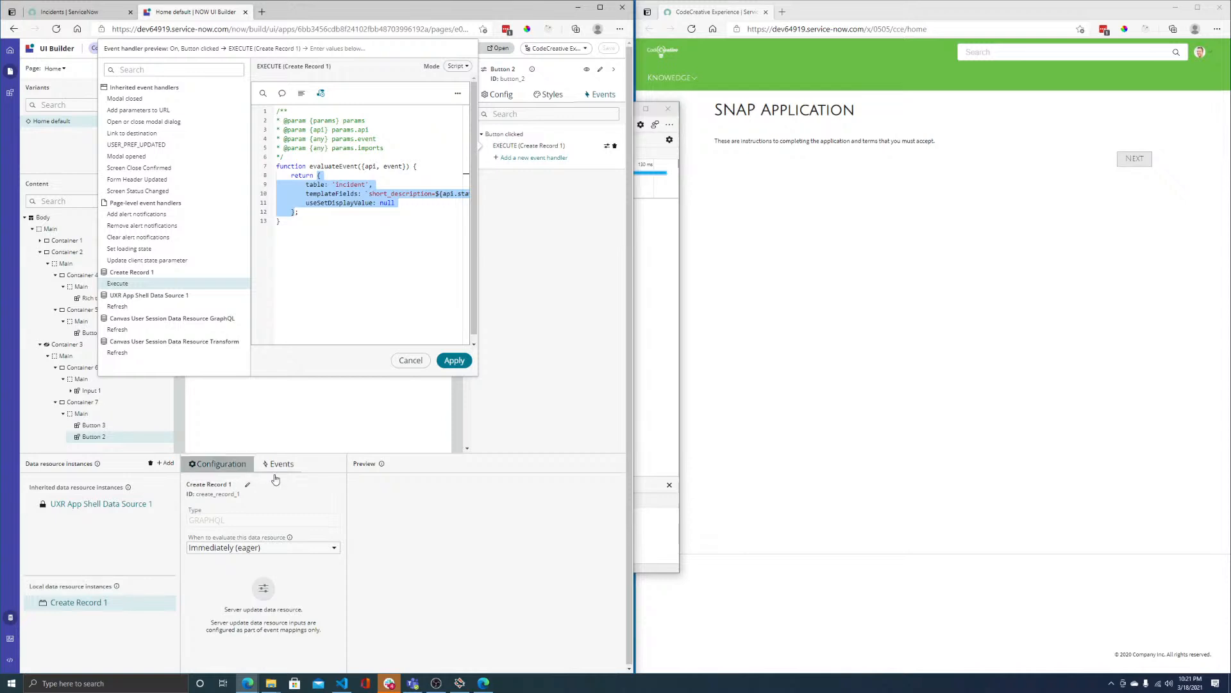
pyautogui.moveTo(281, 221); pyautogui.dragTo(276, 166)
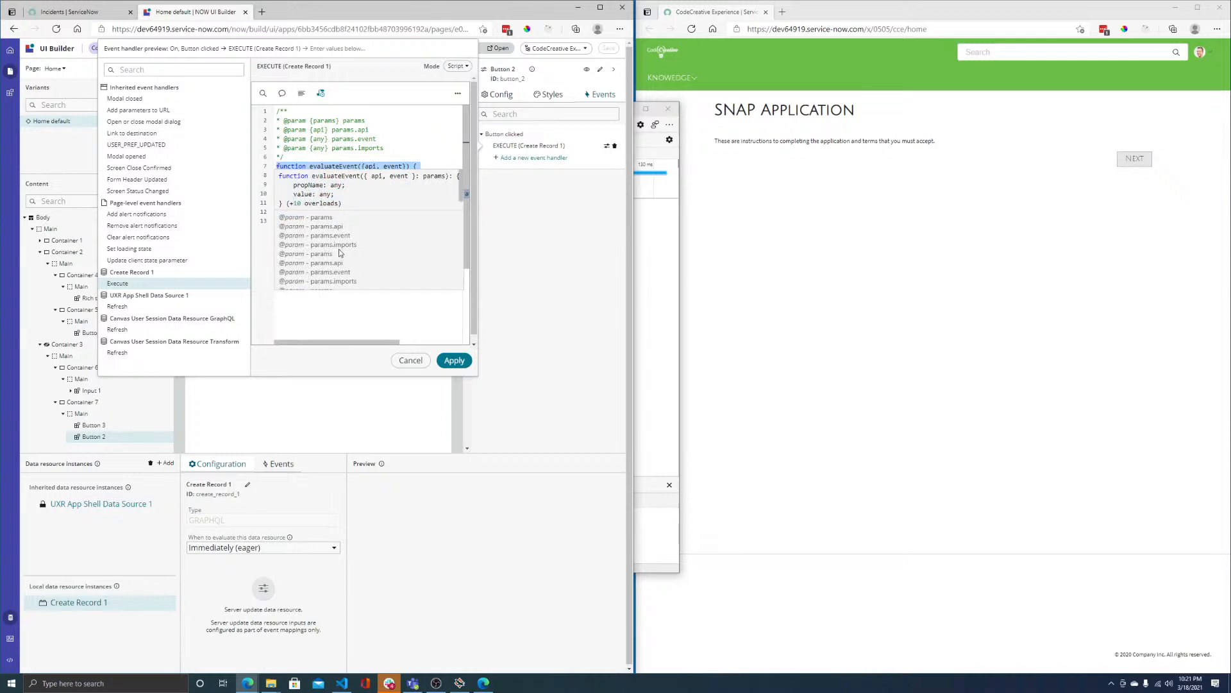
pyautogui.click(350, 310)
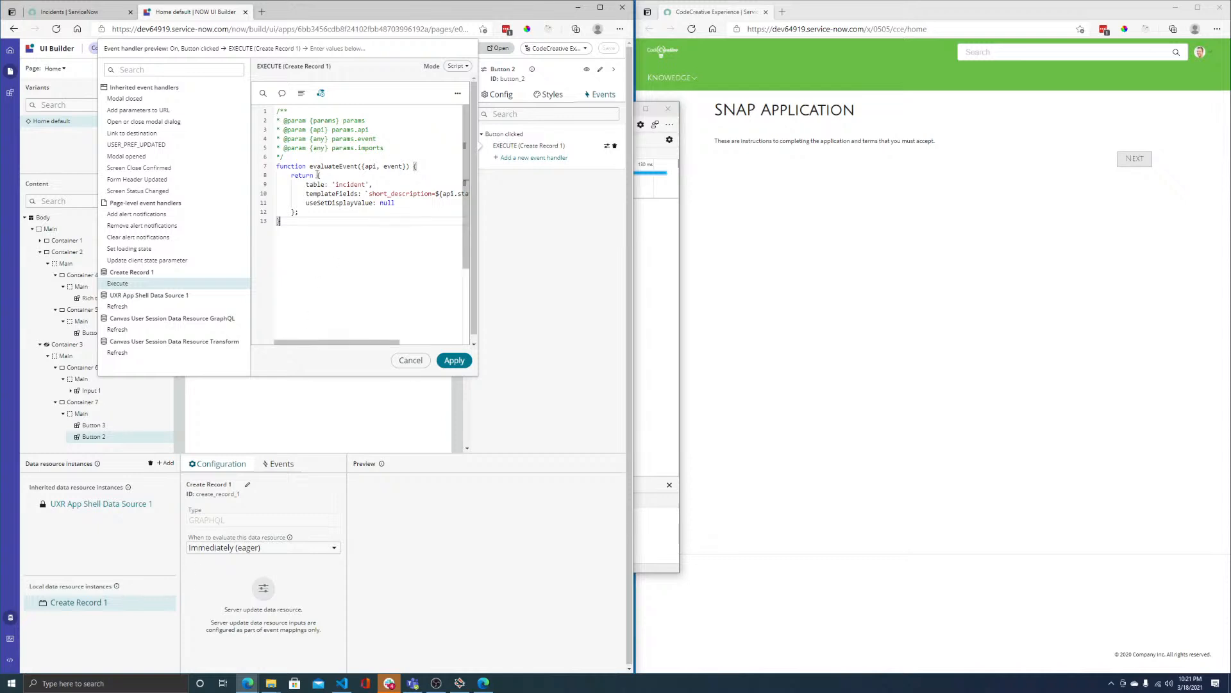
pyautogui.moveTo(293, 174); pyautogui.dragTo(305, 209)
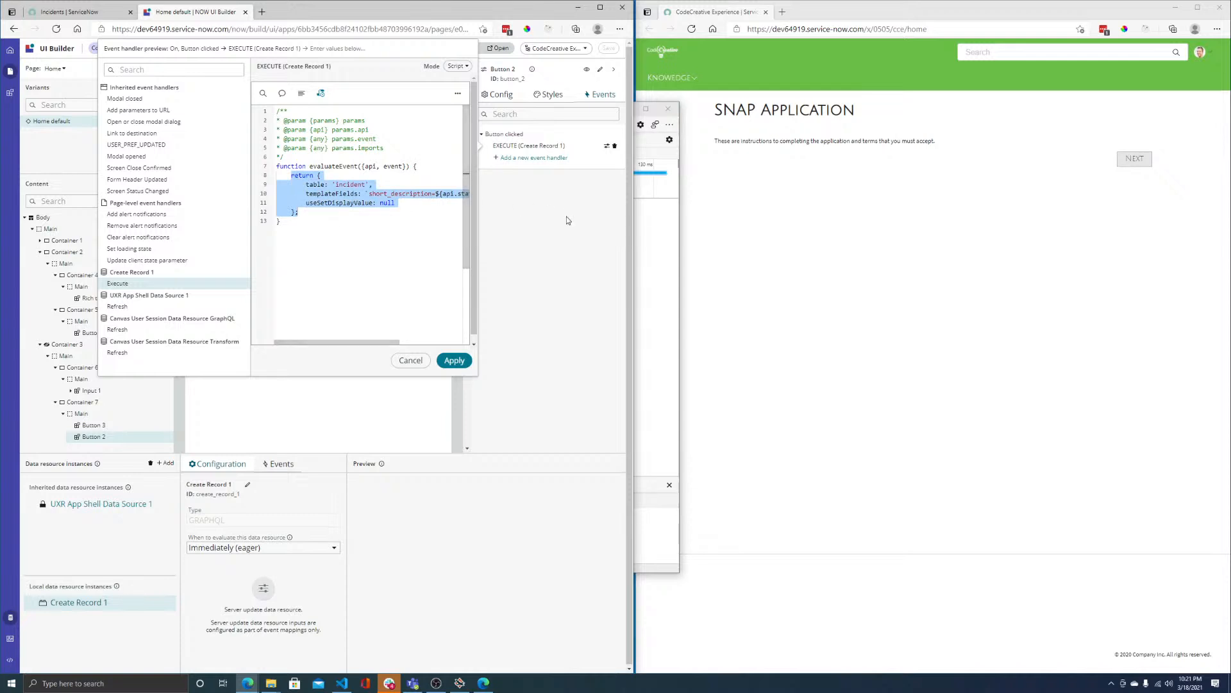
pyautogui.click(454, 360)
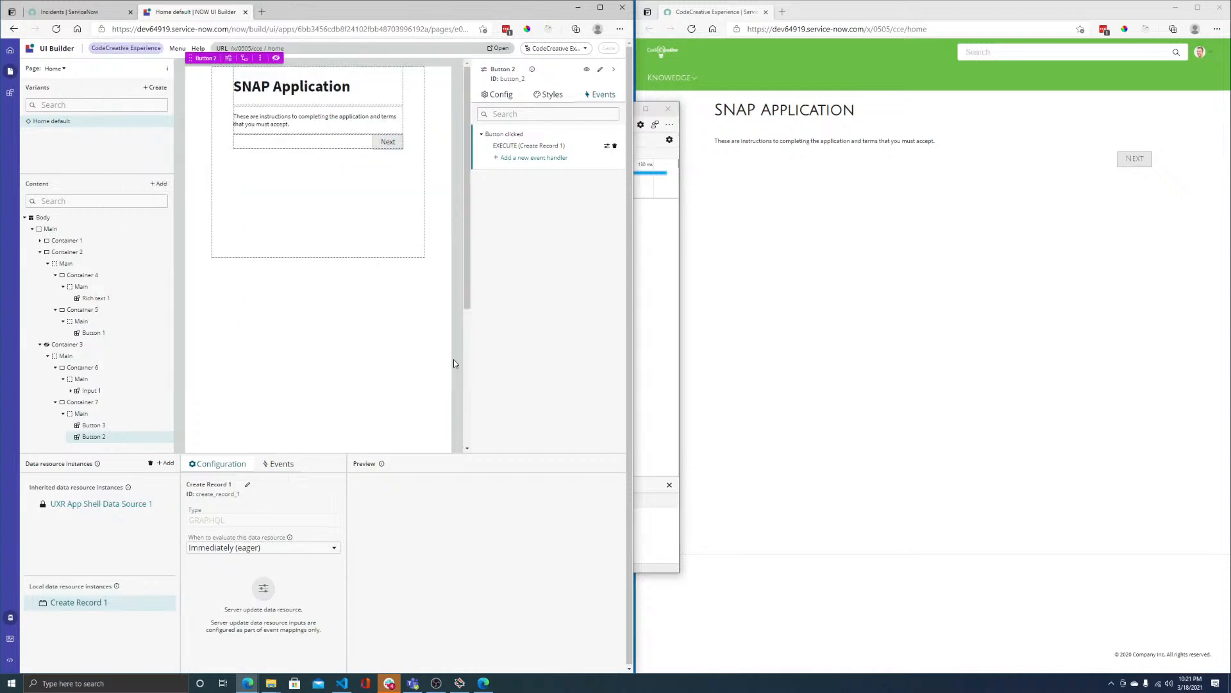
# - Reload the SNAP Application page, enter "This is an app submission" as the Short Description and submit the form
pyautogui.click(762, 256)
pyautogui.click(691, 28)
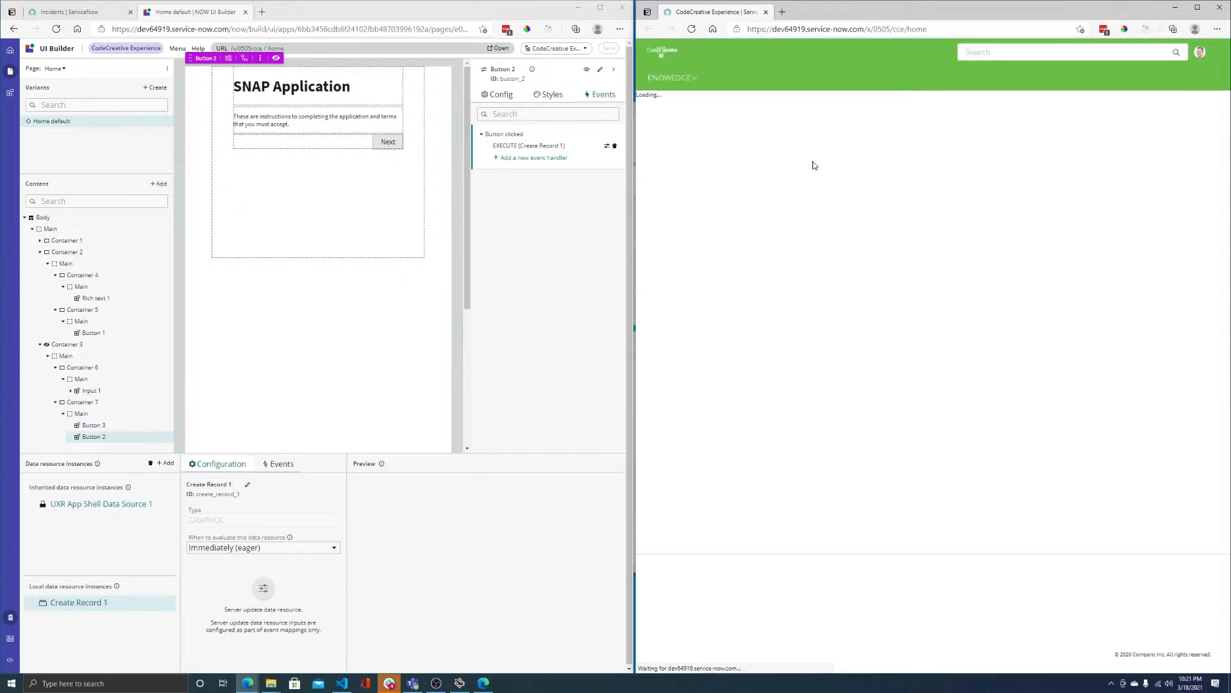
pyautogui.click(1121, 159)
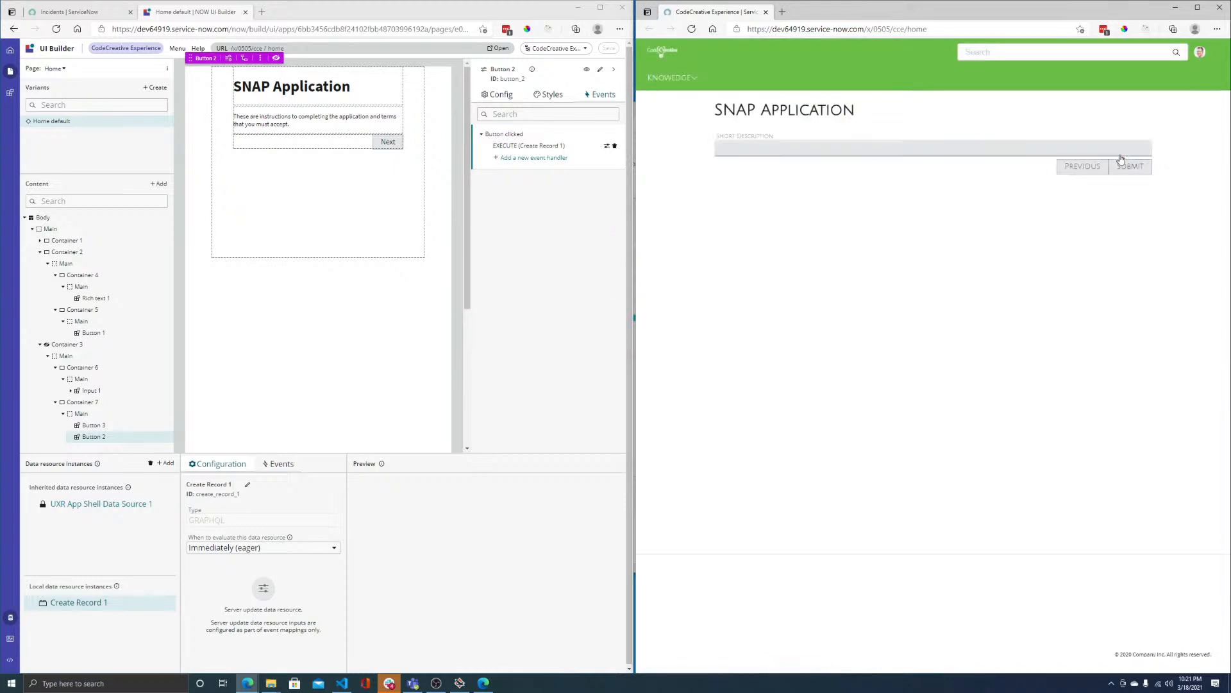
pyautogui.click(787, 142)
pyautogui.write('This i')
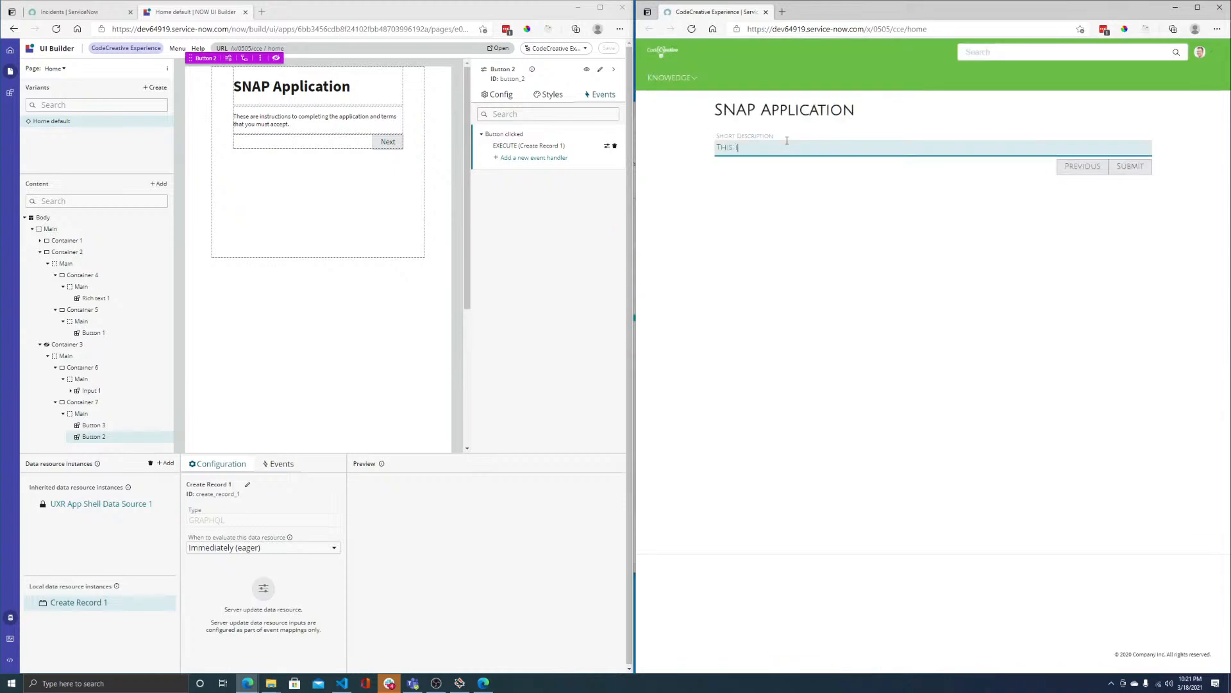
pyautogui.write('s an app submission')
pyautogui.click(1130, 166)
# - Refresh the Incidents list and check the short description of the newest incident
pyautogui.click(102, 12)
pyautogui.click(57, 29)
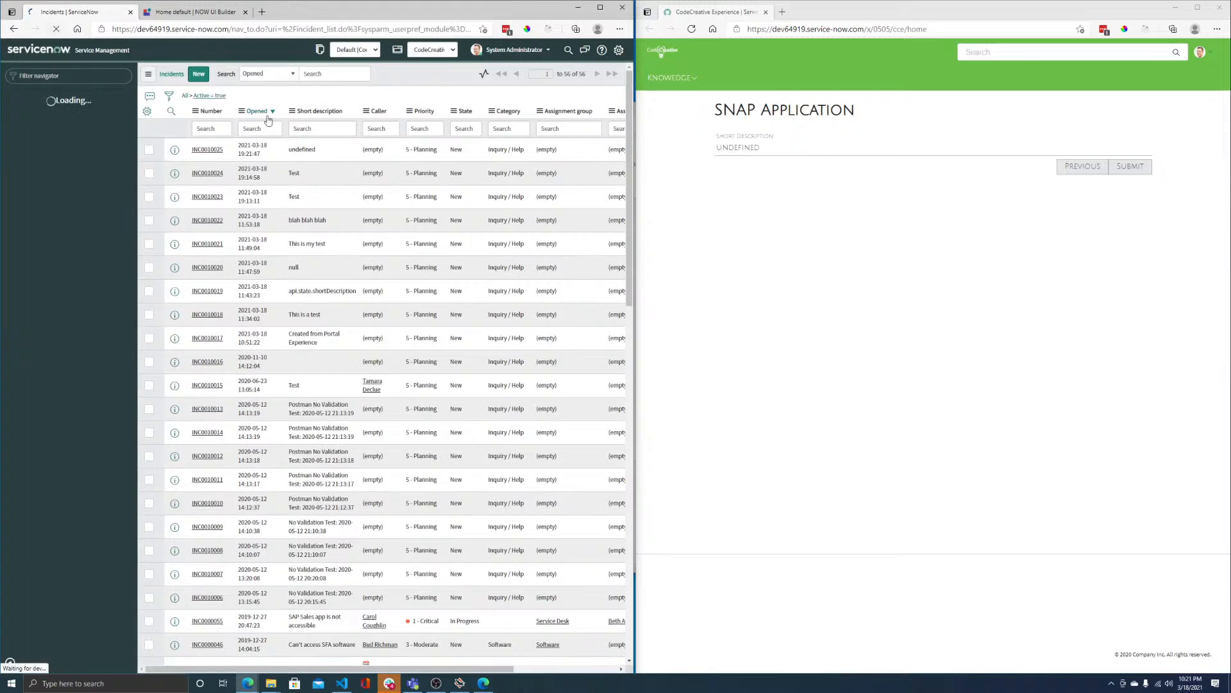
pyautogui.click(317, 158)
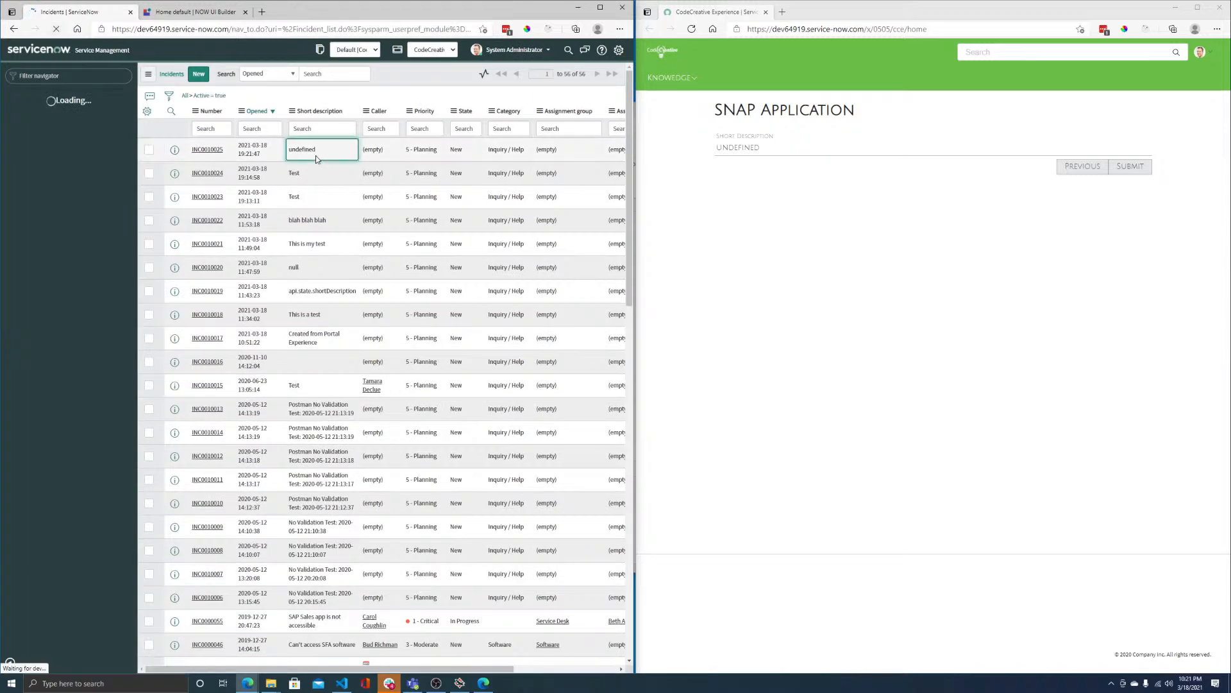
# - In UI Builder, open the Update client state parameter handler script on Input 1's "Input value set" event
pyautogui.click(184, 12)
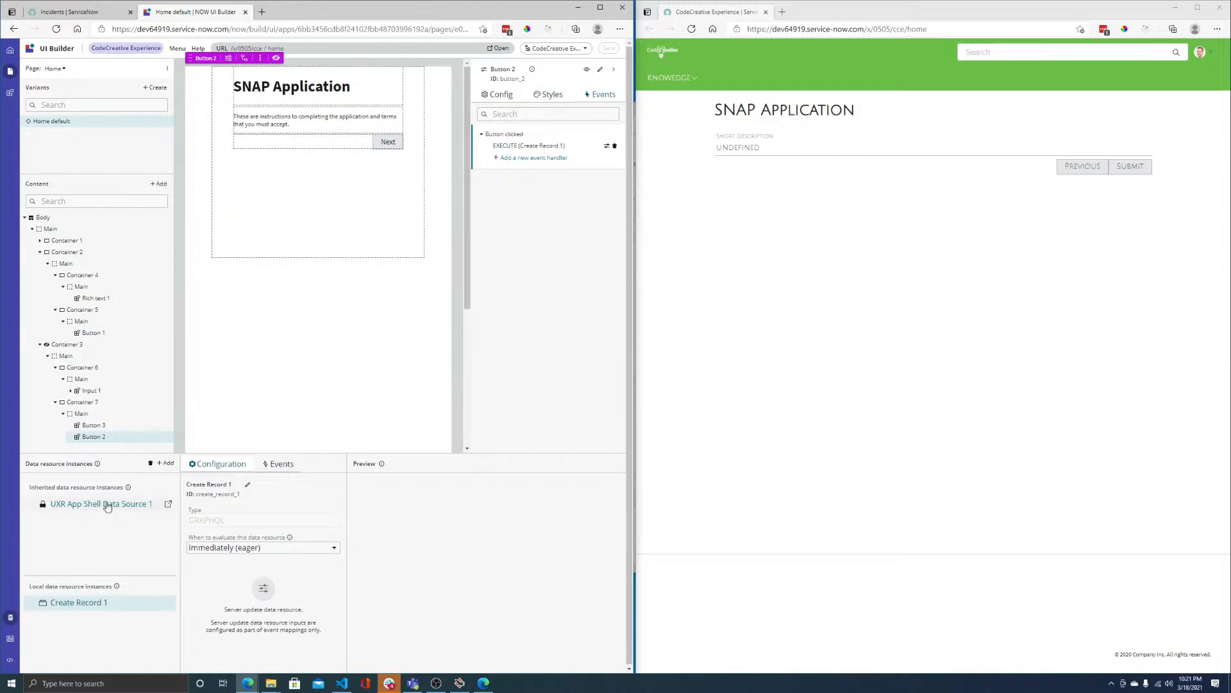
pyautogui.click(299, 147)
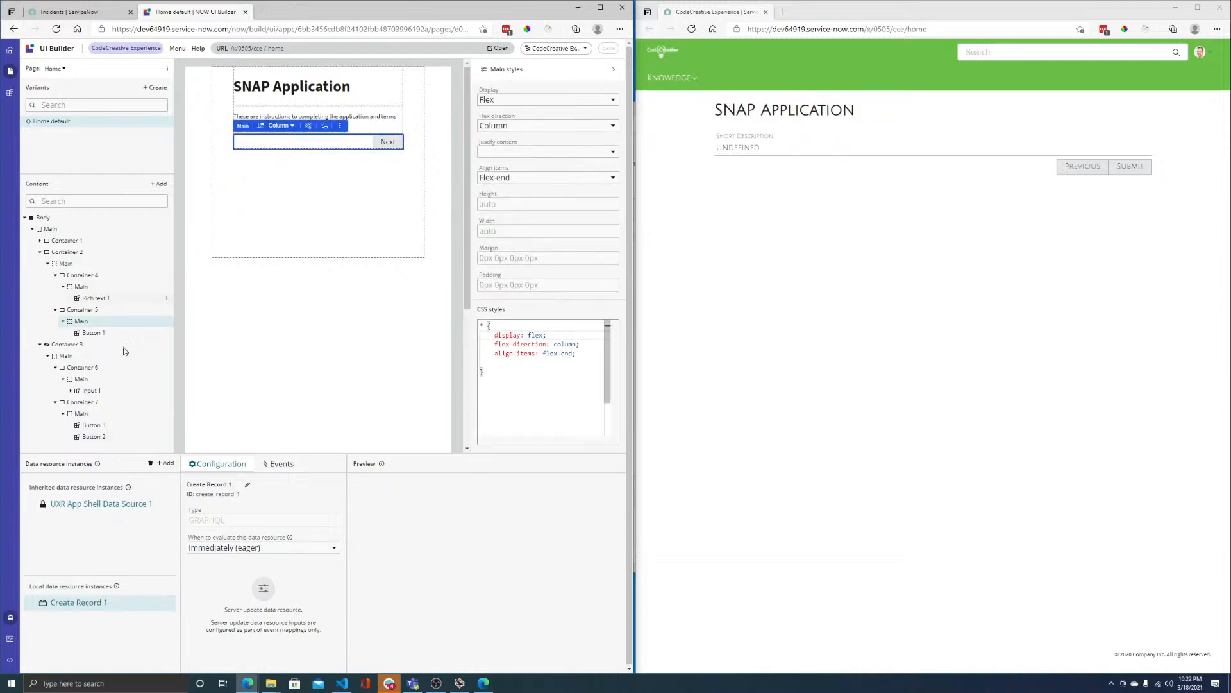
pyautogui.click(90, 392)
pyautogui.click(513, 136)
pyautogui.click(480, 168)
pyautogui.click(606, 180)
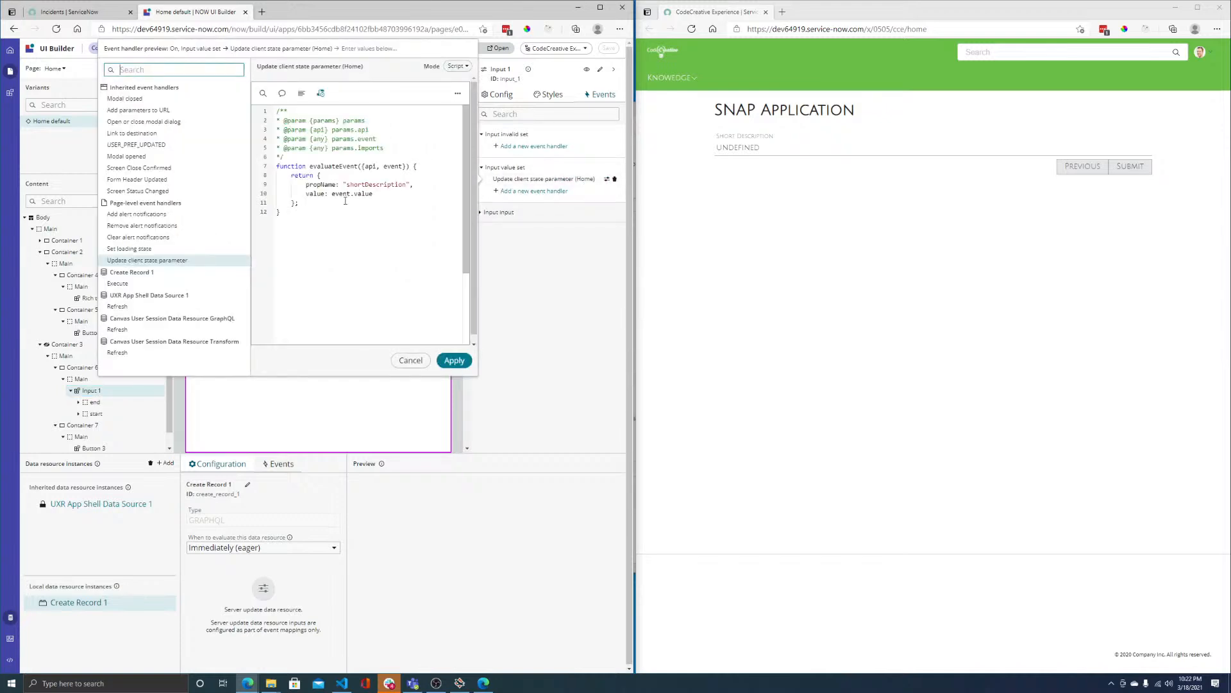
# - Change the script's returned value for shortDescription to event.payload.value, apply the handler and save the page
pyautogui.click(345, 201)
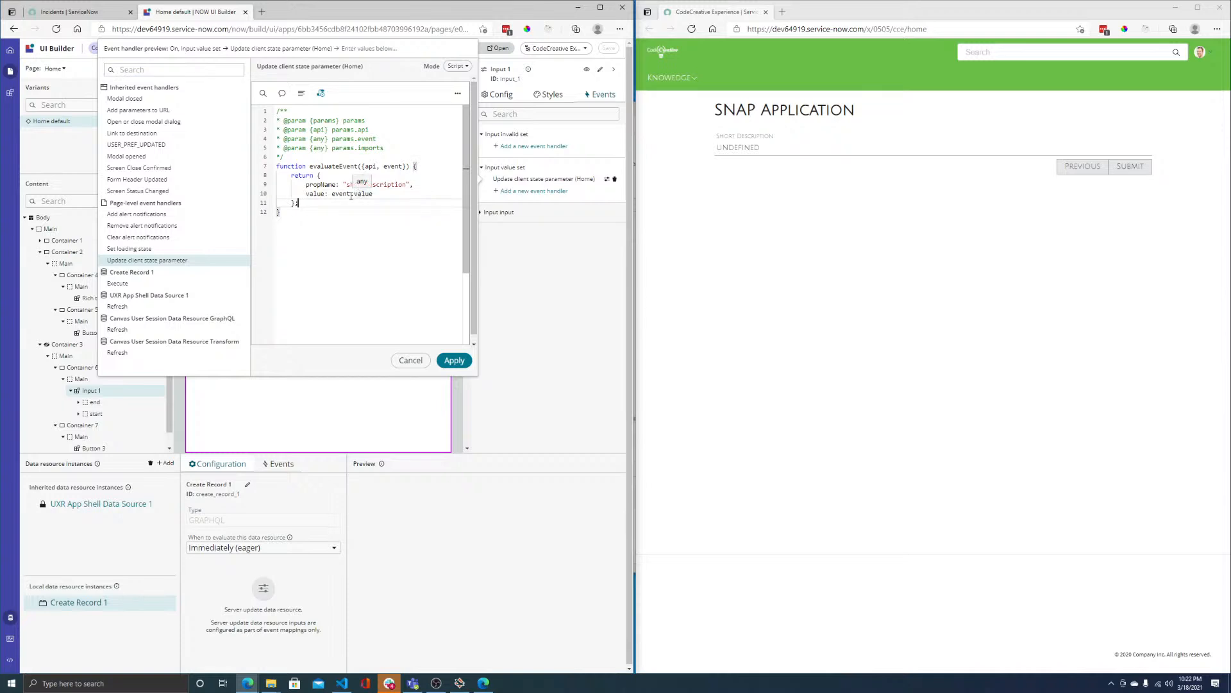
pyautogui.moveTo(351, 194); pyautogui.dragTo(374, 194)
pyautogui.write('.')
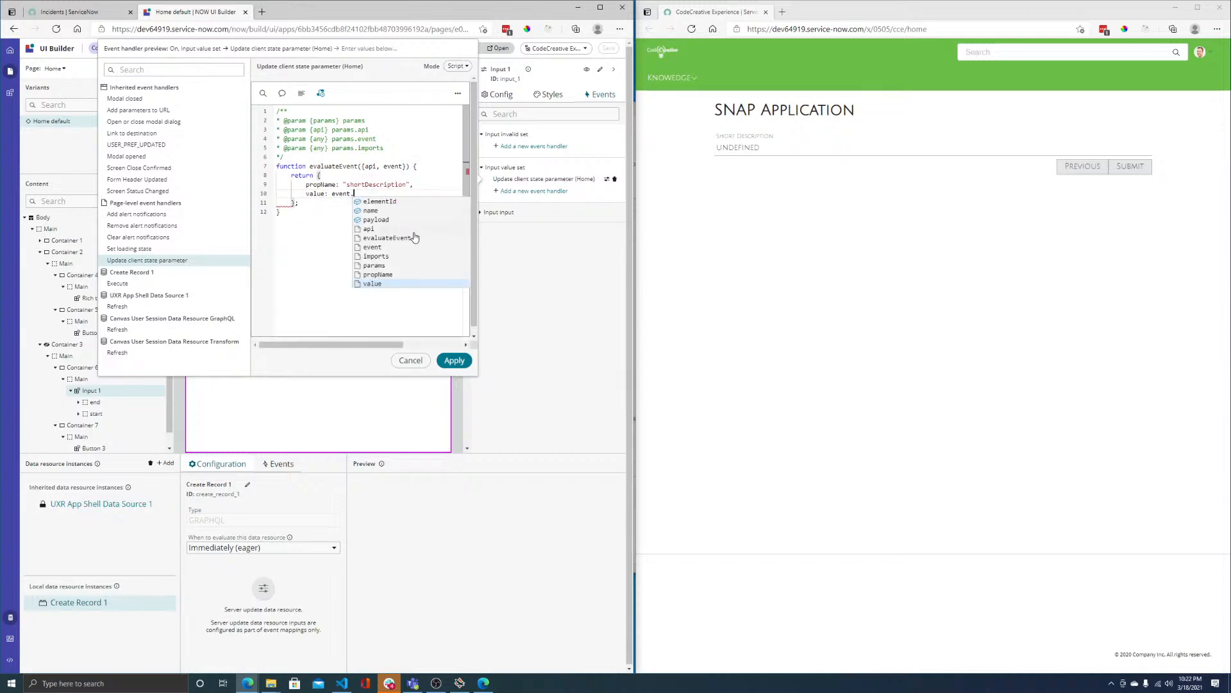
pyautogui.click(396, 221)
pyautogui.write('.')
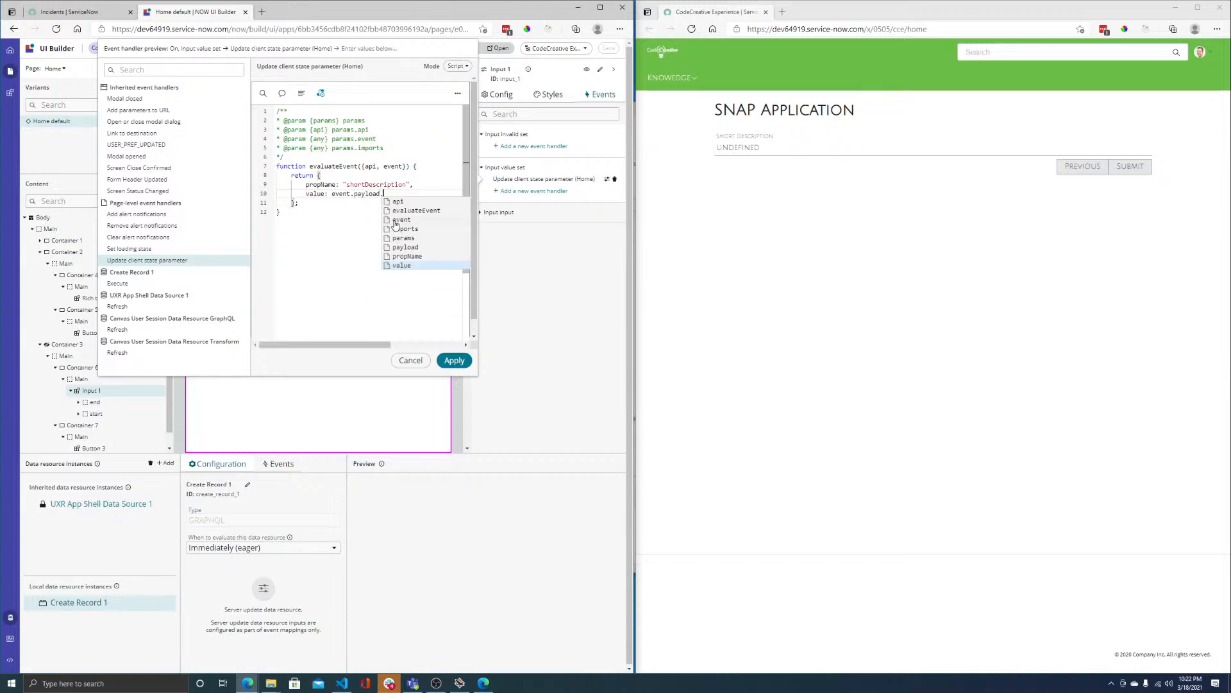
pyautogui.click(403, 266)
pyautogui.click(452, 360)
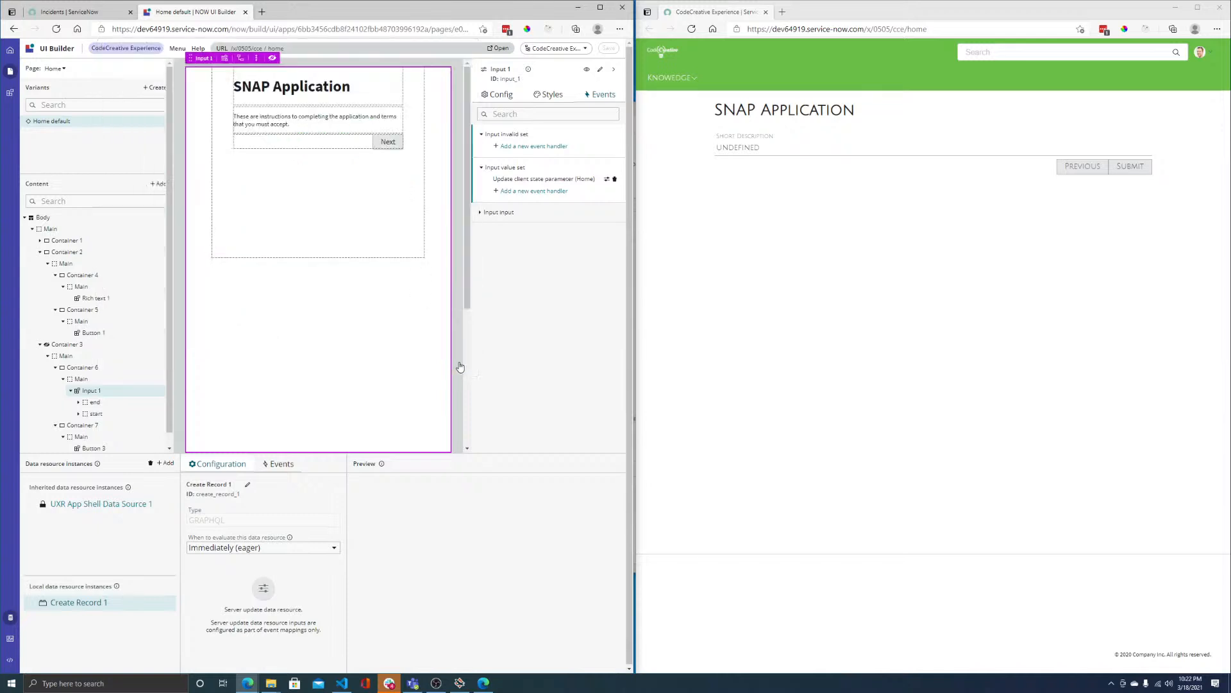
pyautogui.click(609, 48)
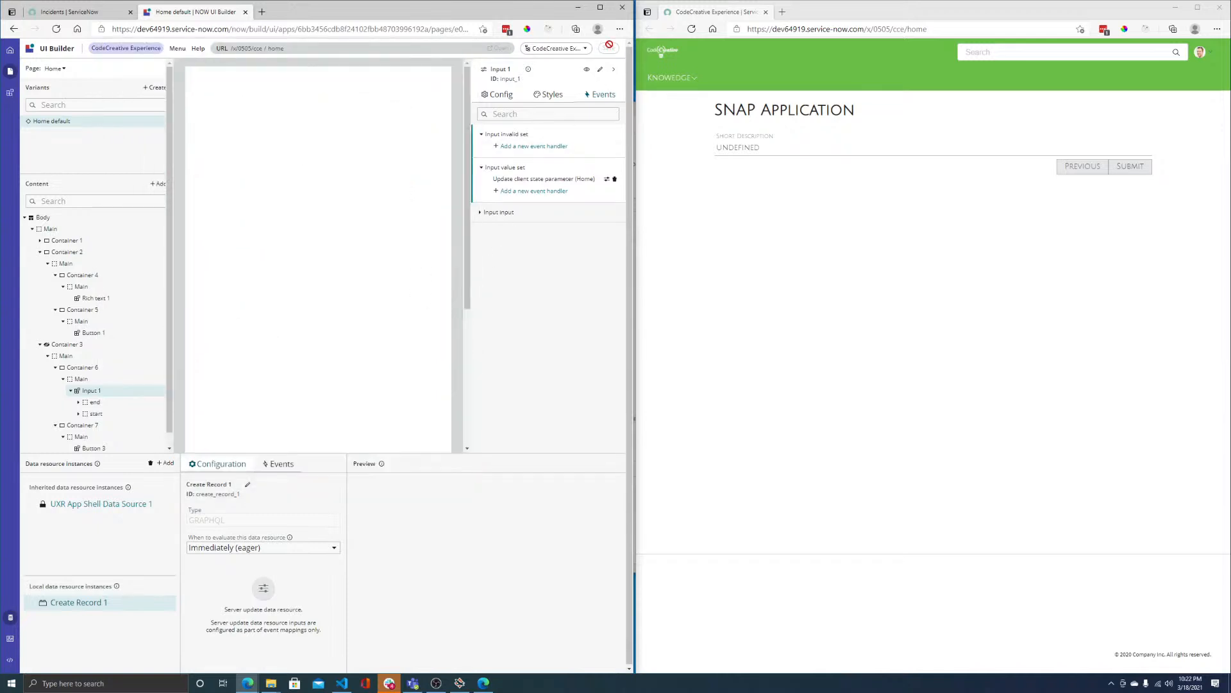
# - Reload the SNAP Application page, go to the form, enter "Snapplication" as the Short Description and submit it
pyautogui.click(689, 30)
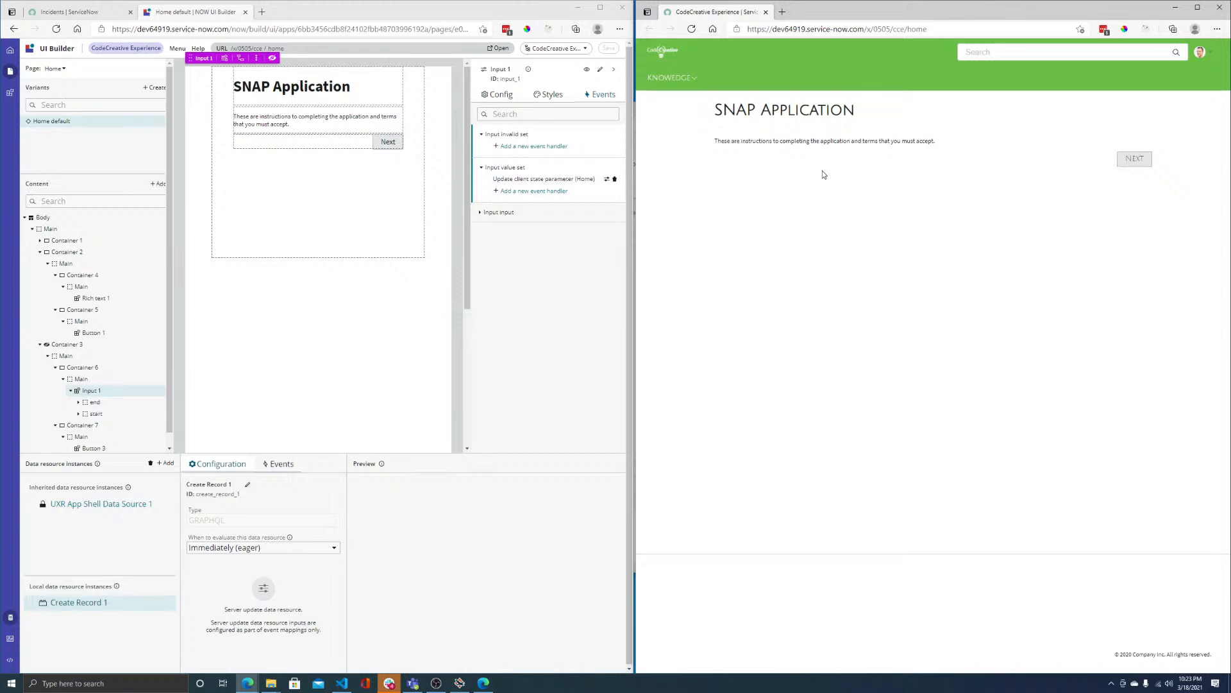
pyautogui.click(484, 212)
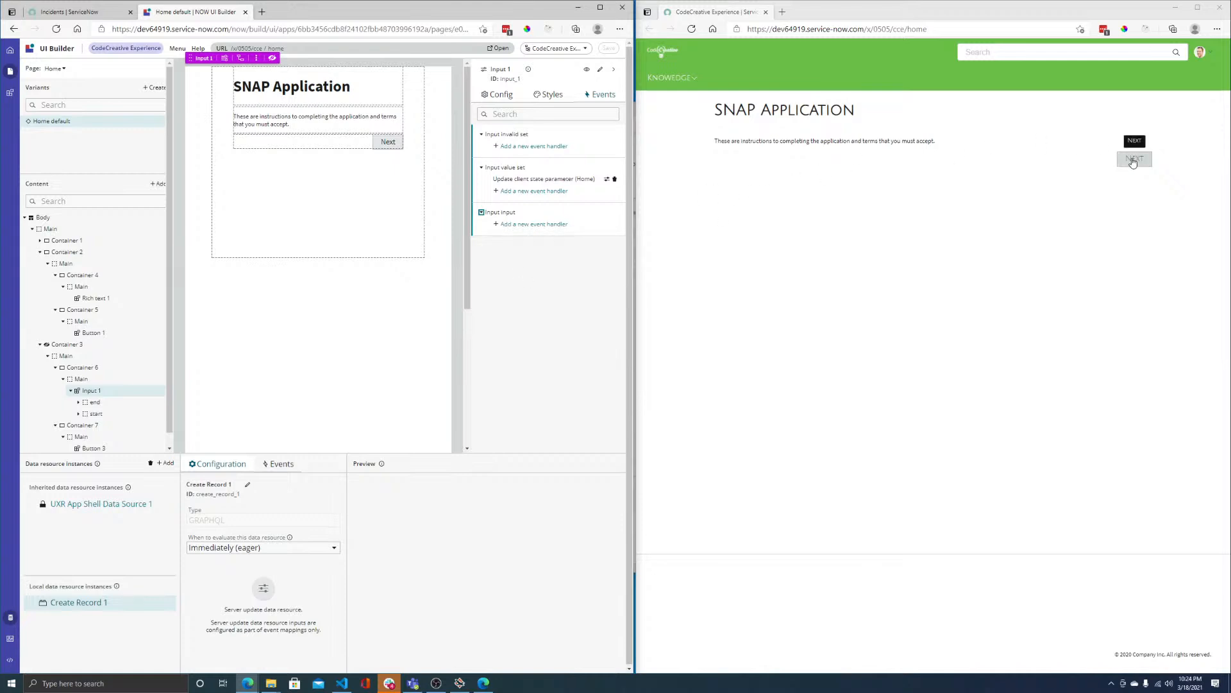
pyautogui.click(692, 29)
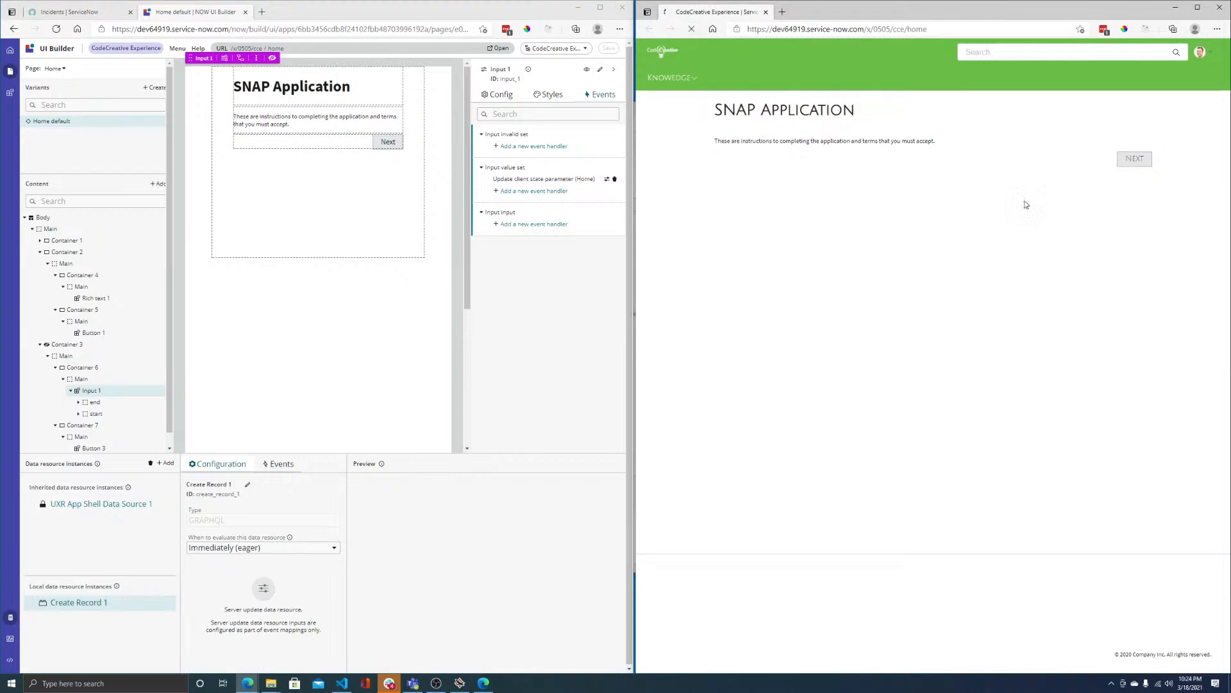
pyautogui.click(1142, 156)
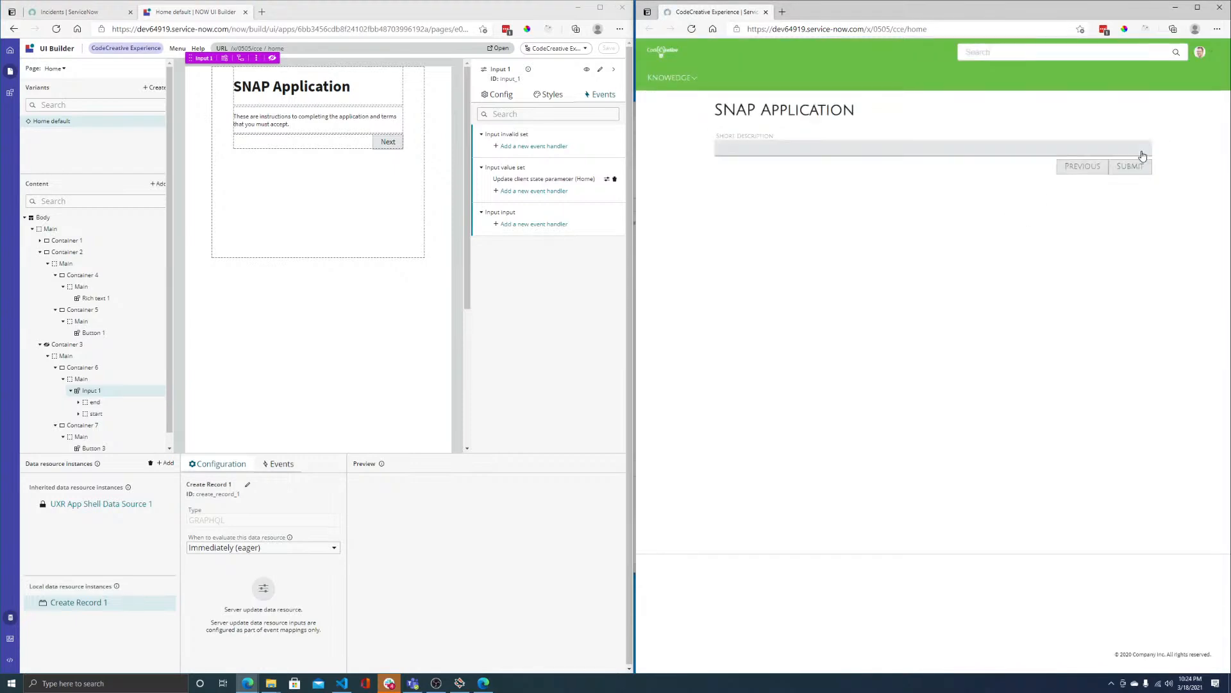
pyautogui.click(1029, 150)
pyautogui.write('APPP')
pyautogui.press('BackSpace')
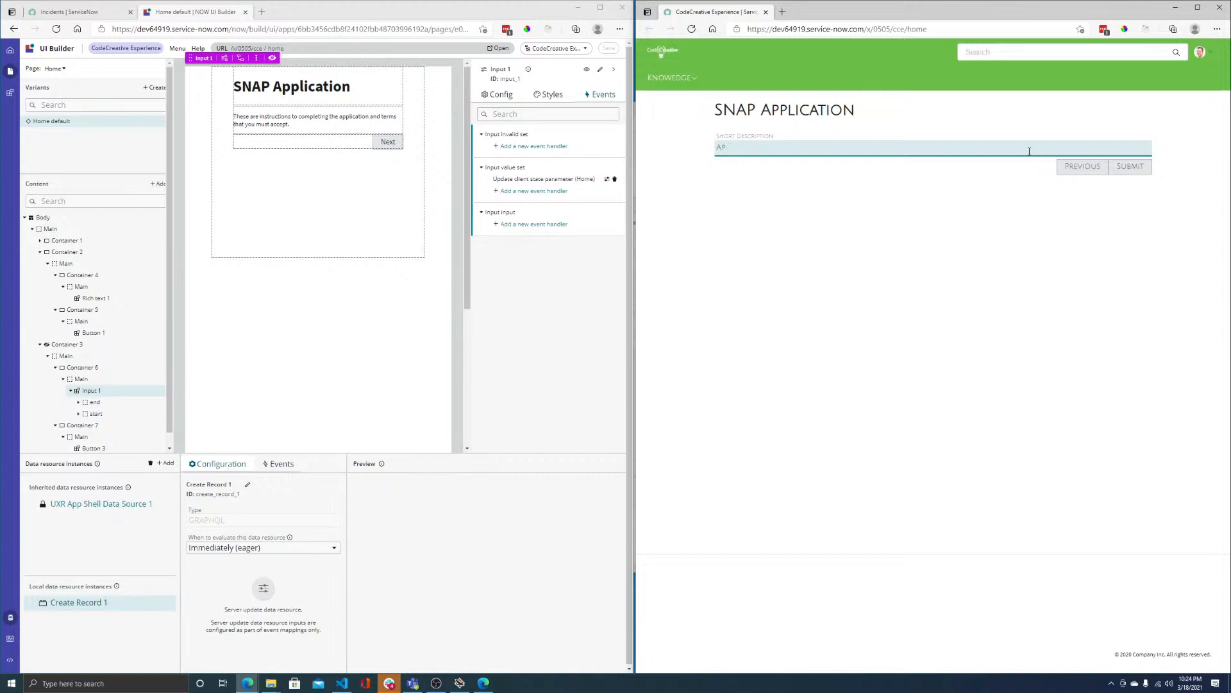
pyautogui.write('Snapplication')
pyautogui.click(1129, 166)
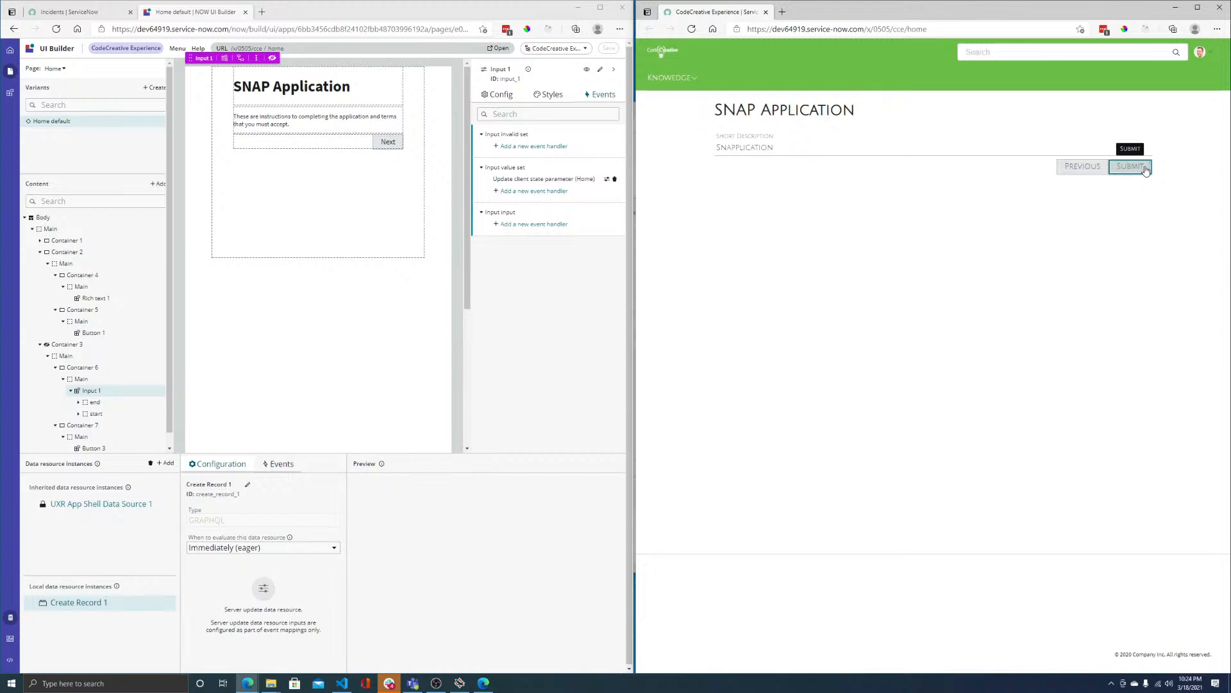
# - Refresh the Incidents list and check whether the newest incident carries the submitted short description
pyautogui.click(80, 12)
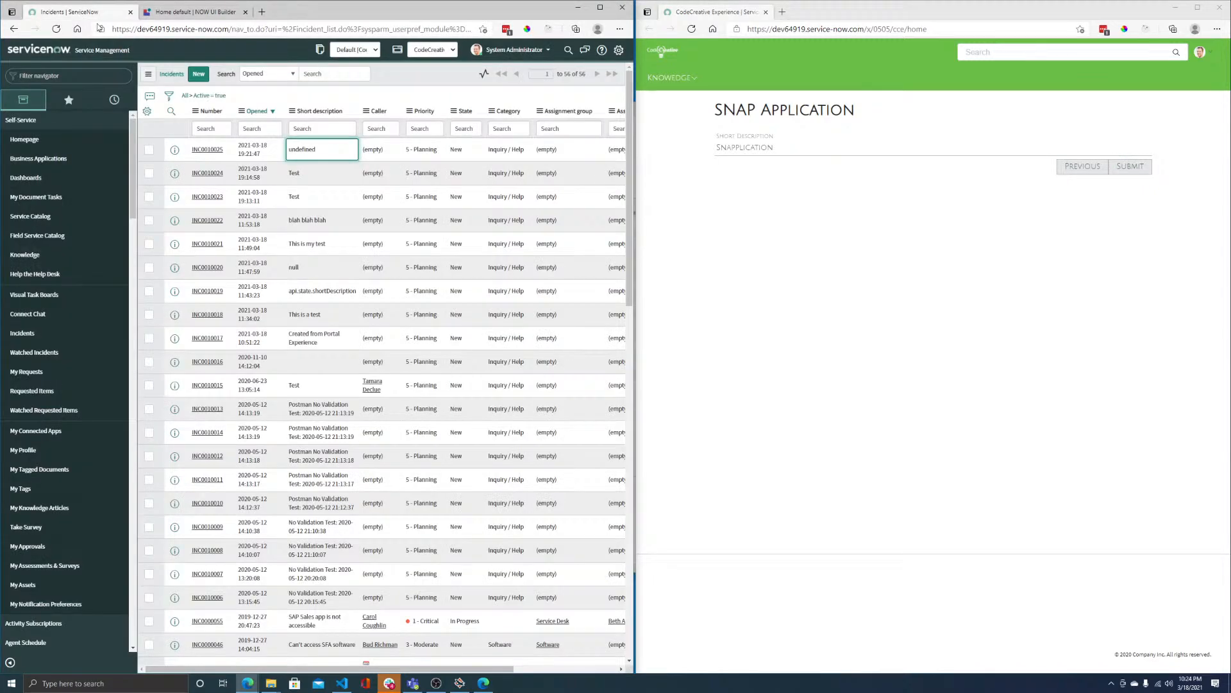
pyautogui.click(56, 29)
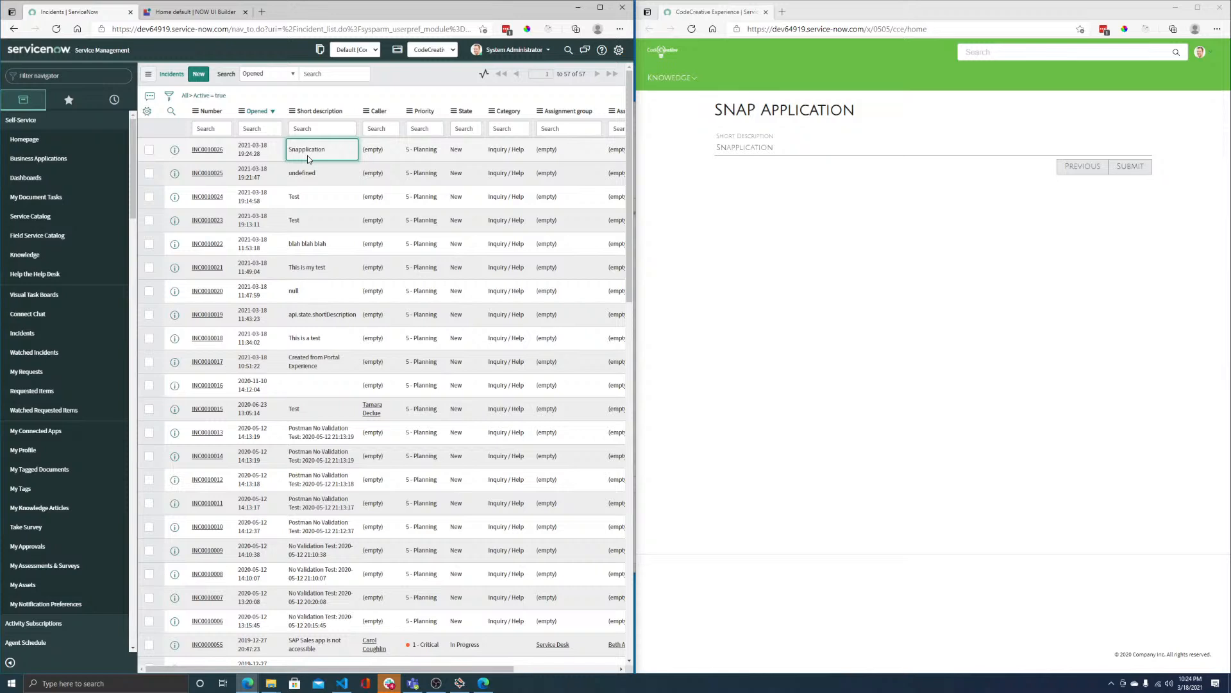
pyautogui.click(1126, 170)
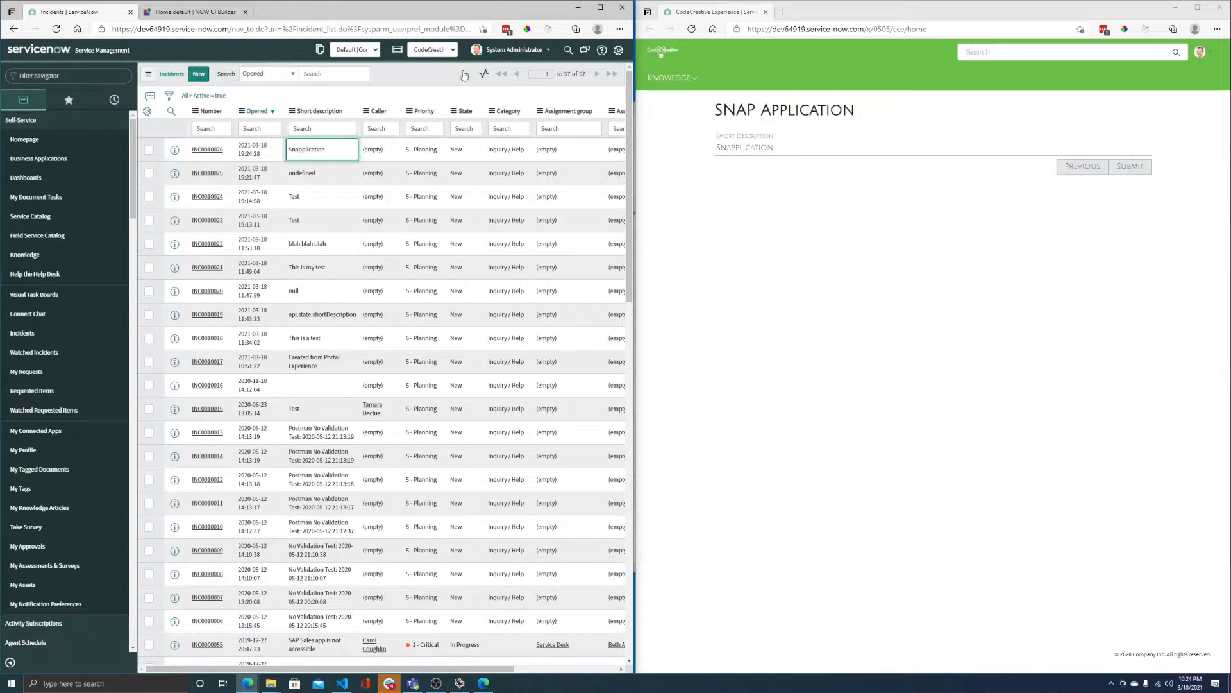
# - Show Button 2's event handler in UI Builder, and switch the SNAP Application page to its instructions and back to the form
pyautogui.click(194, 11)
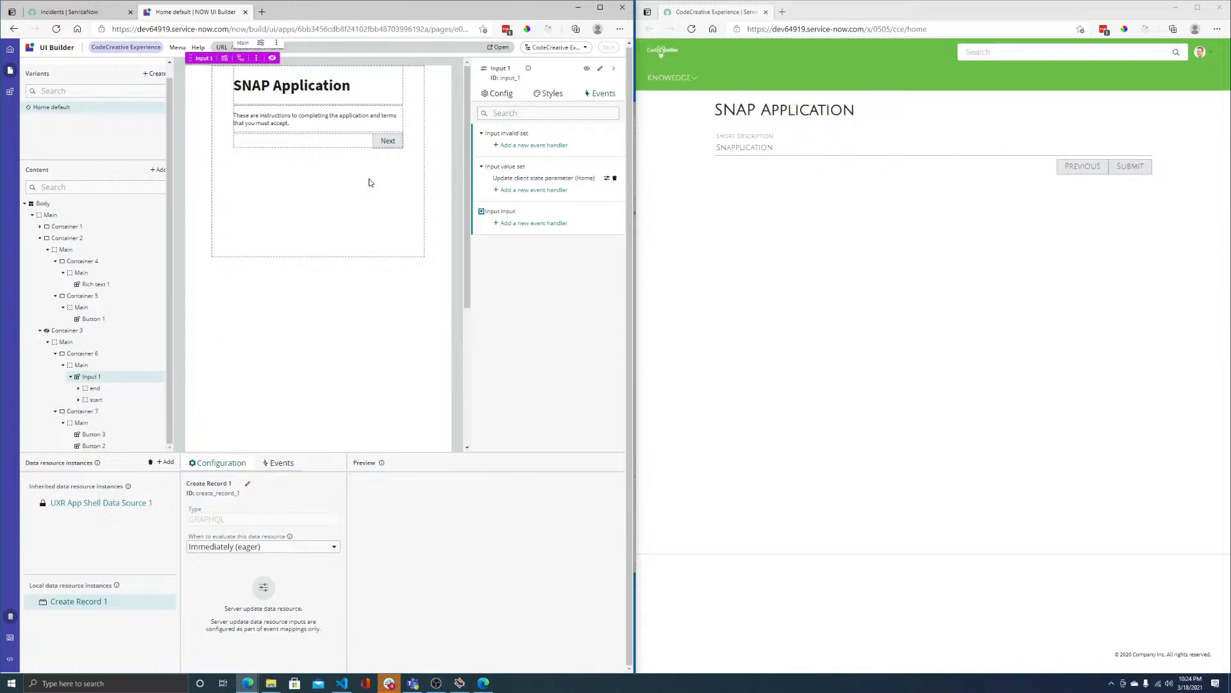
pyautogui.click(105, 446)
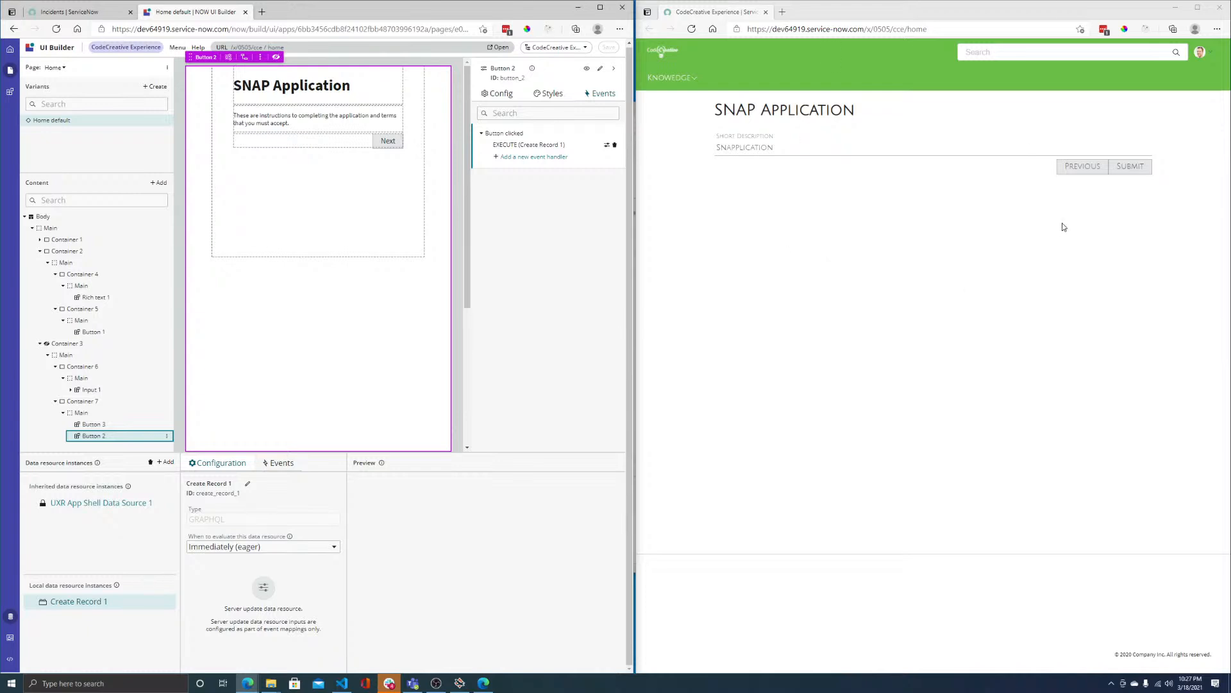
pyautogui.click(1080, 166)
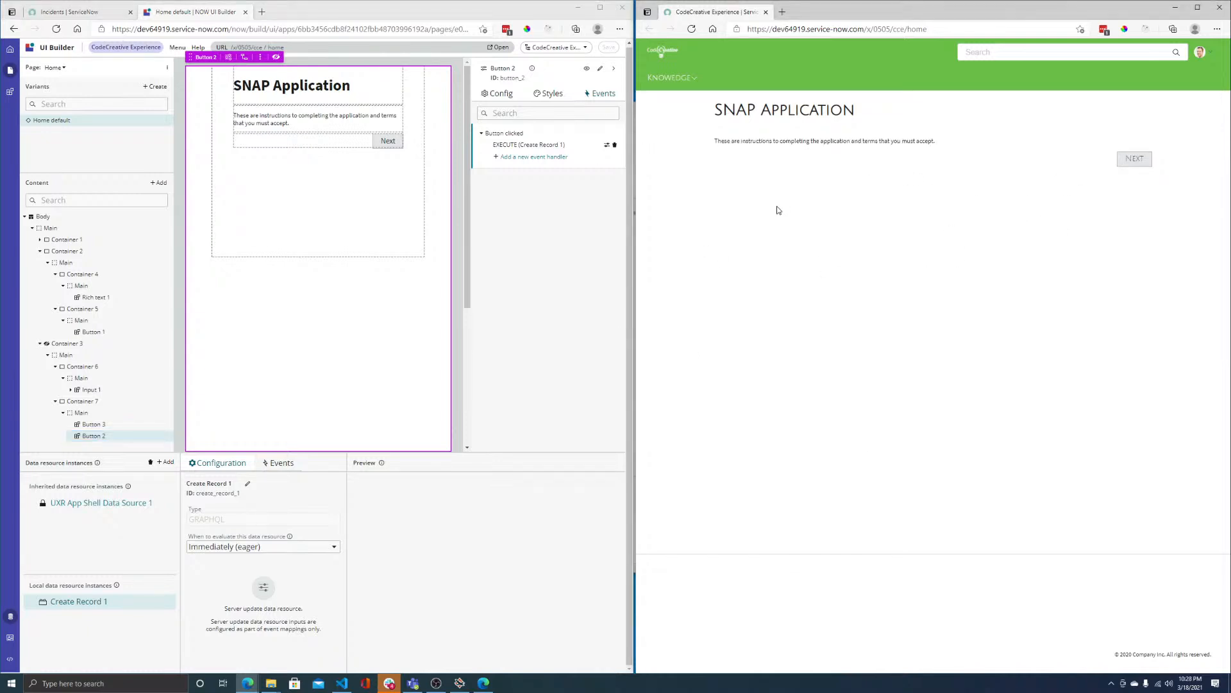
pyautogui.click(1133, 159)
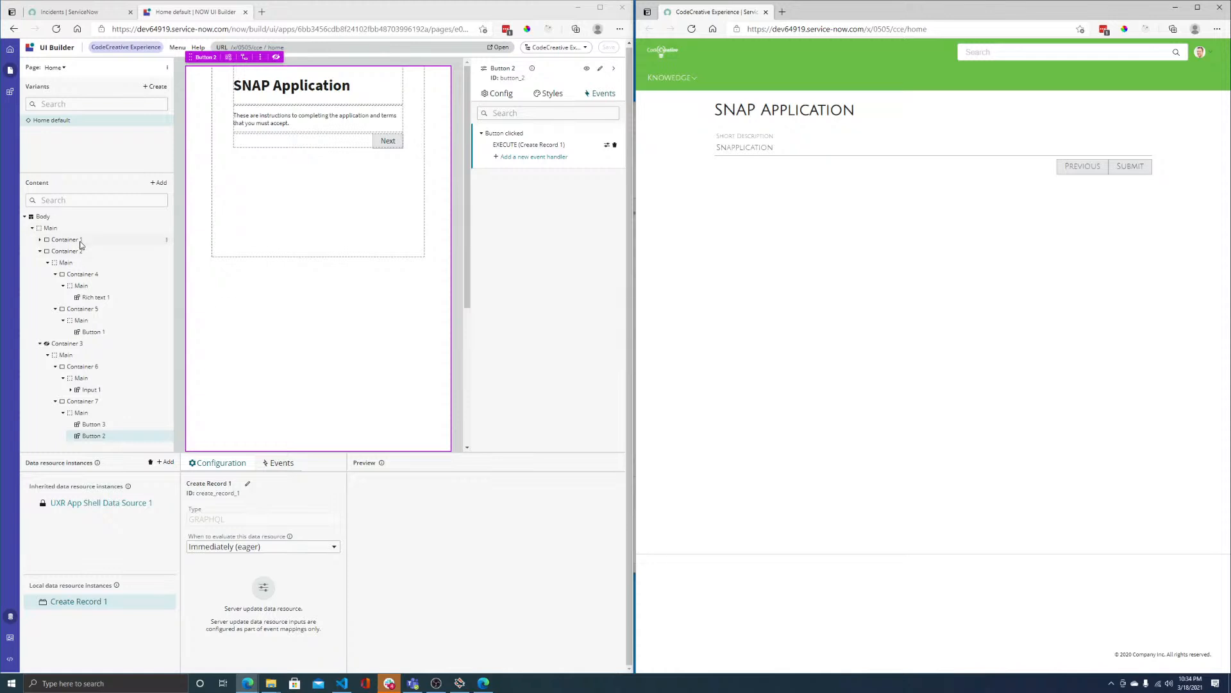
# - Collapse Container 3 and Container 2 in the page's content tree
pyautogui.click(39, 344)
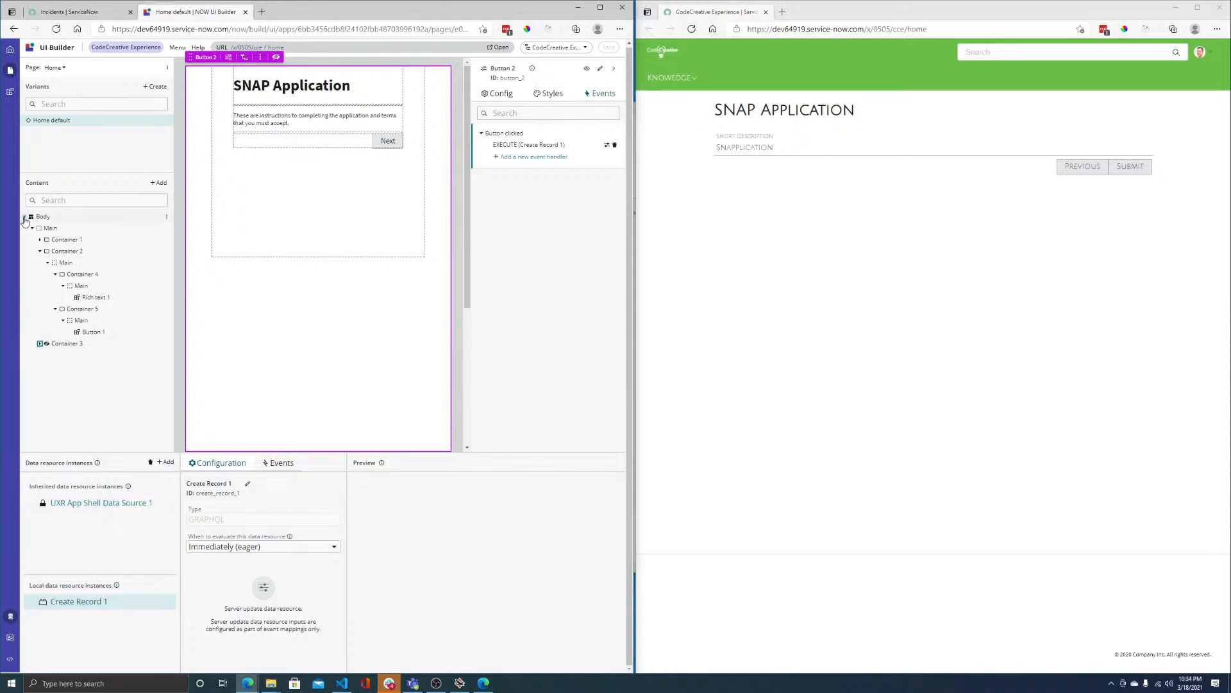
pyautogui.click(40, 250)
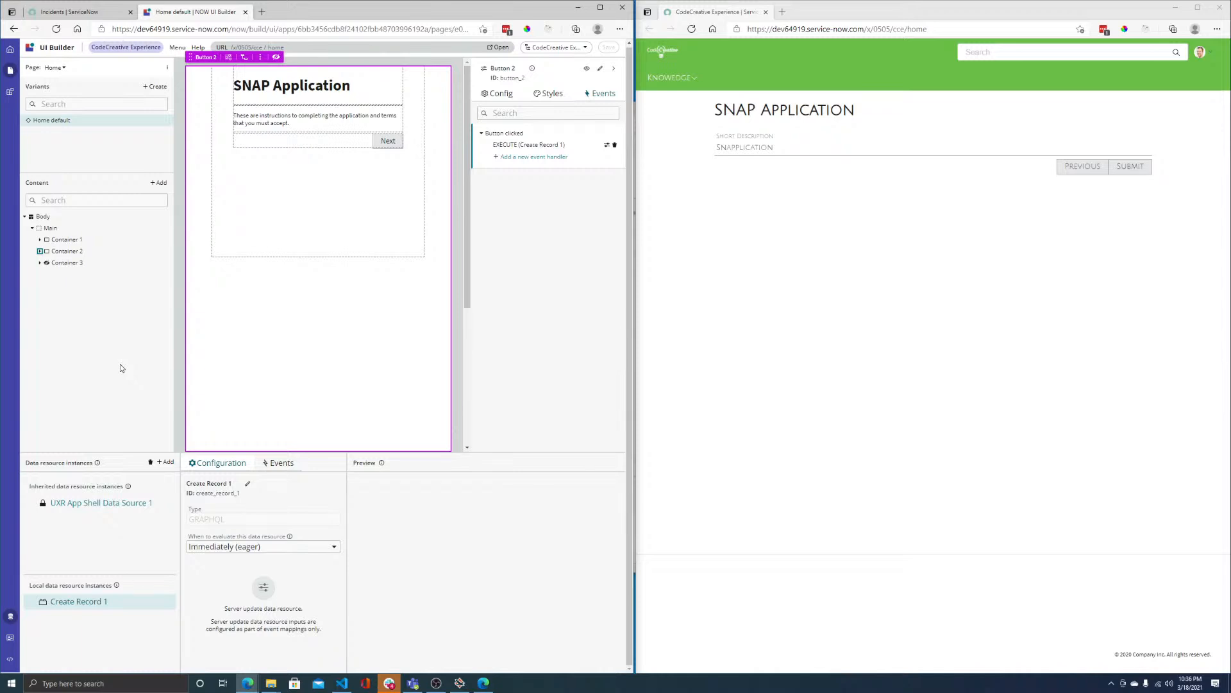
# - Narrow the SNAP Application browser window and check the Knowledge menu, user menu and search field in the header
pyautogui.moveTo(1229, 291); pyautogui.dragTo(679, 250)
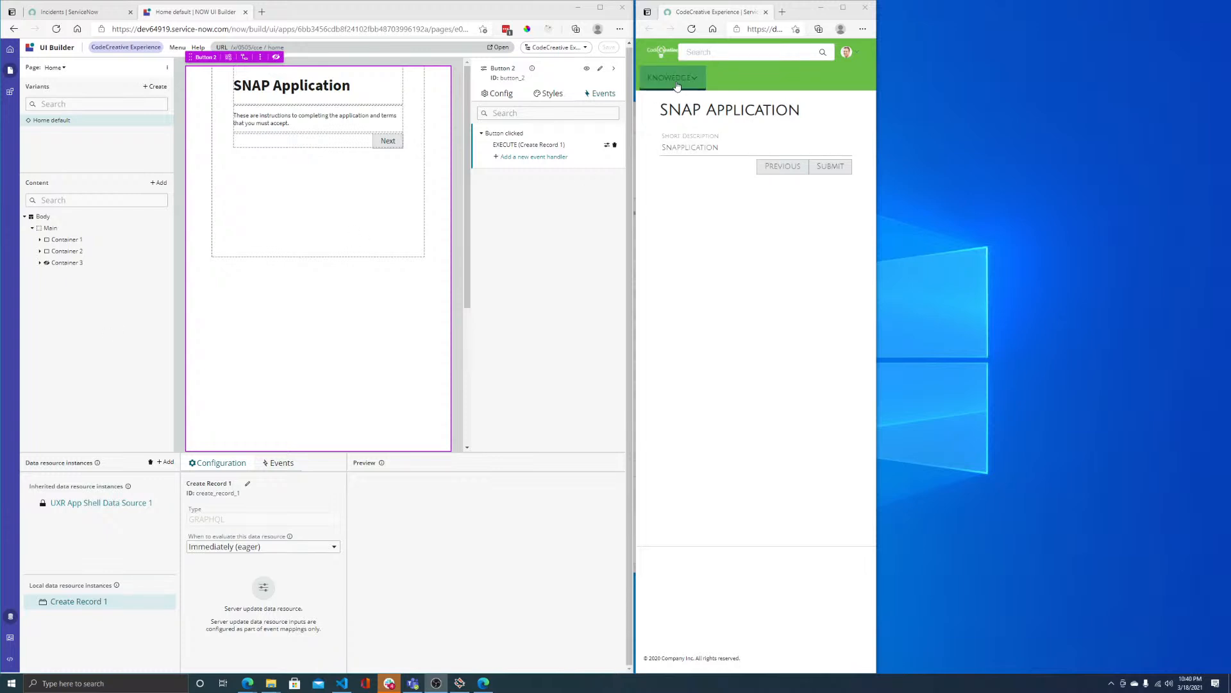
pyautogui.click(697, 85)
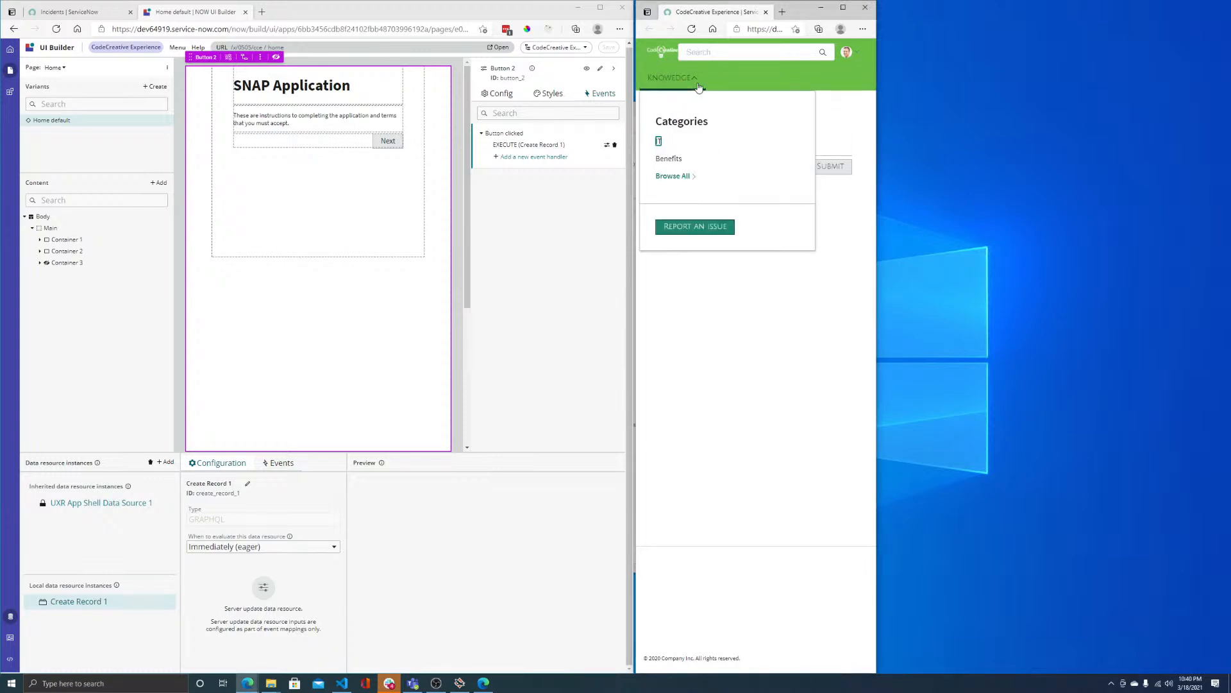
pyautogui.click(782, 72)
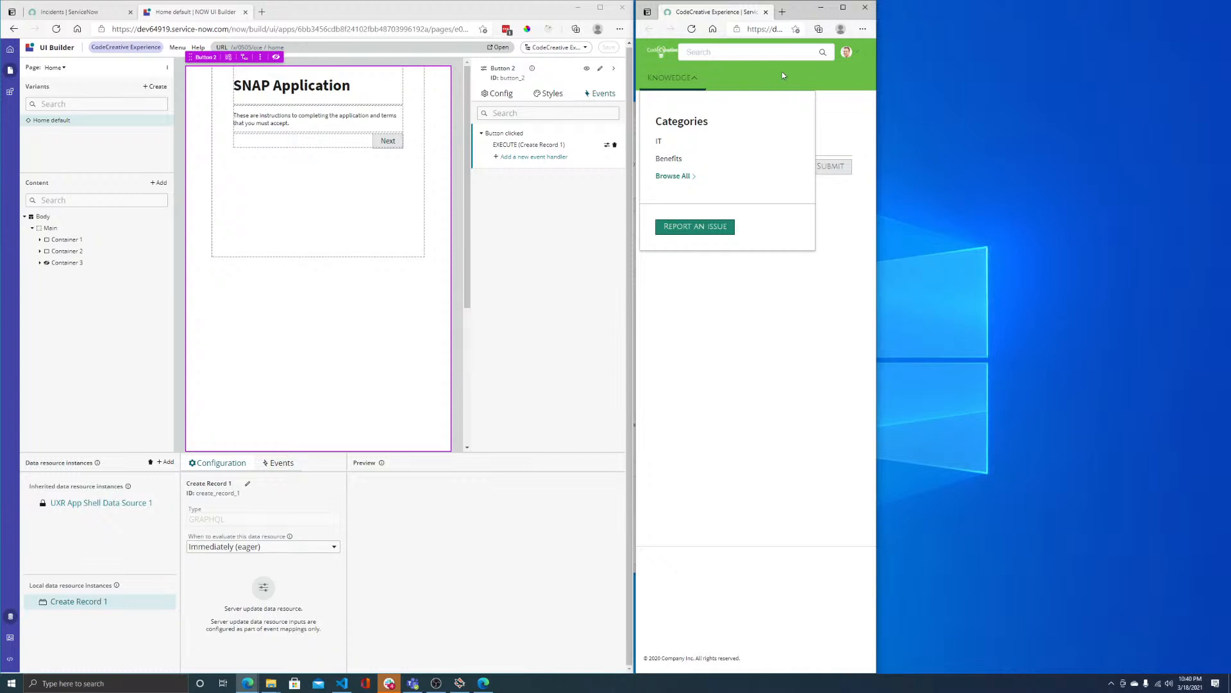
pyautogui.click(860, 55)
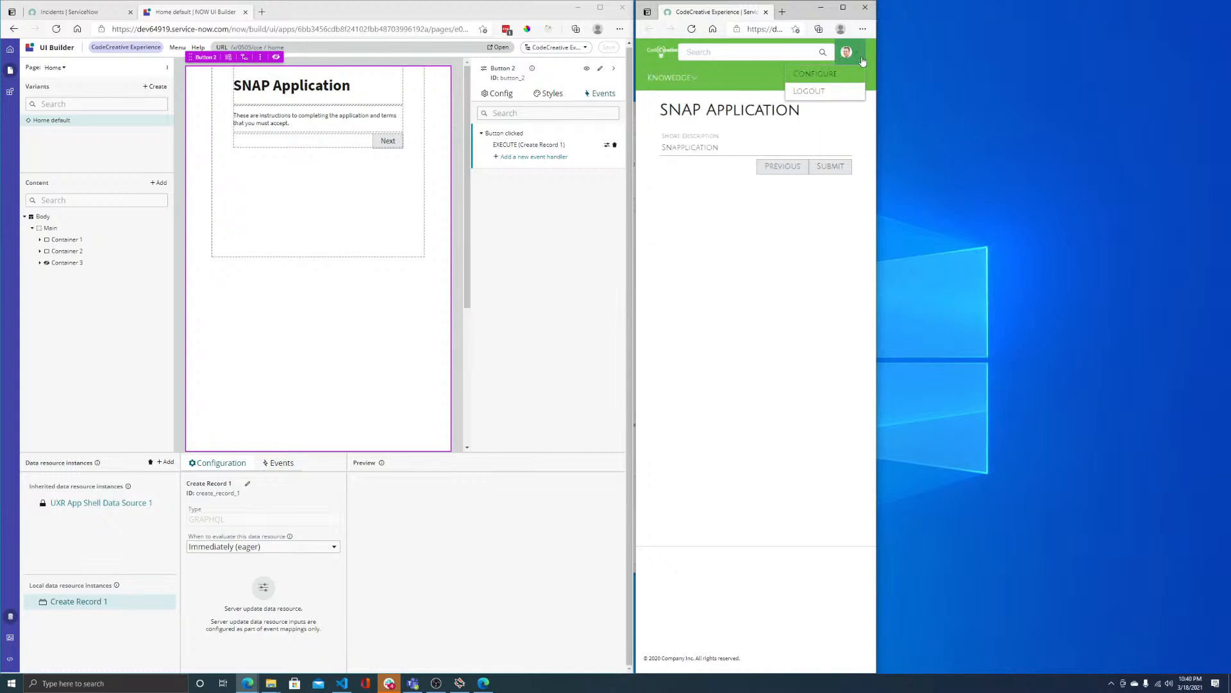
pyautogui.click(814, 230)
pyautogui.click(692, 51)
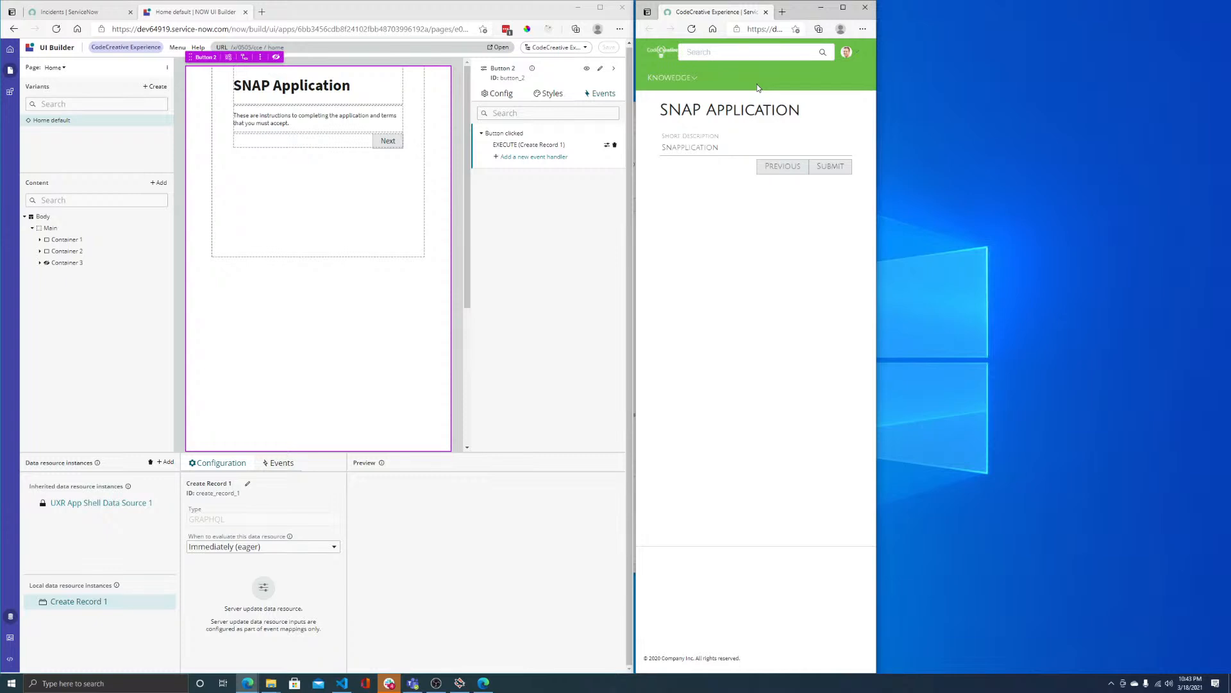
pyautogui.click(804, 50)
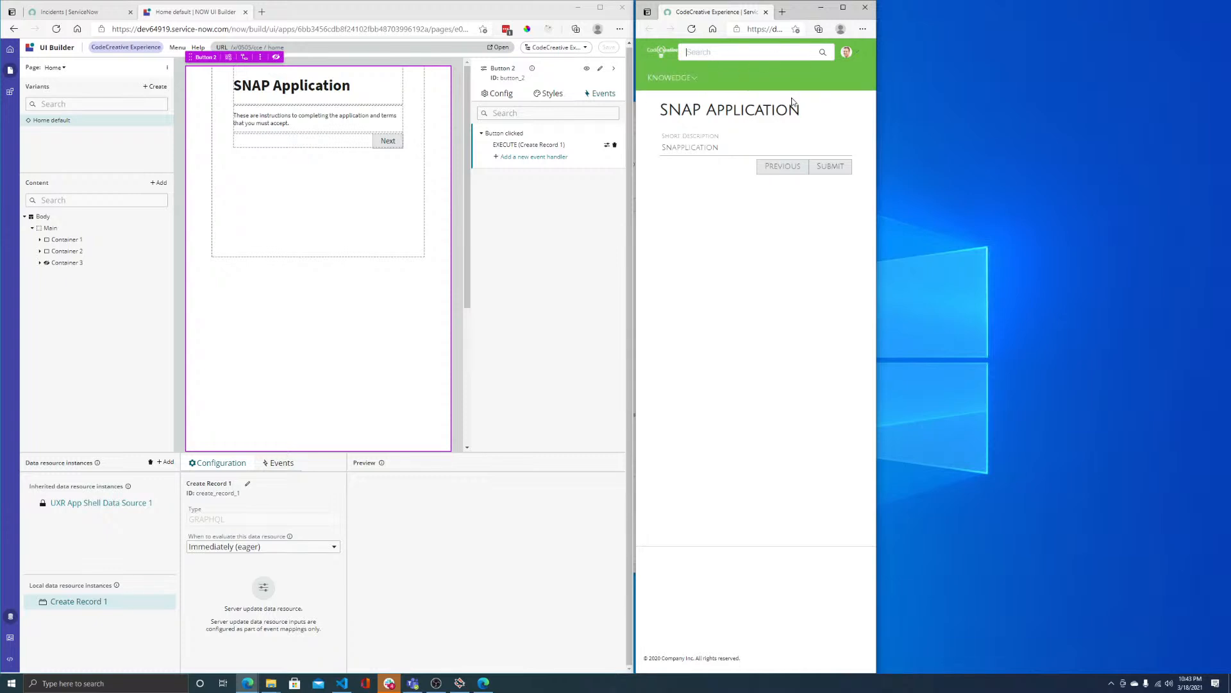